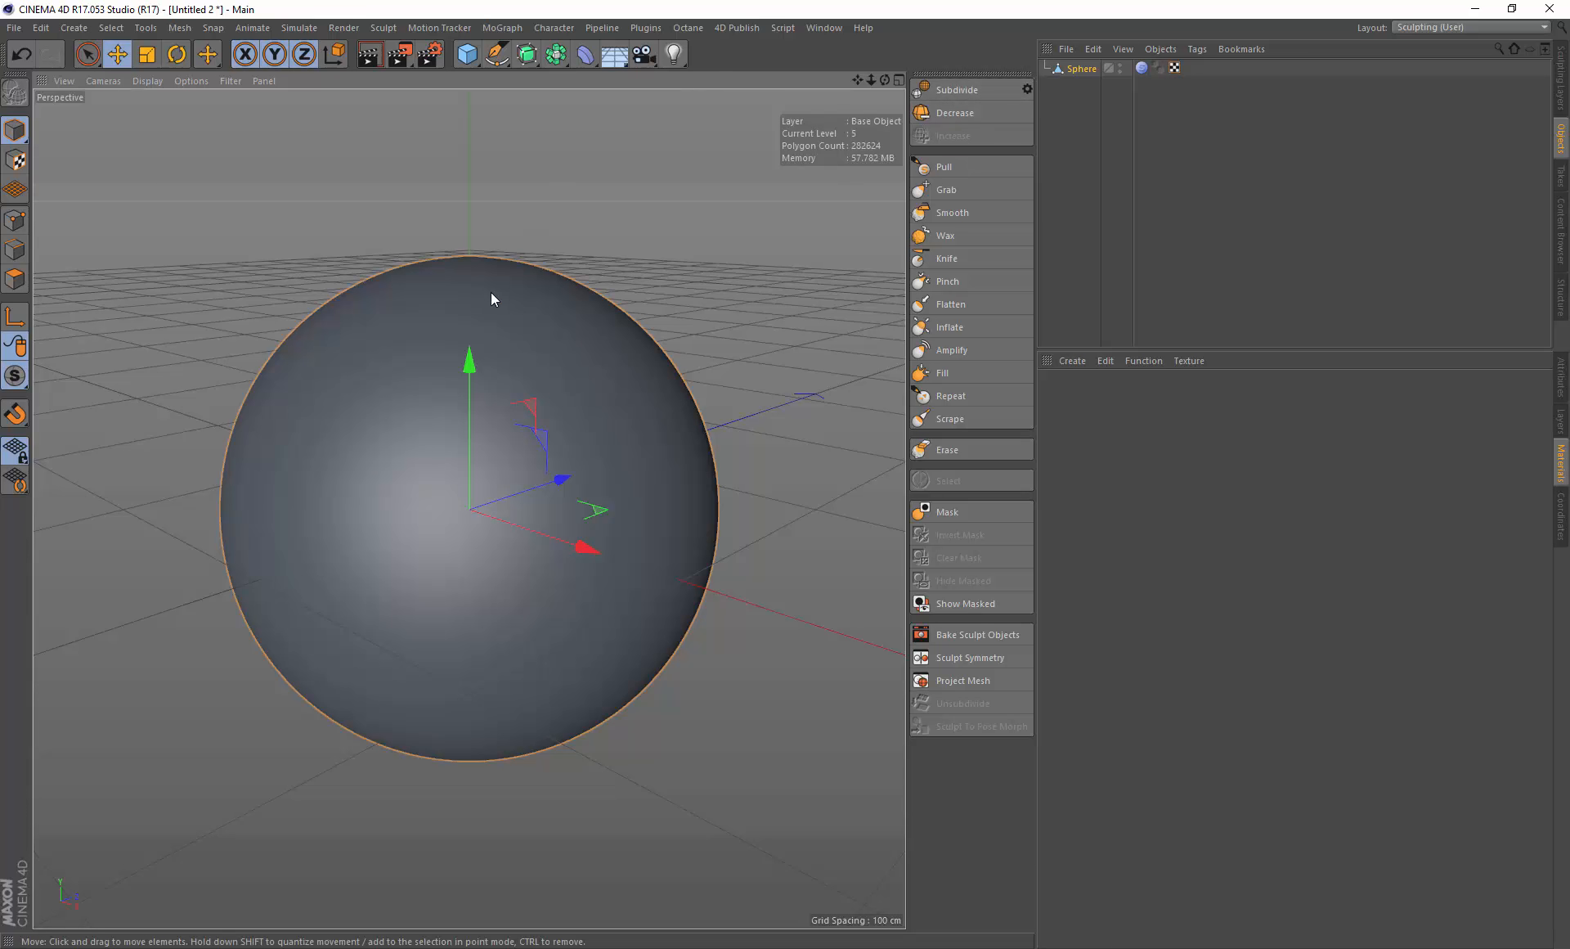
Step: Open the Content Browser, load the AS-08 sculpting shader from Presets > Sculpting > Shaders, and apply it to the sphere
left_click(739, 31)
left_click(819, 29)
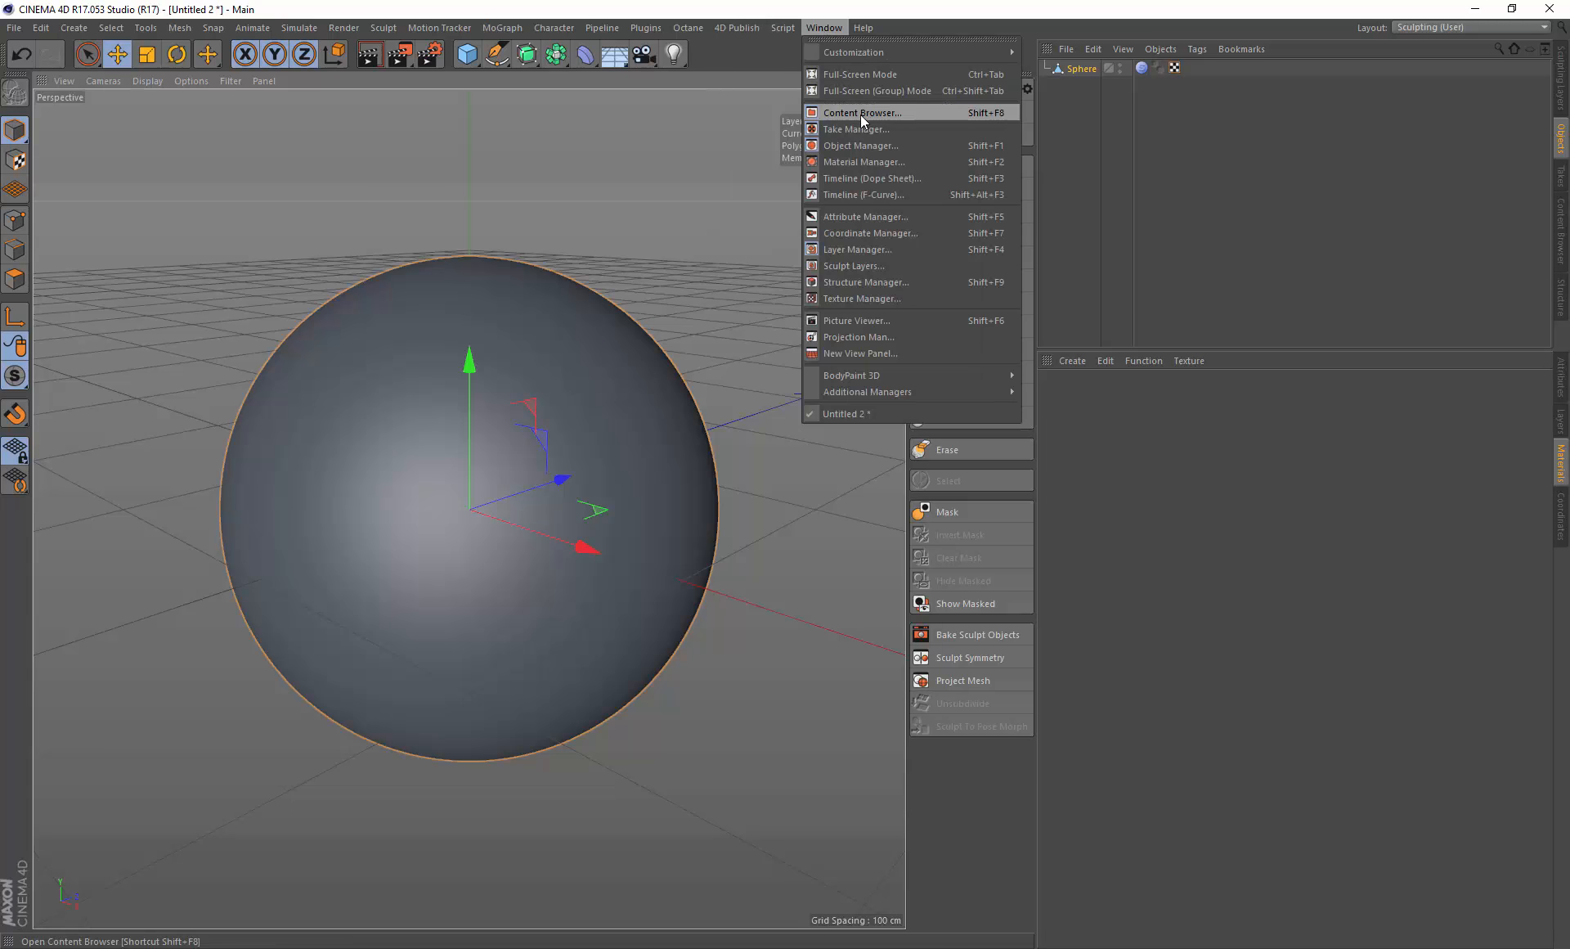
left_click(860, 113)
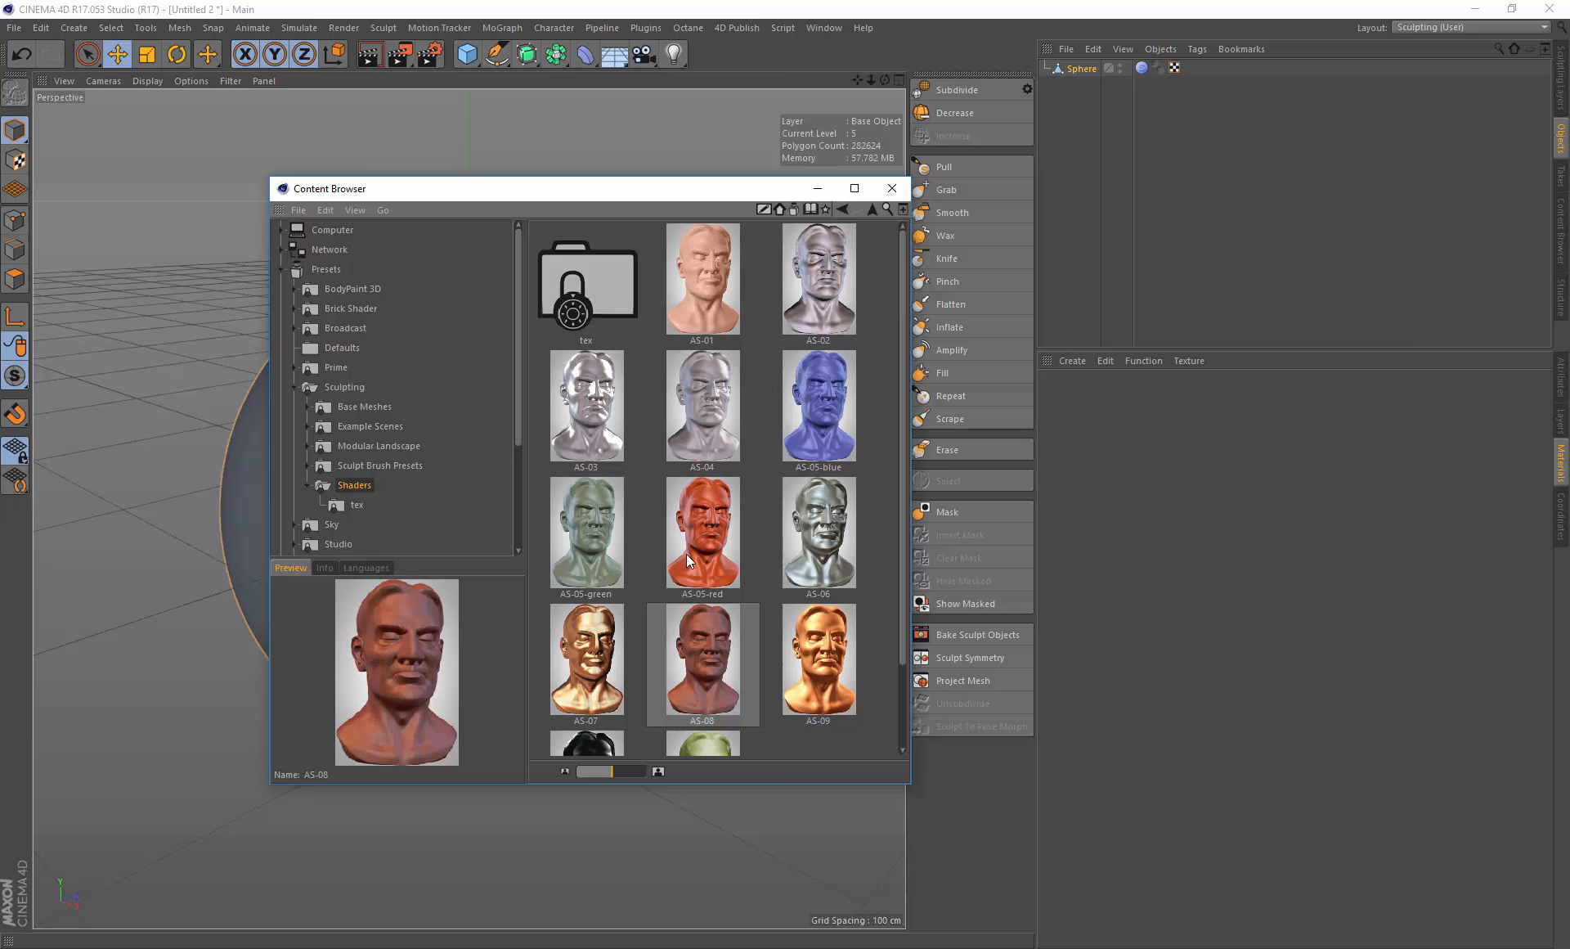
double_click(704, 645)
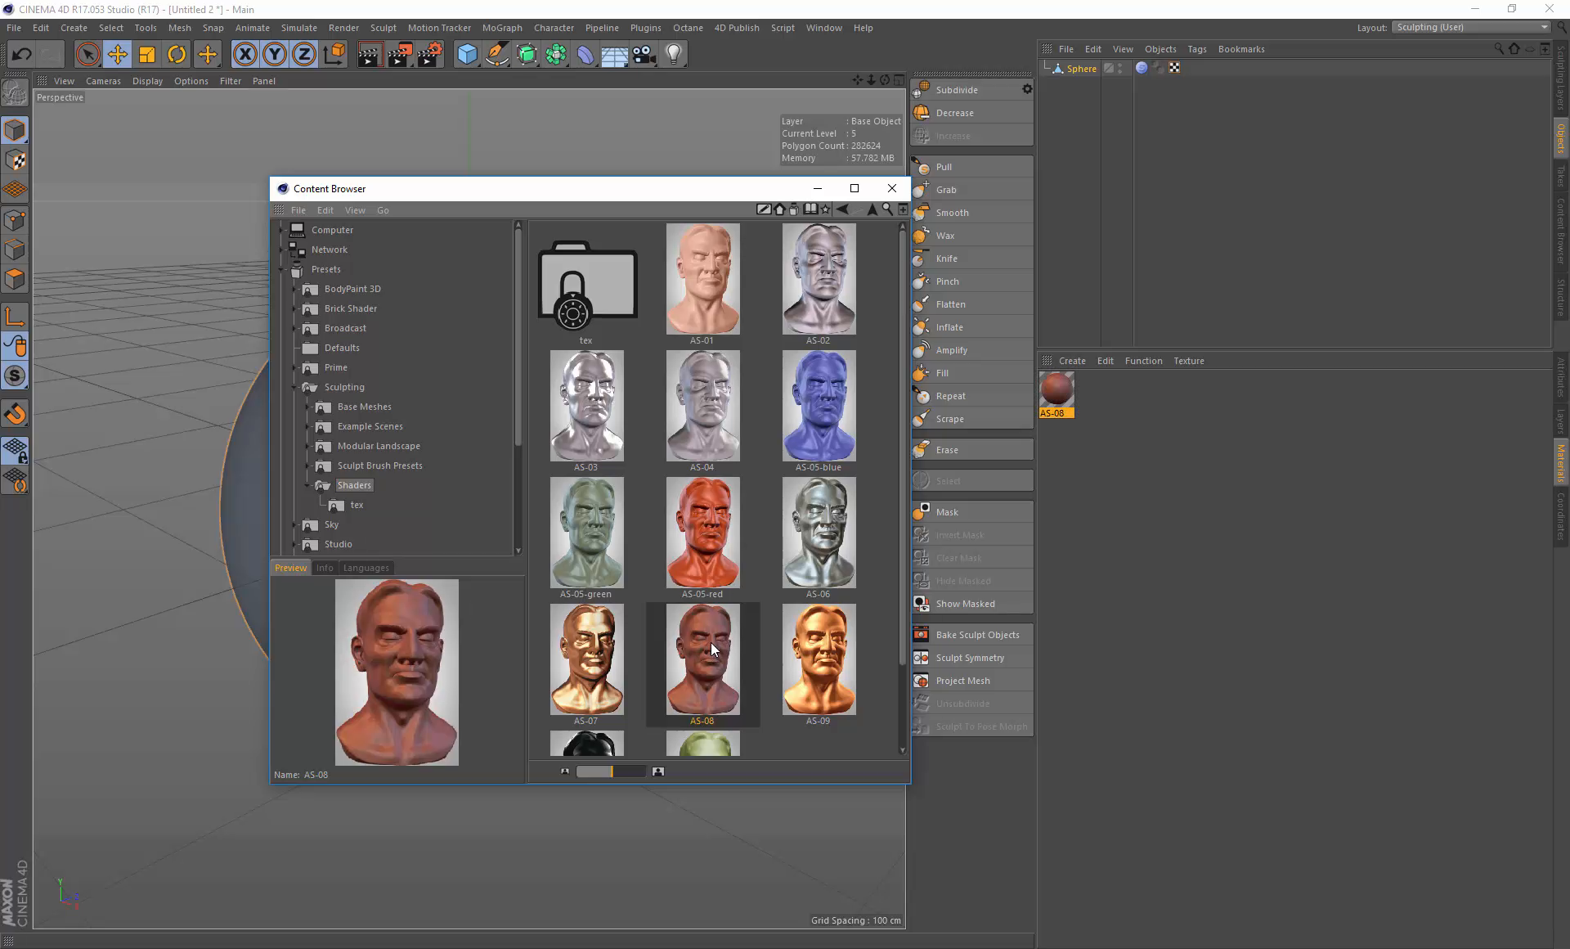
left_click(893, 189)
left_click_drag(1057, 390, 627, 441)
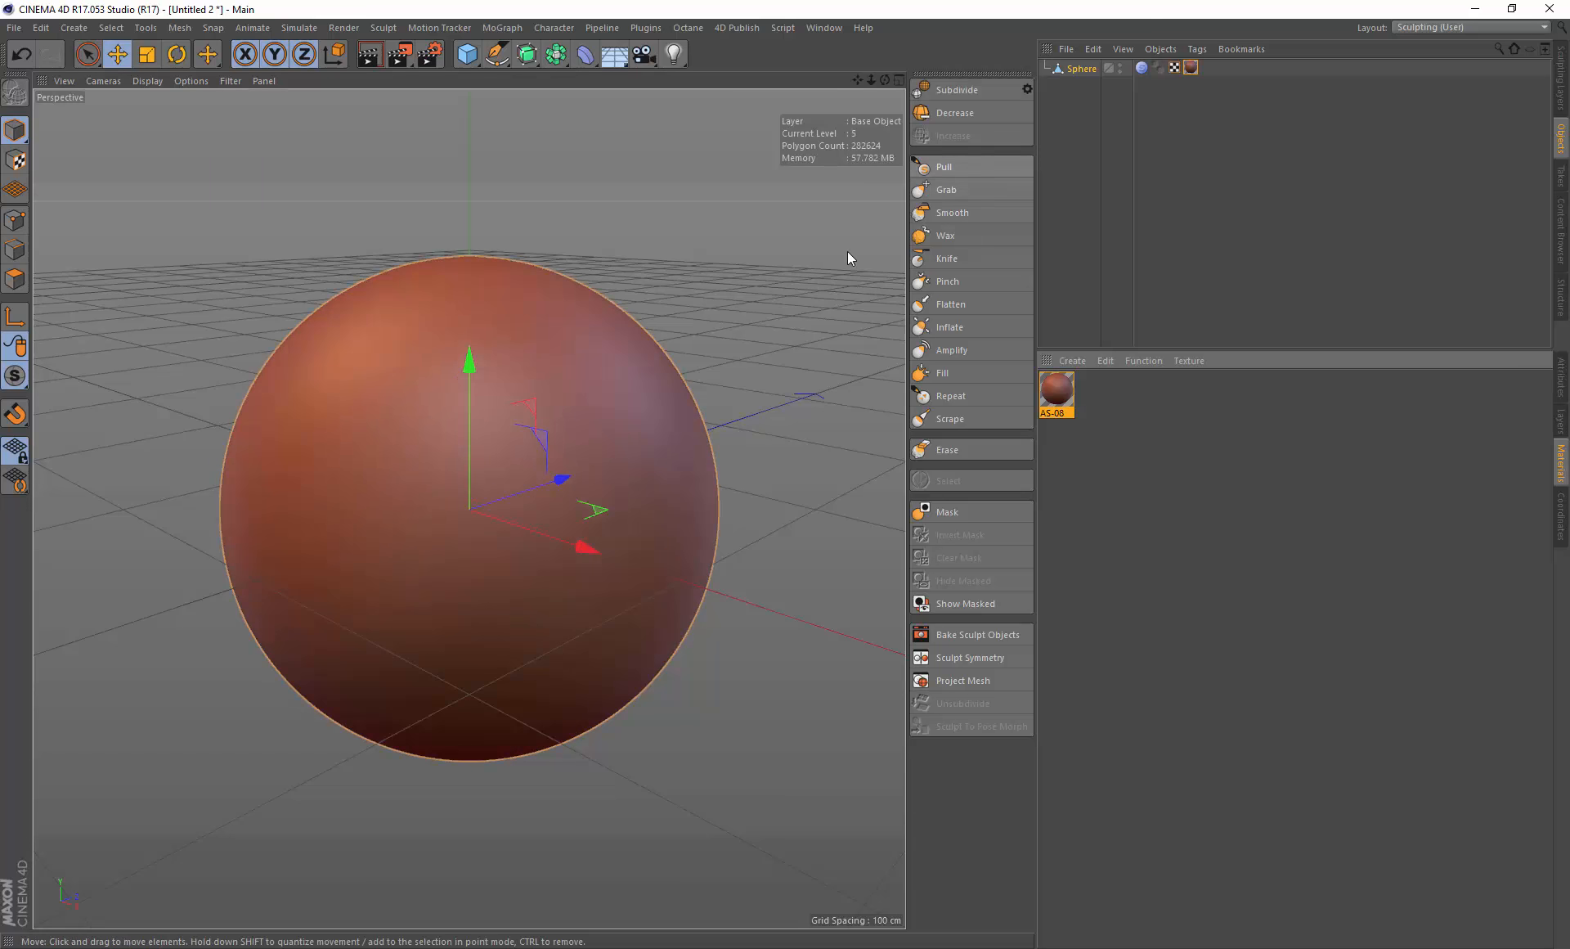
Step: Select the Wax sculpting brush and reset its brush preset settings
left_click(945, 235)
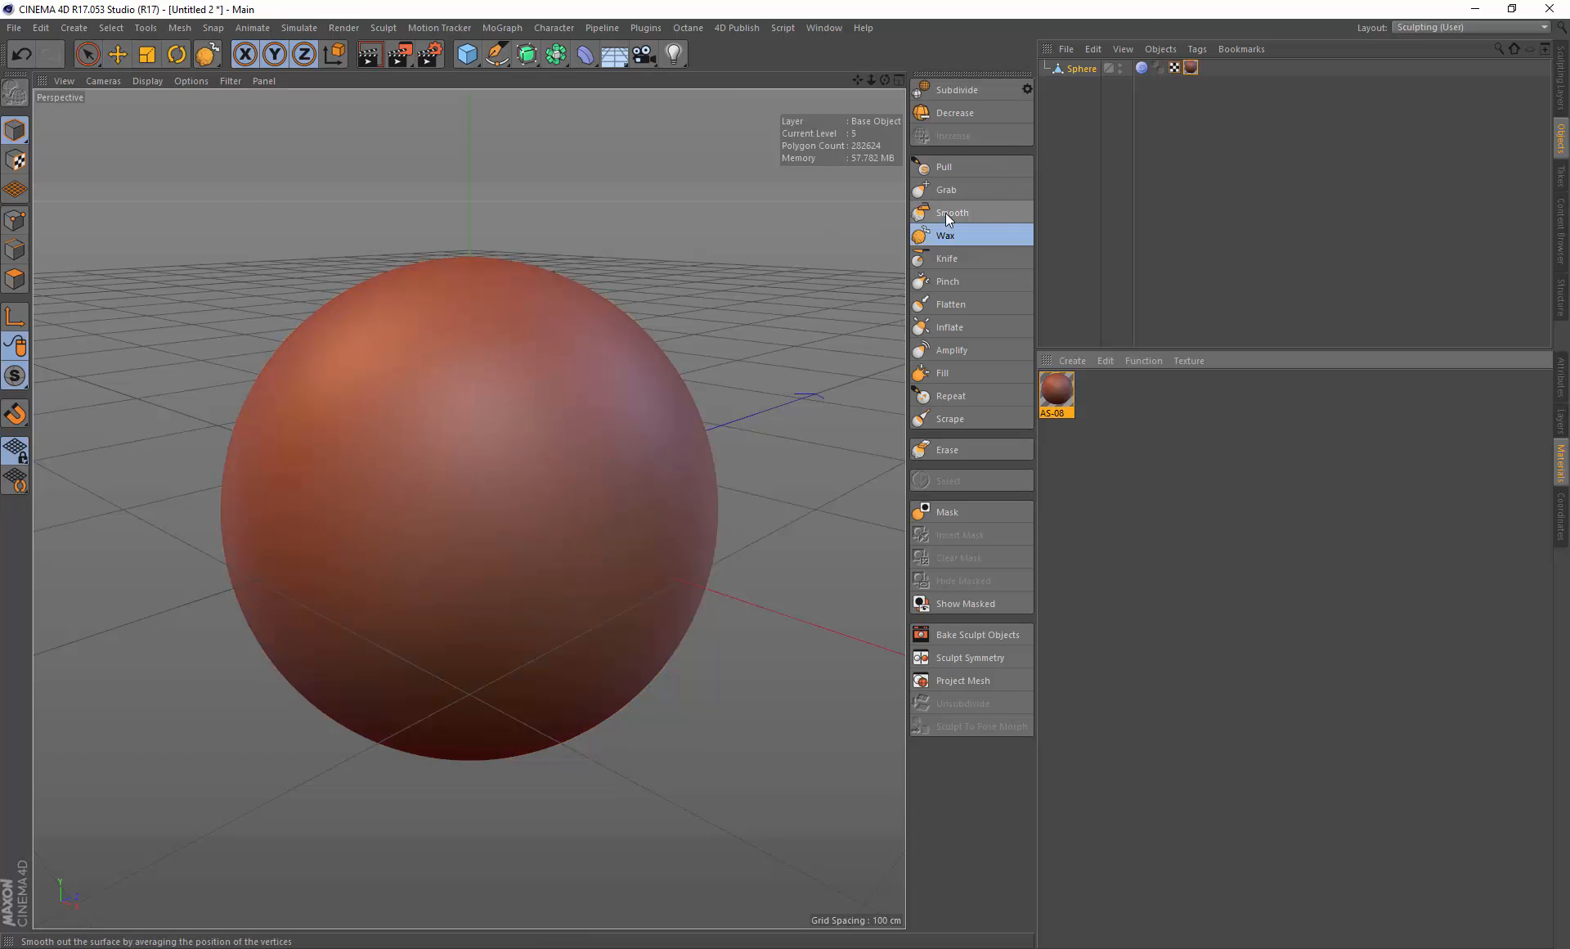
left_click(1559, 370)
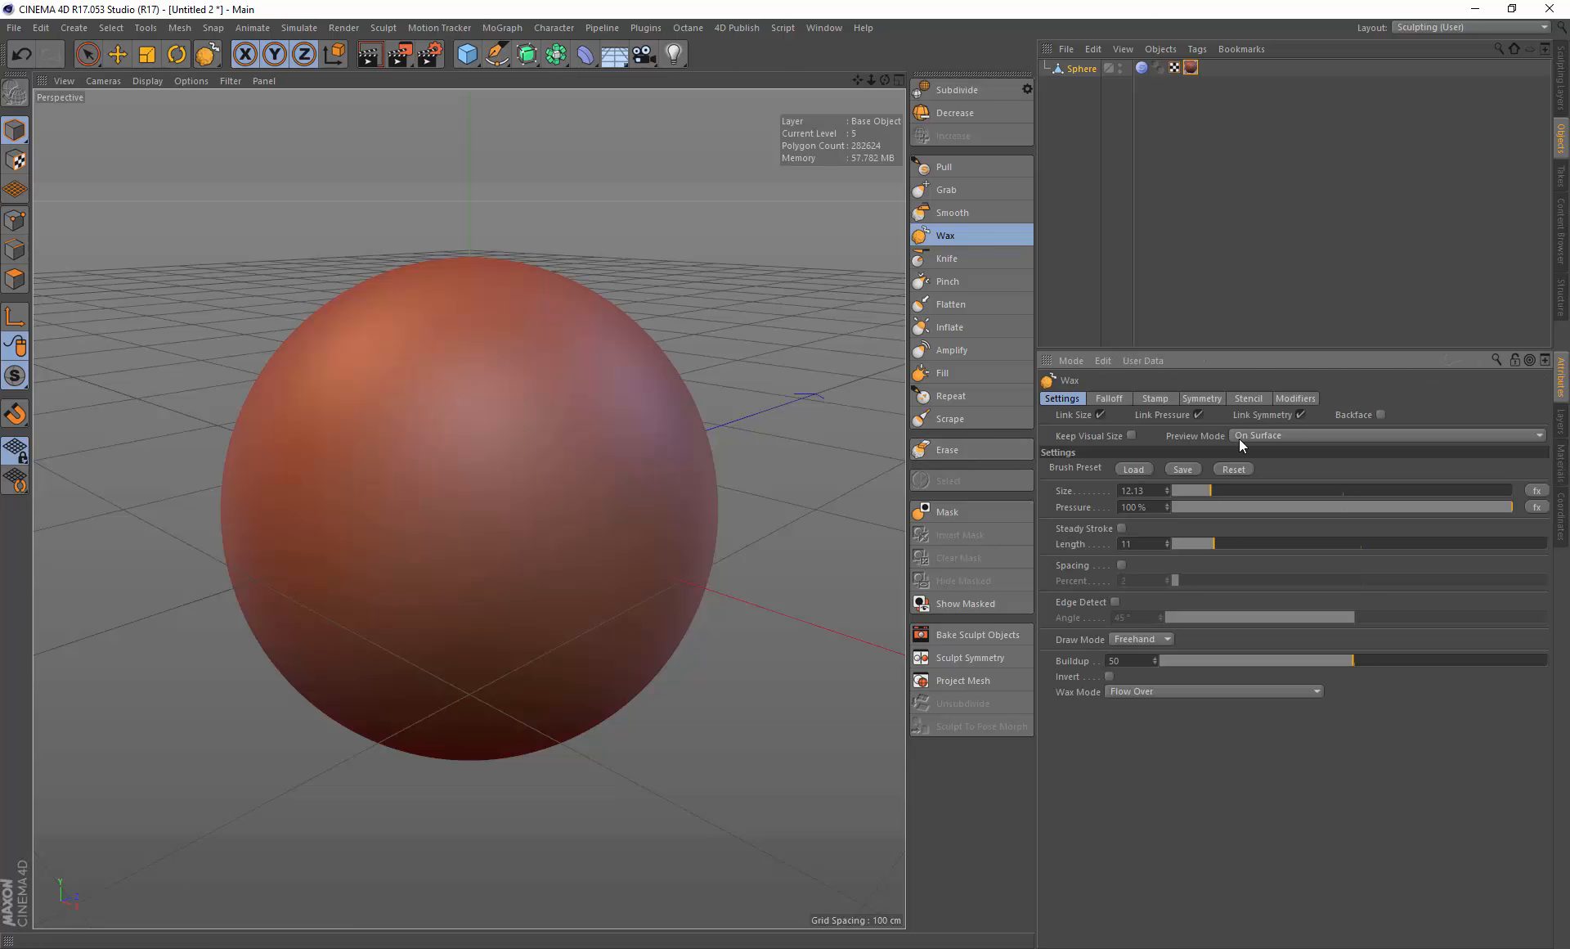
left_click(1232, 468)
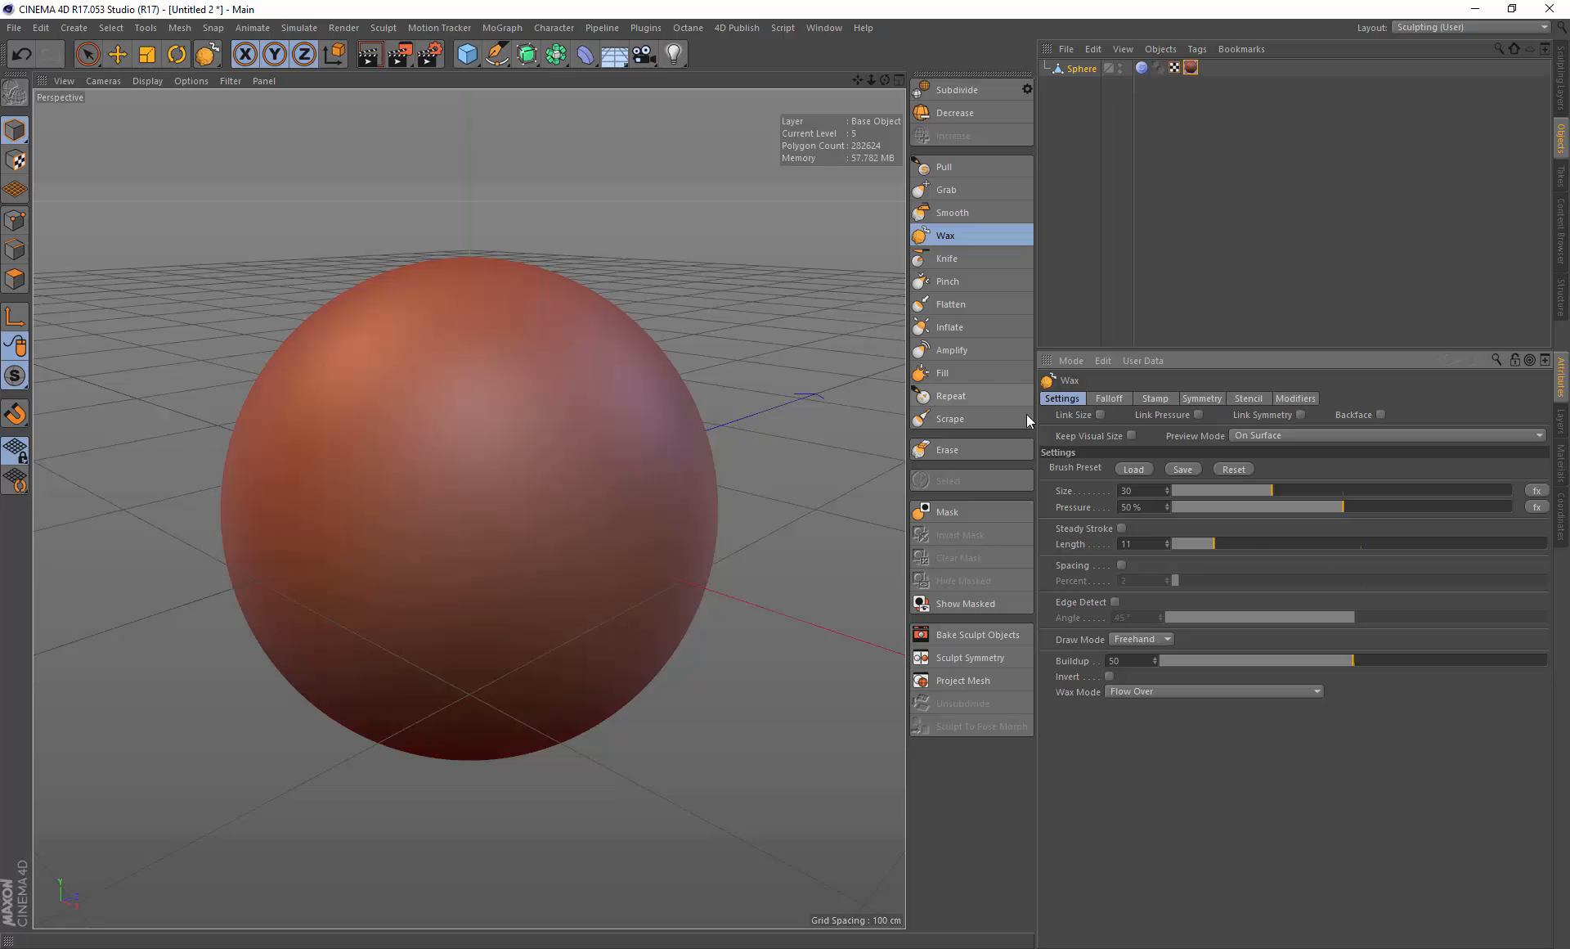
Step: Undo a test wax stroke and enable Link Size and Link Pressure for the Wax brush
mouse_move(519, 396)
left_mouse_down()
mouse_move(480, 488)
mouse_move(538, 422)
left_mouse_up()
key("ctrl+z")
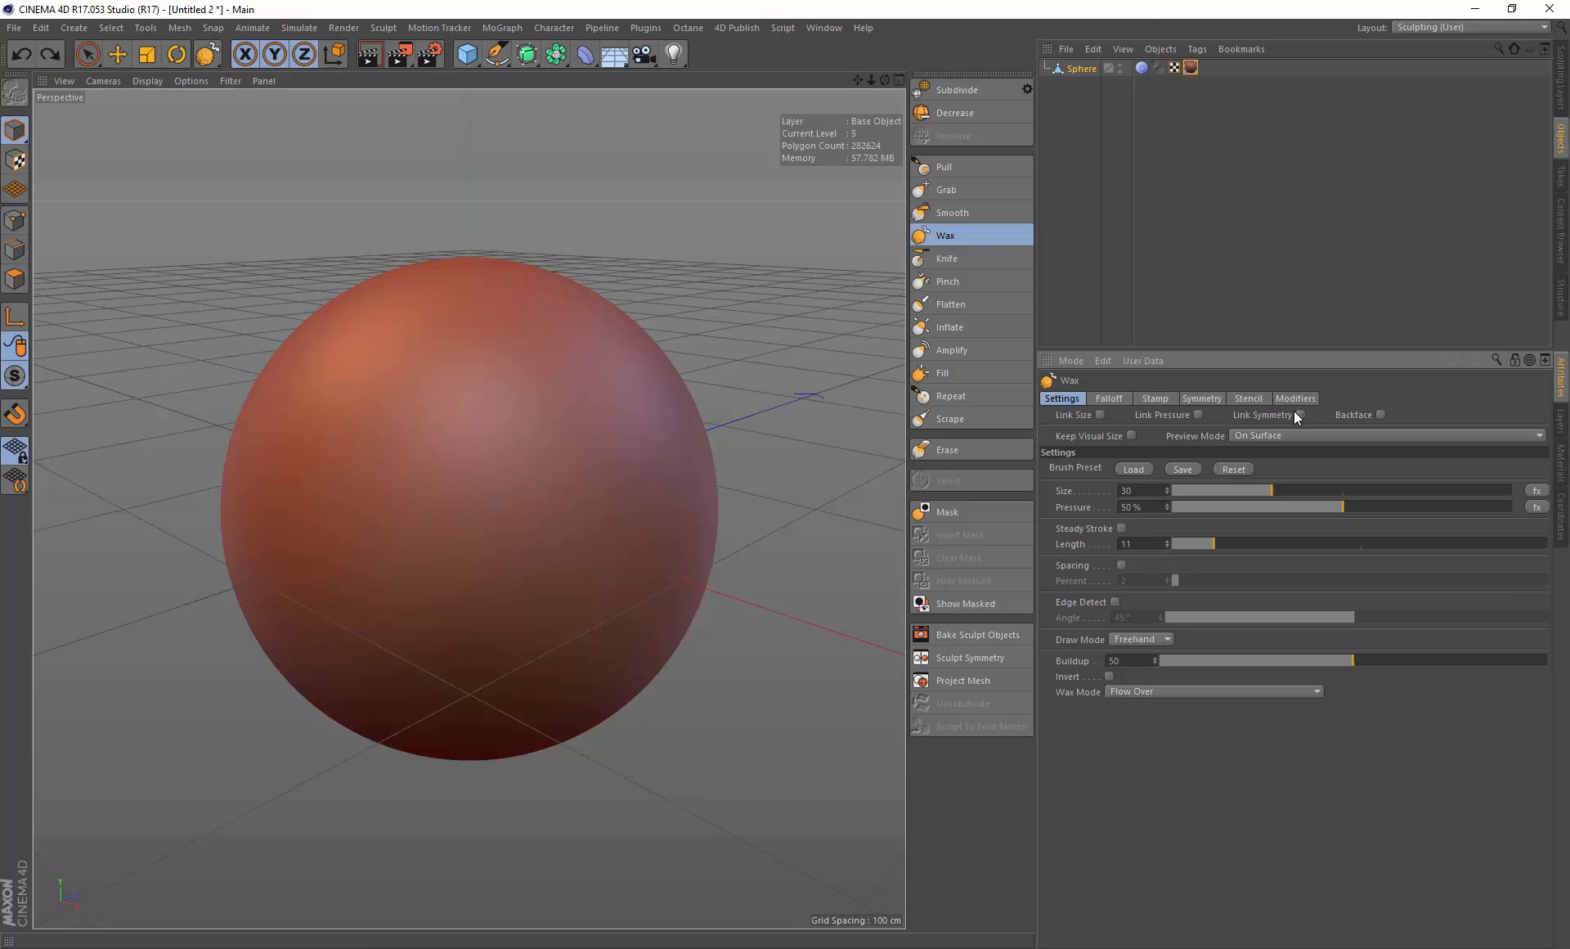
left_click(1198, 415)
left_click(1100, 415)
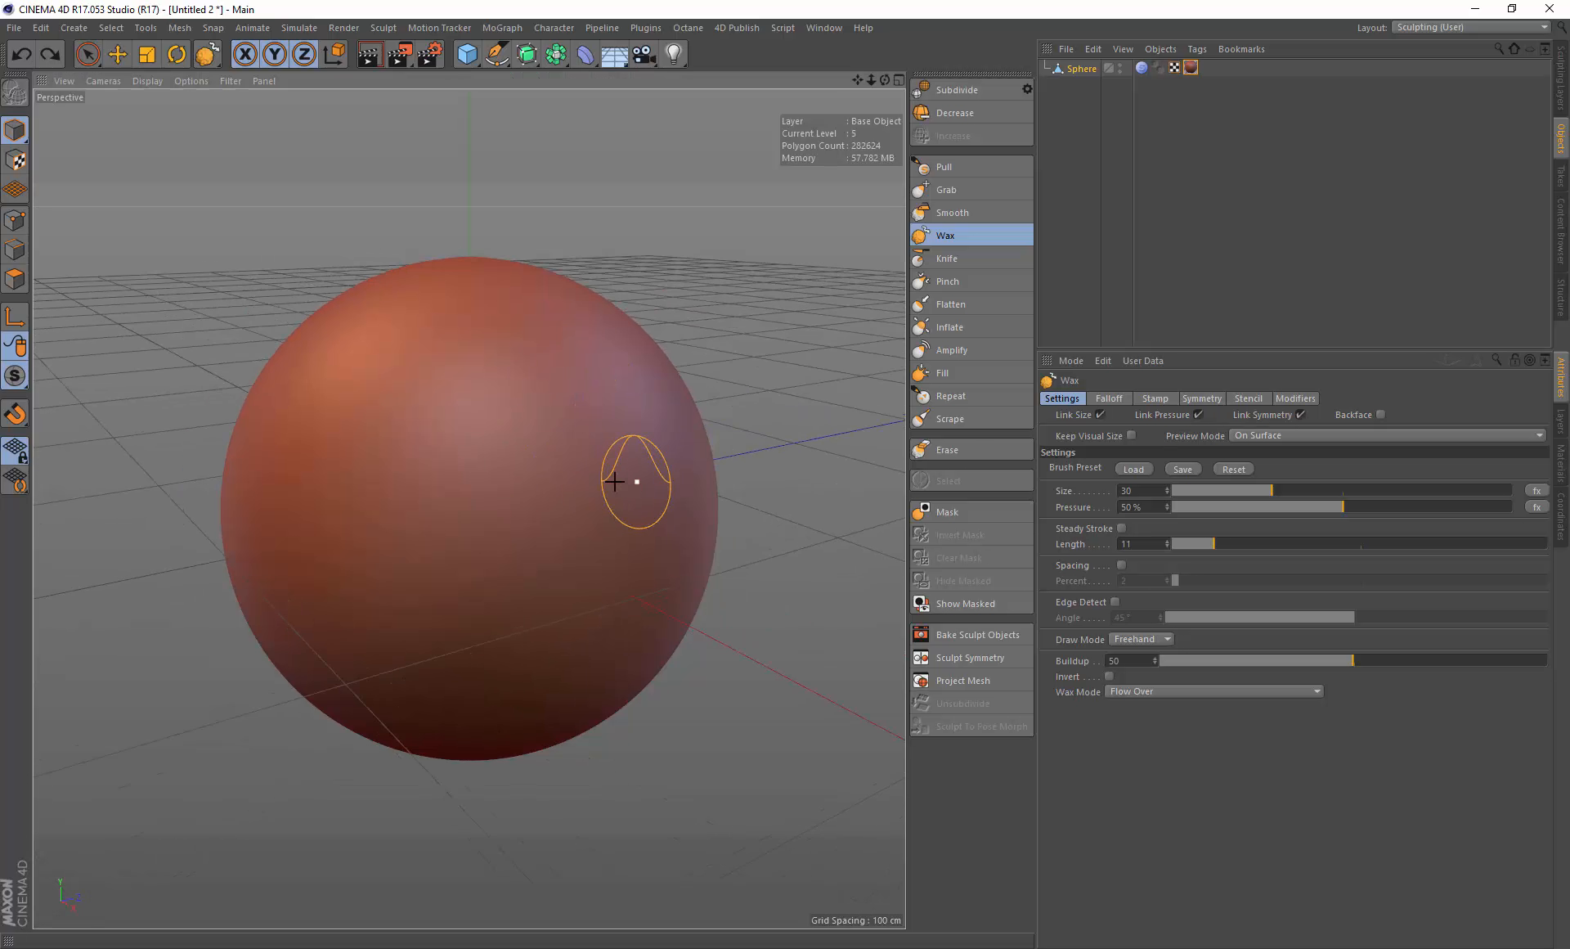
Step: Turn on X (YZ) symmetry in the Wax brush's symmetry settings
left_click_drag(615, 481, 792, 452, "alt")
left_click(1201, 398)
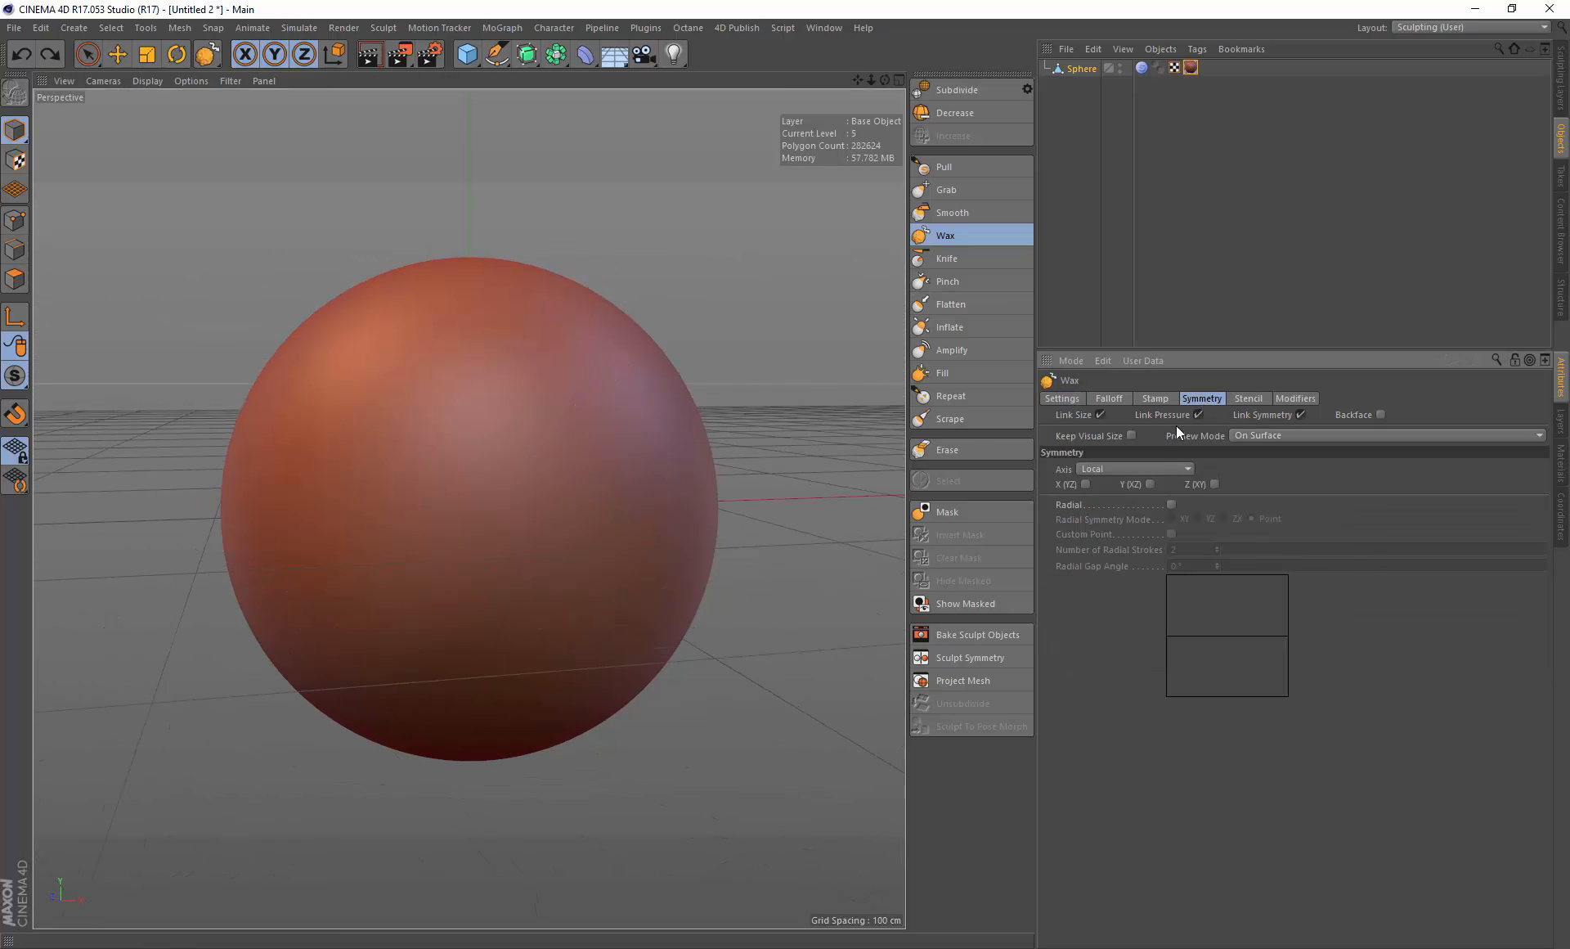
left_click(1086, 484)
Step: Paint mirrored wax strokes across the upper front of the sphere
mouse_move(455, 466)
left_mouse_down()
mouse_move(470, 463)
mouse_move(420, 480)
mouse_move(503, 443)
left_mouse_up()
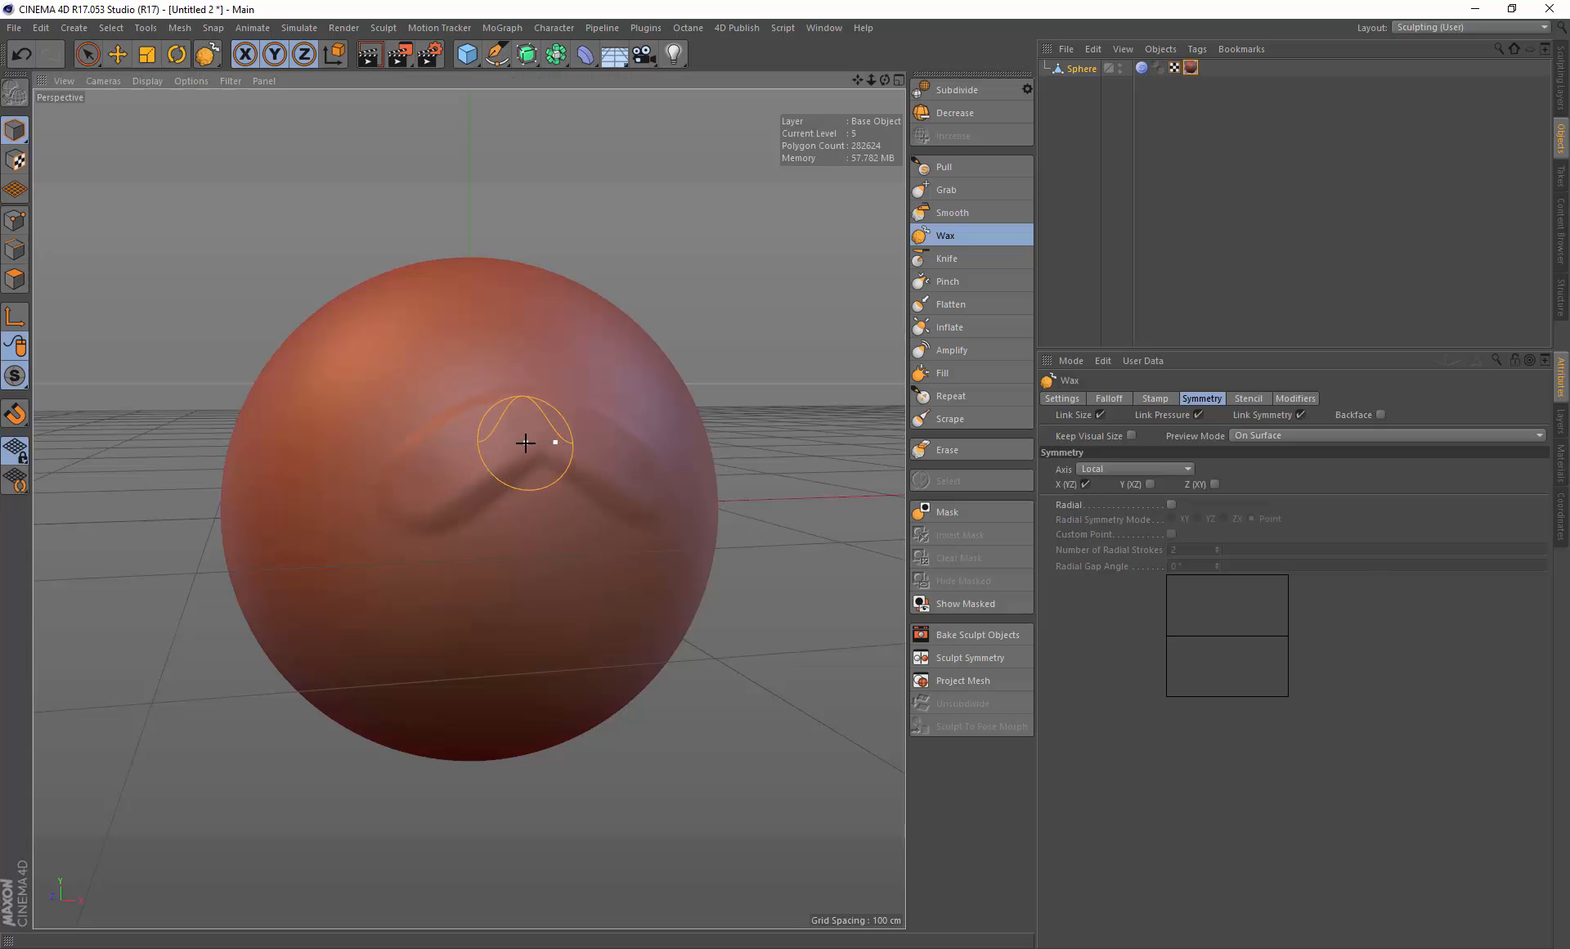
key("ctrl+z")
mouse_move(524, 448)
middle_mouse_down()
mouse_move(495, 448)
mouse_move(523, 446)
middle_mouse_up()
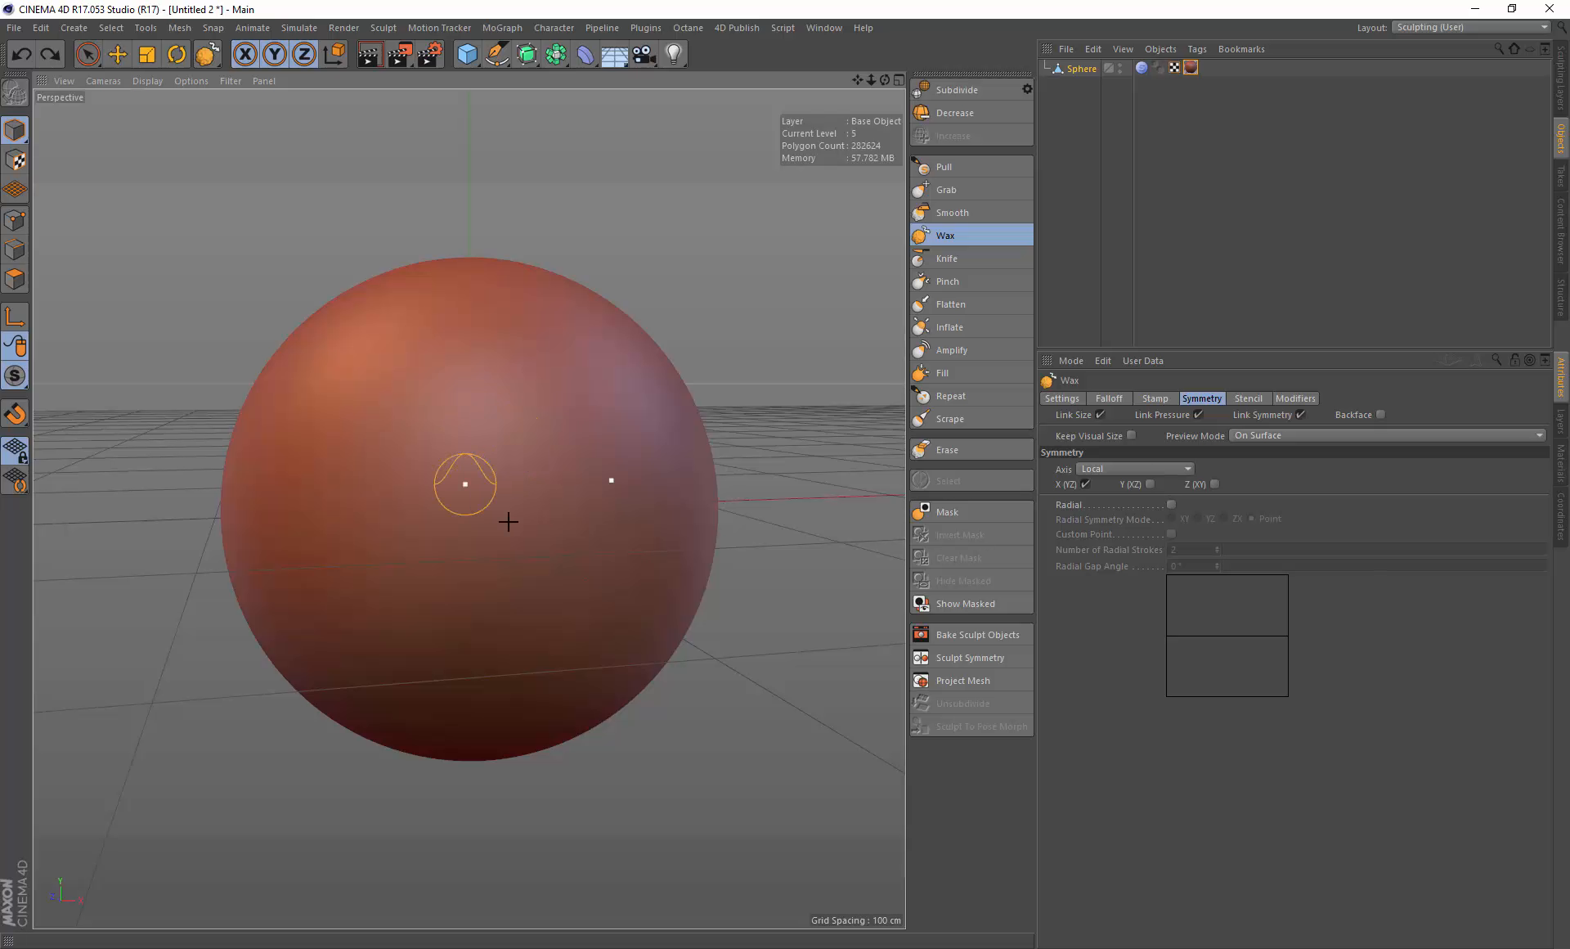
mouse_move(502, 425)
left_mouse_down()
mouse_move(442, 481)
mouse_move(435, 456)
mouse_move(512, 428)
mouse_move(488, 494)
mouse_move(381, 446)
left_mouse_up()
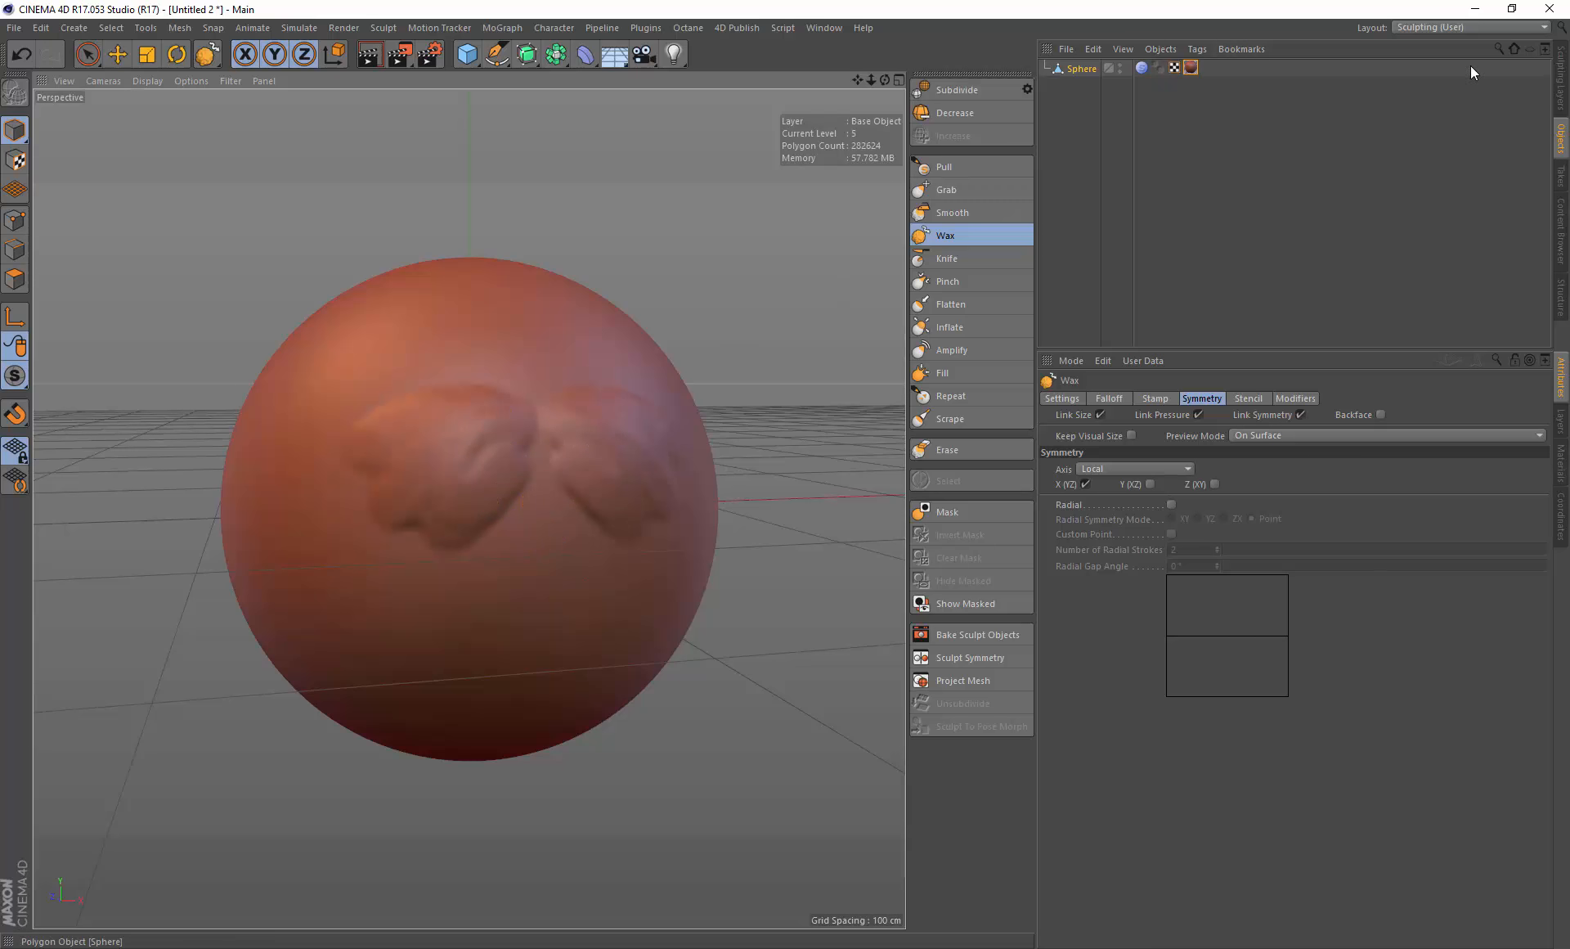
Step: Turn off Phong in the Sculpt Layers manager and undo the last wax strokes
left_click(1562, 72)
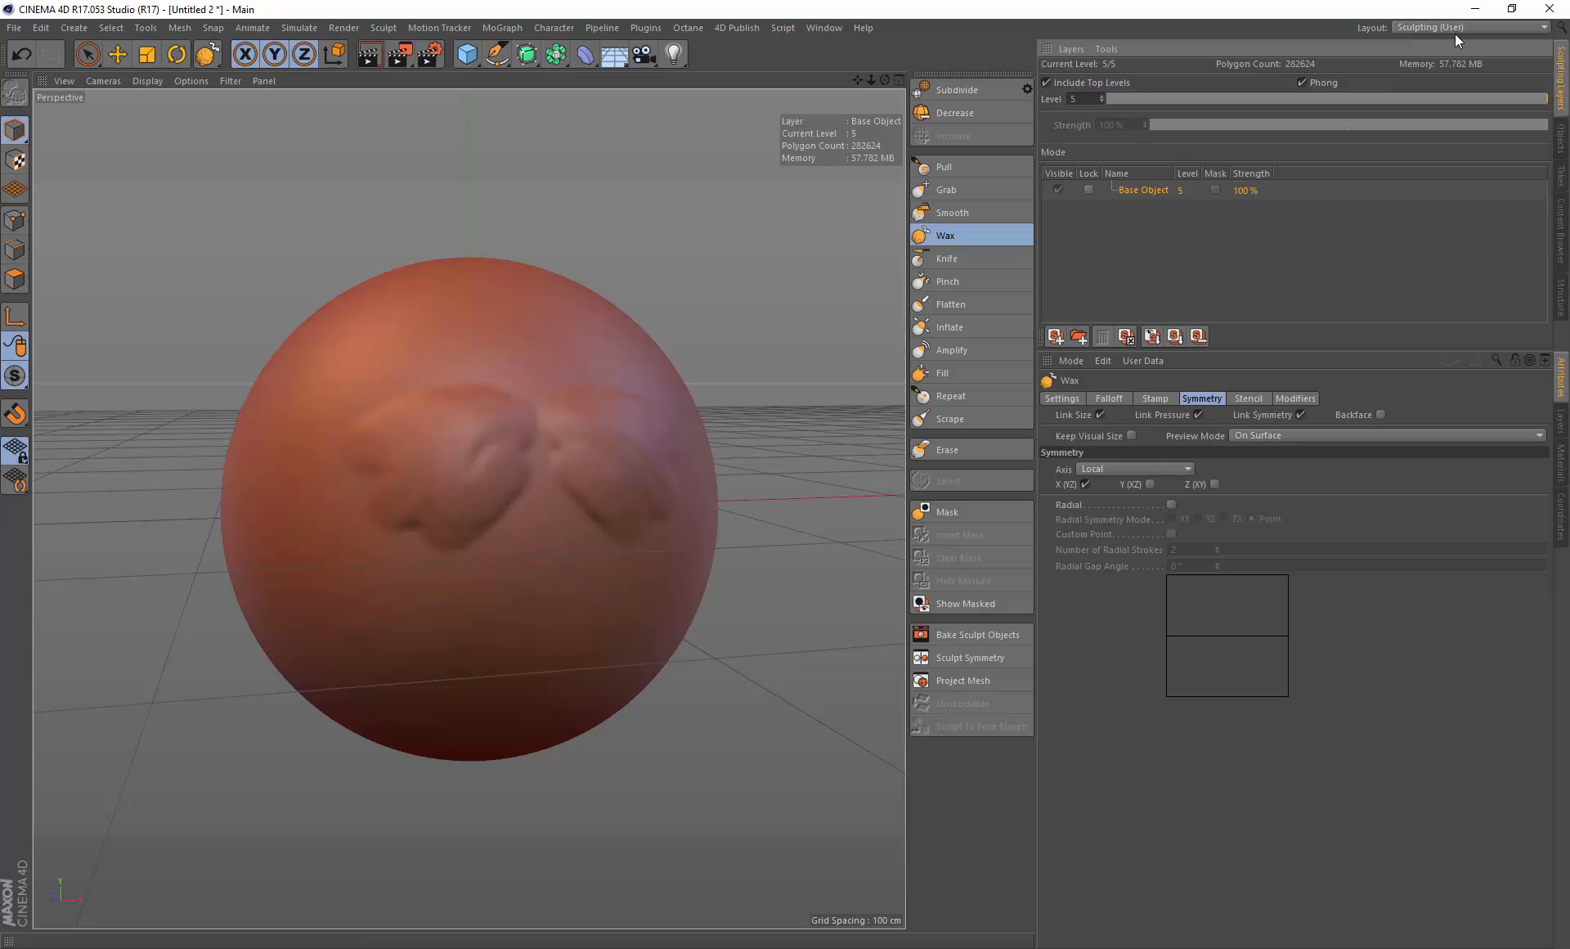
left_click(1302, 82)
key("ctrl+z")
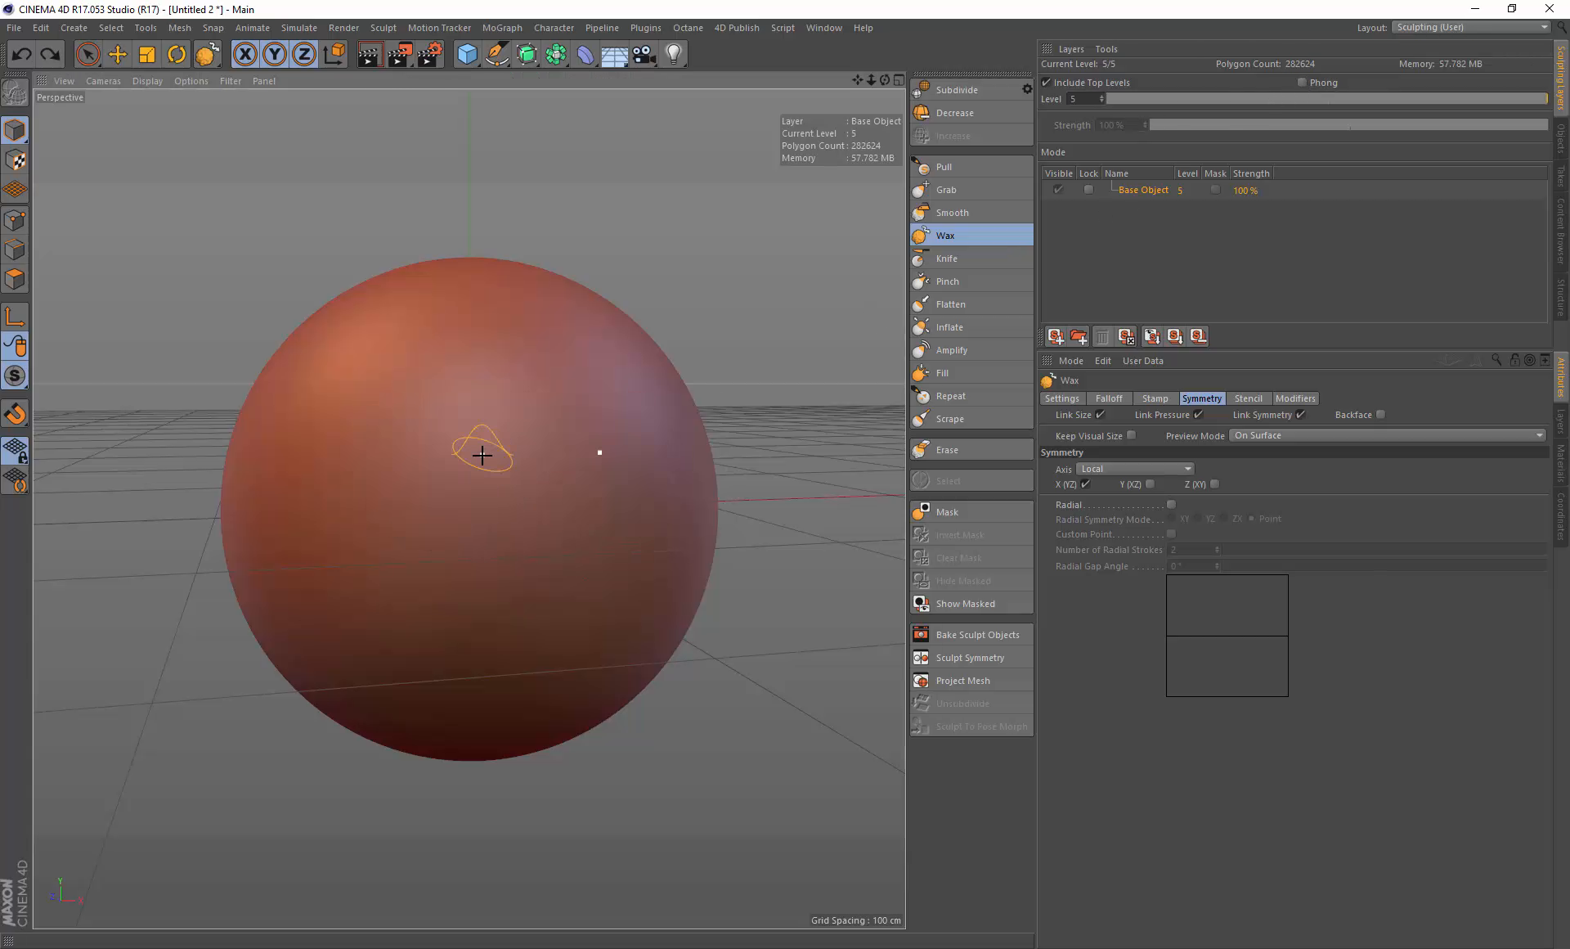
Step: Try painting wax strokes on the sphere while zoomed in close, then undo them
mouse_move(479, 455)
left_mouse_down("alt")
mouse_move(494, 445)
mouse_move(445, 528)
left_mouse_up("alt")
scroll(495, 458, "up", 3)
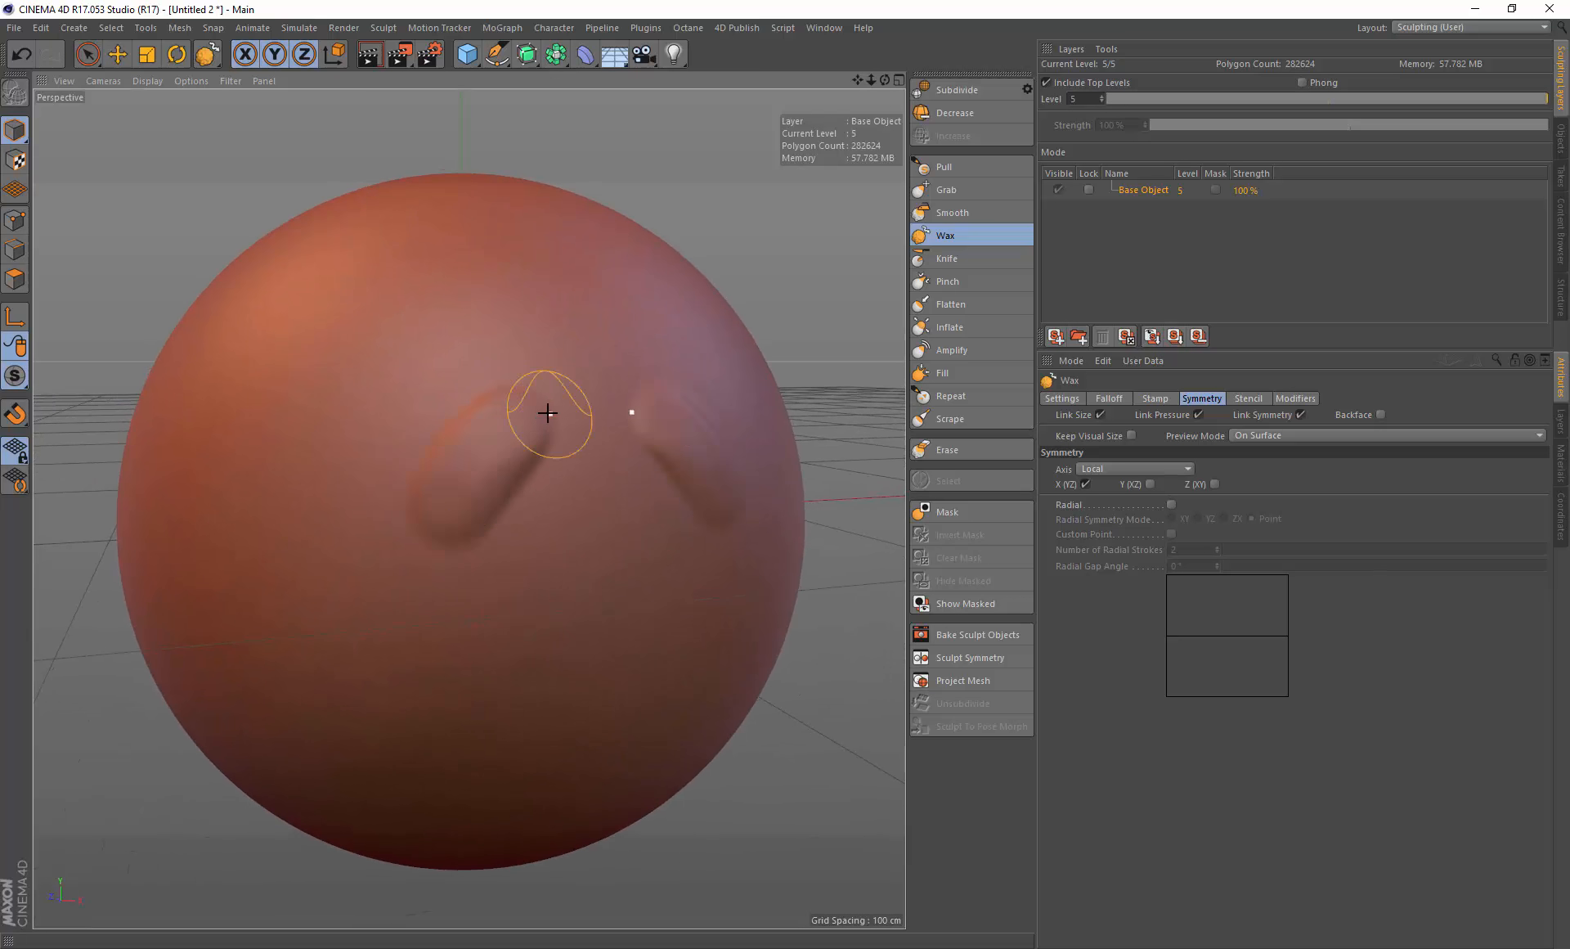
scroll(524, 445, "up", 6)
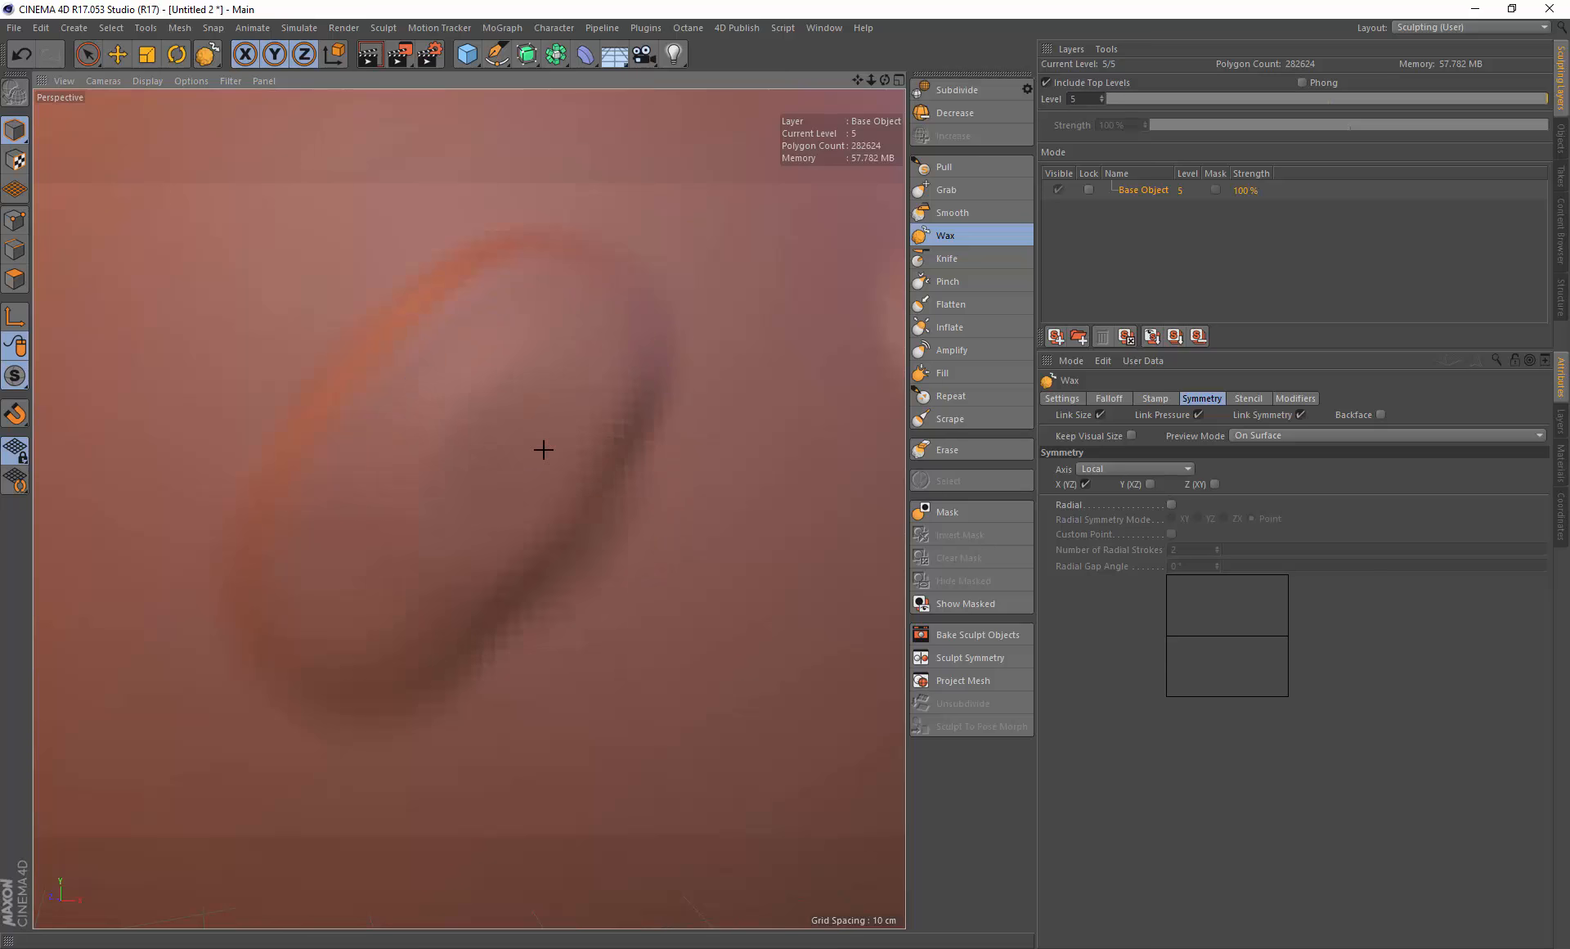
mouse_move(543, 449)
left_mouse_down()
mouse_move(420, 431)
mouse_move(415, 481)
left_mouse_up()
key("ctrl+z")
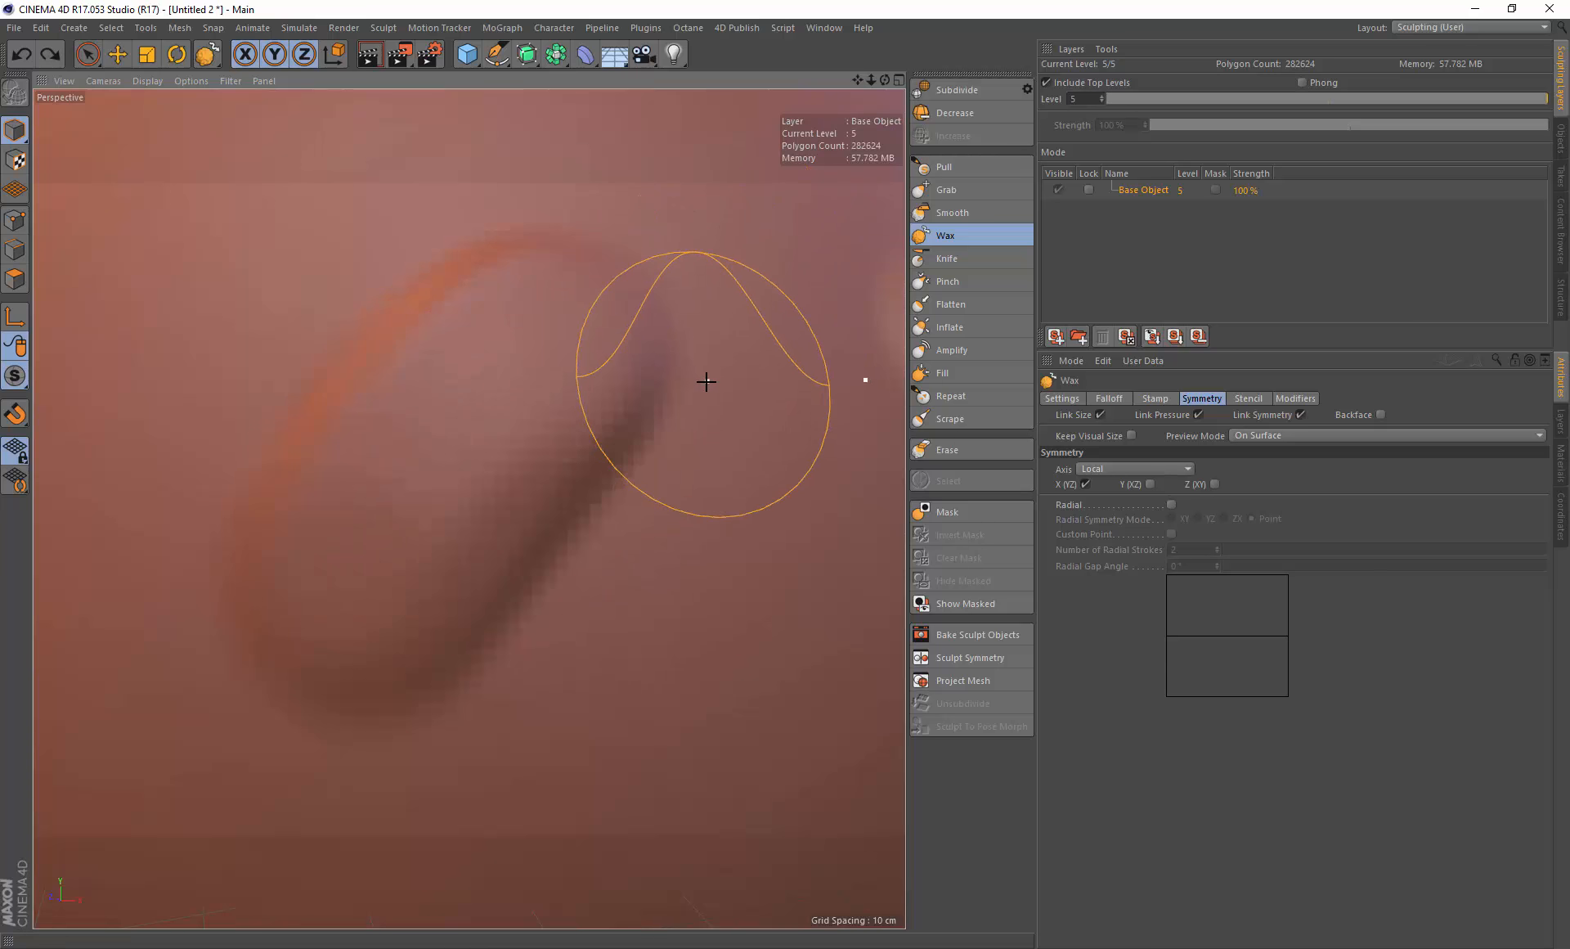
key("ctrl+z")
Step: Decrease the sphere's sculpt subdivision level to 4
left_click(948, 113)
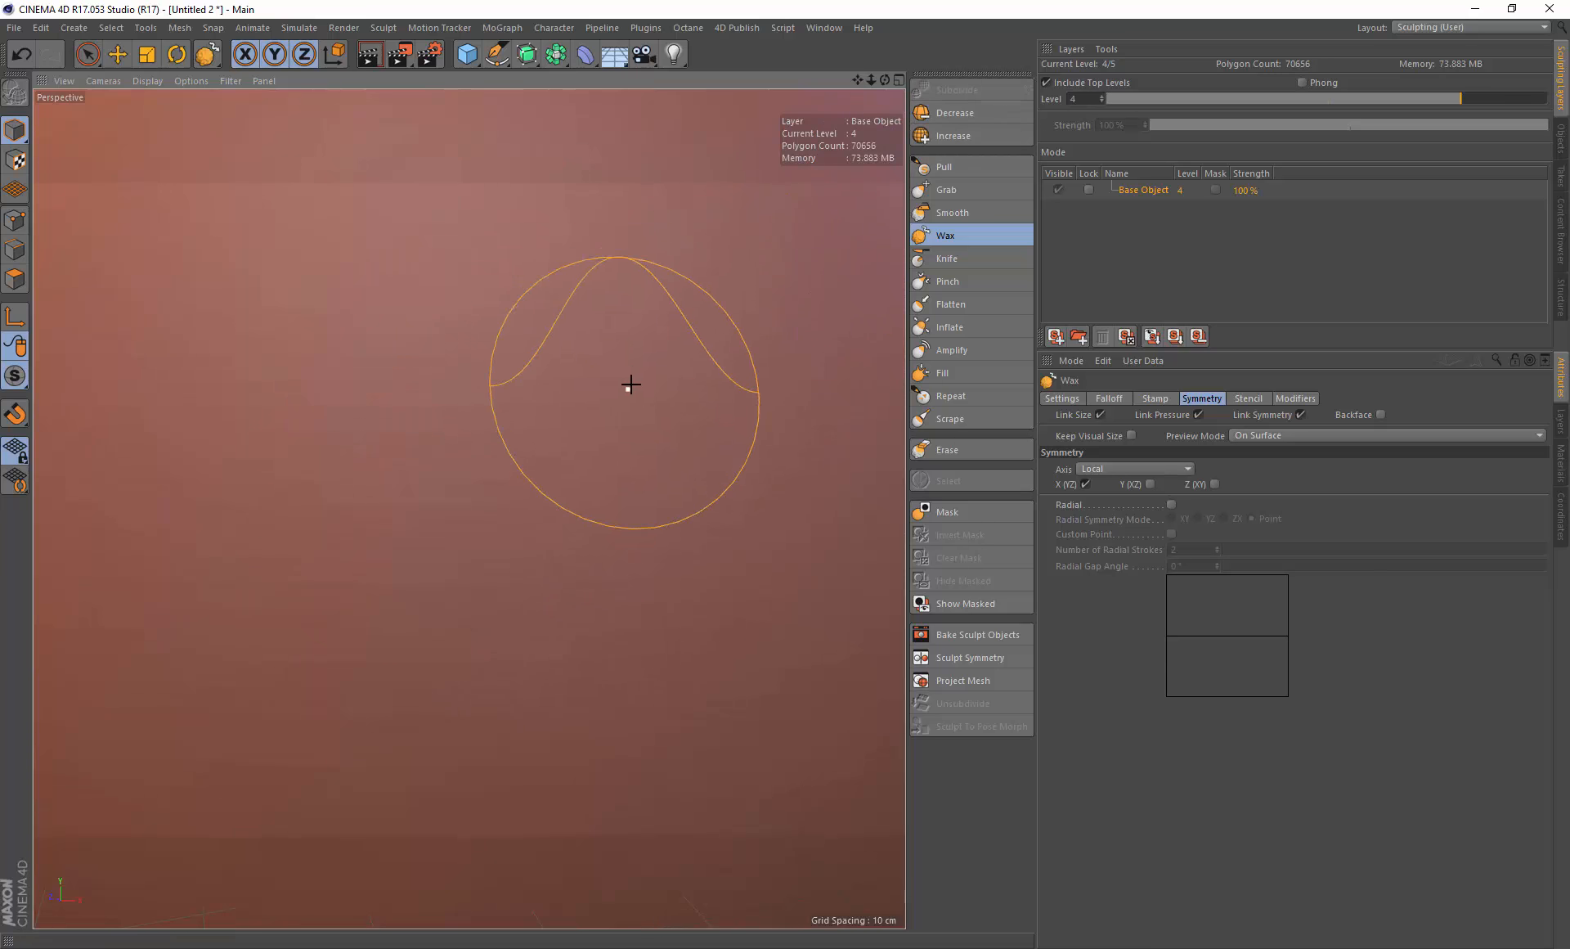
scroll(630, 384, "down", 6)
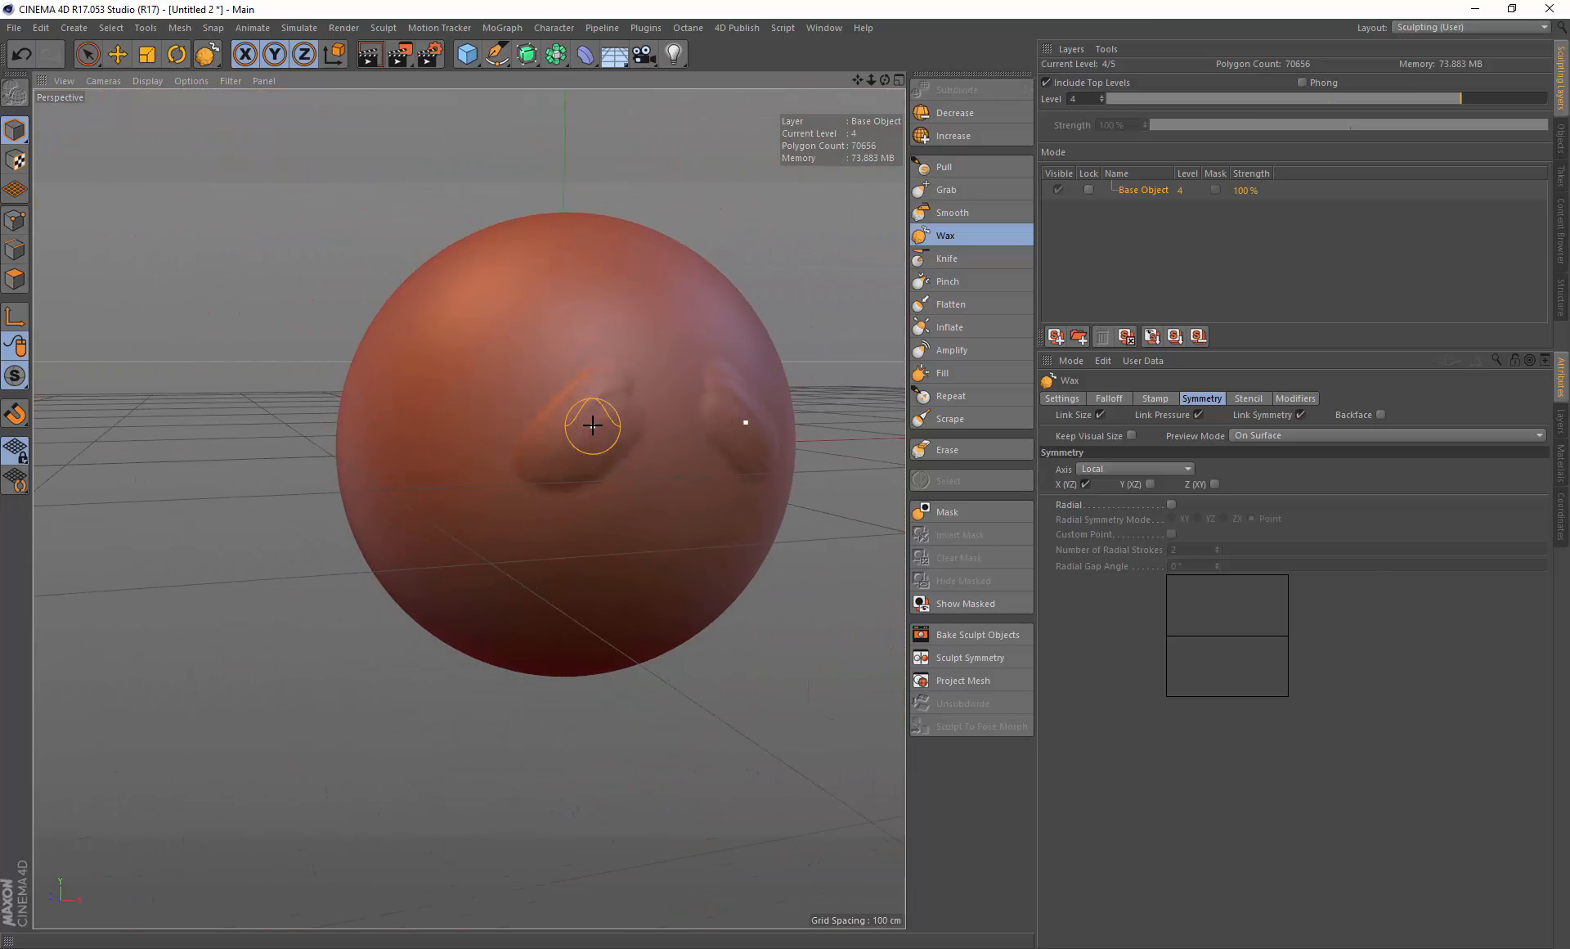
scroll(593, 425, "up", 5)
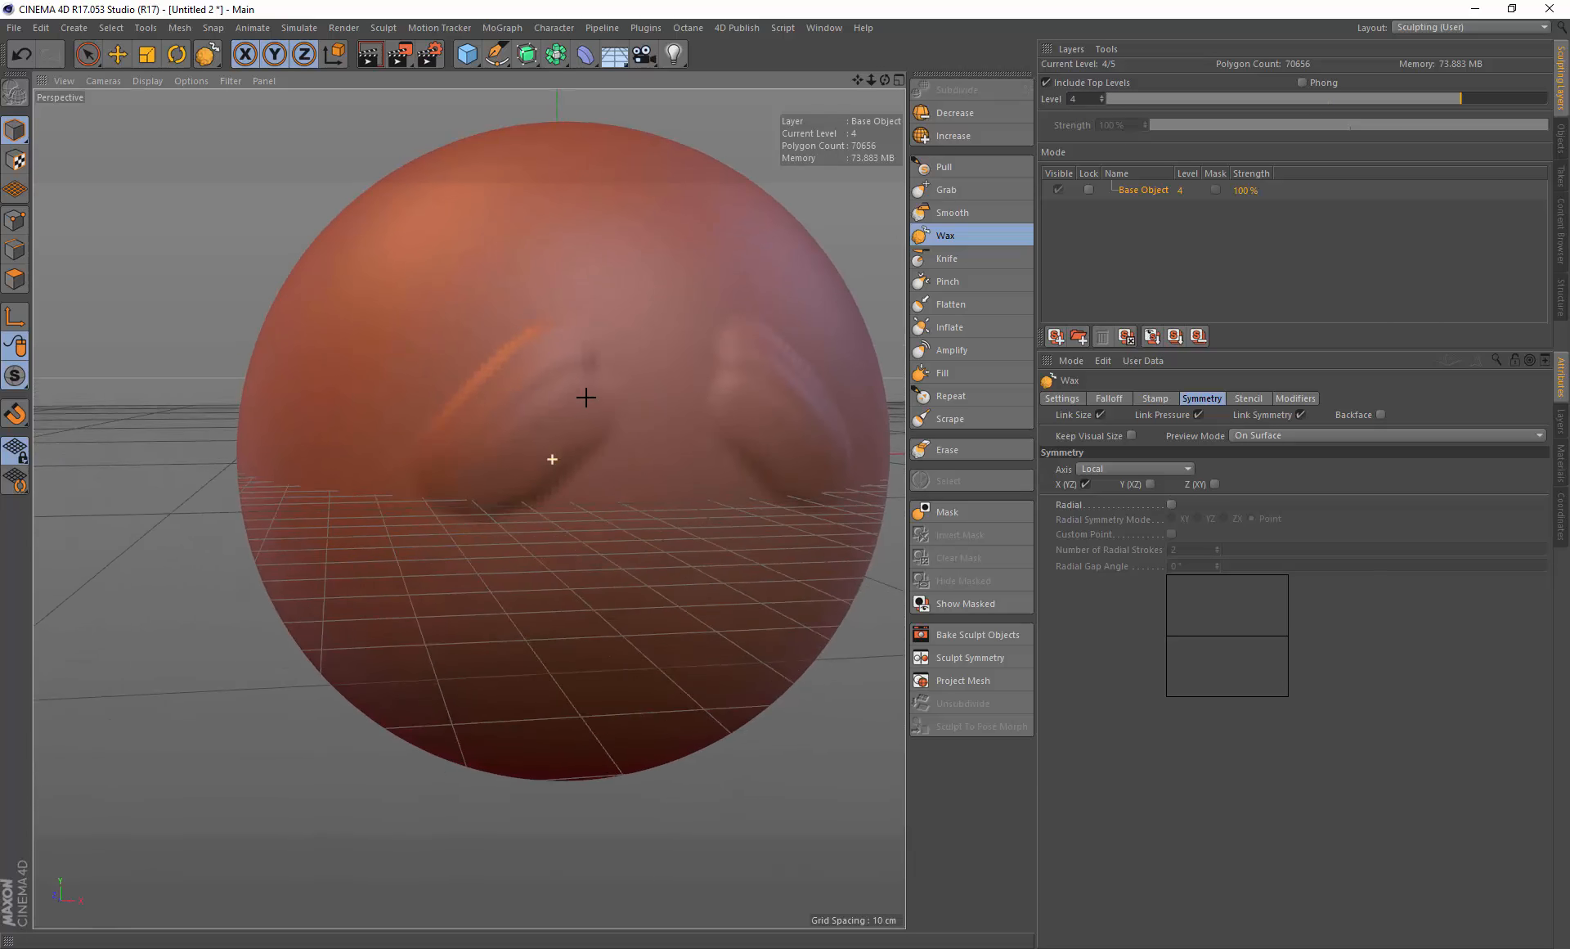
Step: Undo the remaining wax strokes so the sphere surface is clean
key("ctrl+z")
mouse_move(494, 381)
left_mouse_down("alt")
mouse_move(578, 371)
mouse_move(548, 425)
left_mouse_up("alt")
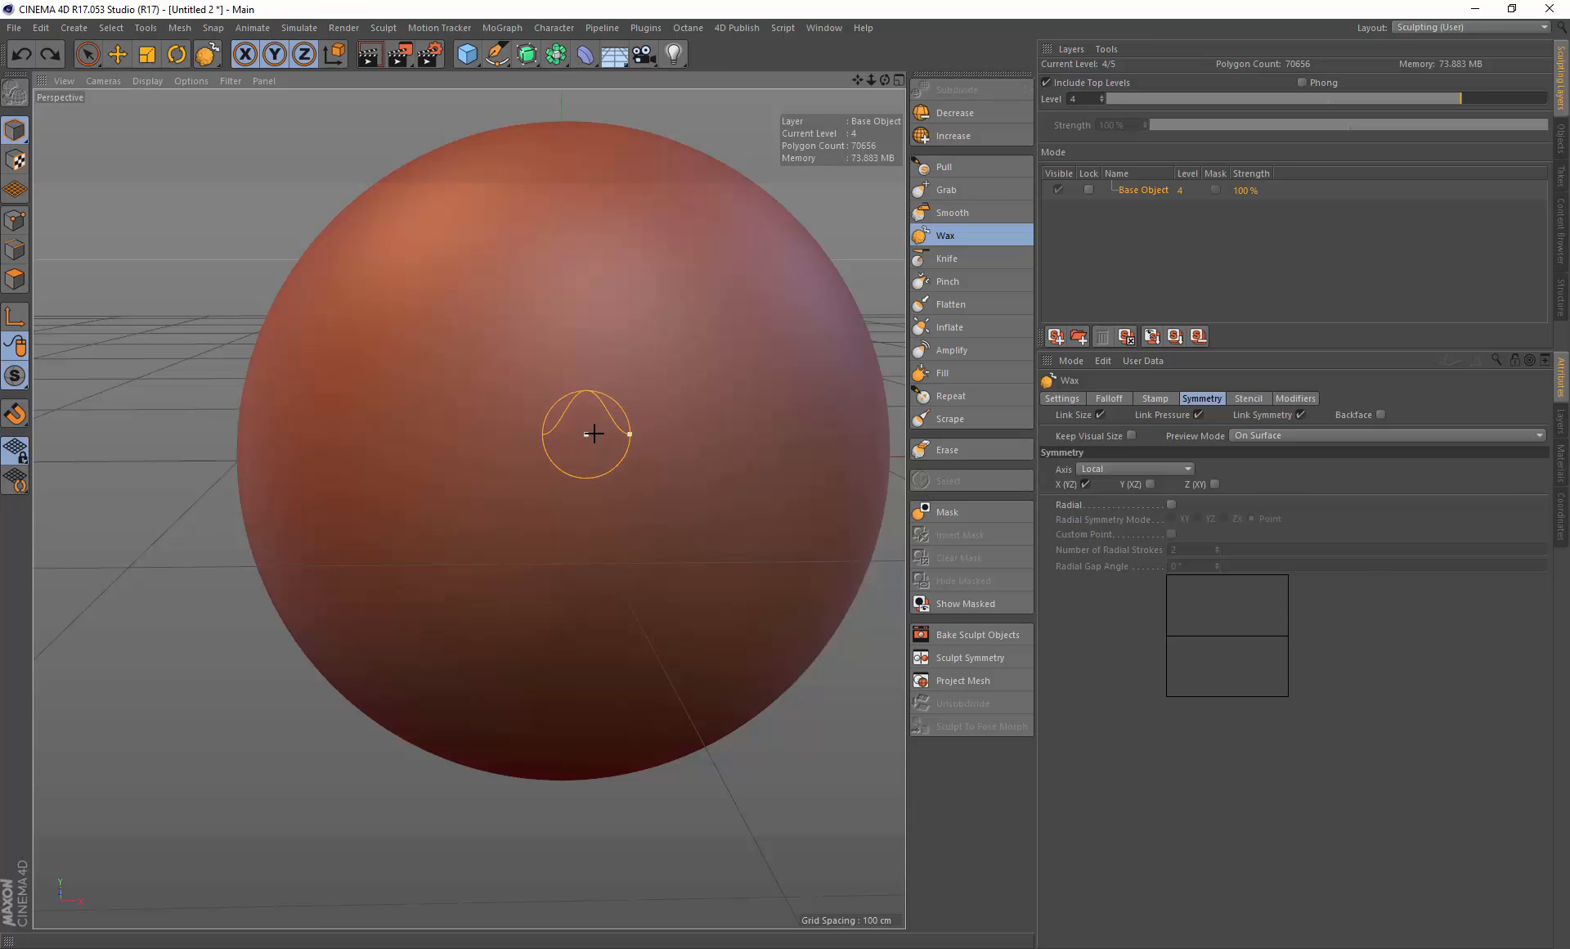
mouse_move(548, 412)
left_mouse_down("alt")
mouse_move(575, 410)
mouse_move(526, 431)
left_mouse_up("alt")
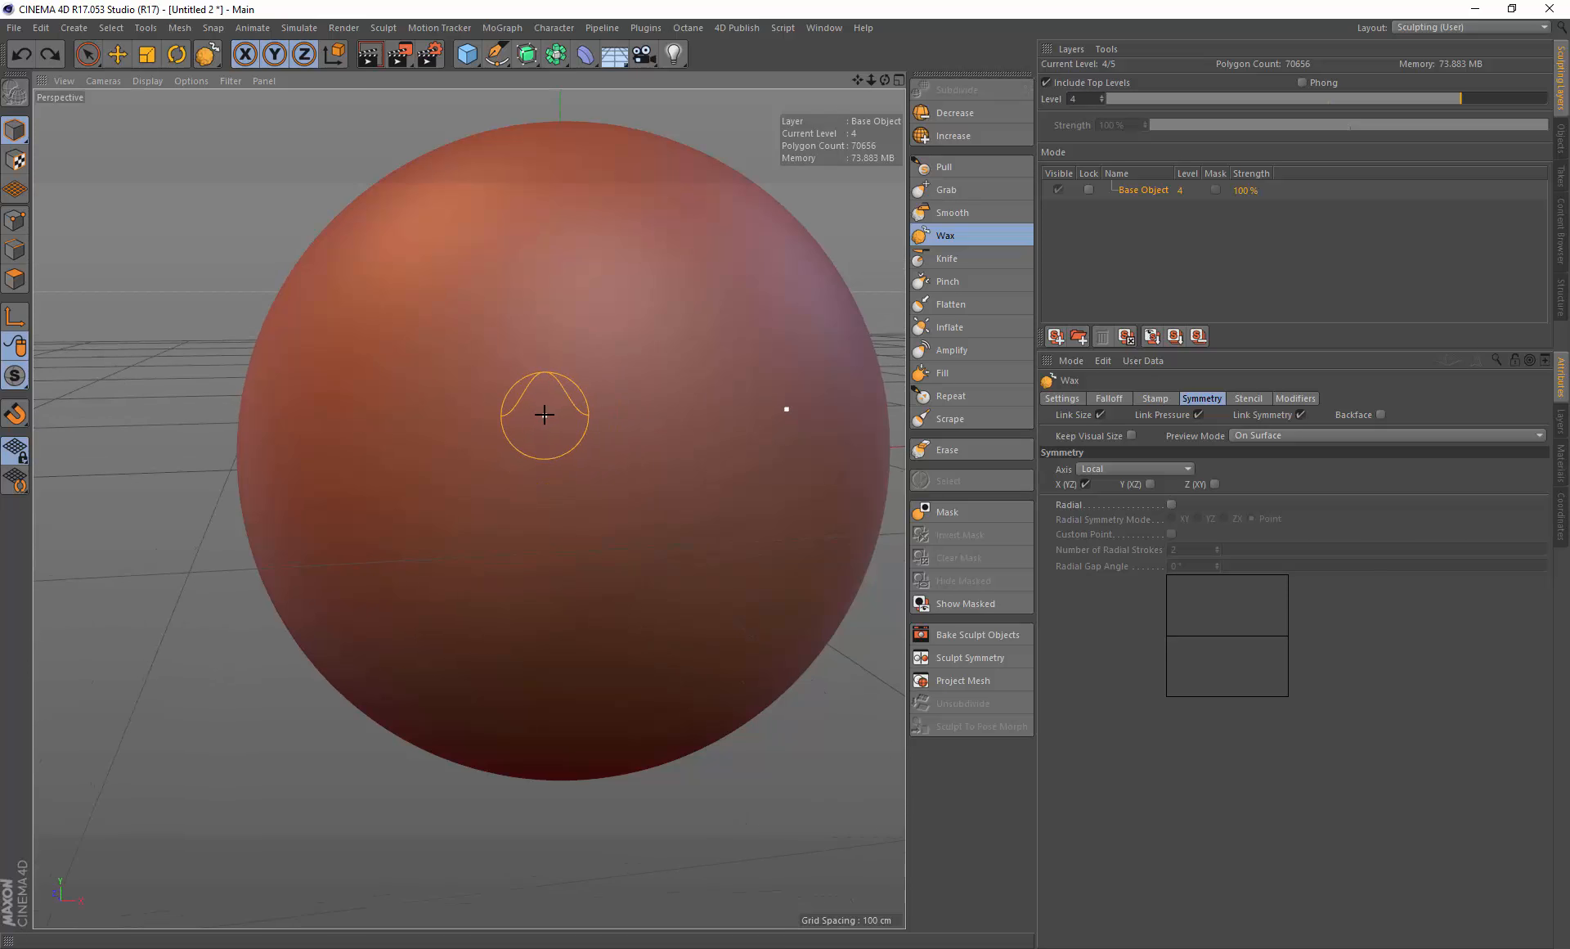
mouse_move(555, 419)
right_mouse_down("alt")
mouse_move(585, 410)
mouse_move(547, 494)
mouse_move(586, 463)
mouse_move(550, 510)
mouse_move(602, 442)
mouse_move(589, 460)
right_mouse_up("alt")
mouse_move(552, 456)
left_mouse_down("alt")
mouse_move(585, 470)
mouse_move(648, 442)
mouse_move(635, 473)
mouse_move(572, 465)
mouse_move(603, 449)
left_mouse_up("alt")
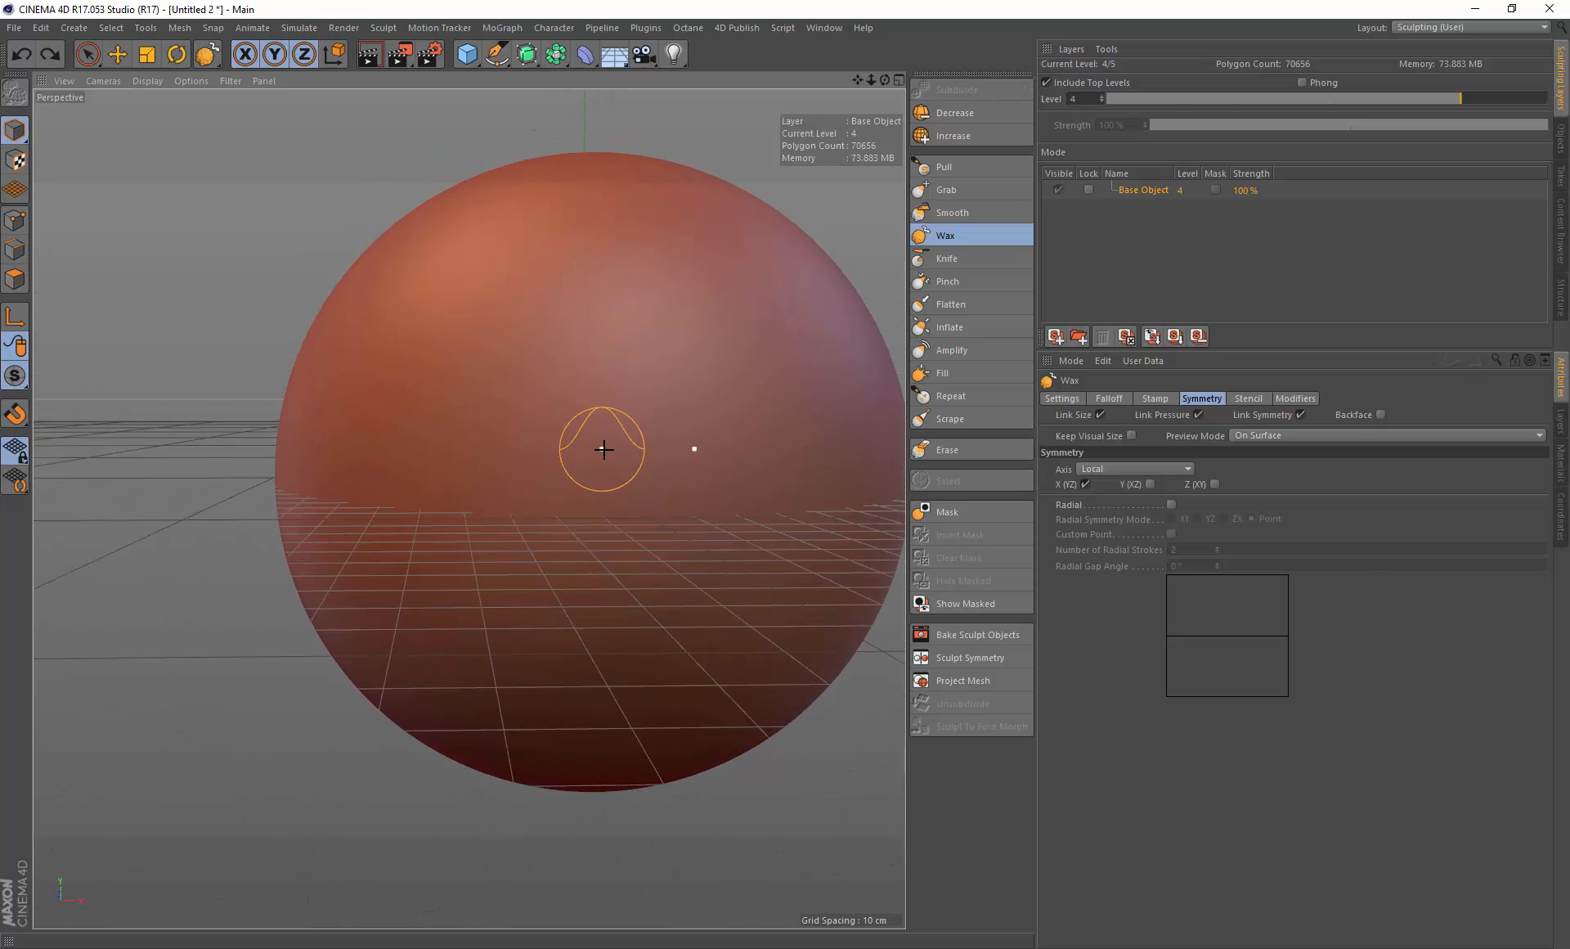
mouse_move(603, 449)
right_mouse_down("alt")
mouse_move(567, 459)
mouse_move(630, 436)
mouse_move(620, 452)
right_mouse_up("alt")
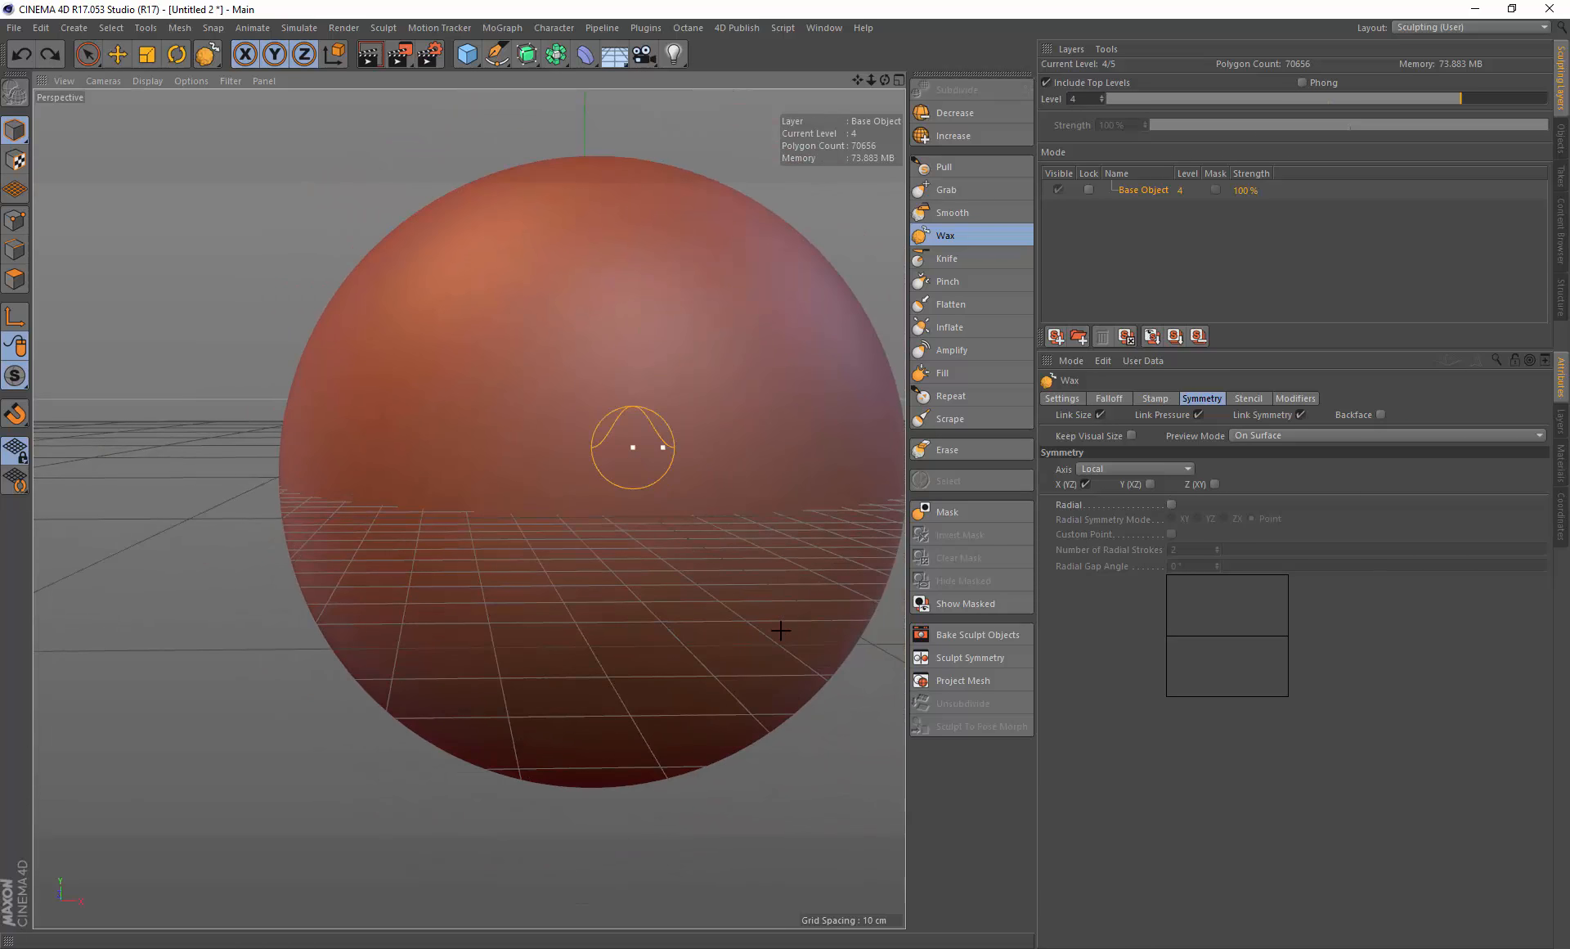
mouse_move(641, 474)
left_mouse_down("alt")
mouse_move(623, 489)
mouse_move(680, 484)
mouse_move(657, 464)
mouse_move(593, 462)
mouse_move(642, 438)
mouse_move(582, 468)
mouse_move(624, 445)
mouse_move(600, 410)
mouse_move(652, 424)
mouse_move(630, 408)
left_mouse_up("alt")
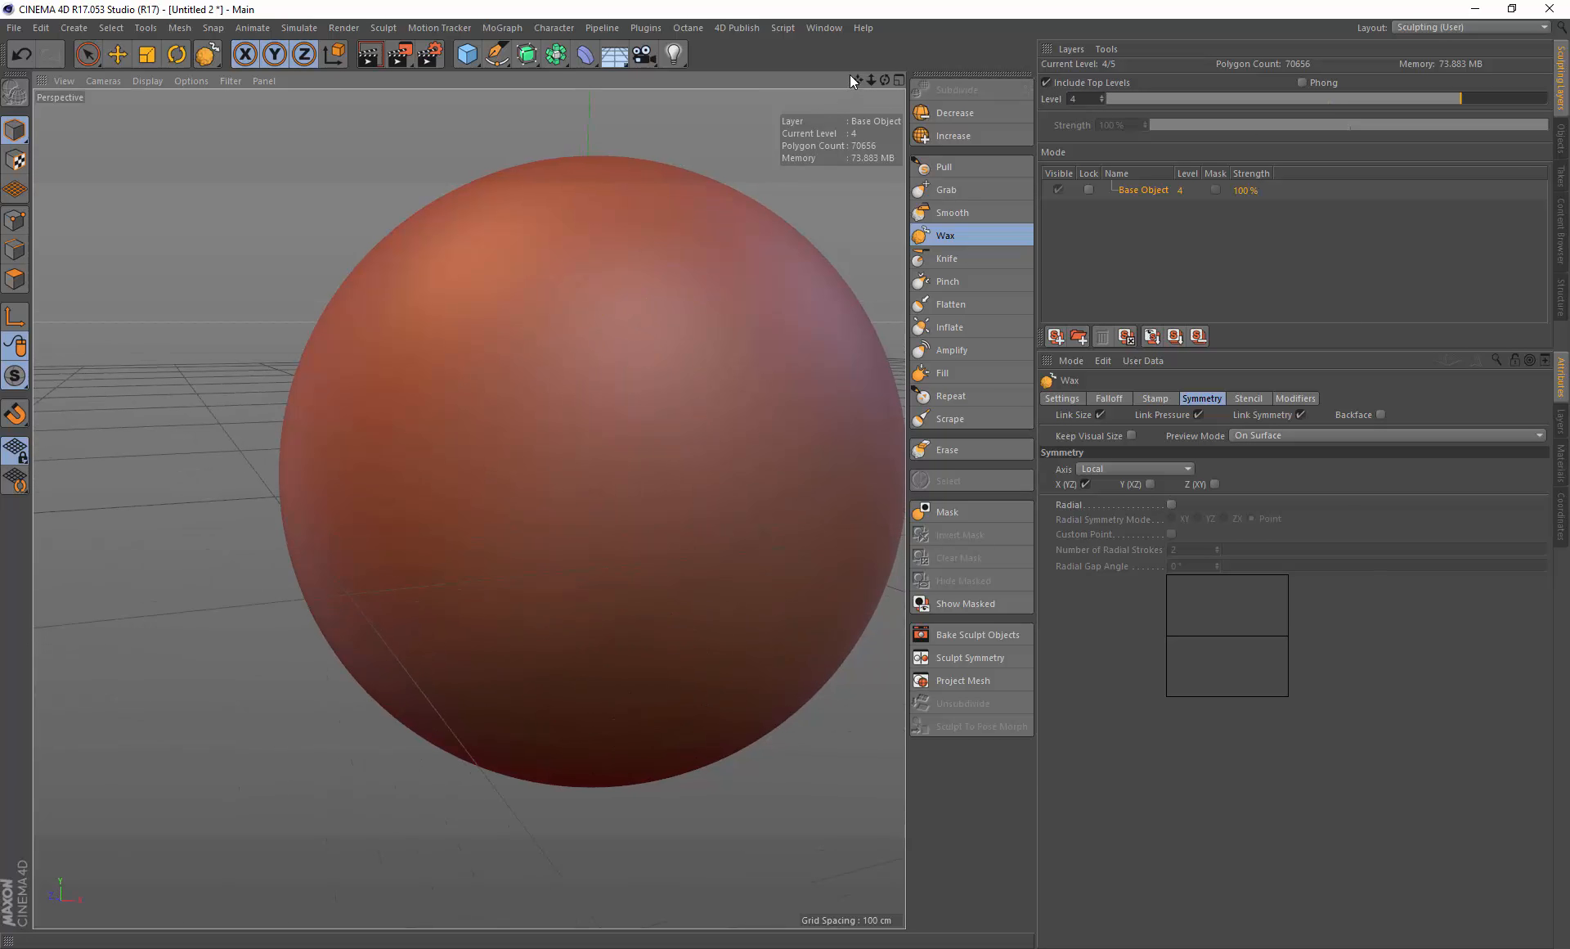
left_click_drag(857, 79, 771, 90)
Step: Paint a chevron-shaped wax stroke on the front of the sphere
mouse_move(535, 458)
left_mouse_down("alt")
mouse_move(512, 497)
mouse_move(542, 471)
mouse_move(532, 459)
mouse_move(575, 447)
mouse_move(553, 504)
mouse_move(553, 486)
left_mouse_up("alt")
left_click_drag(540, 416, 410, 396, "alt")
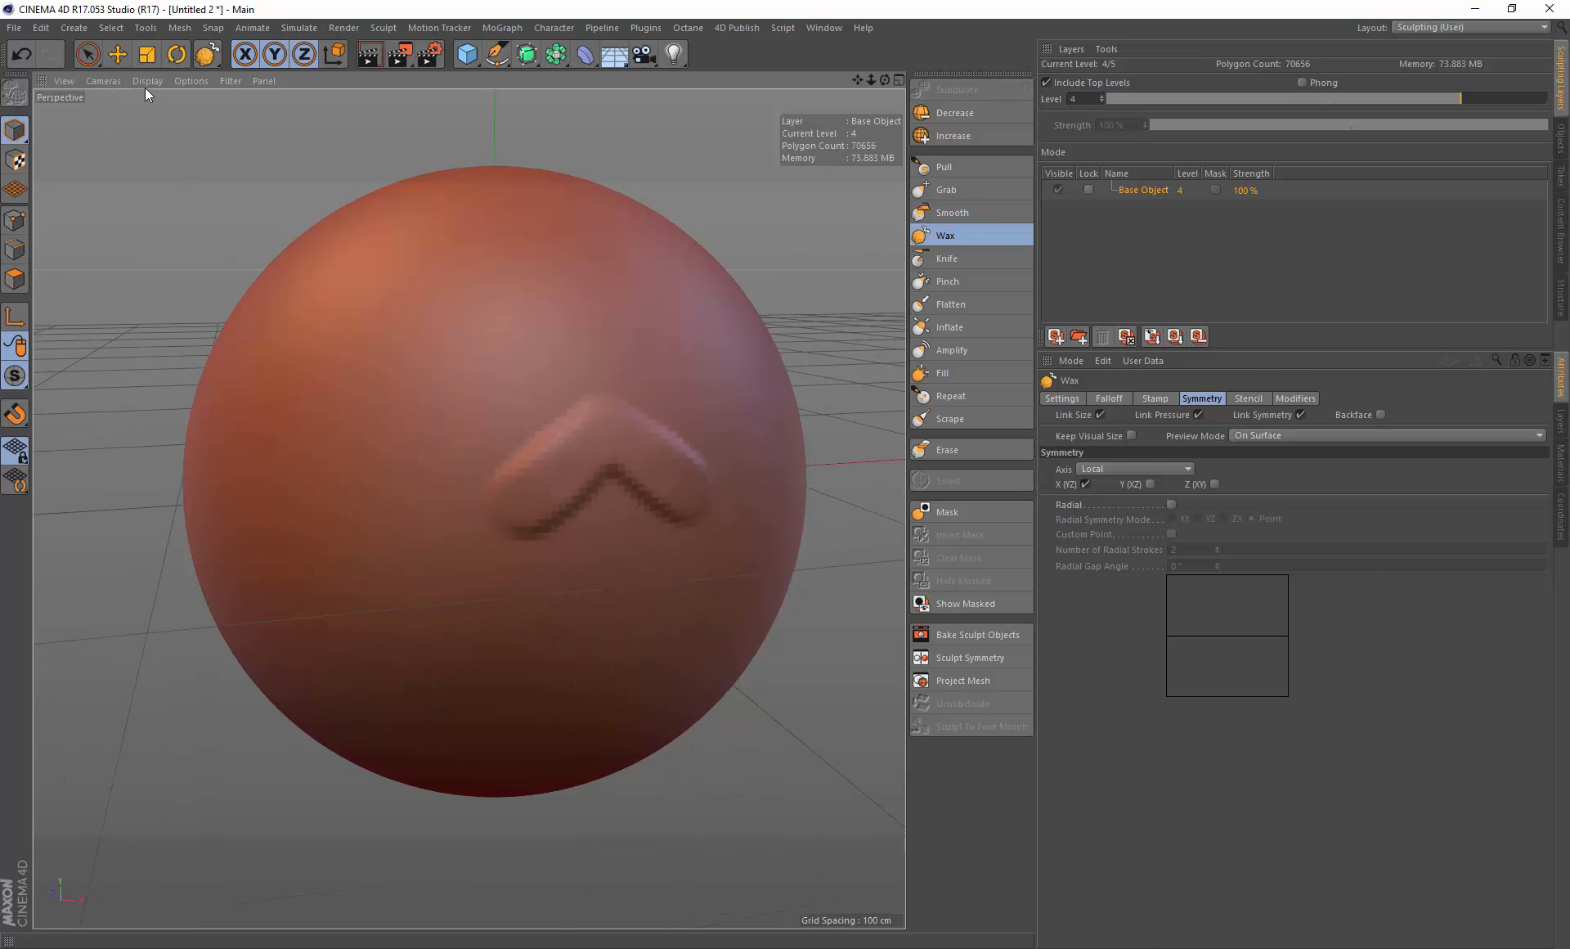
Step: Set the viewport camera navigation to Cursor Mode and orbit around the sphere
left_click(105, 82)
mouse_move(130, 102)
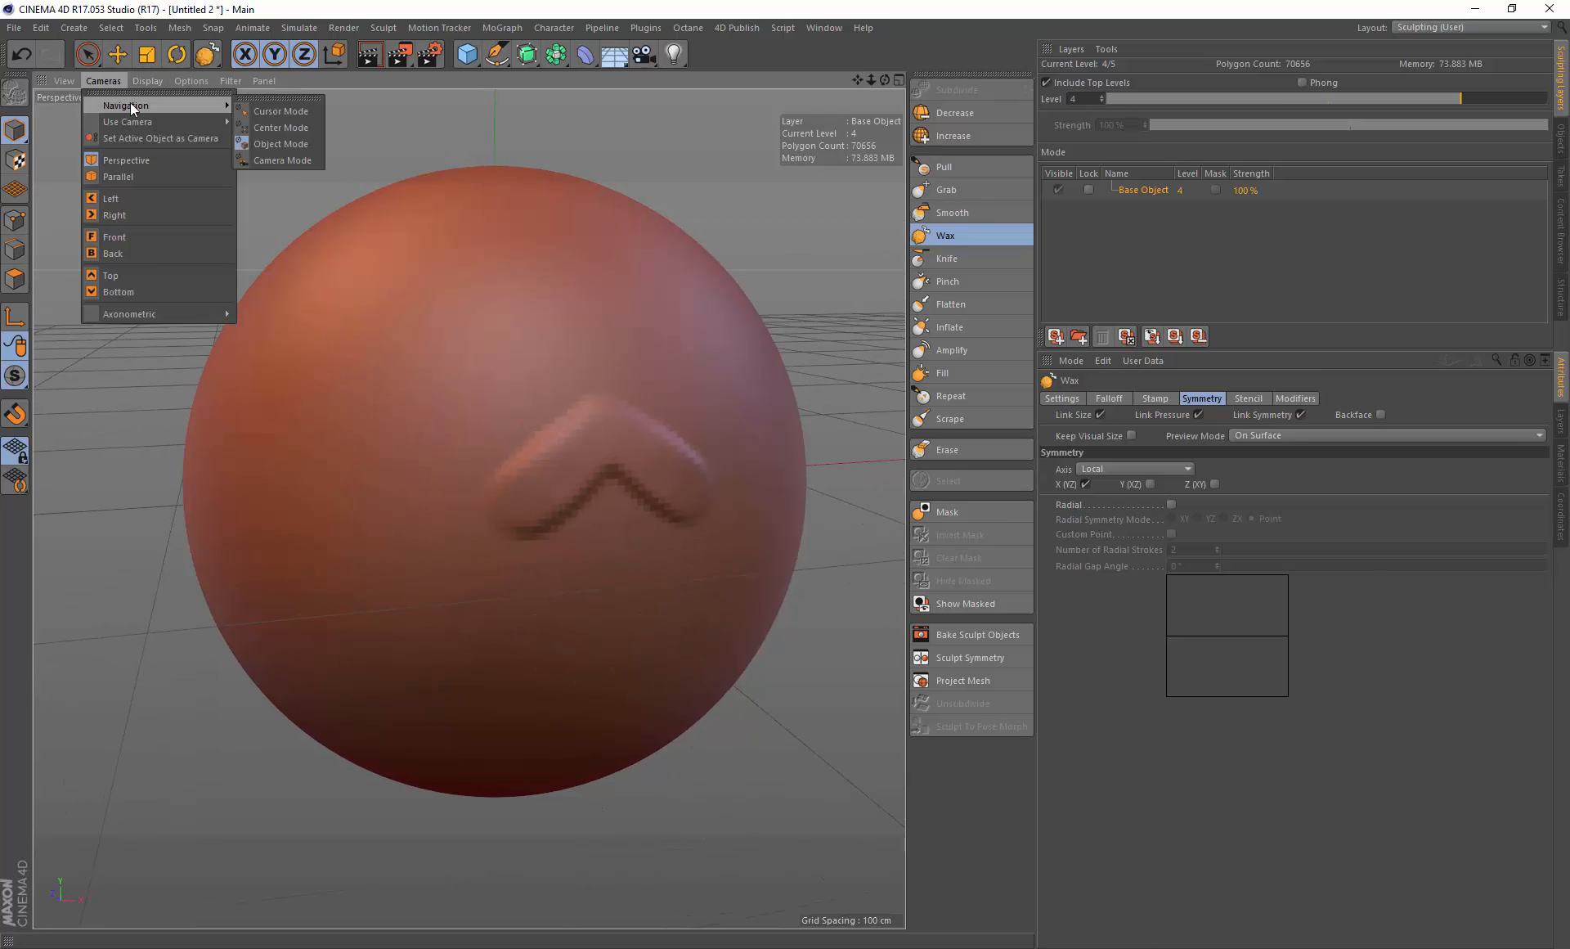
left_click(268, 112)
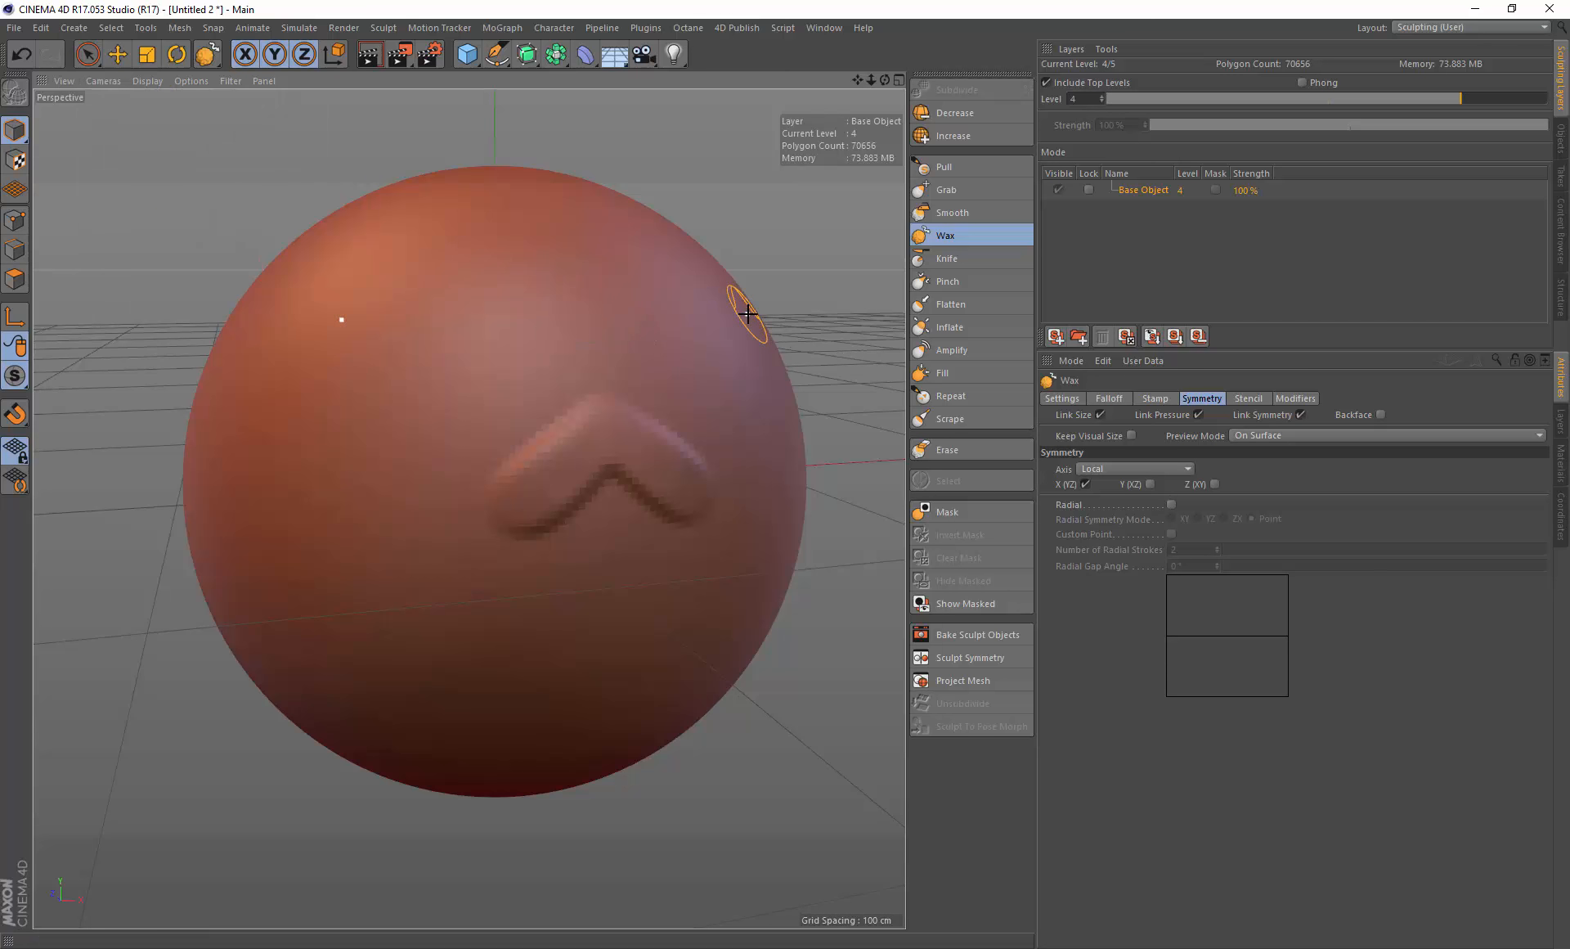
mouse_move(748, 312)
left_mouse_down("alt")
mouse_move(684, 347)
mouse_move(543, 354)
mouse_move(796, 273)
mouse_move(722, 316)
left_mouse_up("alt")
mouse_move(244, 322)
left_mouse_down("alt")
mouse_move(379, 323)
mouse_move(243, 322)
left_mouse_up("alt")
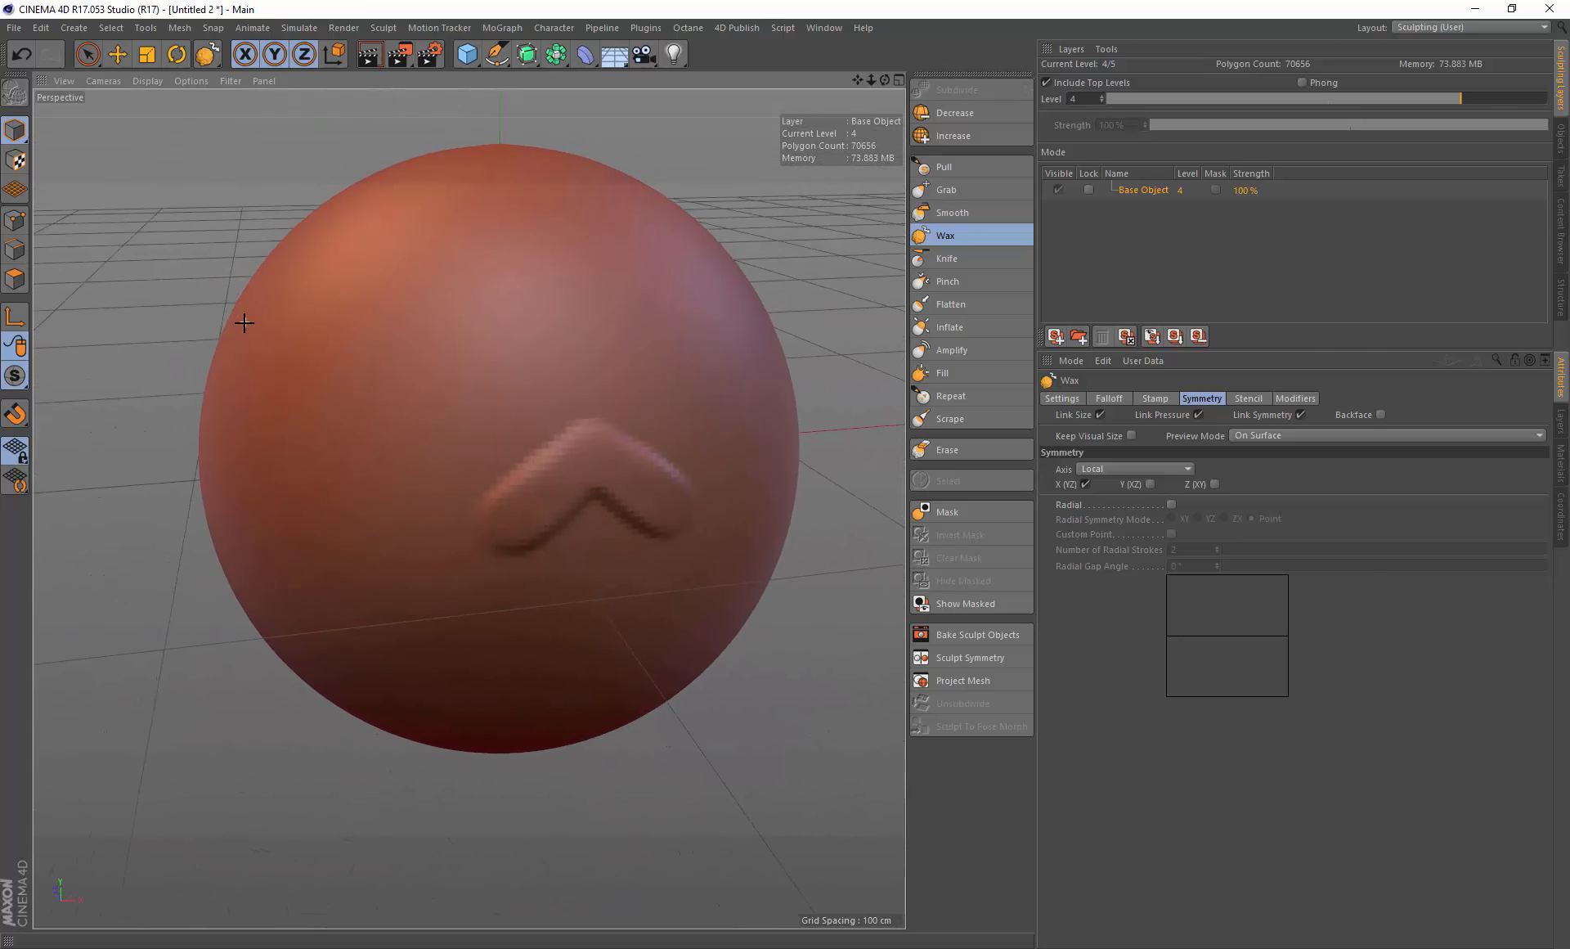
Step: Set the viewport camera navigation to Object Mode
left_click(103, 80)
mouse_move(204, 106)
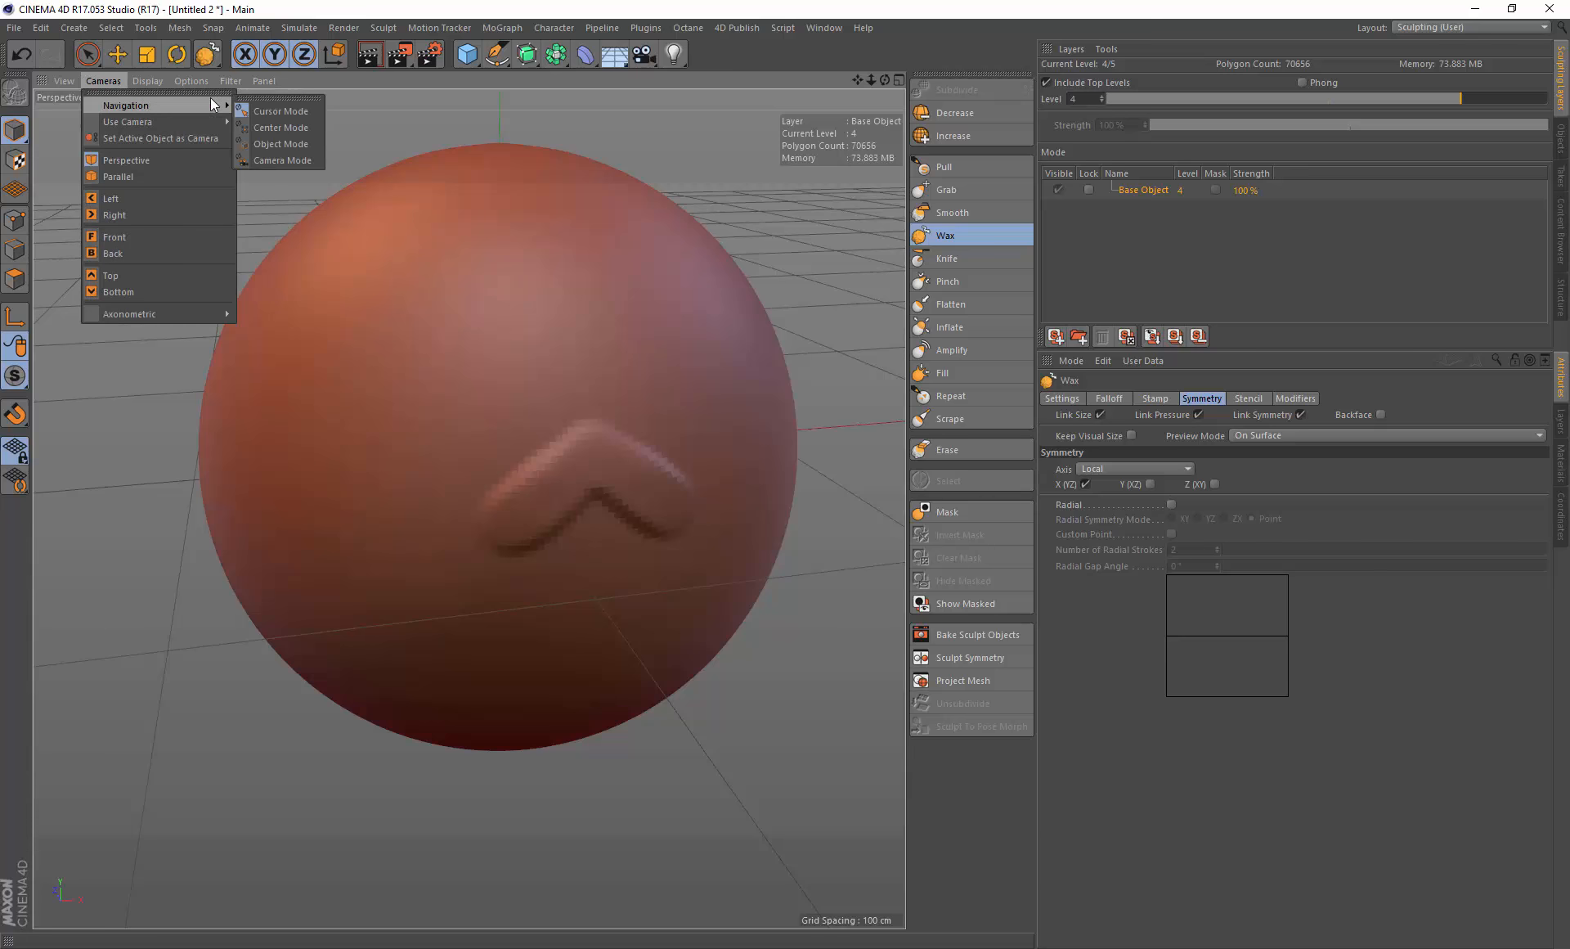
left_click(286, 144)
Step: Add another wax stroke to the chevron, then undo both chevron strokes
mouse_move(631, 448)
left_mouse_down("alt")
mouse_move(655, 400)
mouse_move(572, 459)
mouse_move(624, 445)
mouse_move(577, 463)
mouse_move(502, 438)
mouse_move(420, 477)
mouse_move(537, 410)
mouse_move(400, 506)
mouse_move(477, 407)
mouse_move(449, 459)
mouse_move(459, 435)
mouse_move(446, 441)
left_mouse_up("alt")
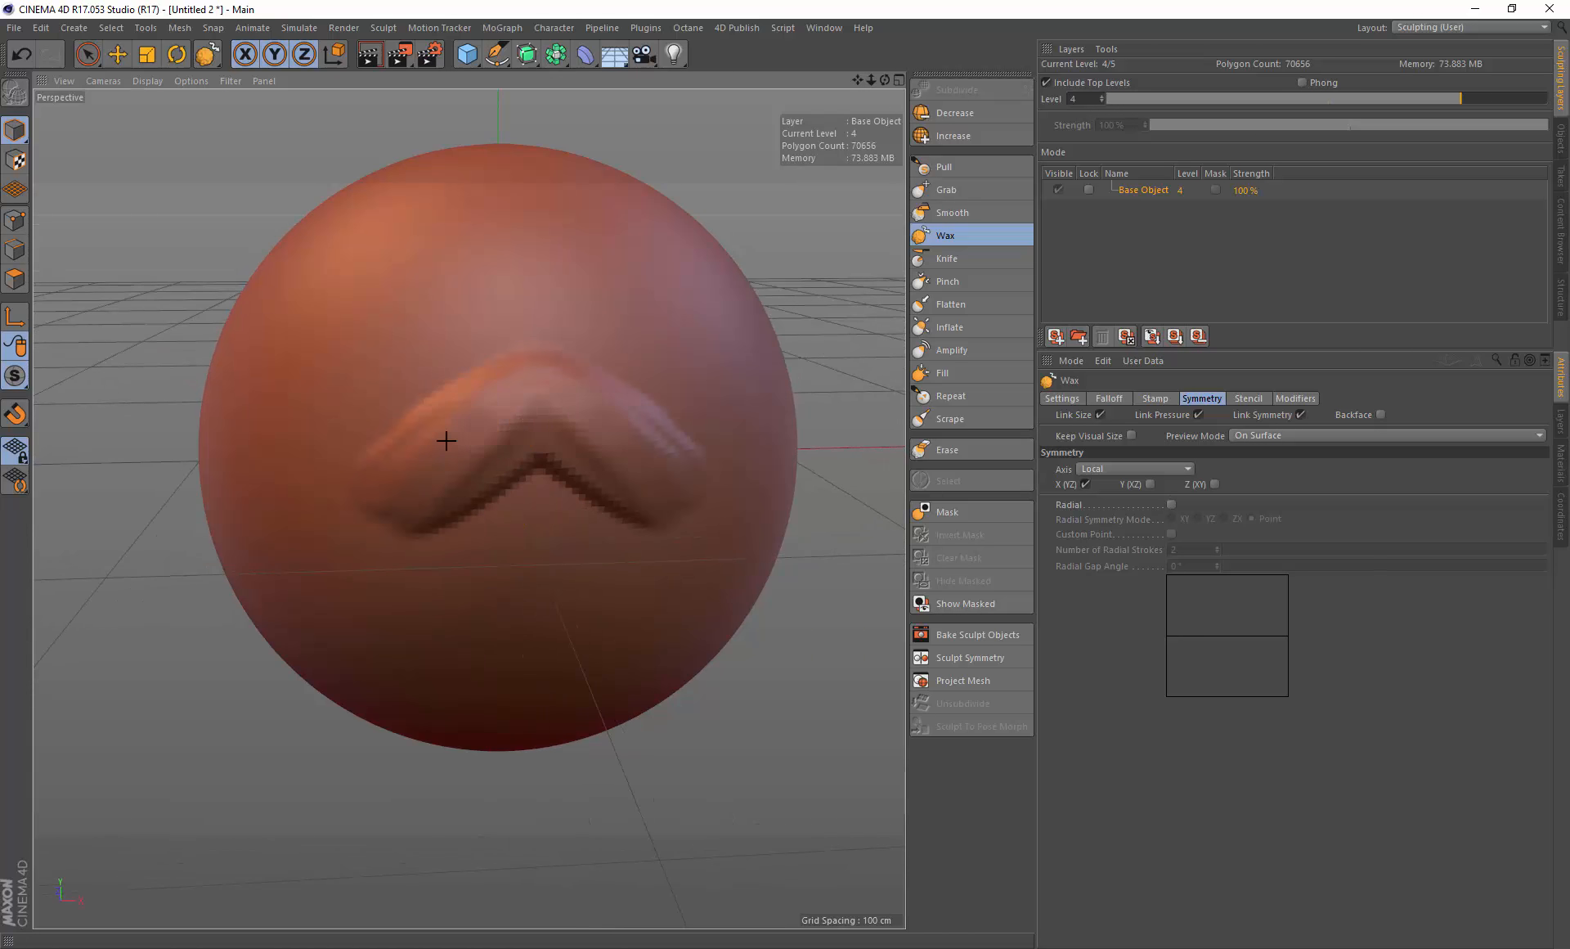
key("ctrl+z")
key("ctrl+z")
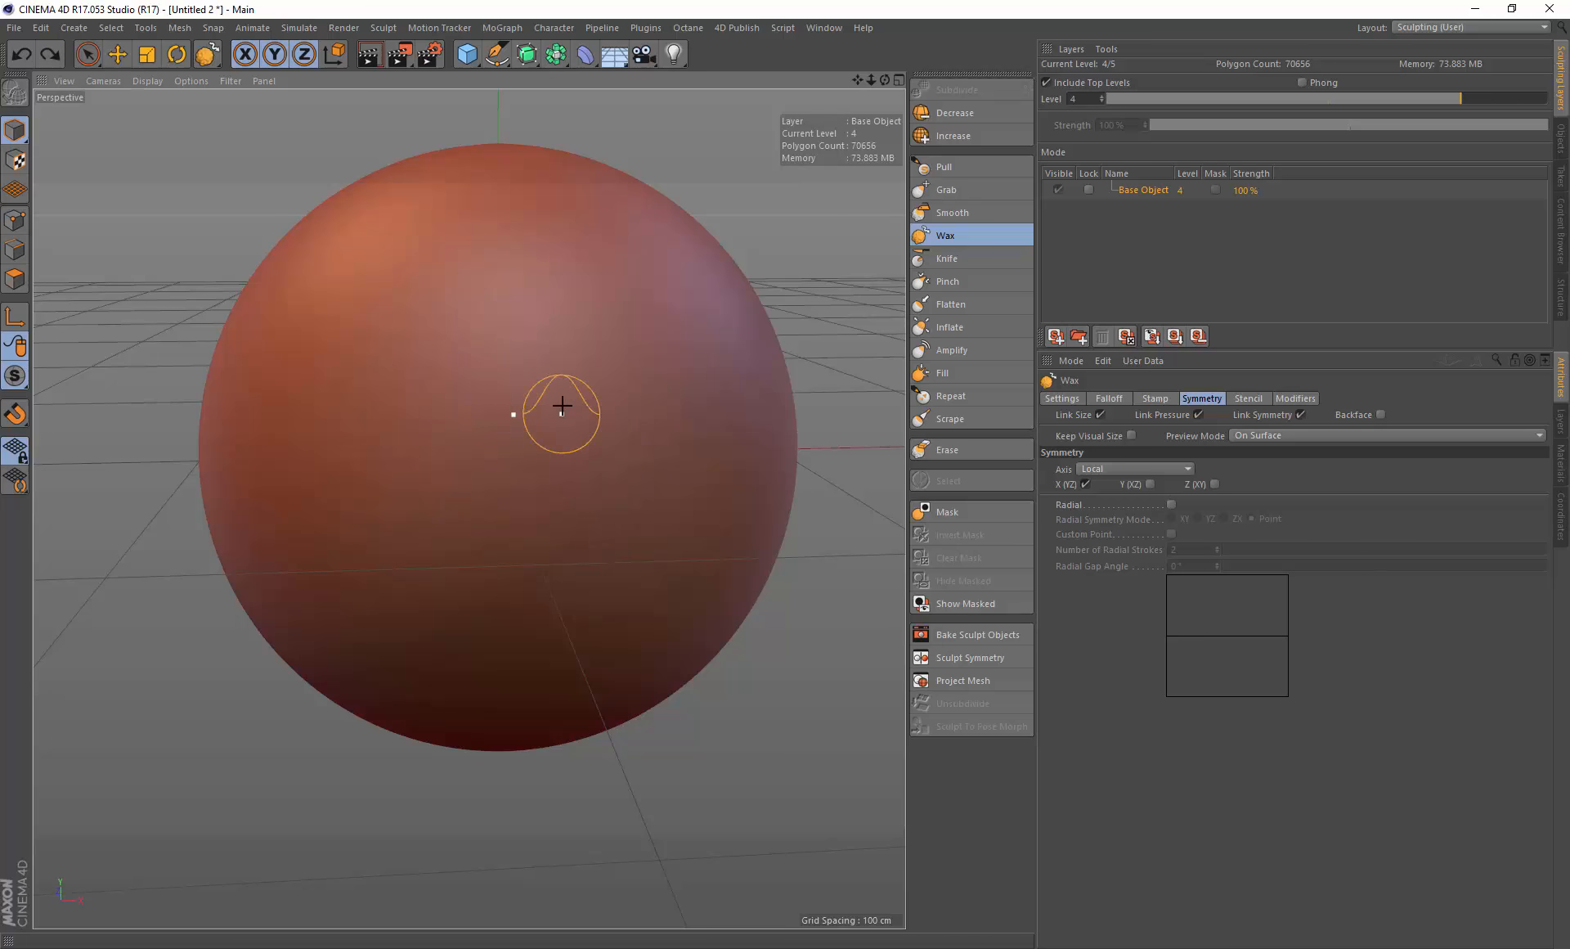
Step: Open the Wax brush's Stamp settings and the Stamps library in the Content View
left_click(1161, 398)
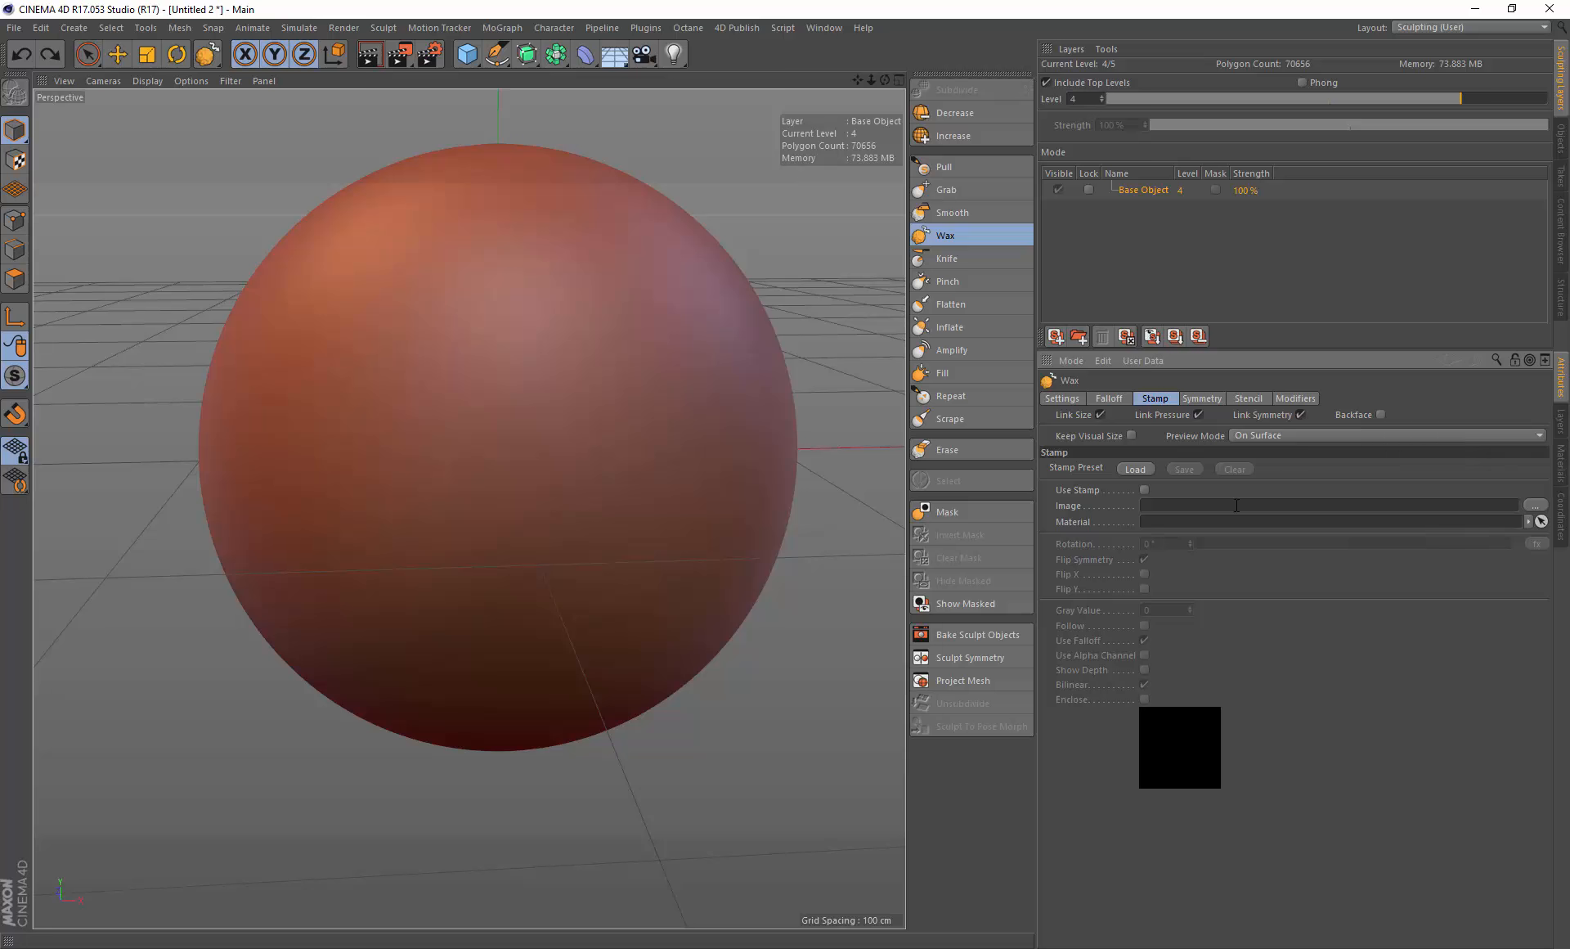
left_click(734, 22)
left_click(760, 71)
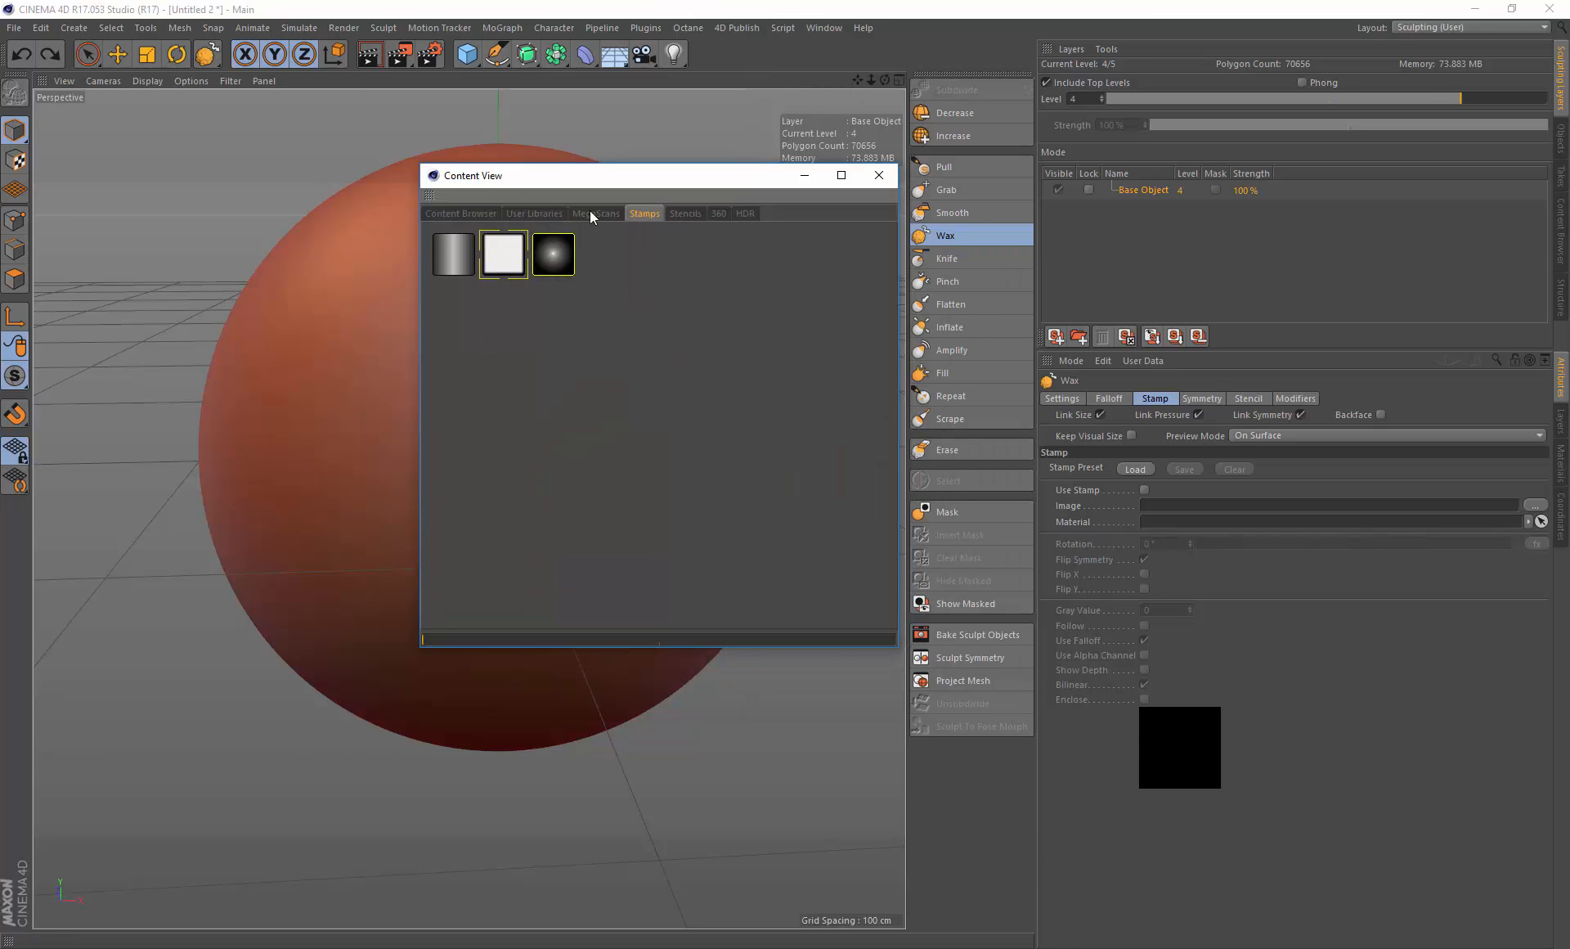
Step: Load the square stamp from the Stamps library into the Wax brush and paint a stamped stroke on the sphere
double_click(503, 256)
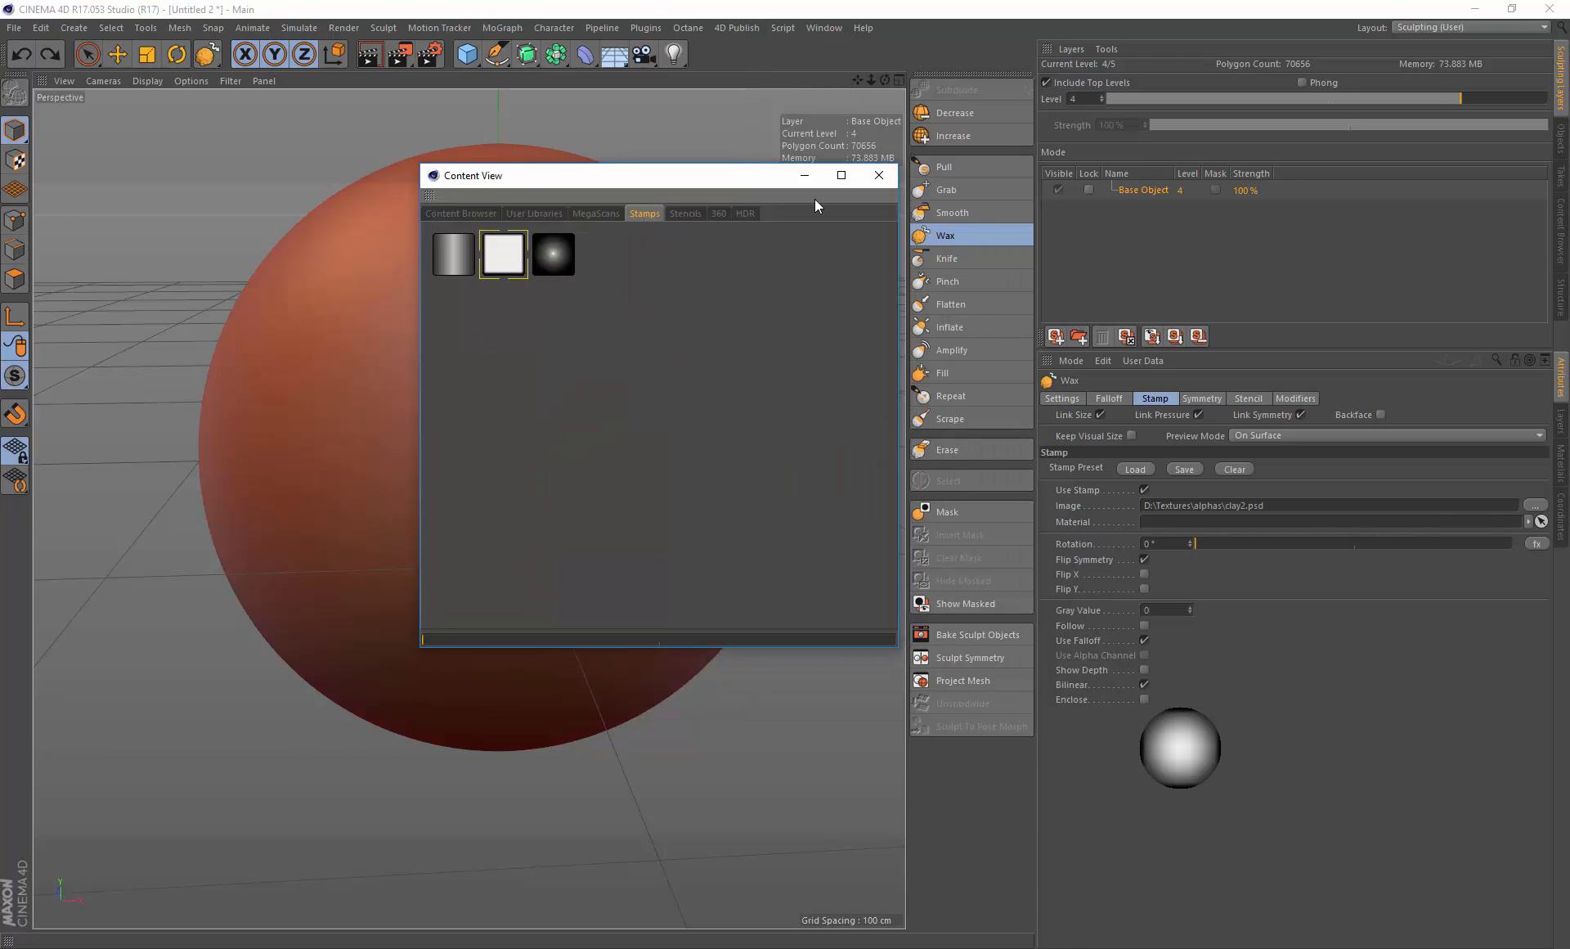
left_click(879, 175)
left_click_drag(459, 431, 486, 400)
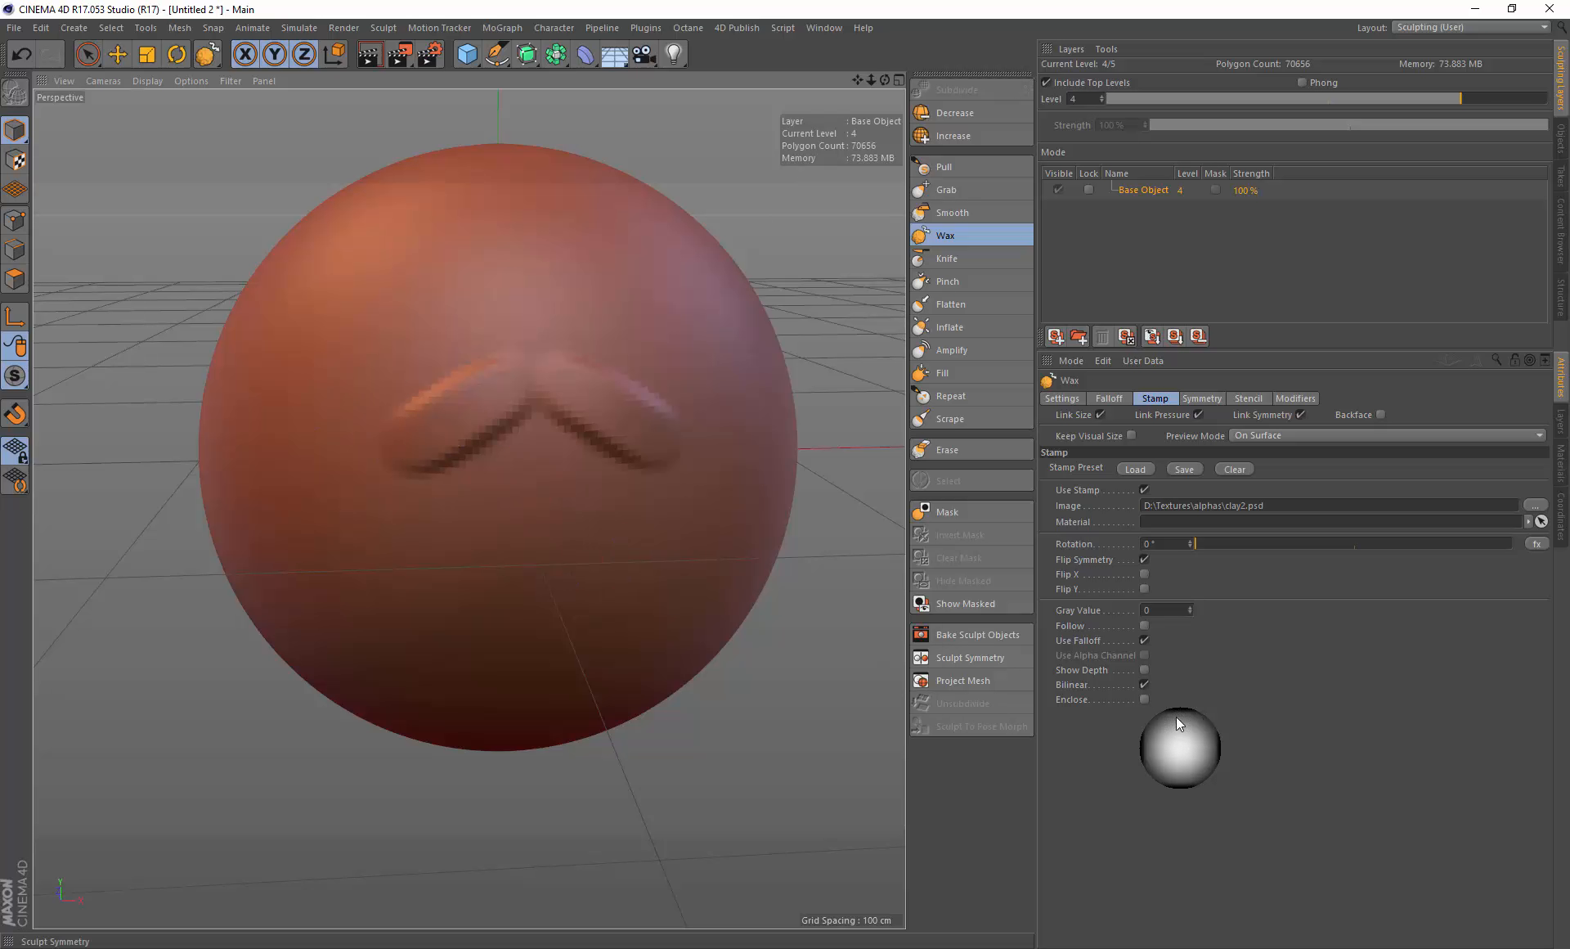
Step: Enable Enclose and disable Use Falloff in the Wax brush's stamp settings
left_click(1145, 699)
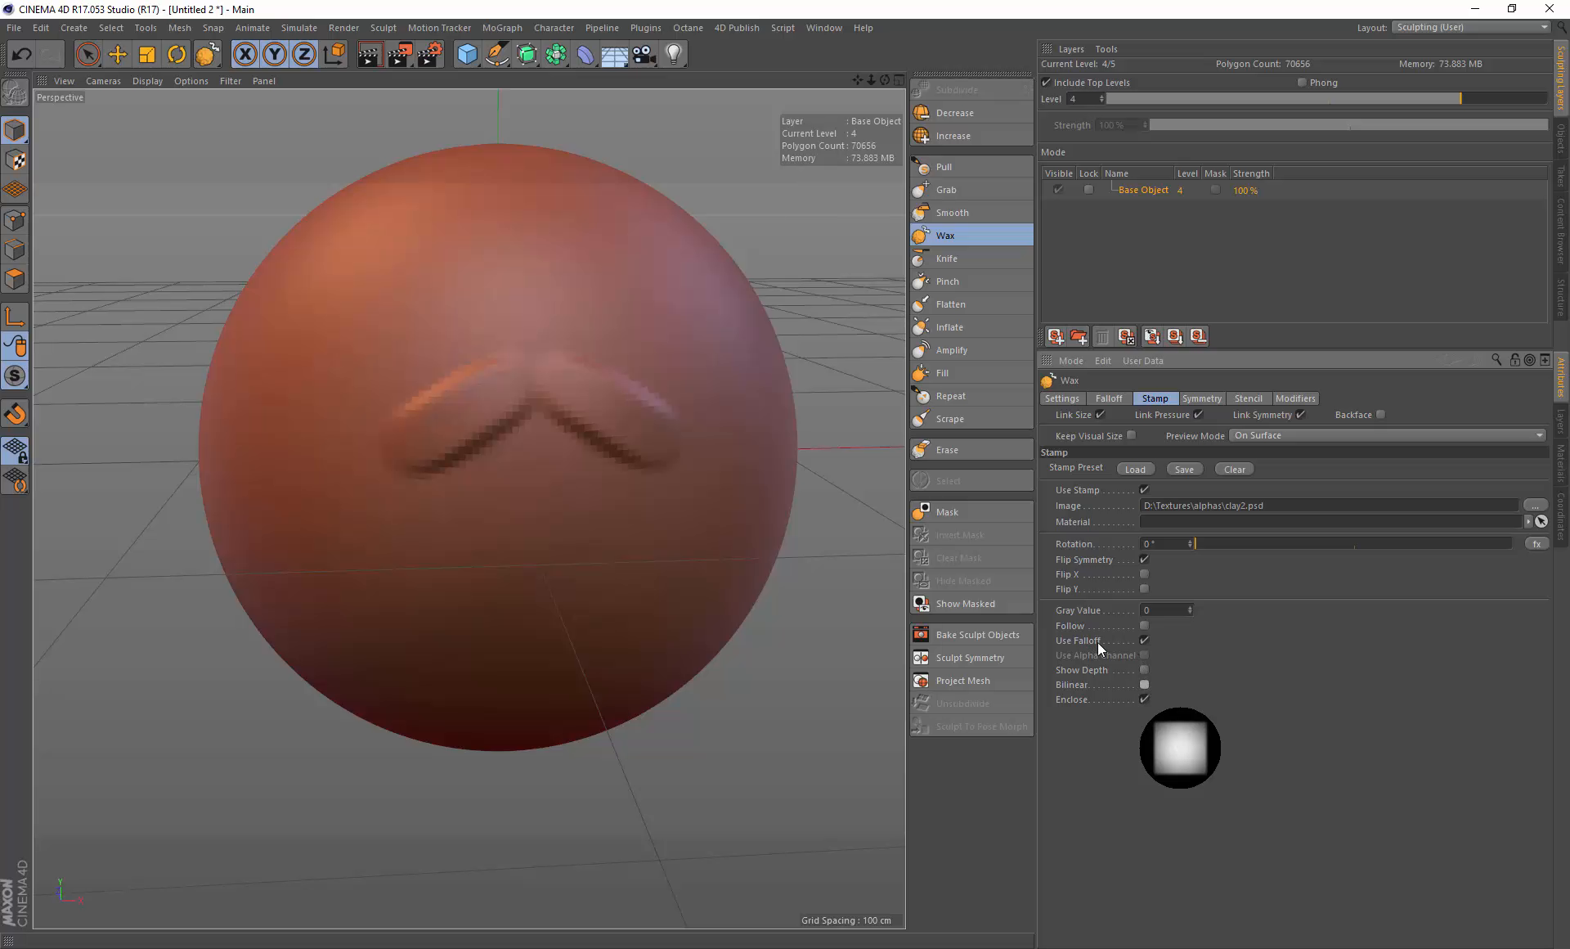
left_click(1145, 640)
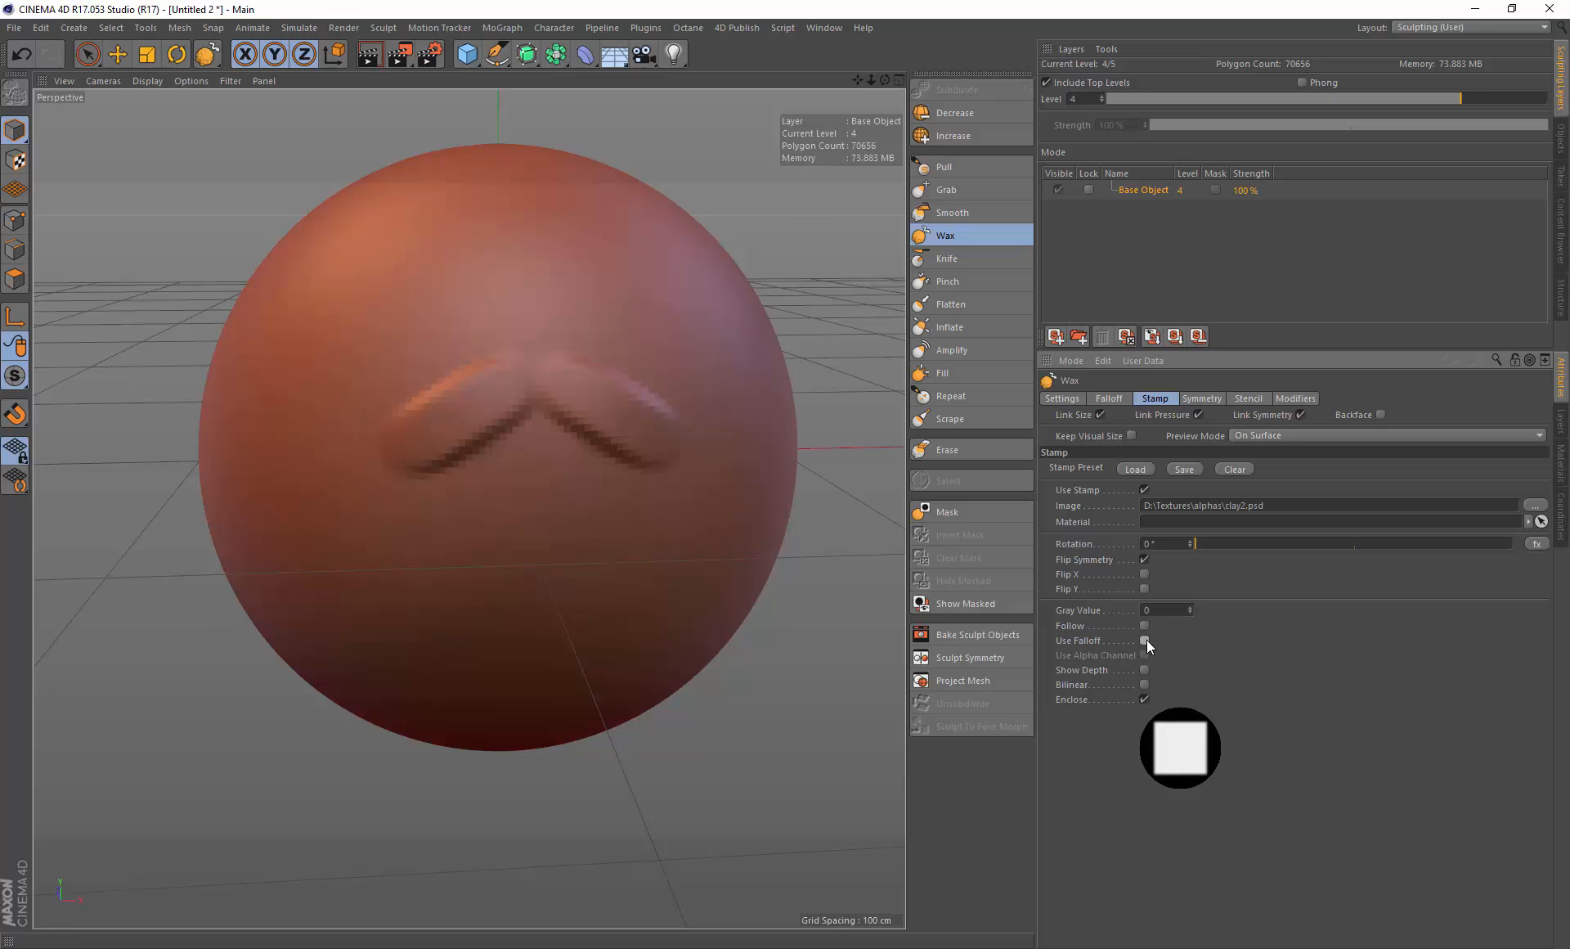
left_click(1110, 398)
left_click(1156, 398)
Step: Paint two test wax strokes on the sphere and undo them
left_click_drag(341, 421, 489, 358)
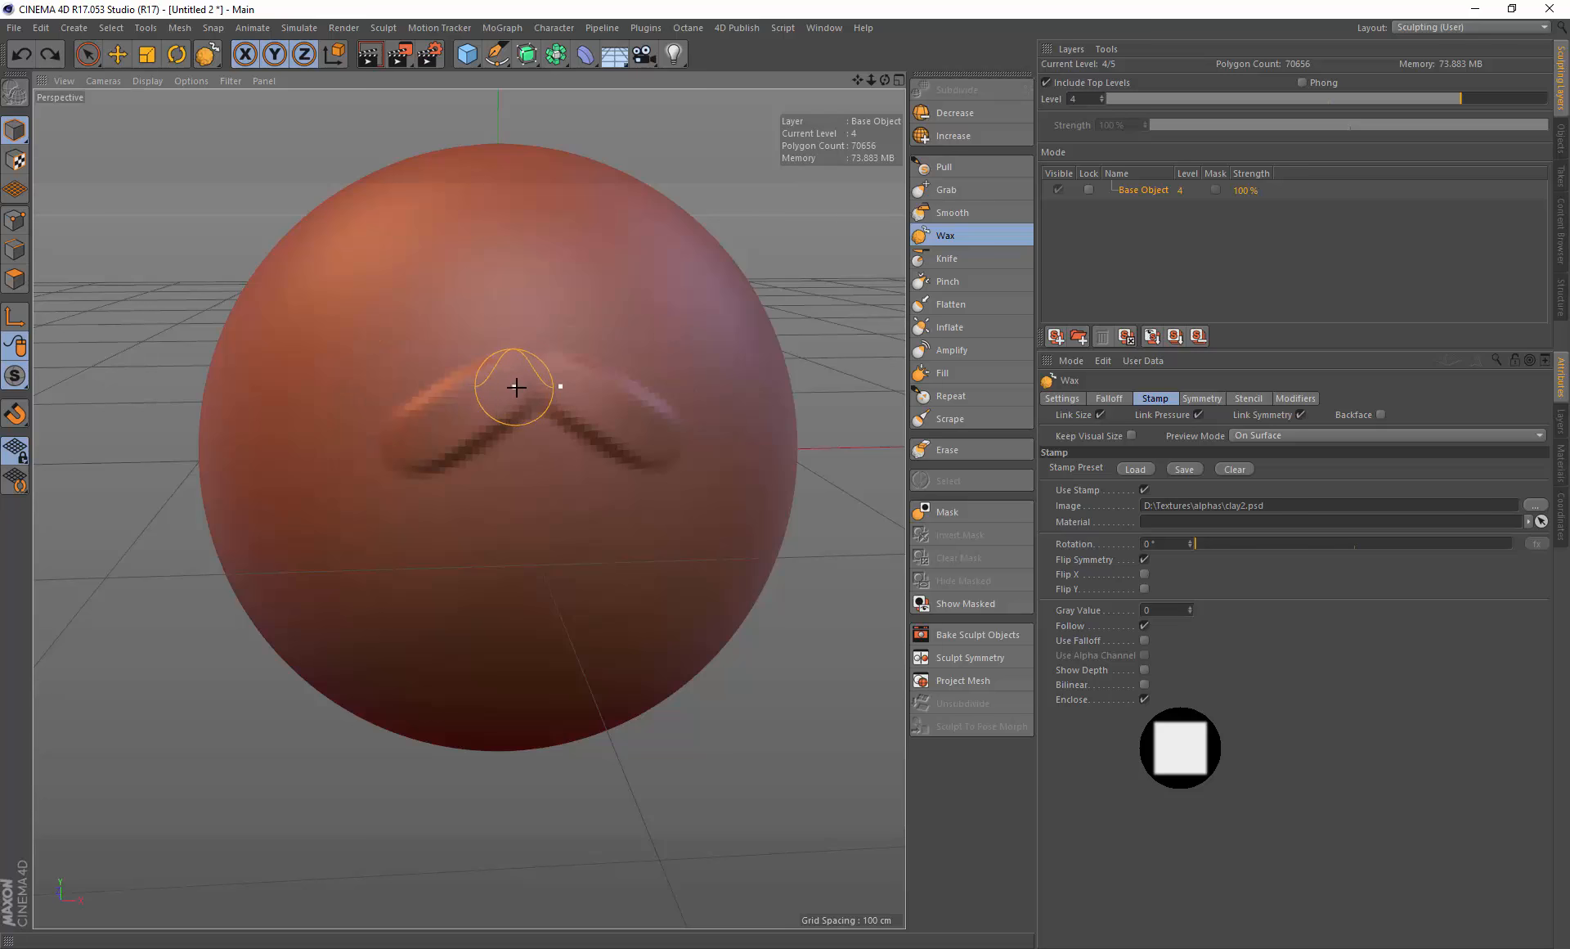
key("ctrl+z")
mouse_move(502, 374)
left_mouse_down()
mouse_move(396, 427)
mouse_move(445, 347)
mouse_move(459, 416)
mouse_move(356, 399)
mouse_move(459, 309)
mouse_move(396, 414)
mouse_move(482, 367)
left_mouse_up()
key("ctrl+z")
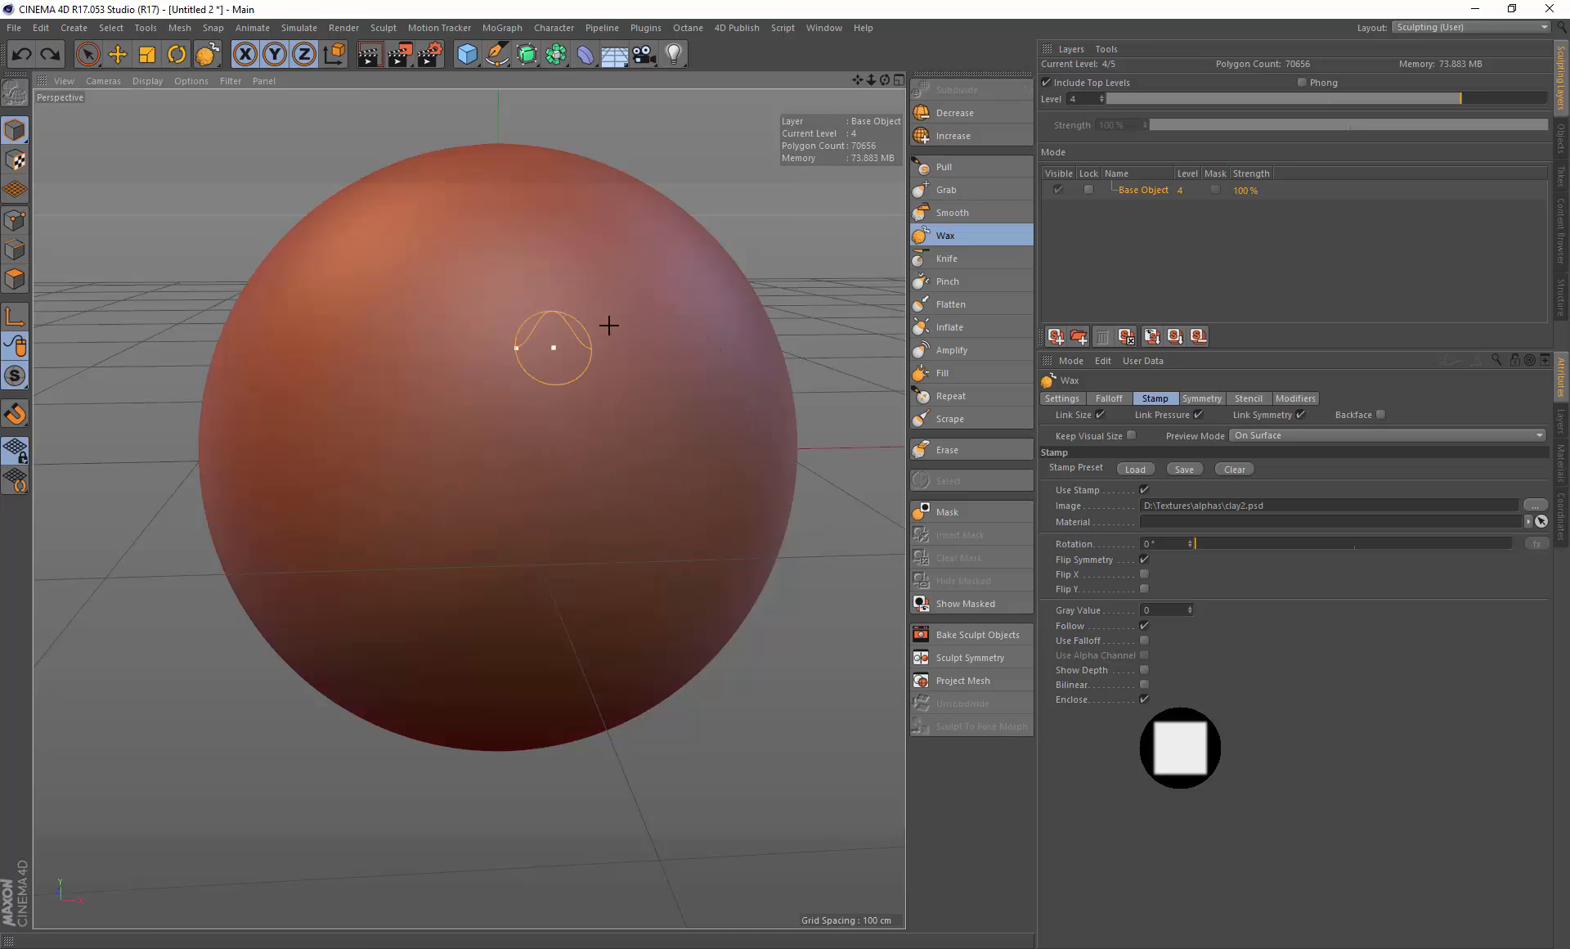
Step: Increase the subdivision level to 5 and paint symmetric stamped wax strokes on the sphere
left_click(1014, 133)
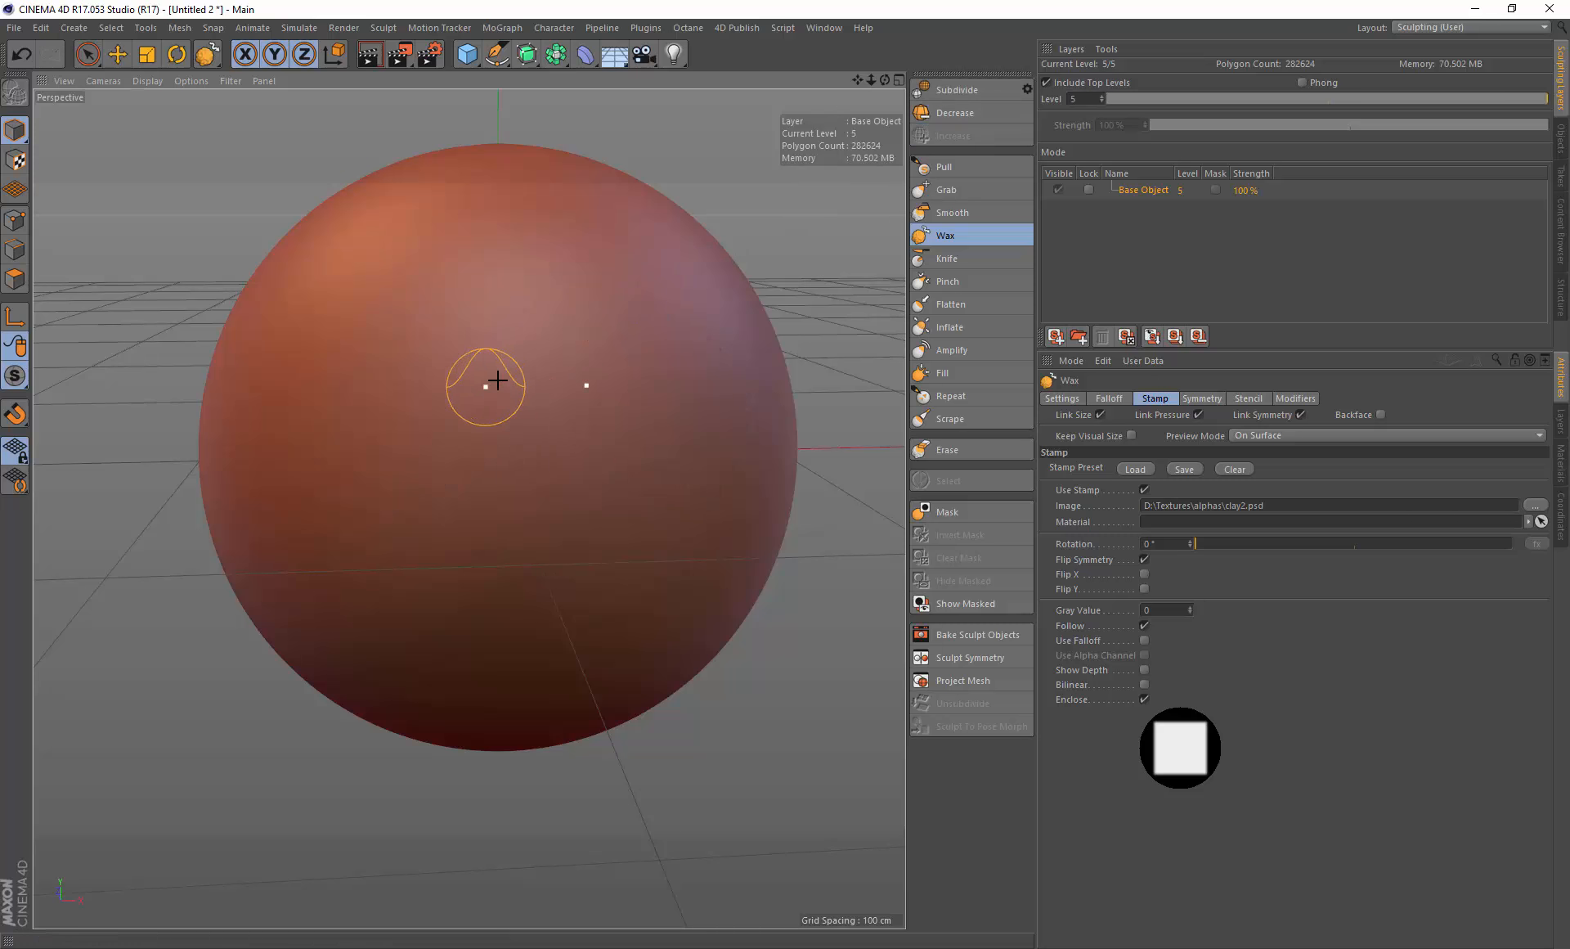
left_click_drag(494, 379, 389, 396)
mouse_move(322, 440)
left_mouse_down()
mouse_move(469, 358)
mouse_move(450, 357)
left_mouse_up()
Step: Undo the recent wax strokes until the sphere is smooth
key("ctrl+z")
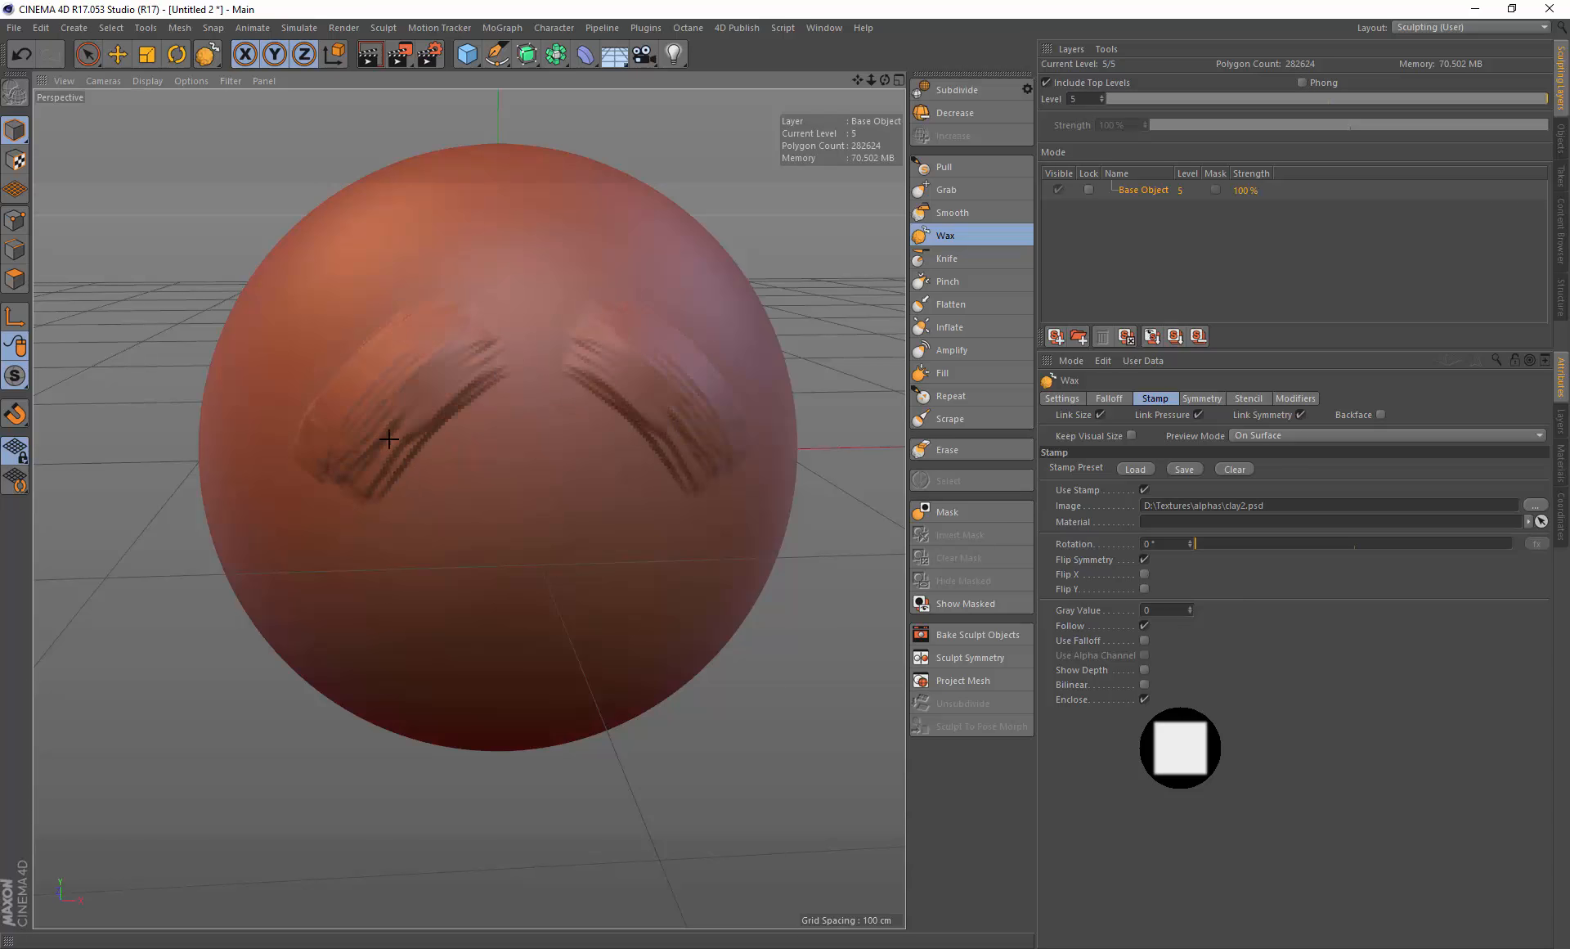
key("ctrl+z")
key("ctrl+z")
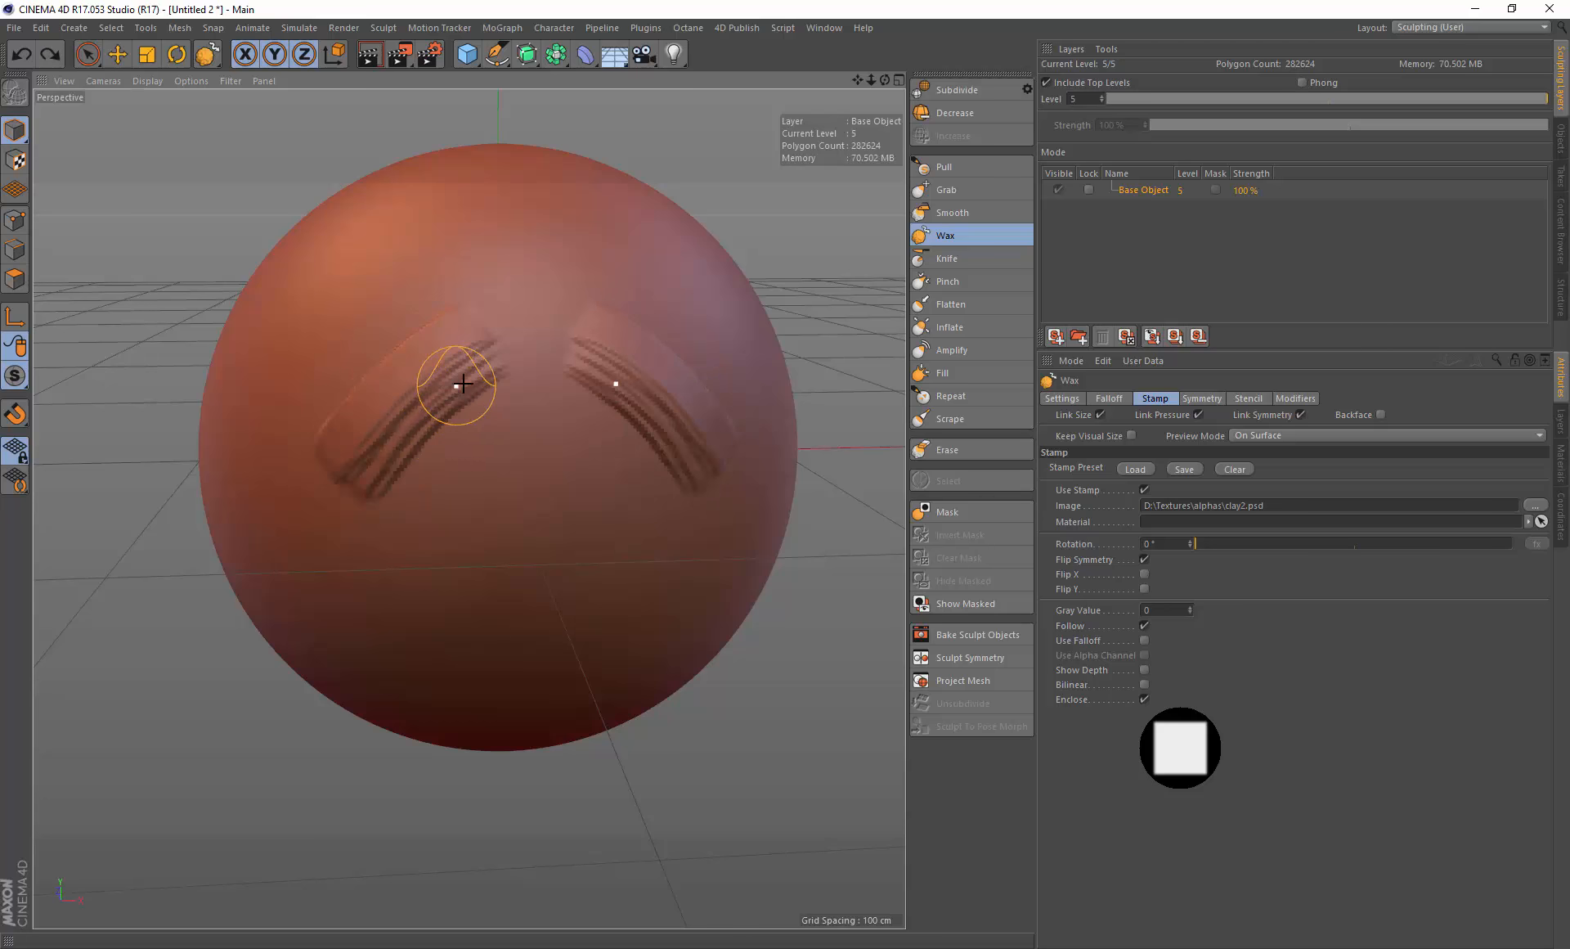
key("ctrl+z")
key("ctrl+z")
key("ctrl+z")
key("ctrl+z")
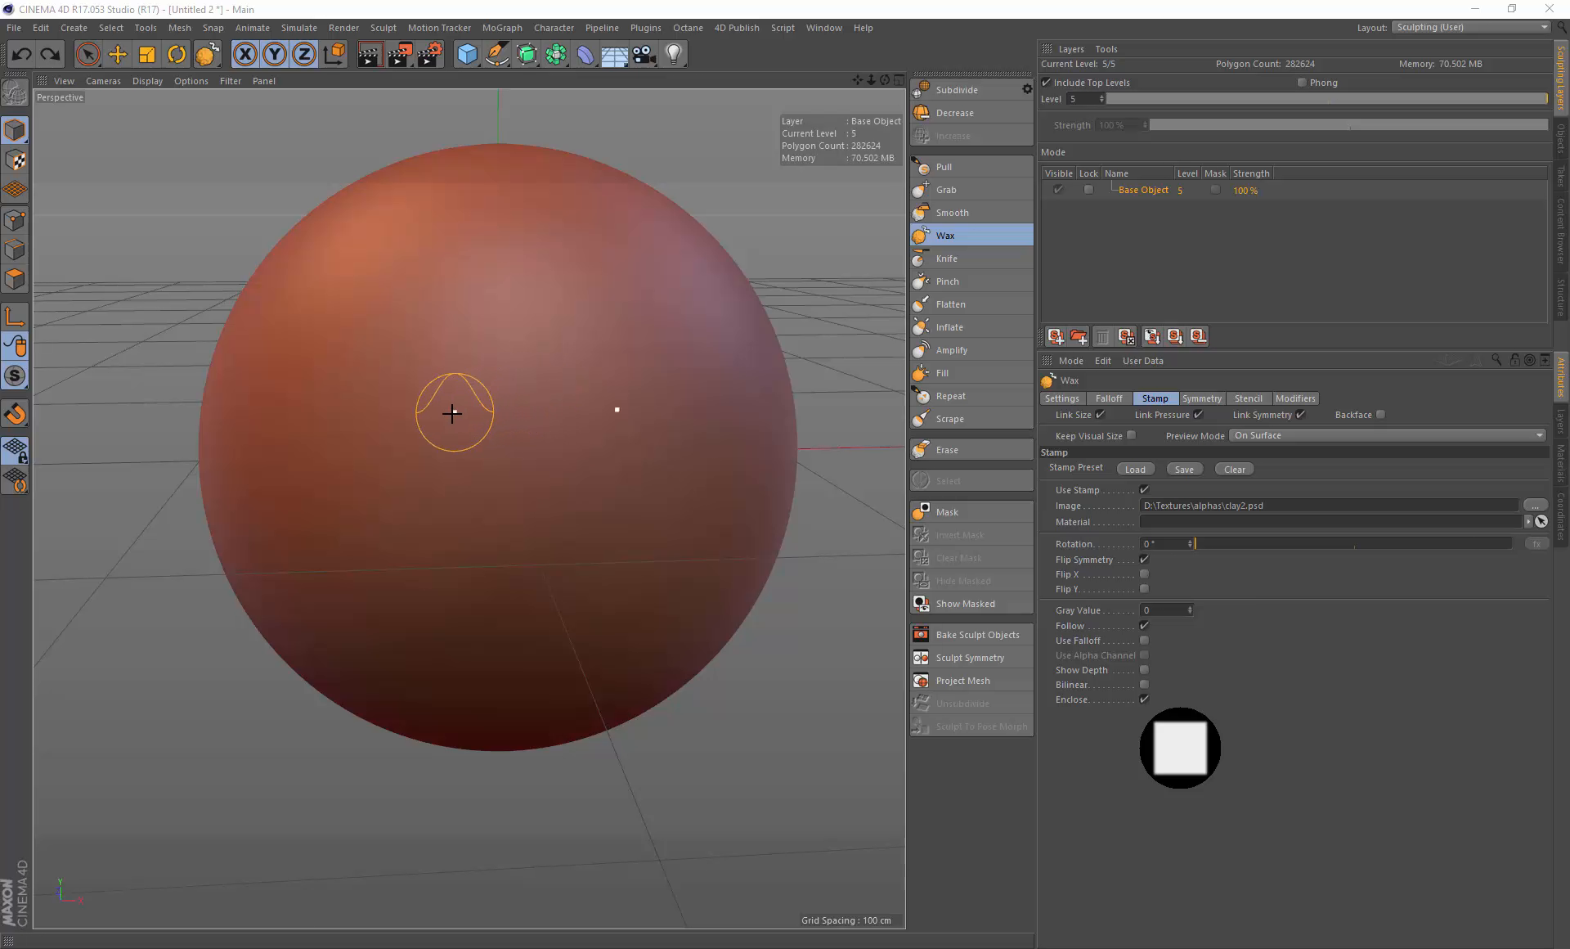
Step: Enlarge the Wax brush radius and paint a stamped stroke, then undo it
middle_click_drag(451, 413, 460, 418)
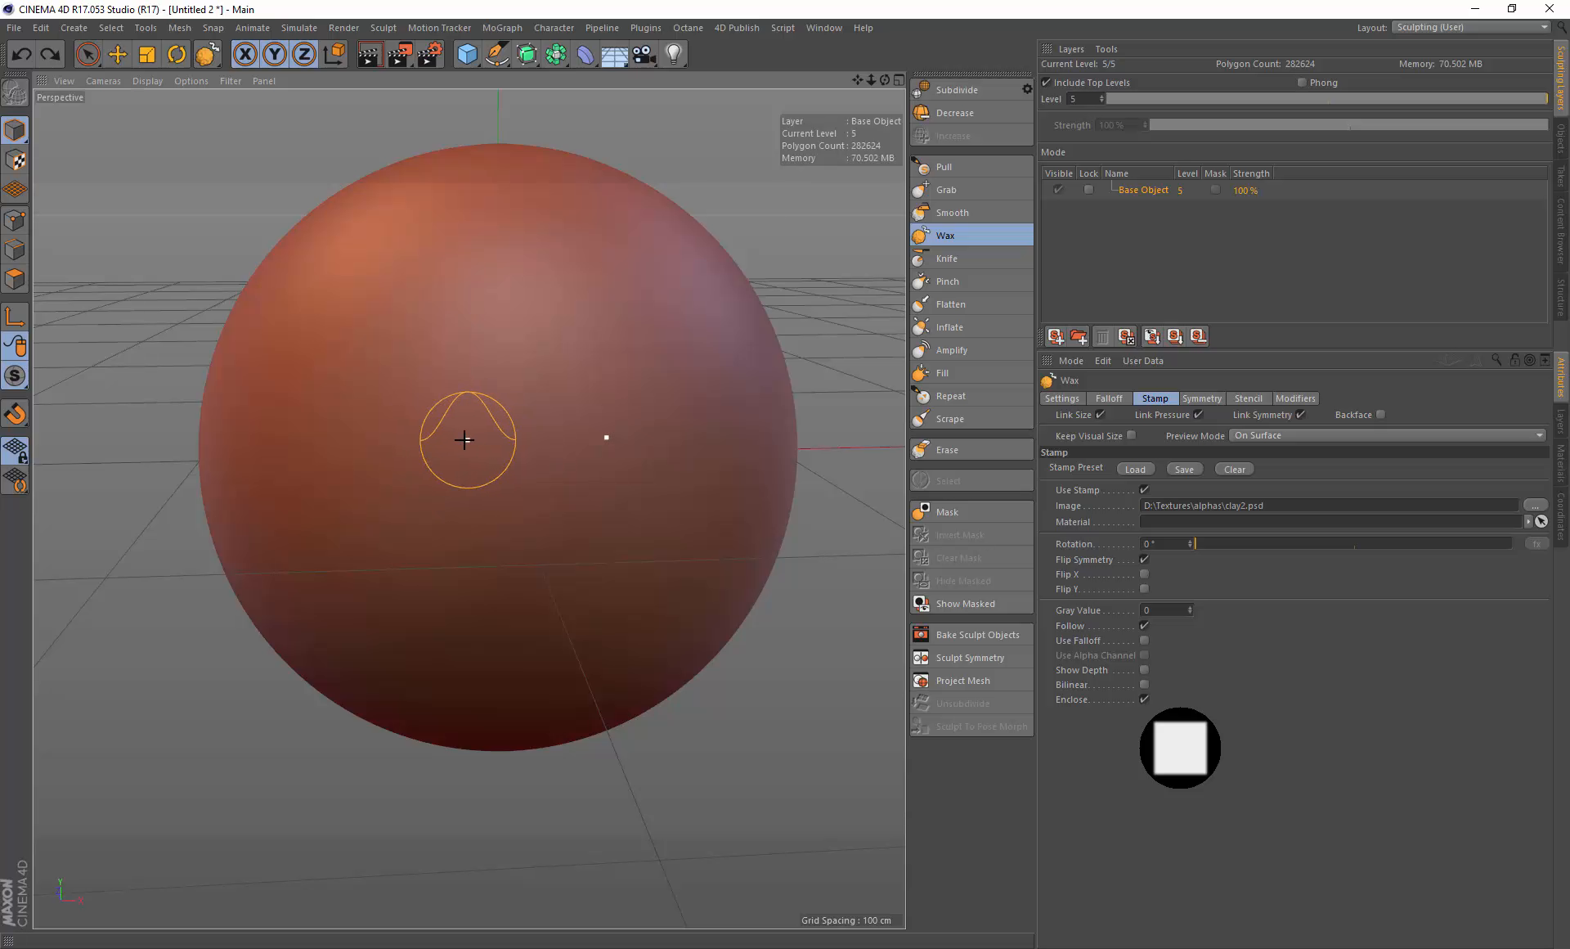
middle_click_drag(468, 408, 463, 447)
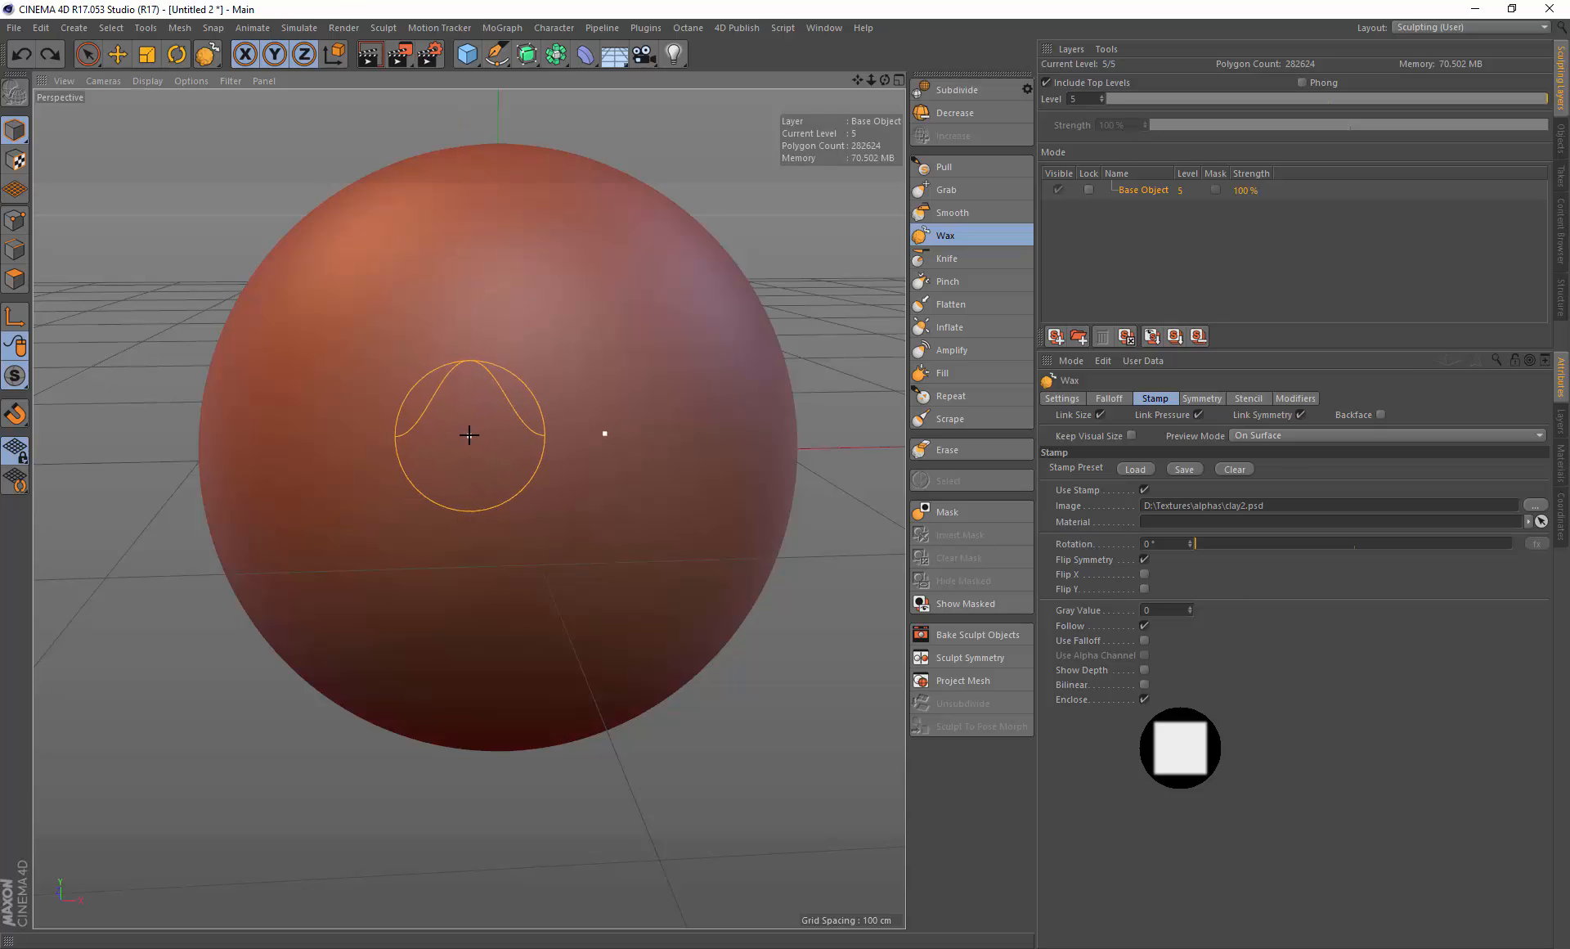
middle_click_drag(464, 433, 484, 421)
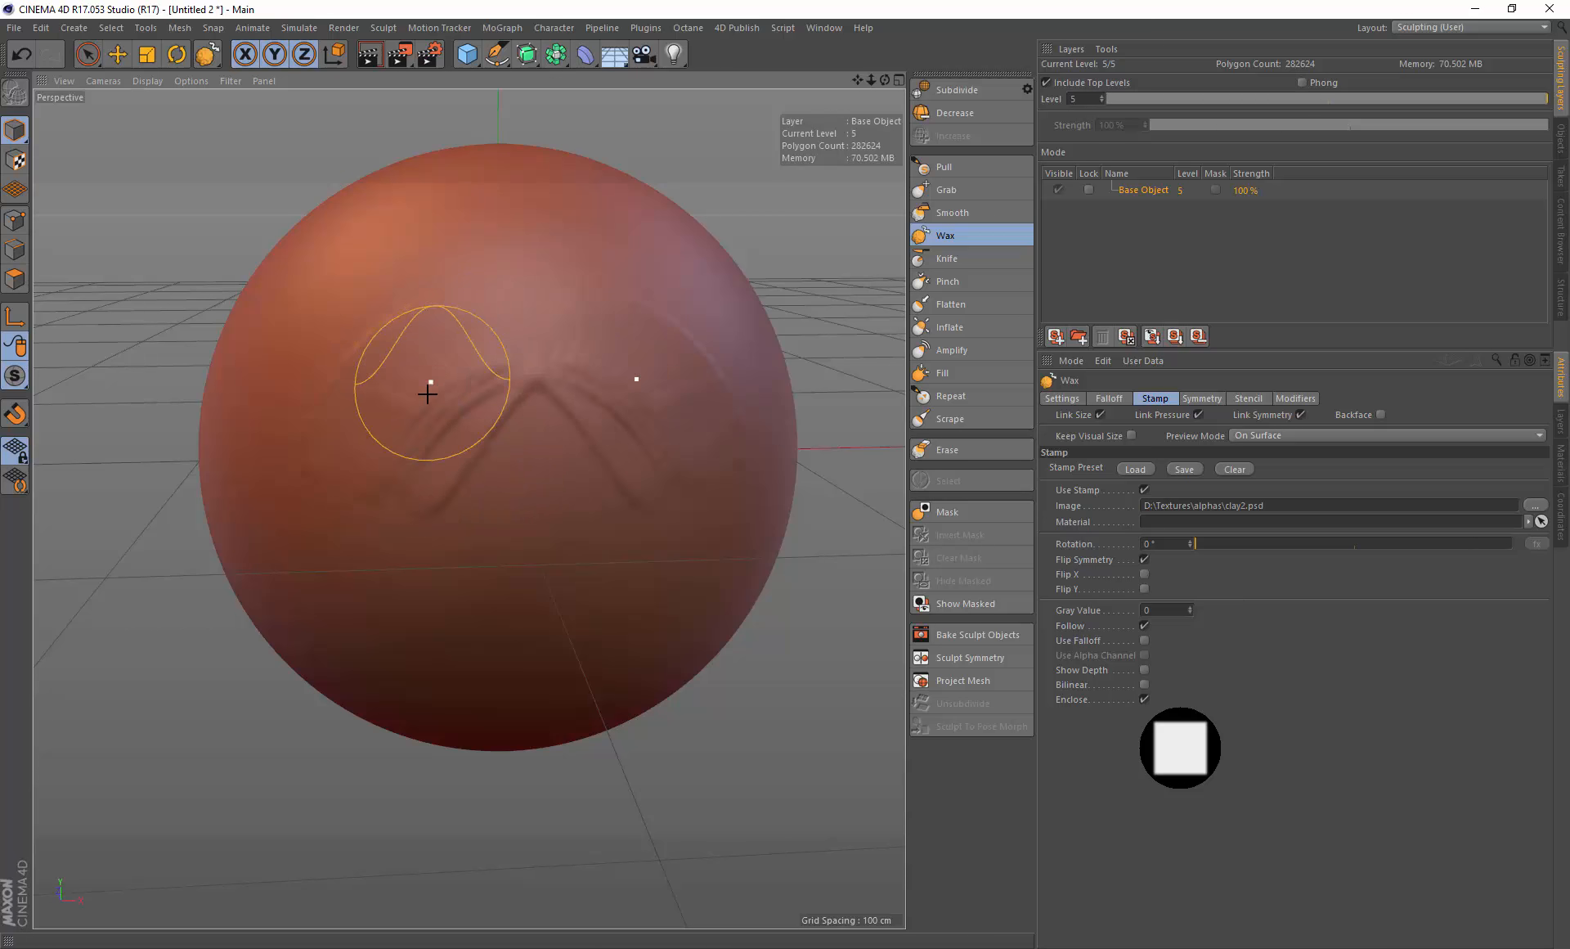
key("ctrl+z")
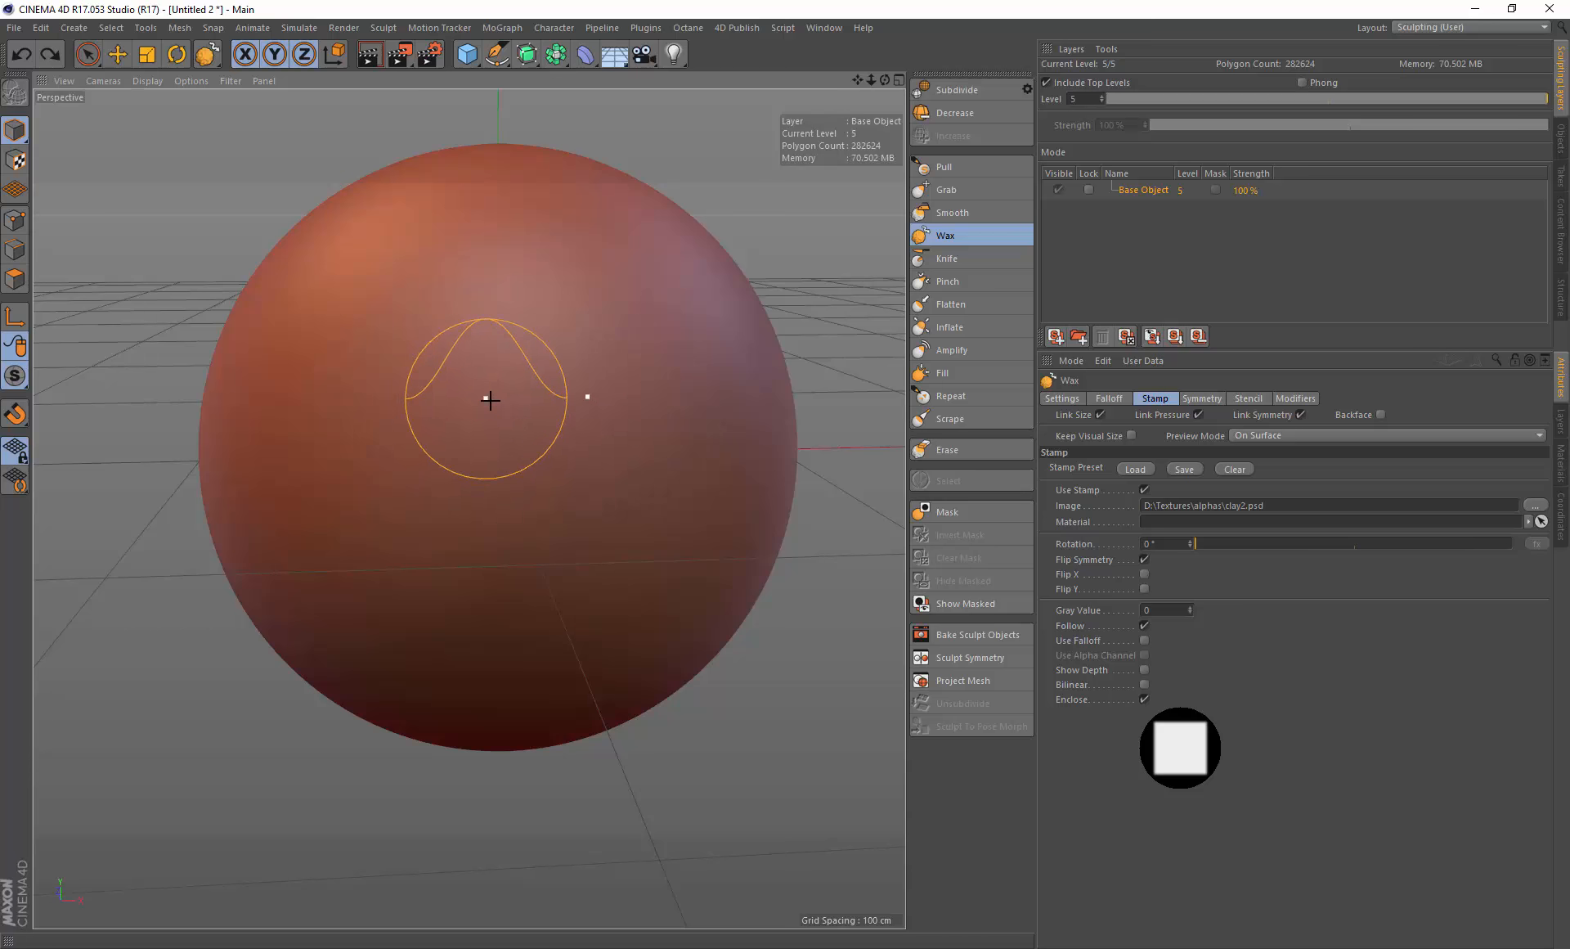
middle_click_drag(508, 414, 460, 417)
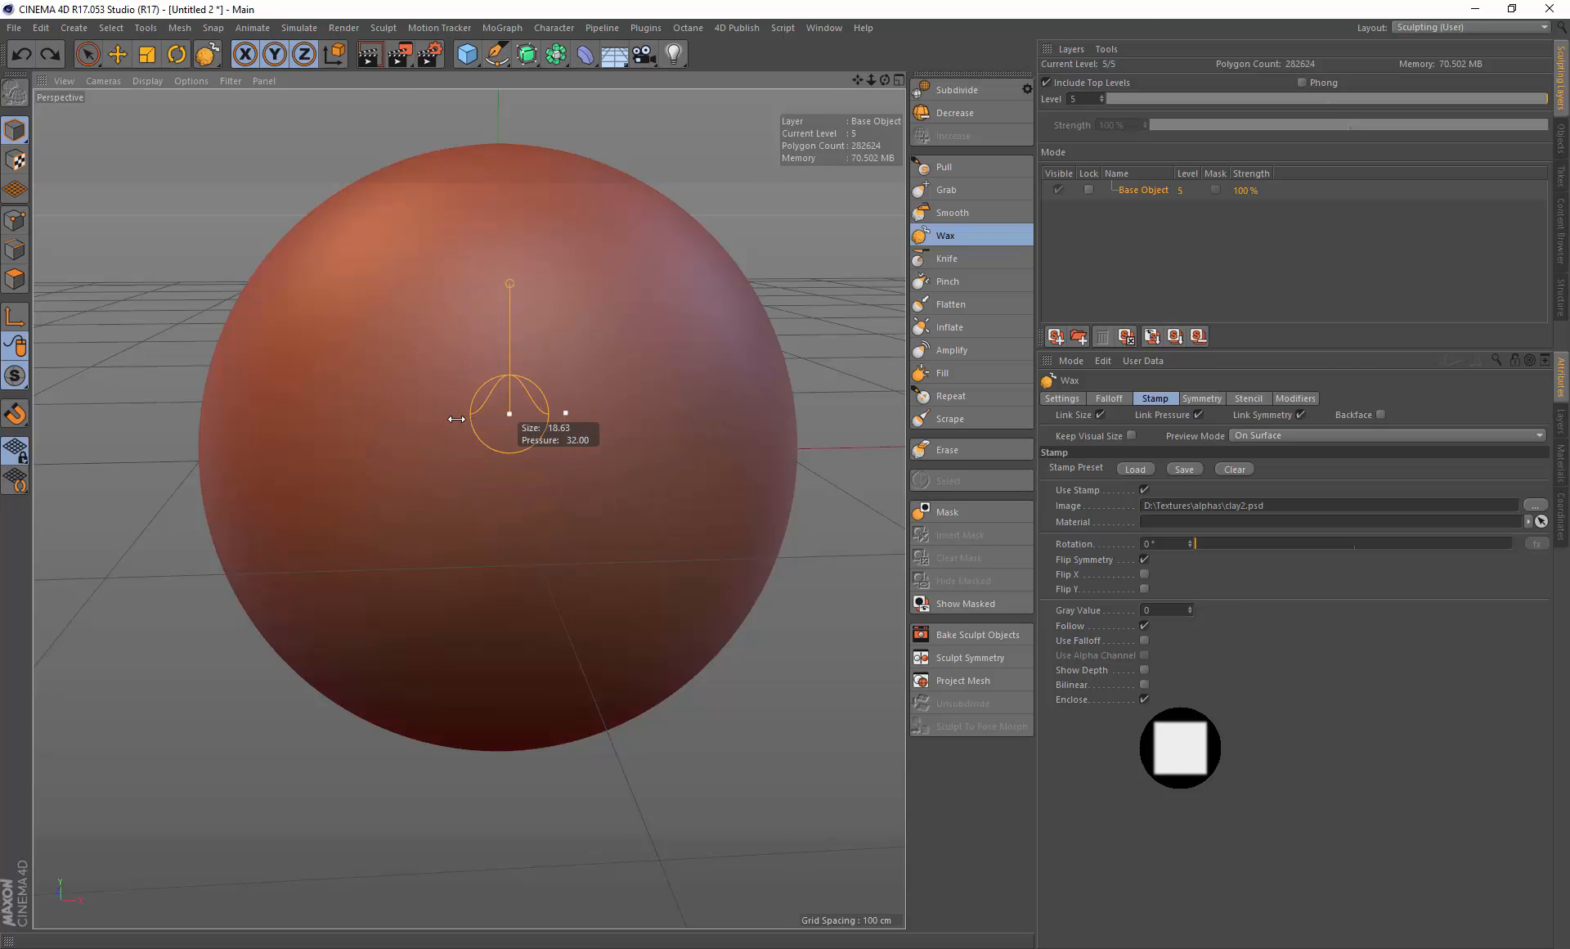
Step: Switch to the Pull brush and load the square stamp from the Stamps library in Content View
left_click(943, 171)
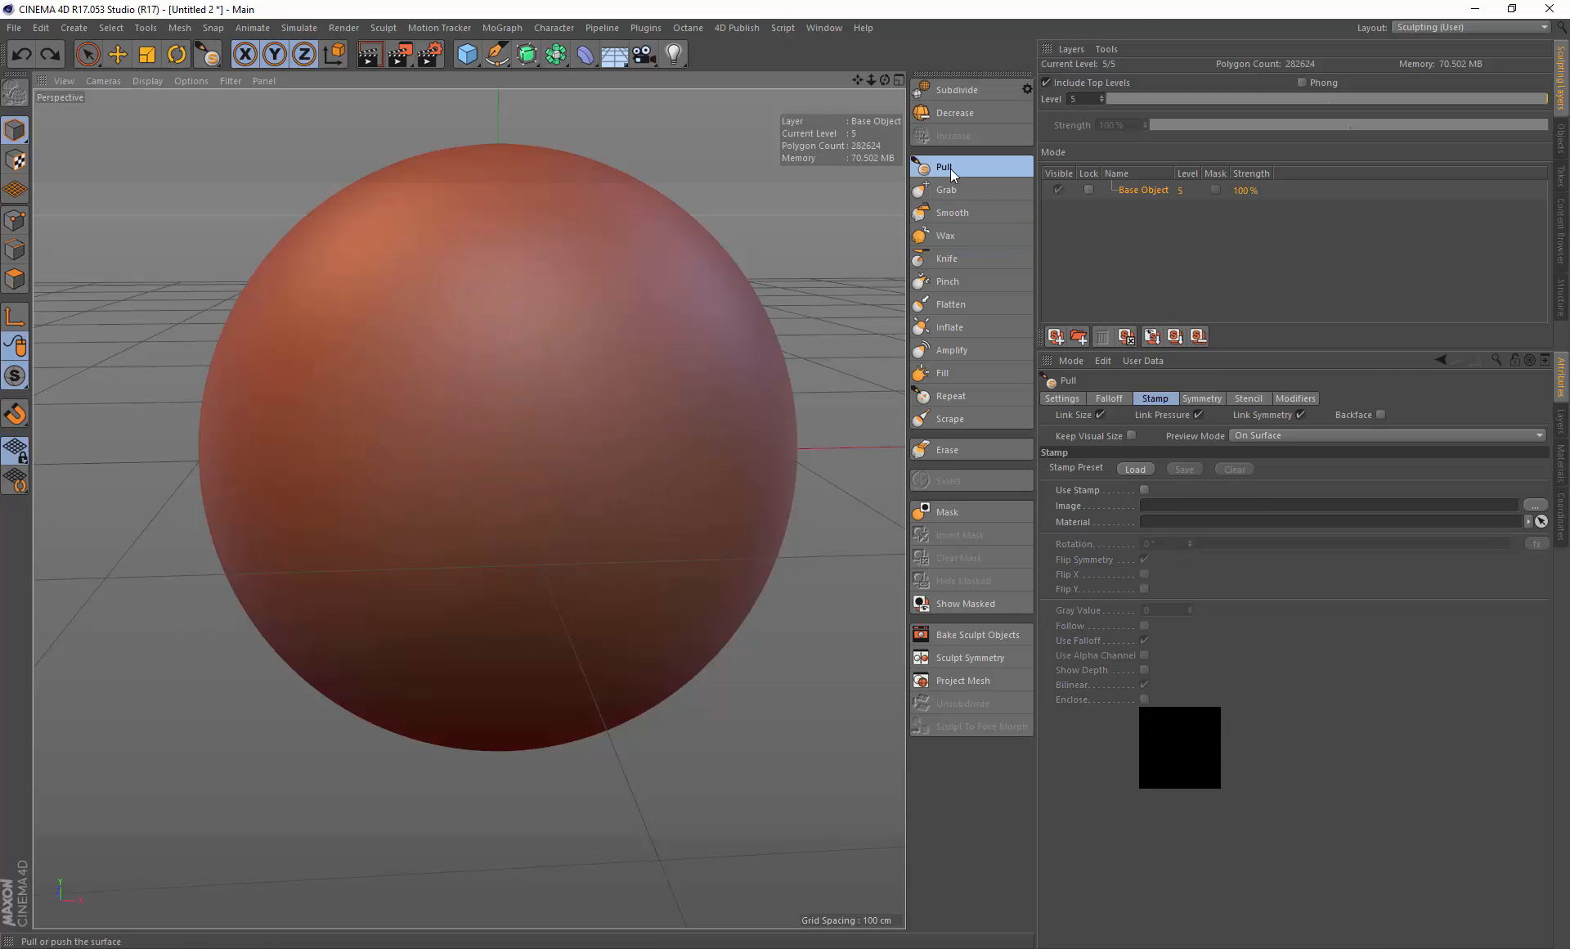
left_click(744, 32)
left_click(753, 67)
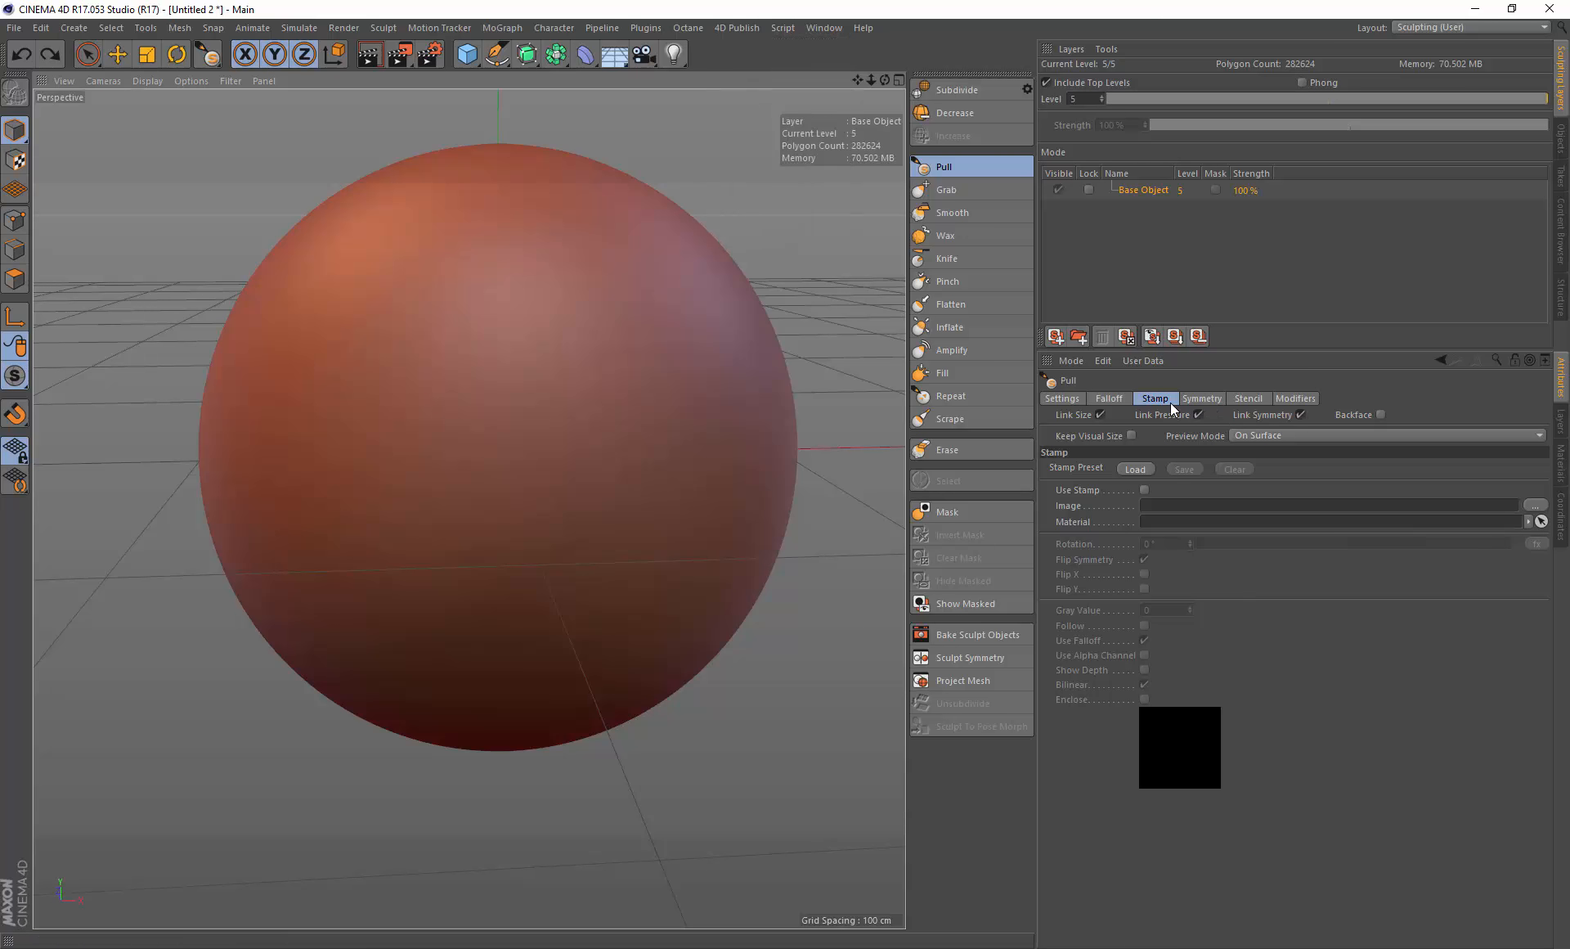
left_click(644, 214)
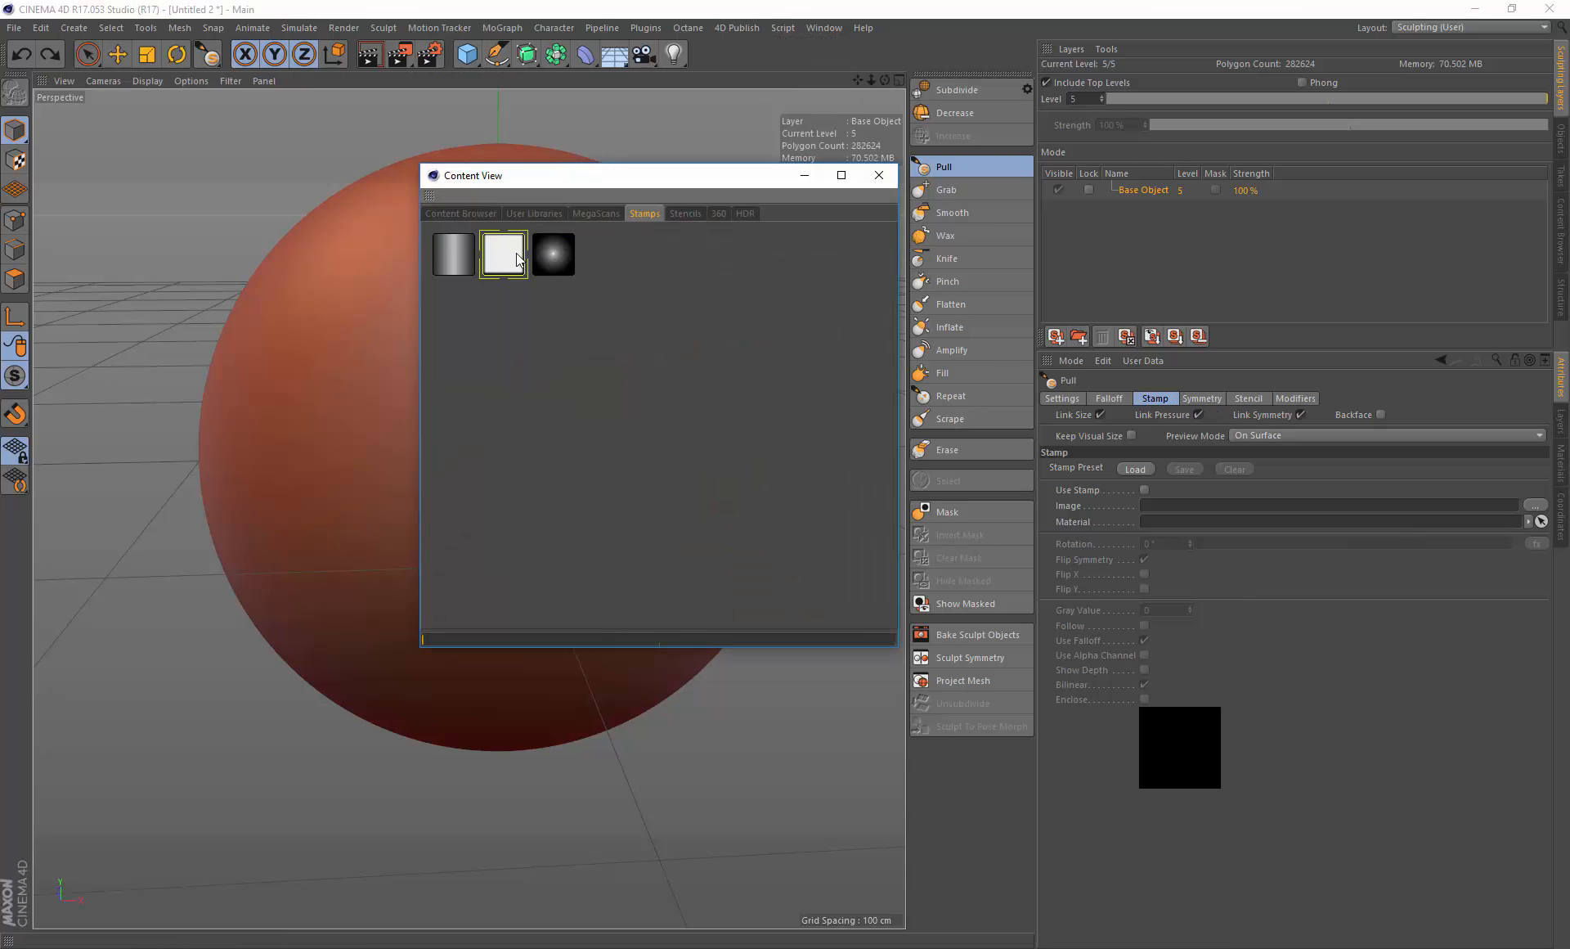
double_click(503, 255)
left_click(879, 175)
Step: Paint a stamped Pull stroke on the sphere and undo the recent strokes
mouse_move(541, 400)
left_mouse_down()
mouse_move(442, 434)
mouse_move(466, 375)
mouse_move(414, 435)
mouse_move(465, 363)
left_mouse_up()
key("ctrl+z")
key("ctrl+z")
key("ctrl+z")
key("ctrl+z")
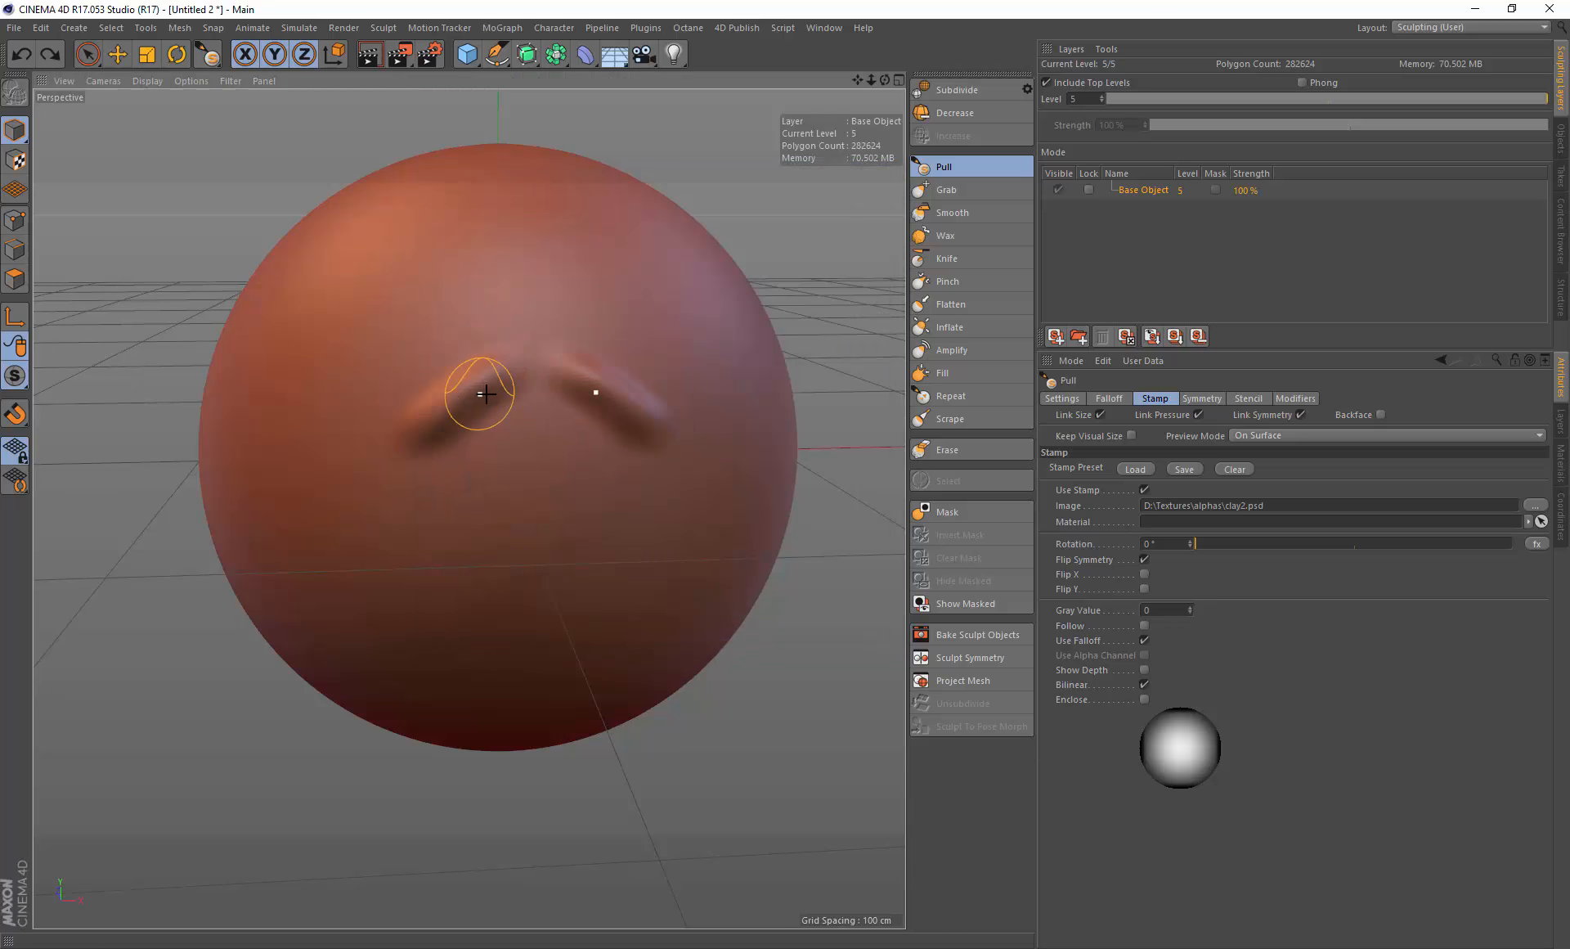
Step: Enable Enclose and Follow and disable Use Falloff in the Pull brush's stamp settings
left_click(1144, 699)
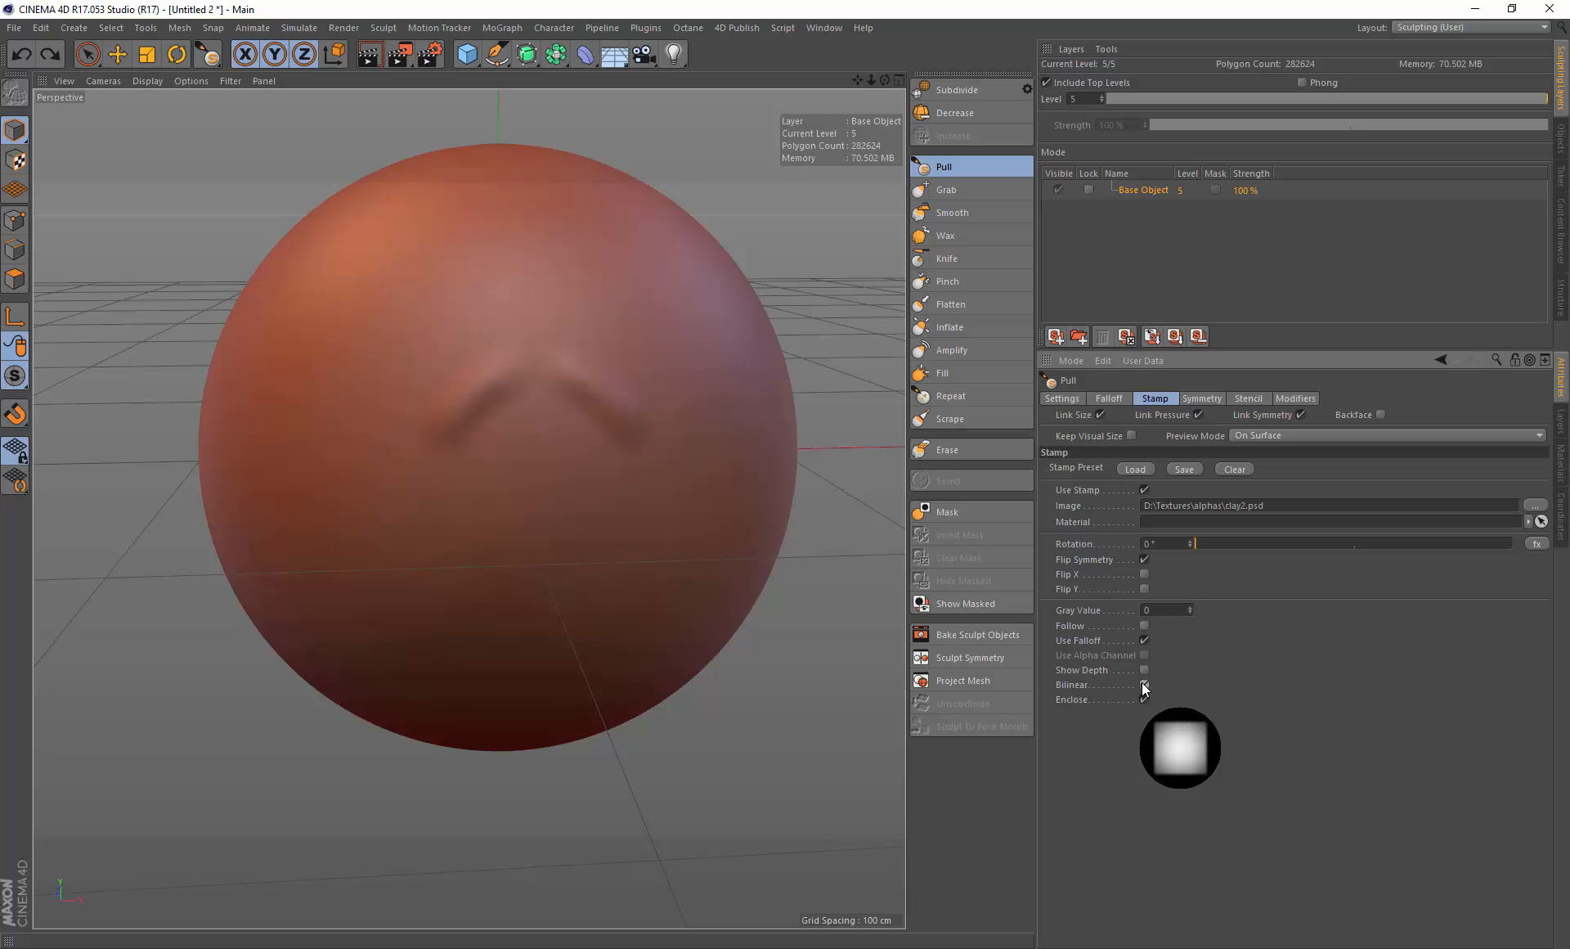
left_click(1144, 626)
left_click(1144, 640)
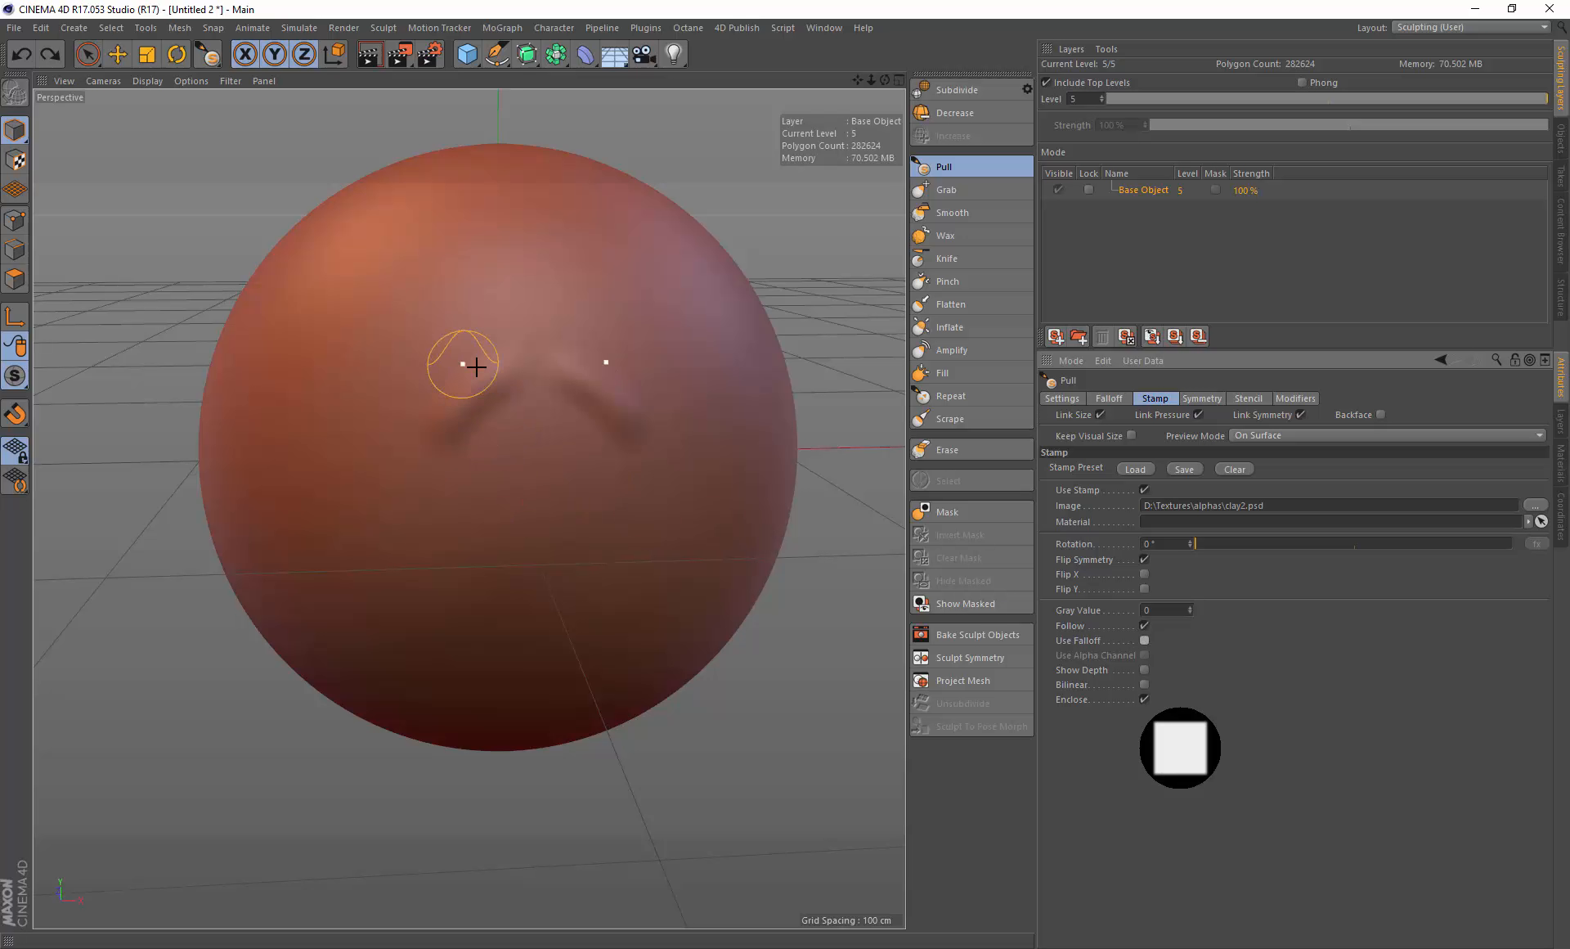
Step: Paint a Pull stroke across the sphere and undo the recent strokes
key("ctrl+z")
mouse_move(500, 365)
left_mouse_down()
mouse_move(389, 465)
mouse_move(400, 403)
mouse_move(470, 323)
mouse_move(368, 439)
mouse_move(414, 333)
mouse_move(404, 385)
left_mouse_up()
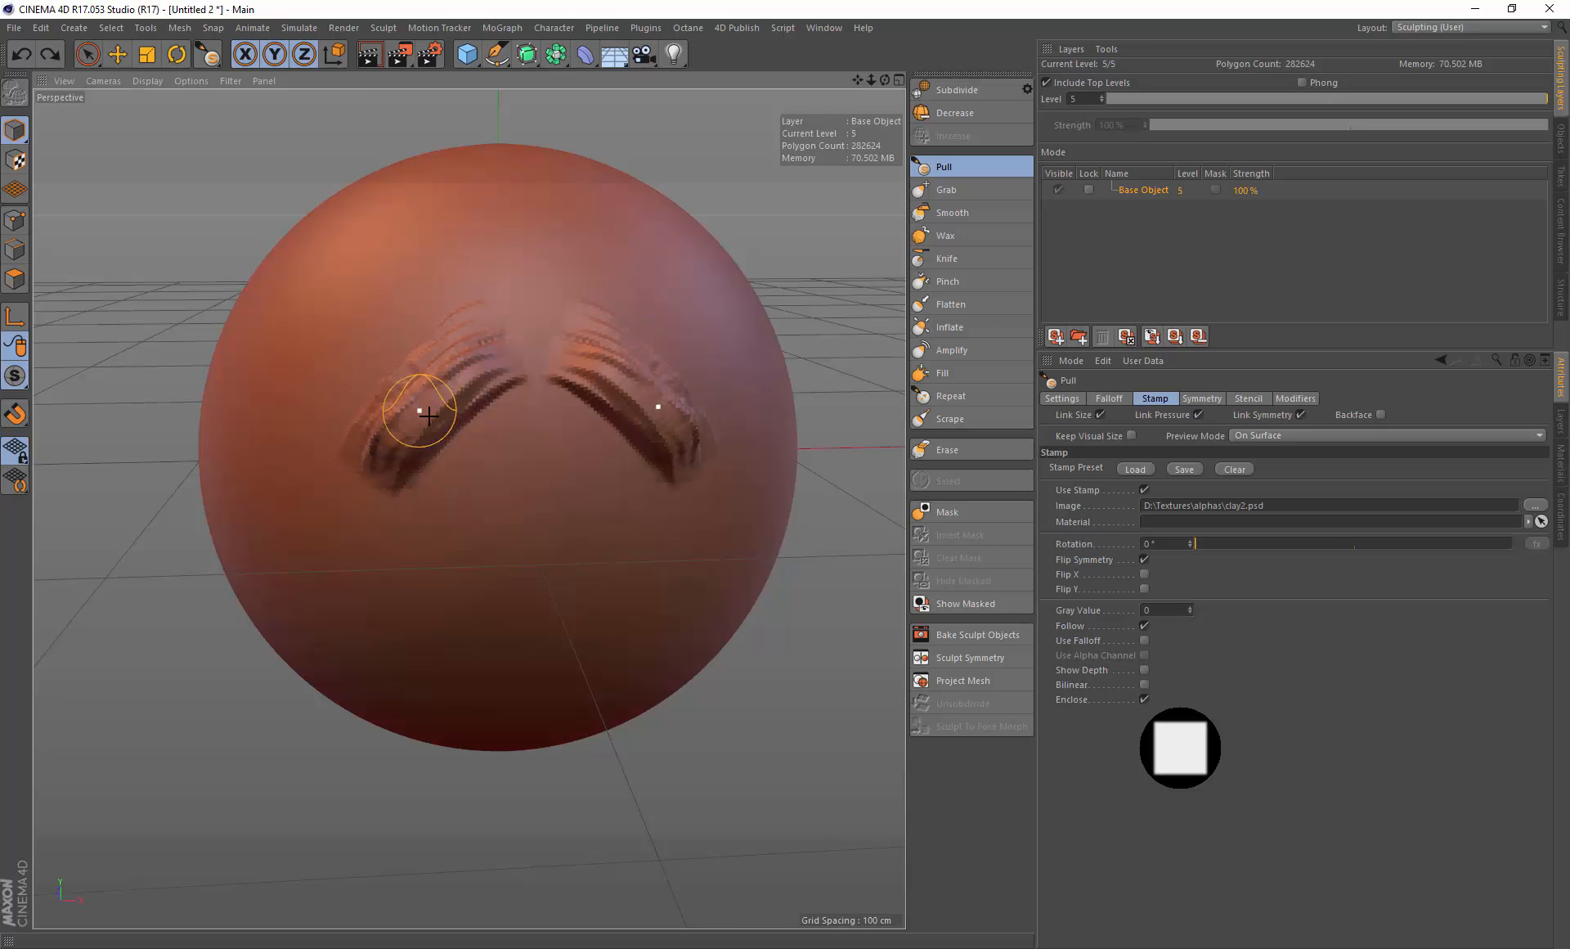
key("ctrl+z")
key("ctrl+z")
key("ctrl+z")
key("ctrl+z")
key("ctrl+z")
key("ctrl+z")
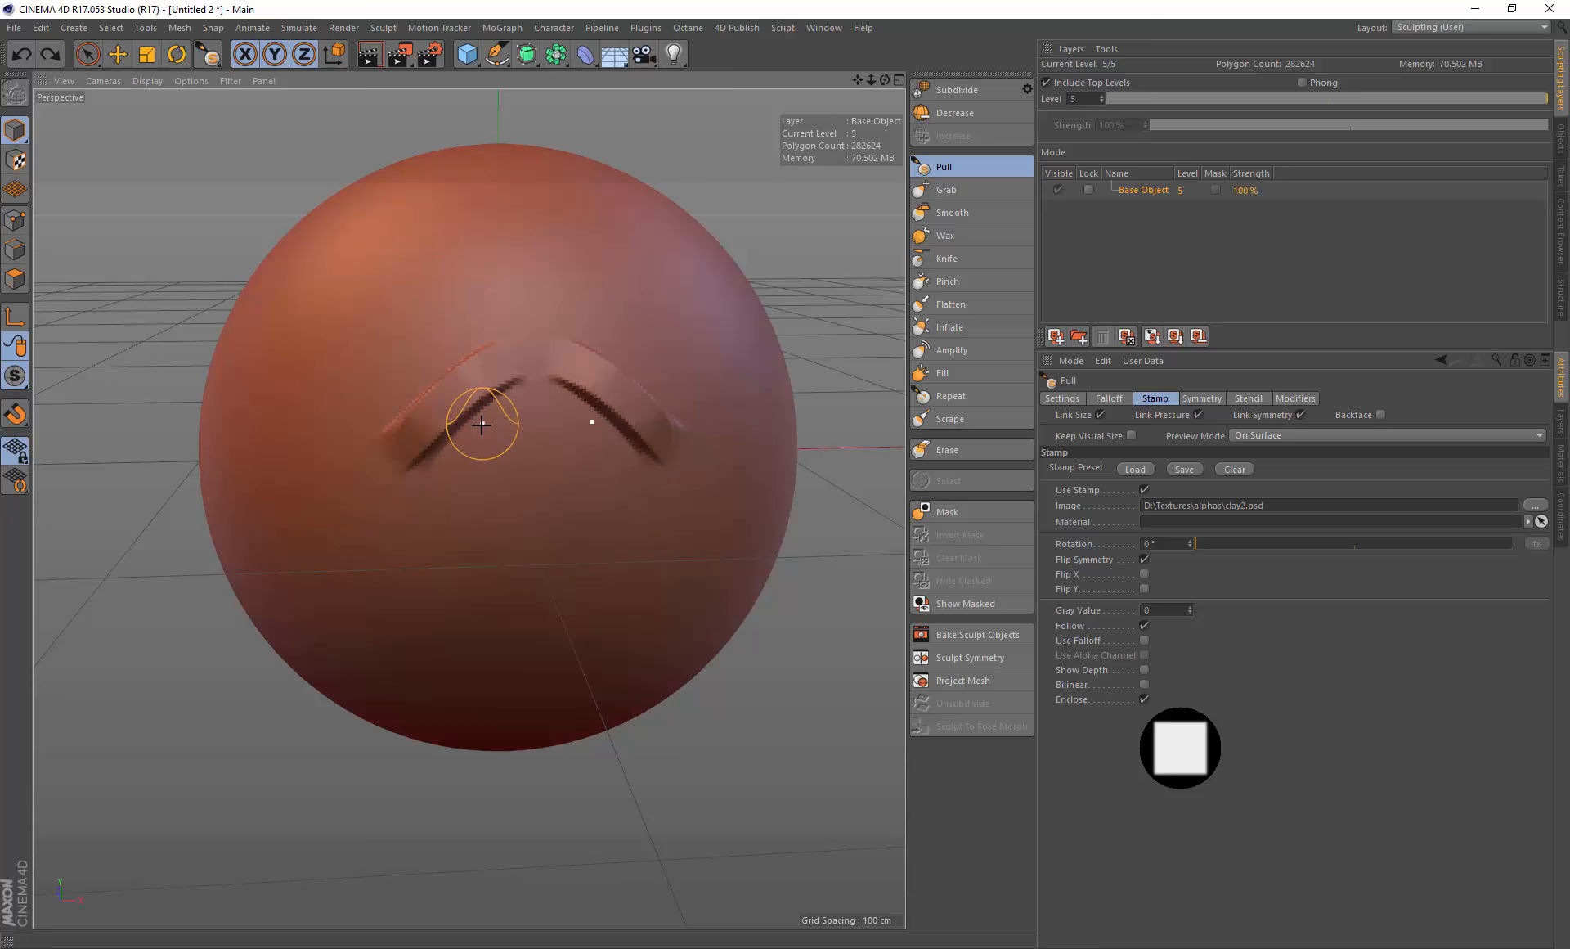
Step: Set the Pull brush pressure to 15.3 % and paint several stamped strokes over the sphere's upper half
left_click(1065, 400)
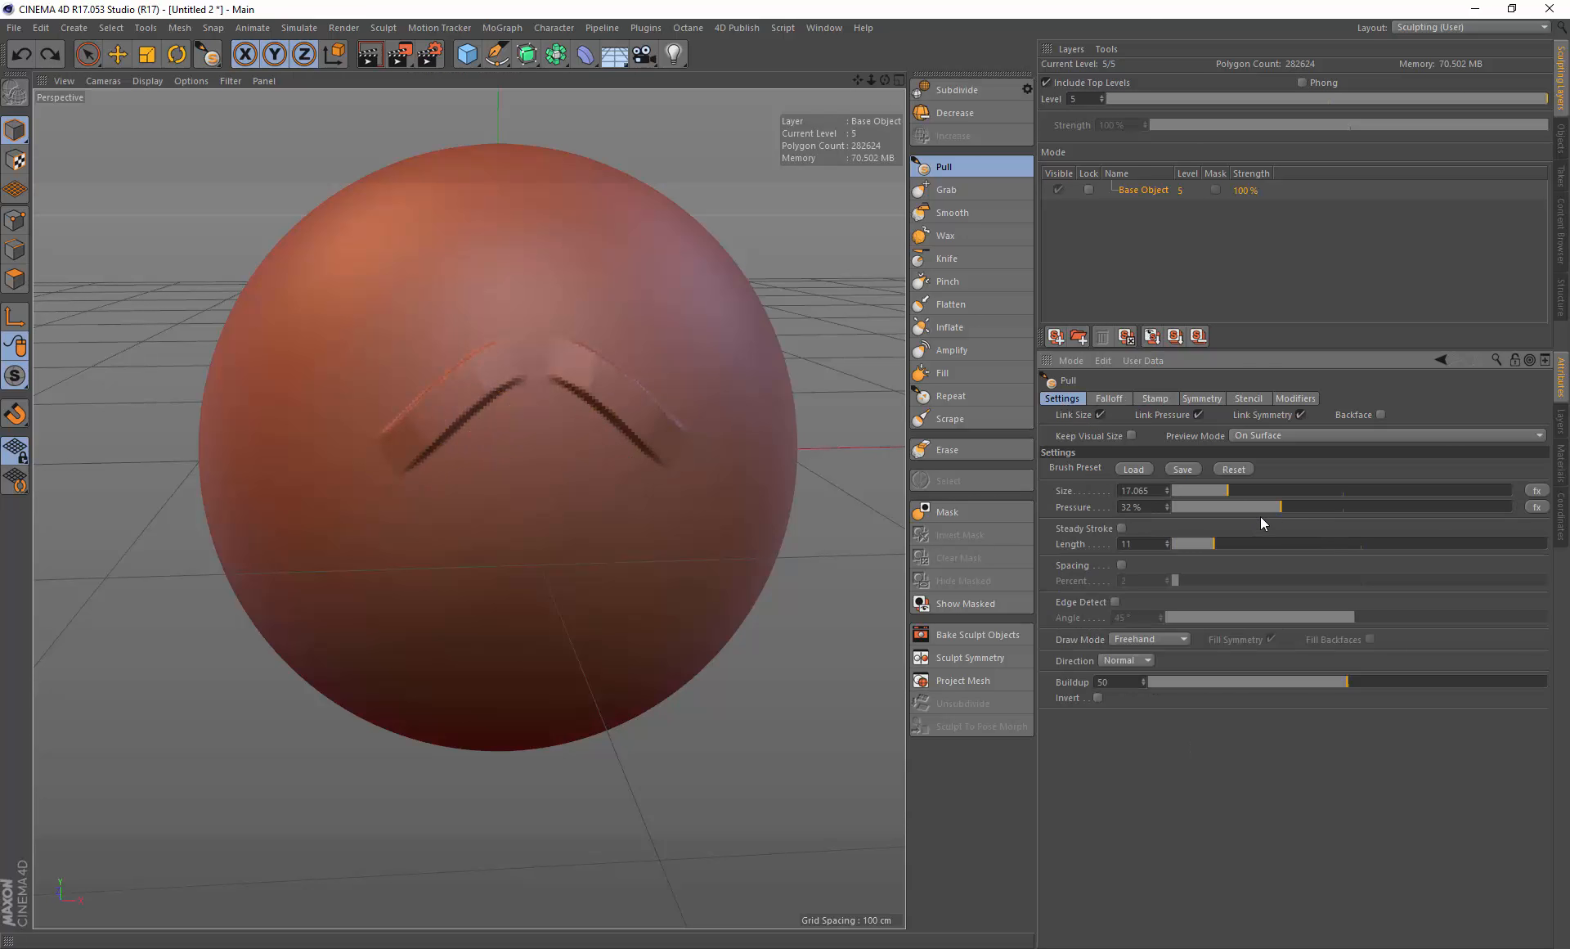
key("ctrl+z")
mouse_move(484, 376)
left_mouse_down()
mouse_move(396, 469)
mouse_move(379, 463)
mouse_move(421, 393)
mouse_move(368, 441)
left_mouse_up()
left_click_drag(470, 329, 340, 418)
left_click_drag(442, 358, 406, 494)
mouse_move(515, 409)
left_mouse_down()
mouse_move(428, 508)
mouse_move(442, 523)
left_mouse_up()
mouse_move(497, 436)
left_mouse_down()
mouse_move(419, 507)
mouse_move(424, 477)
left_mouse_up()
left_click_drag(484, 354, 366, 437)
left_click_drag(471, 329, 365, 384)
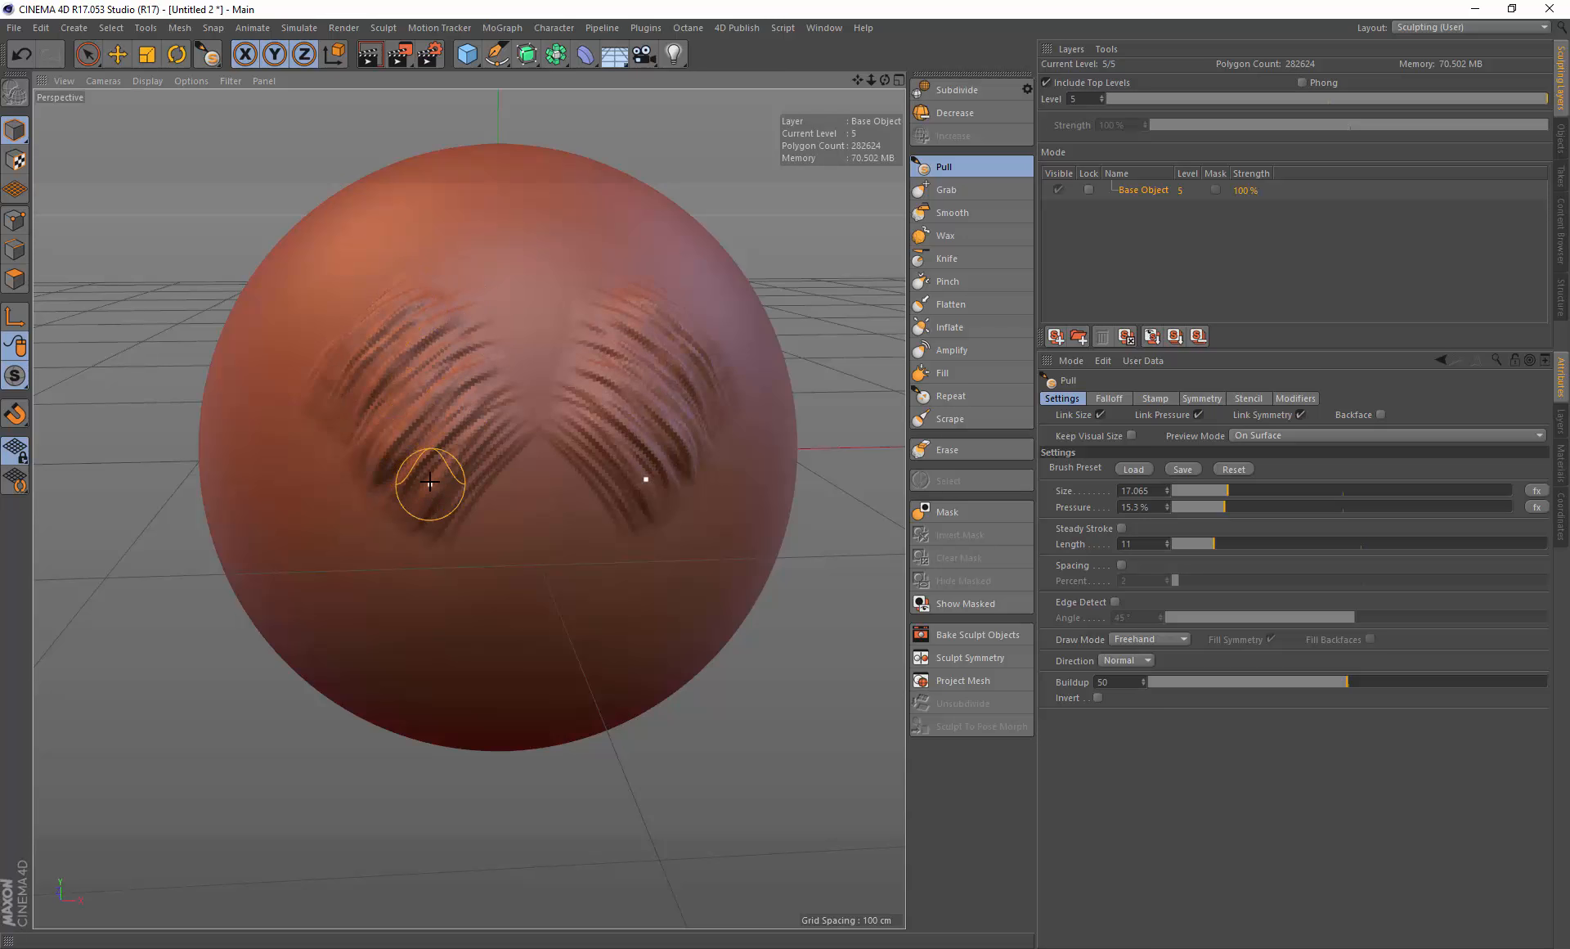
Step: Paint two more Pull strokes on the sphere's upper left side
mouse_move(434, 480)
left_mouse_down("alt")
mouse_move(490, 445)
mouse_move(483, 405)
left_mouse_up("alt")
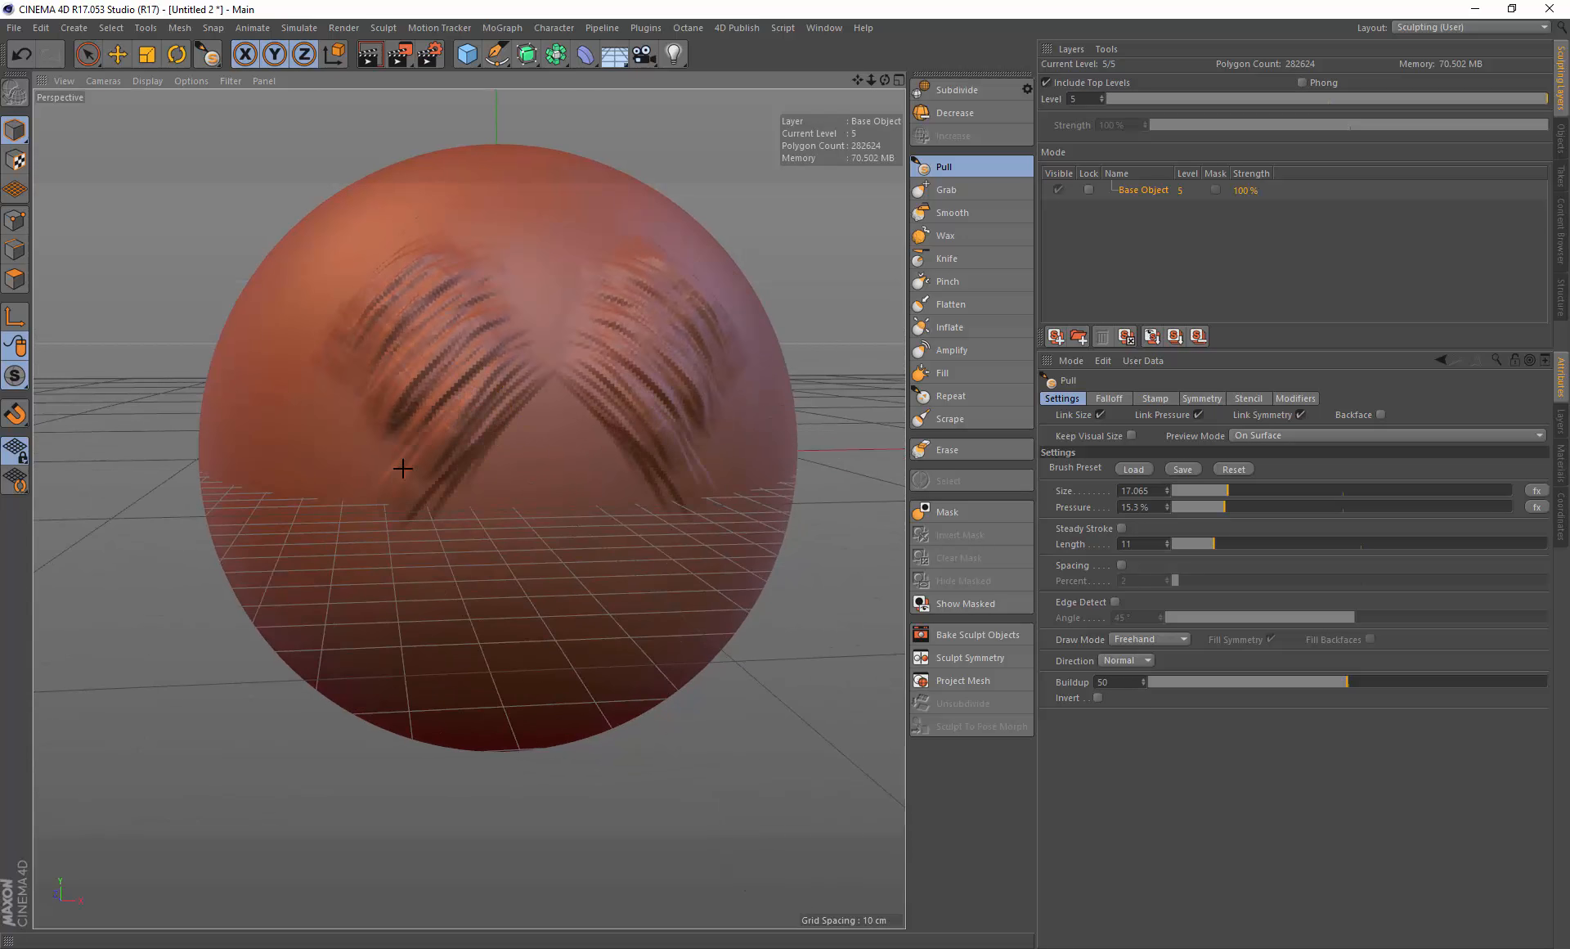
mouse_move(415, 350)
left_mouse_down()
mouse_move(329, 449)
mouse_move(316, 396)
mouse_move(291, 385)
left_mouse_up()
left_click_drag(421, 260, 331, 329)
Step: Undo the recent Pull strokes
key("ctrl+z")
key("ctrl+z")
key("ctrl+z")
key("ctrl+z")
key("ctrl+z")
key("ctrl+z")
key("ctrl+z")
key("ctrl+z")
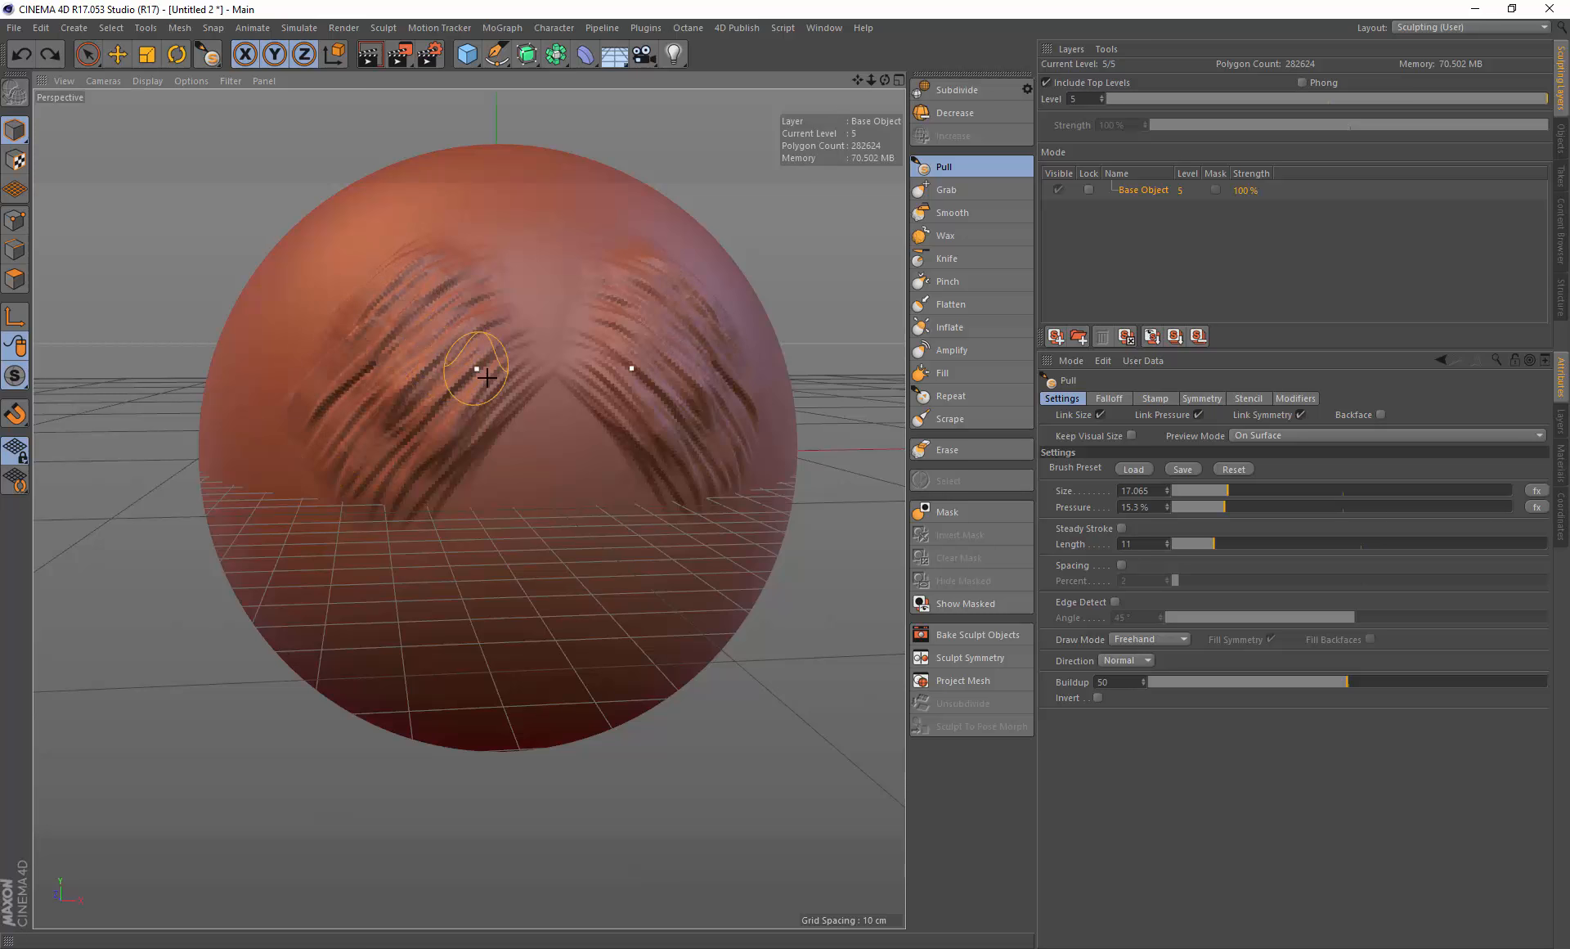
key("ctrl+z")
key("ctrl+z")
key("ctrl+z")
key("ctrl+z")
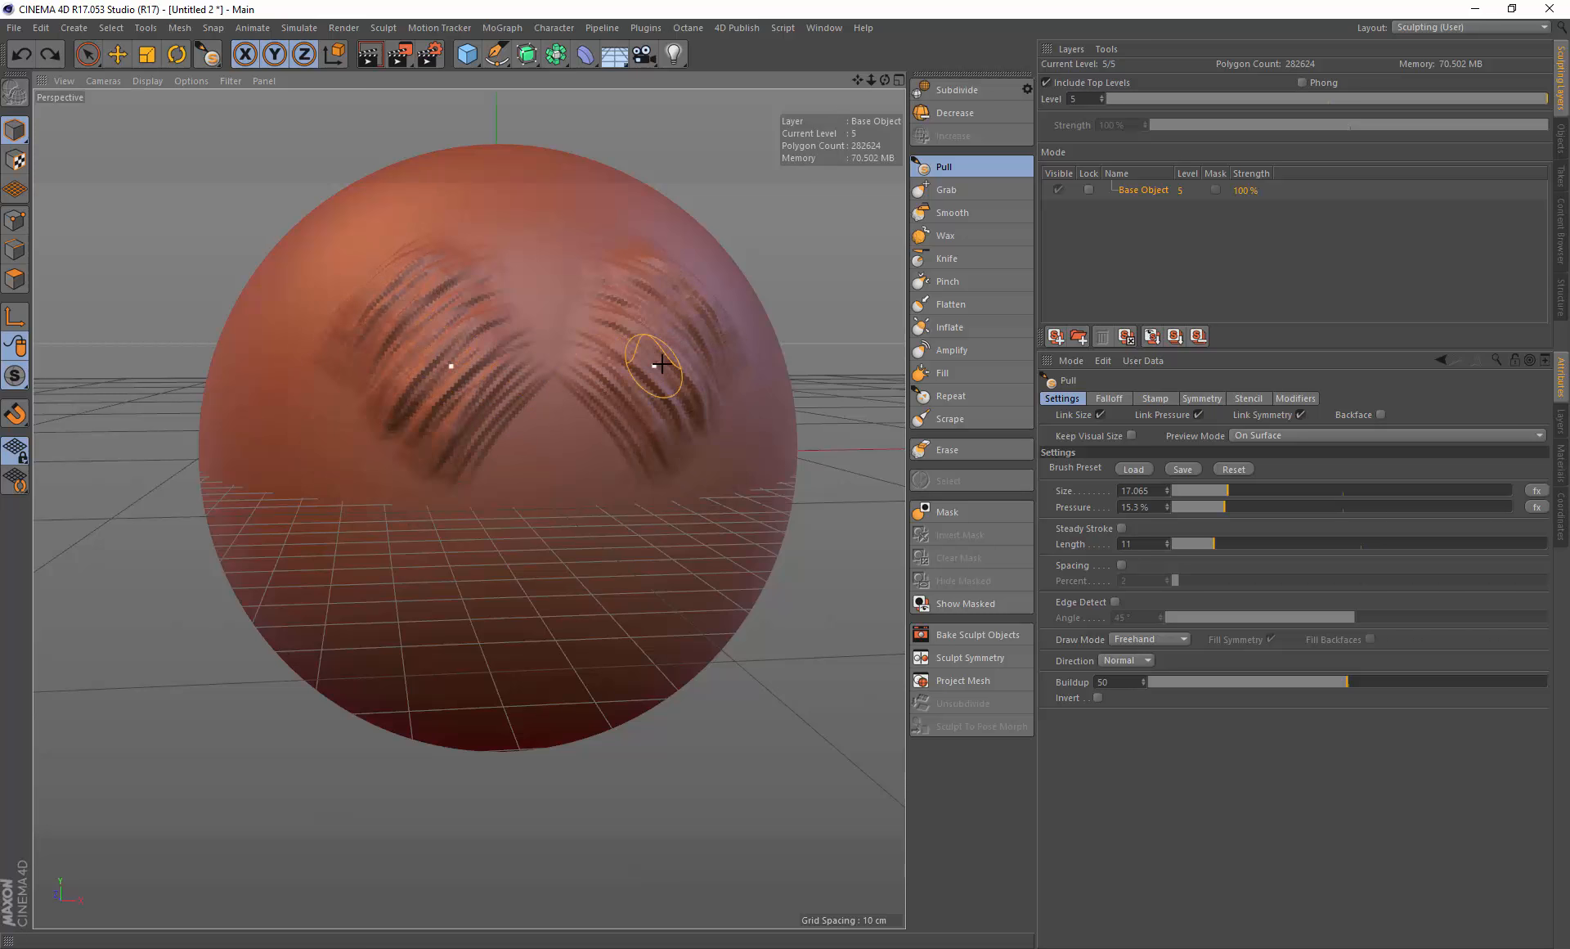
key("ctrl+z")
key("ctrl+z")
key("ctrl+z")
key("ctrl+z")
key("ctrl+z")
key("ctrl+z")
key("ctrl+z")
key("ctrl+z")
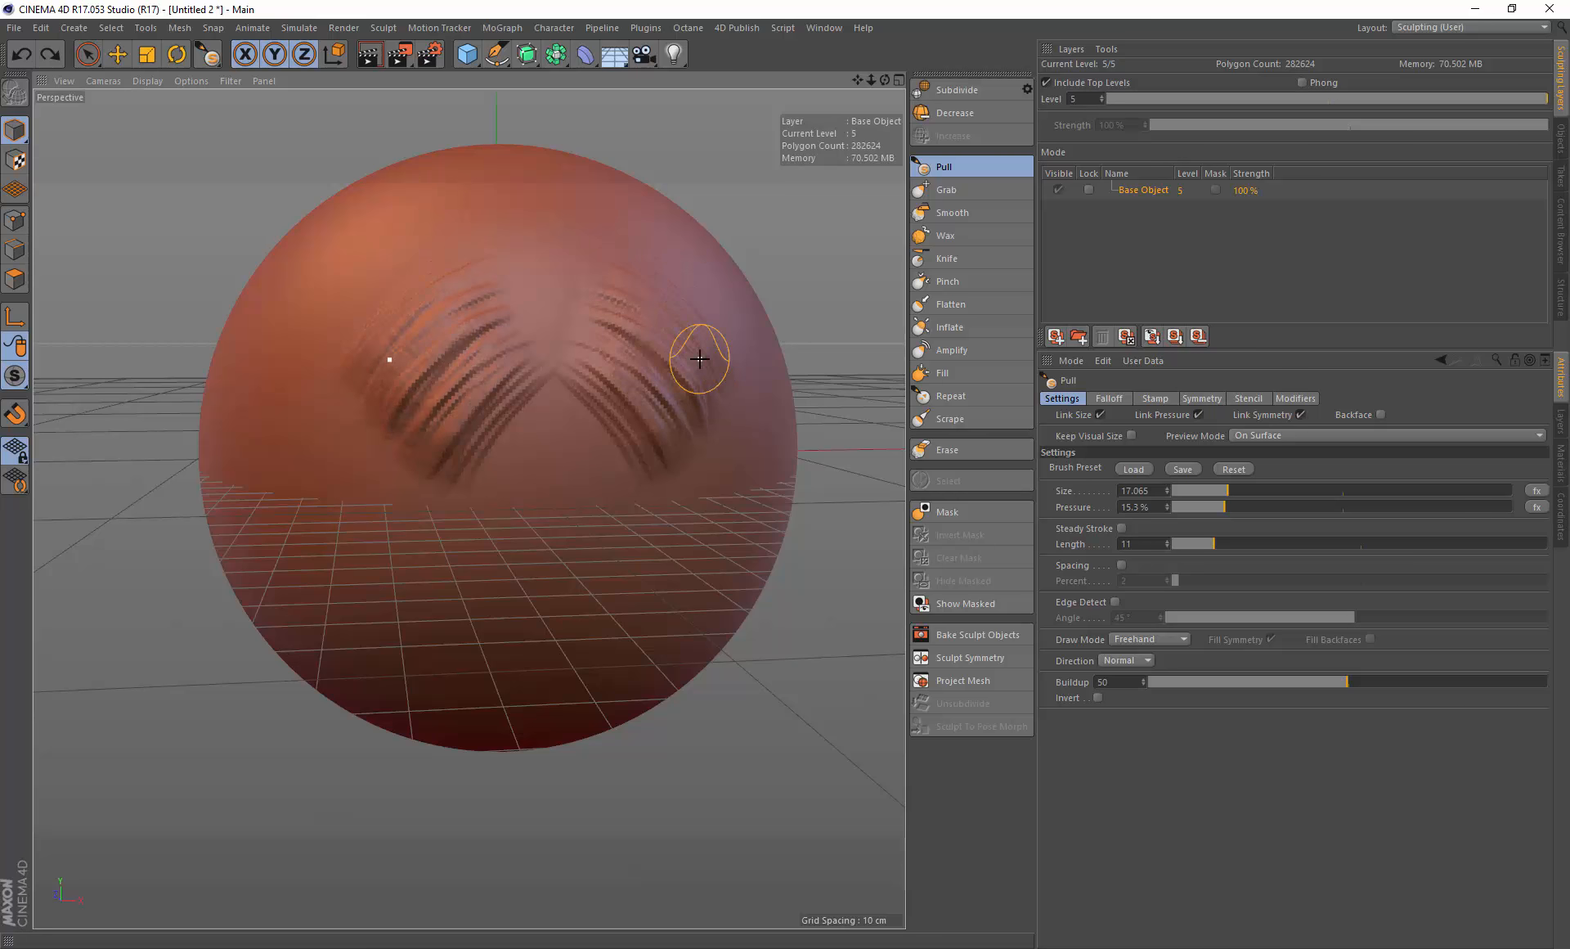
key("ctrl+z")
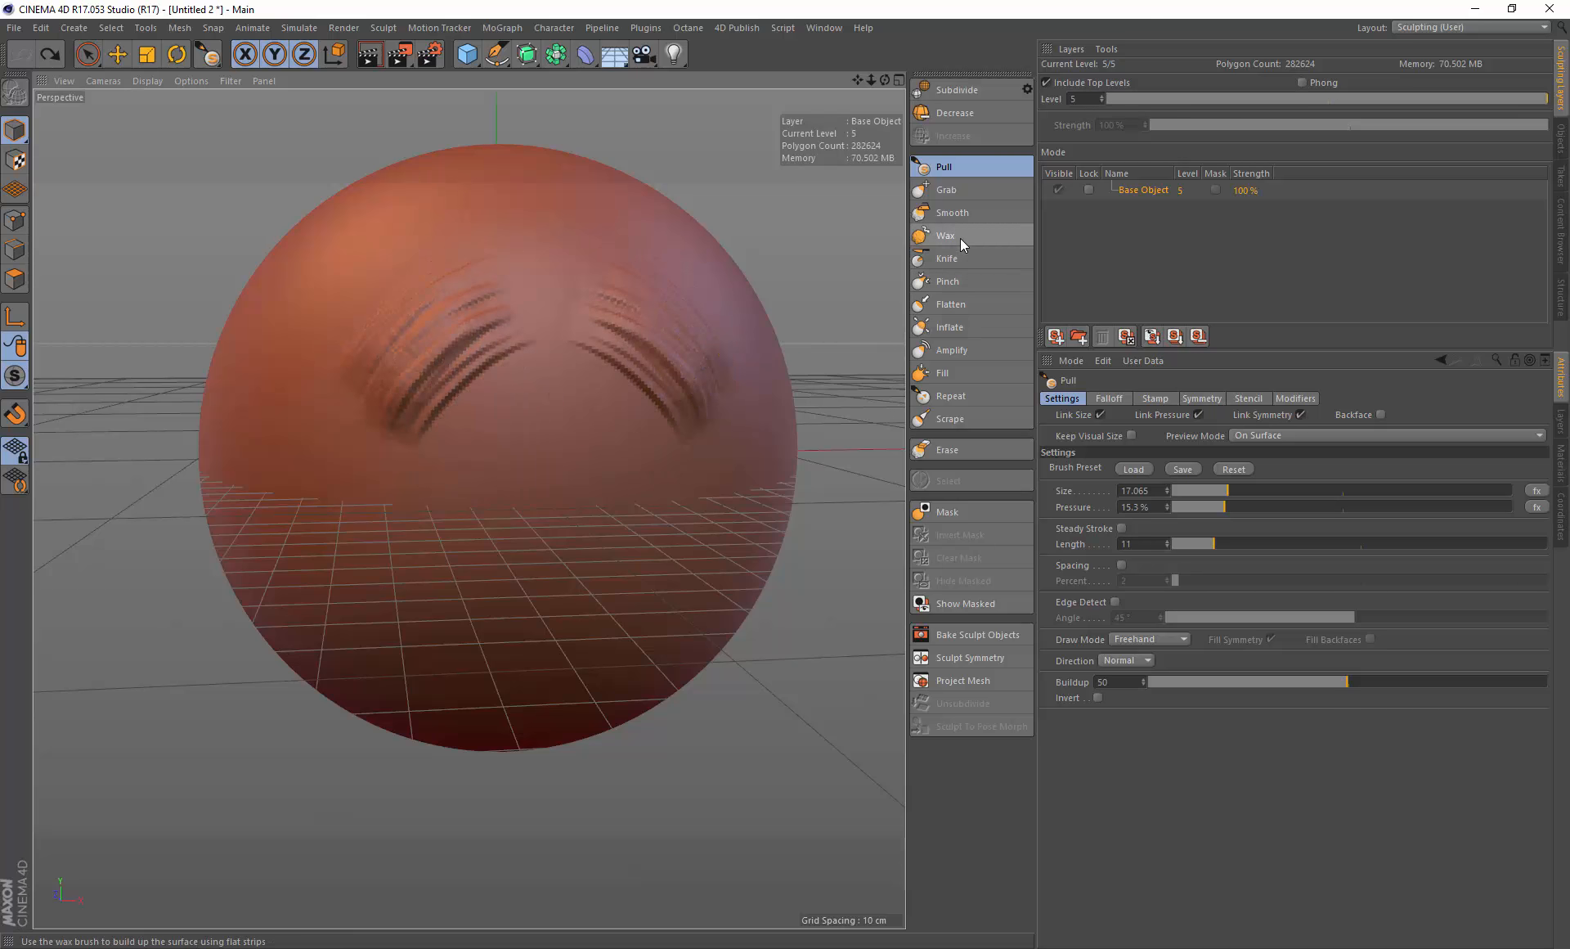
Step: Switch to the Wax brush, paint a horizontal stroke below the ridges and set the brush size to 13.377
left_click(961, 238)
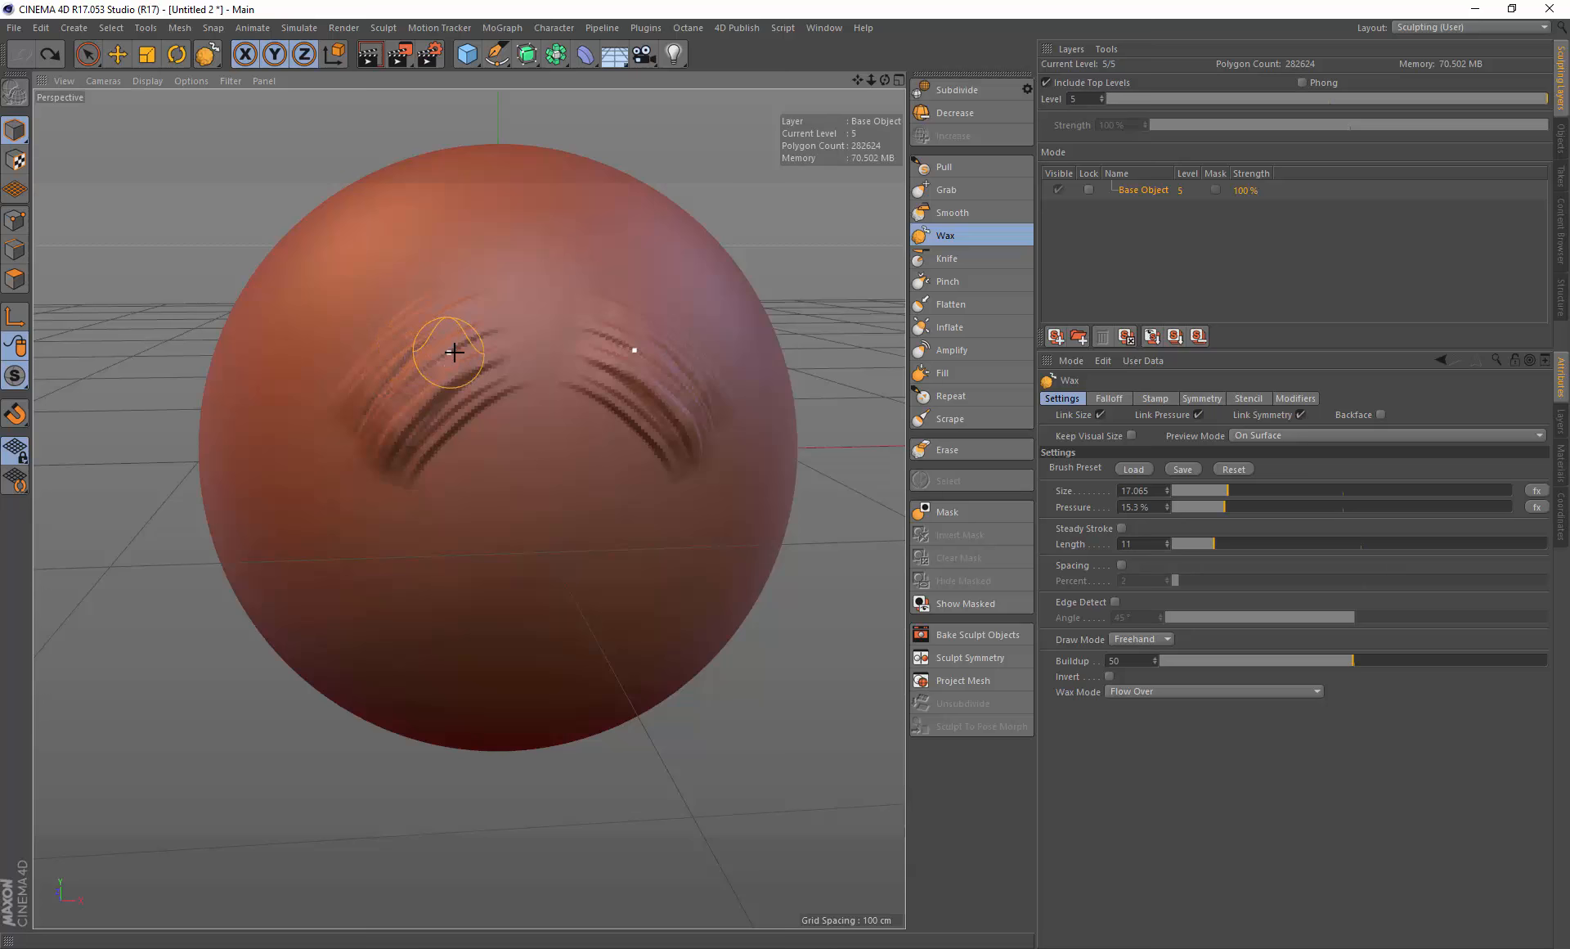
mouse_move(448, 364)
left_mouse_down()
mouse_move(399, 455)
mouse_move(396, 371)
mouse_move(364, 361)
mouse_move(466, 438)
mouse_move(544, 420)
mouse_move(466, 447)
mouse_move(548, 440)
left_mouse_up()
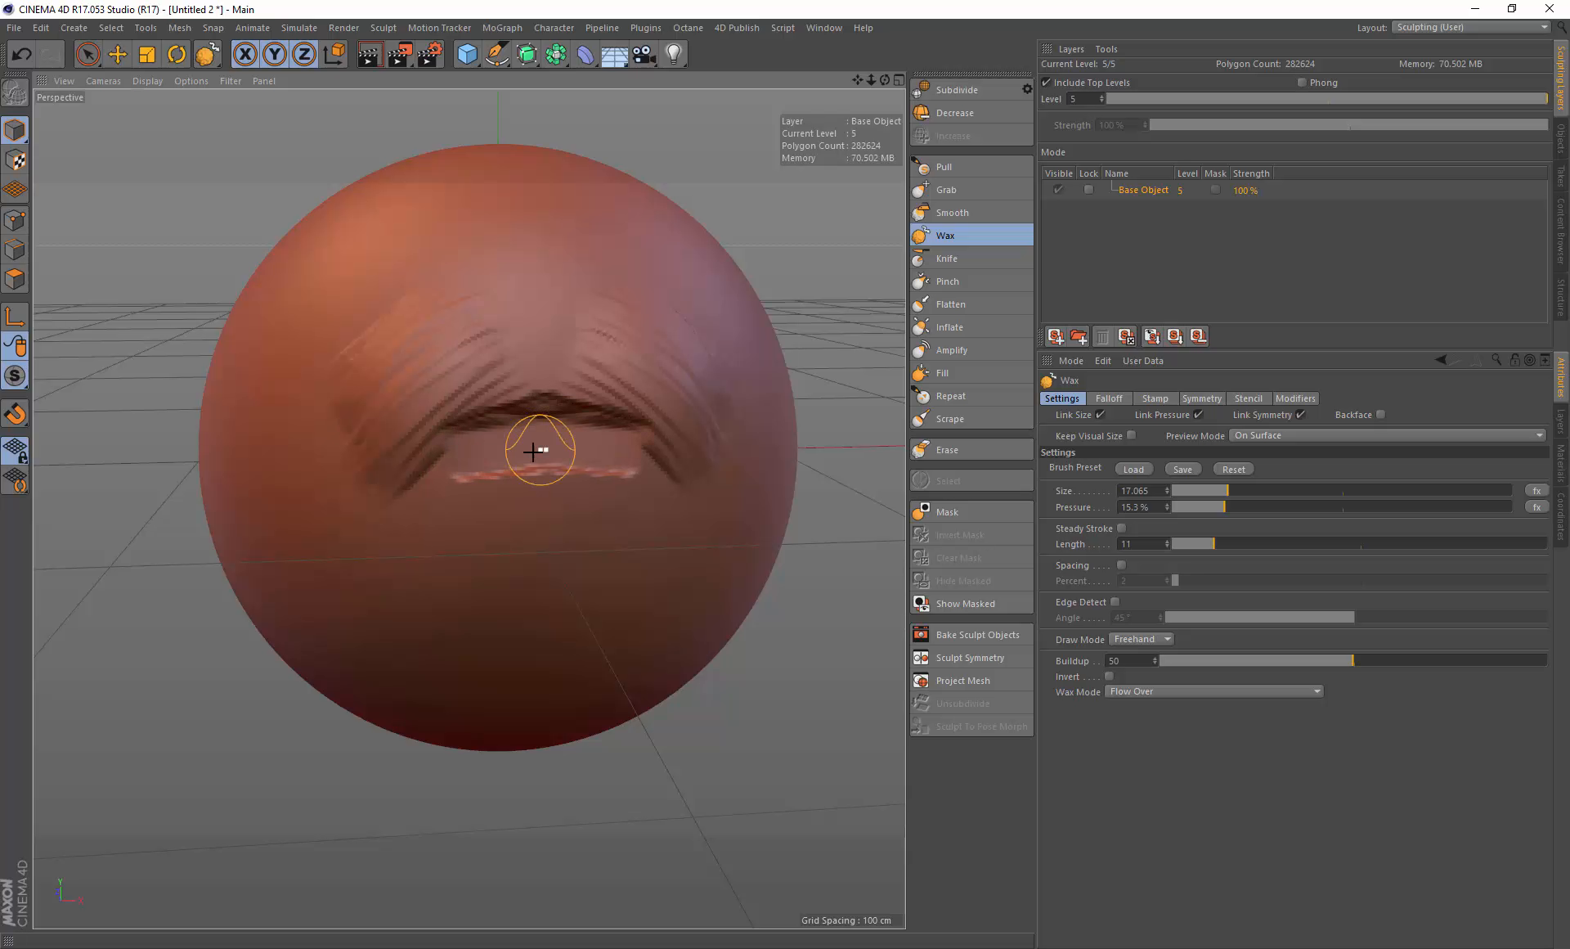
middle_click_drag(536, 449, 496, 450)
mouse_move(496, 450)
left_mouse_down()
mouse_move(550, 449)
mouse_move(455, 449)
mouse_move(584, 447)
mouse_move(466, 452)
mouse_move(659, 410)
mouse_move(501, 455)
left_mouse_up()
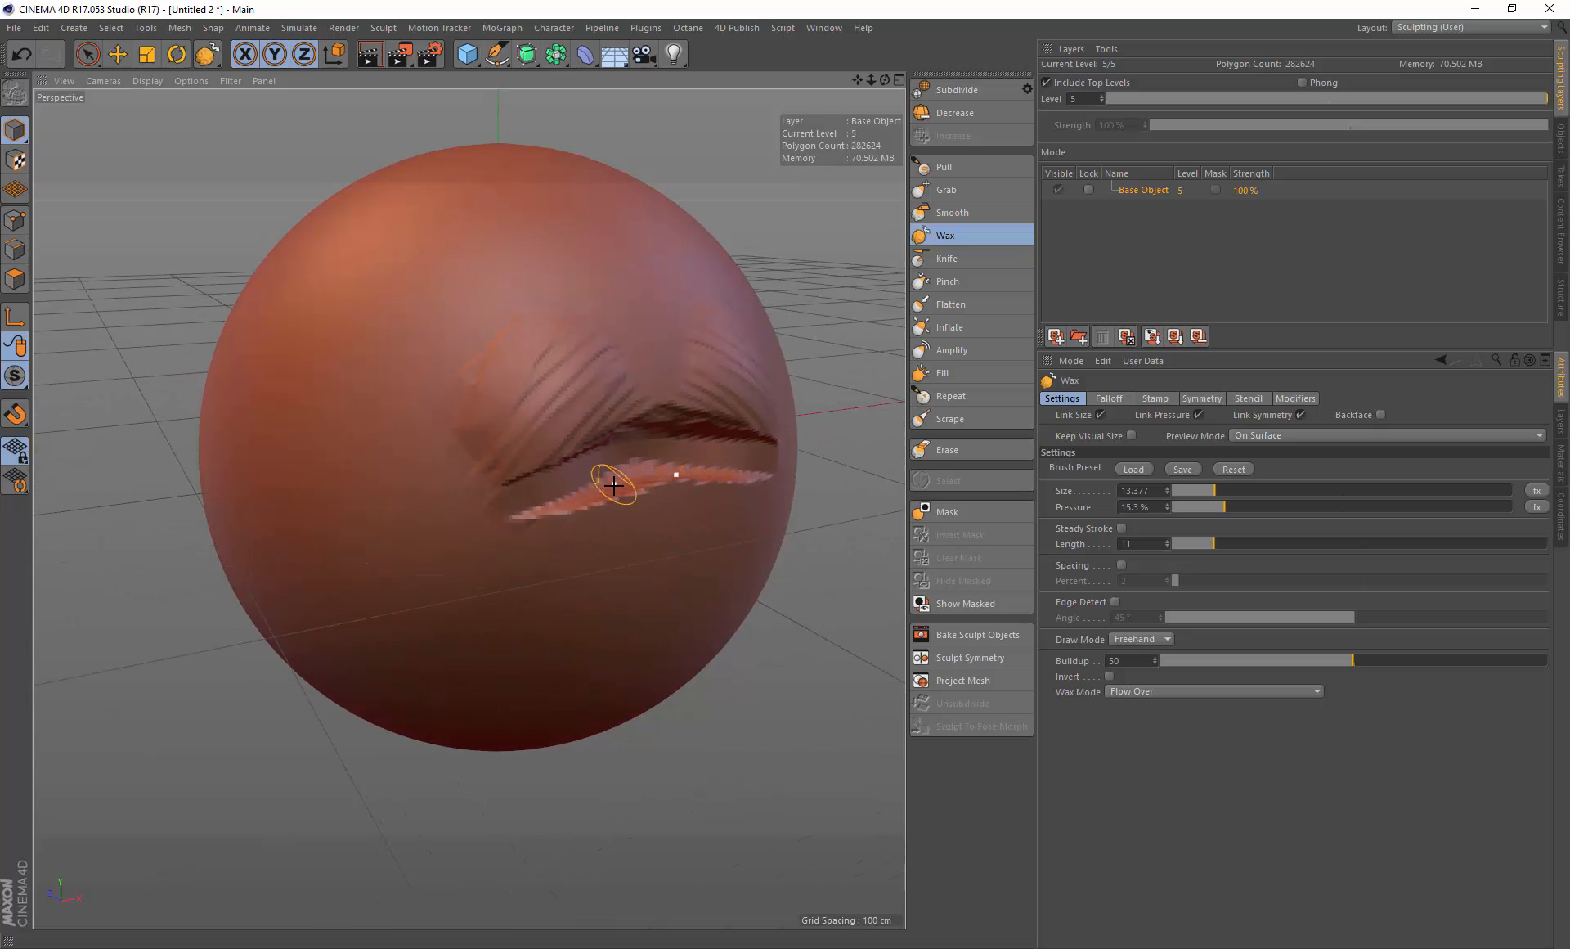
Step: Set the Wax brush size to 44.691, paint a stroke over the lip shape and undo it
middle_click_drag(614, 486, 639, 487)
left_click_drag(639, 486, 633, 473)
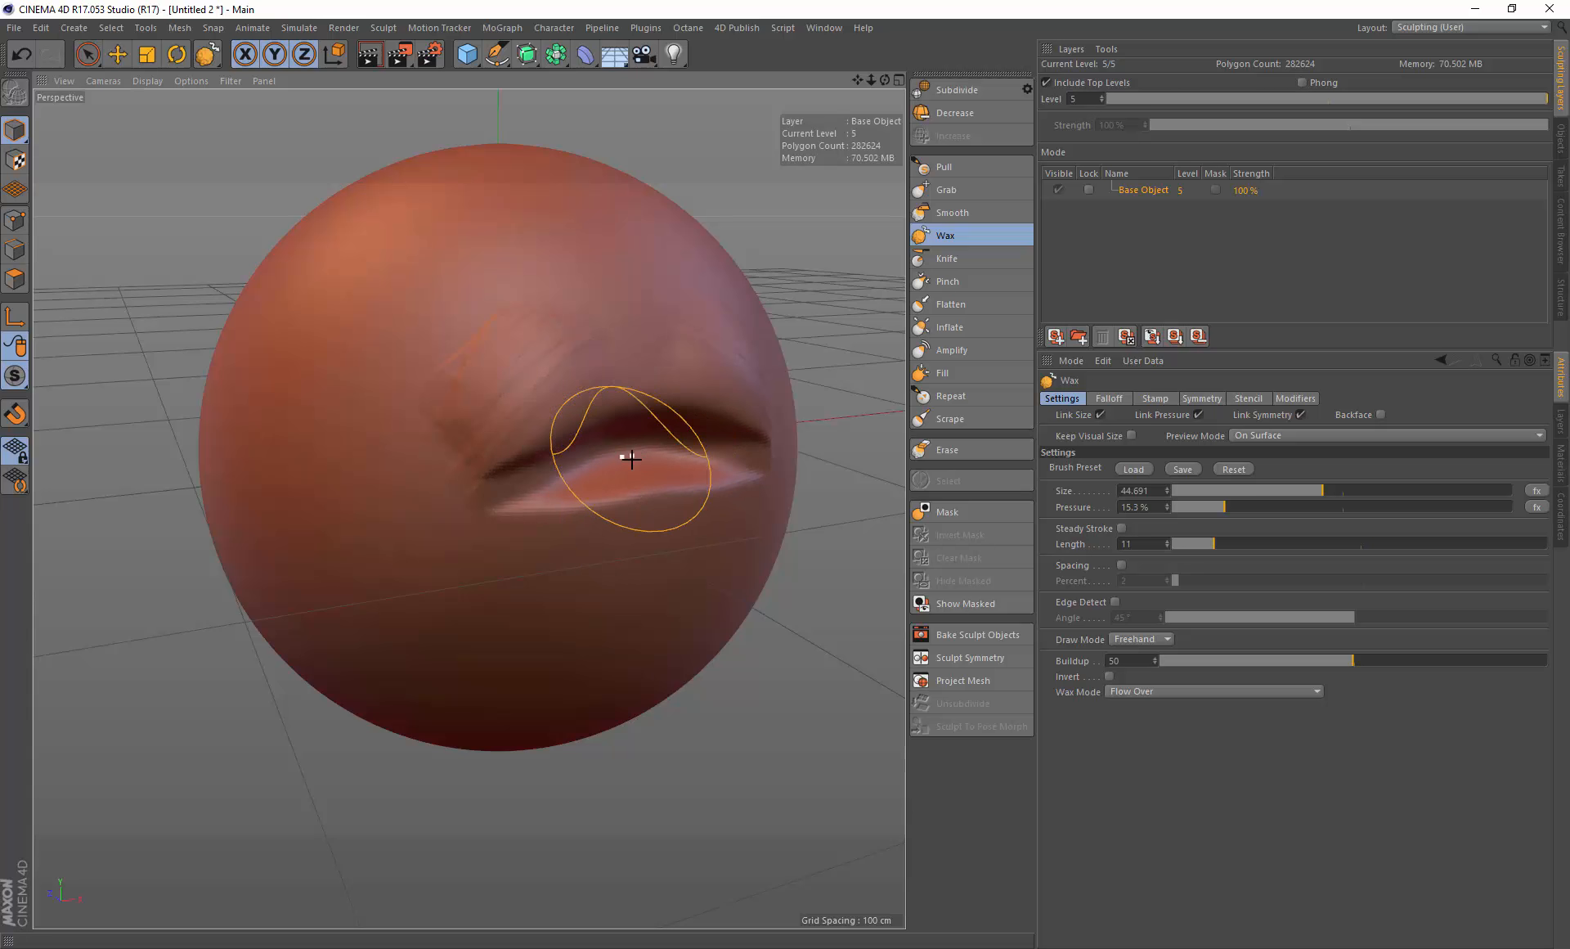
mouse_move(631, 459)
left_mouse_down("alt")
mouse_move(656, 424)
mouse_move(670, 430)
left_mouse_up("alt")
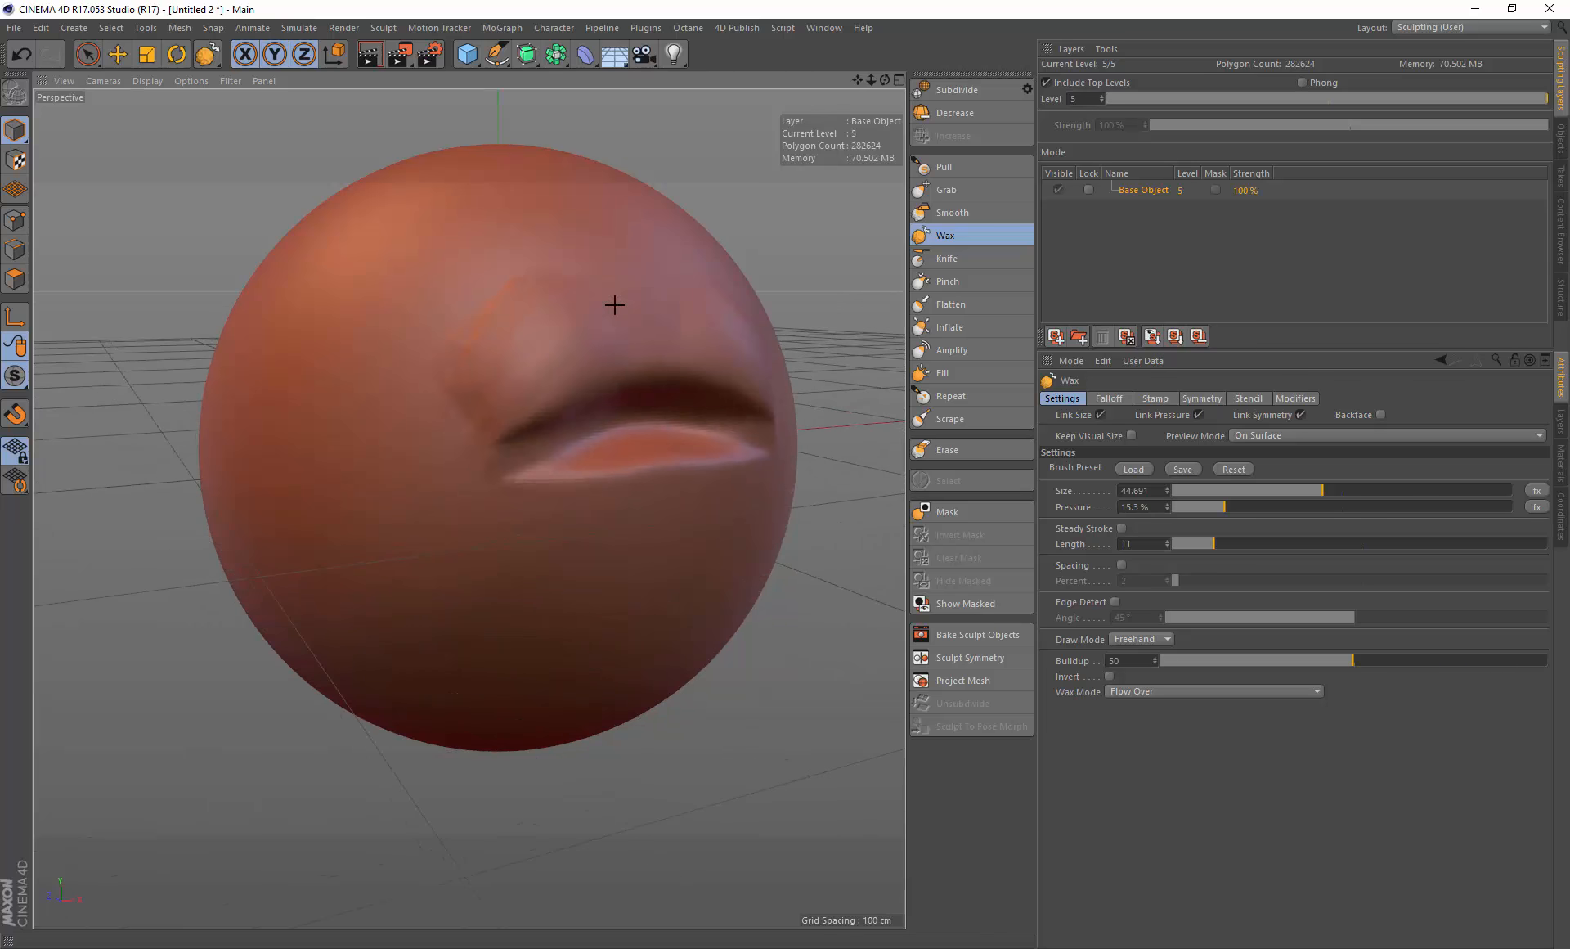
key("ctrl+z")
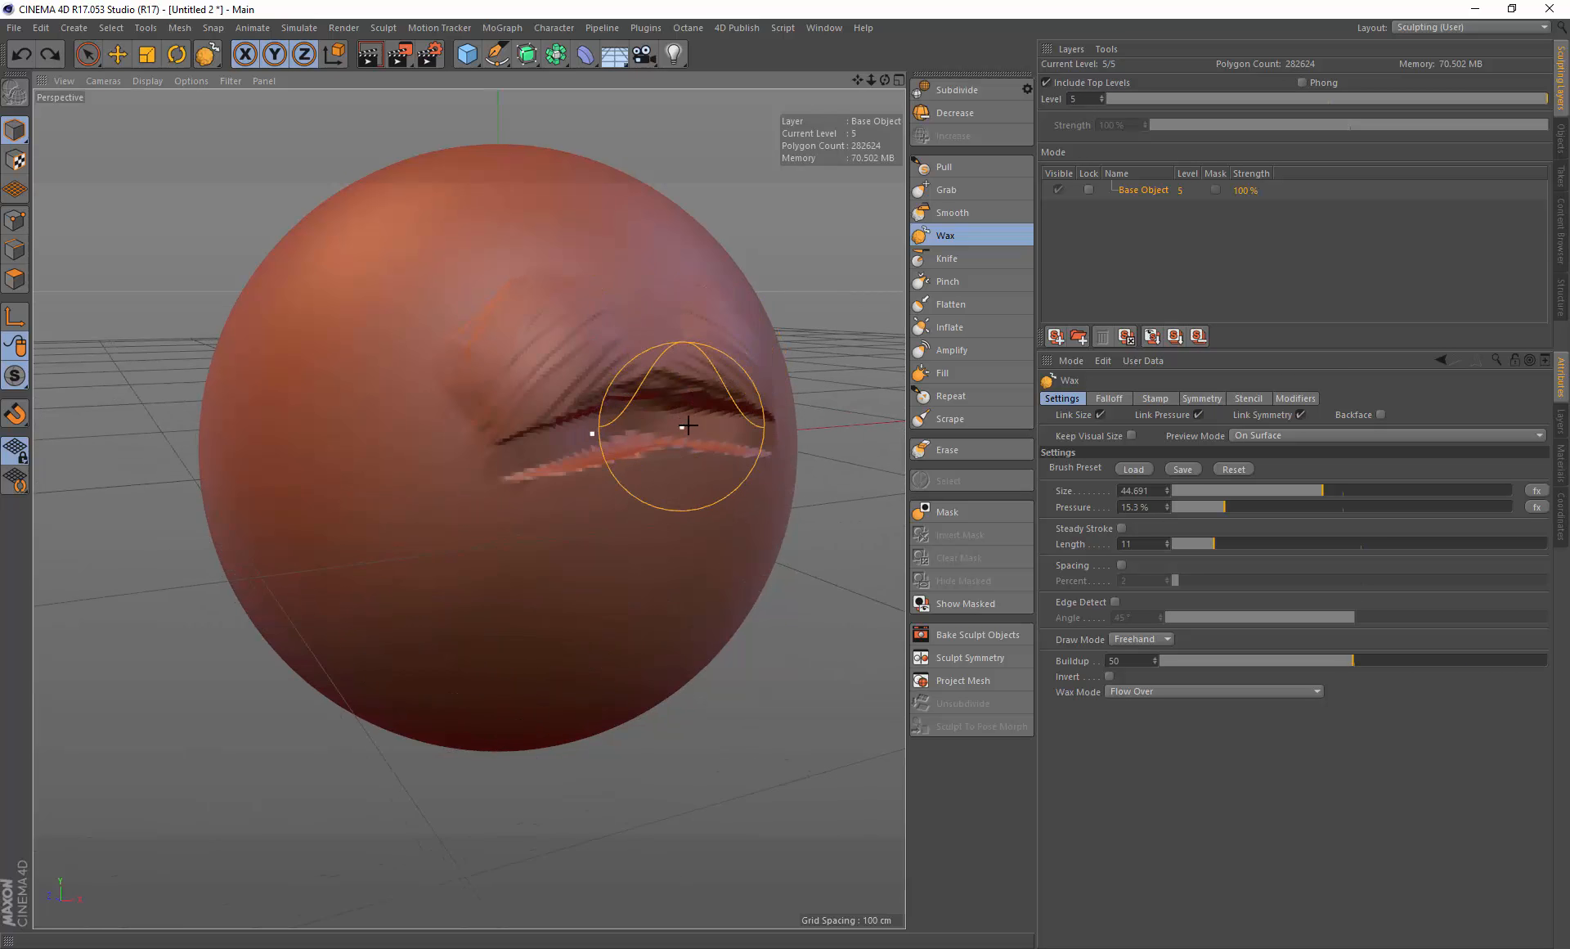
Step: Undo the last three sculpt strokes, then redo all three
key("ctrl+z")
key("ctrl+z")
key("ctrl+z")
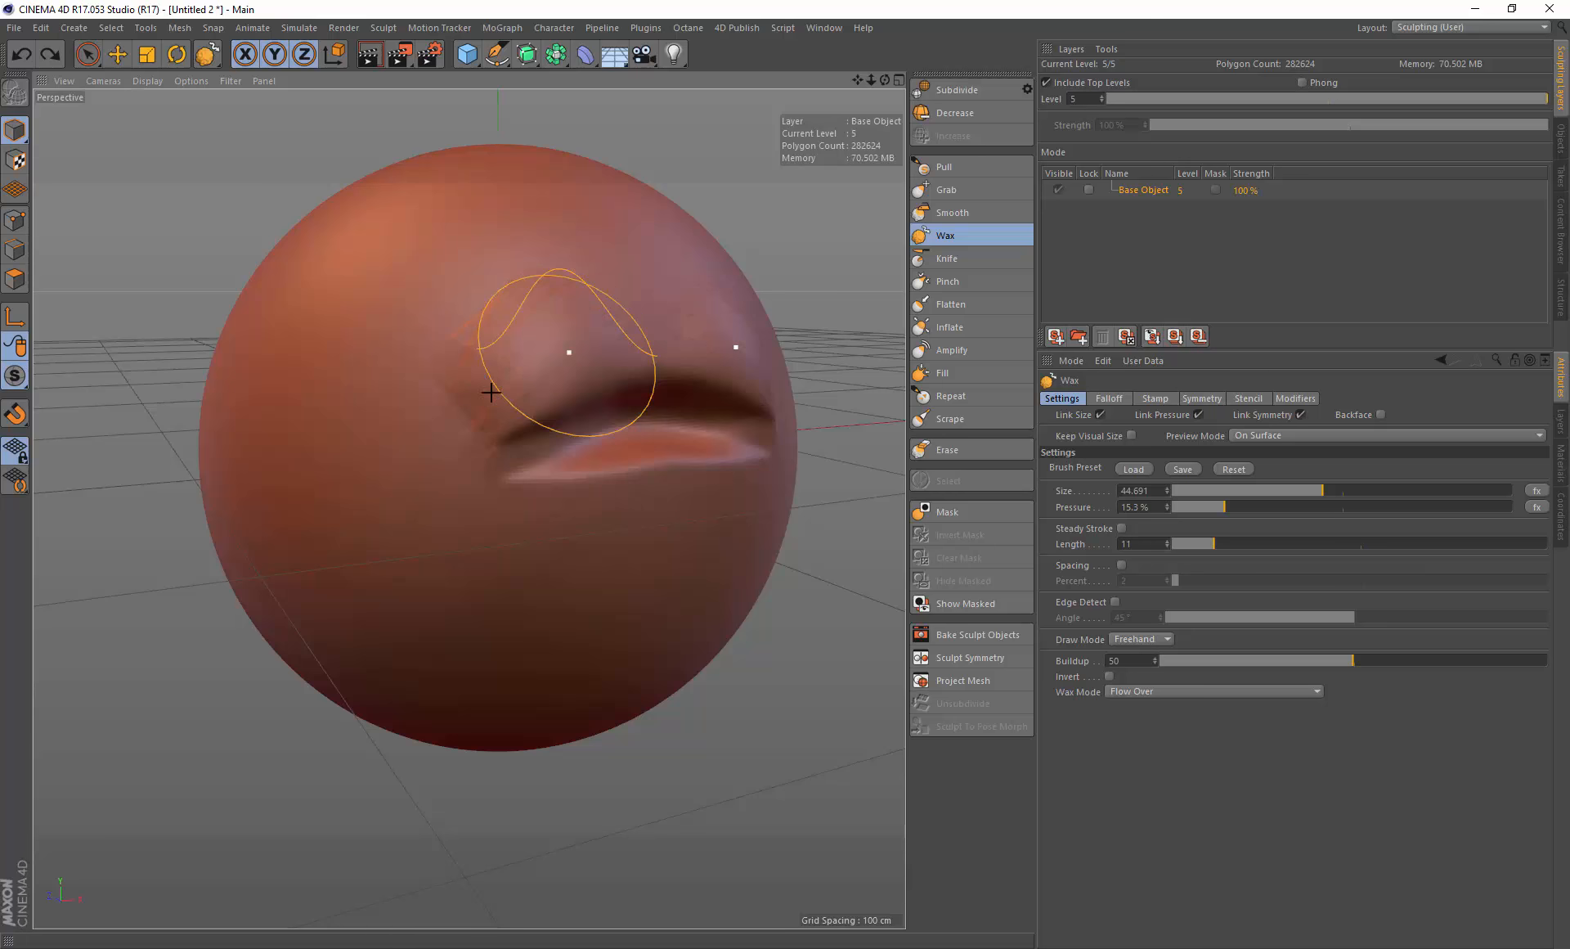
key("ctrl+y")
key("ctrl+y")
key("ctrl+y")
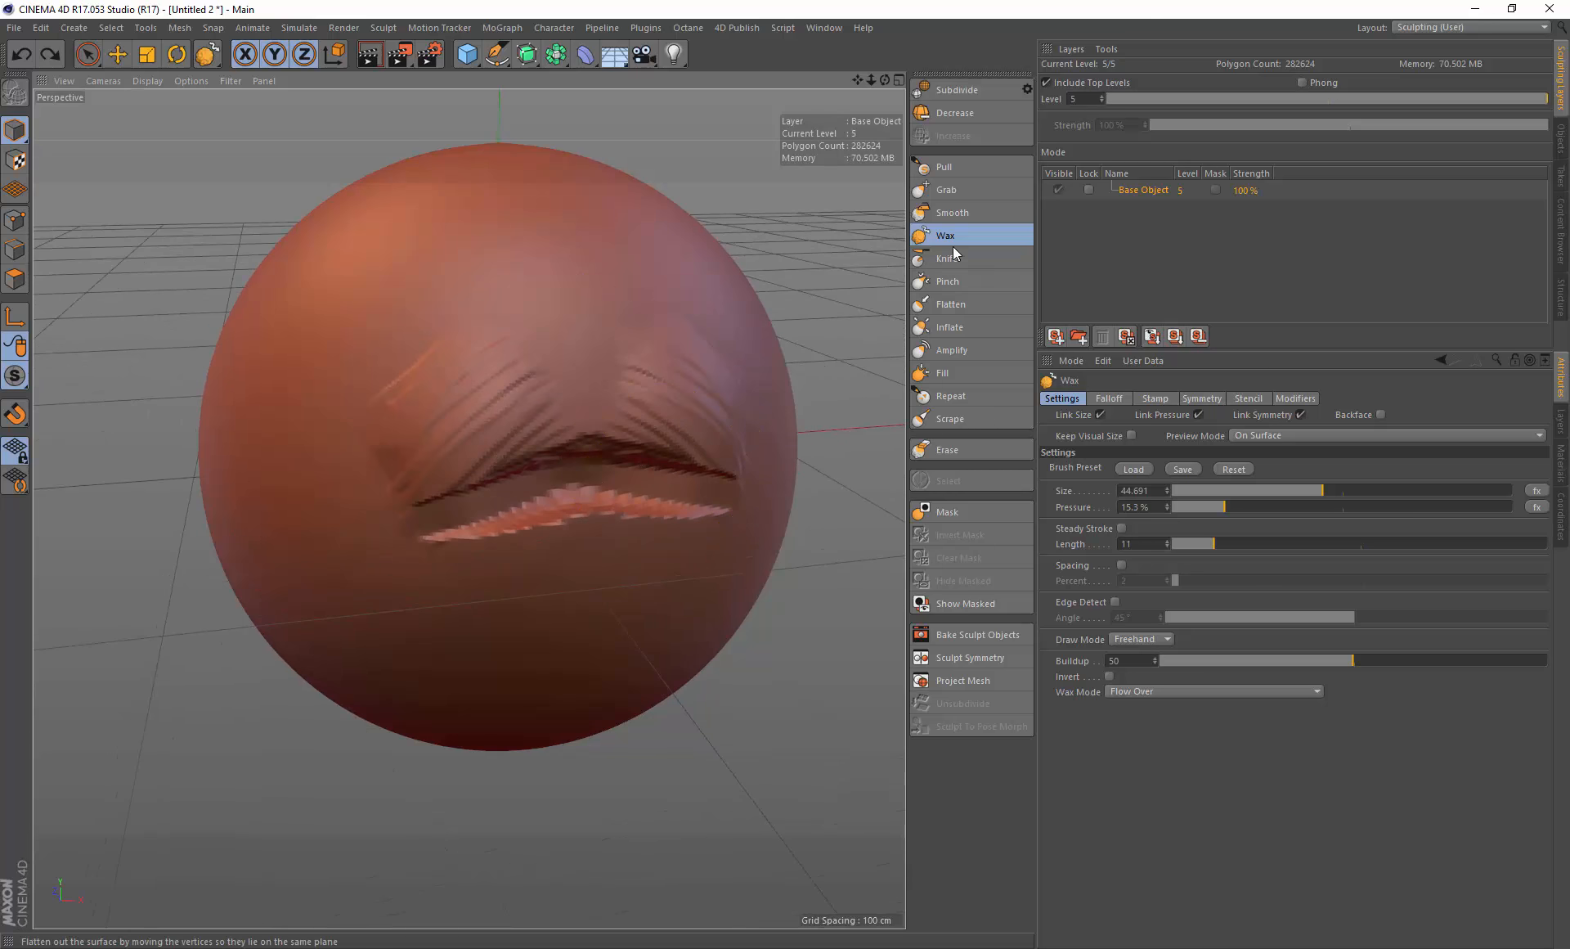
Step: Switch to the Smooth brush, set its pressure to 100% and smooth a short stroke over the lip shape
left_click(953, 213)
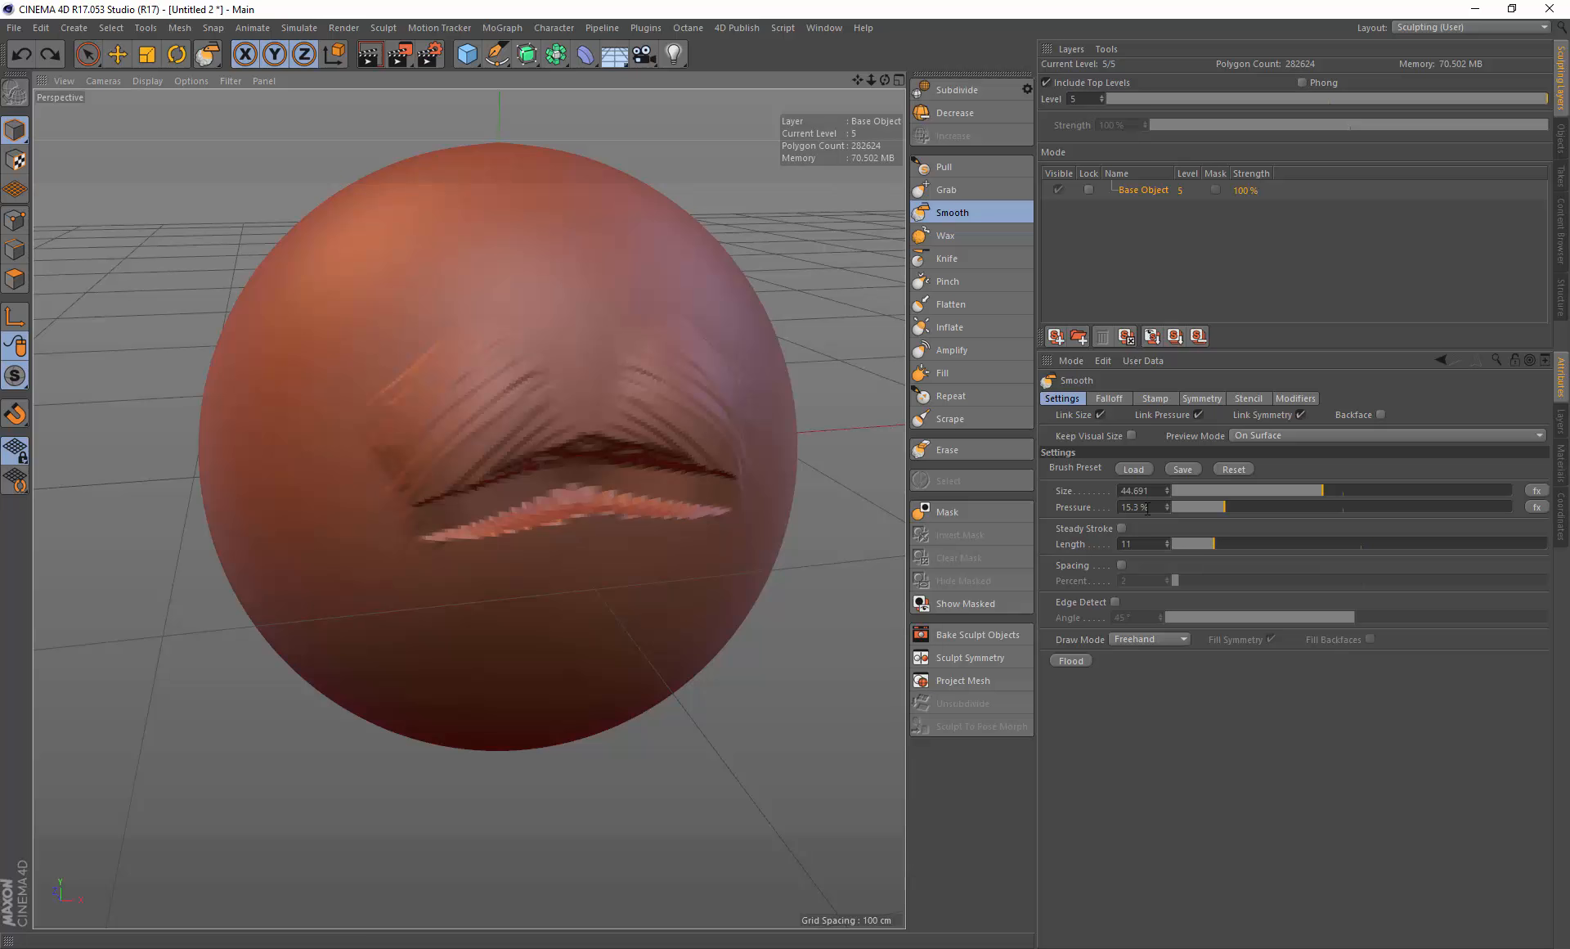
left_click_drag(1213, 507, 1512, 507)
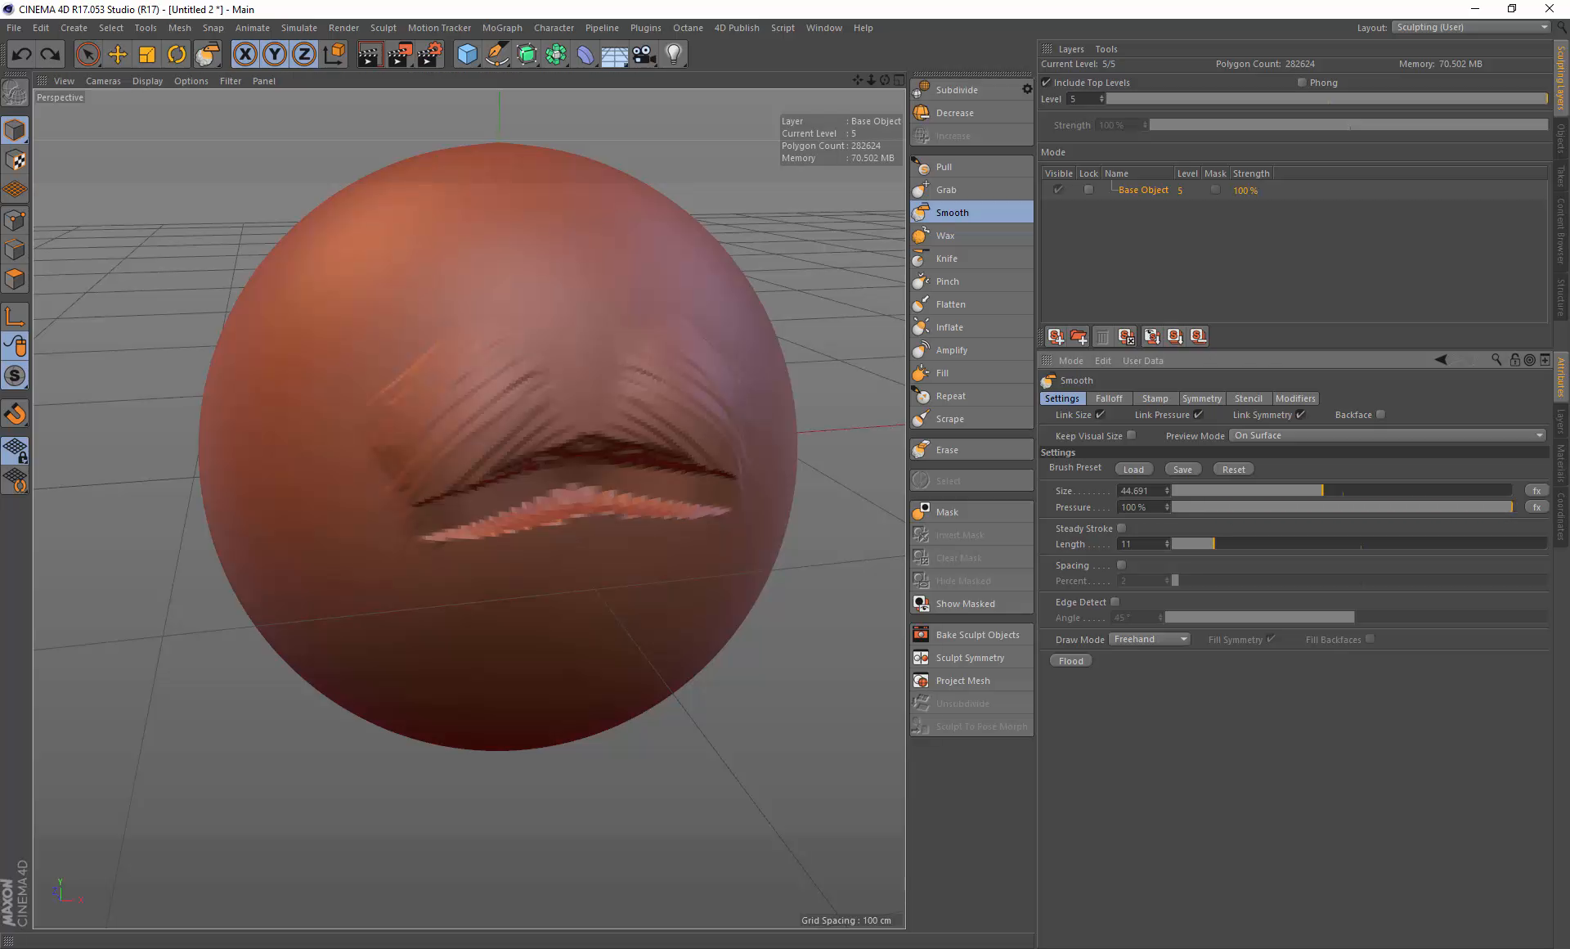
left_click_drag(602, 514, 628, 487, "alt")
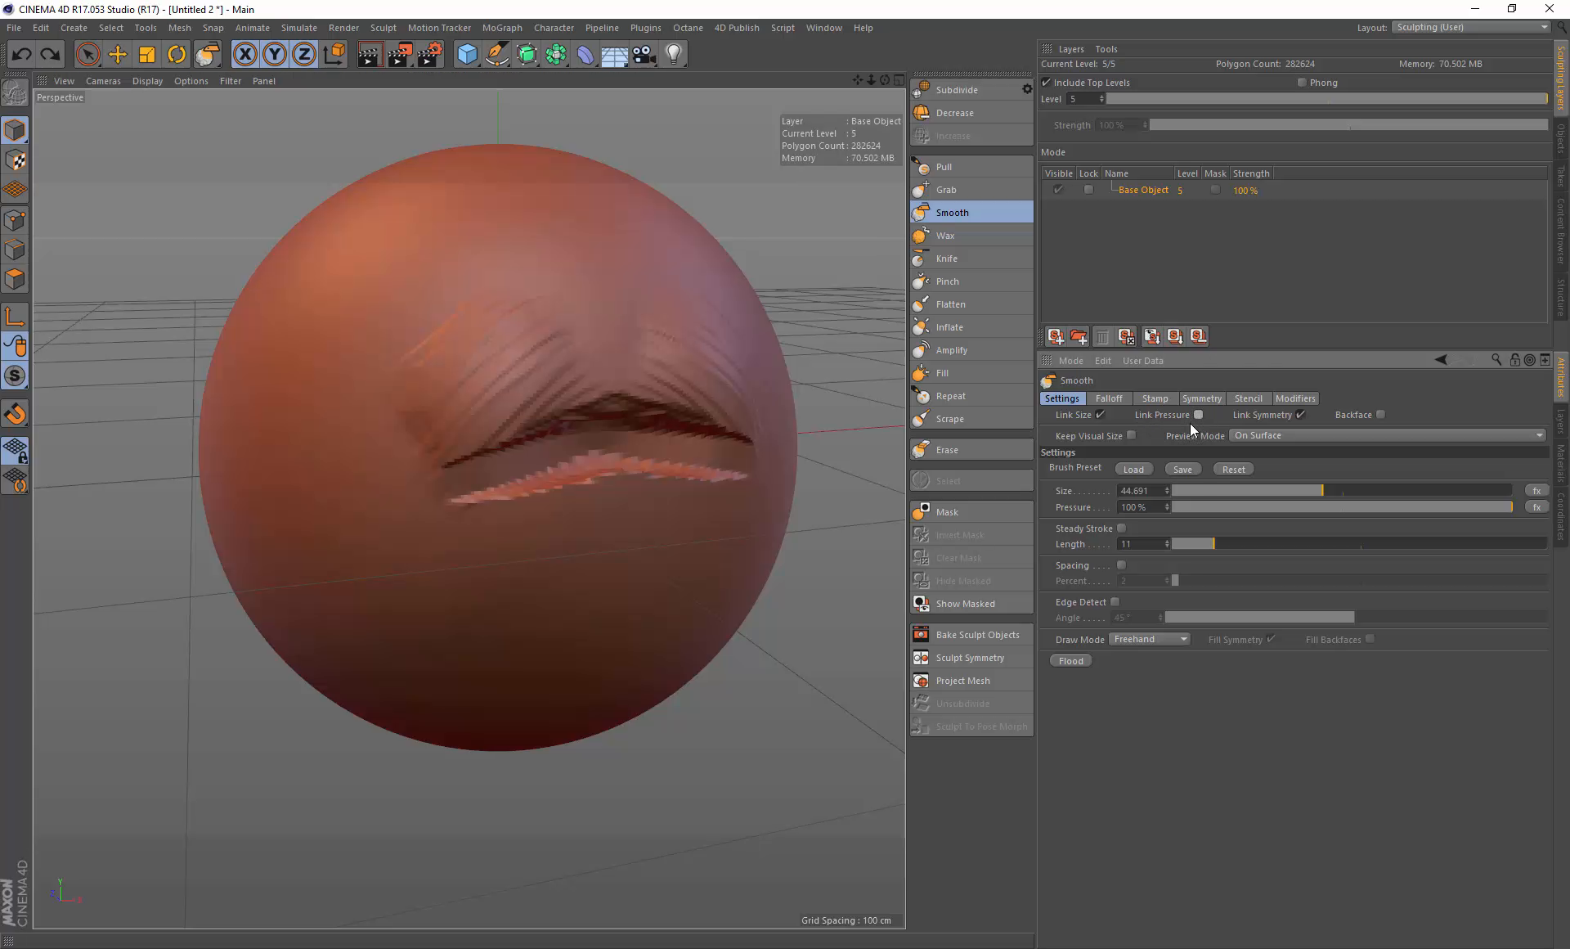
Step: Switch to the Wax brush, set its pressure to 10.3%, paint a stroke on the lower lip and undo it
left_click(963, 238)
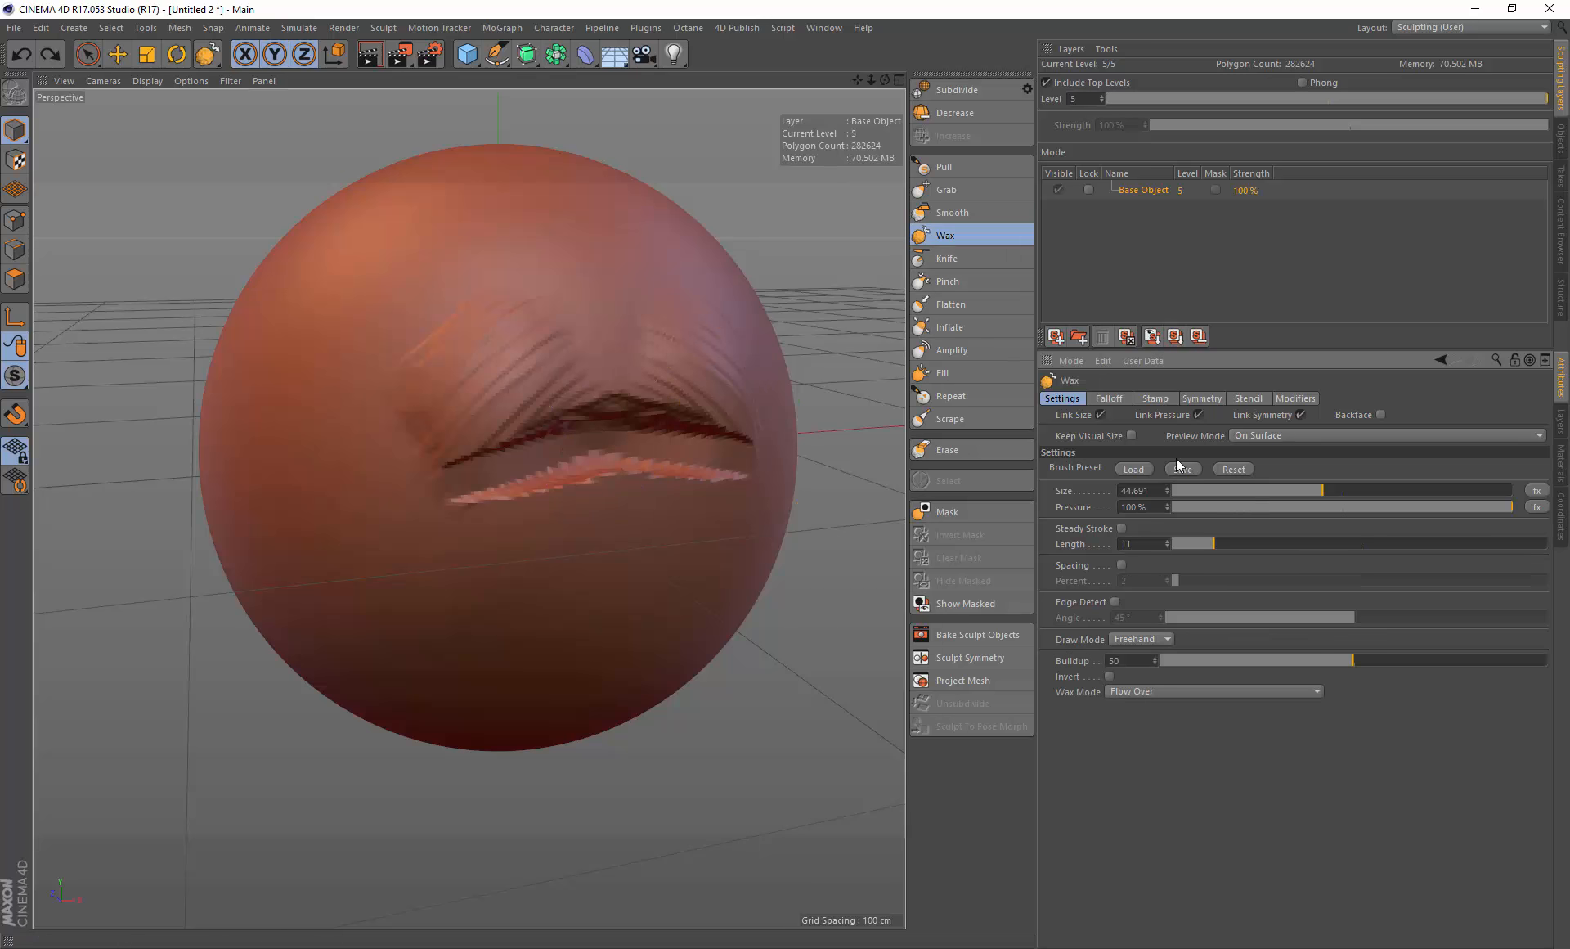
left_click(1208, 508)
mouse_move(602, 493)
left_mouse_down()
mouse_move(589, 484)
mouse_move(616, 463)
mouse_move(659, 454)
mouse_move(649, 463)
mouse_move(701, 484)
mouse_move(572, 490)
left_mouse_up()
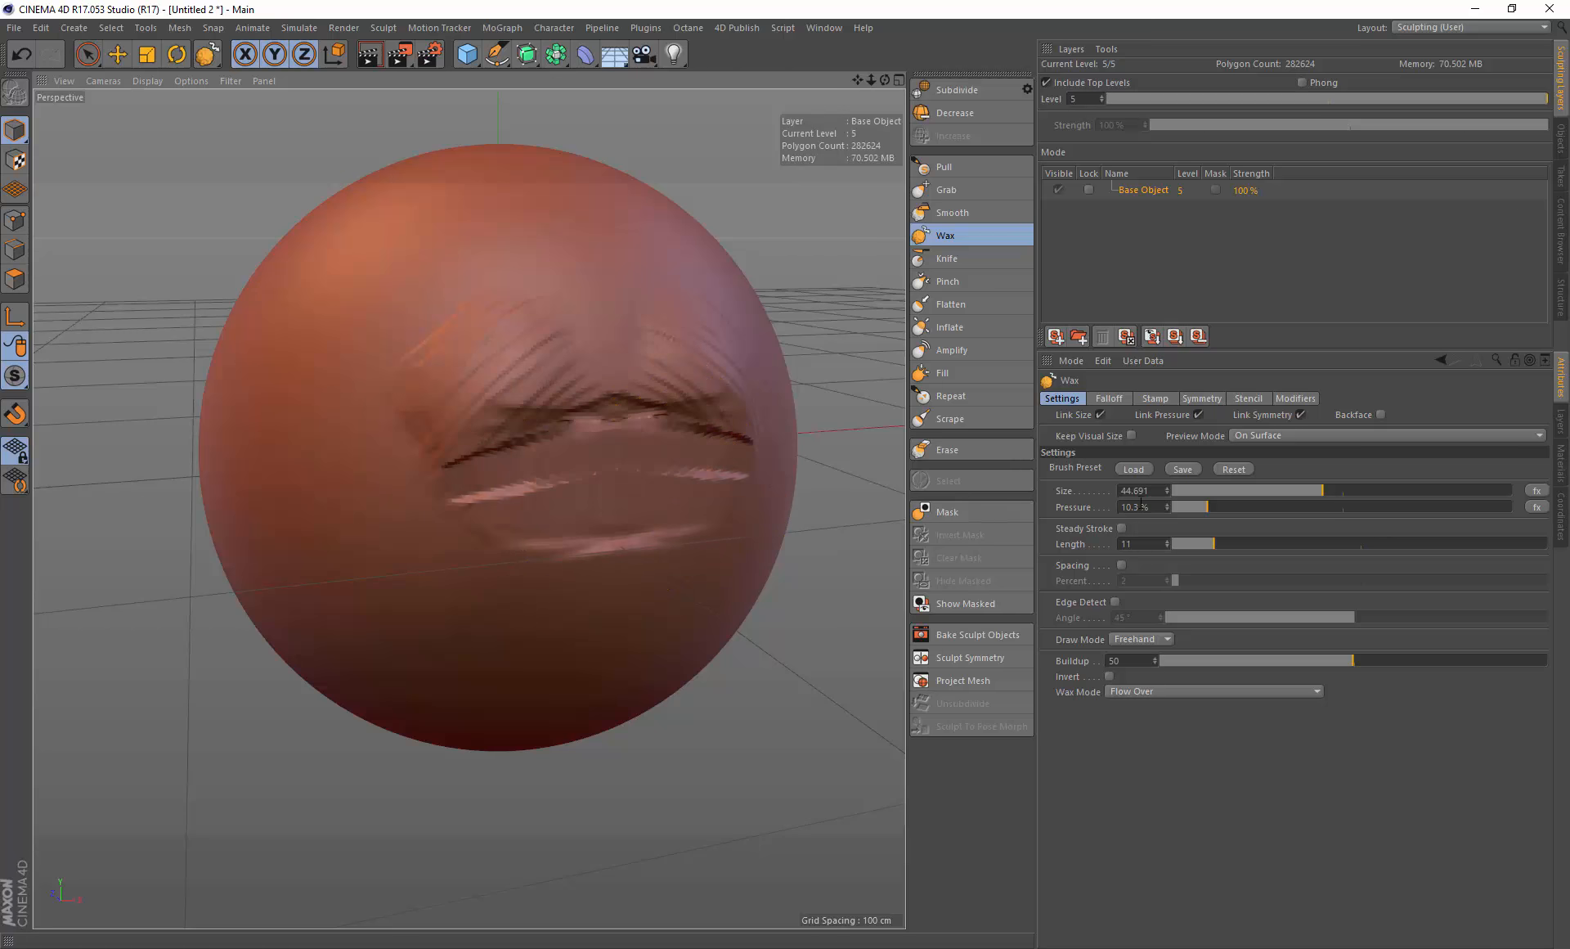
key("ctrl+z")
Step: Switch to the Smooth brush and set its pressure to 10.5%
left_click(993, 216)
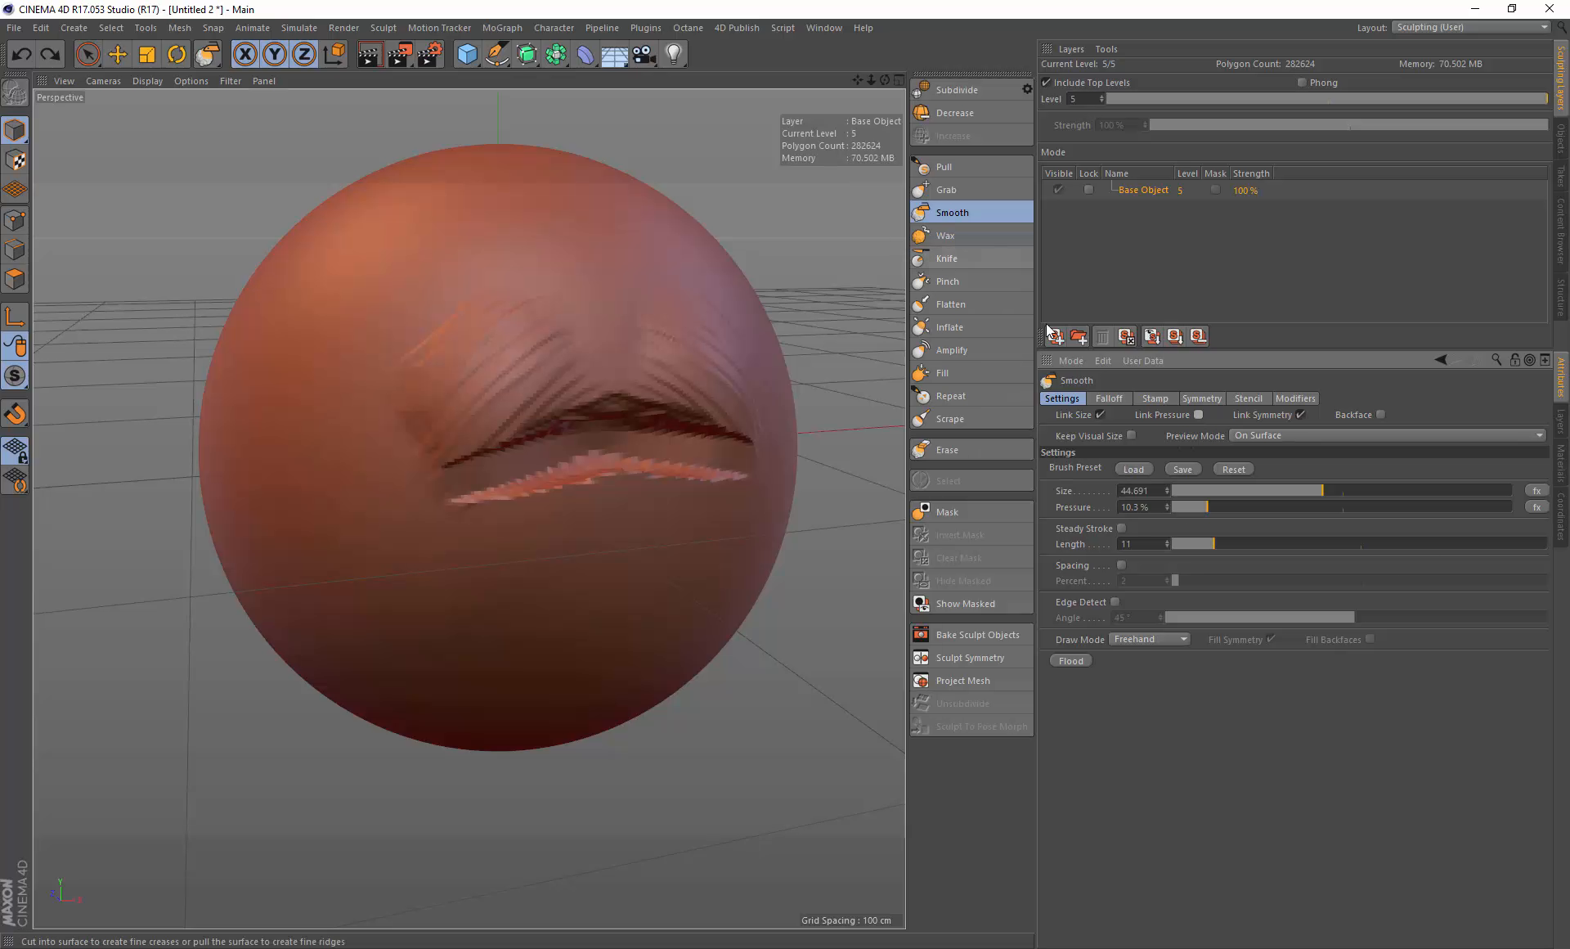
left_click(1217, 507)
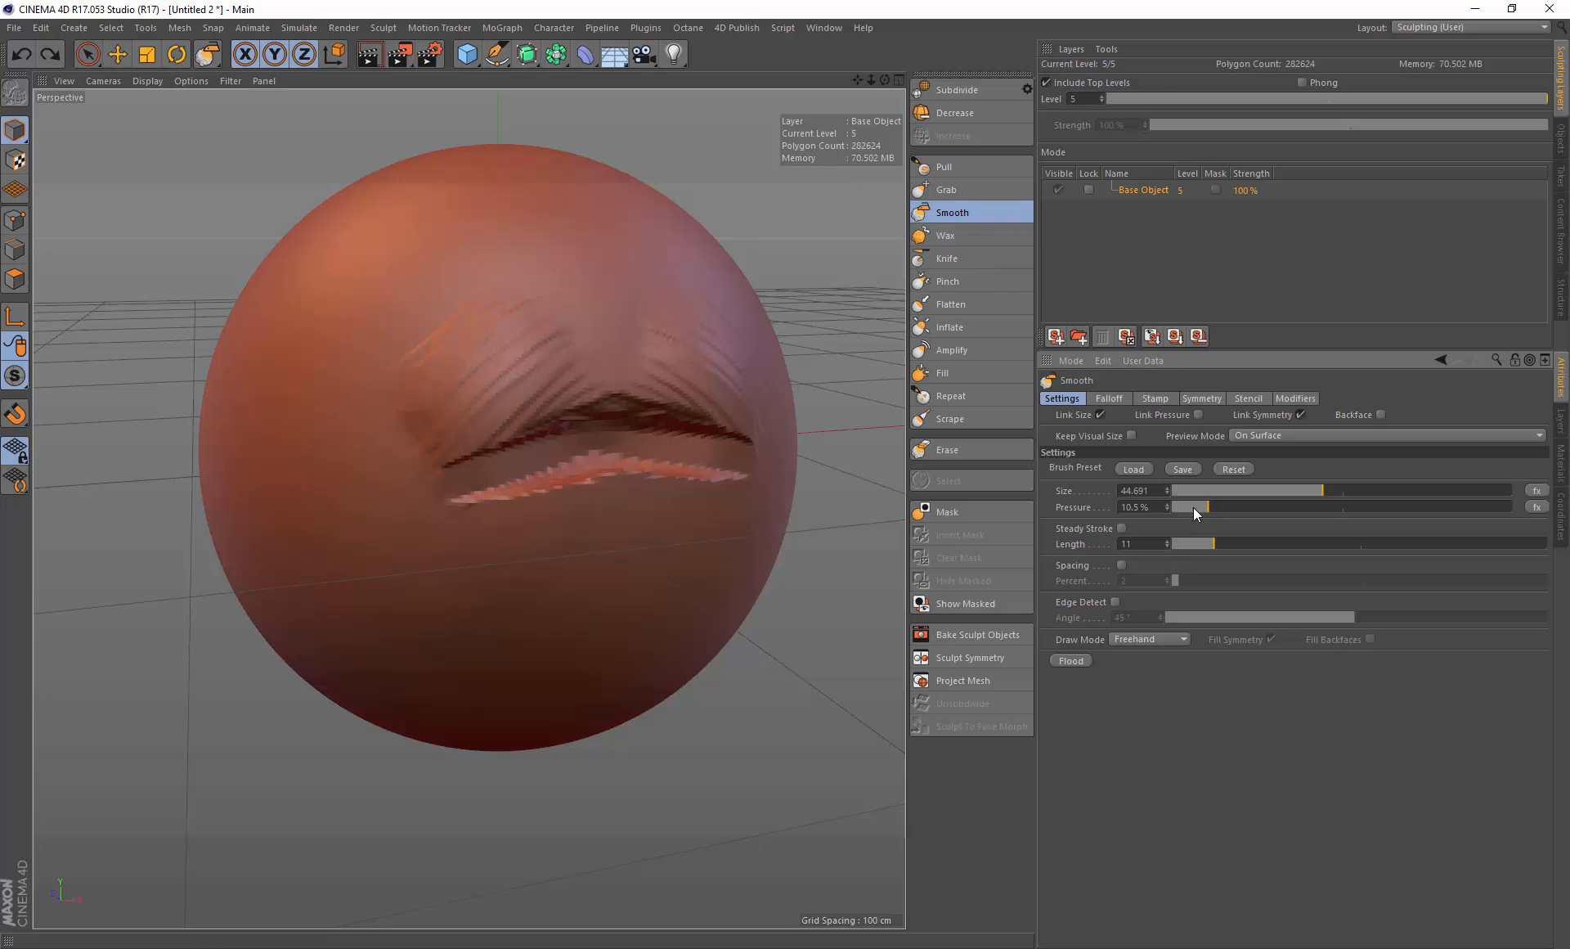
Step: Switch to the Wax brush at 100% pressure, paint two strokes on the lower lip and undo the second
left_click(970, 237)
left_click_drag(1297, 506, 1515, 509)
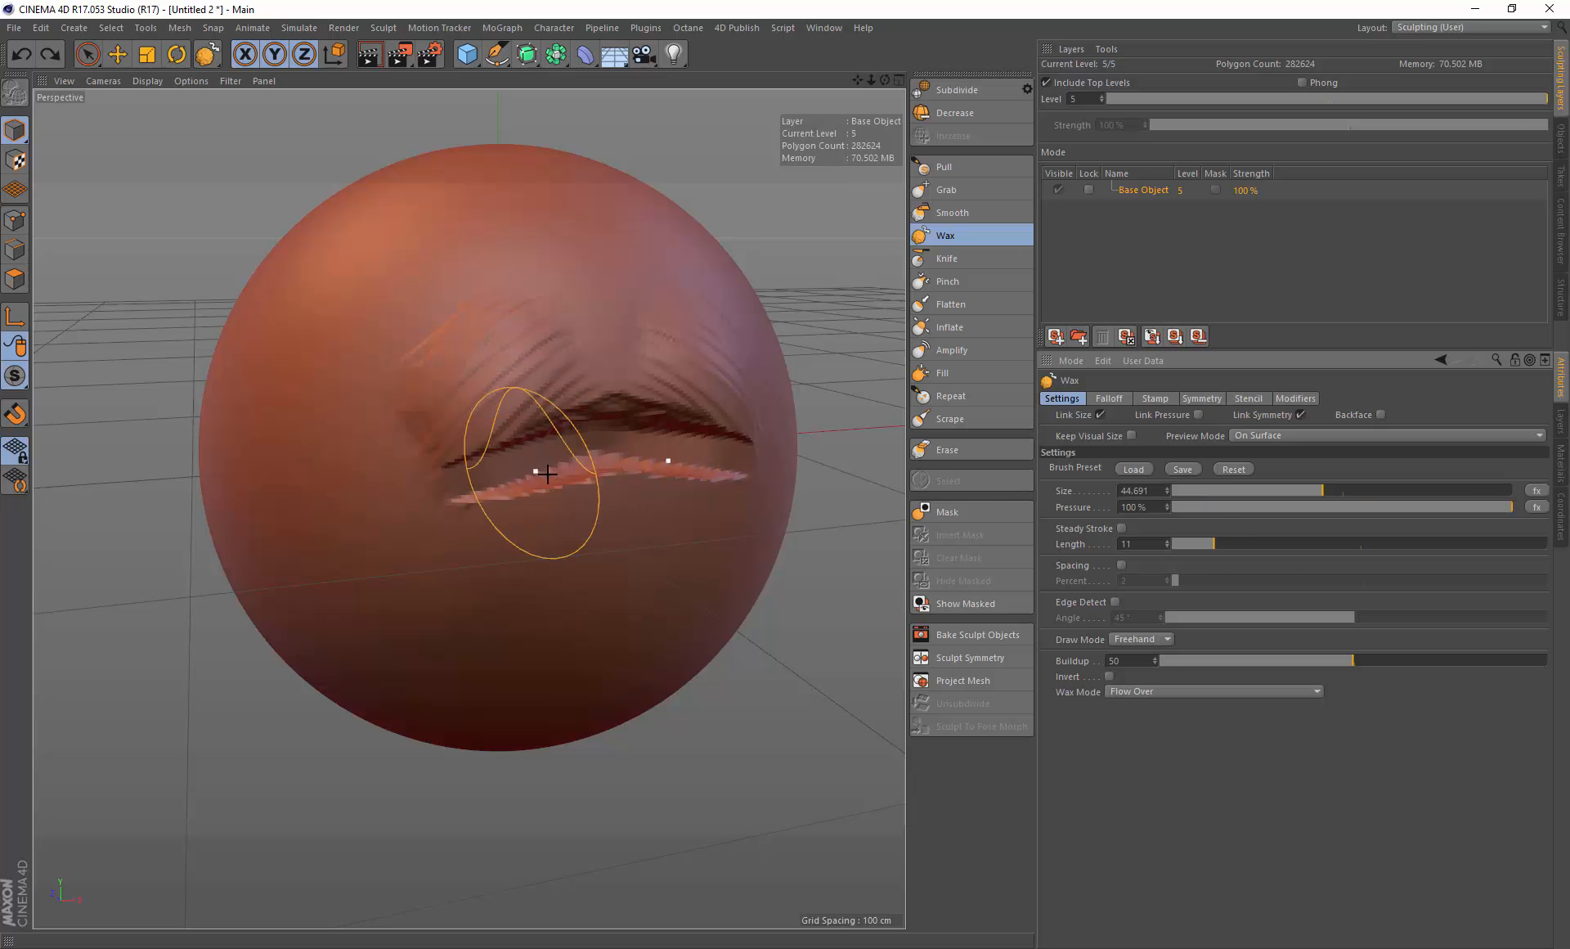
middle_click_drag(602, 486, 539, 495)
mouse_move(521, 523)
left_mouse_down()
mouse_move(561, 489)
mouse_move(513, 576)
left_mouse_up()
key("ctrl+z")
Step: Resize the Wax brush to 19.759 and paint a stroke along the lower lip
mouse_move(591, 531)
left_mouse_down()
mouse_move(511, 593)
mouse_move(473, 587)
left_mouse_up()
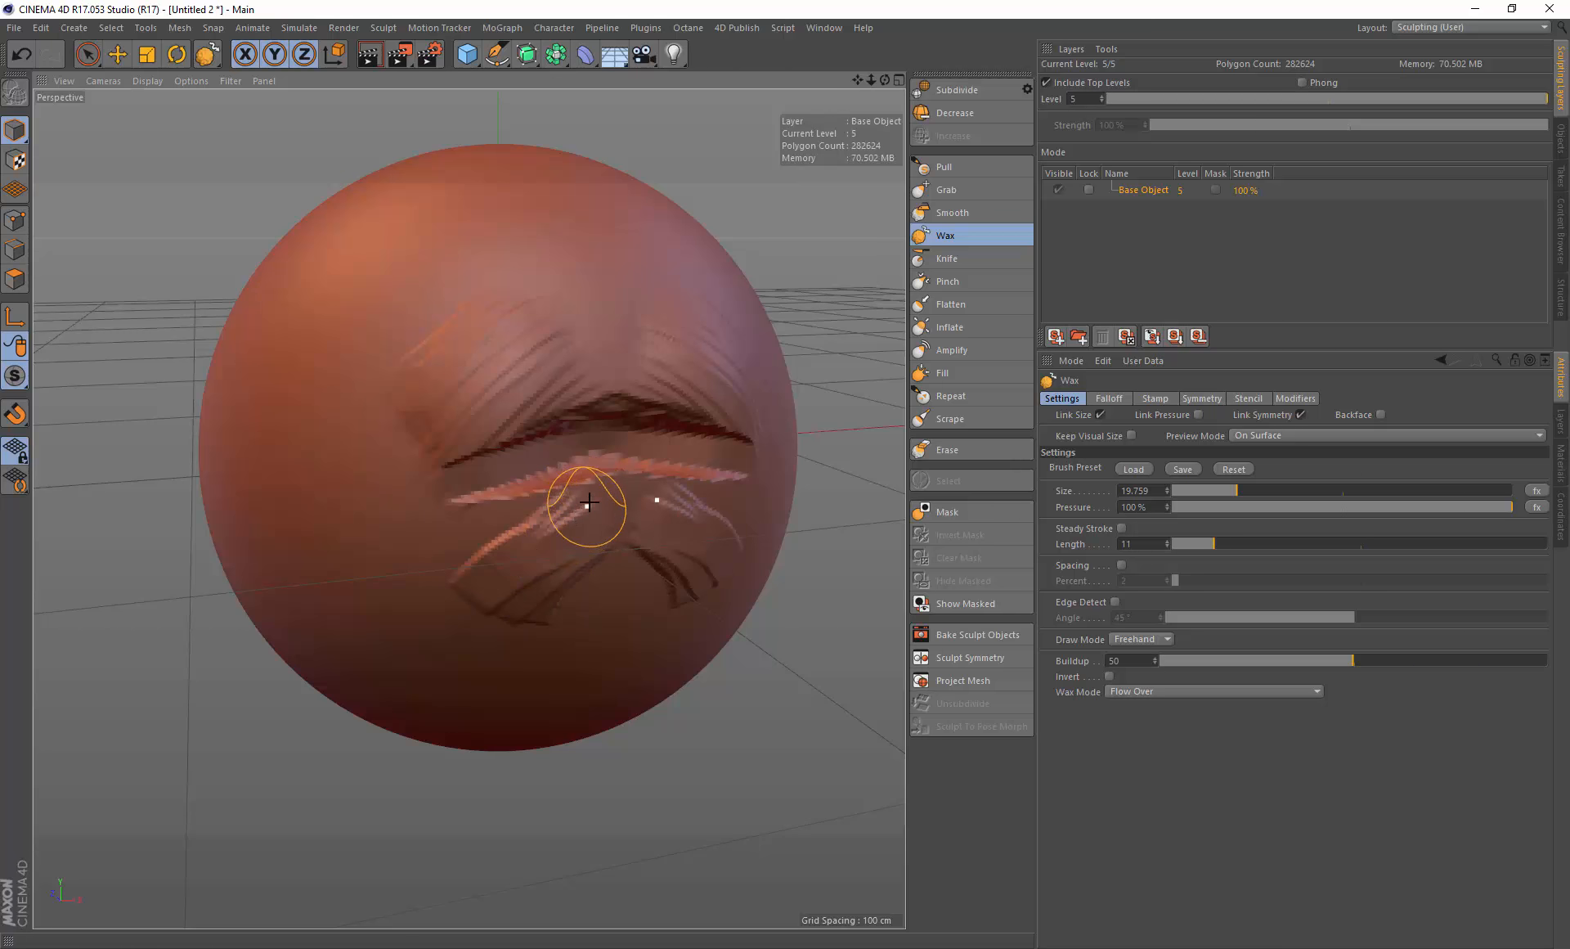
left_click_drag(601, 476, 527, 488)
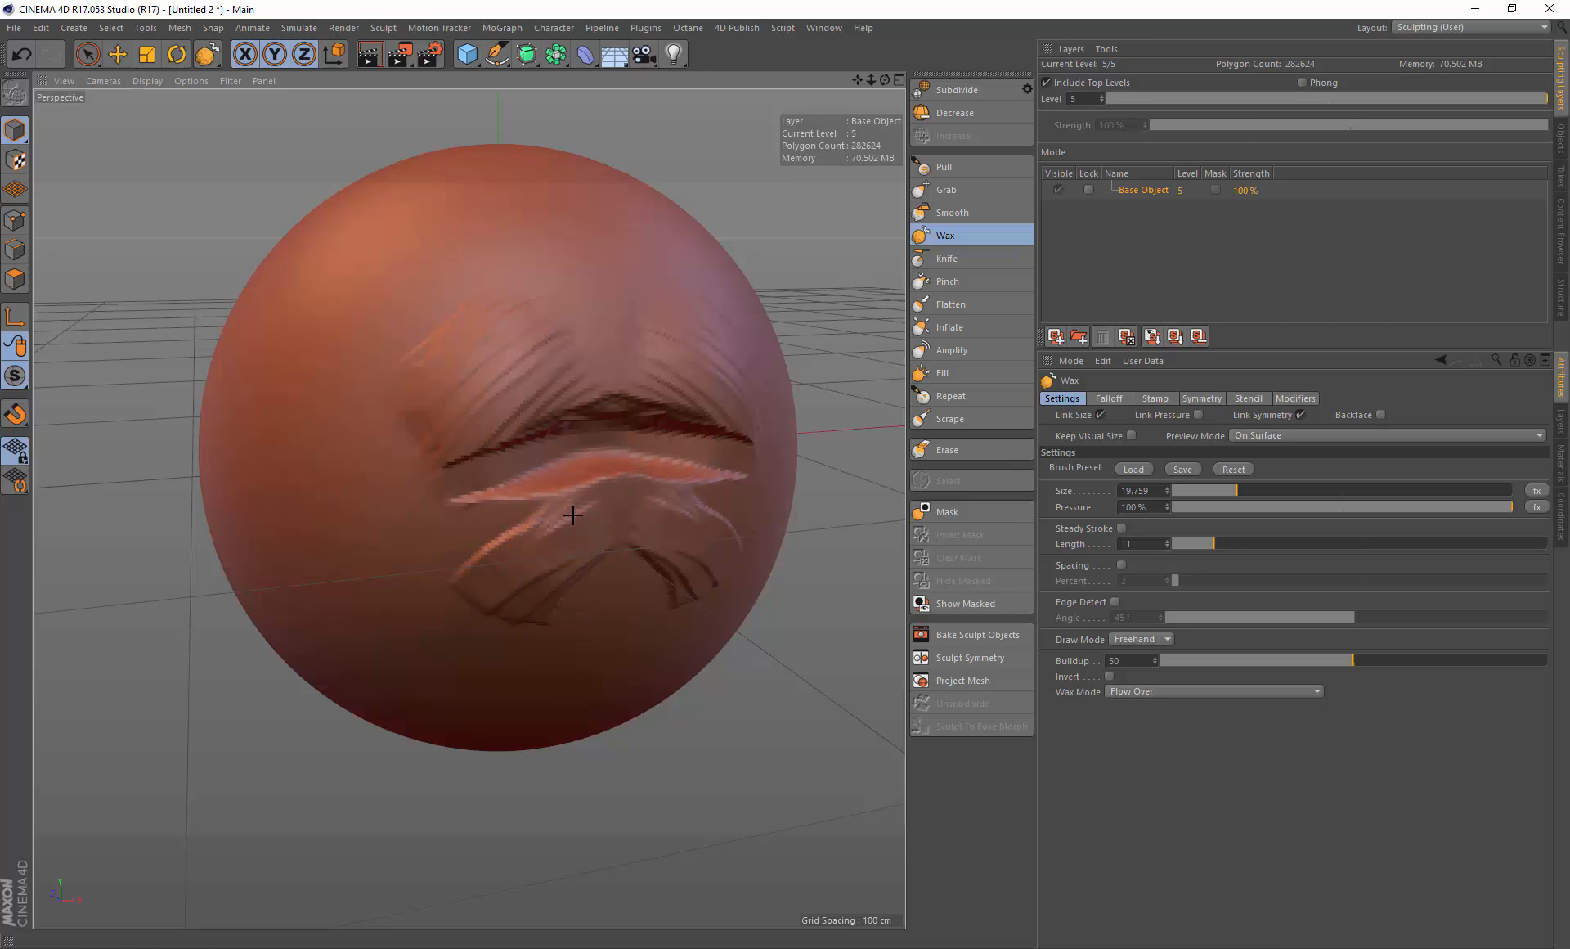
Step: Undo the last Wax stroke and set the Smooth brush pressure to 100%
left_click(950, 212)
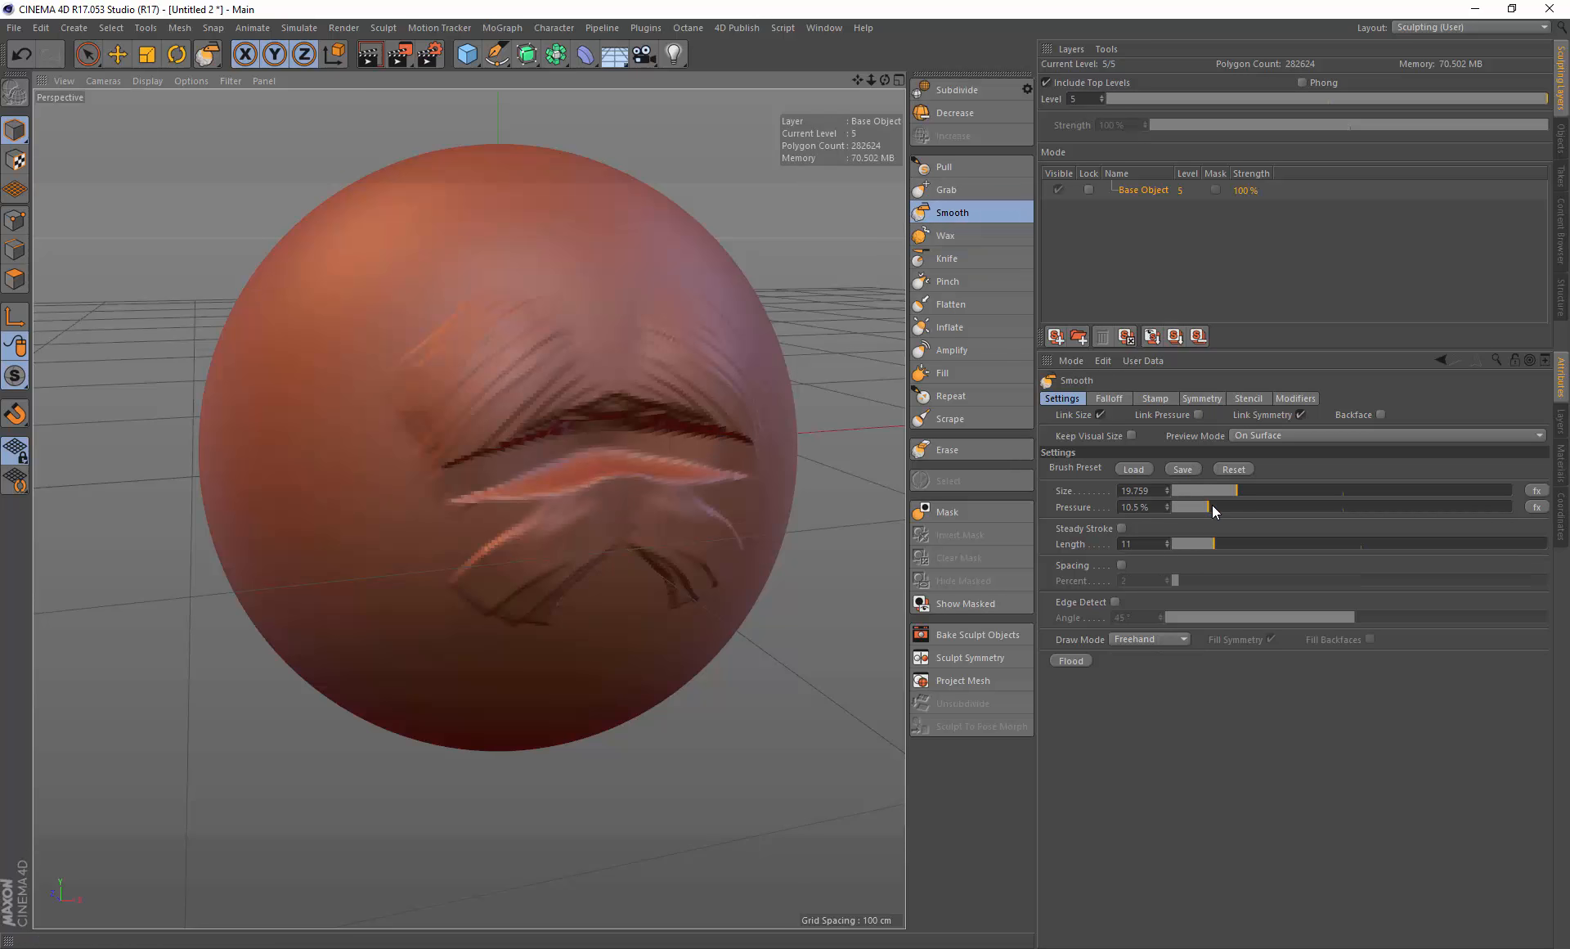
key("ctrl+z")
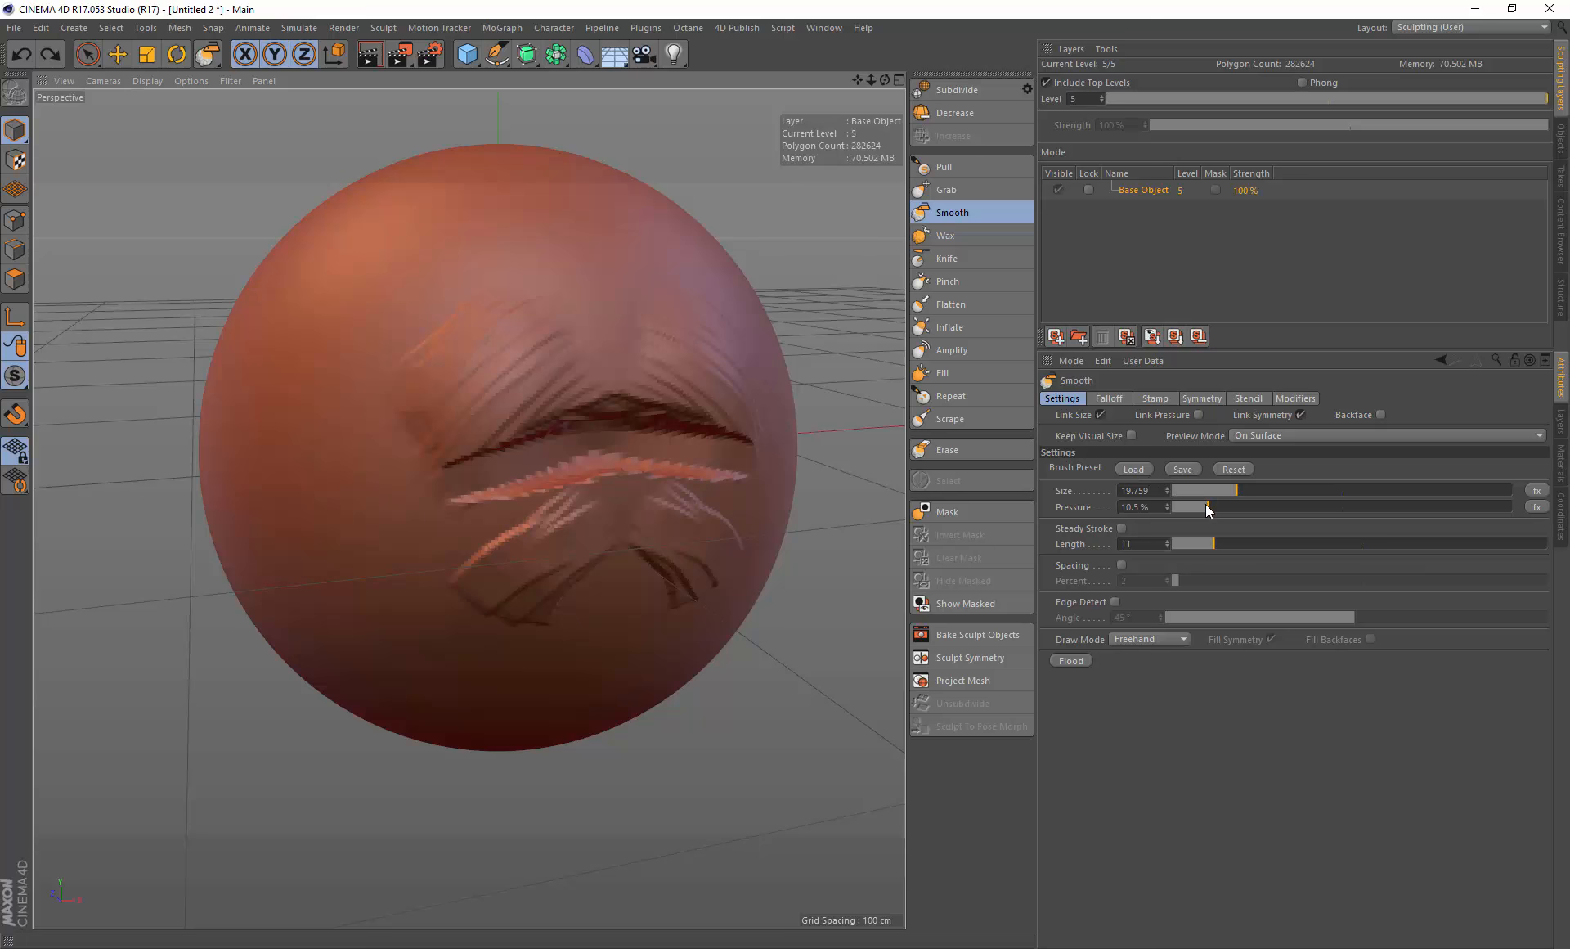
left_click_drag(1206, 506, 1513, 506)
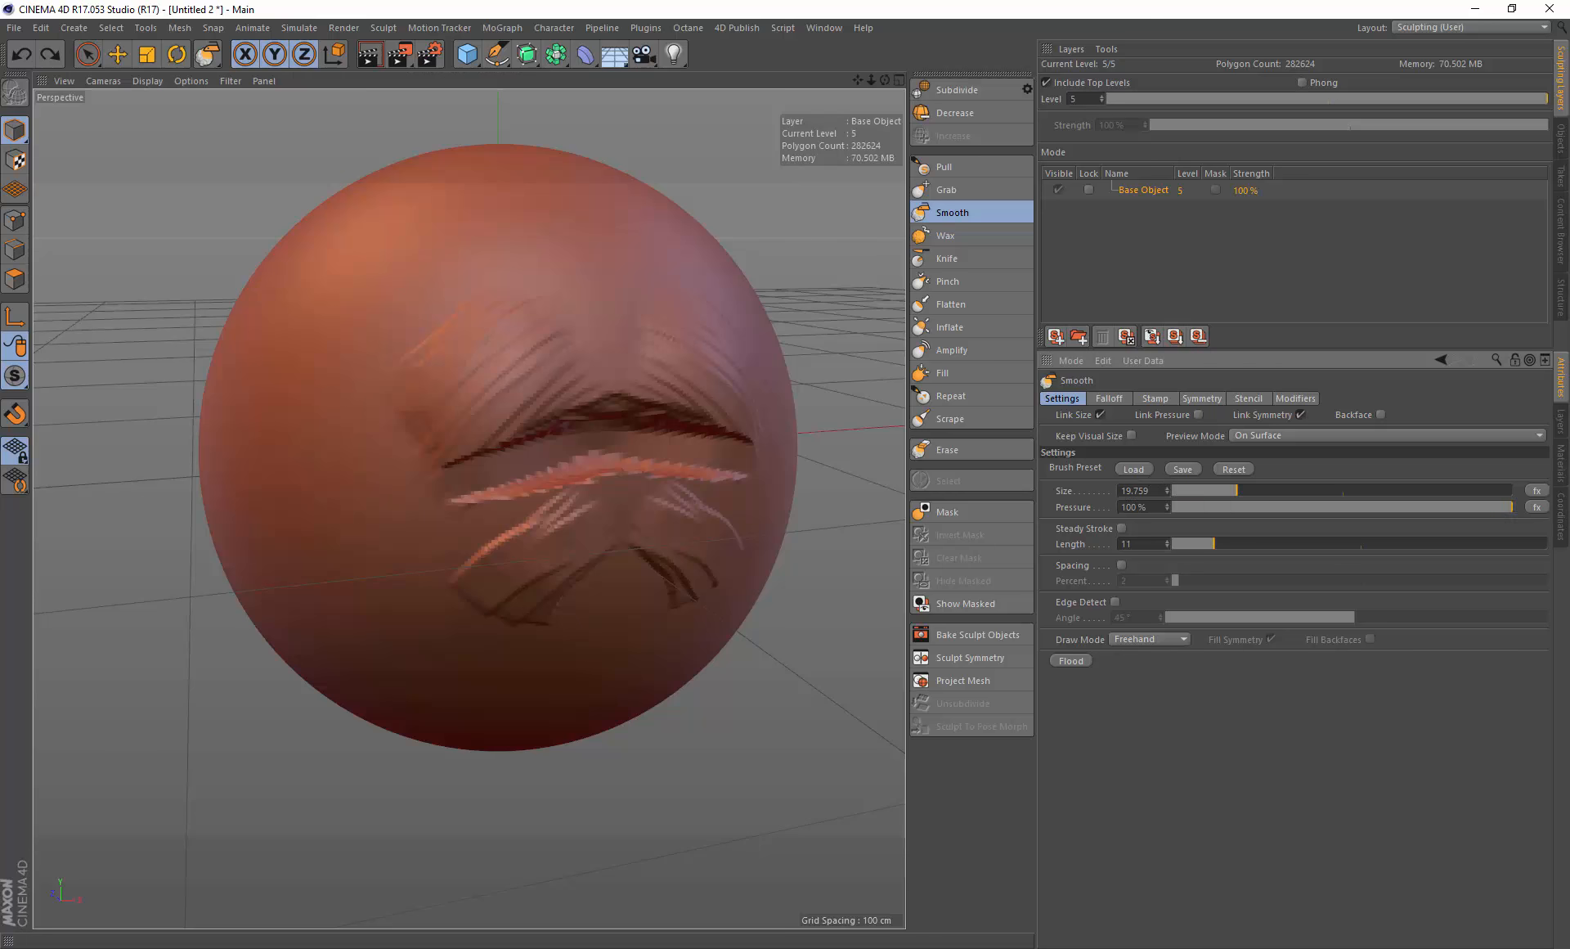
Step: Switch to the Wax brush, resize it to 34.384, paint a stroke on the lower lip and undo it
left_click(955, 238)
middle_click_drag(544, 491, 588, 489)
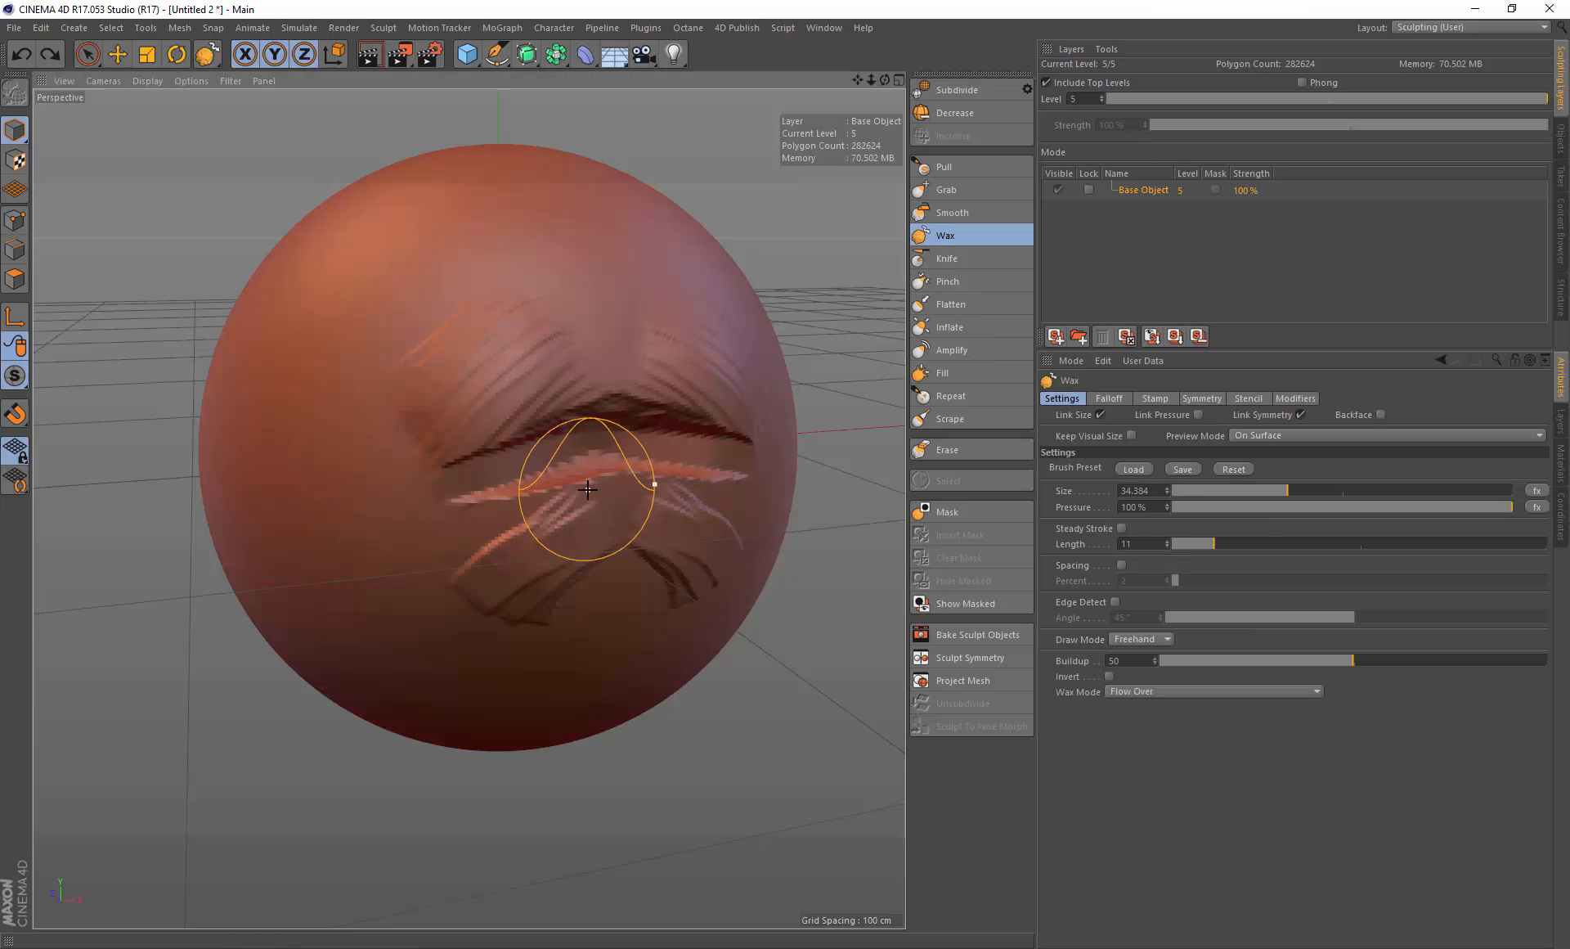
mouse_move(588, 490)
left_mouse_down()
mouse_move(589, 467)
mouse_move(652, 477)
mouse_move(610, 517)
mouse_move(588, 492)
left_mouse_up()
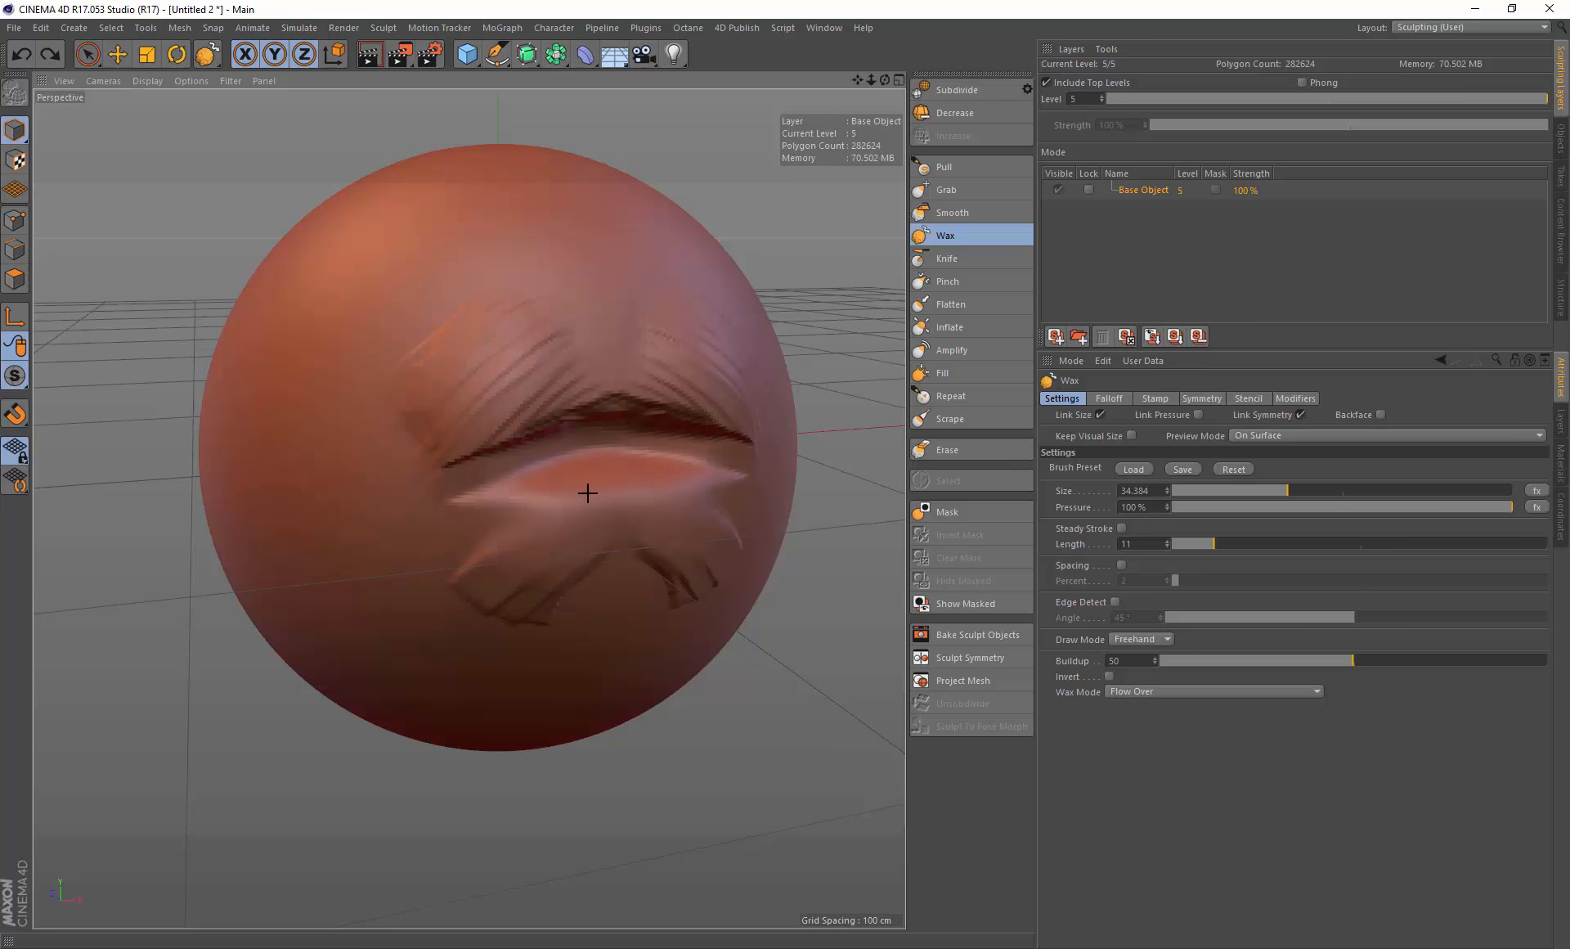
key("ctrl+z")
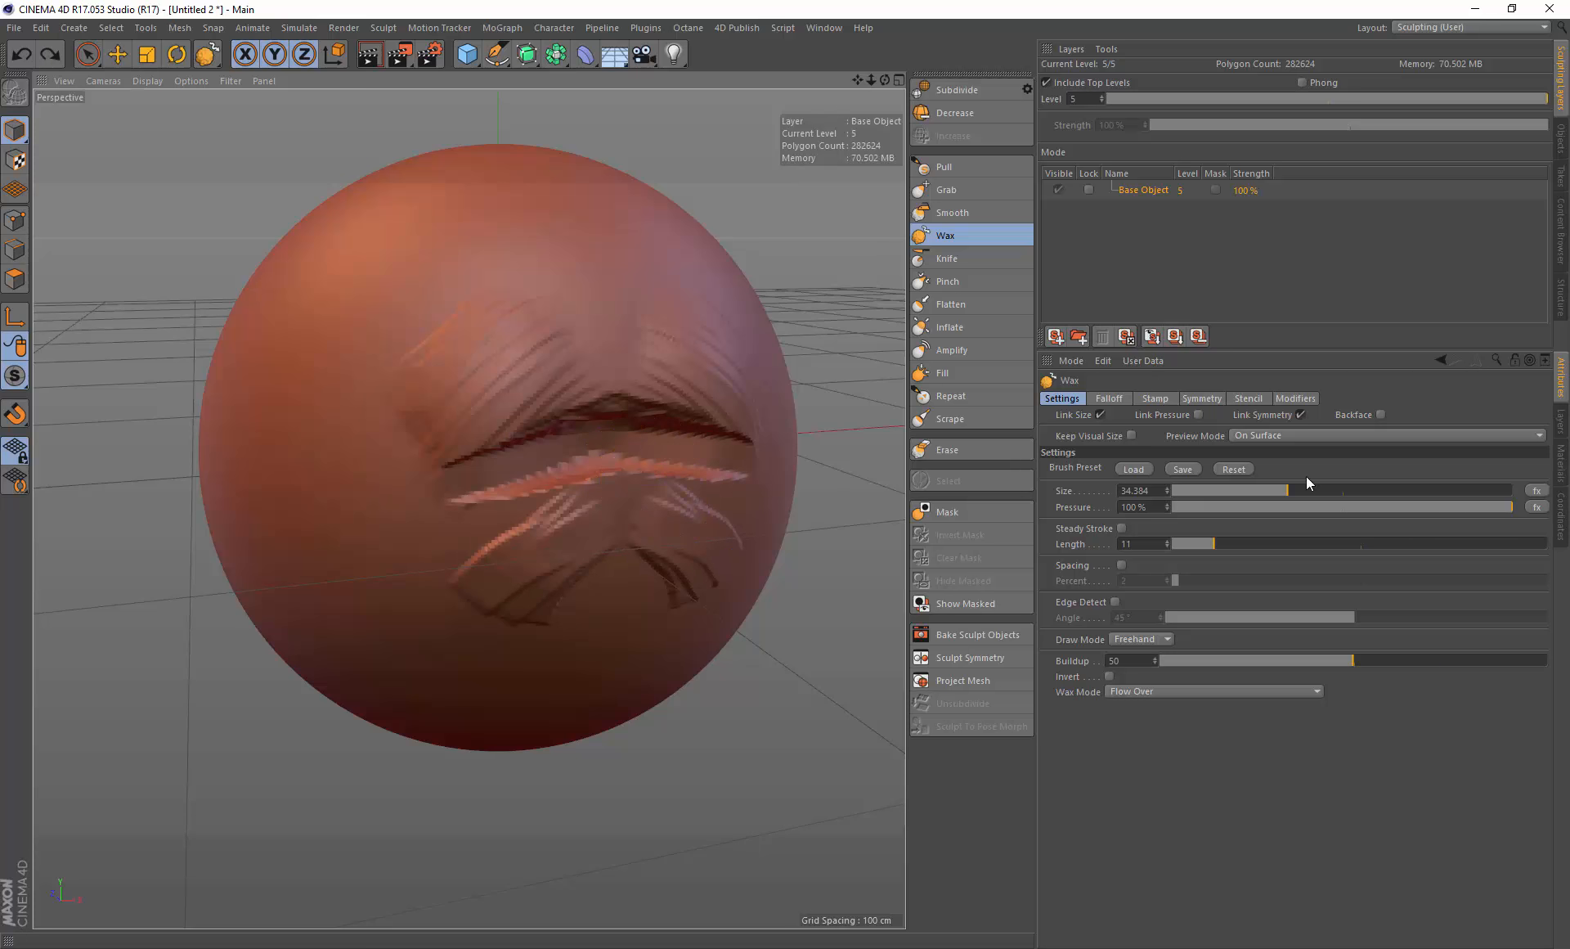
Step: Switch to the Smooth brush and set its pressure to 7.6%
left_click(996, 212)
left_click_drag(1217, 507, 1199, 507)
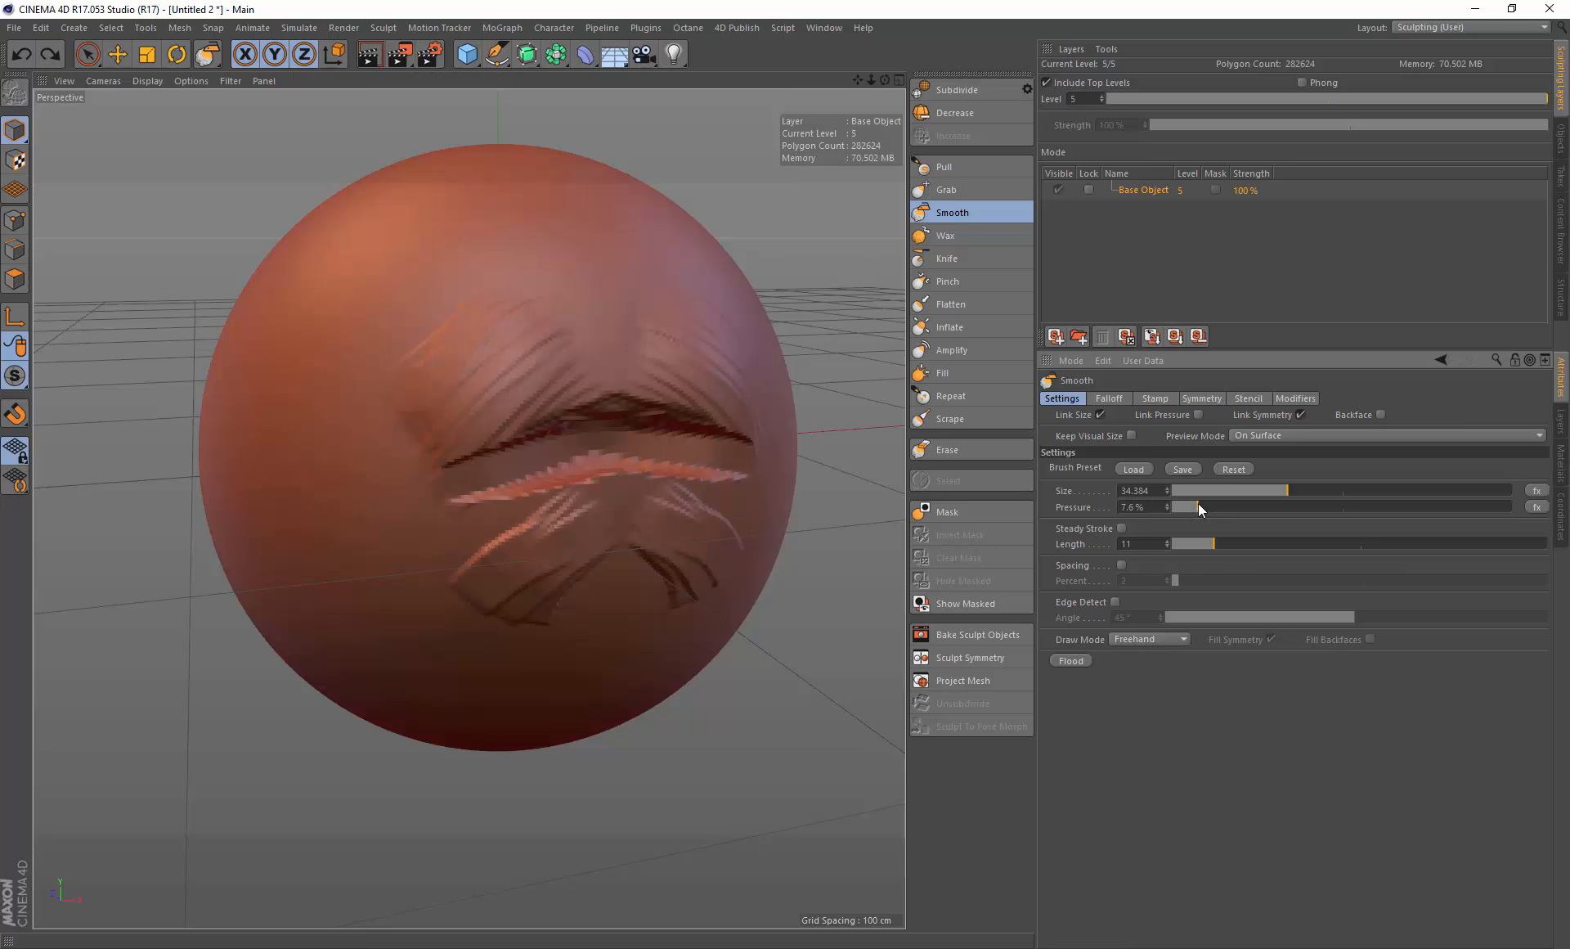
Step: Switch to the Wax brush and paint two strokes over the lower lip
left_click(955, 235)
mouse_move(524, 494)
left_mouse_down()
mouse_move(508, 480)
mouse_move(580, 529)
mouse_move(547, 588)
left_mouse_up()
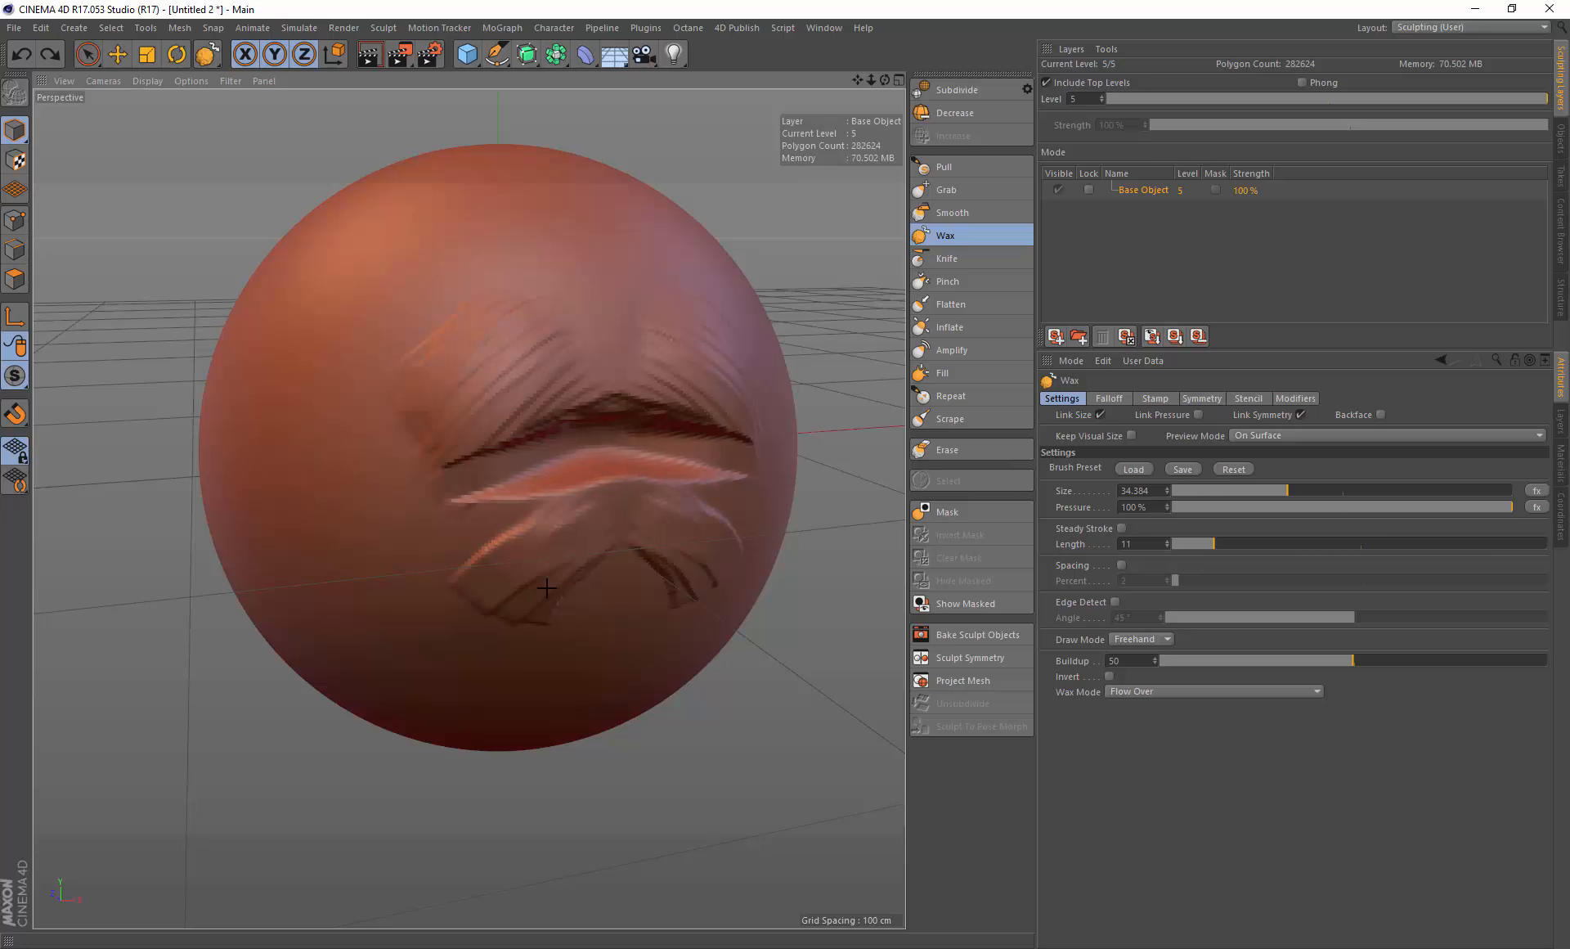
left_click_drag(659, 544, 525, 481)
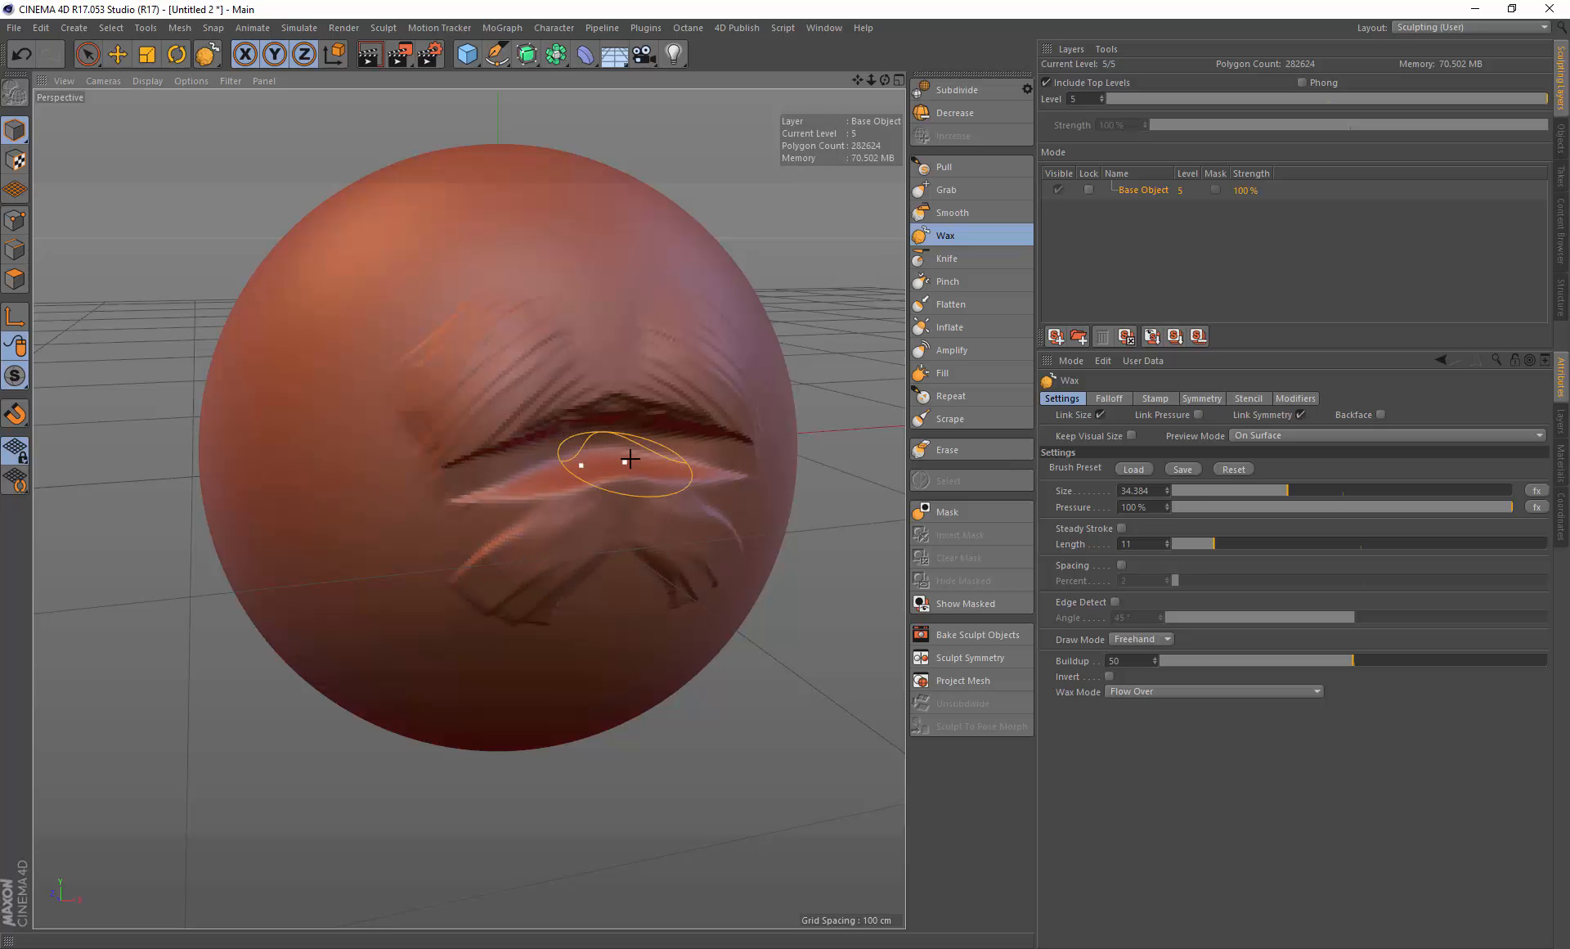
Step: Smooth a stroke along the upper lip with the Smooth brush and undo it
left_click(954, 212)
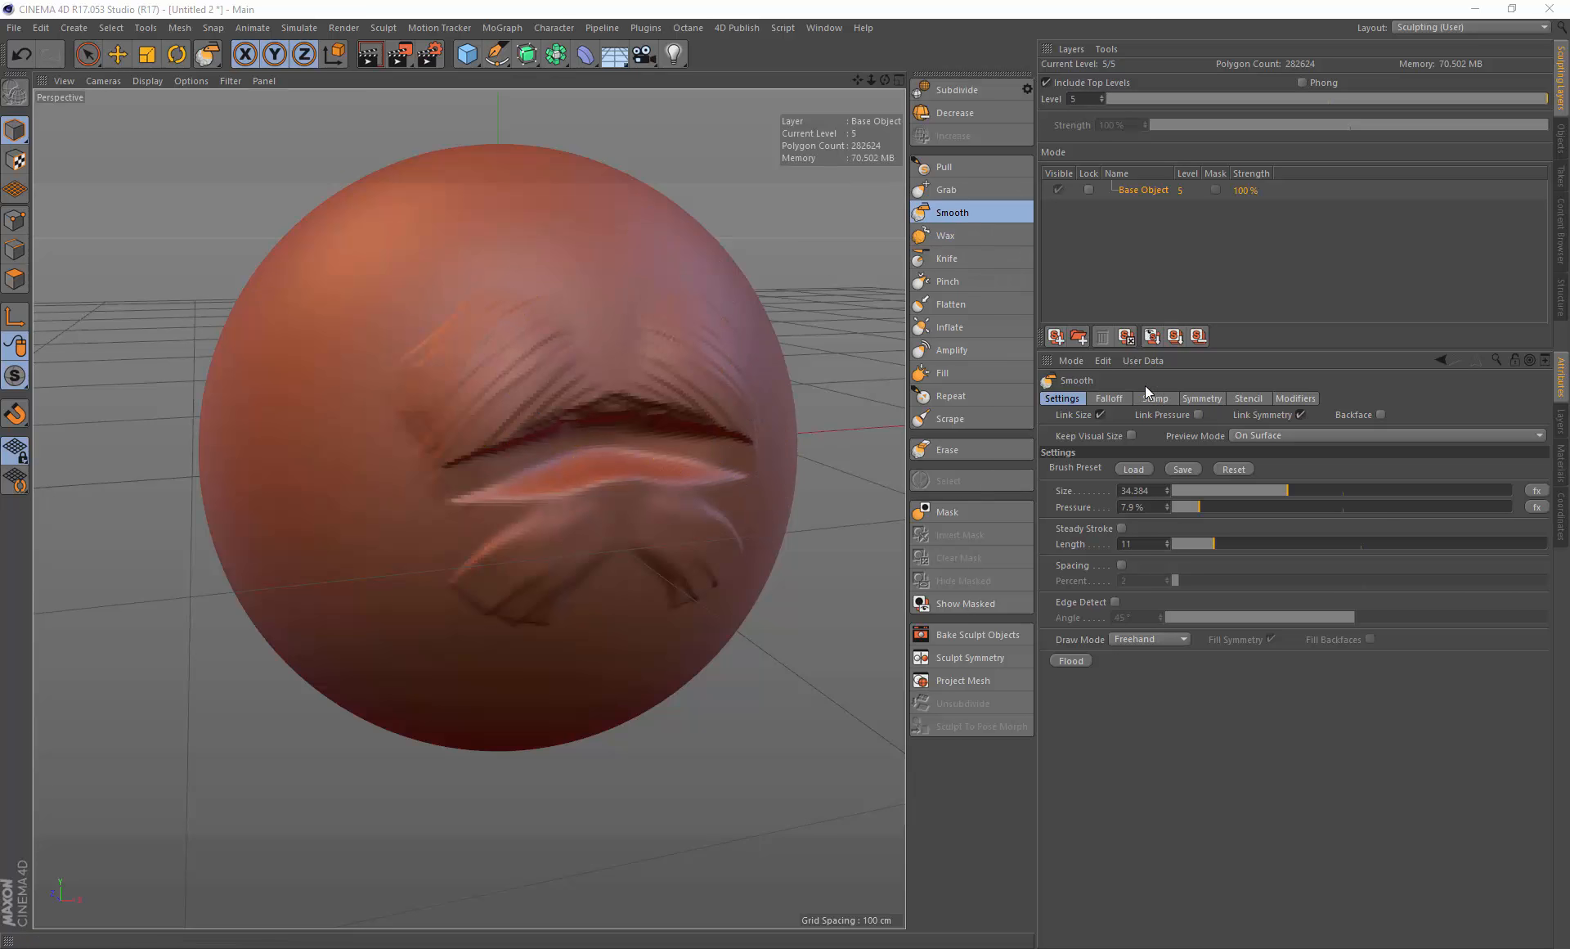
mouse_move(556, 409)
left_mouse_down()
mouse_move(590, 396)
mouse_move(447, 335)
mouse_move(655, 450)
left_mouse_up()
key("ctrl+z")
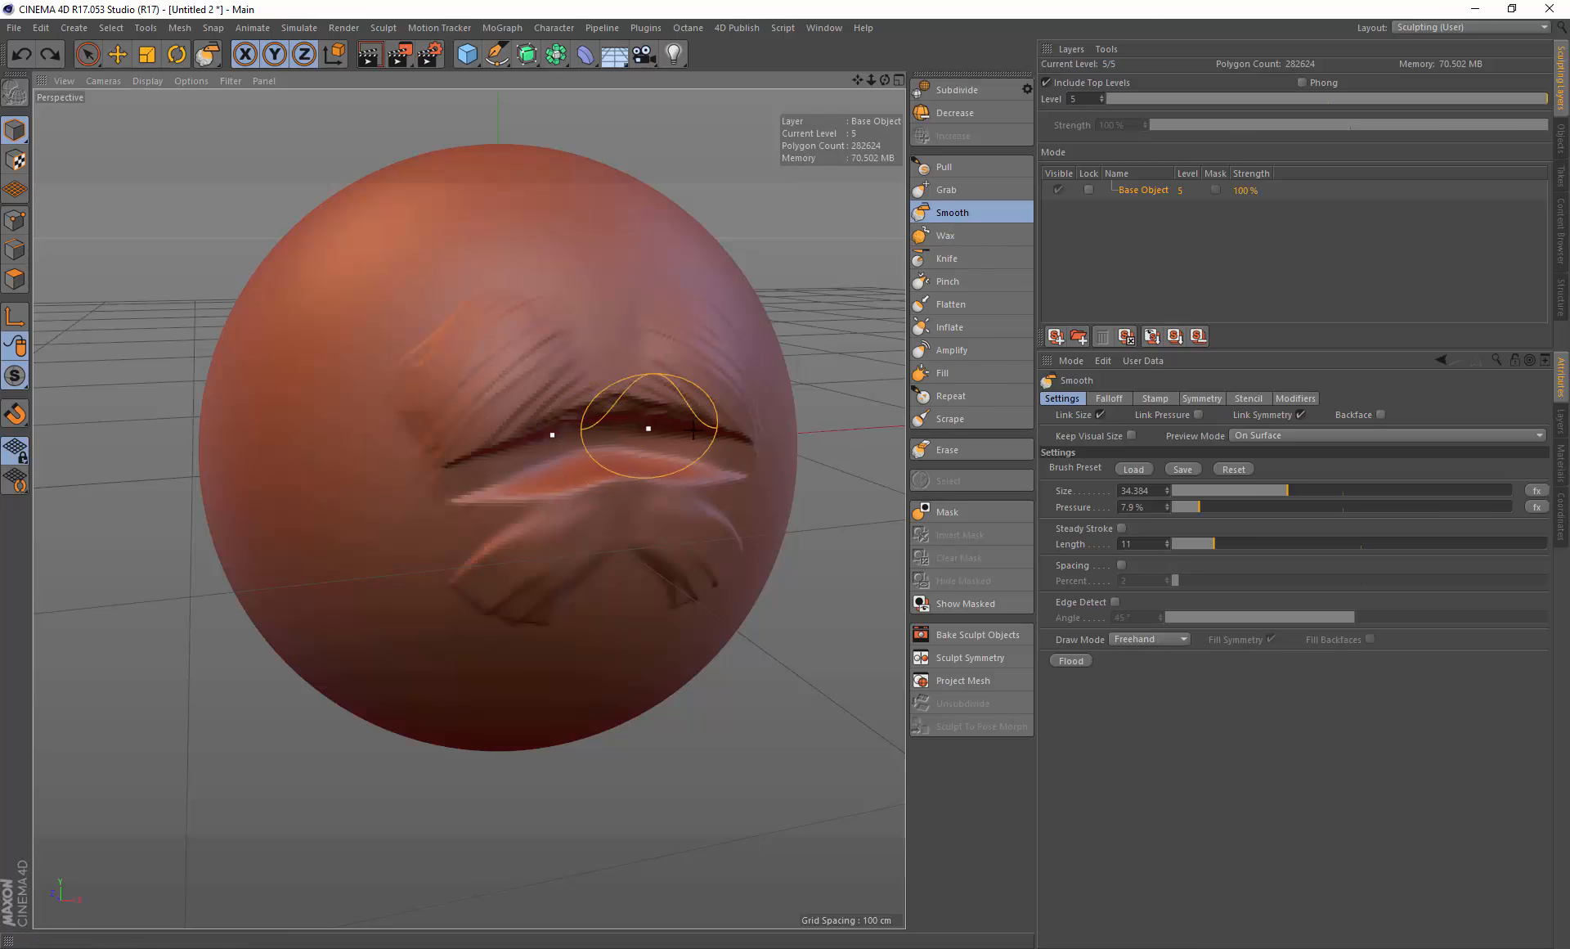
Step: Switch to the Wax brush, shrink it to 13.377 and paint a stroke across the lower lip
left_click(947, 237)
middle_click_drag(578, 519, 527, 525)
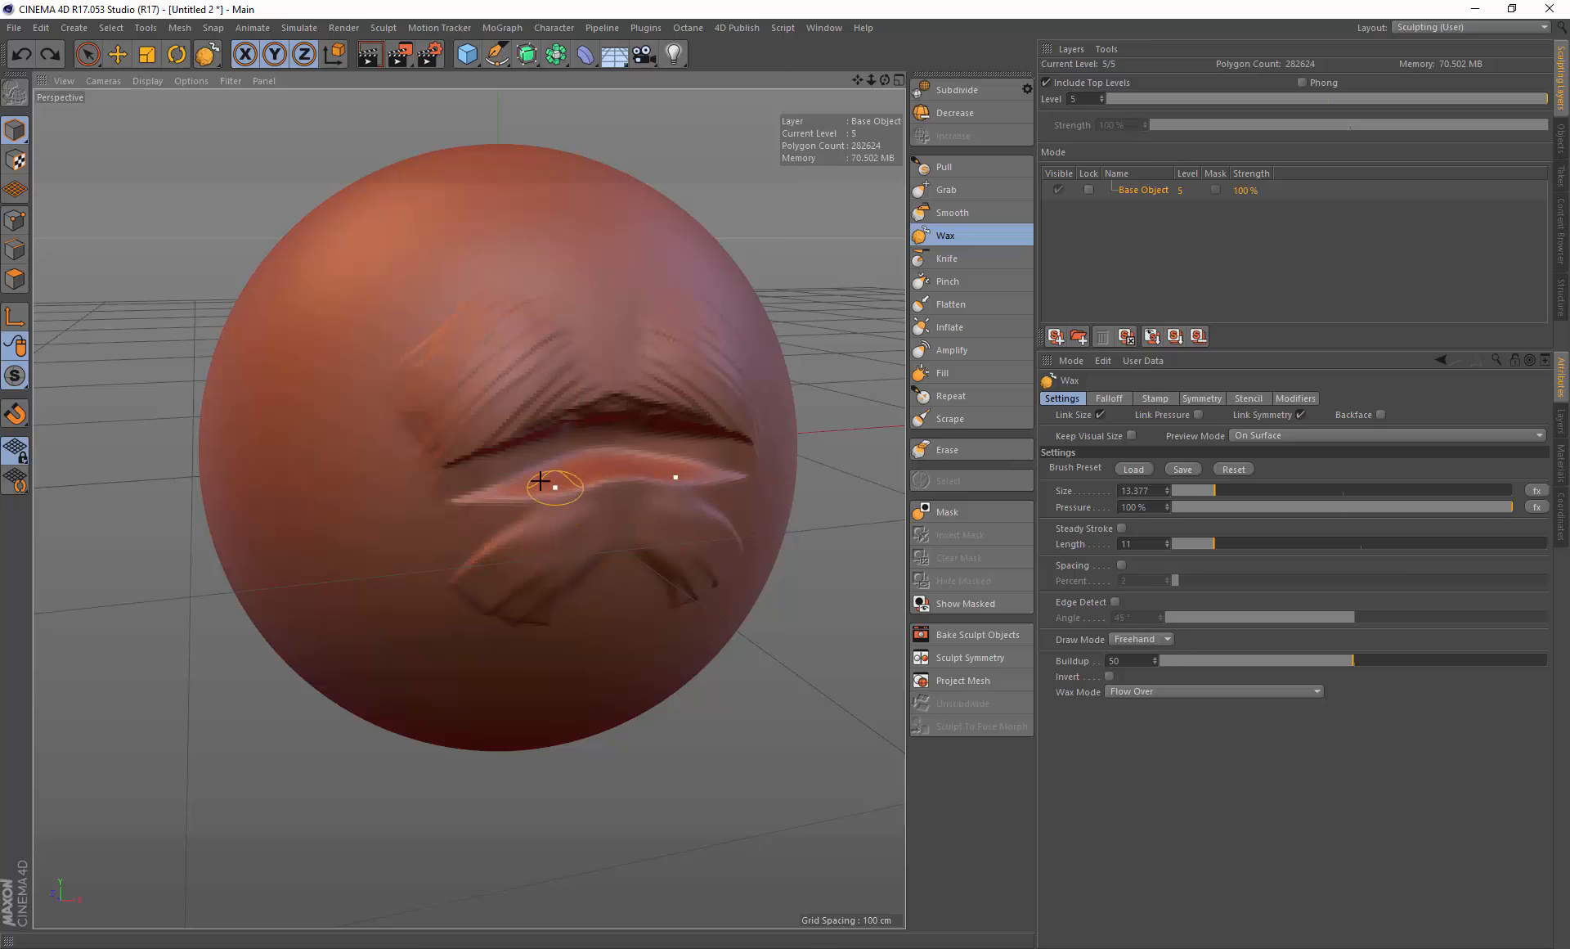
mouse_move(544, 481)
left_mouse_down()
mouse_move(537, 519)
mouse_move(624, 479)
left_mouse_up()
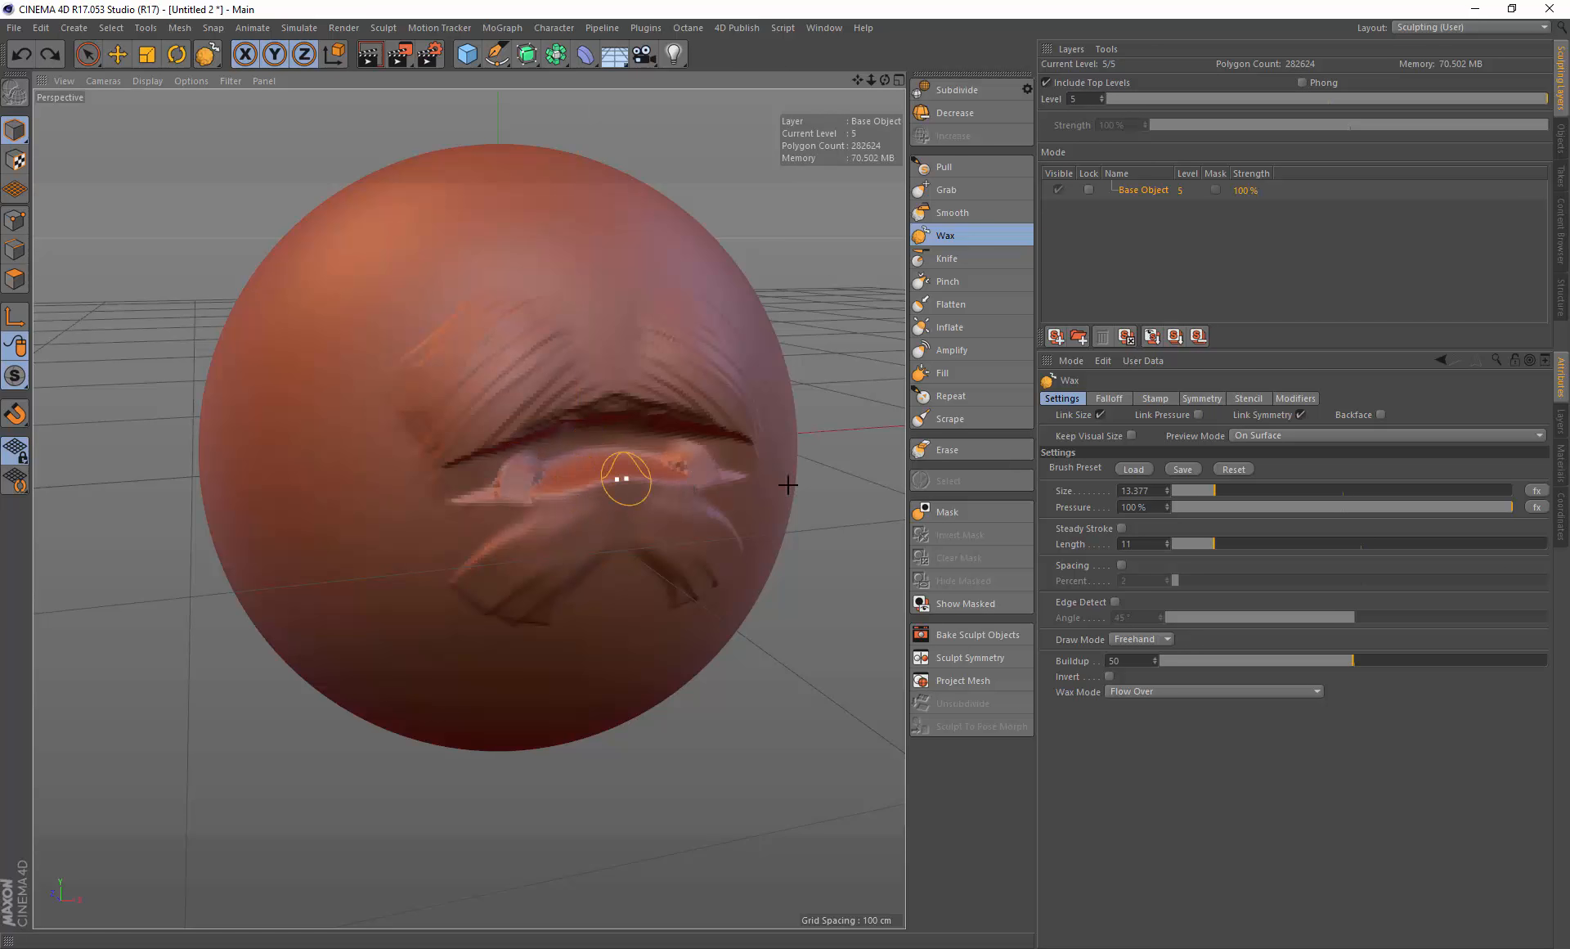
Step: Set the Wax pressure to 61.6% and paint a short stroke on the lower lip's left side
left_click_drag(1320, 504, 1382, 506)
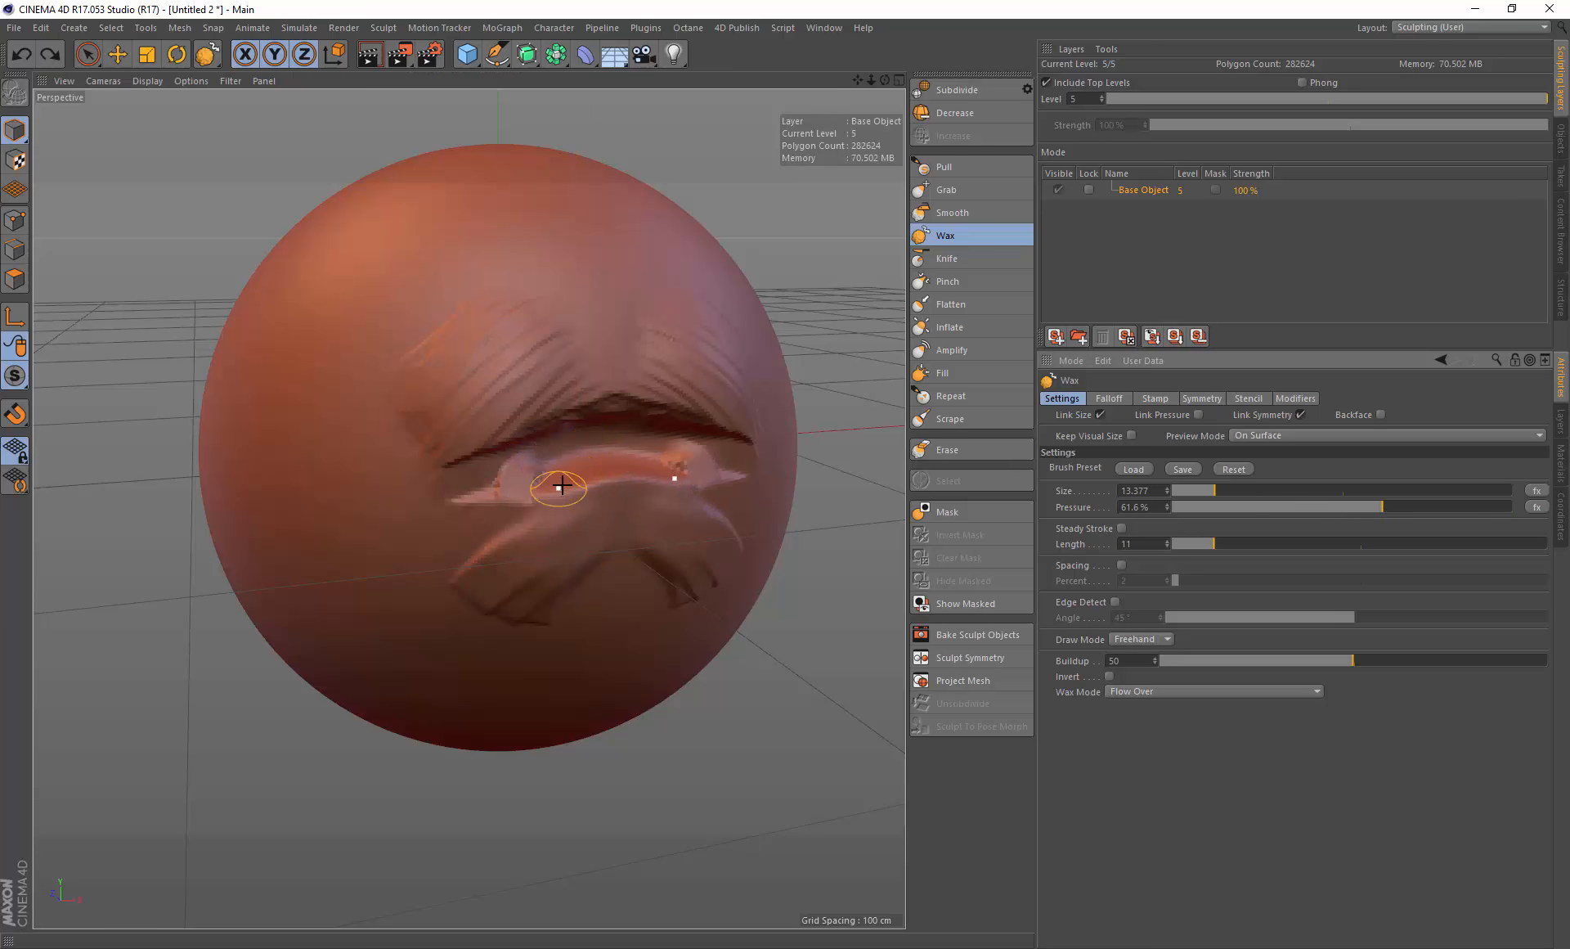
mouse_move(550, 479)
left_mouse_down()
mouse_move(529, 501)
mouse_move(556, 478)
mouse_move(572, 501)
mouse_move(625, 480)
mouse_move(561, 474)
mouse_move(516, 524)
mouse_move(599, 549)
mouse_move(598, 507)
mouse_move(528, 517)
mouse_move(547, 504)
left_mouse_up()
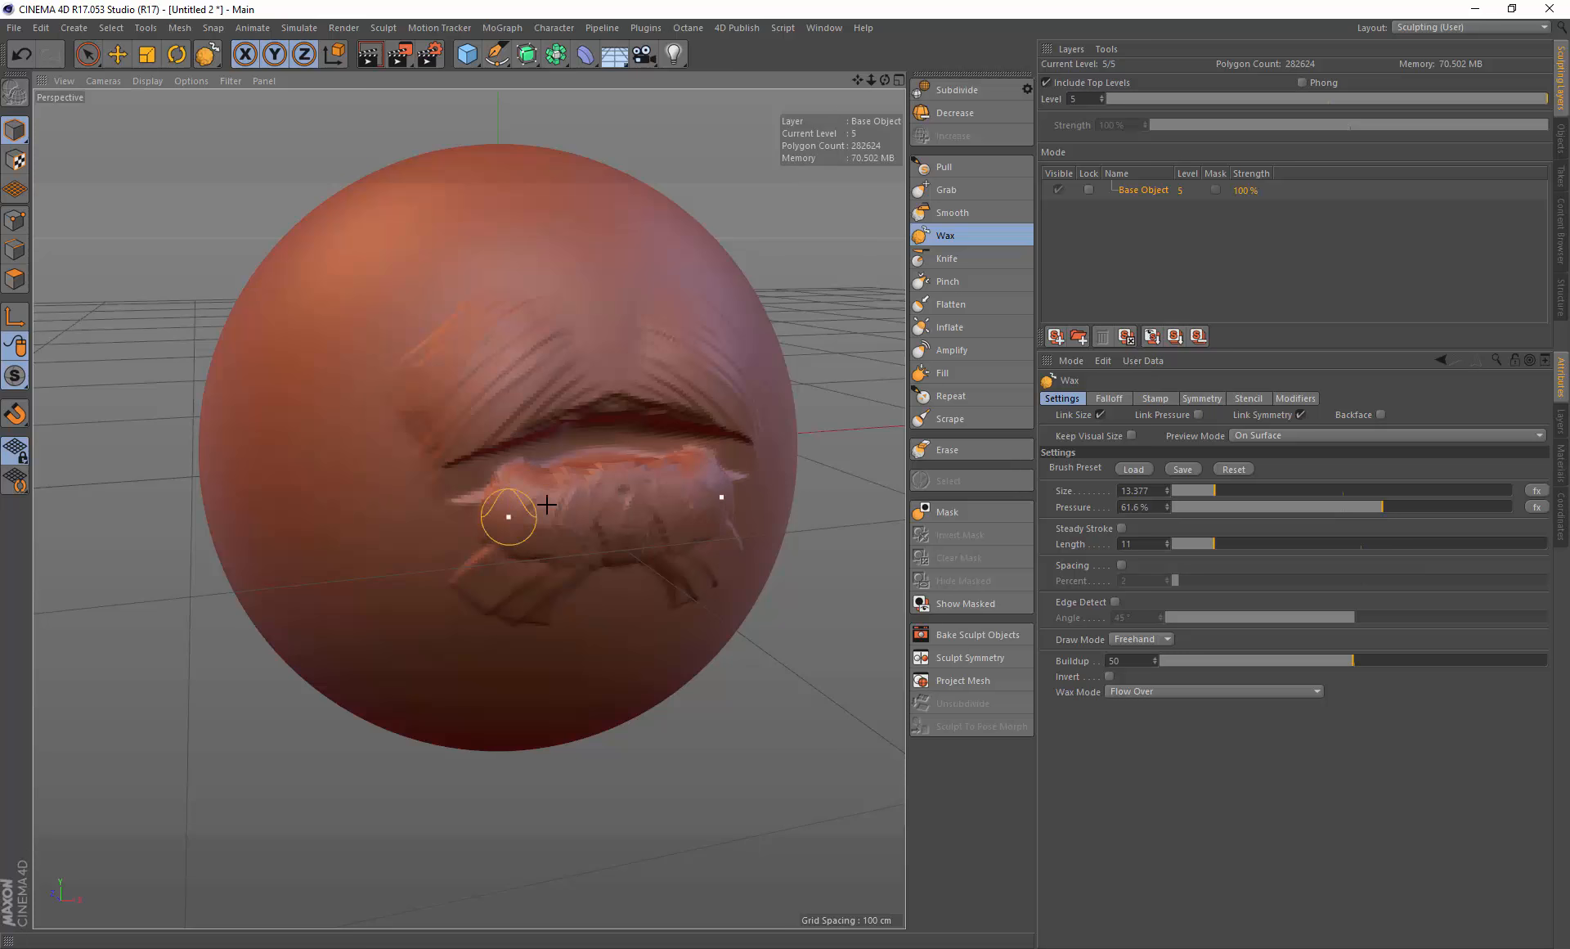
Step: Open the pressure effector settings and reshape the Pen Pressure curve into an upward-bending curve, then confirm
left_click(1537, 507)
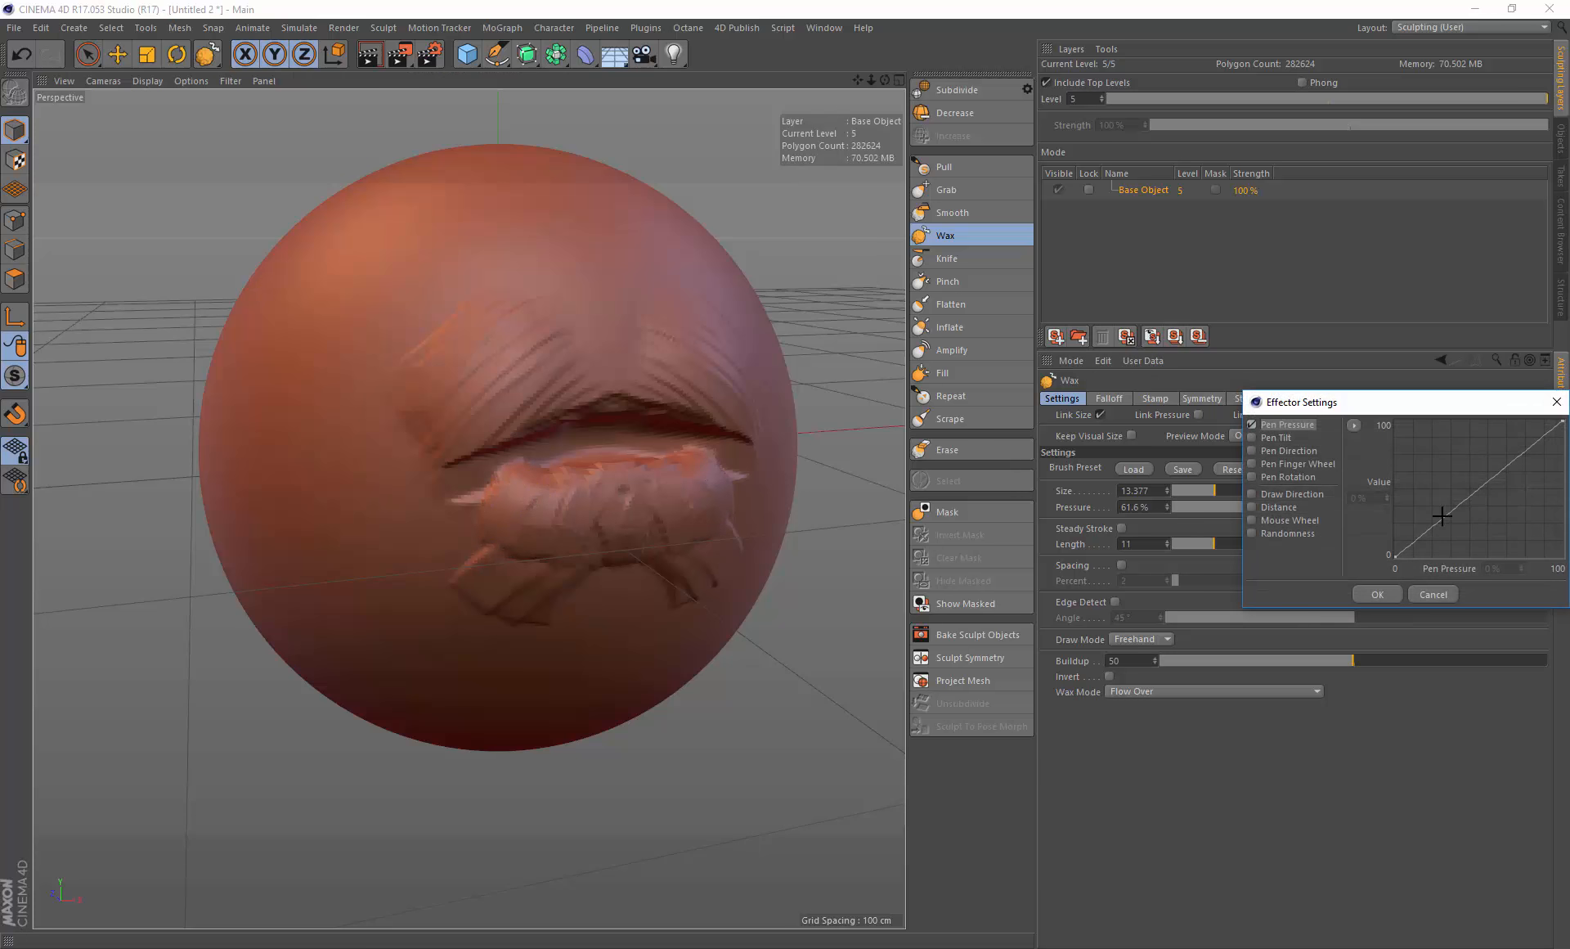
left_click_drag(1407, 405, 1205, 641)
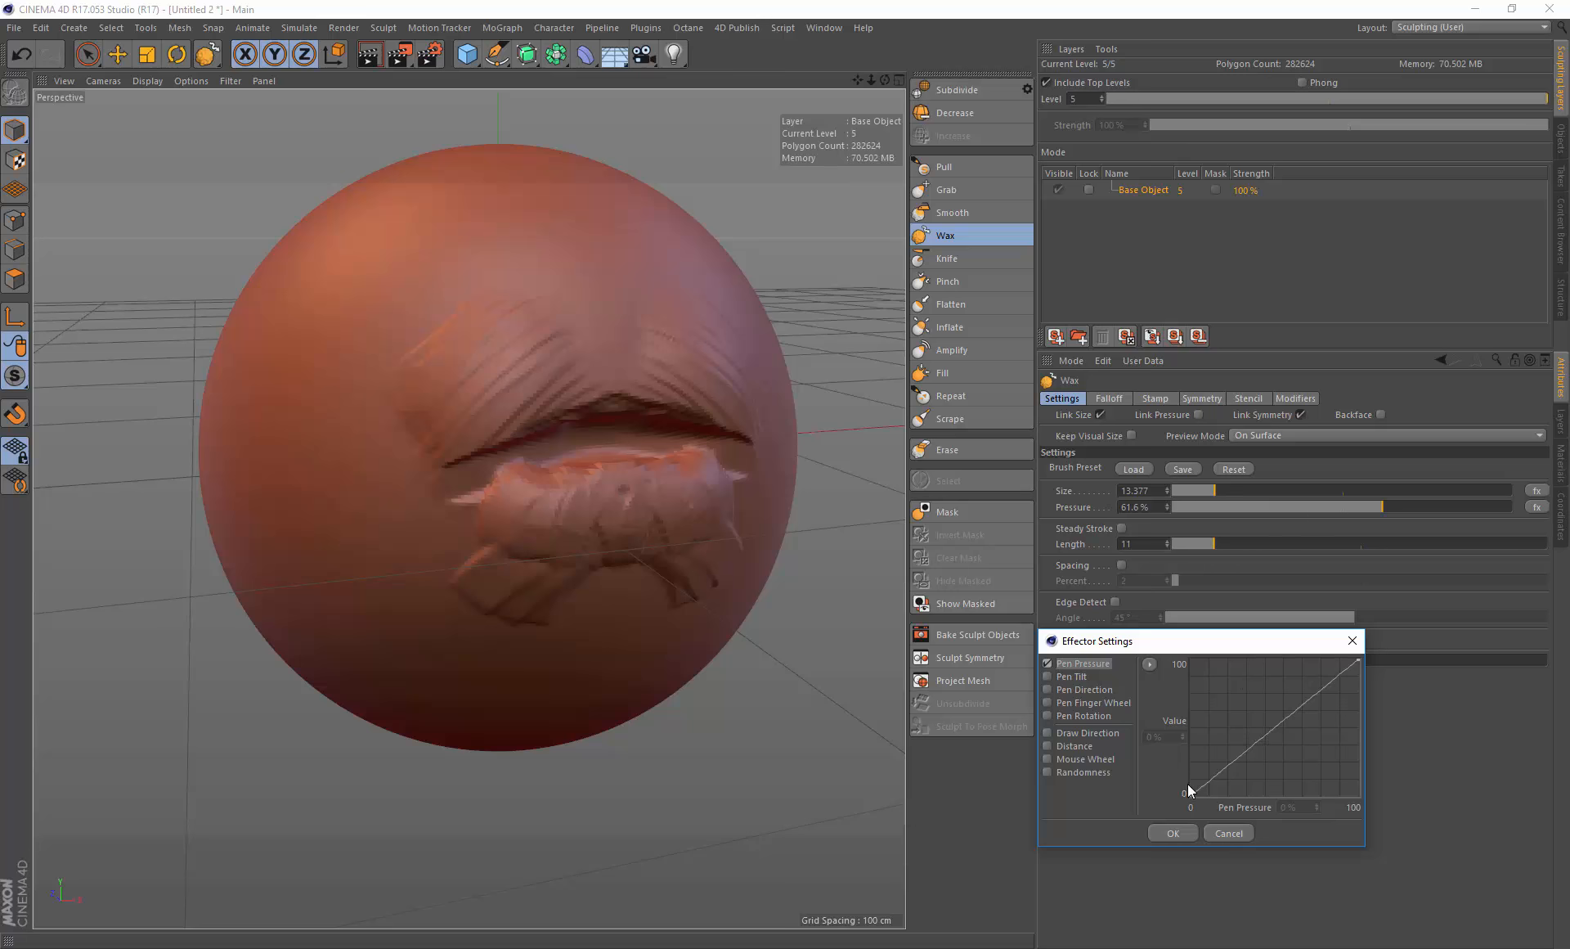
left_click(1272, 733, "ctrl")
left_click_drag(1280, 737, 1294, 747, "ctrl")
mouse_move(1296, 735)
left_mouse_down()
mouse_move(1300, 711)
mouse_move(1279, 754)
mouse_move(1318, 727)
mouse_move(1279, 762)
left_mouse_up()
left_click_drag(1188, 793, 1185, 788)
left_click_drag(1358, 660, 1358, 666)
left_click(1173, 832)
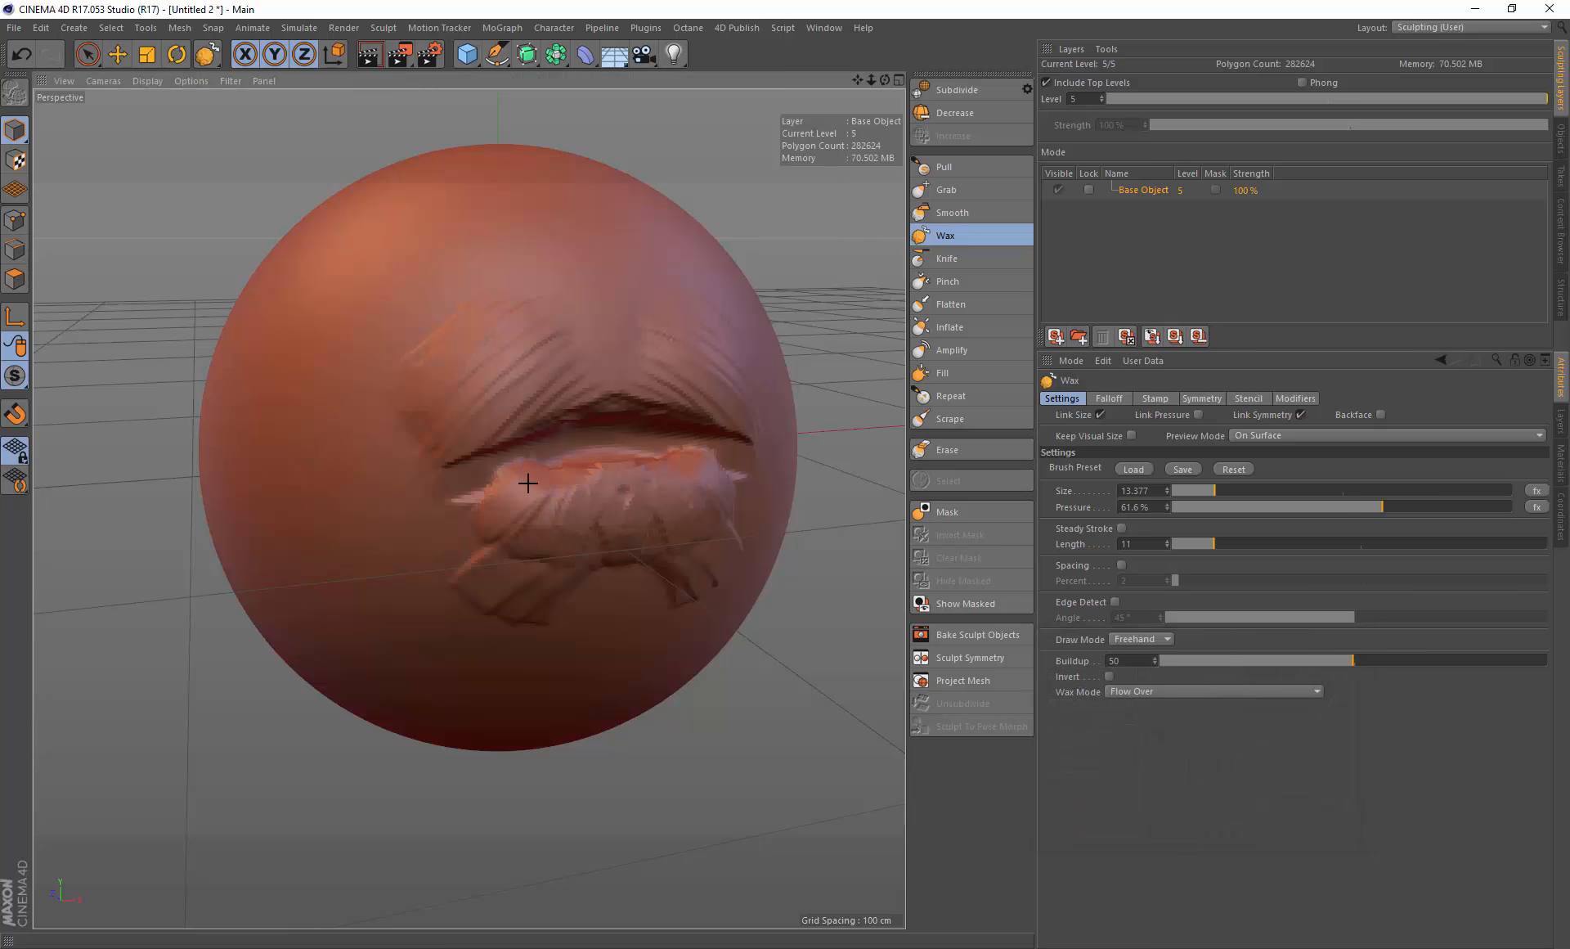
Step: Undo the last stroke, then paint a Wax stroke across the lower lip and undo it
key("ctrl+z")
left_click_drag(524, 494, 522, 491)
mouse_move(425, 508)
left_mouse_down()
mouse_move(420, 540)
mouse_move(477, 546)
mouse_move(646, 511)
mouse_move(571, 522)
left_mouse_up()
key("ctrl+z")
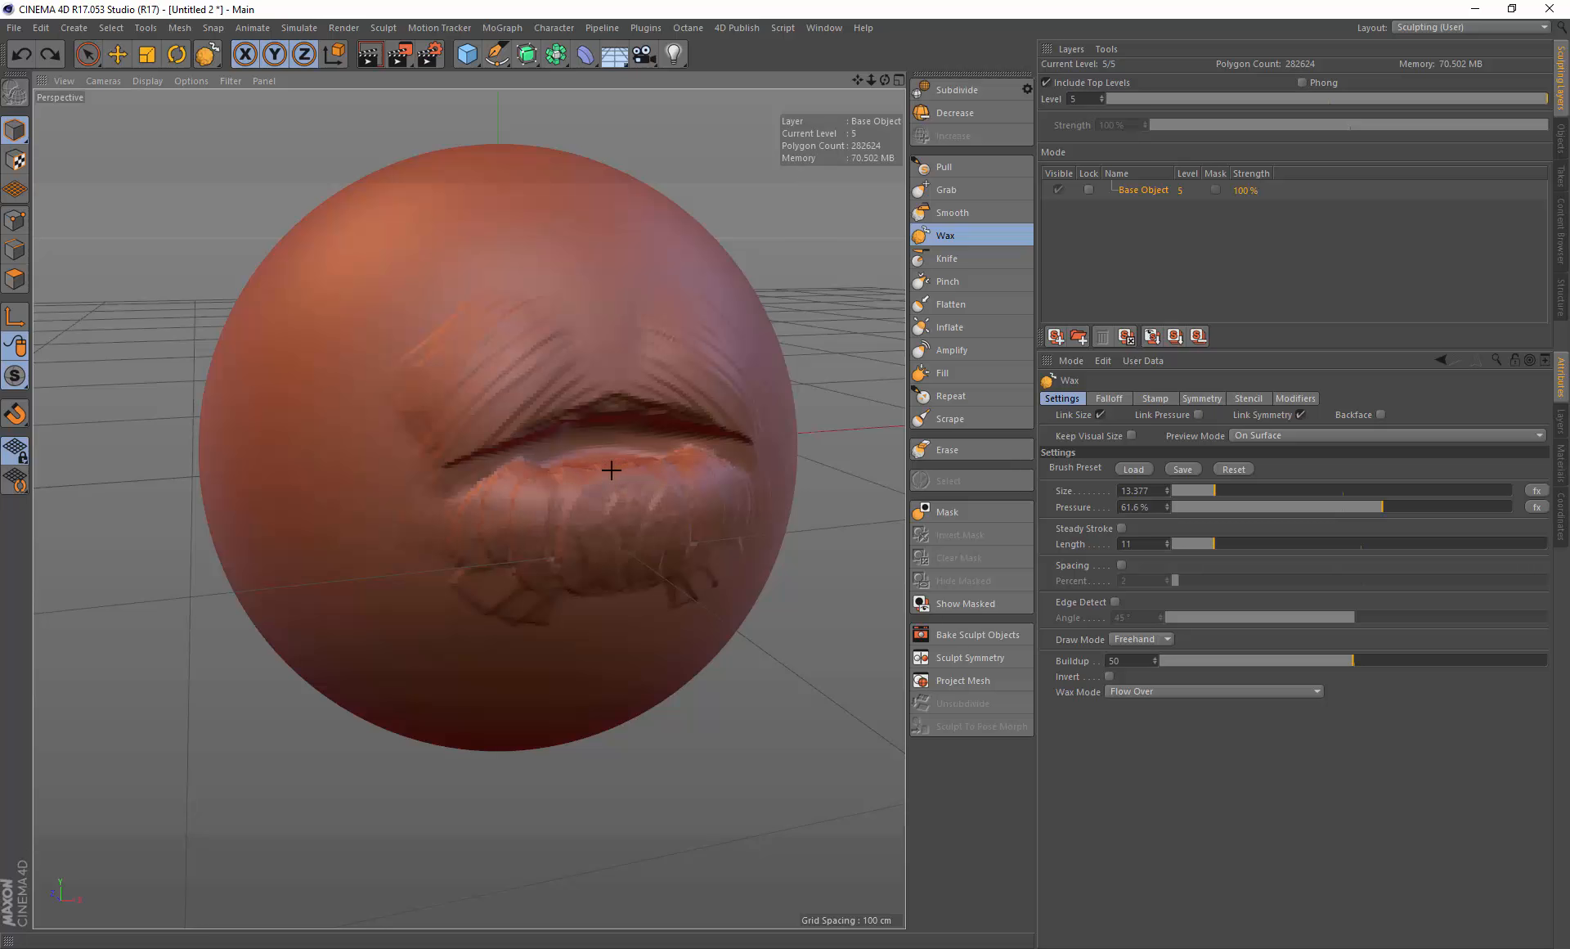
Step: Switch to the Smooth brush, set its pressure to 36.8% and smooth across the lower lip
left_click(1008, 213)
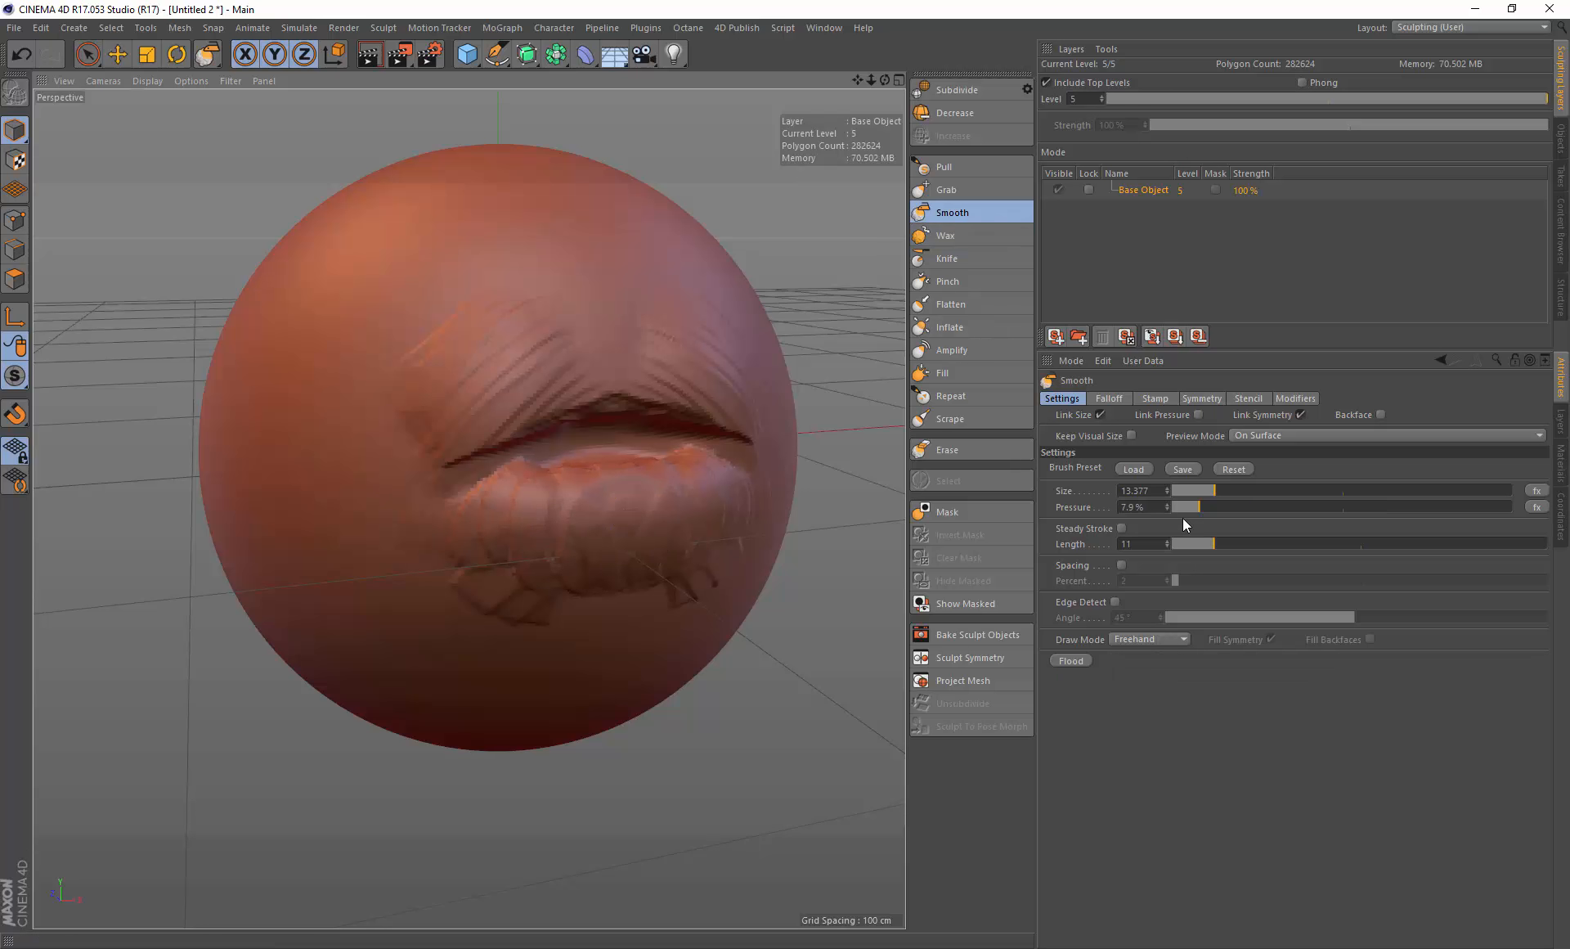
left_click_drag(1259, 507, 1298, 507)
middle_click_drag(523, 525, 670, 524)
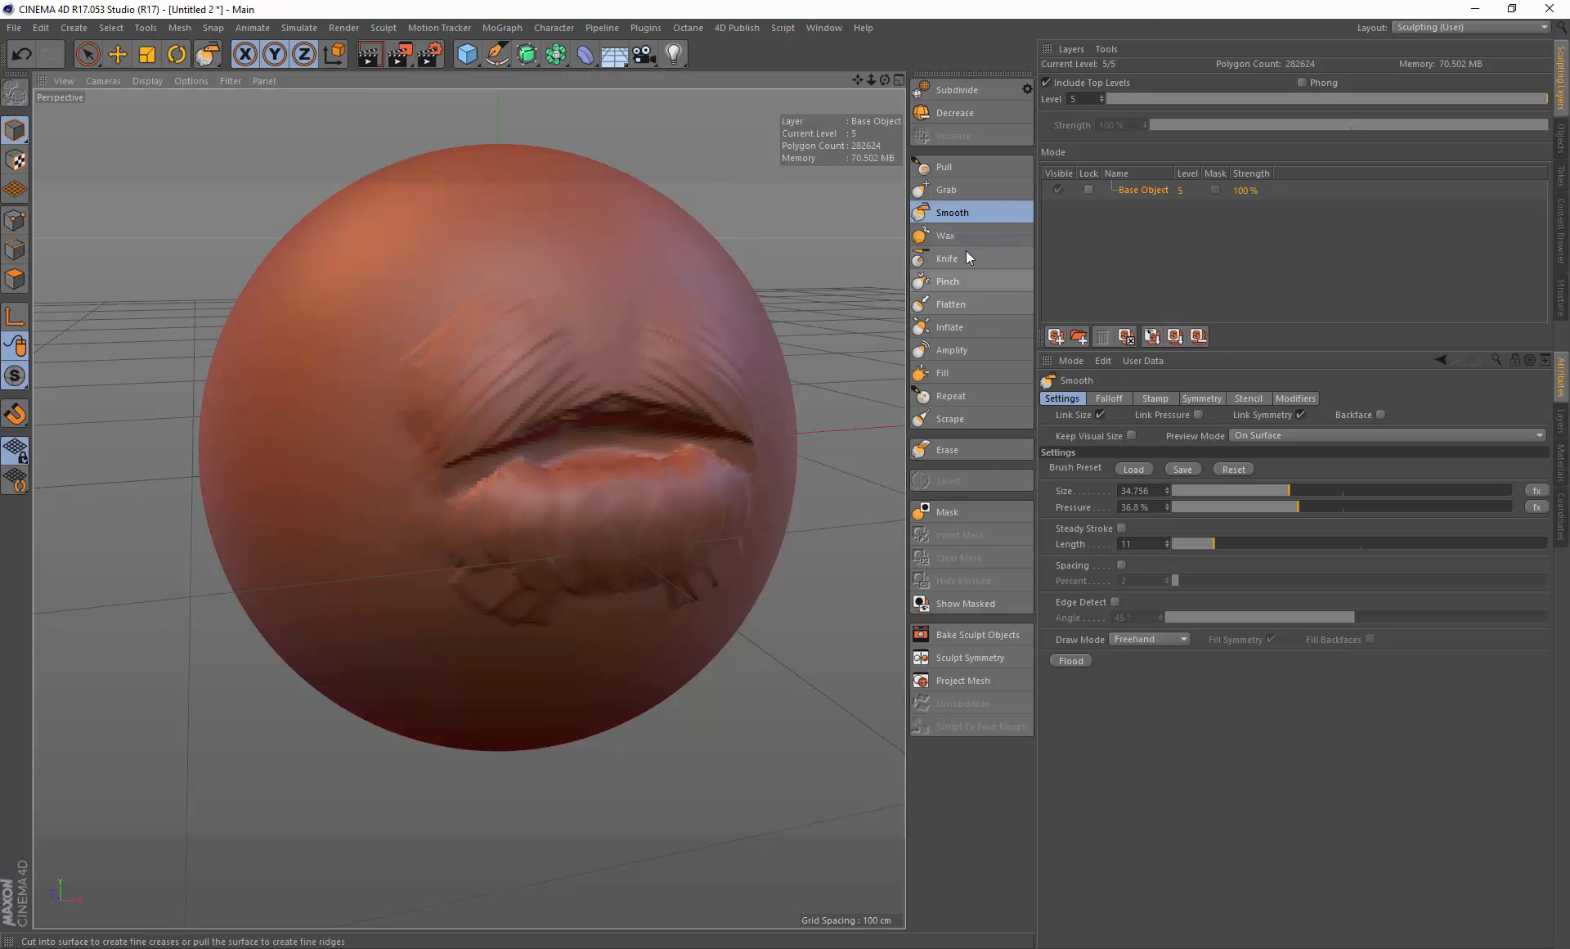
Step: Switch to the Wax brush and paint a short stroke on the lower lip's left side
left_click(946, 236)
left_click_drag(478, 477, 515, 498)
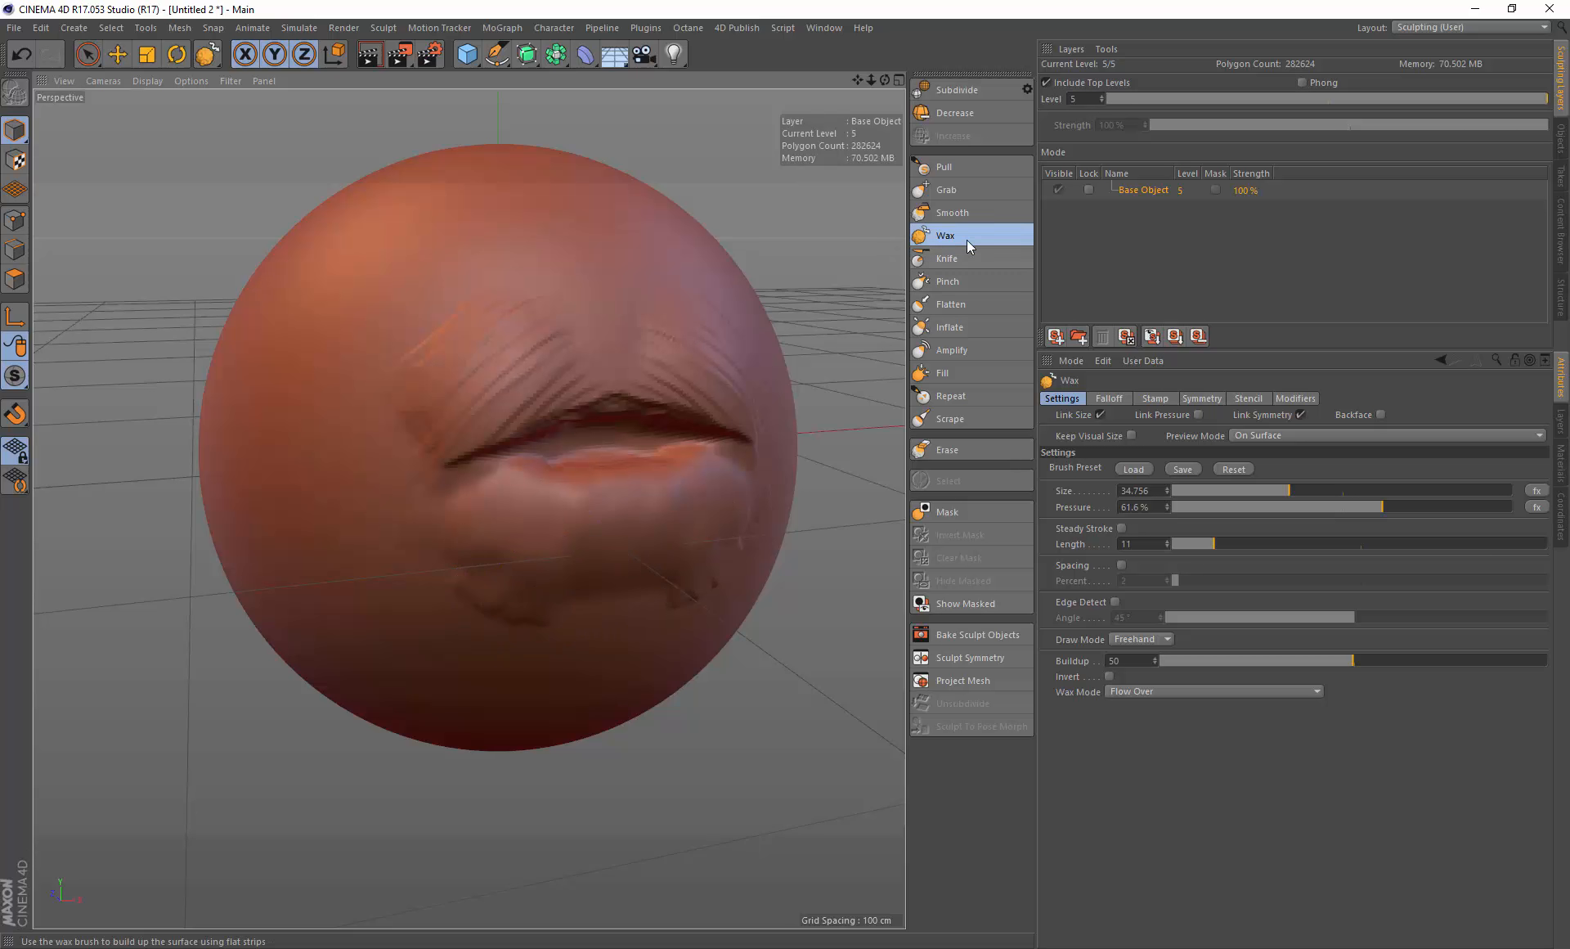
Step: Enable Pen Pressure for the Wax brush's pressure, bend its curve upward, and confirm
mouse_move(539, 526)
middle_mouse_down()
mouse_move(498, 533)
mouse_move(517, 530)
middle_mouse_up()
left_click(1536, 491)
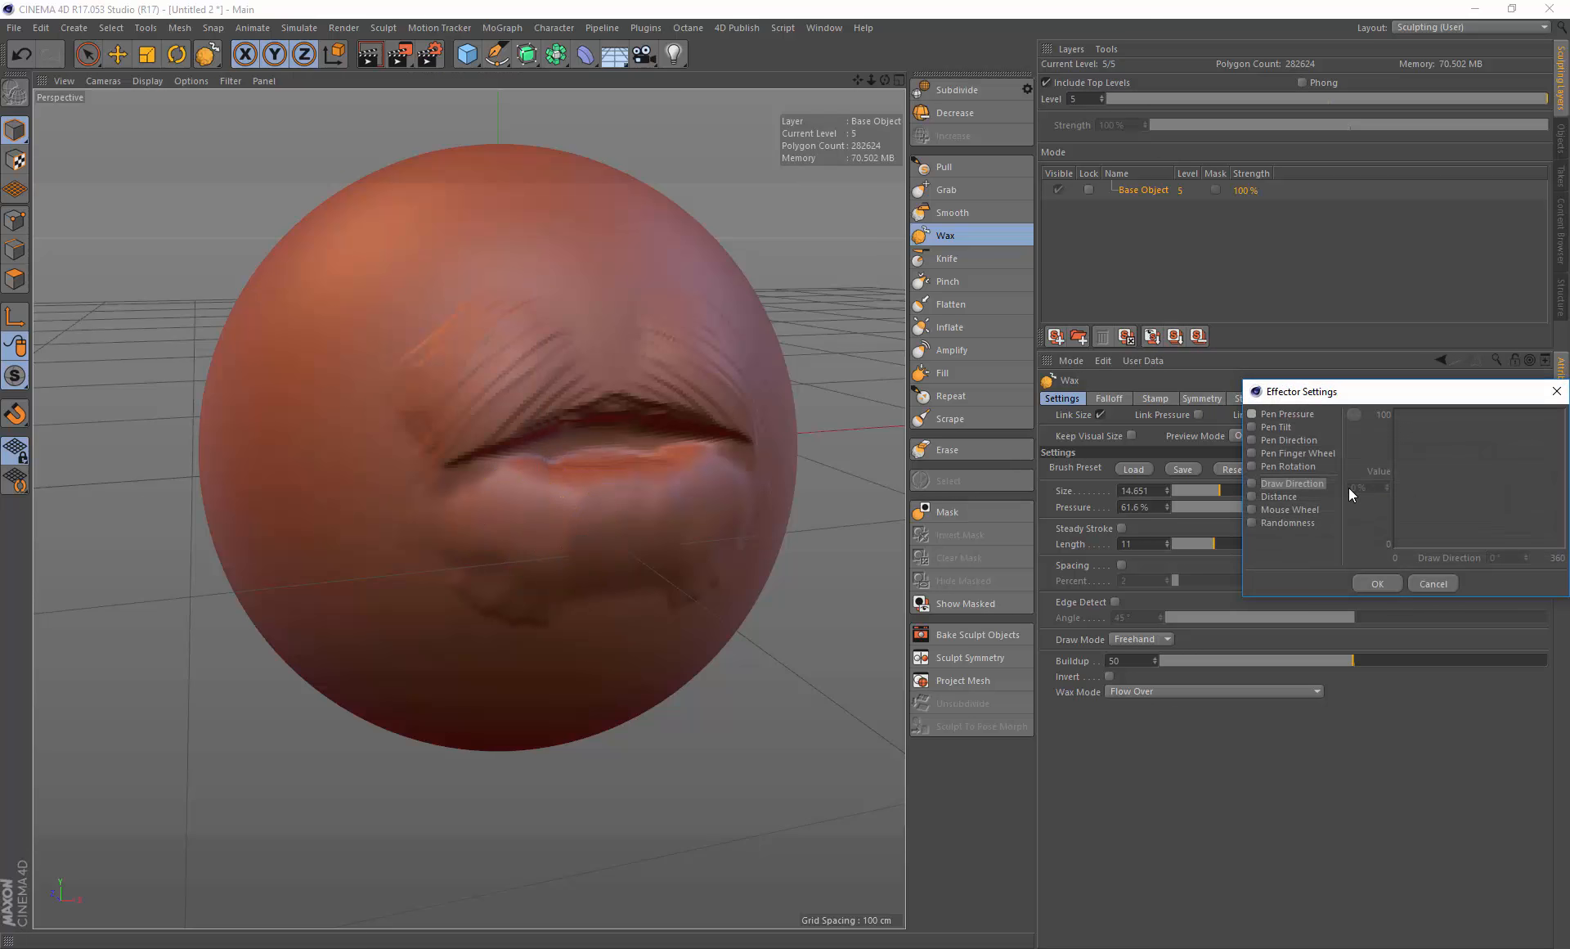
left_click(1252, 413)
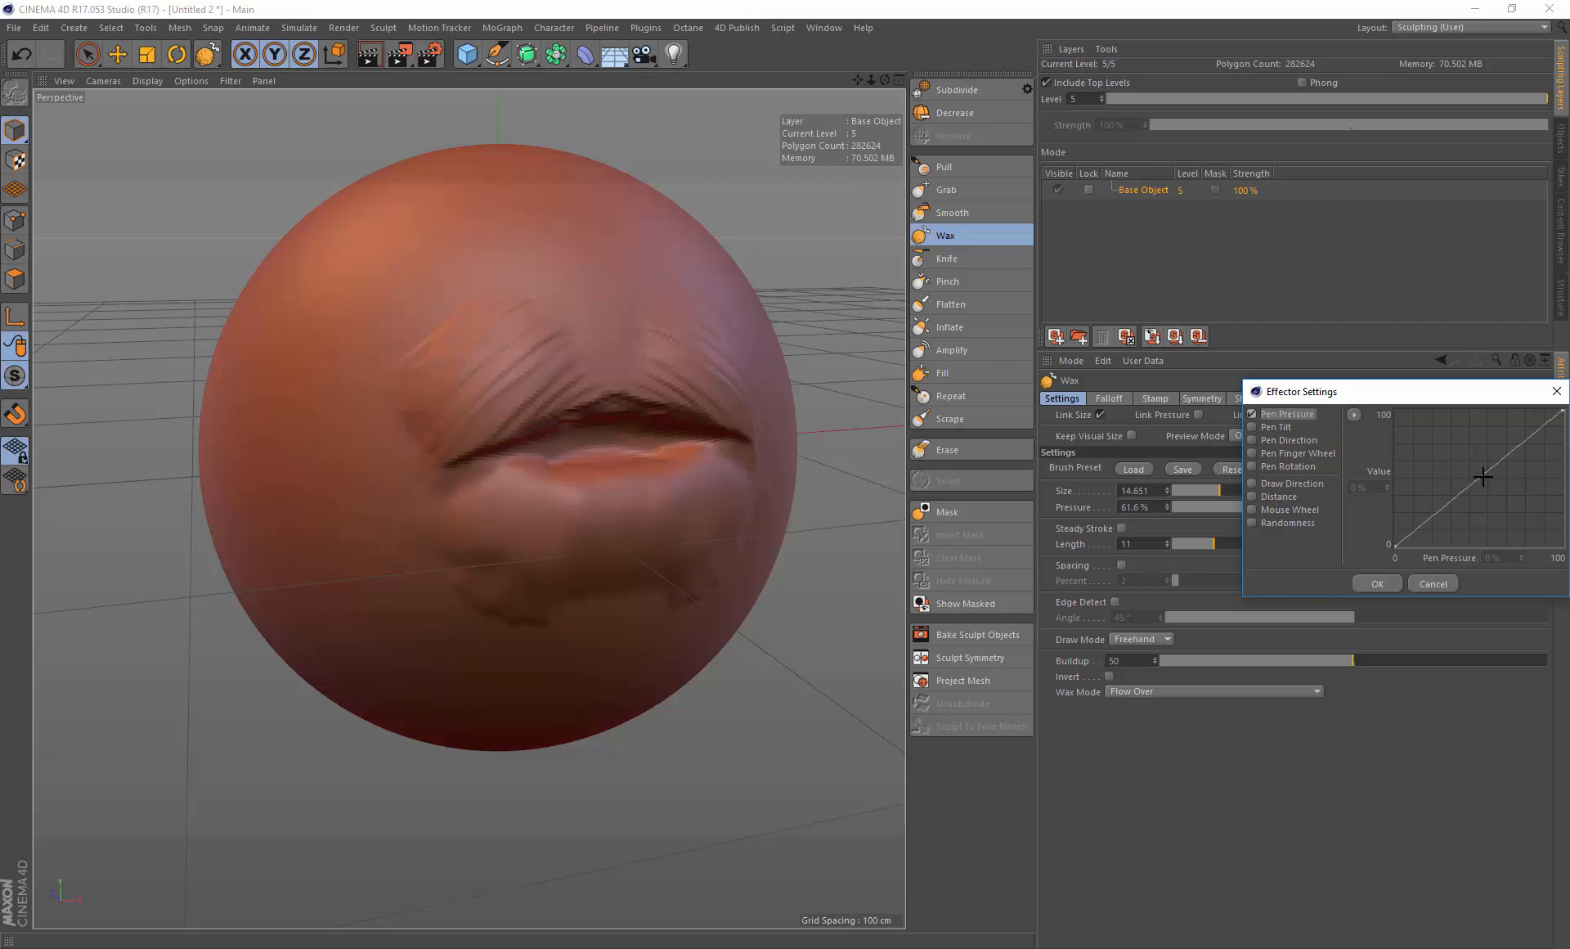
left_click_drag(1483, 476, 1503, 500)
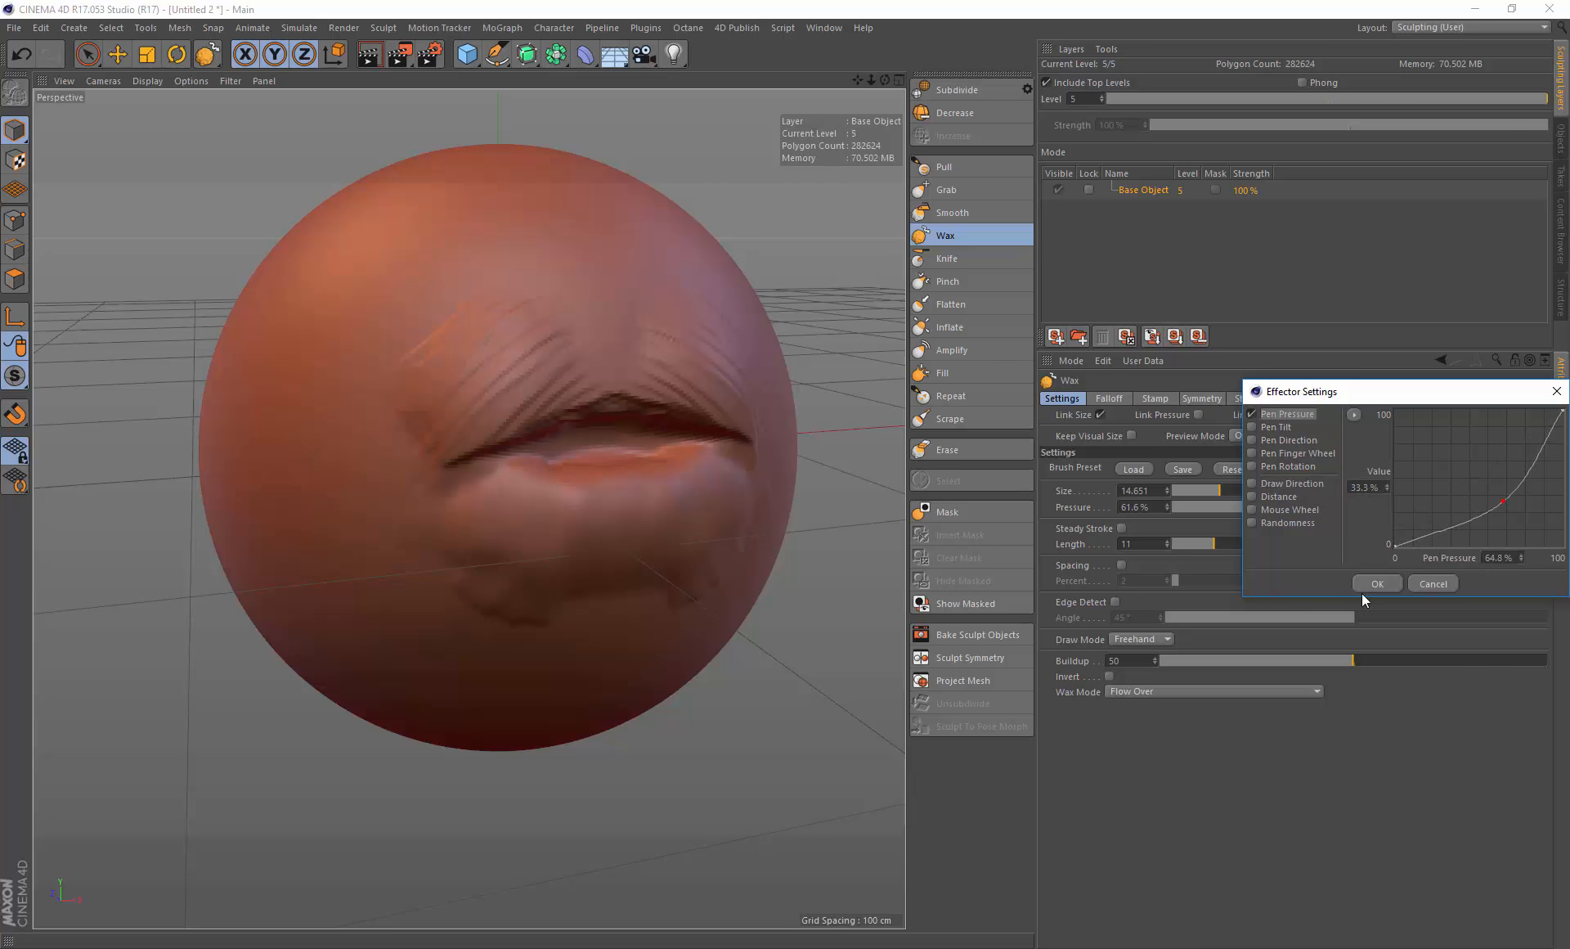
left_click(1381, 583)
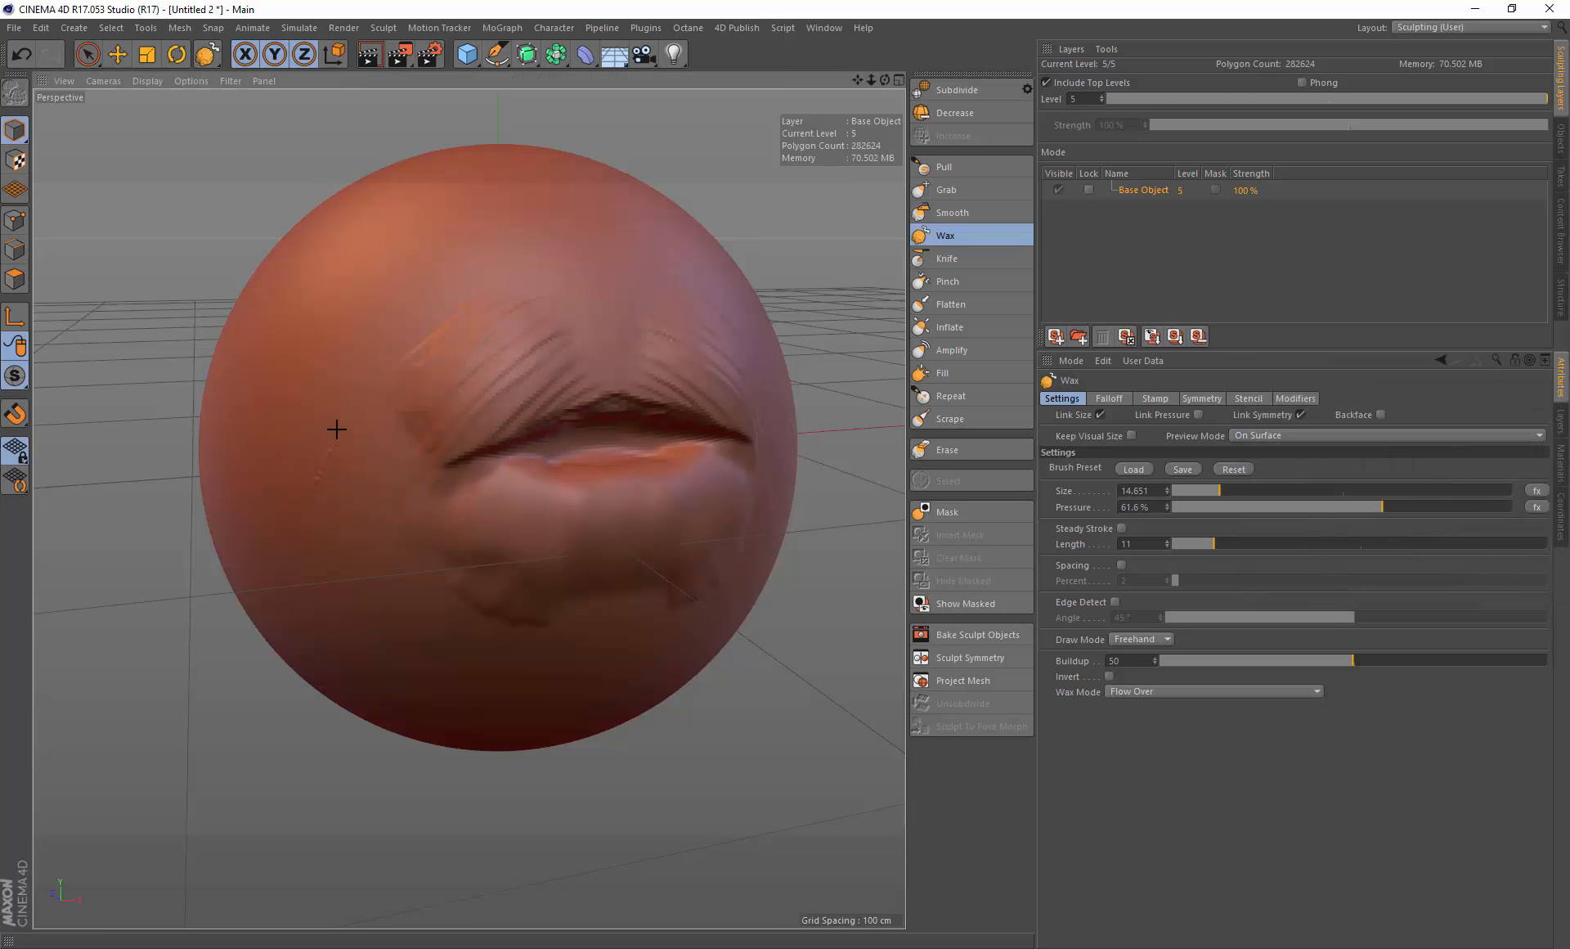
Step: Paint and undo a test stroke, then raise the Pen Pressure curve's start point to about 11.7% and confirm
mouse_move(334, 473)
left_mouse_down()
mouse_move(343, 462)
mouse_move(341, 497)
mouse_move(379, 491)
mouse_move(401, 542)
left_mouse_up()
key("ctrl+z")
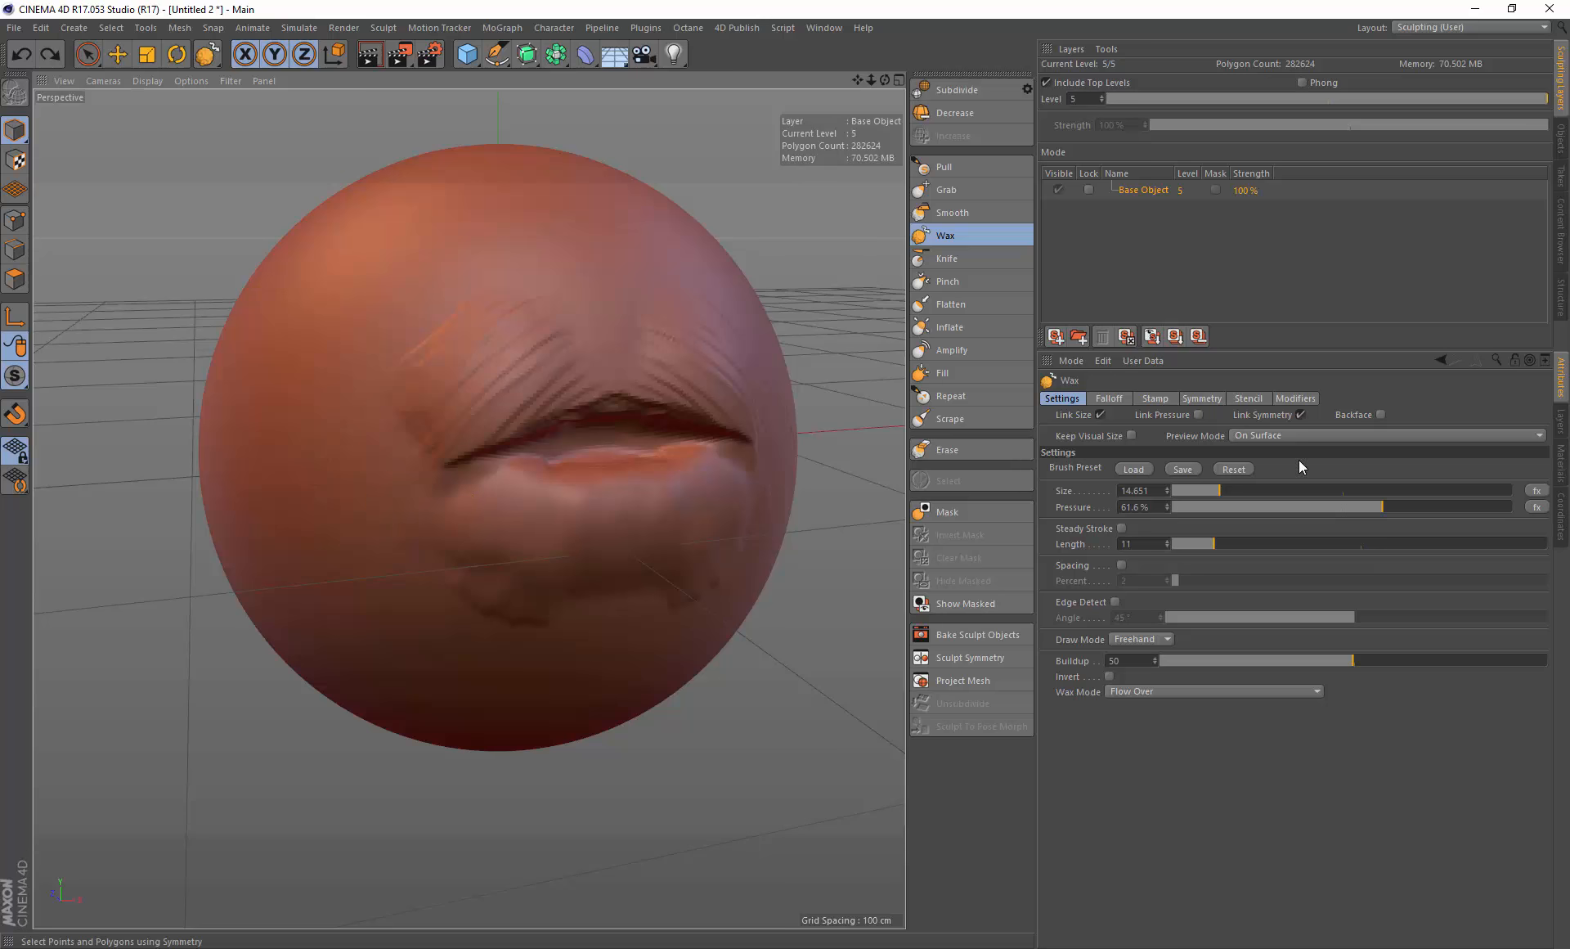
left_click(1538, 491)
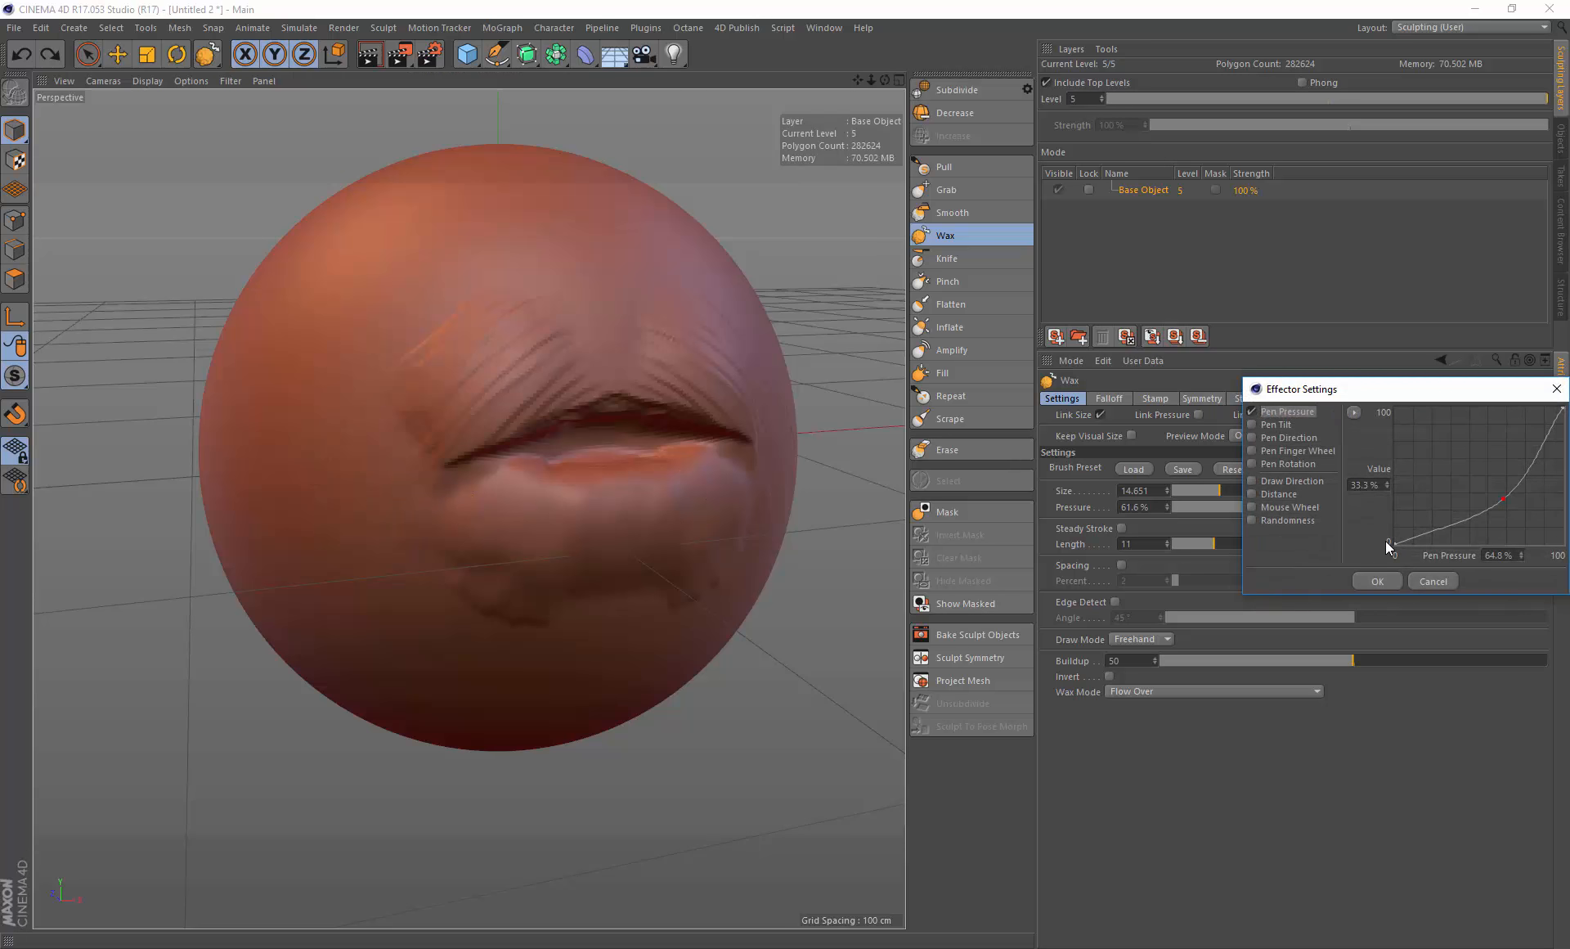
left_click_drag(1388, 543, 1386, 524)
left_click(1360, 580)
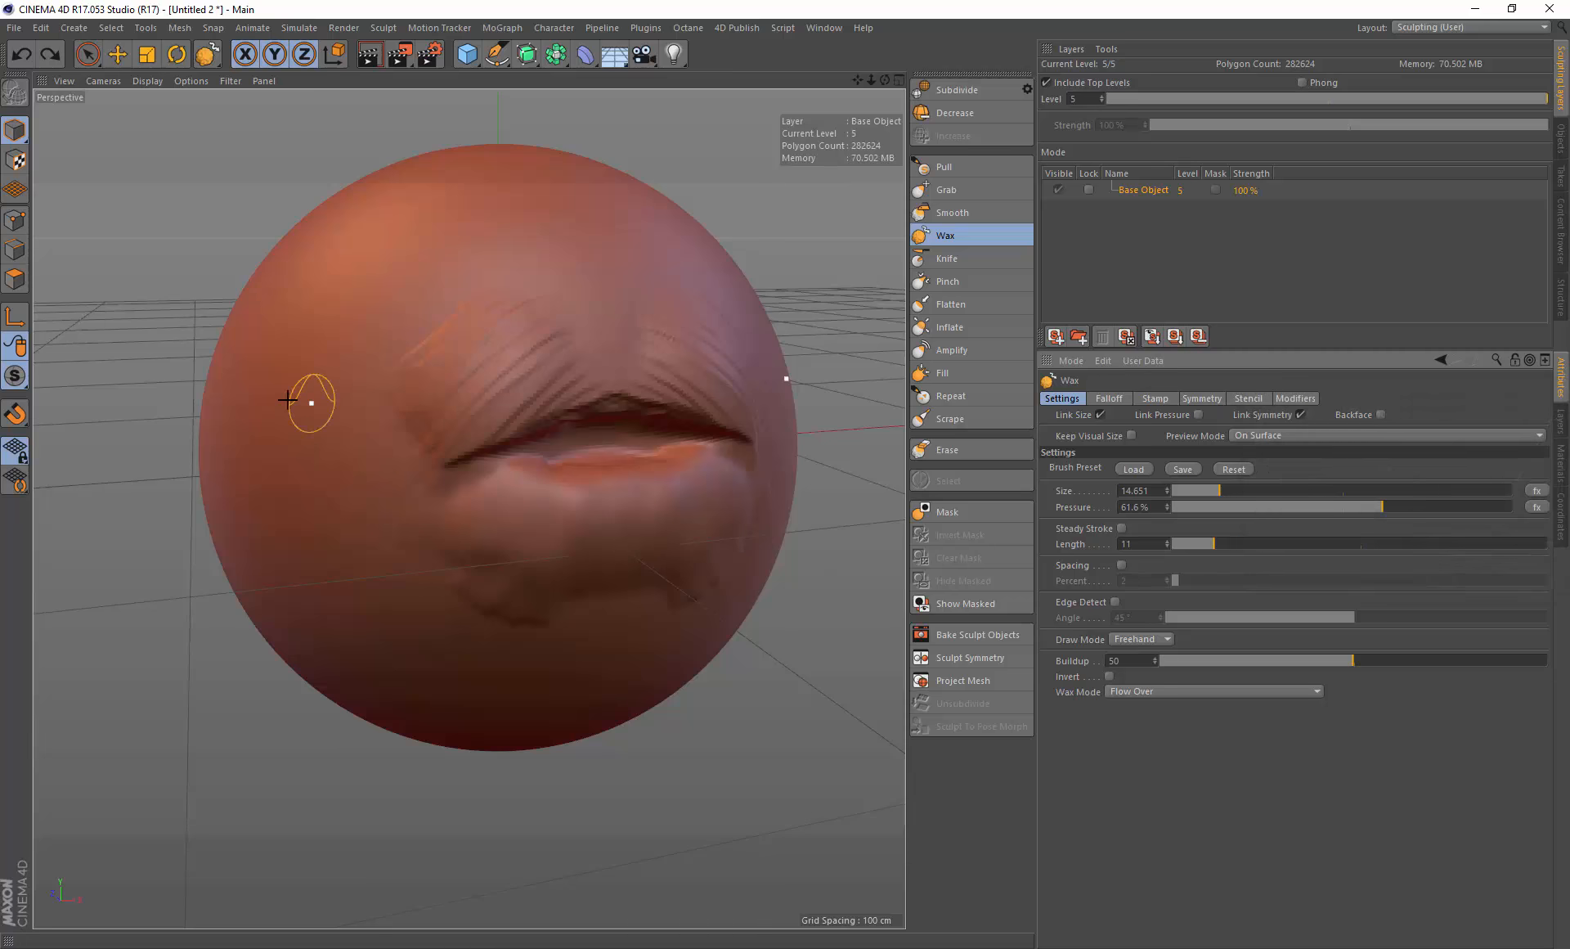
Step: Paint mirrored Wax arcs above the upper lip, inspecting them around the sphere, and undo the last stroke
mouse_move(291, 430)
left_mouse_down()
mouse_move(326, 406)
mouse_move(340, 421)
left_mouse_up()
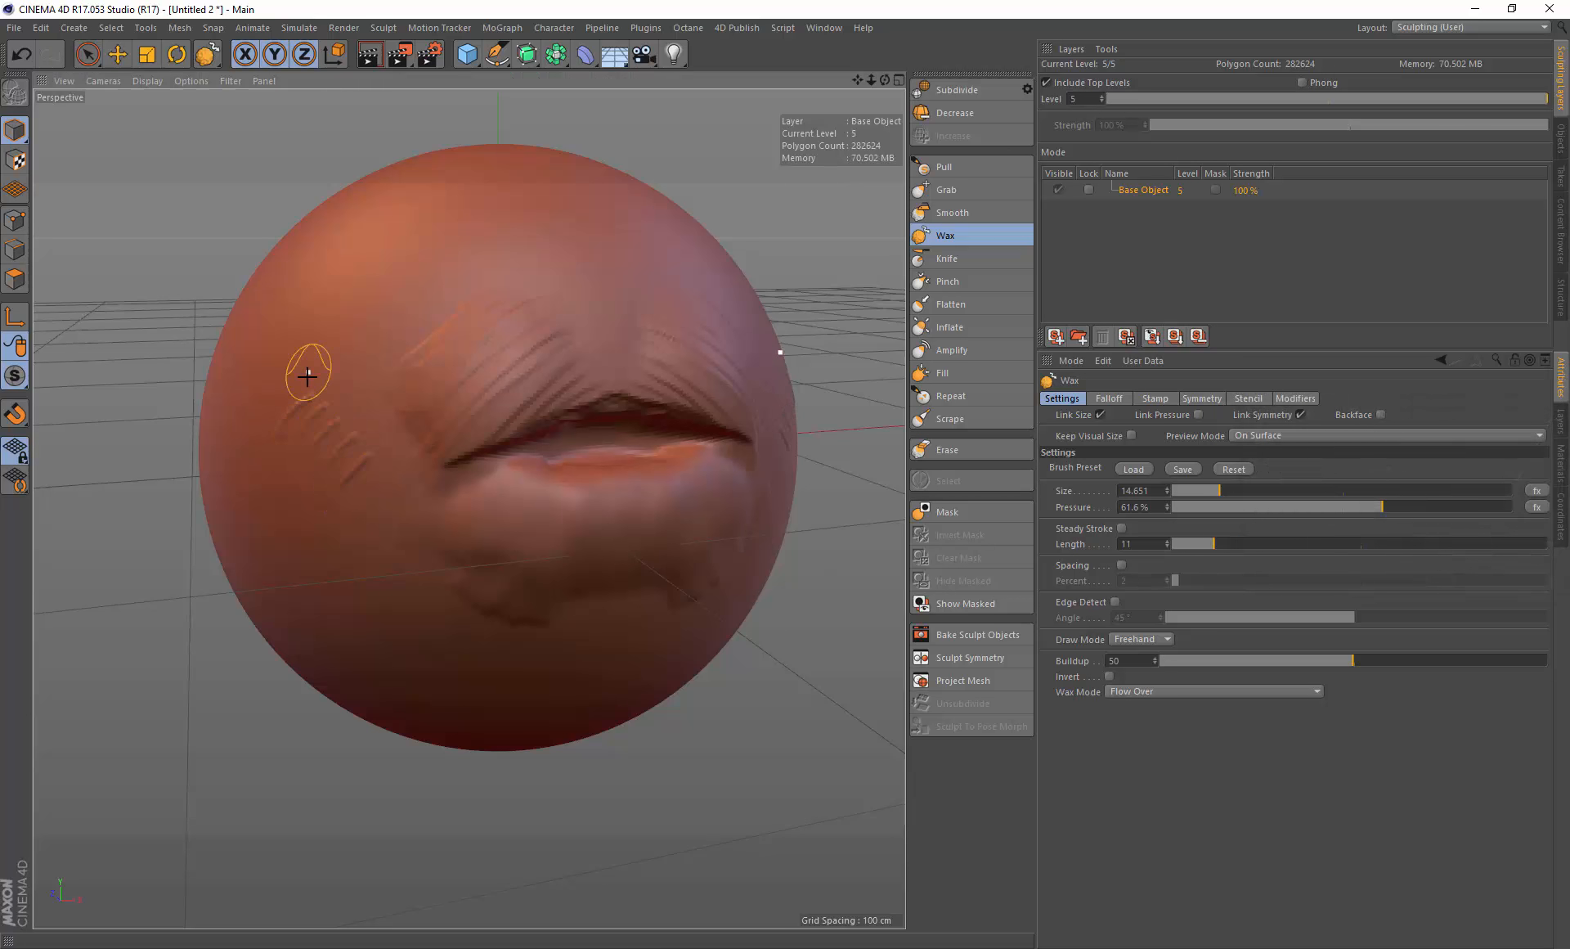
key("ctrl+z")
mouse_move(328, 371)
left_mouse_down()
mouse_move(400, 346)
mouse_move(523, 381)
mouse_move(555, 416)
left_mouse_up()
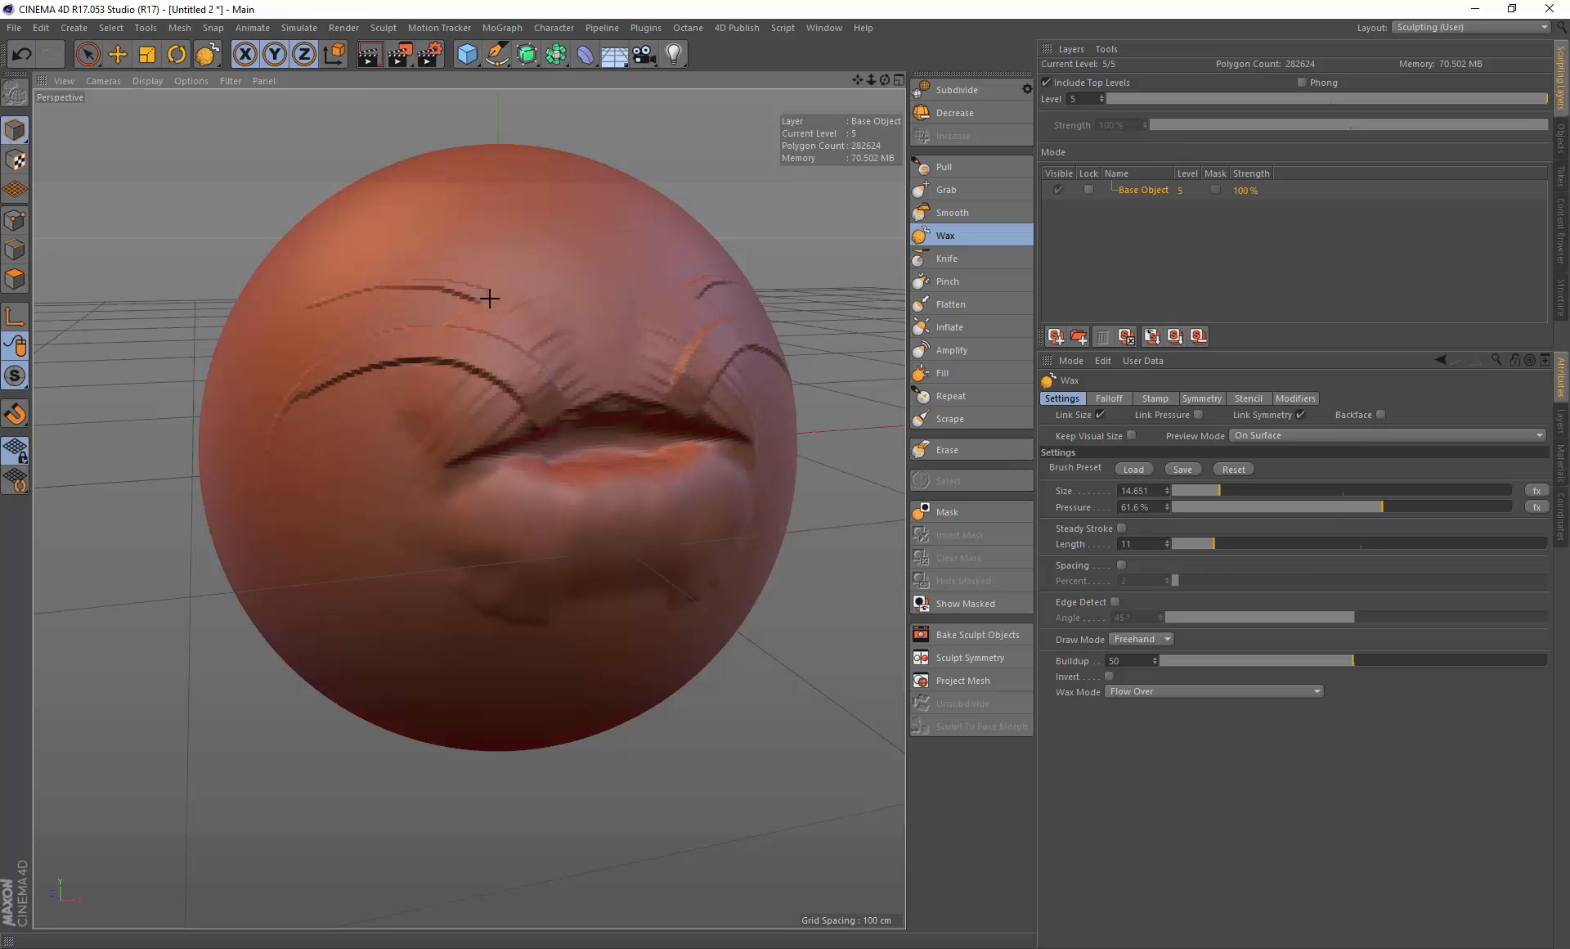
left_click_drag(489, 298, 612, 404)
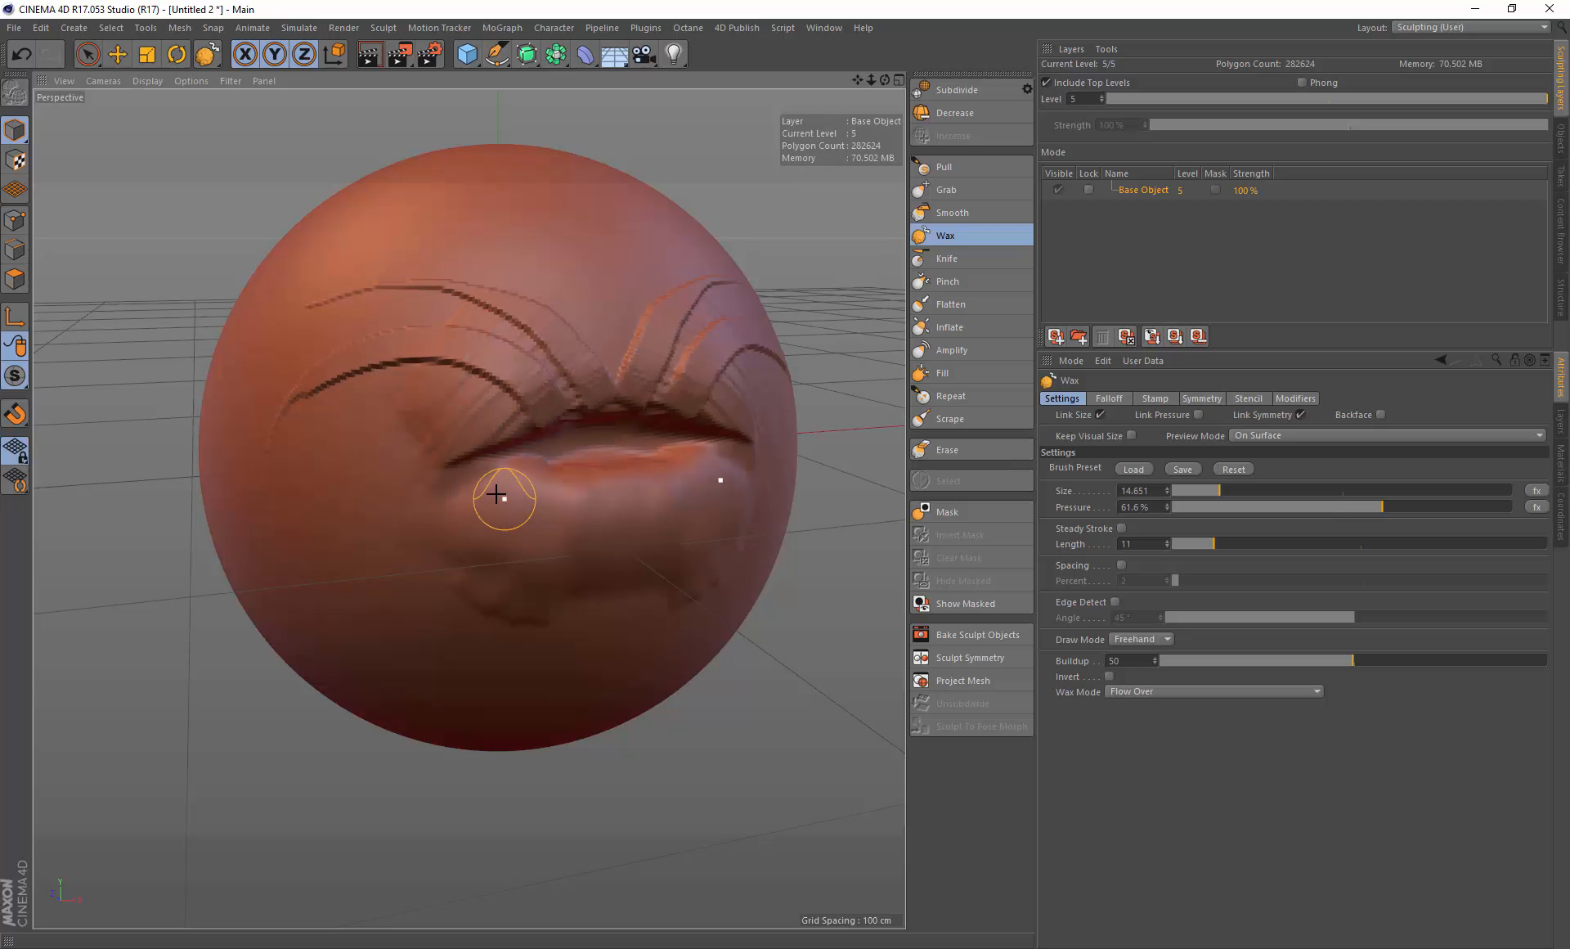
left_click_drag(496, 494, 537, 354, "alt")
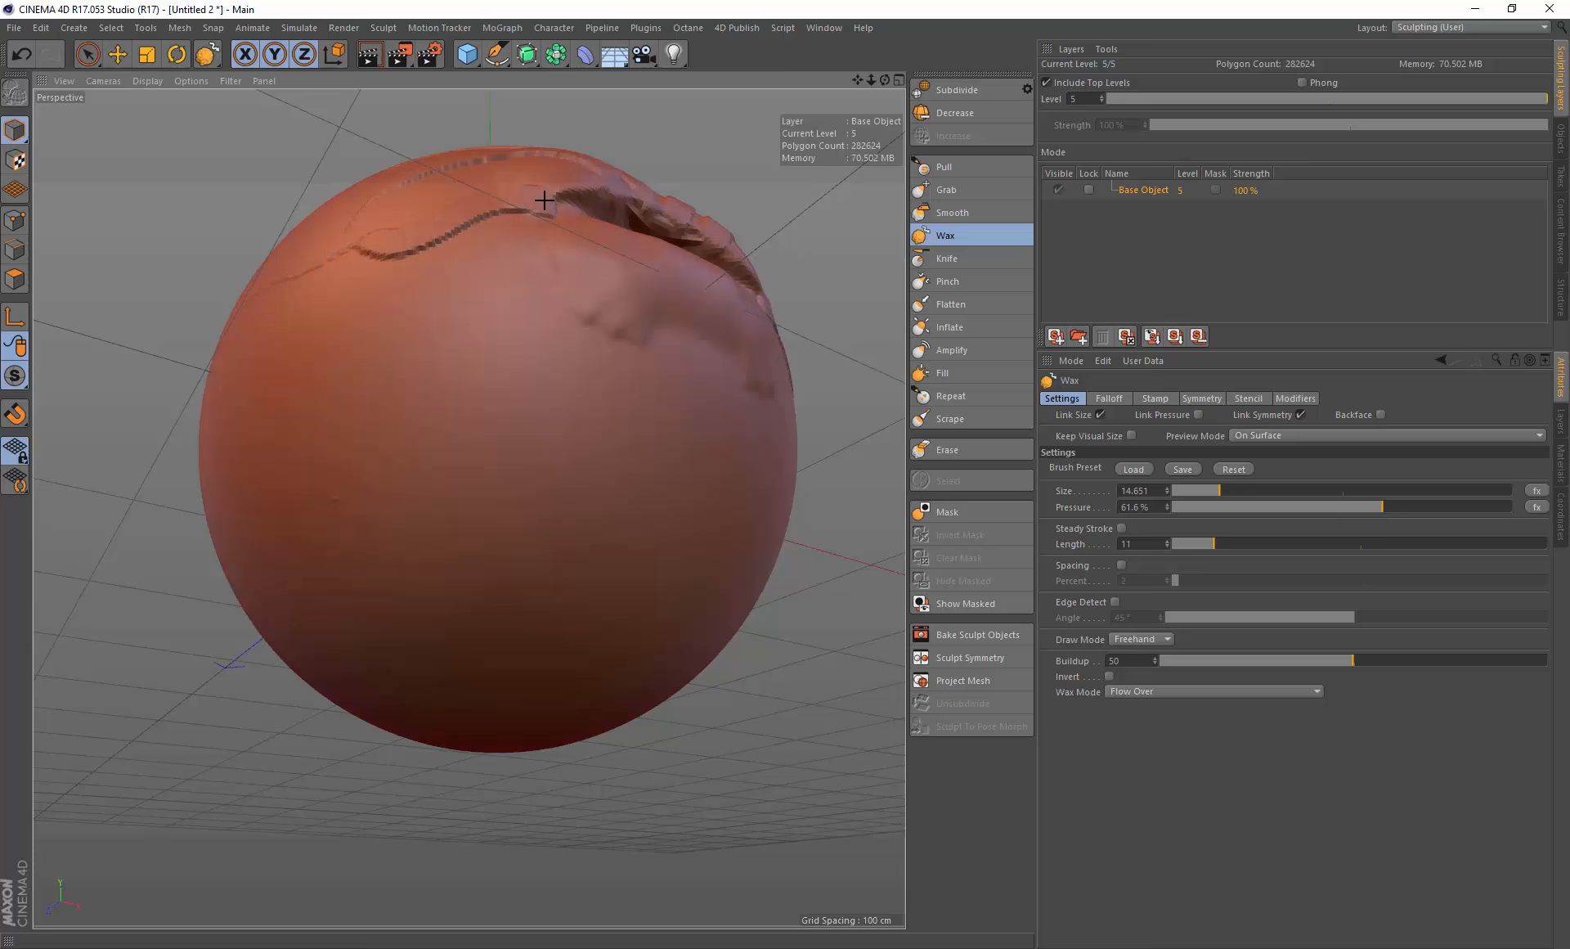
mouse_move(490, 252)
left_mouse_down("alt")
mouse_move(498, 218)
mouse_move(540, 427)
left_mouse_up("alt")
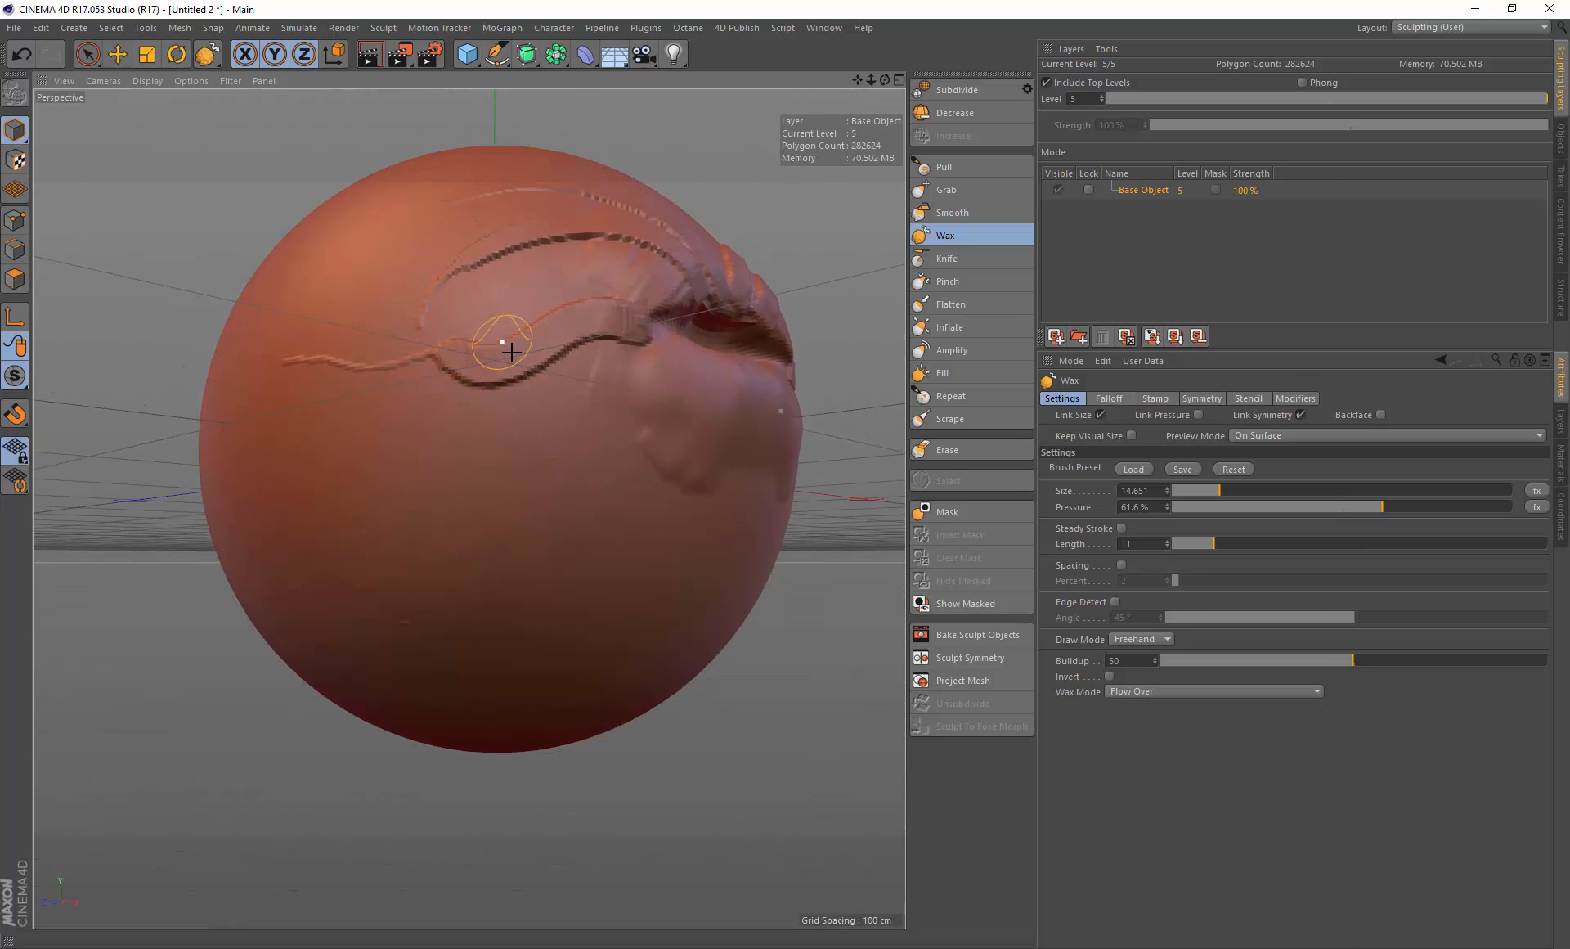
mouse_move(624, 351)
left_mouse_down("alt")
mouse_move(520, 400)
mouse_move(431, 309)
left_mouse_up("alt")
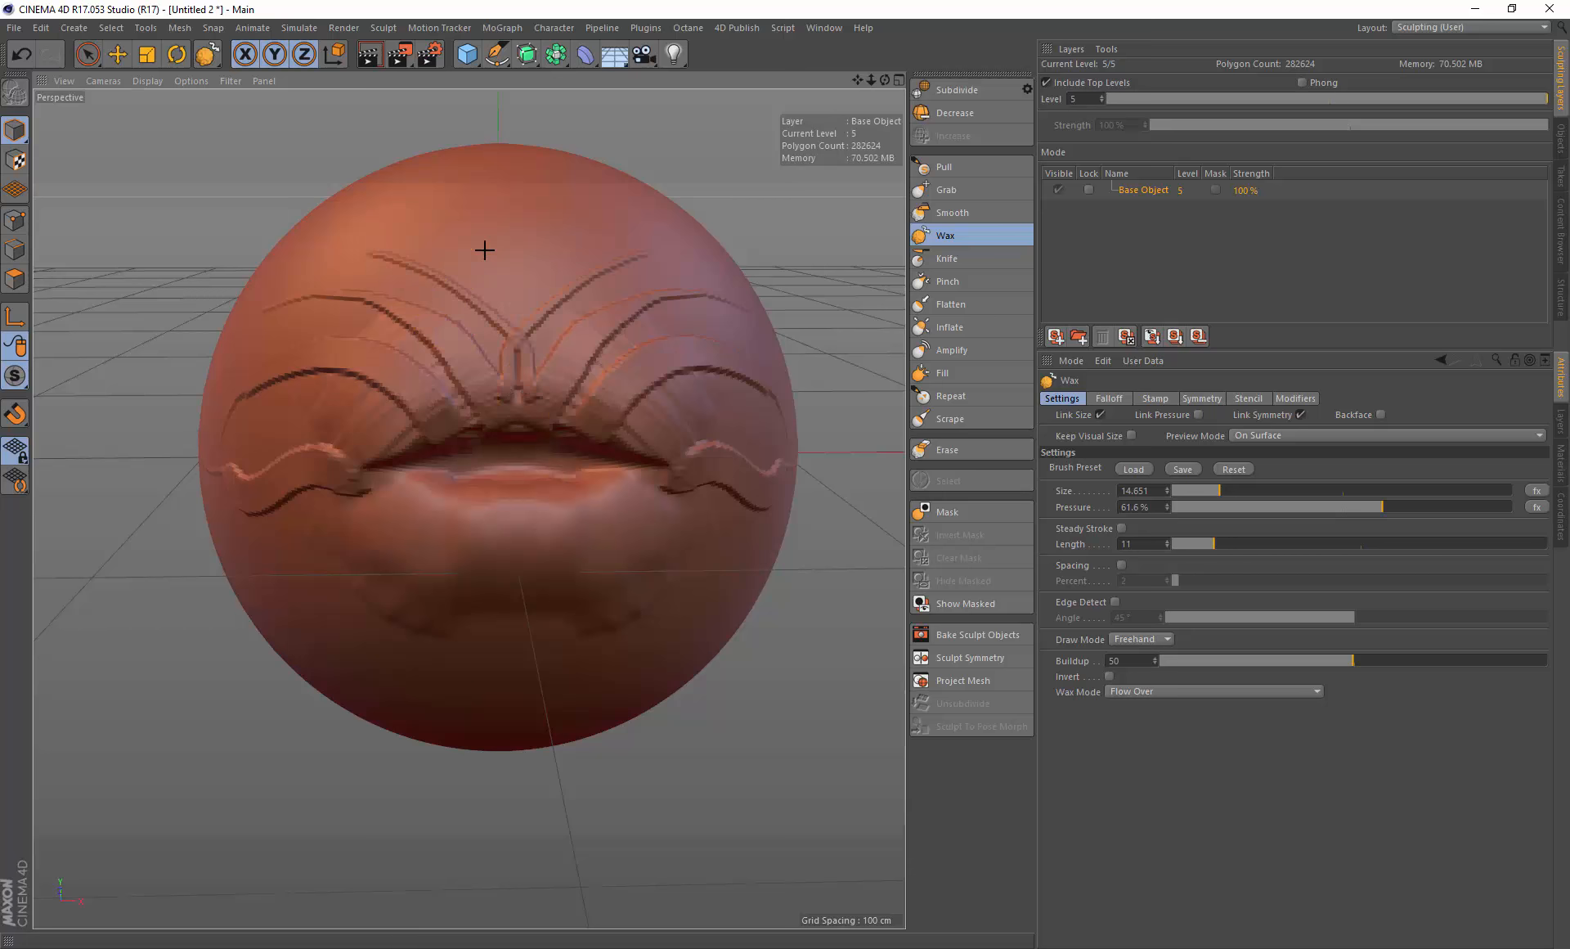
mouse_move(518, 364)
left_mouse_down("alt")
mouse_move(532, 466)
mouse_move(603, 455)
left_mouse_up("alt")
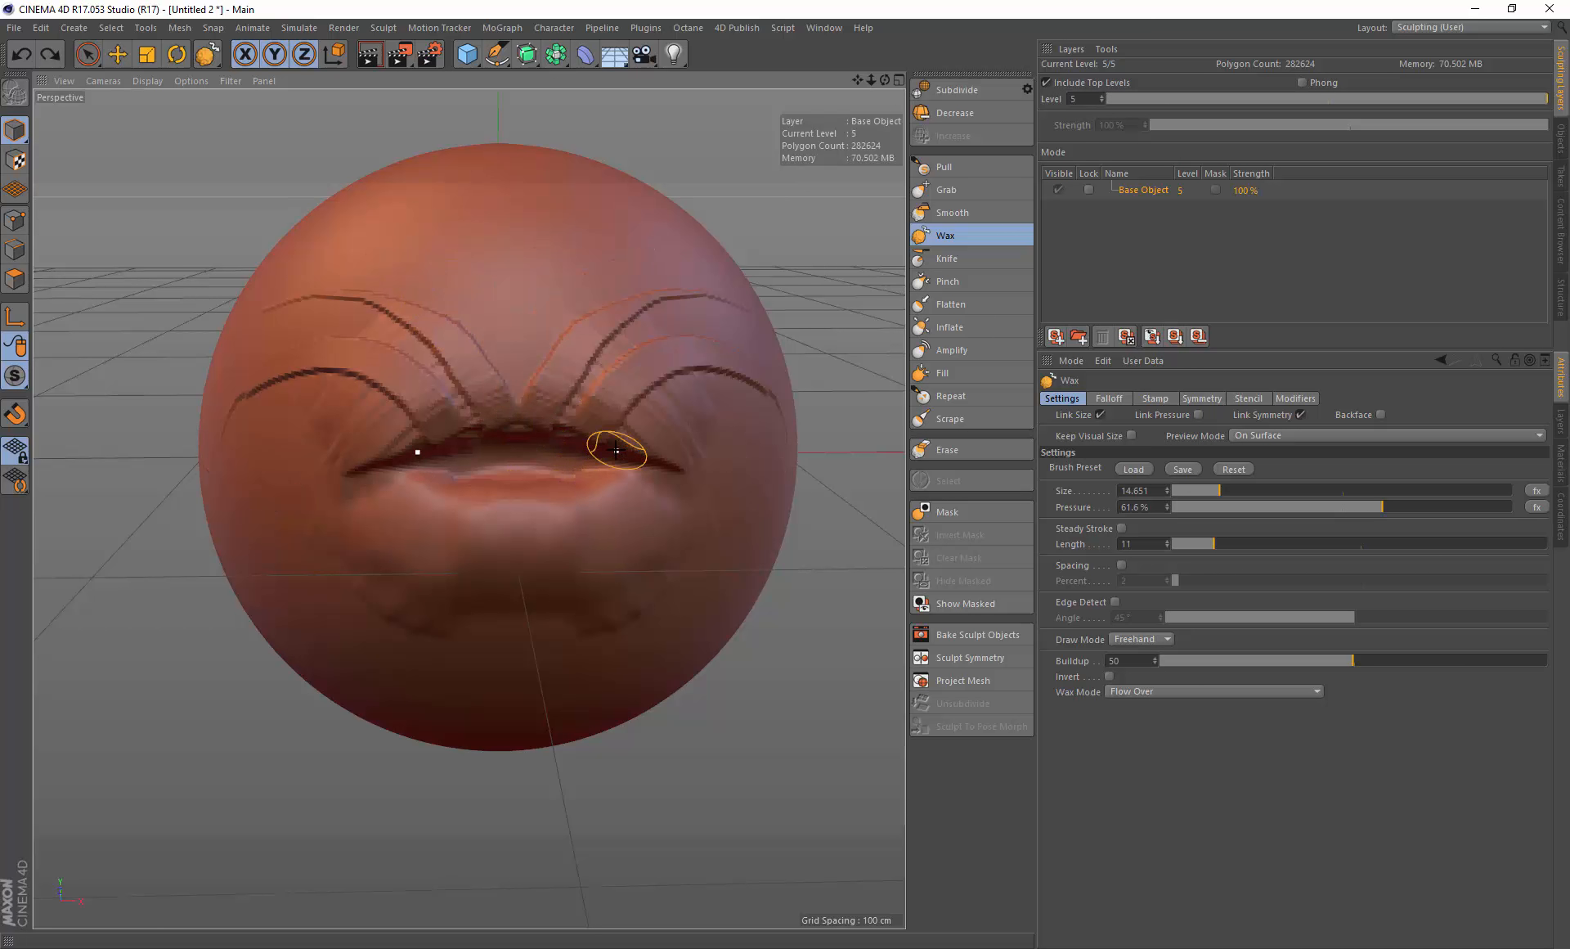
key("ctrl+z")
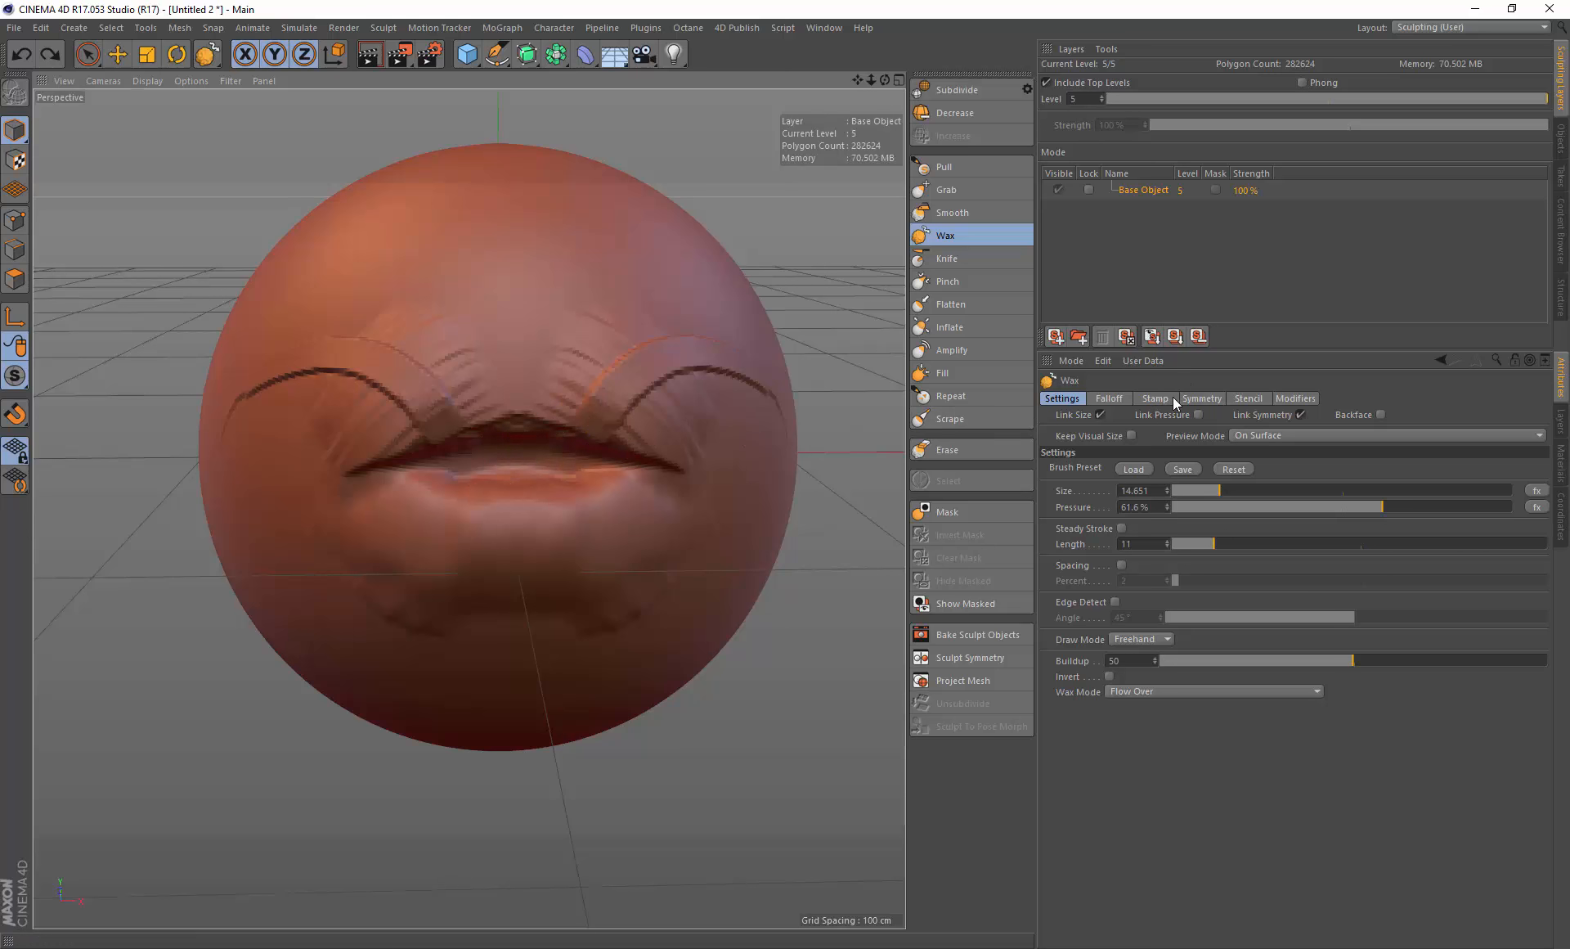
Step: Enable radial symmetry for the Wax brush, paint radial strokes around the mouth, and undo them
left_click(1251, 399)
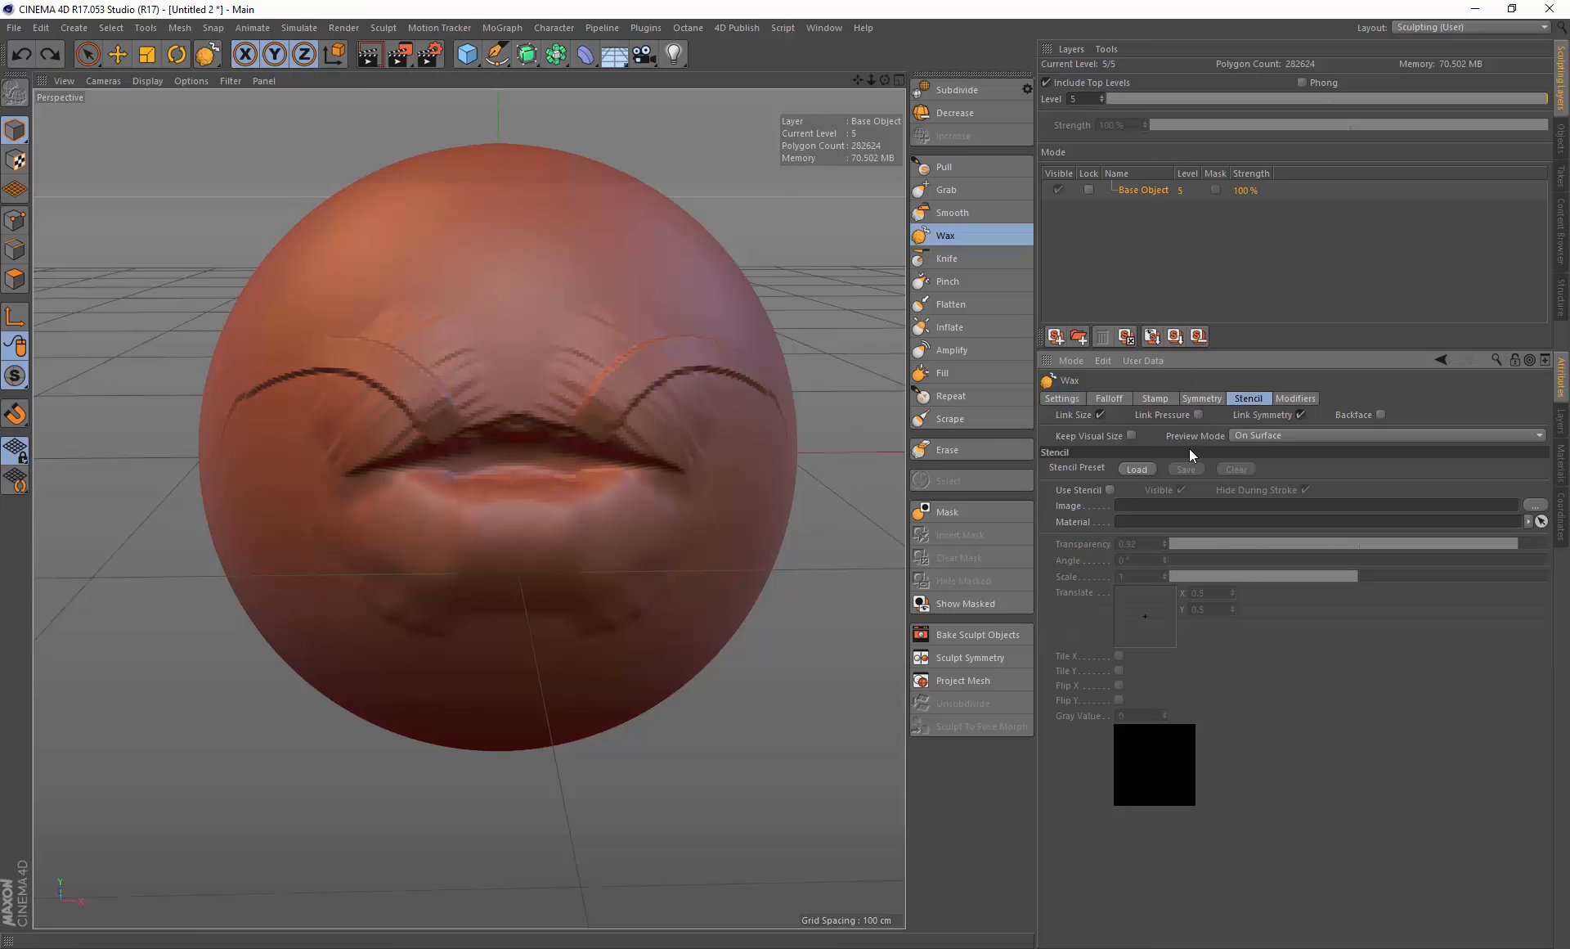
left_click(1204, 398)
left_click(1173, 504)
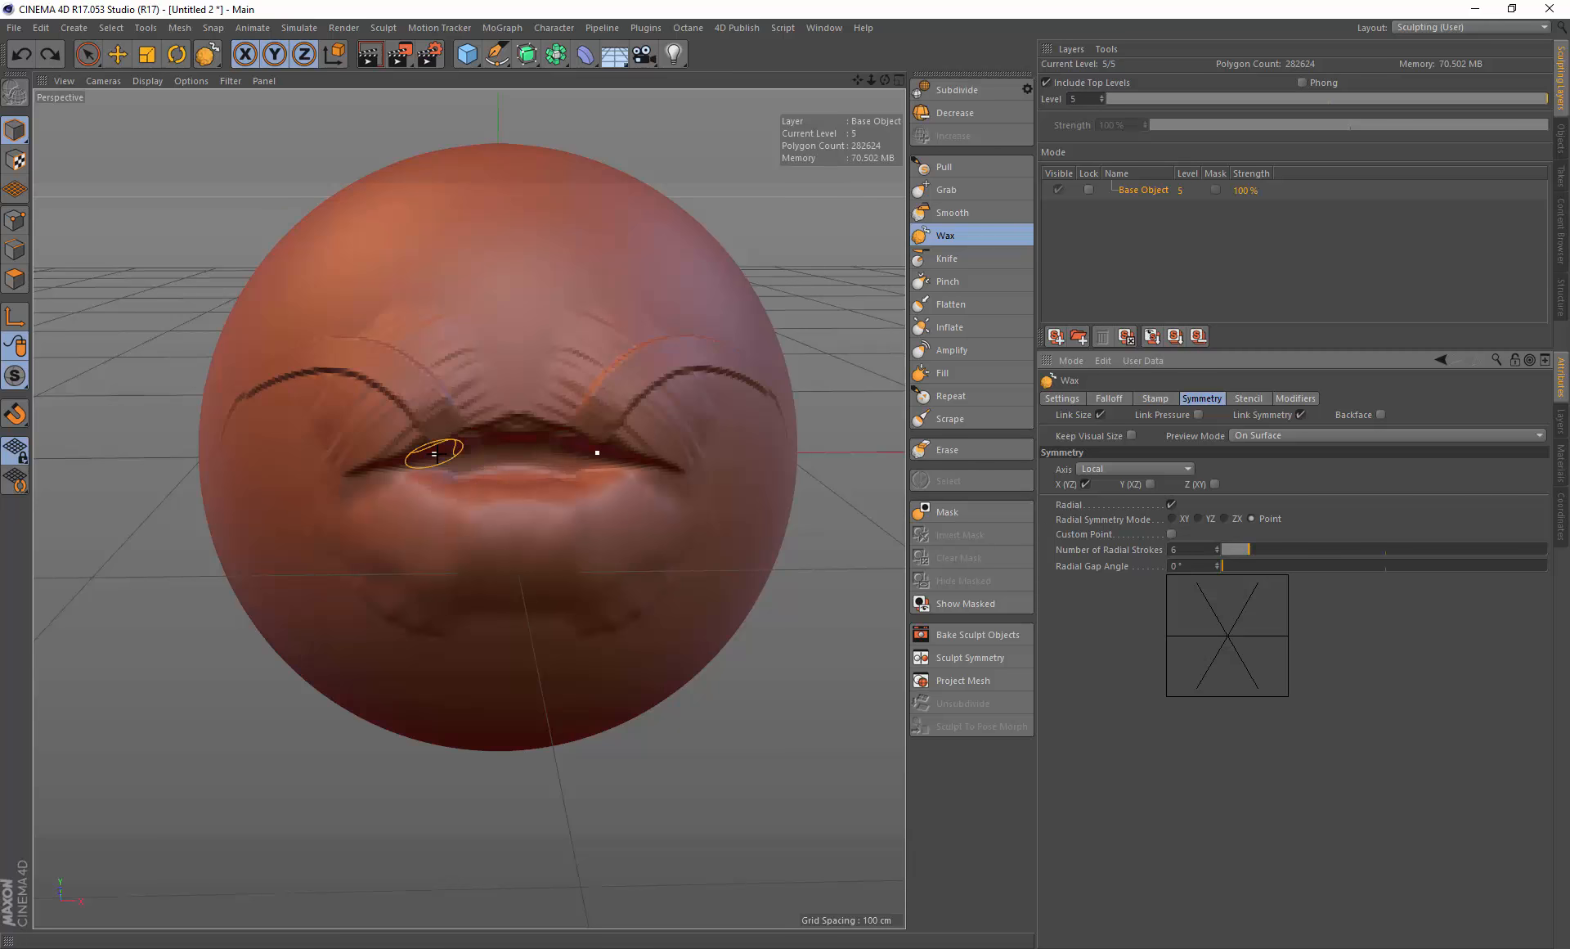
left_click_drag(435, 454, 655, 417, "alt")
mouse_move(436, 452)
left_mouse_down()
mouse_move(469, 374)
mouse_move(578, 340)
mouse_move(501, 319)
mouse_move(613, 354)
mouse_move(413, 384)
mouse_move(502, 418)
mouse_move(458, 475)
mouse_move(499, 360)
mouse_move(532, 352)
mouse_move(691, 425)
left_mouse_up()
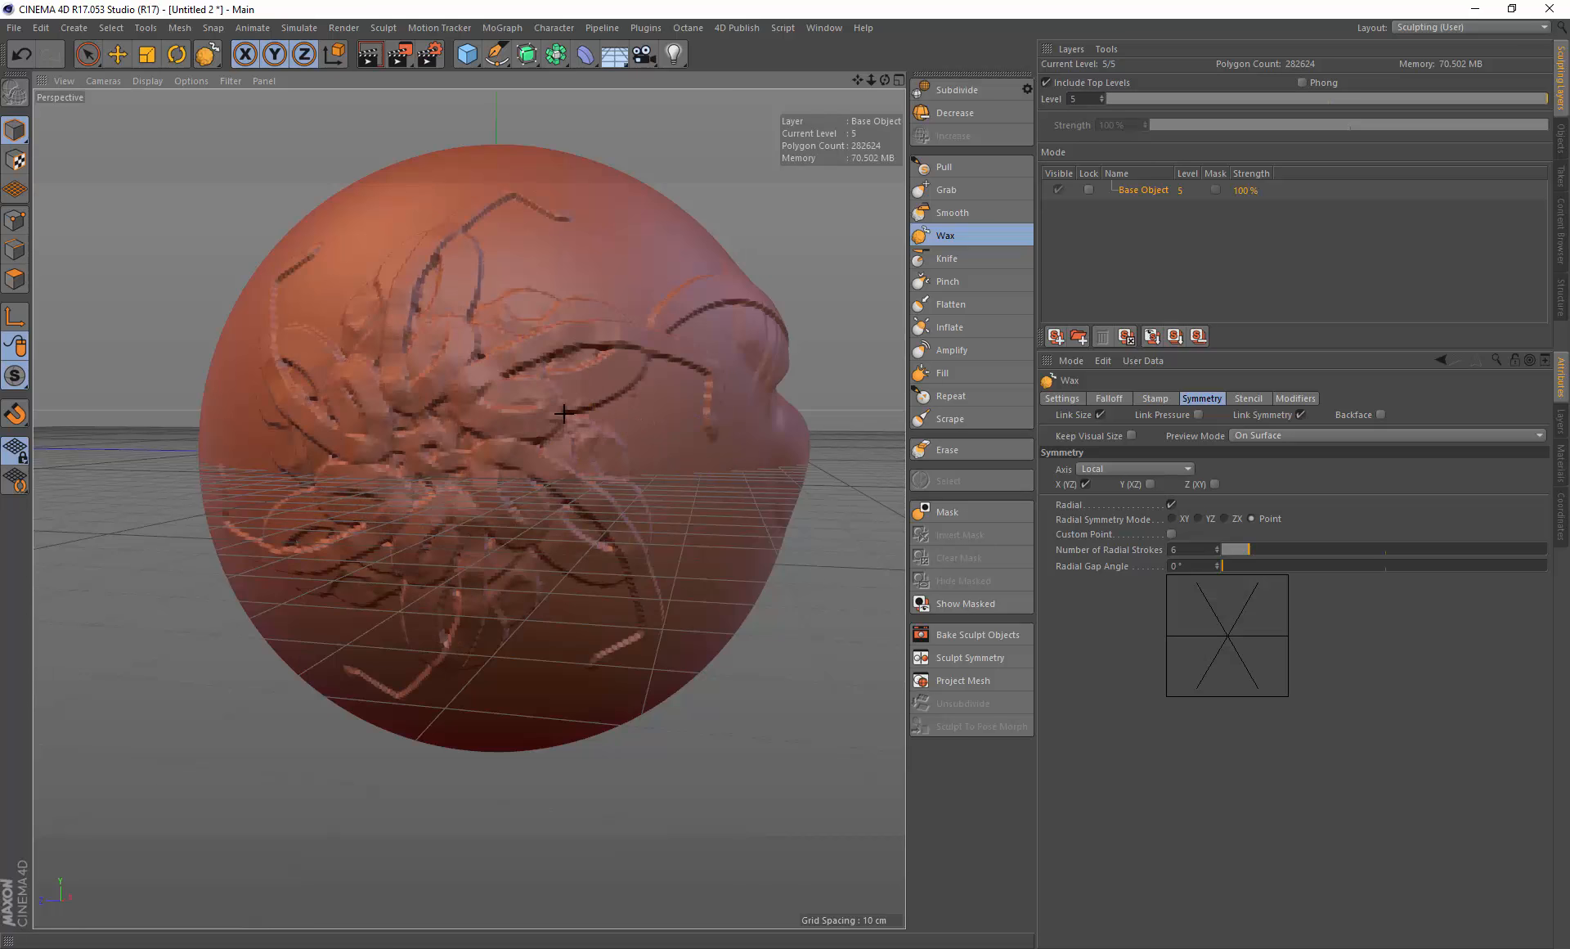
mouse_move(580, 432)
left_mouse_down()
mouse_move(656, 500)
mouse_move(561, 467)
mouse_move(610, 527)
mouse_move(602, 445)
mouse_move(564, 352)
mouse_move(458, 385)
mouse_move(300, 336)
mouse_move(475, 408)
mouse_move(654, 450)
mouse_move(490, 368)
mouse_move(519, 543)
left_mouse_up()
key("ctrl+z")
key("ctrl+z")
key("ctrl+z")
key("ctrl+z")
key("ctrl+z")
key("ctrl+z")
key("ctrl+z")
key("ctrl+z")
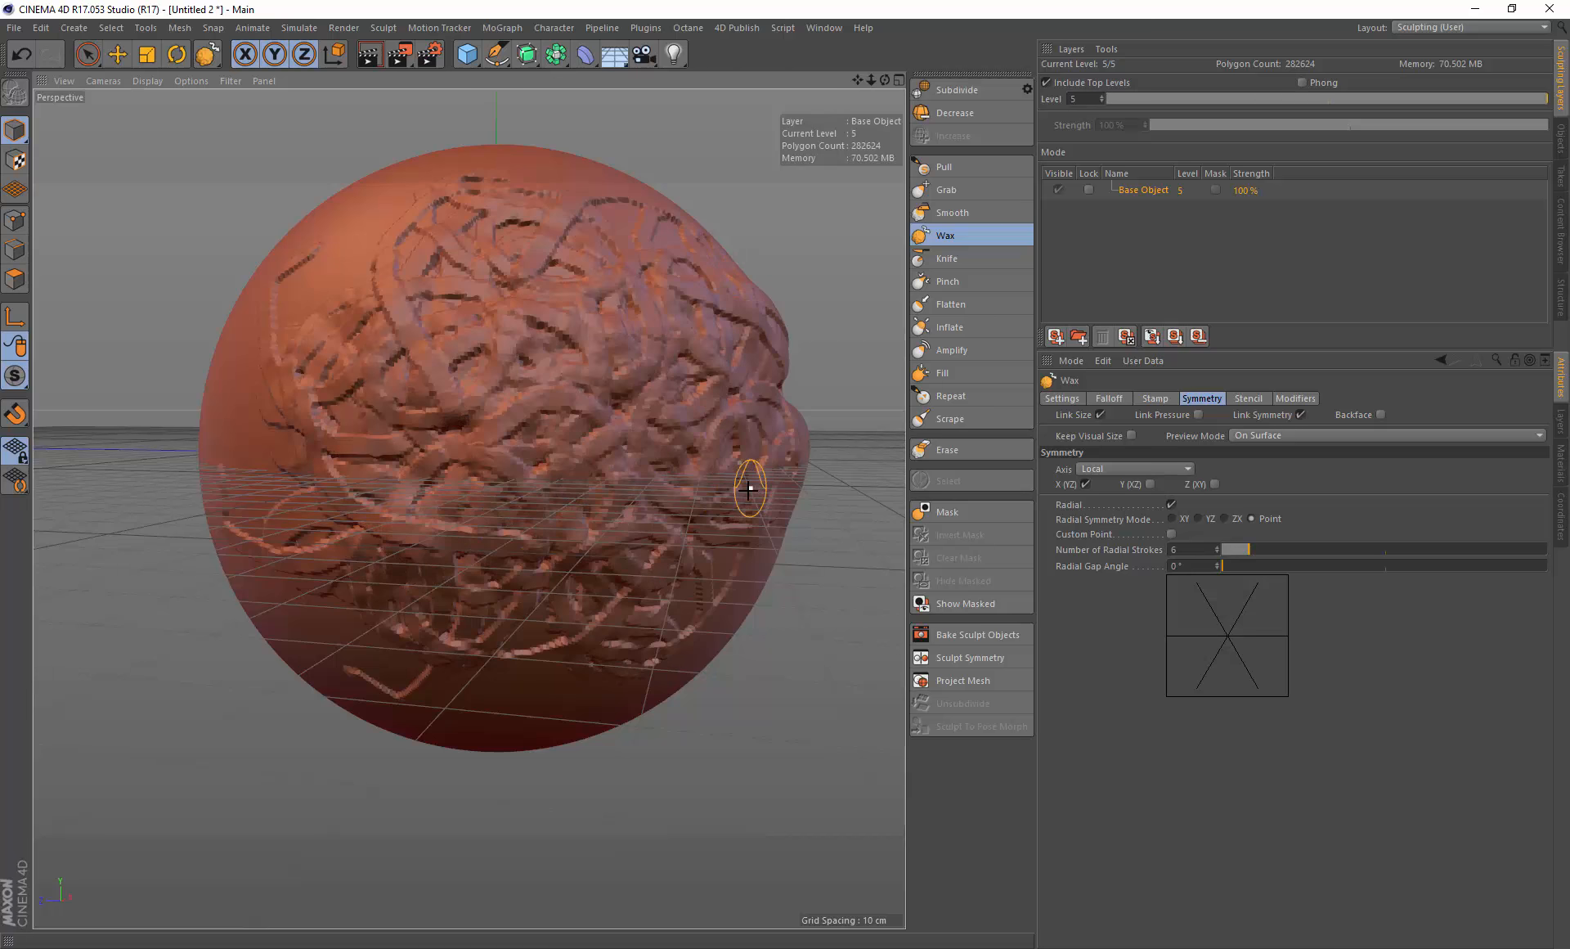
mouse_move(793, 383)
left_mouse_down("alt")
mouse_move(627, 396)
mouse_move(647, 398)
left_mouse_up("alt")
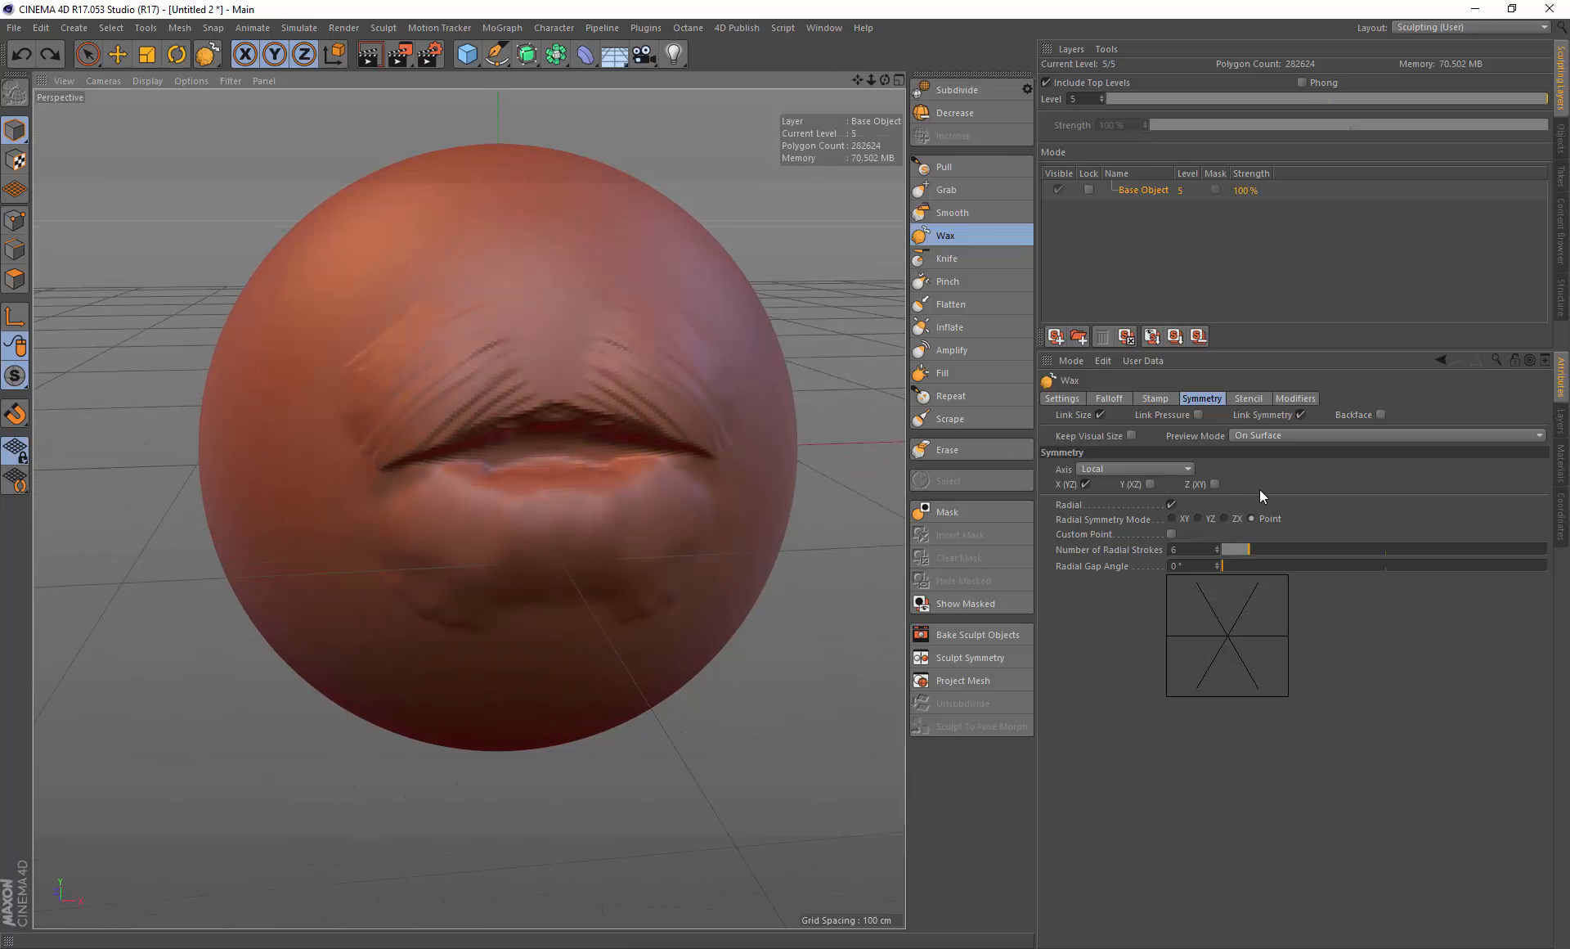
Step: Disable radial symmetry and paint Wax strokes along the upper lip, undoing the last one
left_click(1172, 505)
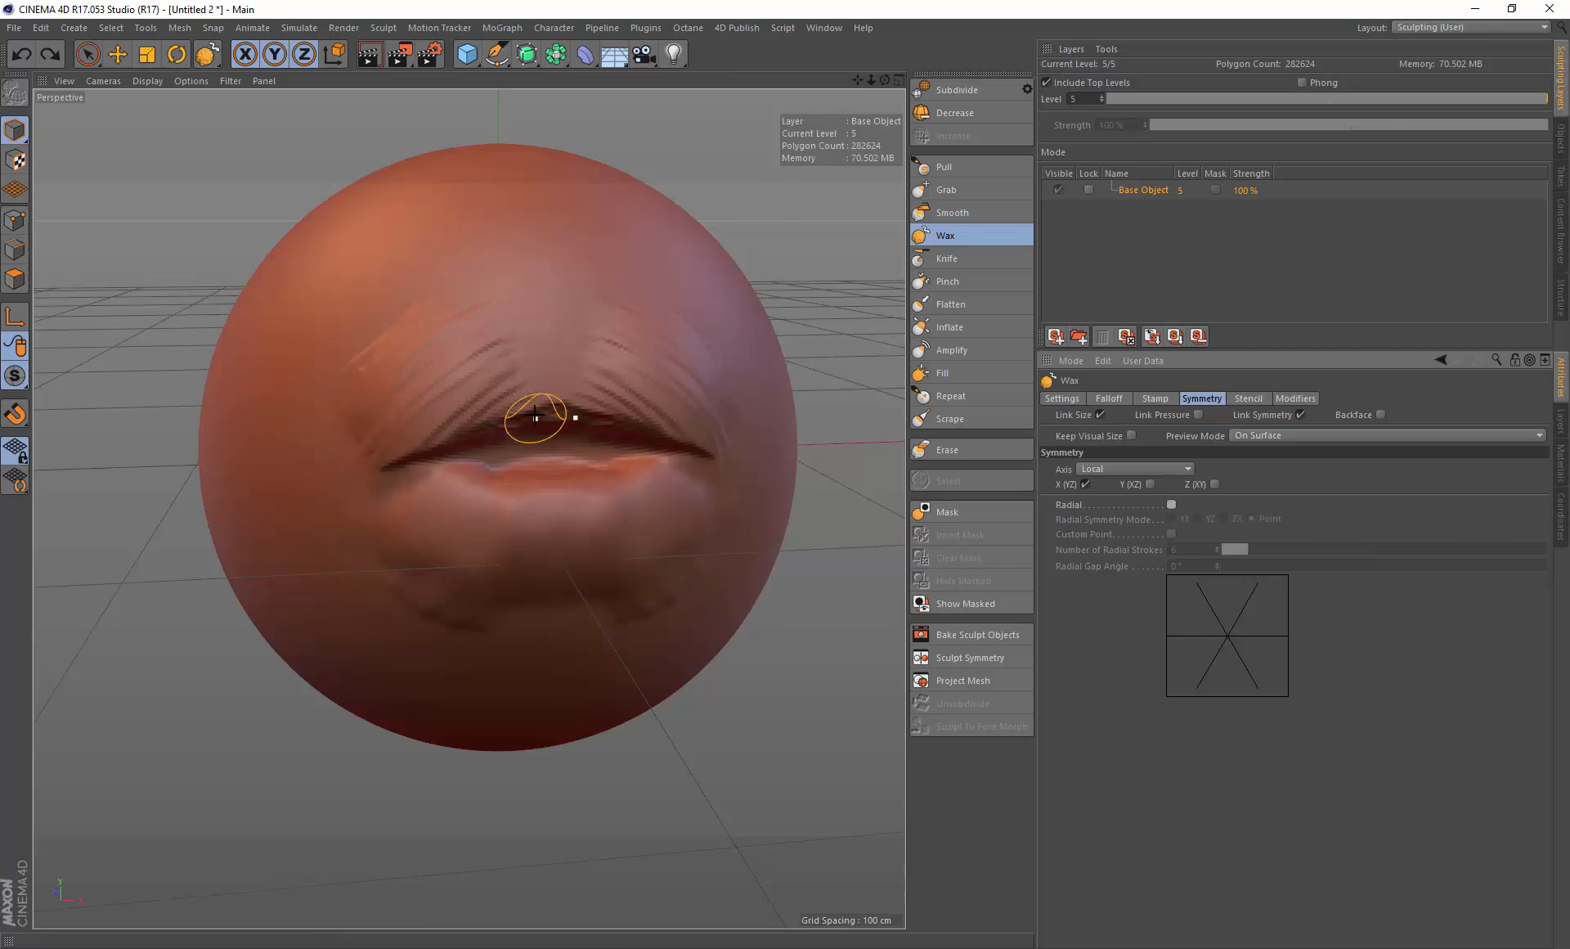
mouse_move(538, 416)
left_mouse_down("alt")
mouse_move(556, 399)
mouse_move(724, 473)
left_mouse_up("alt")
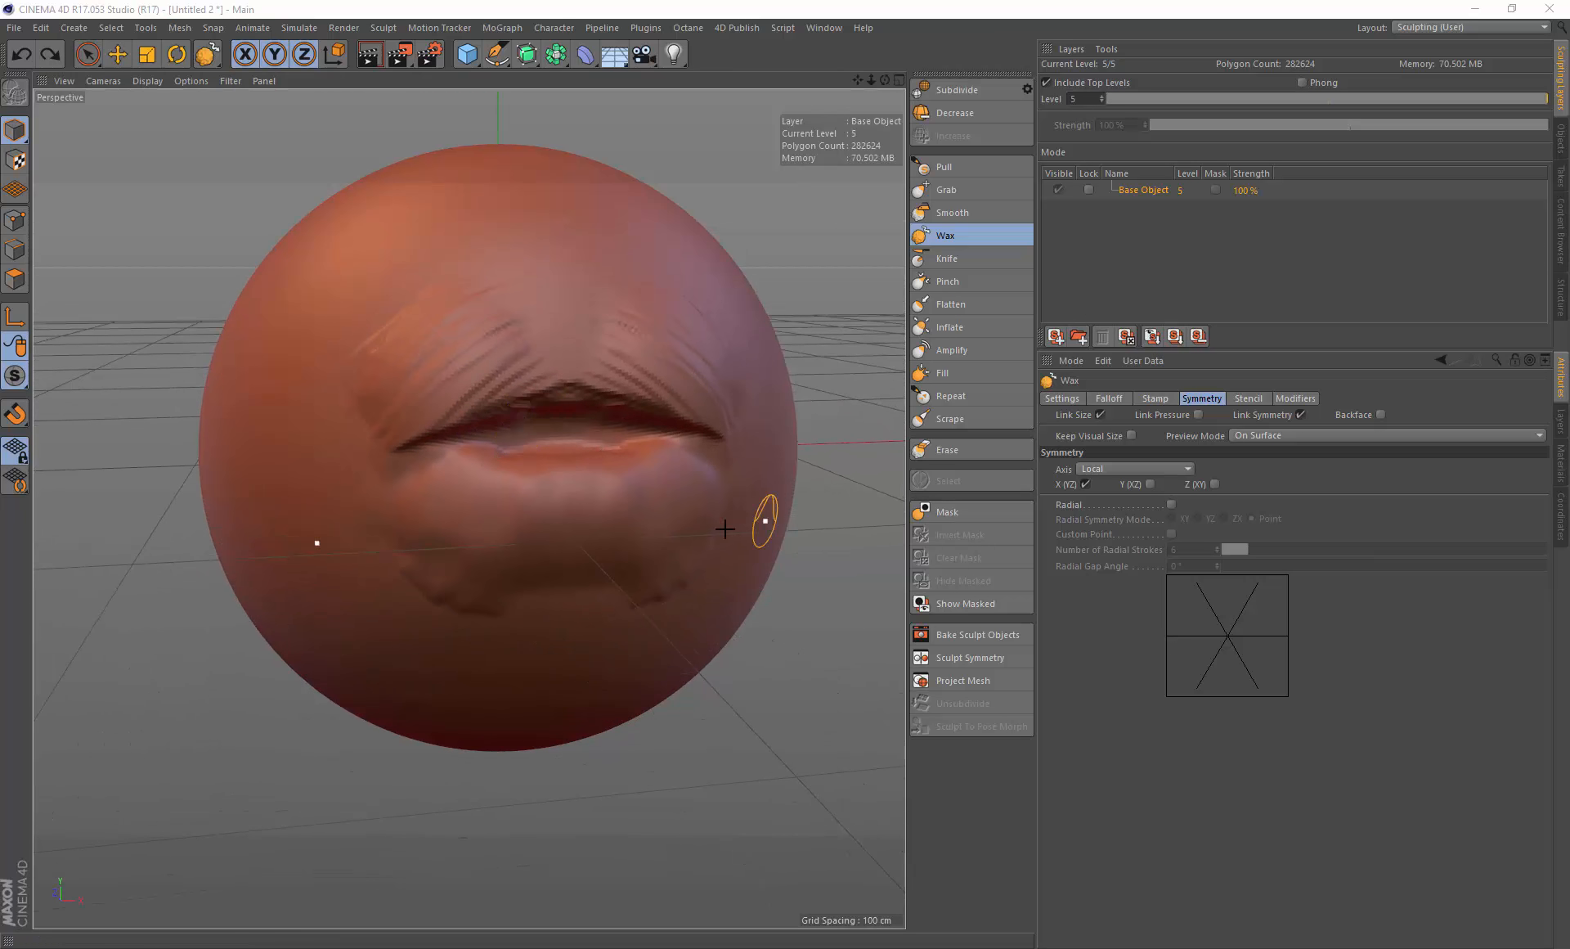
mouse_move(491, 449)
left_mouse_down("alt")
mouse_move(448, 520)
mouse_move(450, 499)
mouse_move(522, 494)
mouse_move(470, 490)
mouse_move(665, 466)
mouse_move(576, 472)
left_mouse_up("alt")
key("ctrl+z")
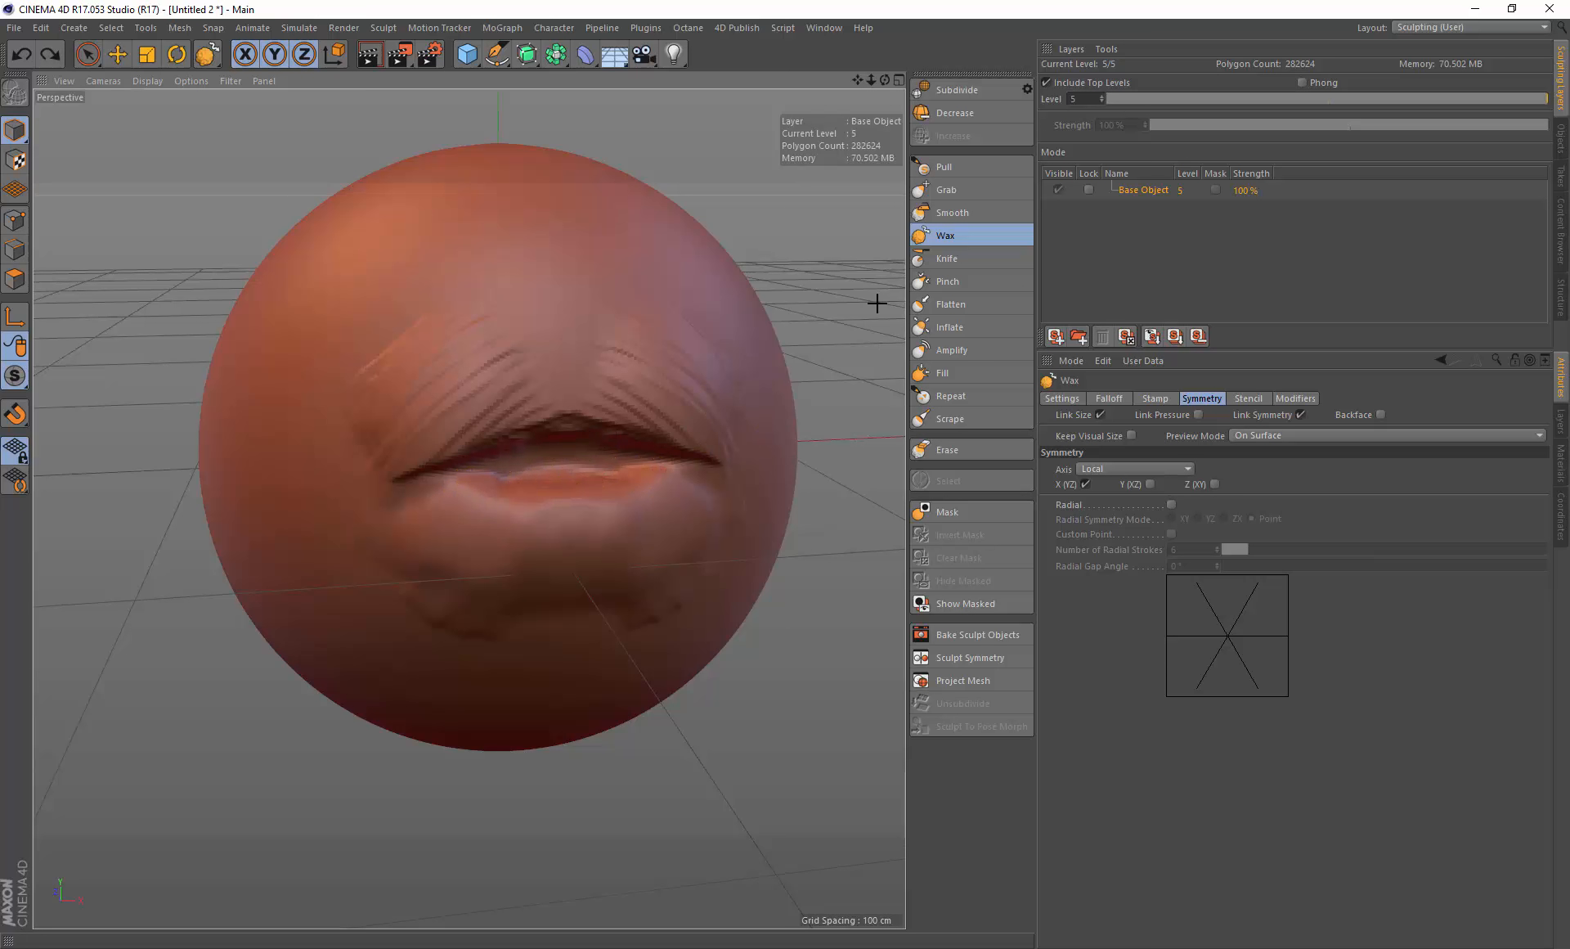
Step: Turn off Pen Pressure for the Wax brush's pressure and confirm the effector settings
left_click(1063, 400)
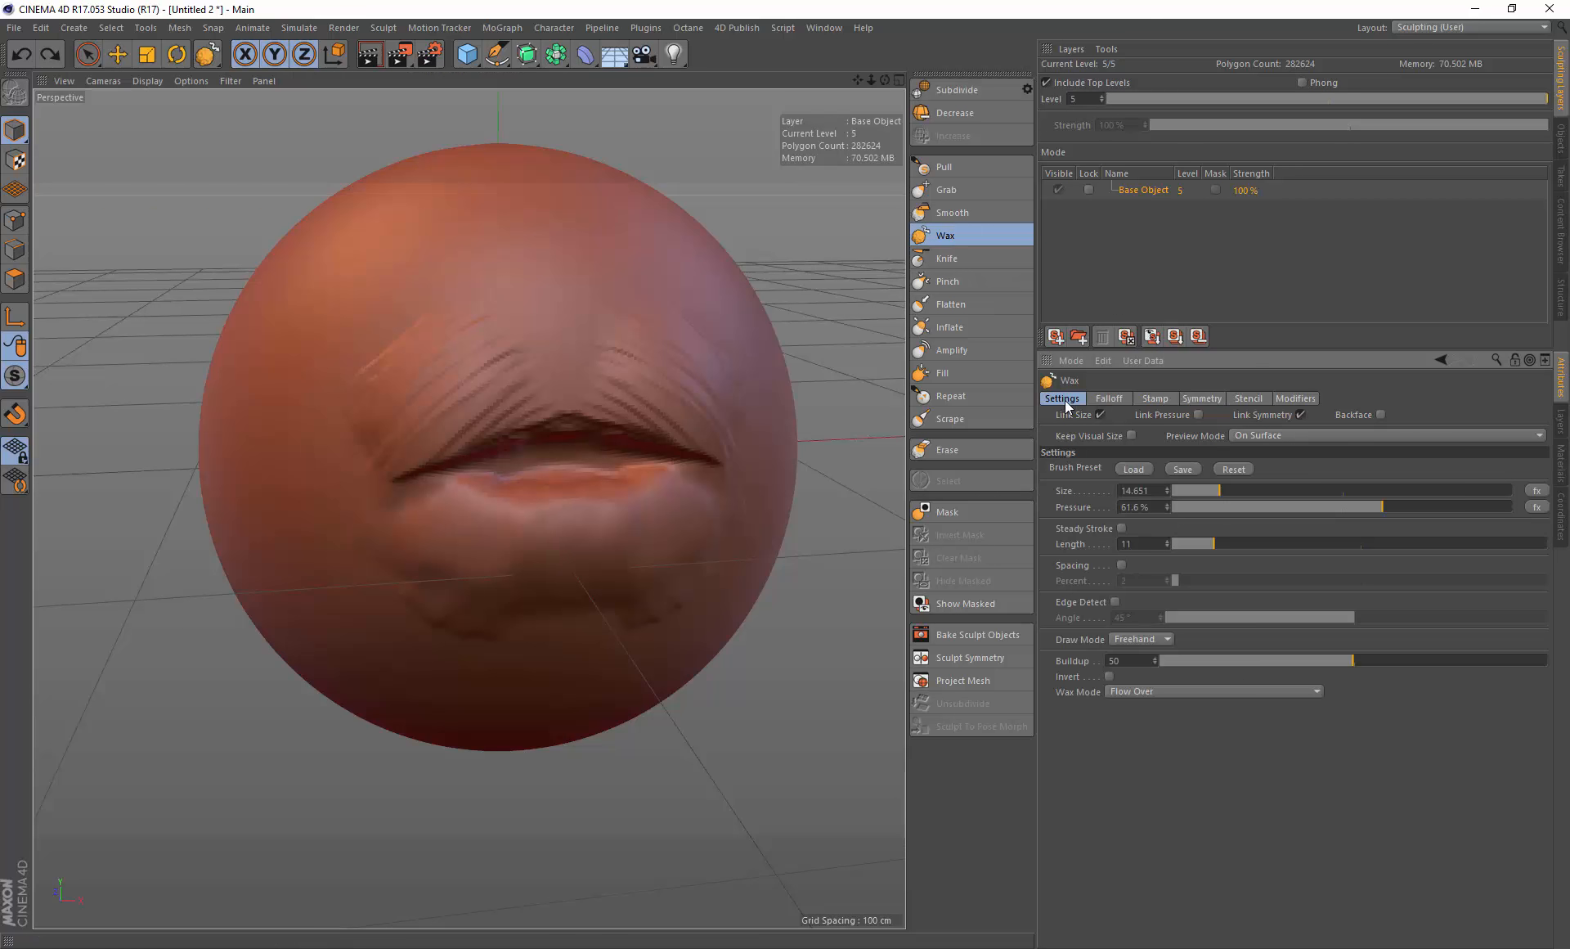
left_click(1535, 491)
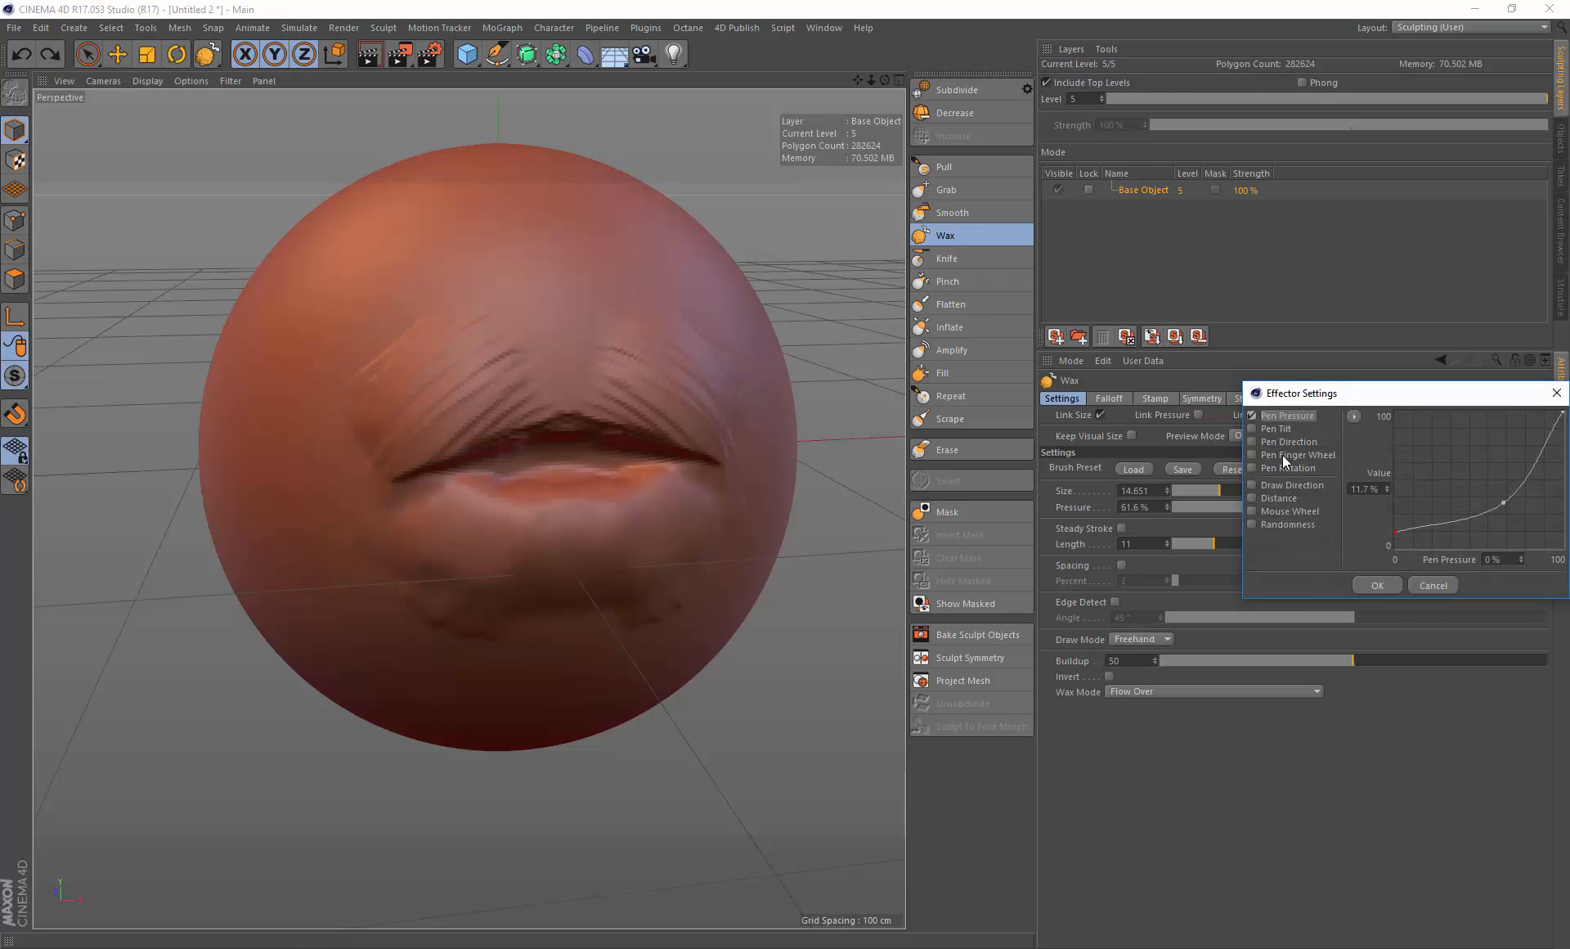
left_click(1252, 416)
left_click(1374, 584)
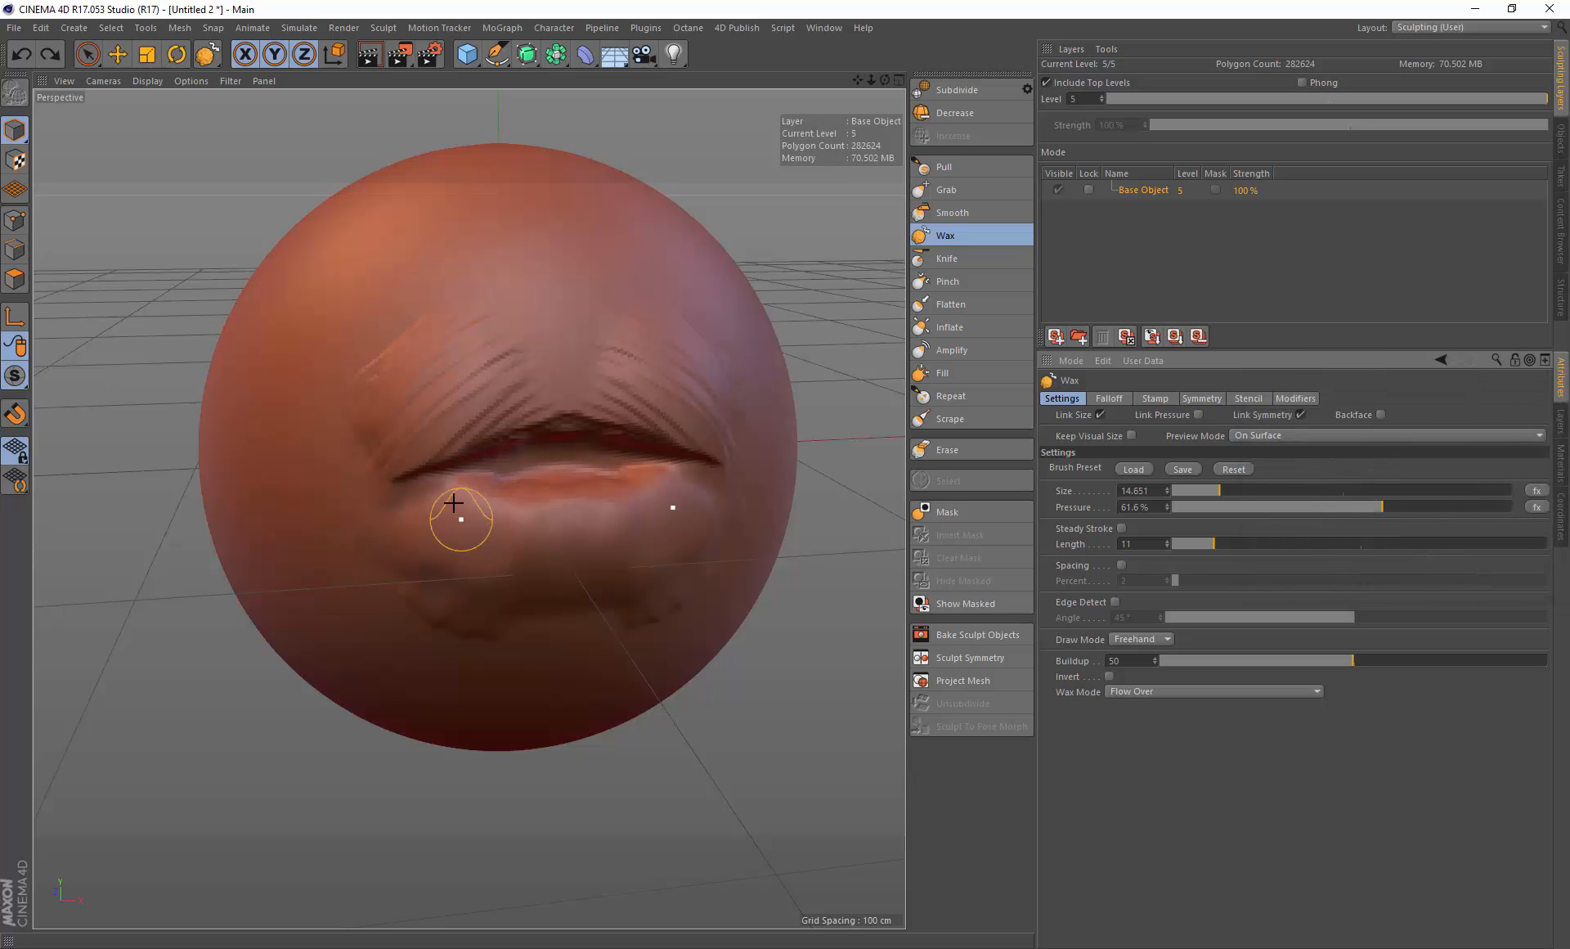
Step: Paint Wax strokes on the lower lip and chin, resizing the brush to about 8.5 and then about 26.4
mouse_move(451, 494)
left_mouse_down()
mouse_move(472, 479)
mouse_move(531, 496)
left_mouse_up()
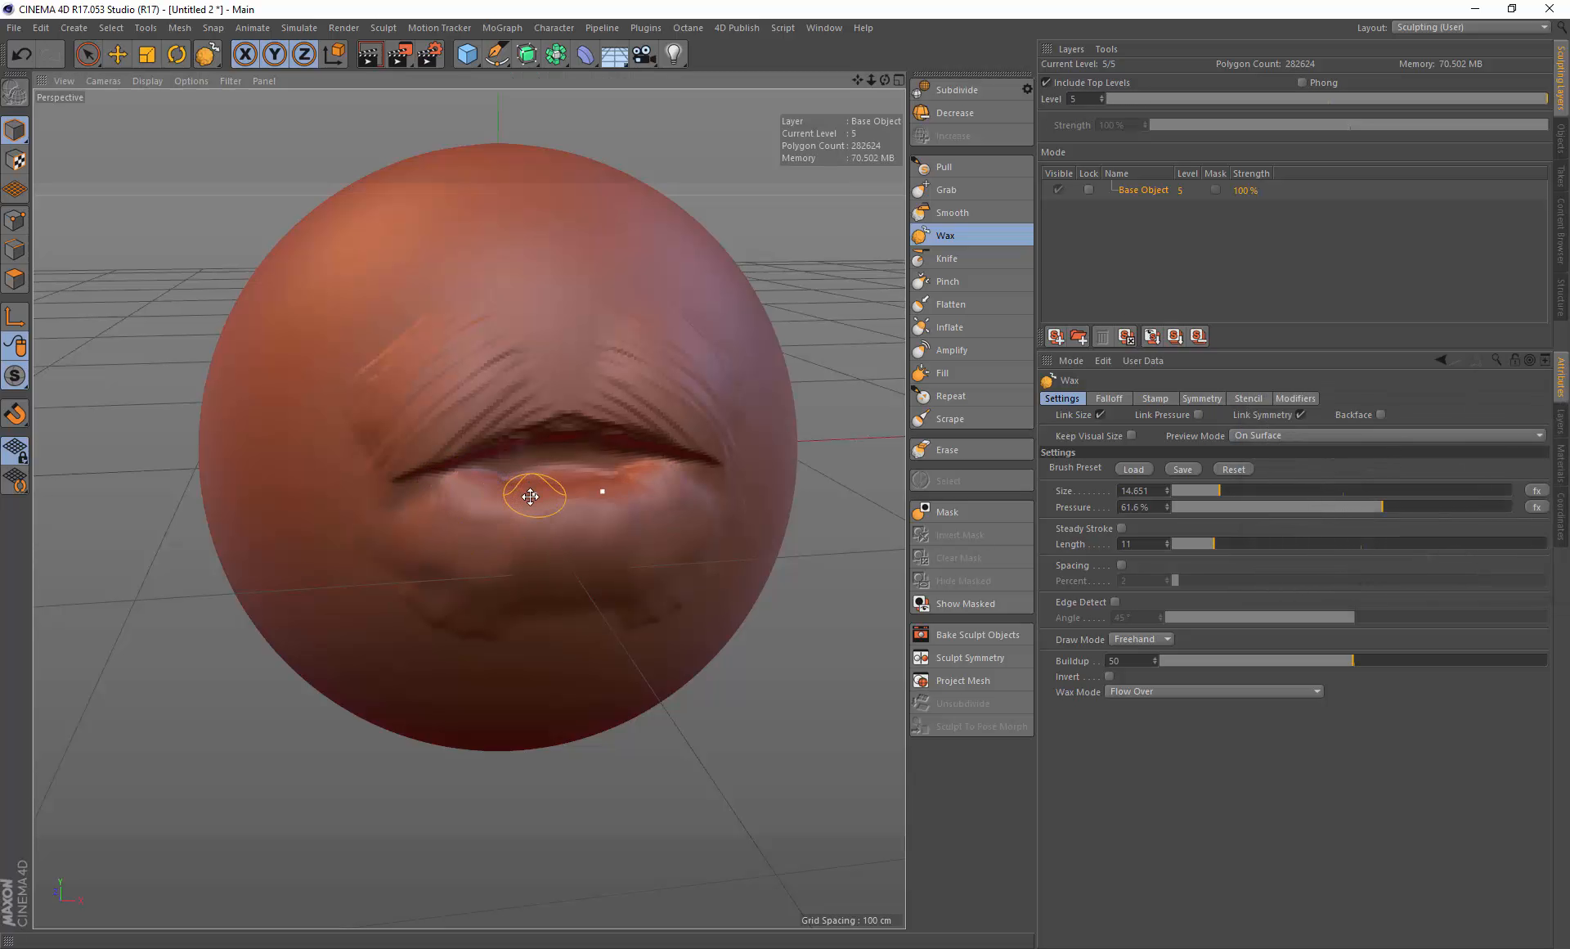
middle_click_drag(535, 496, 511, 499)
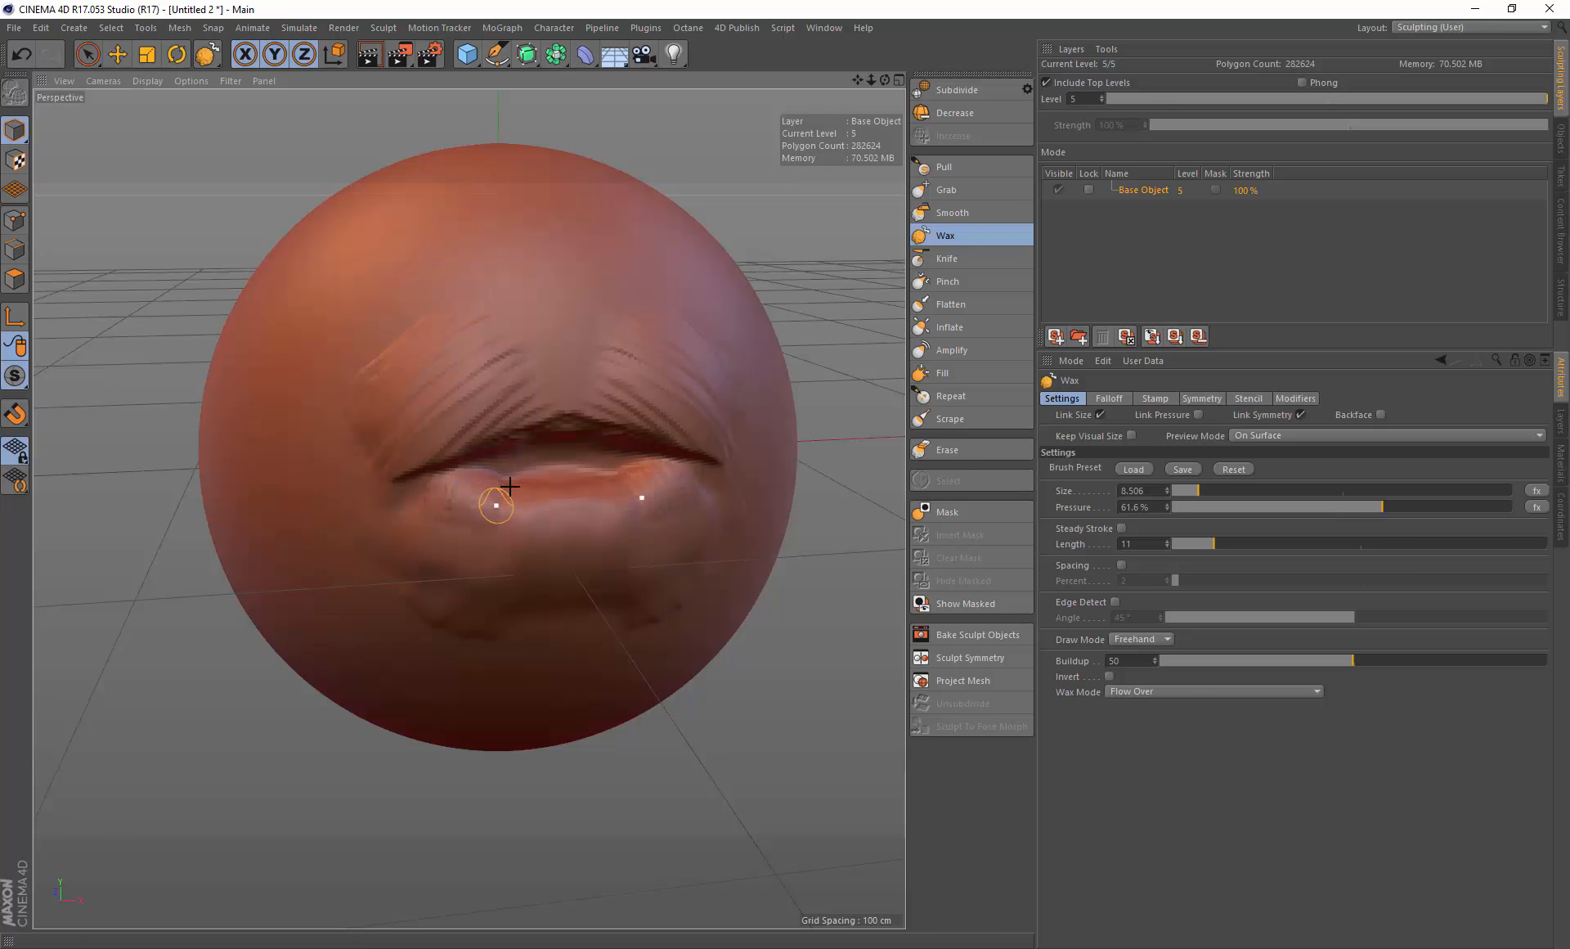
mouse_move(559, 494)
left_mouse_down("alt")
mouse_move(553, 527)
mouse_move(455, 456)
mouse_move(445, 404)
left_mouse_up("alt")
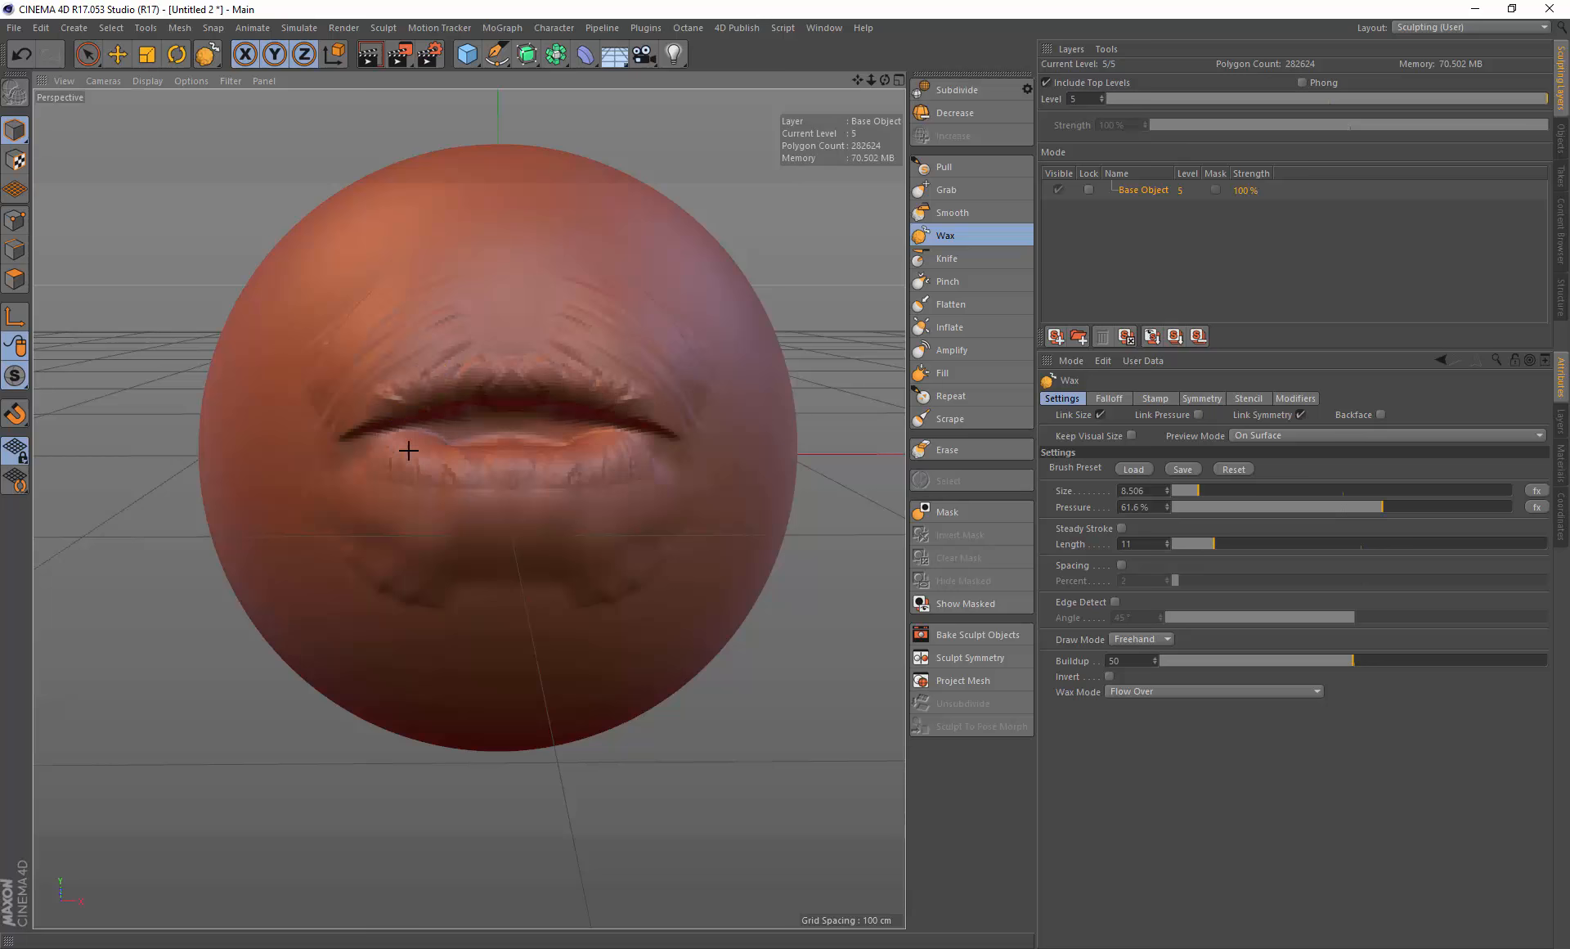
mouse_move(479, 461)
left_mouse_down()
mouse_move(520, 490)
mouse_move(488, 470)
mouse_move(508, 457)
mouse_move(569, 512)
left_mouse_up()
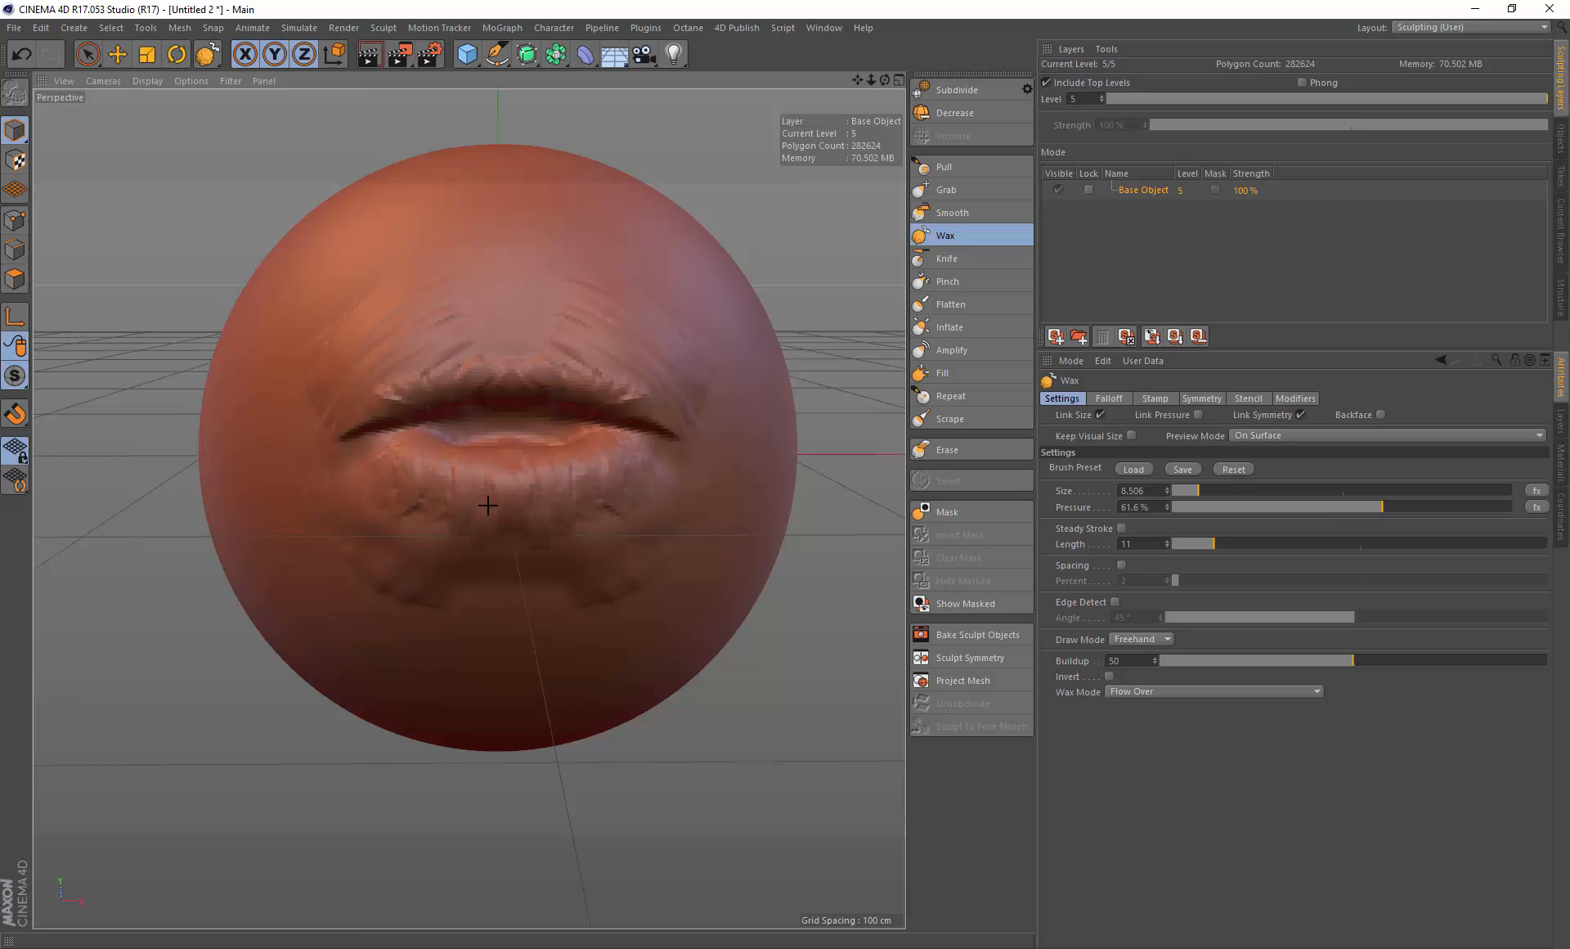
middle_click_drag(501, 589, 531, 600)
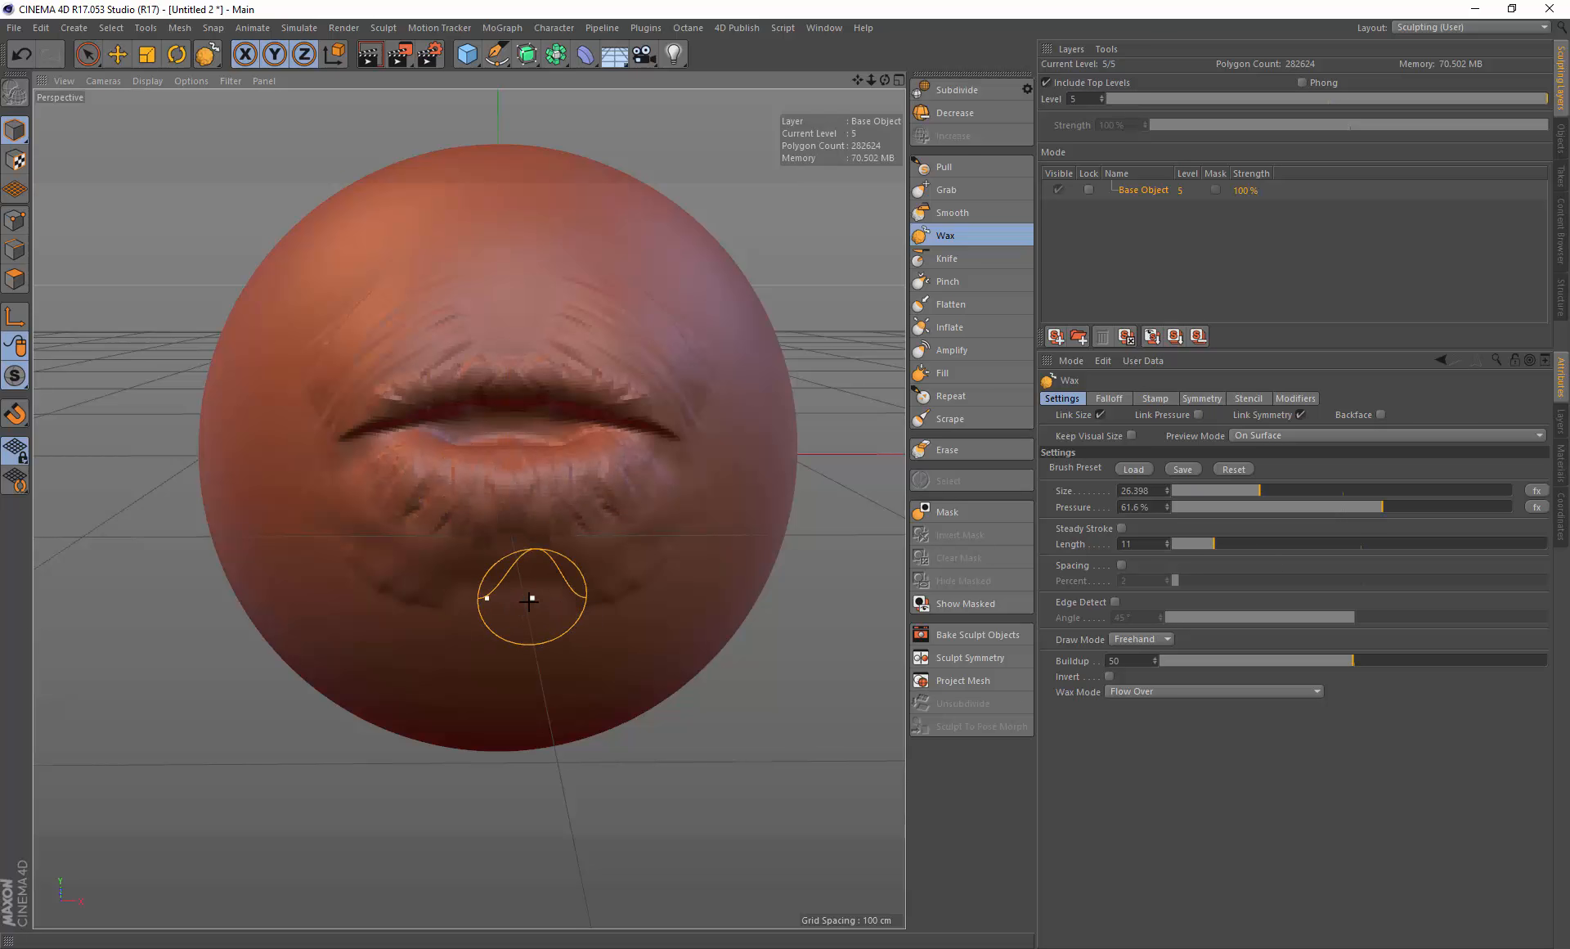
mouse_move(528, 604)
left_mouse_down()
mouse_move(460, 654)
mouse_move(489, 666)
mouse_move(453, 634)
mouse_move(462, 606)
mouse_move(579, 603)
mouse_move(557, 605)
left_mouse_up()
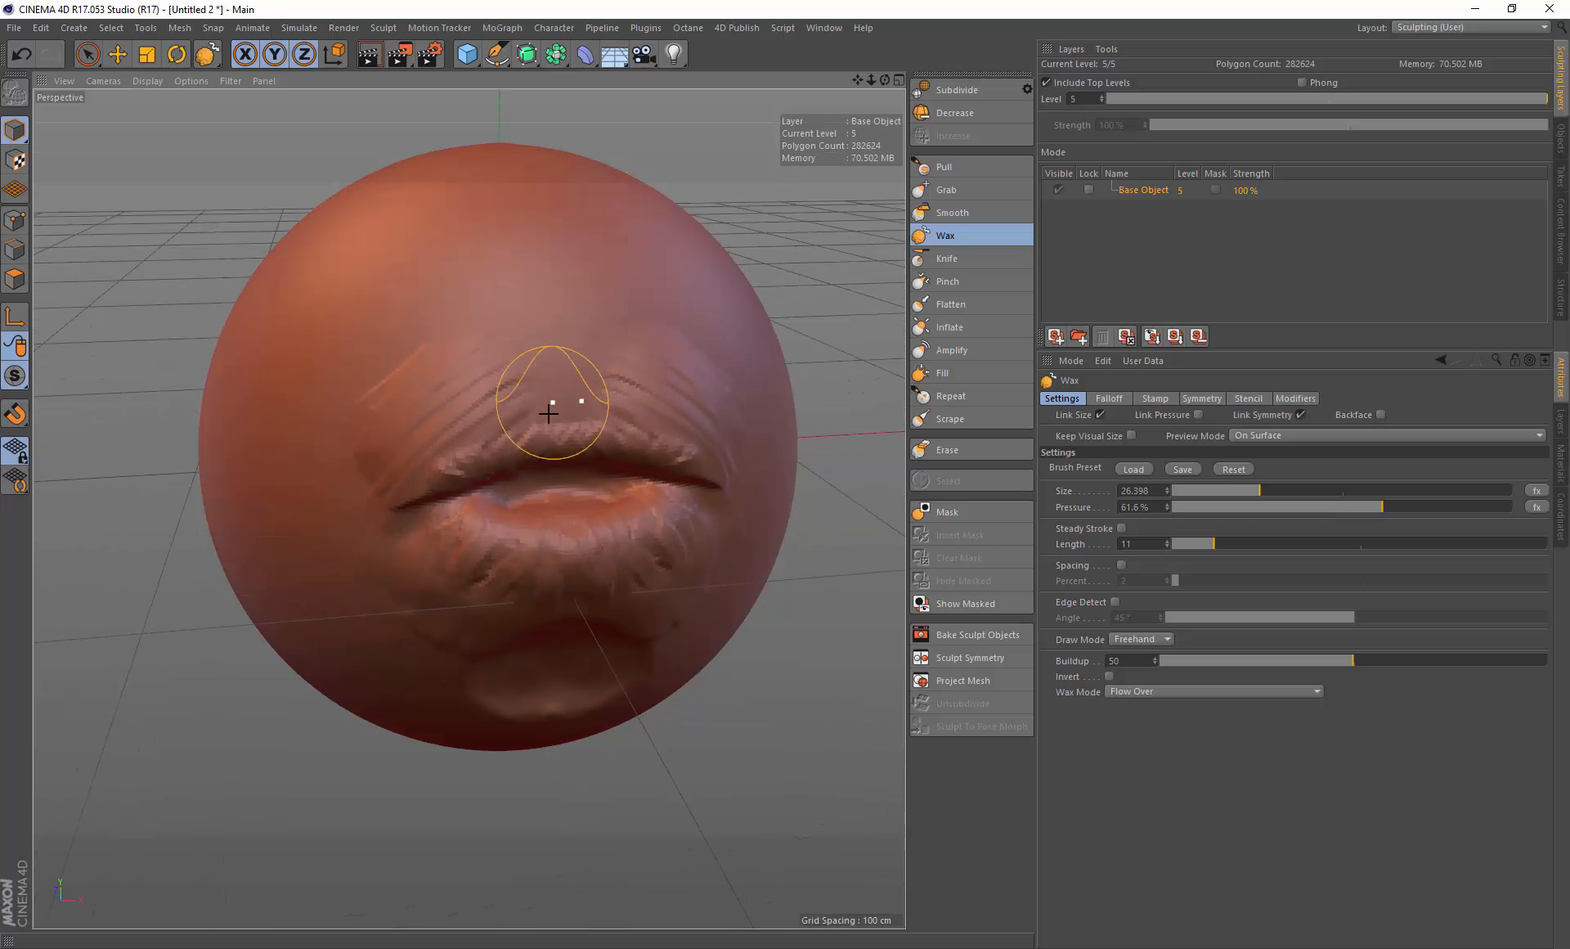
Step: Paint small Wax strokes above the centre of the upper lip, resizing the brush to about 12.5, 3.8 and 8.3
middle_click_drag(572, 394, 547, 394)
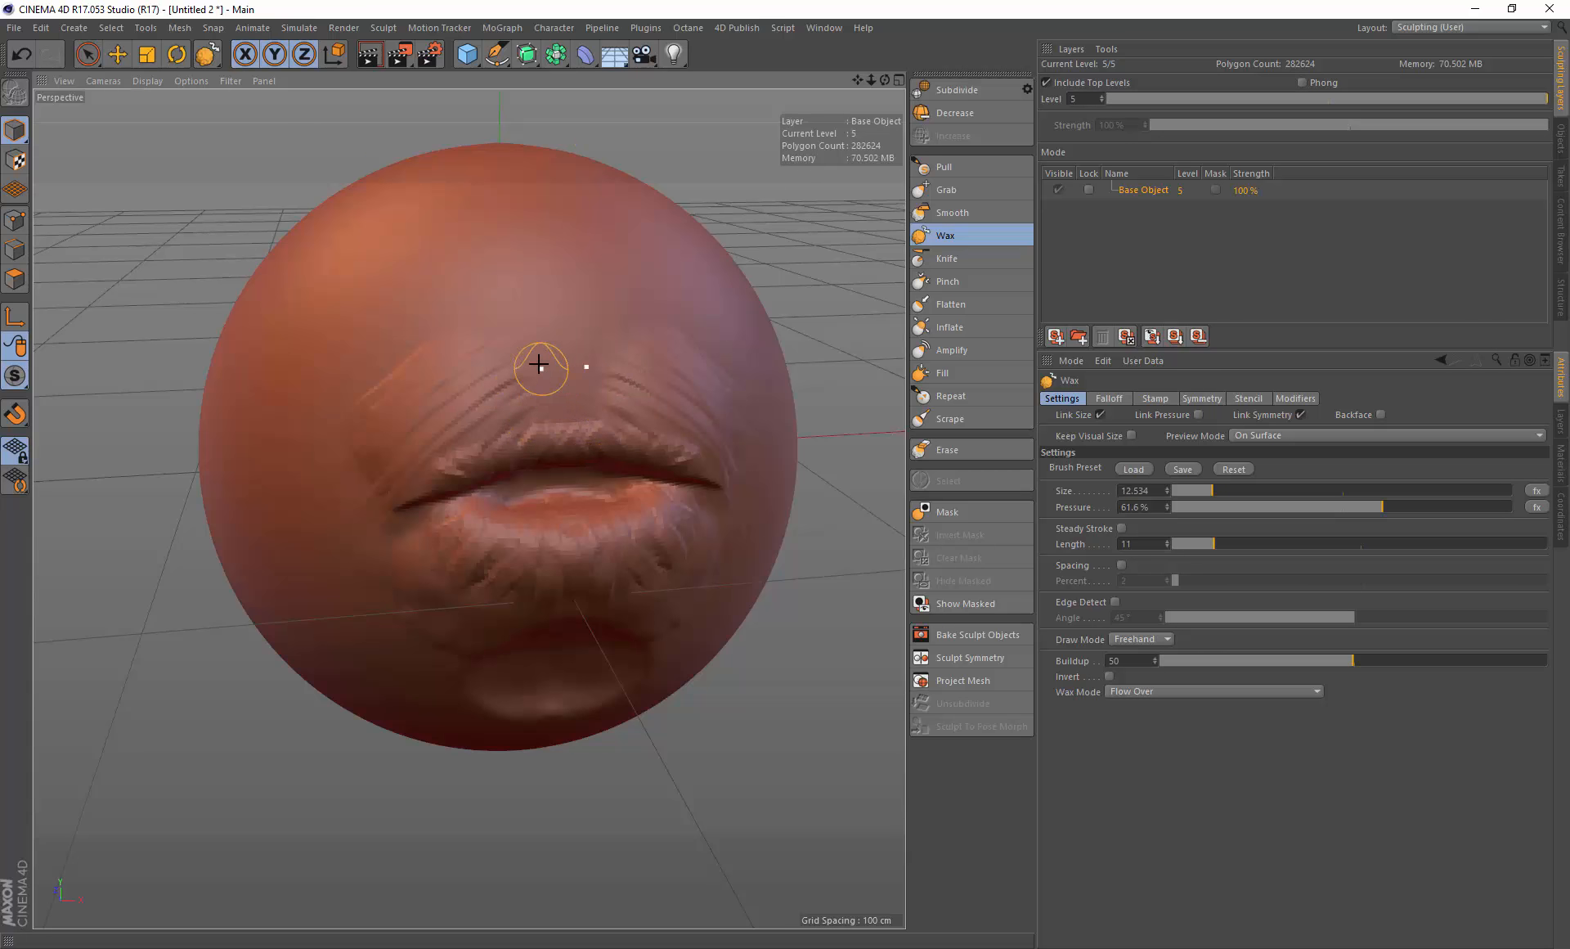
mouse_move(540, 364)
left_mouse_down()
mouse_move(543, 396)
mouse_move(550, 375)
left_mouse_up()
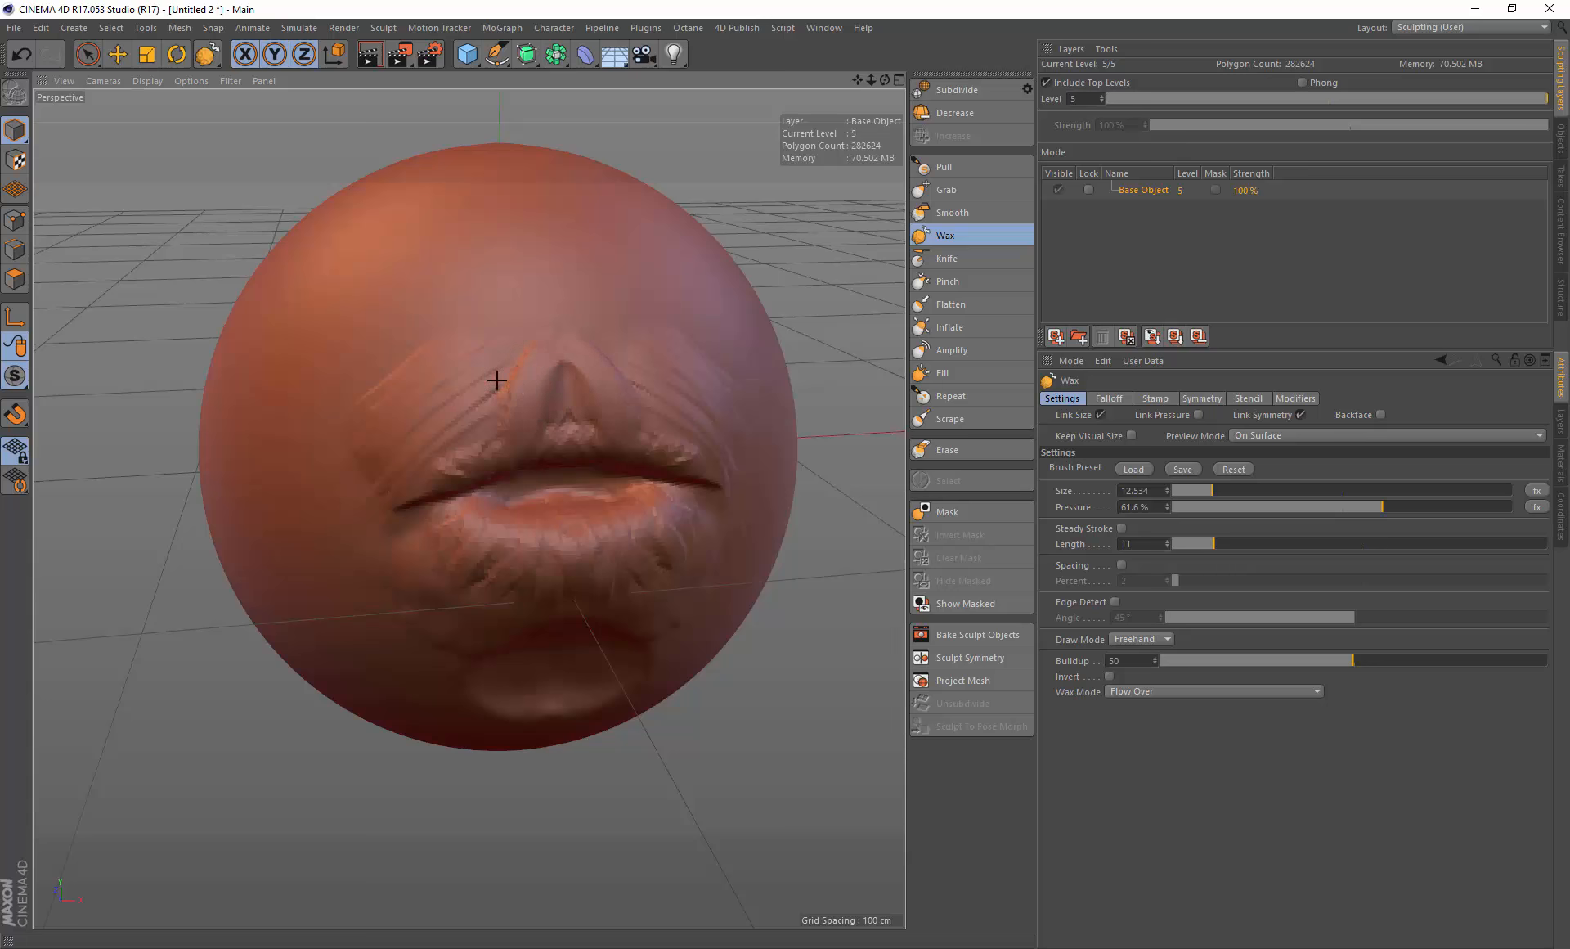
mouse_move(559, 333)
left_mouse_down()
mouse_move(536, 375)
mouse_move(554, 336)
mouse_move(543, 375)
mouse_move(565, 351)
mouse_move(561, 372)
left_mouse_up()
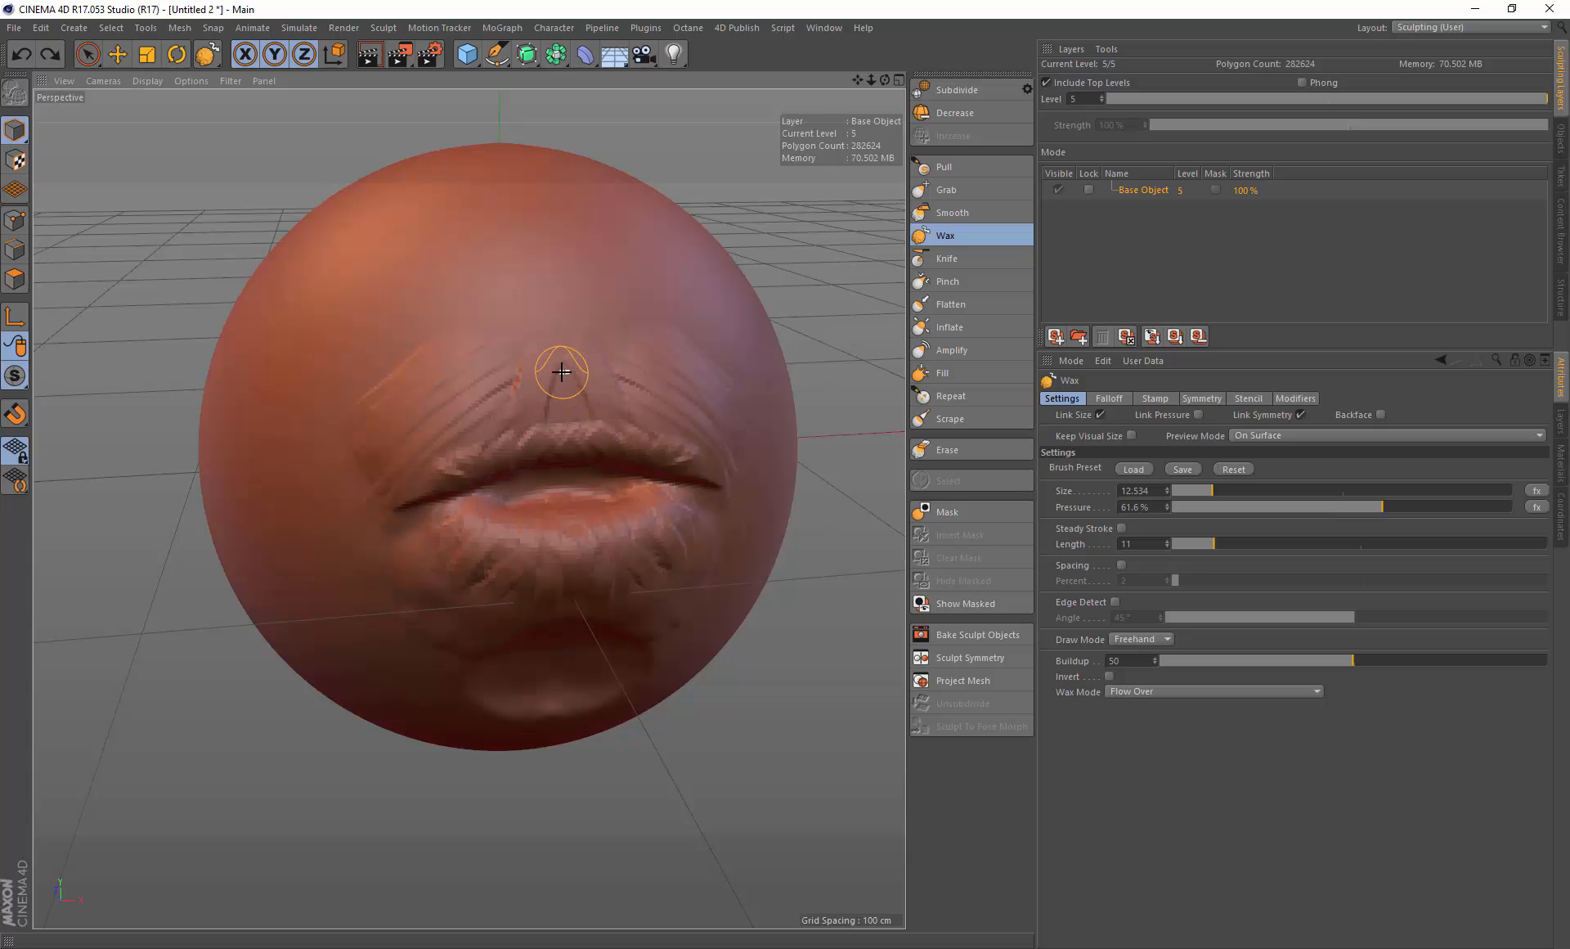
middle_click_drag(559, 372, 525, 379)
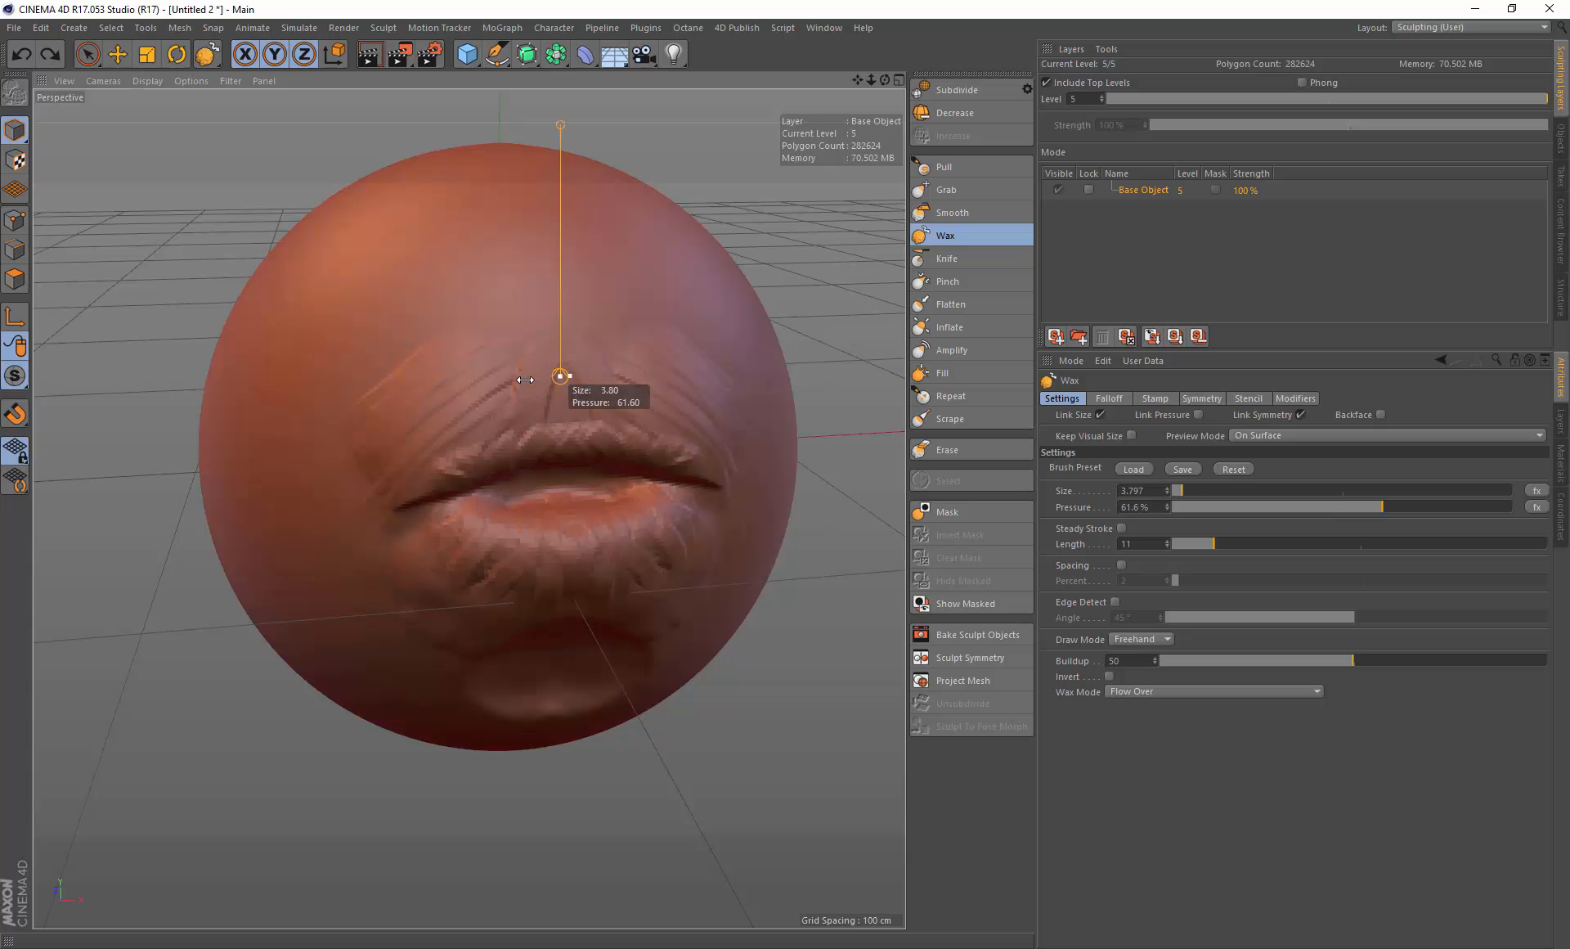
mouse_move(553, 370)
left_mouse_down()
mouse_move(529, 417)
mouse_move(540, 407)
left_mouse_up()
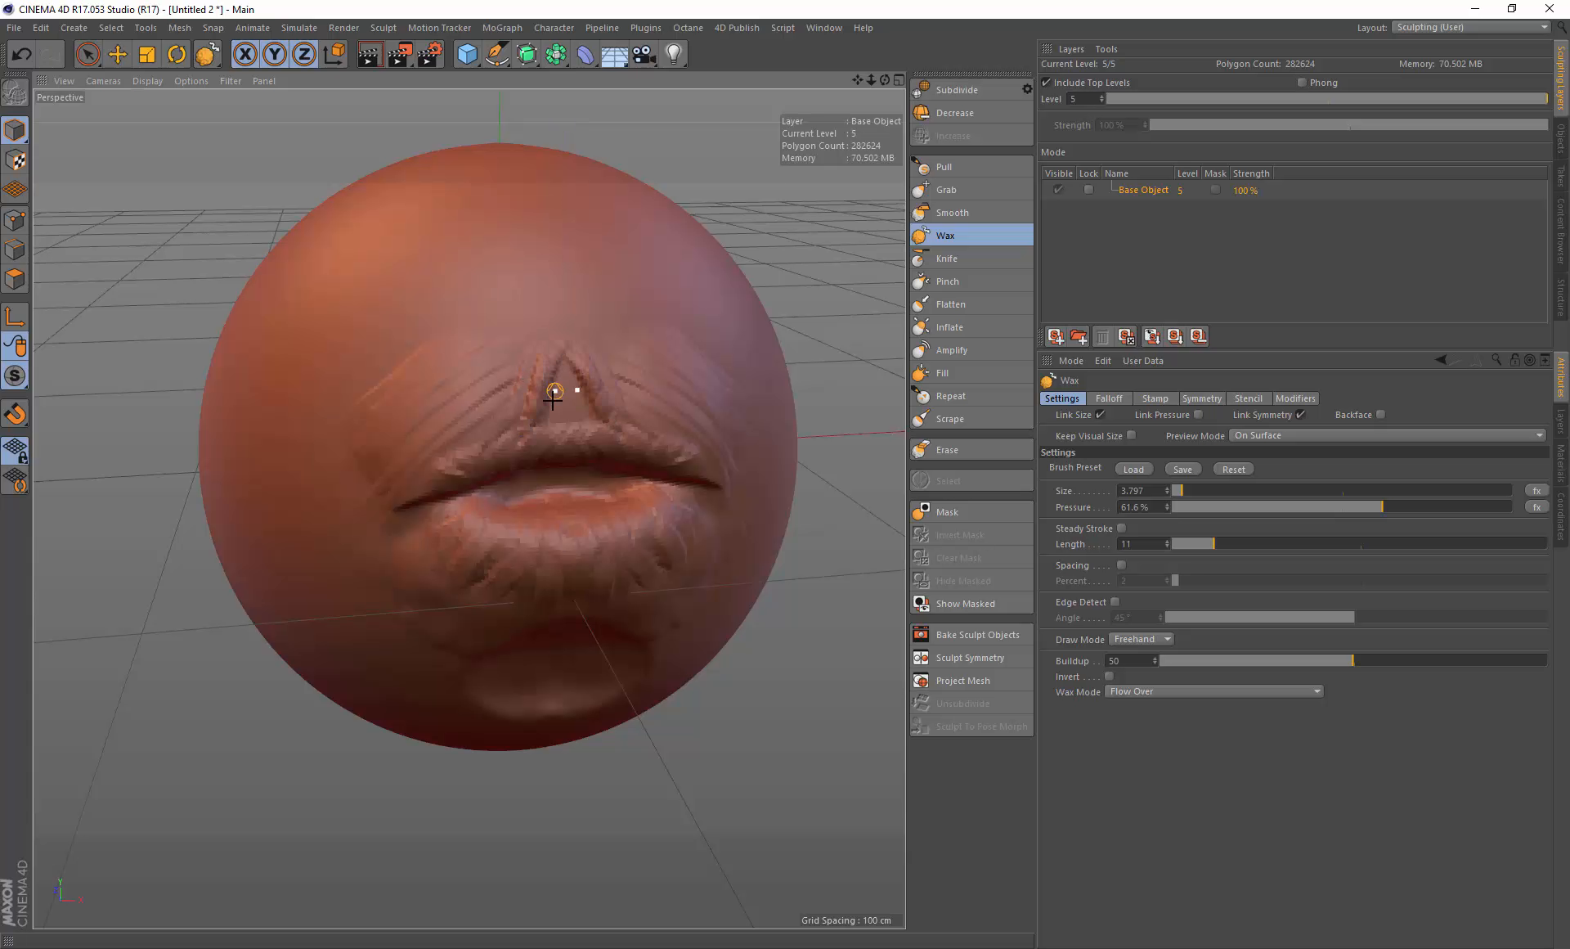
middle_click_drag(551, 397, 585, 396)
middle_click_drag(568, 353, 547, 338)
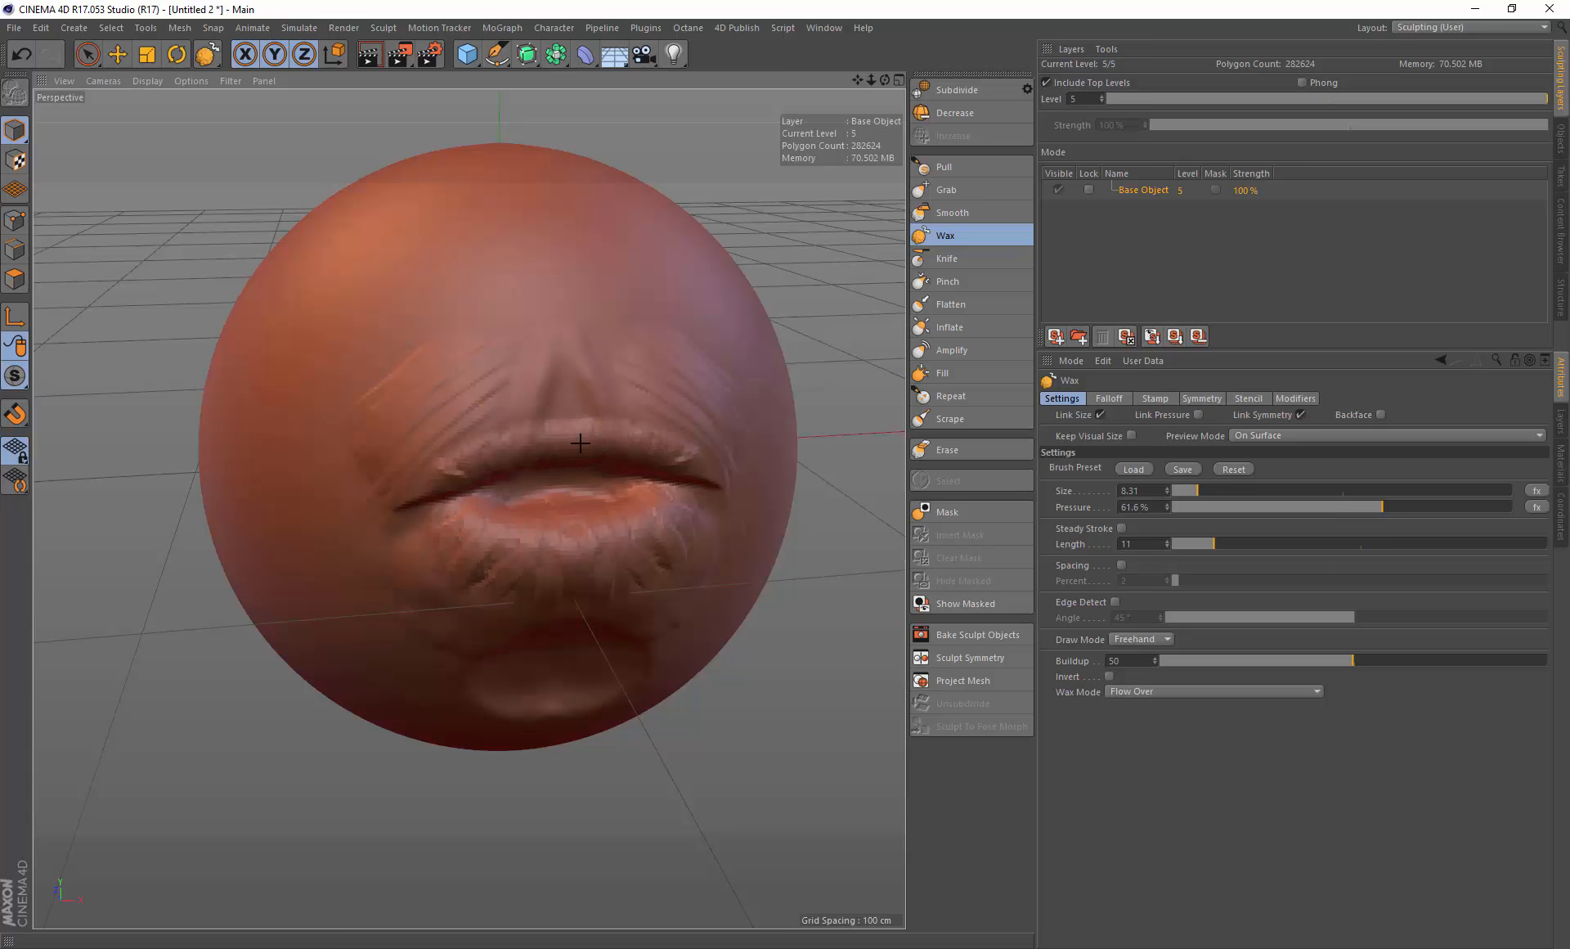
mouse_move(474, 472)
left_mouse_down("alt")
mouse_move(494, 444)
mouse_move(444, 427)
mouse_move(491, 449)
left_mouse_up("alt")
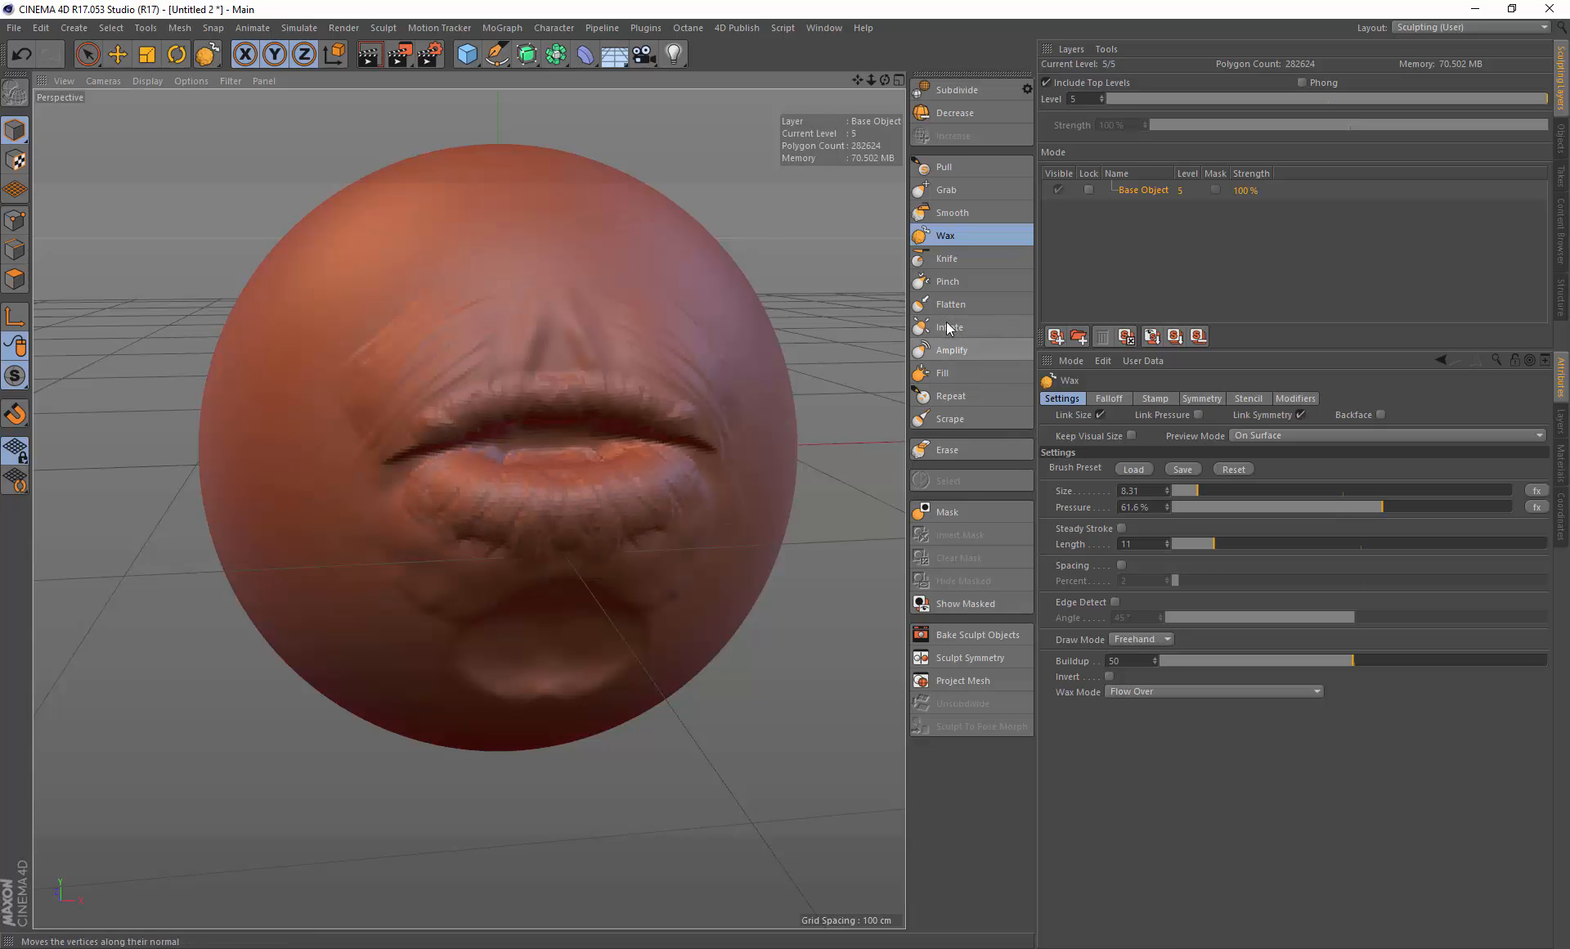
Step: Switch to the Knife brush, cut several creases across the left cheek, and undo them
left_click(940, 260)
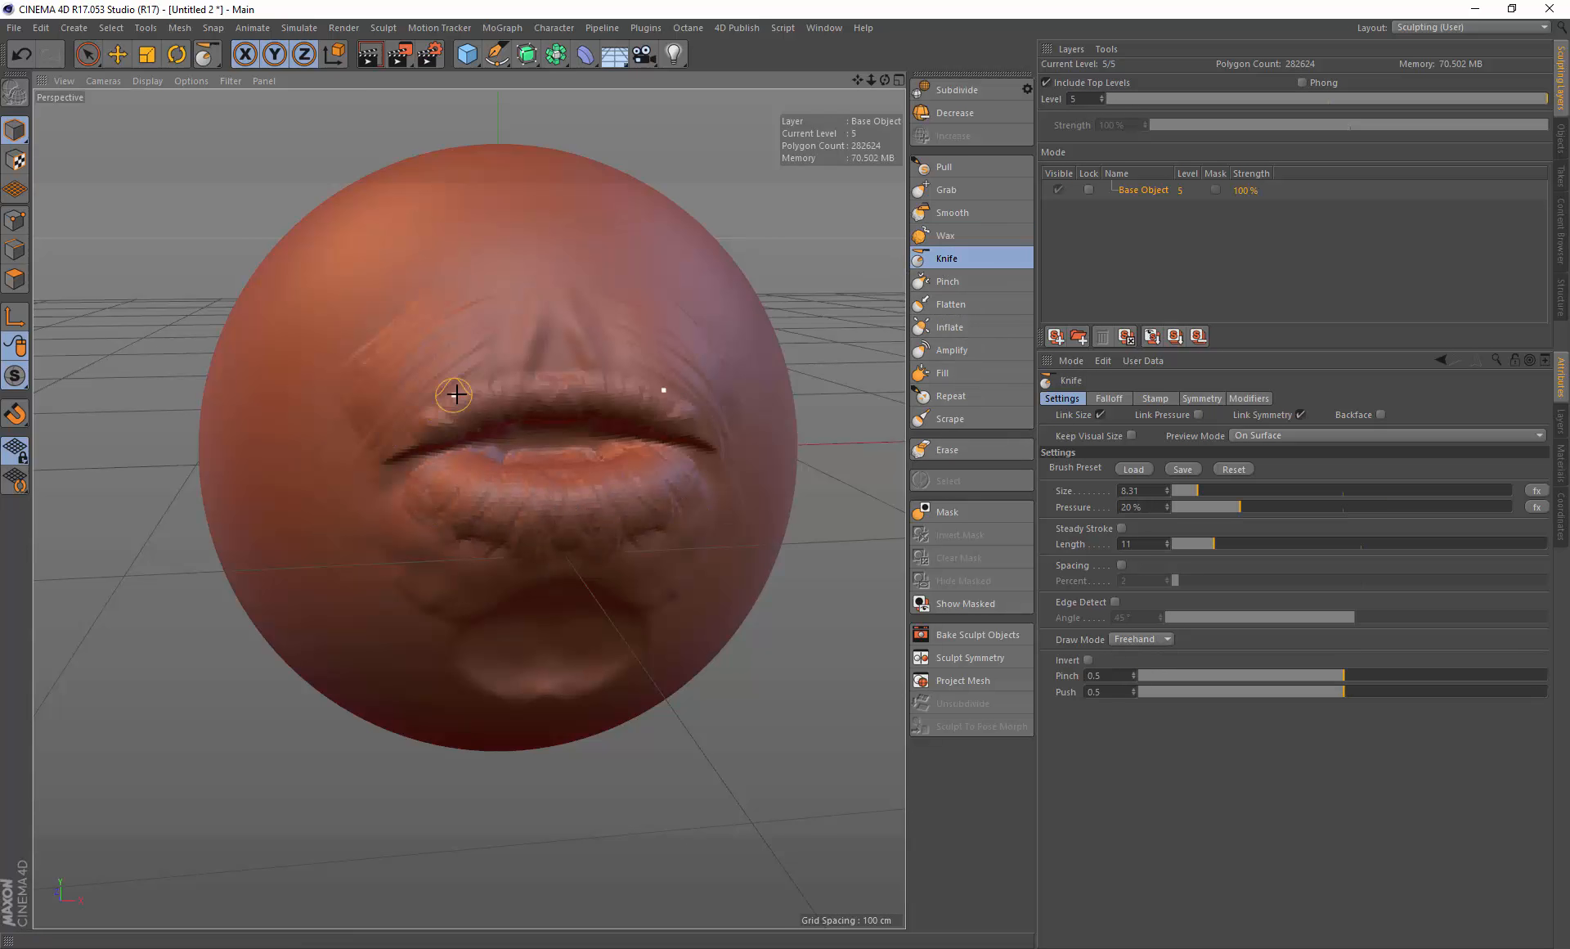
left_click_drag(456, 396, 424, 396, "alt")
left_click_drag(307, 435, 438, 376)
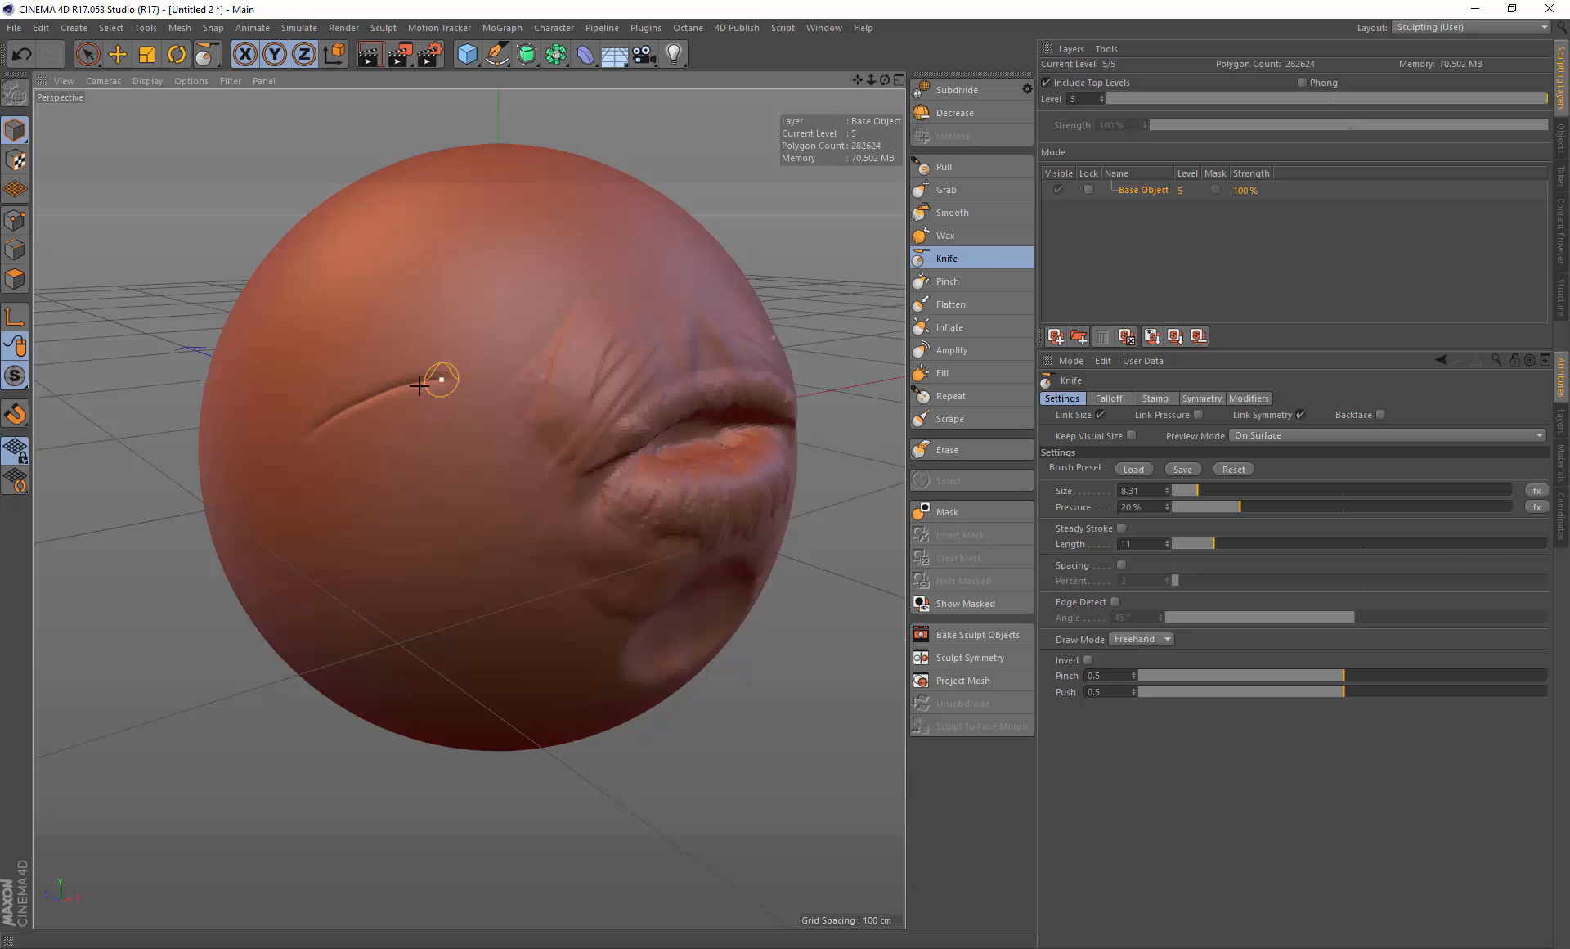
mouse_move(379, 438)
left_mouse_down()
mouse_move(452, 409)
mouse_move(463, 424)
left_mouse_up()
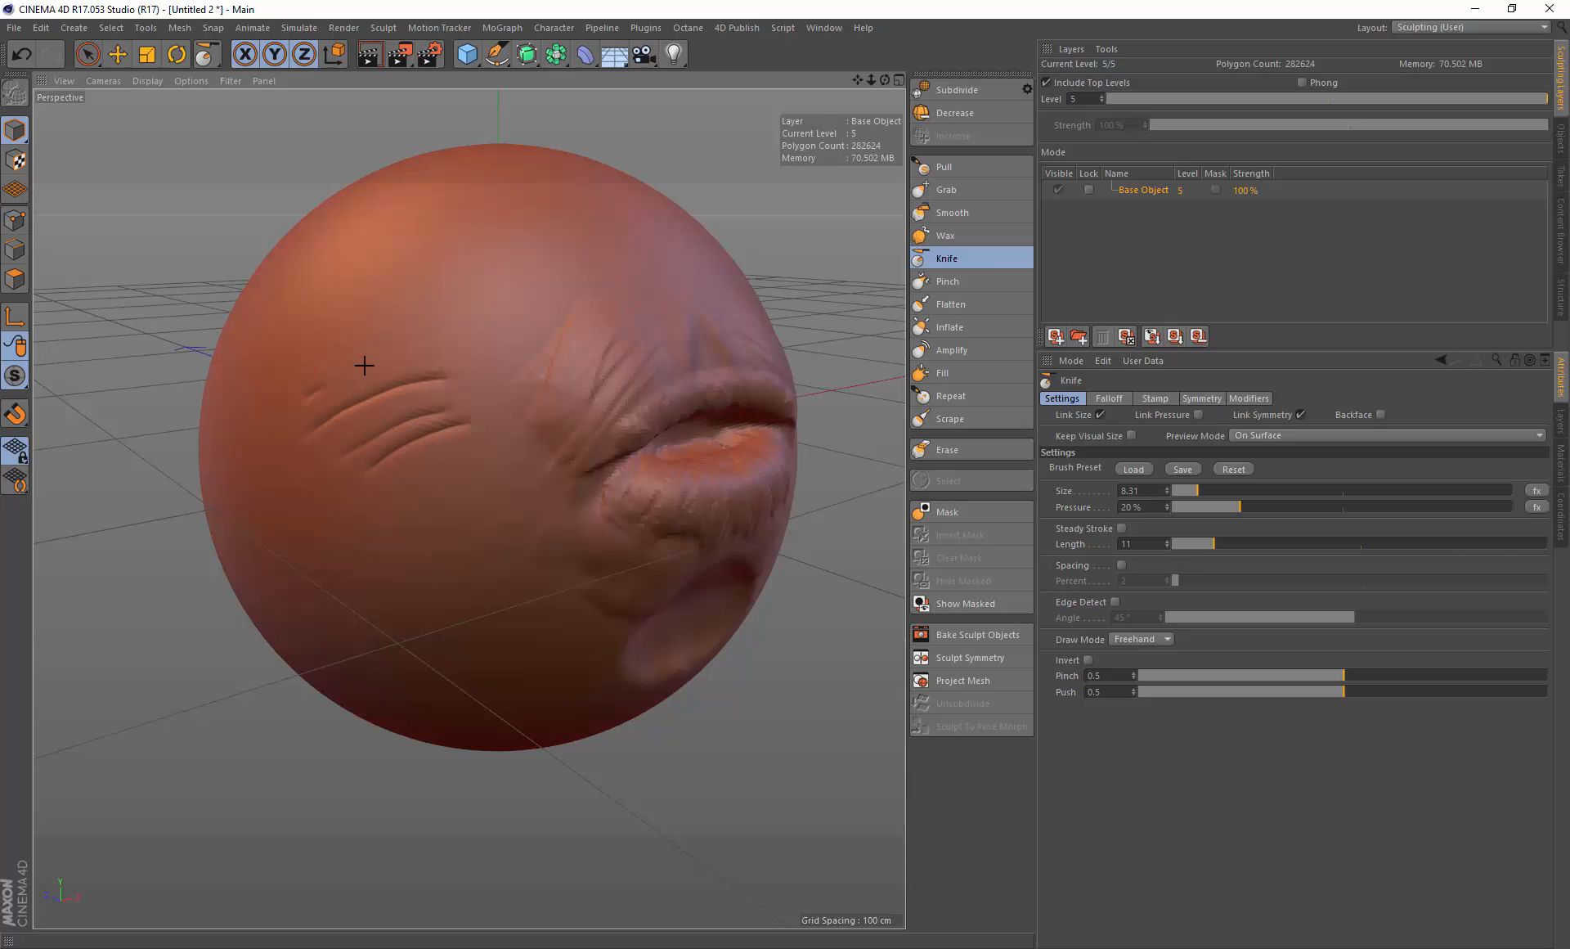
left_click_drag(323, 386, 446, 327)
left_click_drag(396, 492, 496, 431)
key("ctrl+z")
key("ctrl+z")
key("ctrl+z")
key("ctrl+z")
key("ctrl+z")
key("ctrl+z")
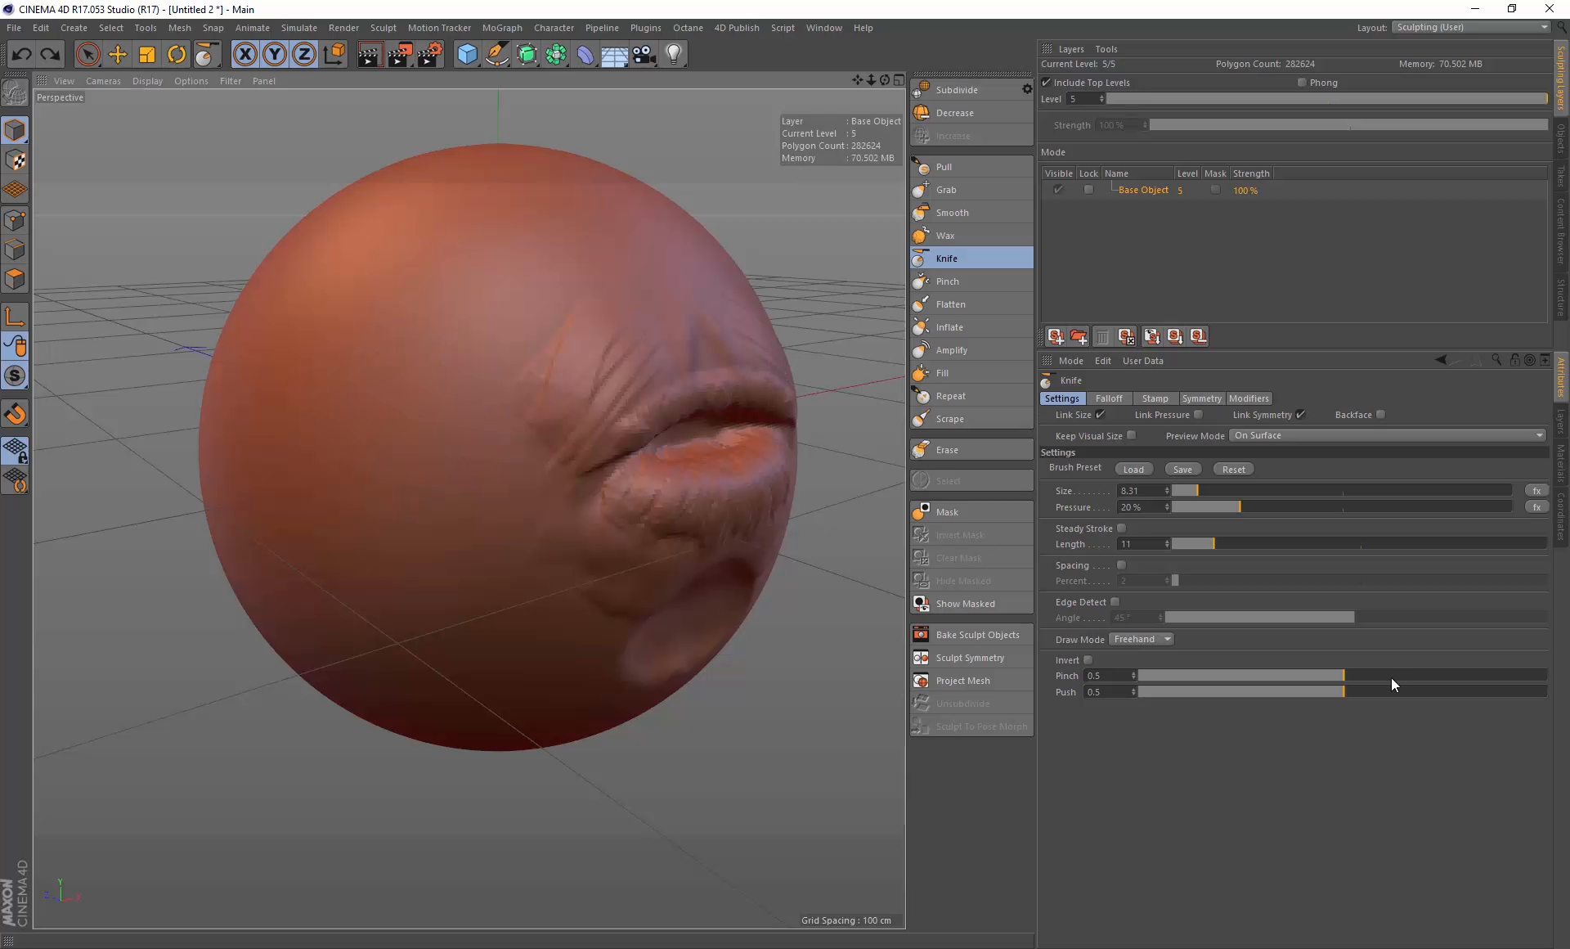
Step: Set the Knife's Pinch to 0.97, cut a test crease on the cheek, and undo it
left_click_drag(1391, 677, 1538, 675)
mouse_move(423, 365)
left_mouse_down()
mouse_move(376, 378)
mouse_move(339, 419)
mouse_move(438, 391)
left_mouse_up()
key("ctrl+z")
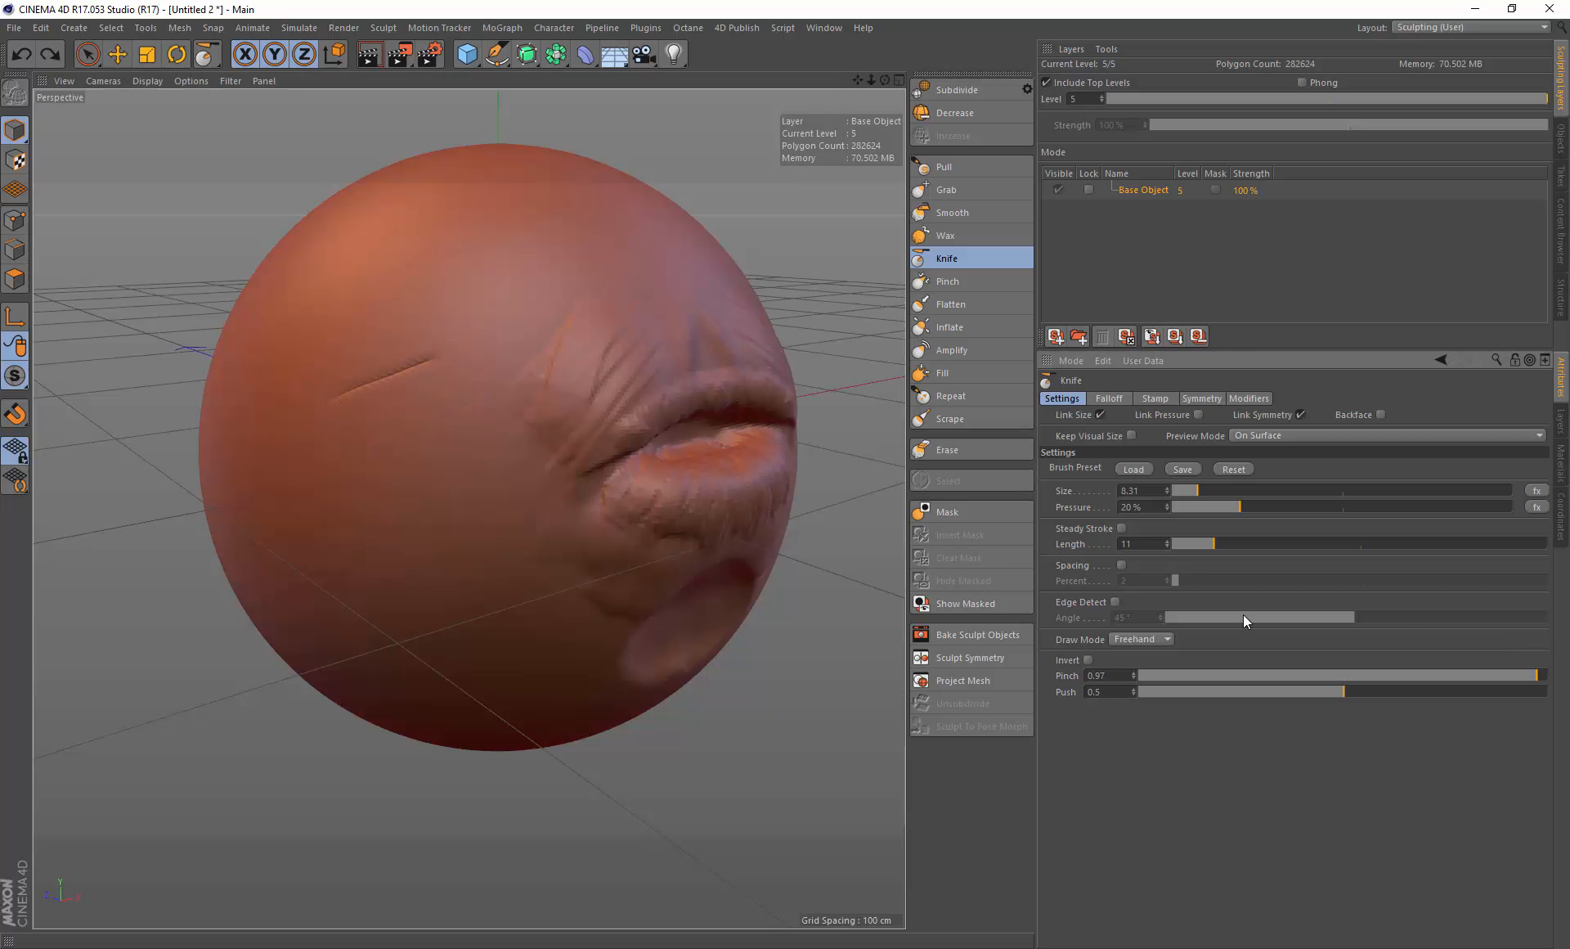
Step: Set the Knife's Pinch to 0.51 and Push to 0.09, cut a test crease on the left cheek, and undo it
left_click_drag(1328, 675, 1366, 676)
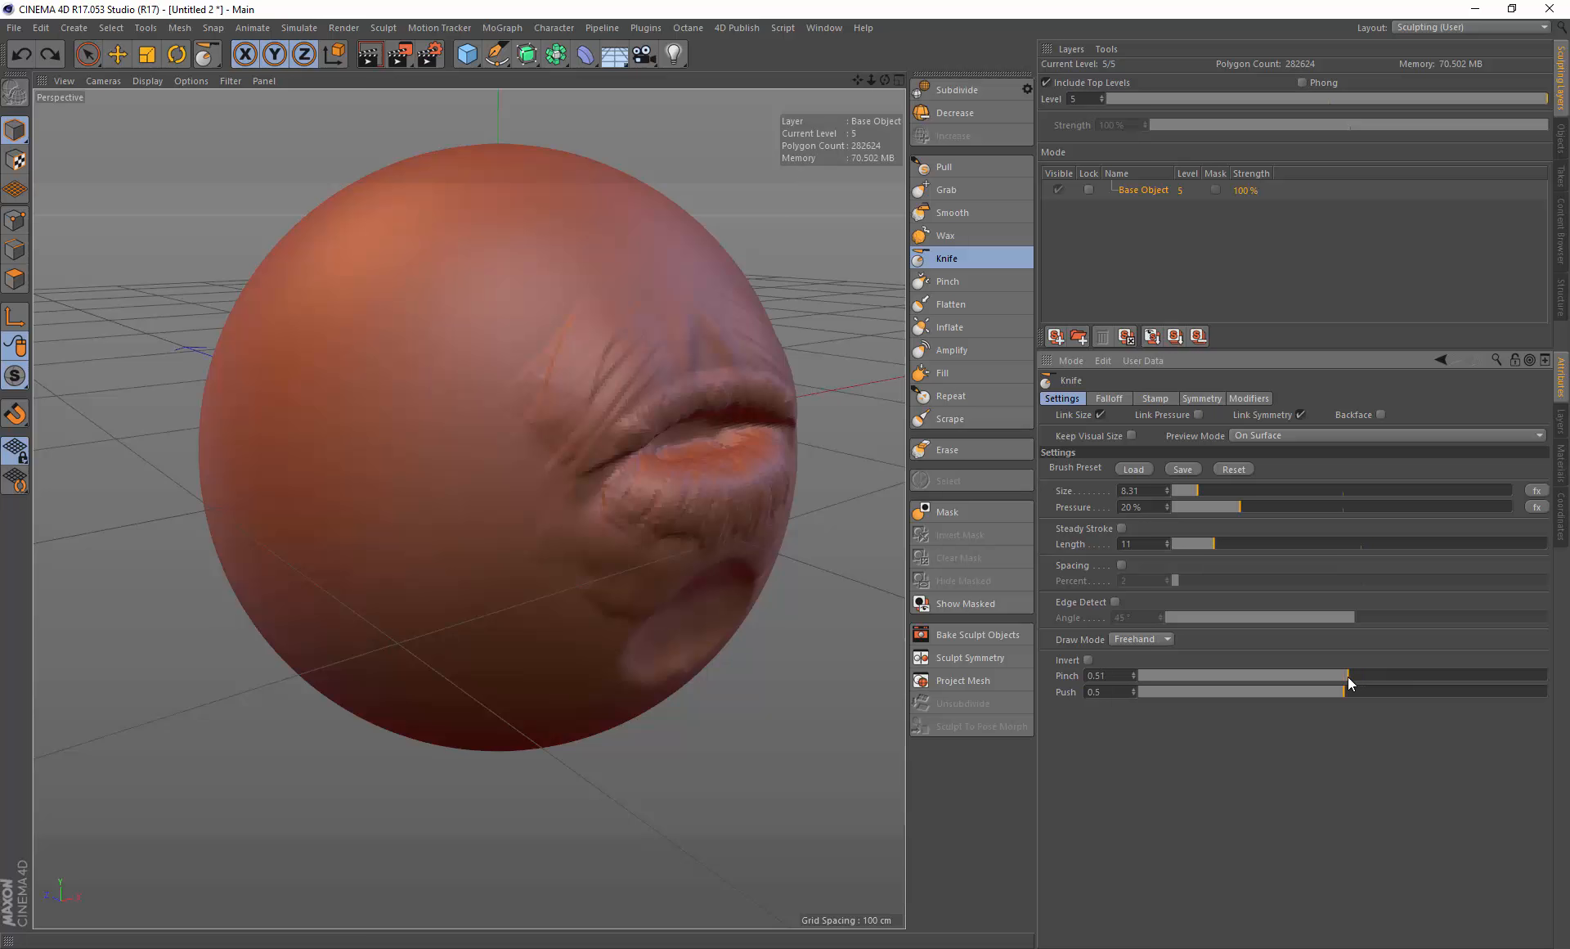
left_click(1175, 691)
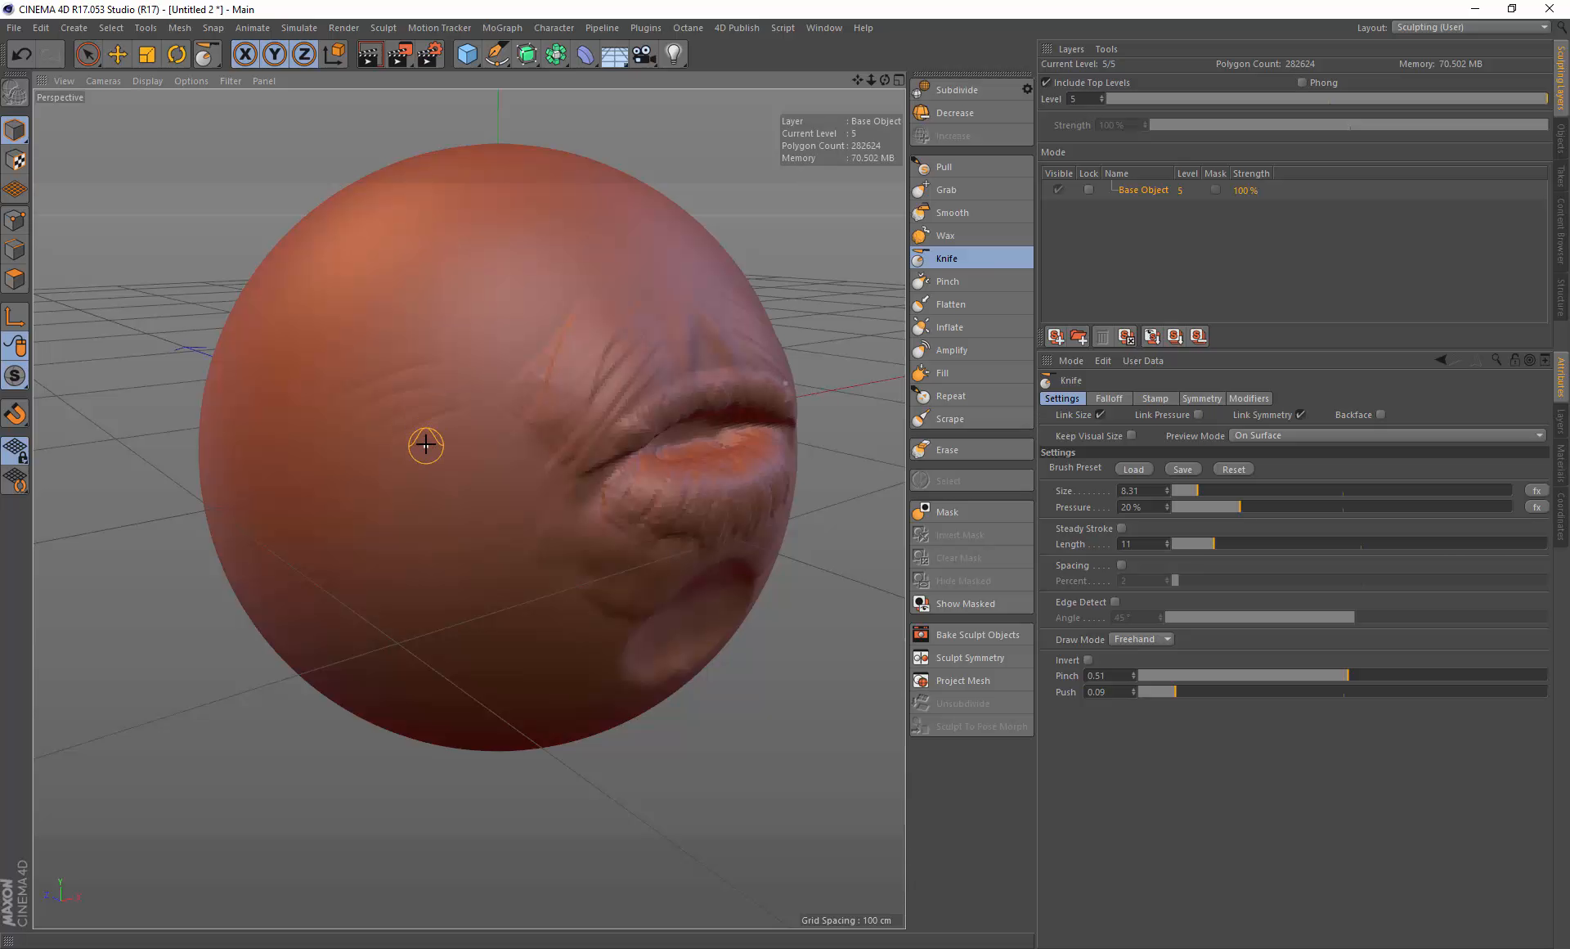
left_click_drag(426, 445, 460, 441)
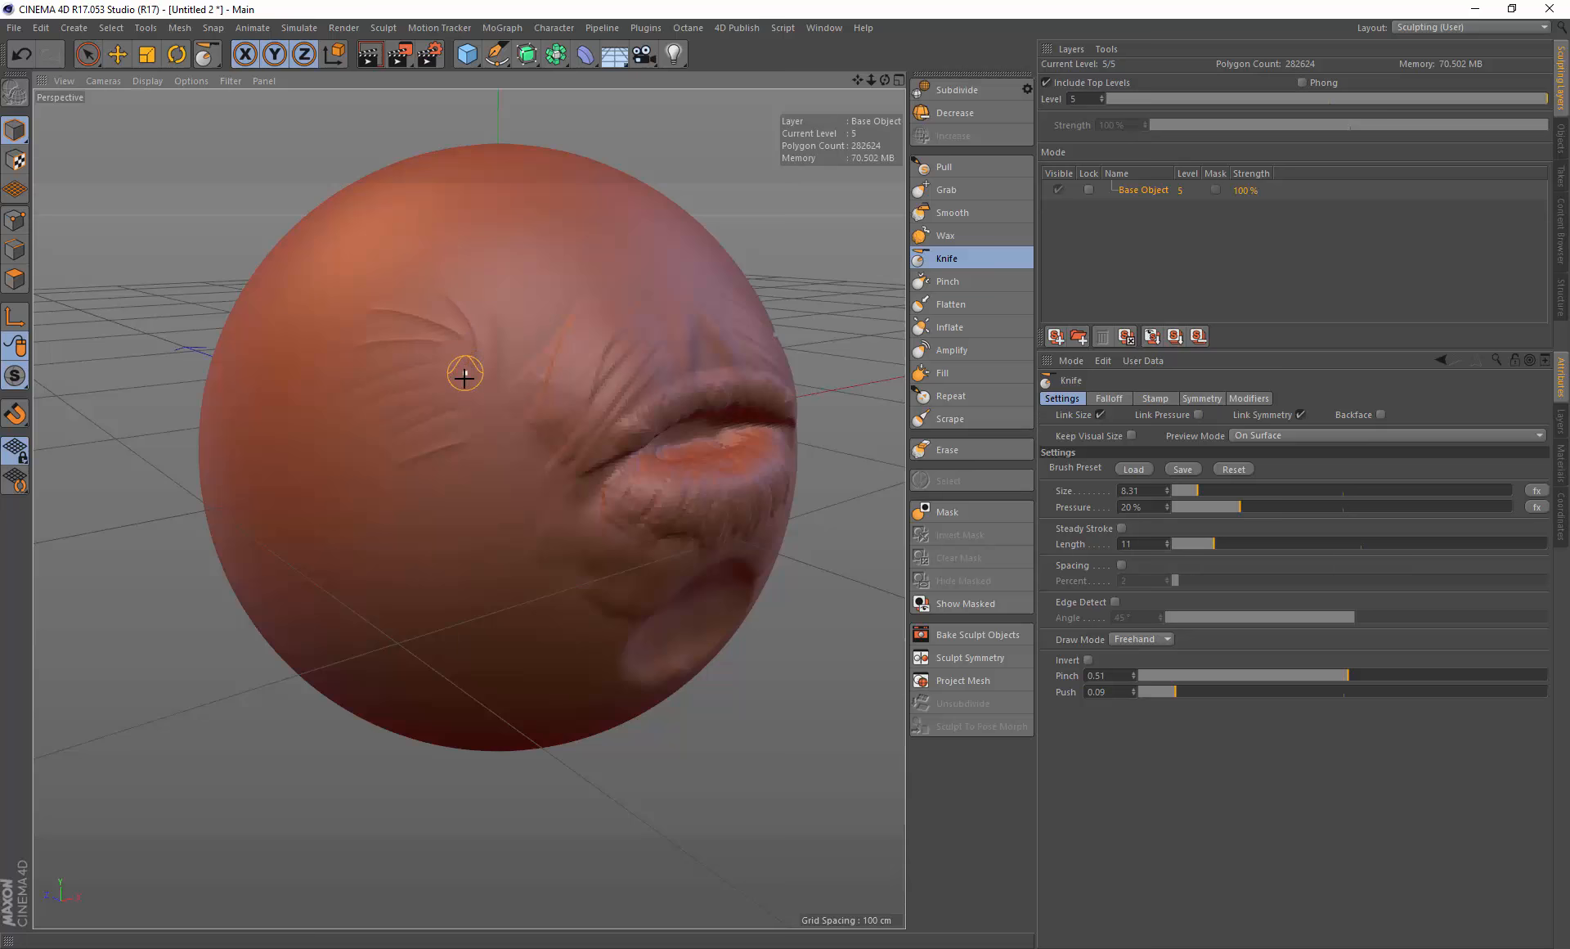
scroll(476, 346, "up", 10)
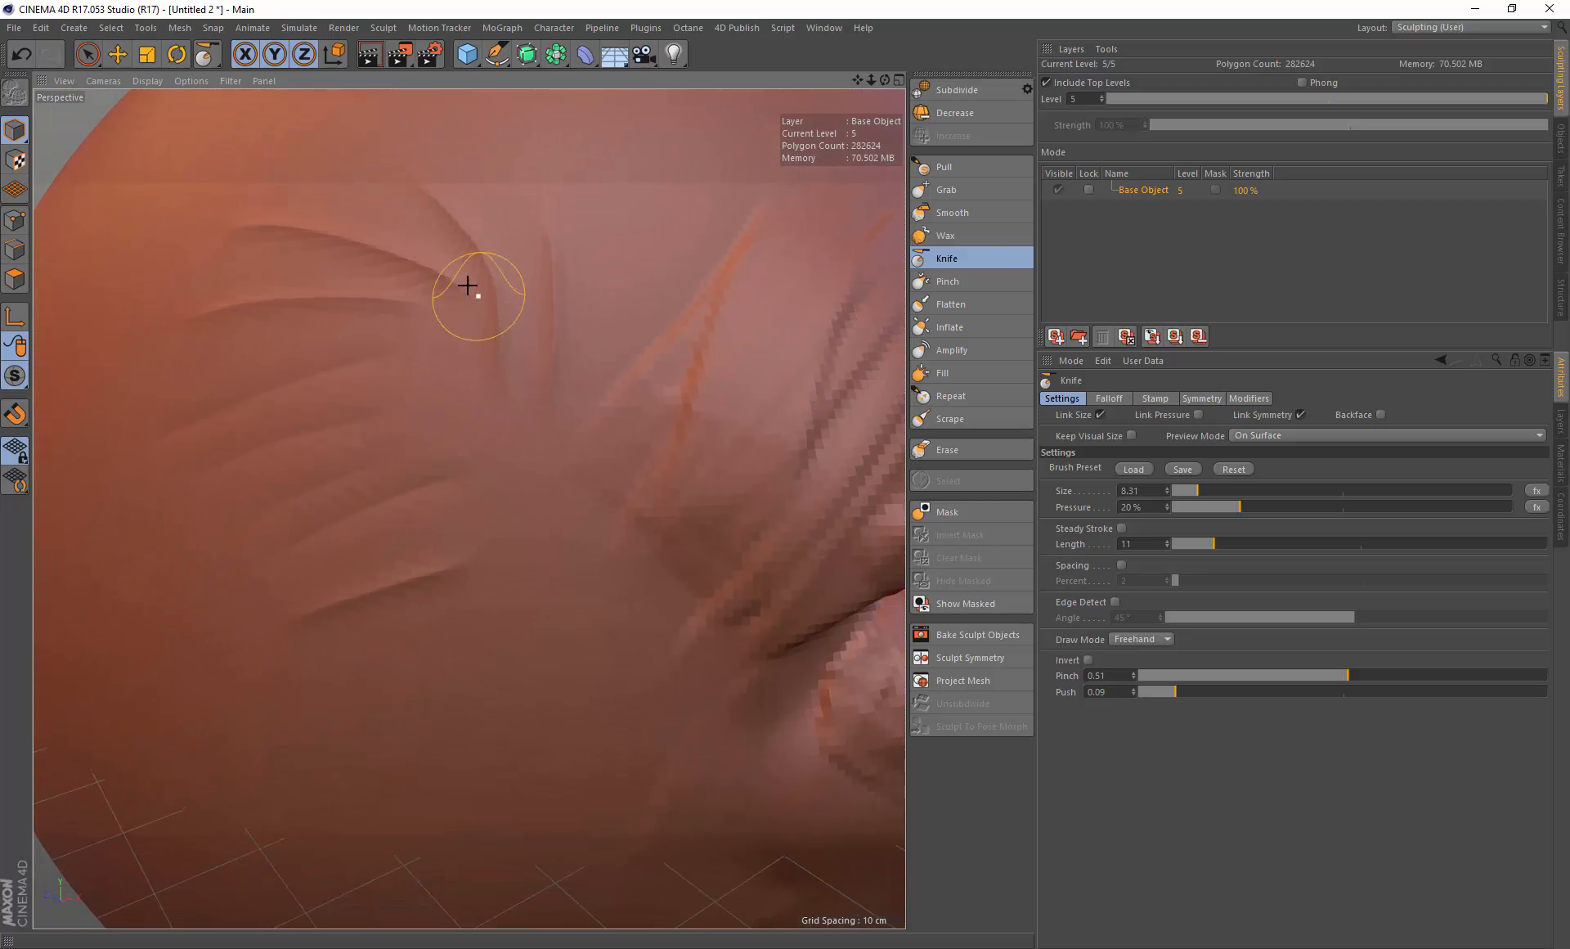
scroll(480, 392, "down", 10)
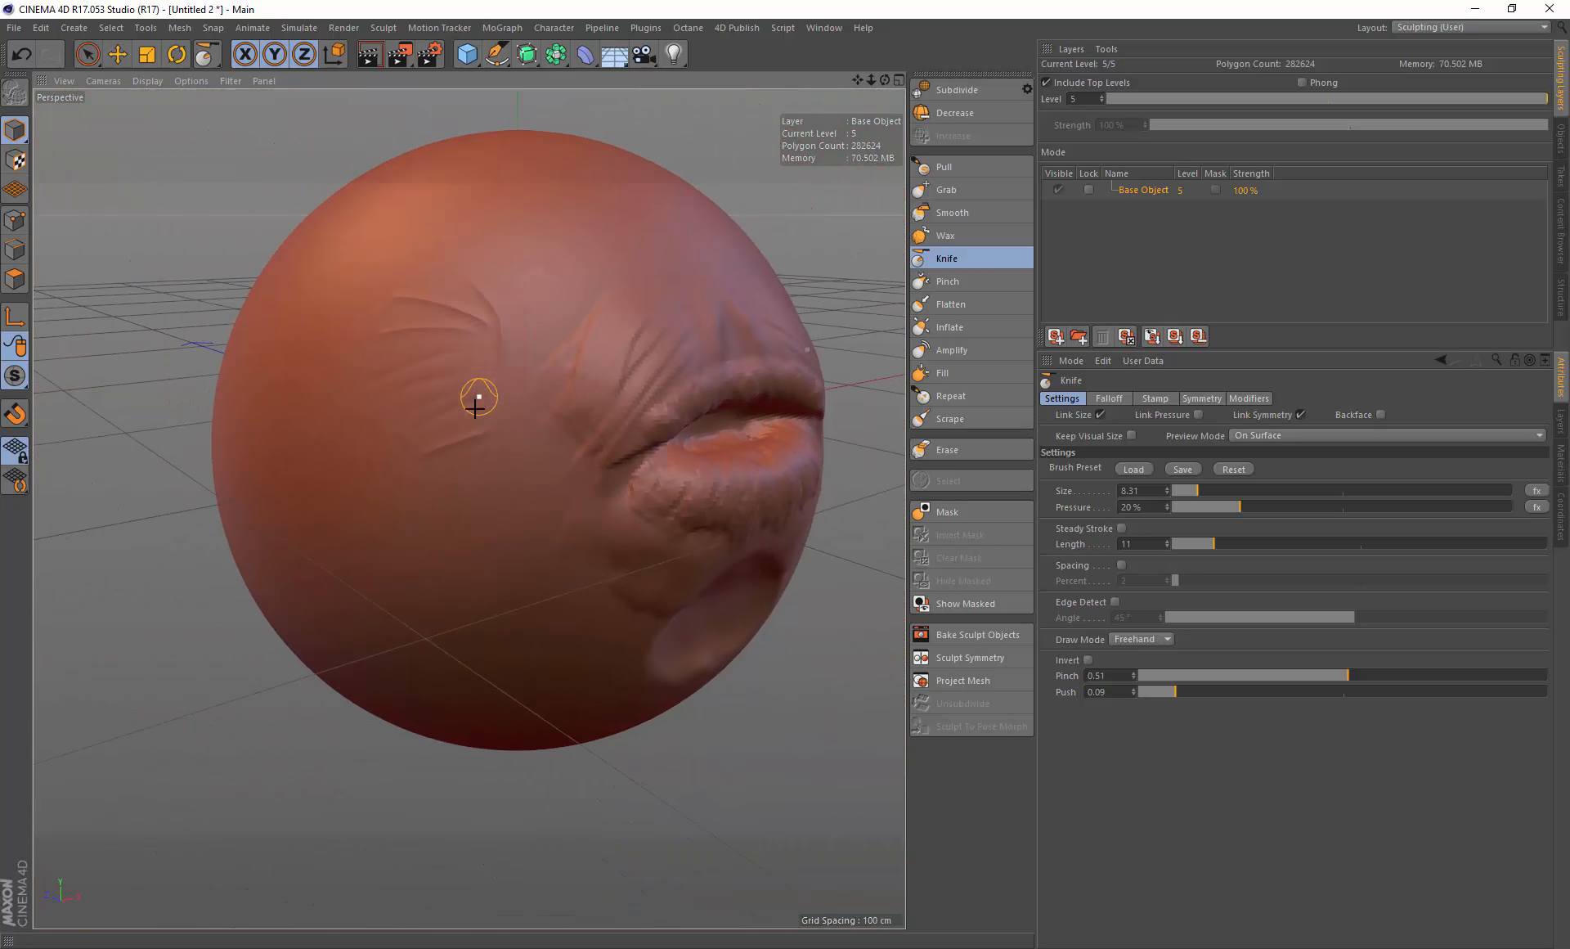
key("ctrl+z")
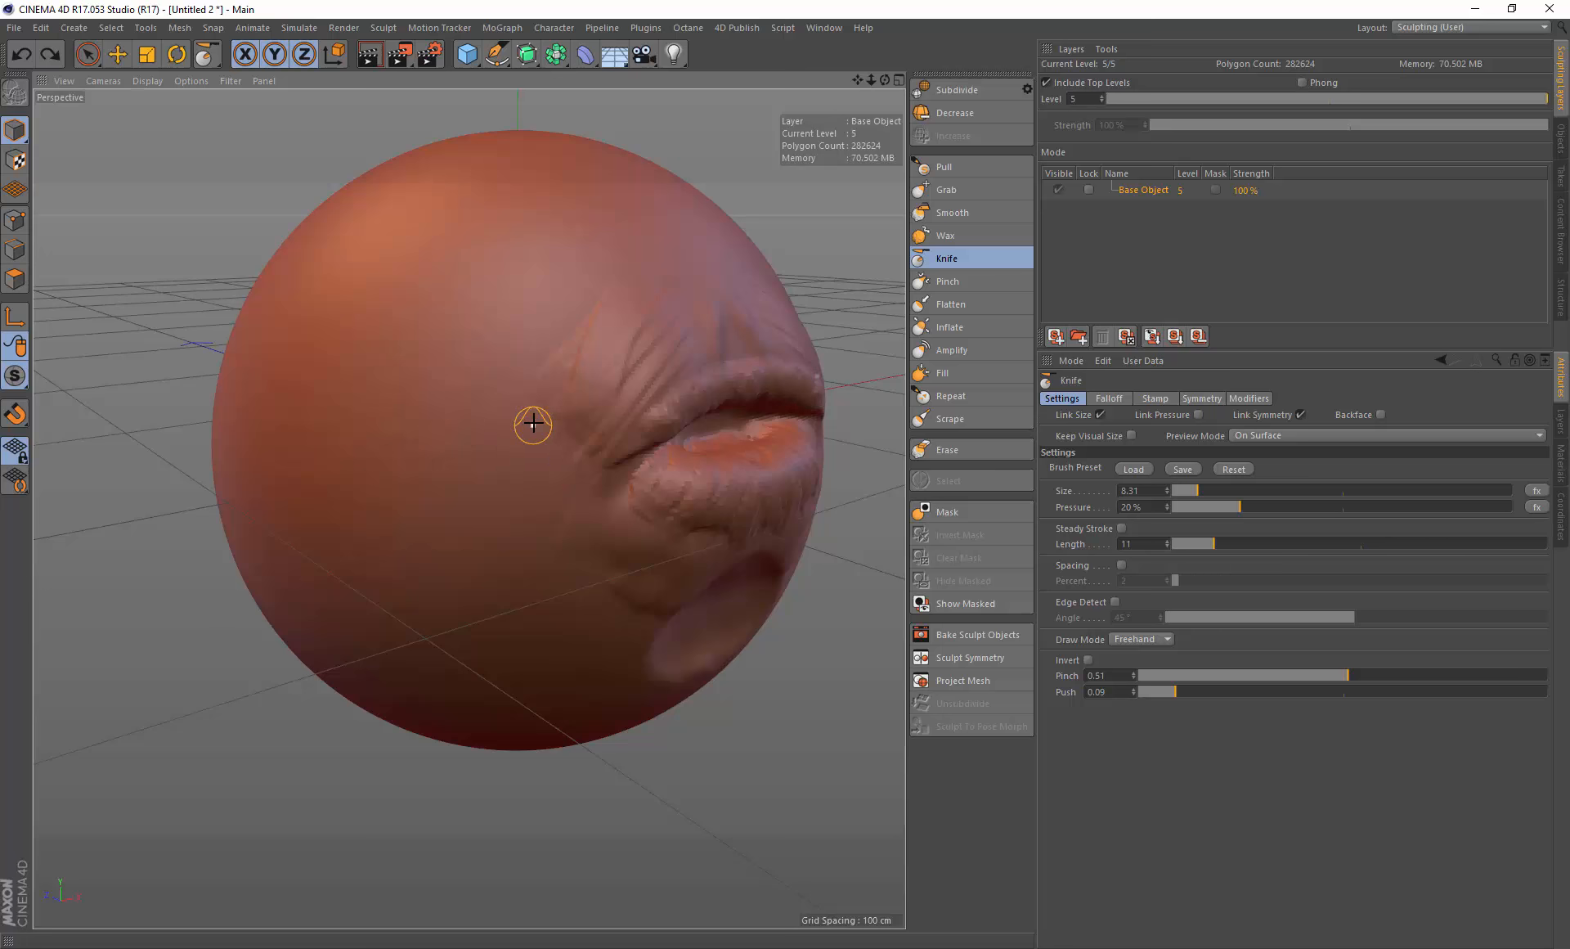
Step: Open the Content View to browse its Stencils and Stamps, and inspect the Knife brush's Stamp settings
mouse_move(782, 548)
left_mouse_down("alt")
mouse_move(677, 443)
mouse_move(663, 378)
left_mouse_up("alt")
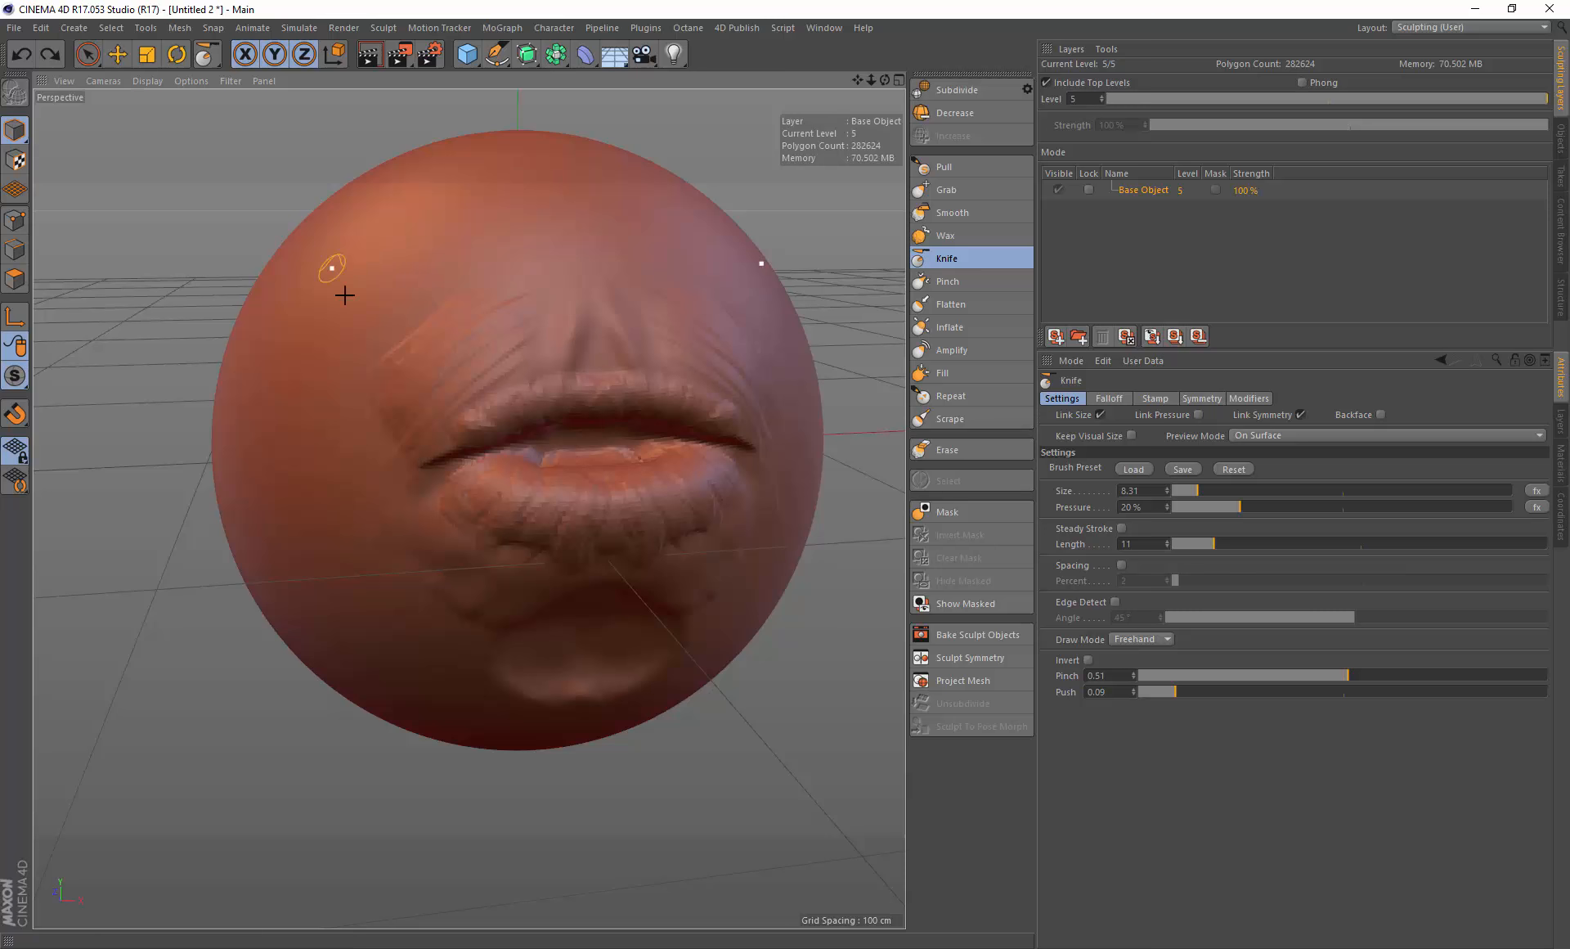
left_click(739, 30)
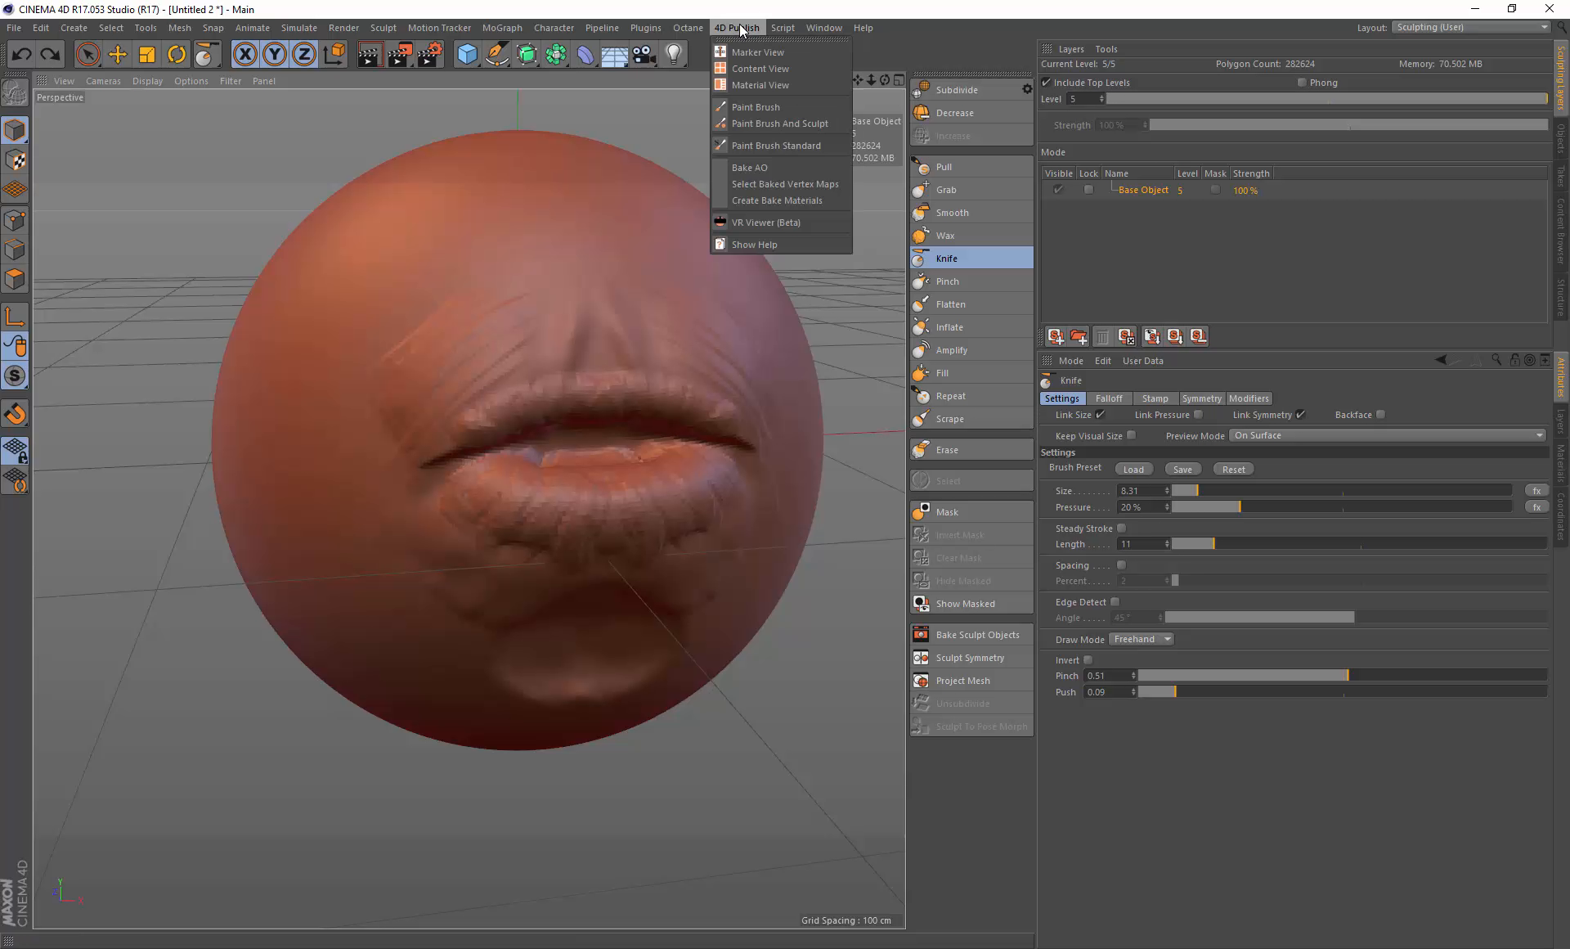
left_click(750, 54)
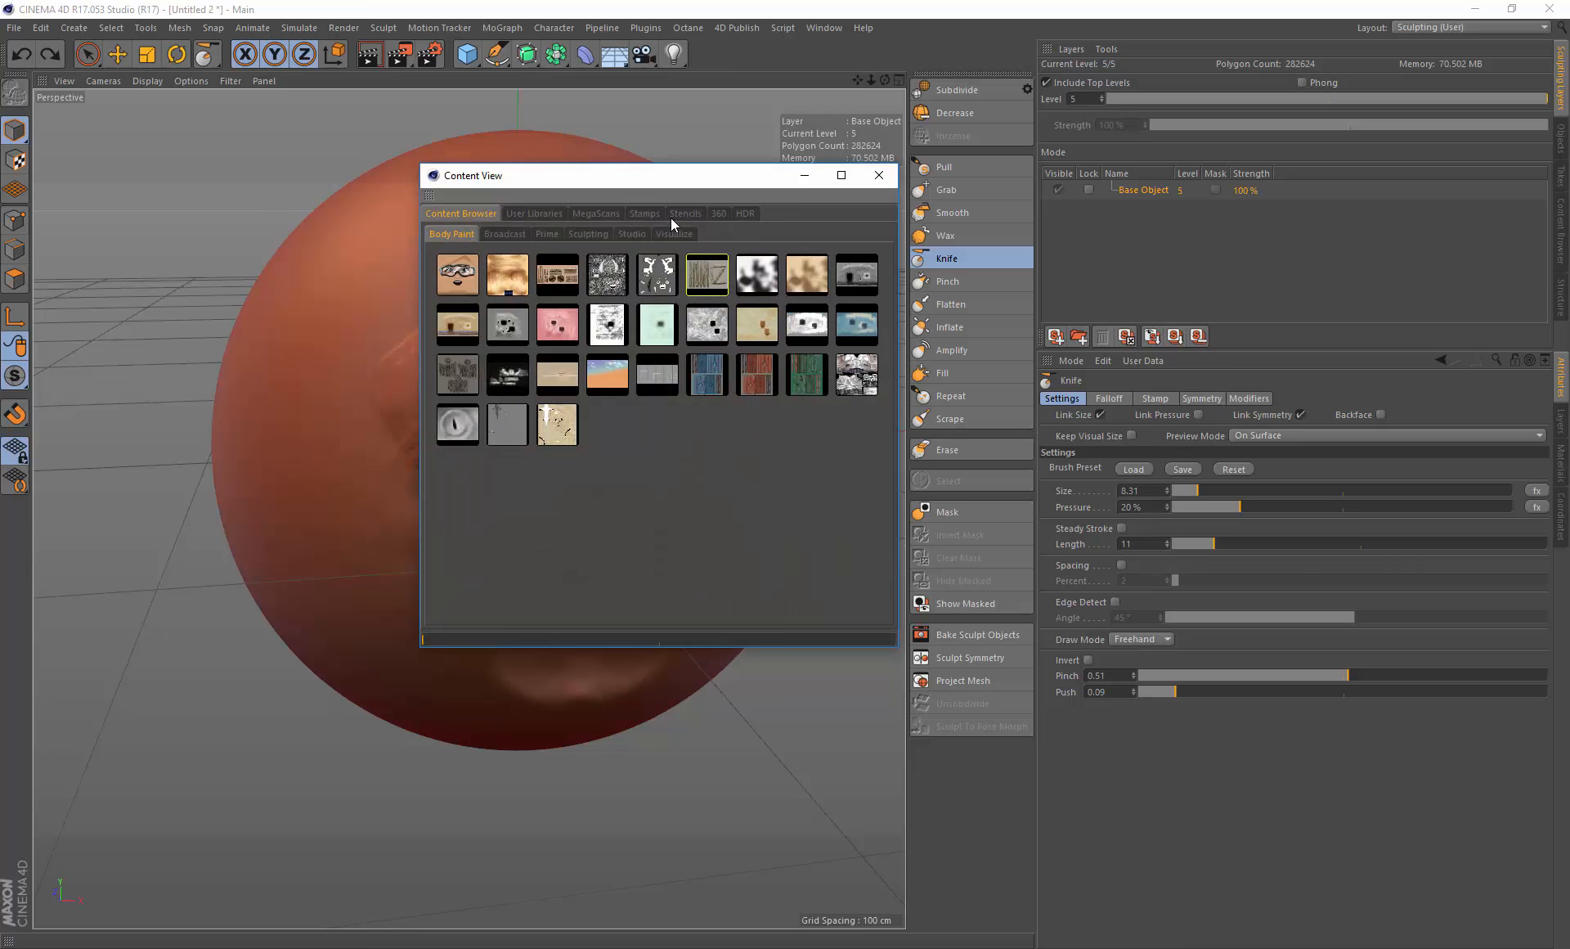
left_click(685, 213)
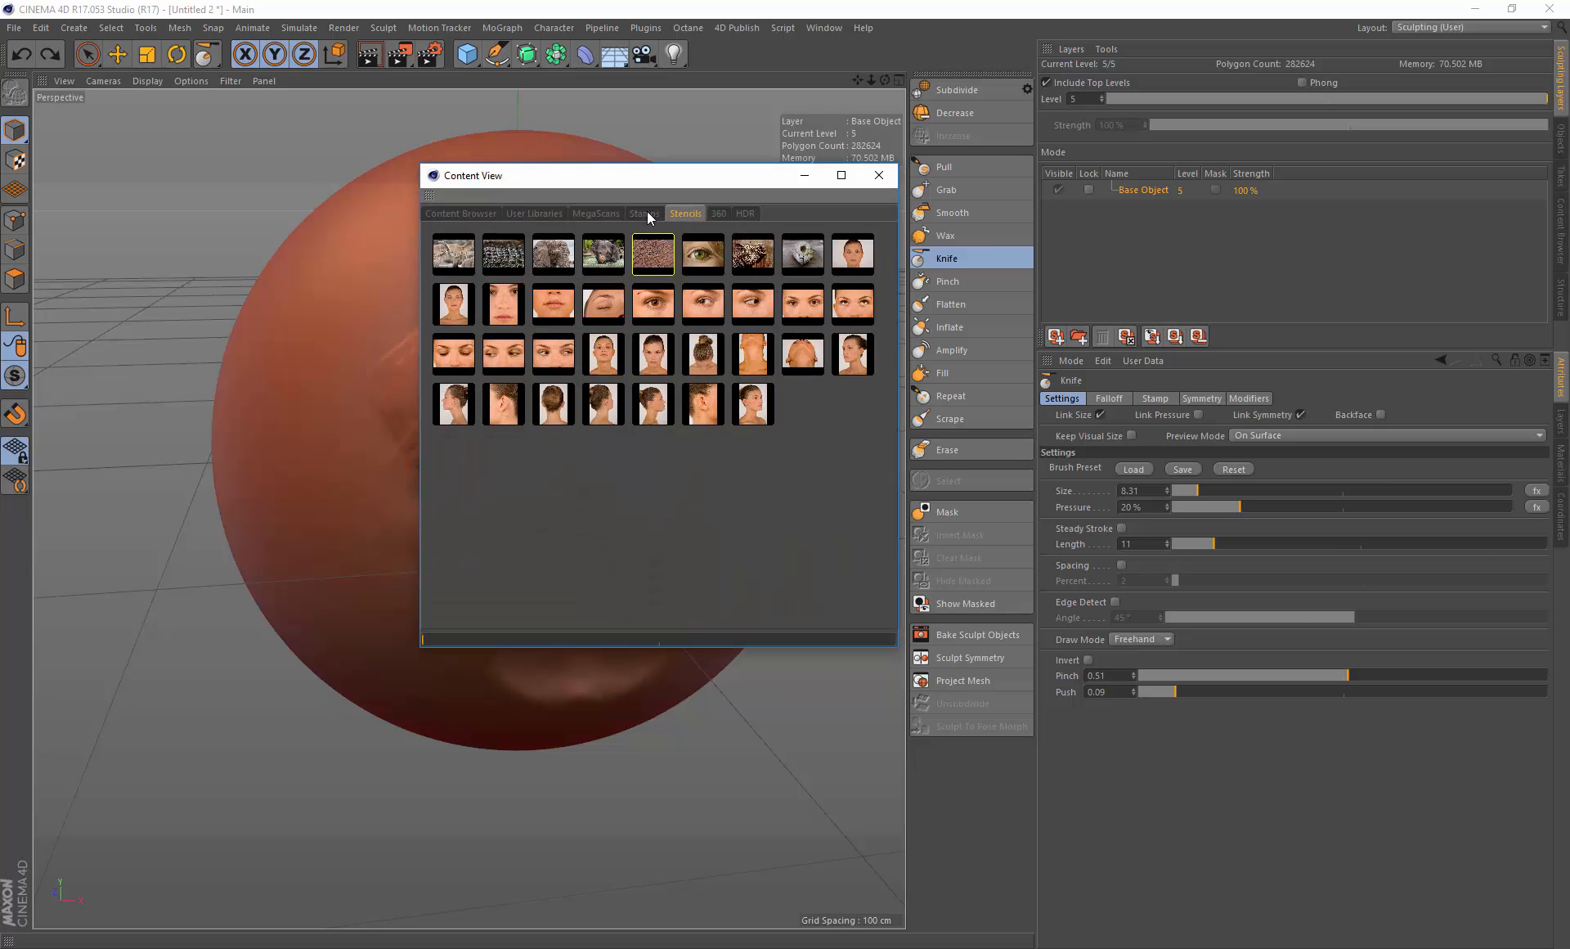
left_click(646, 214)
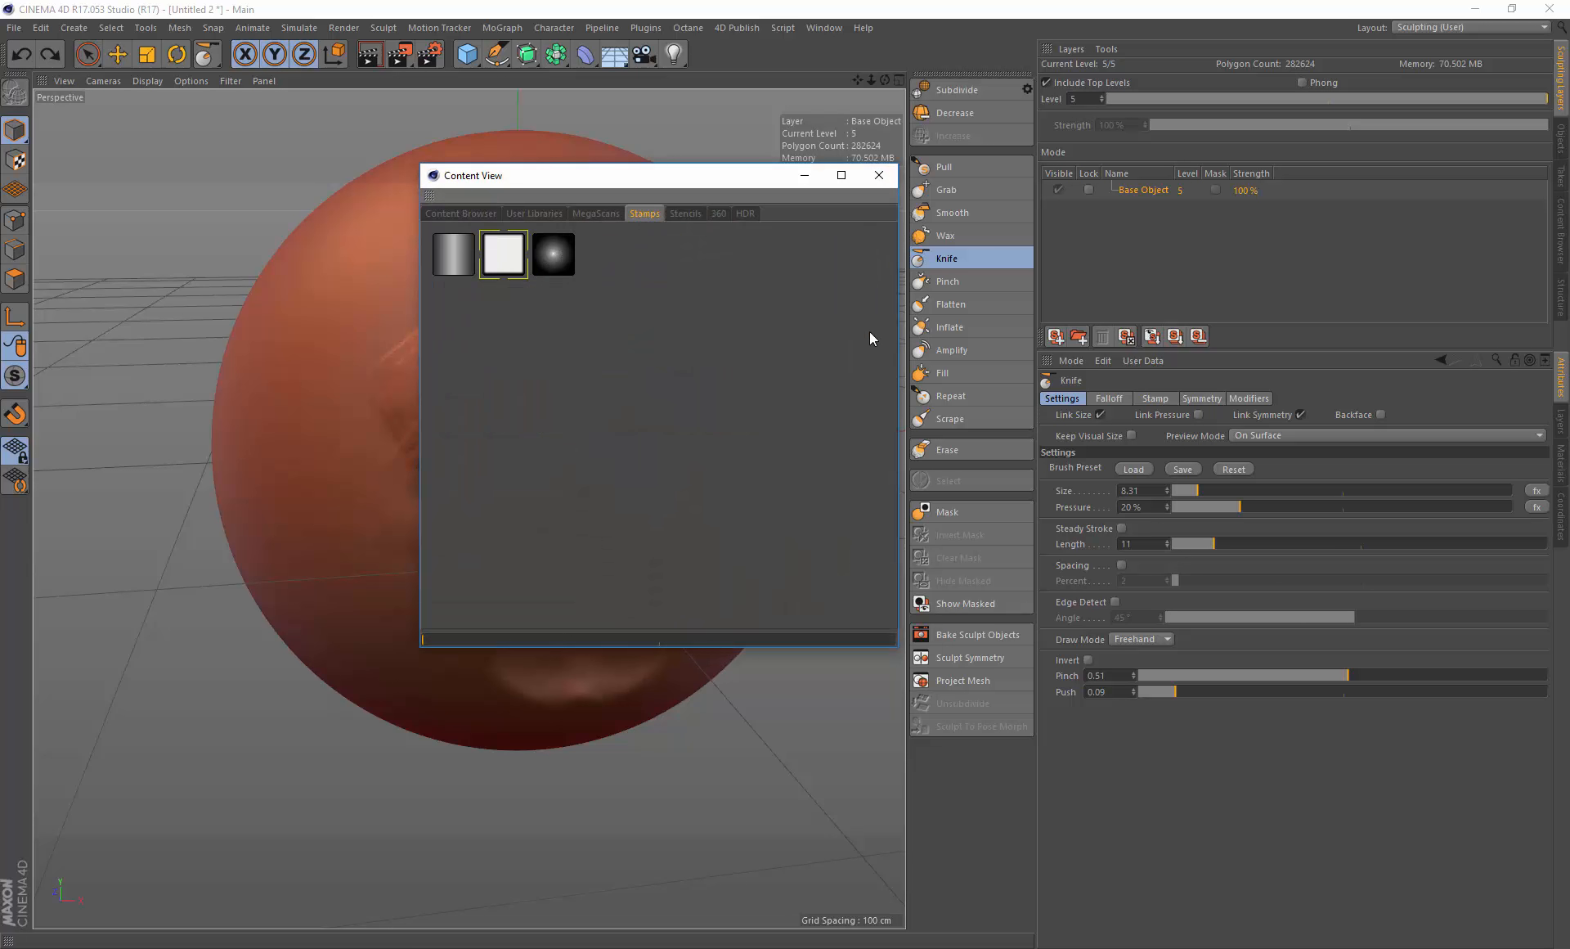
left_click(1156, 399)
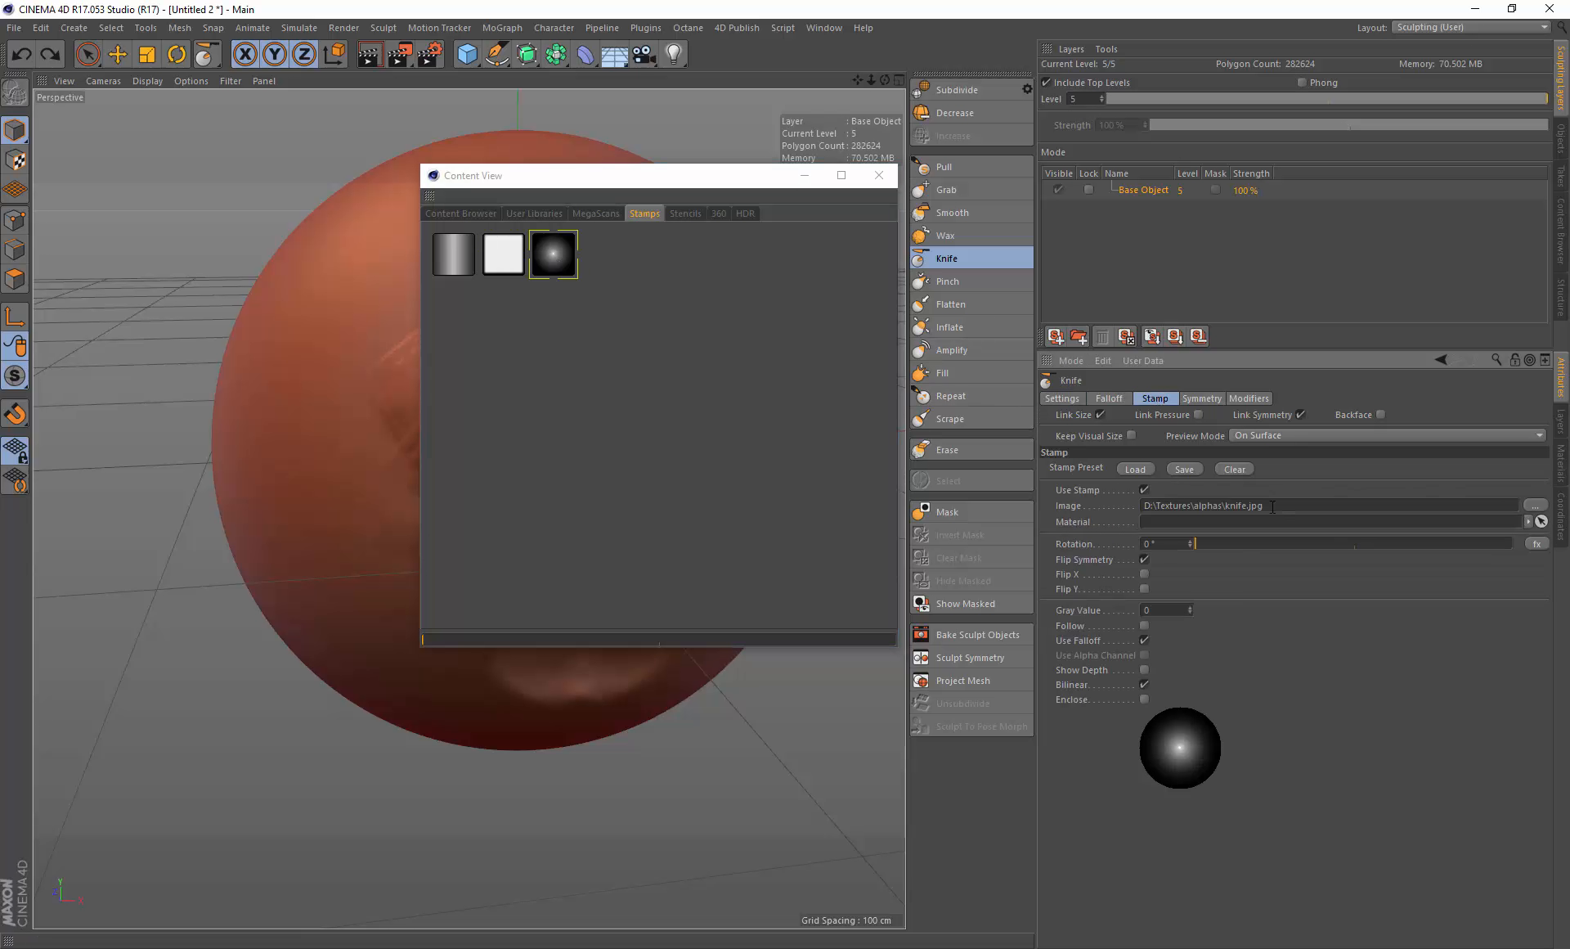
left_click(879, 175)
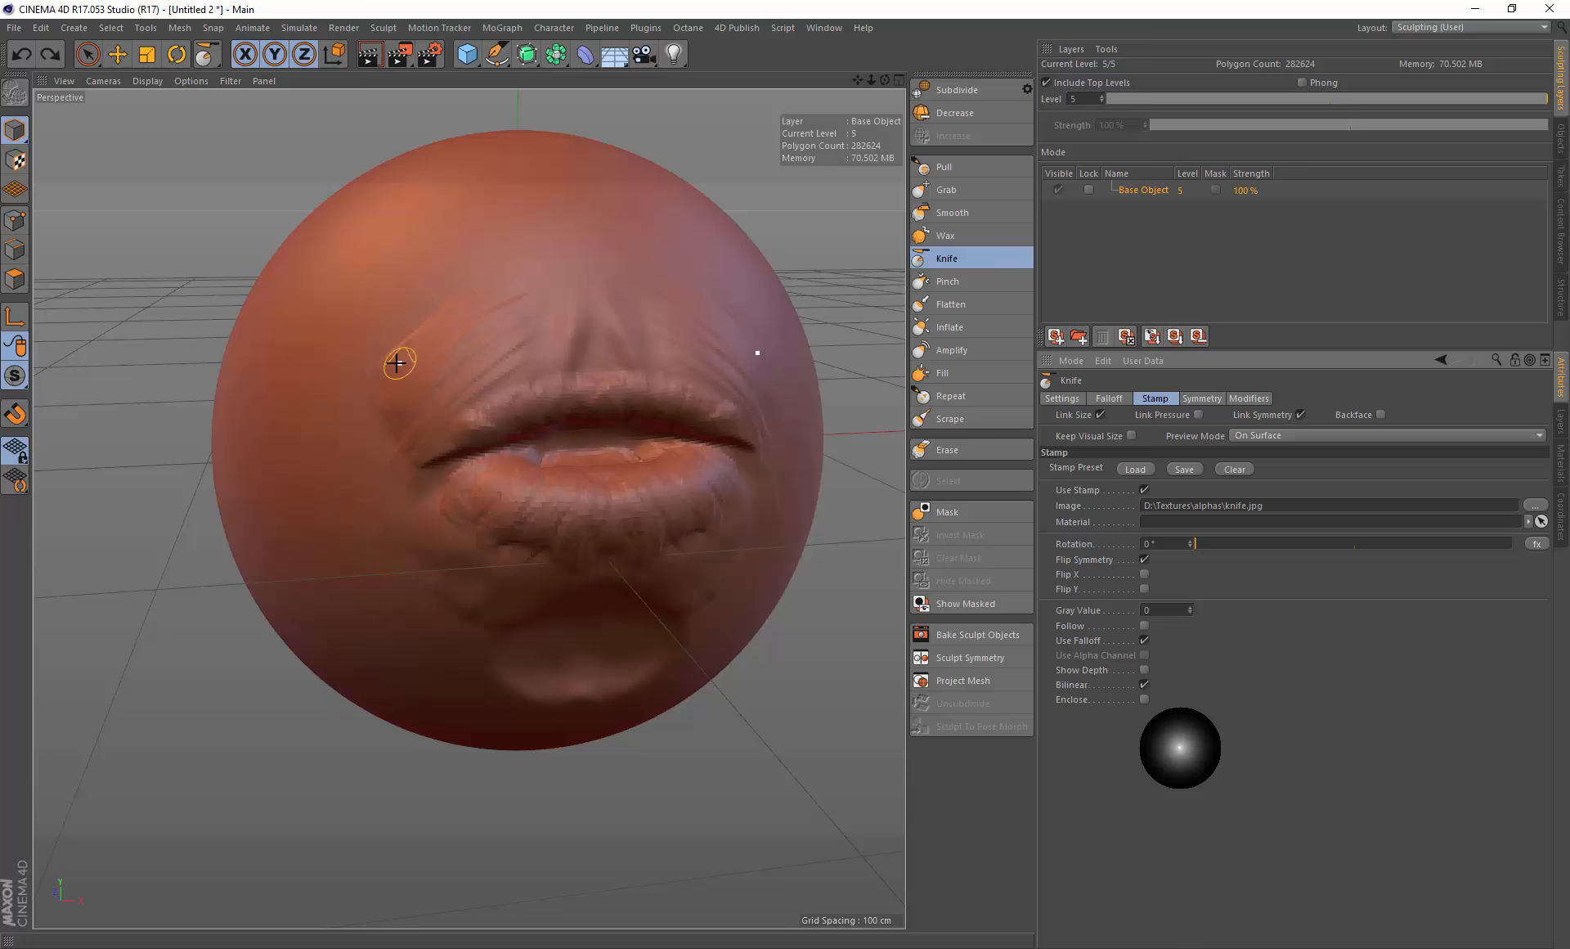
Step: Turn off Use Stamp for the Knife brush and try a short stroke on the left cheek
mouse_move(373, 375)
left_mouse_down("alt")
mouse_move(407, 378)
mouse_move(393, 382)
left_mouse_up("alt")
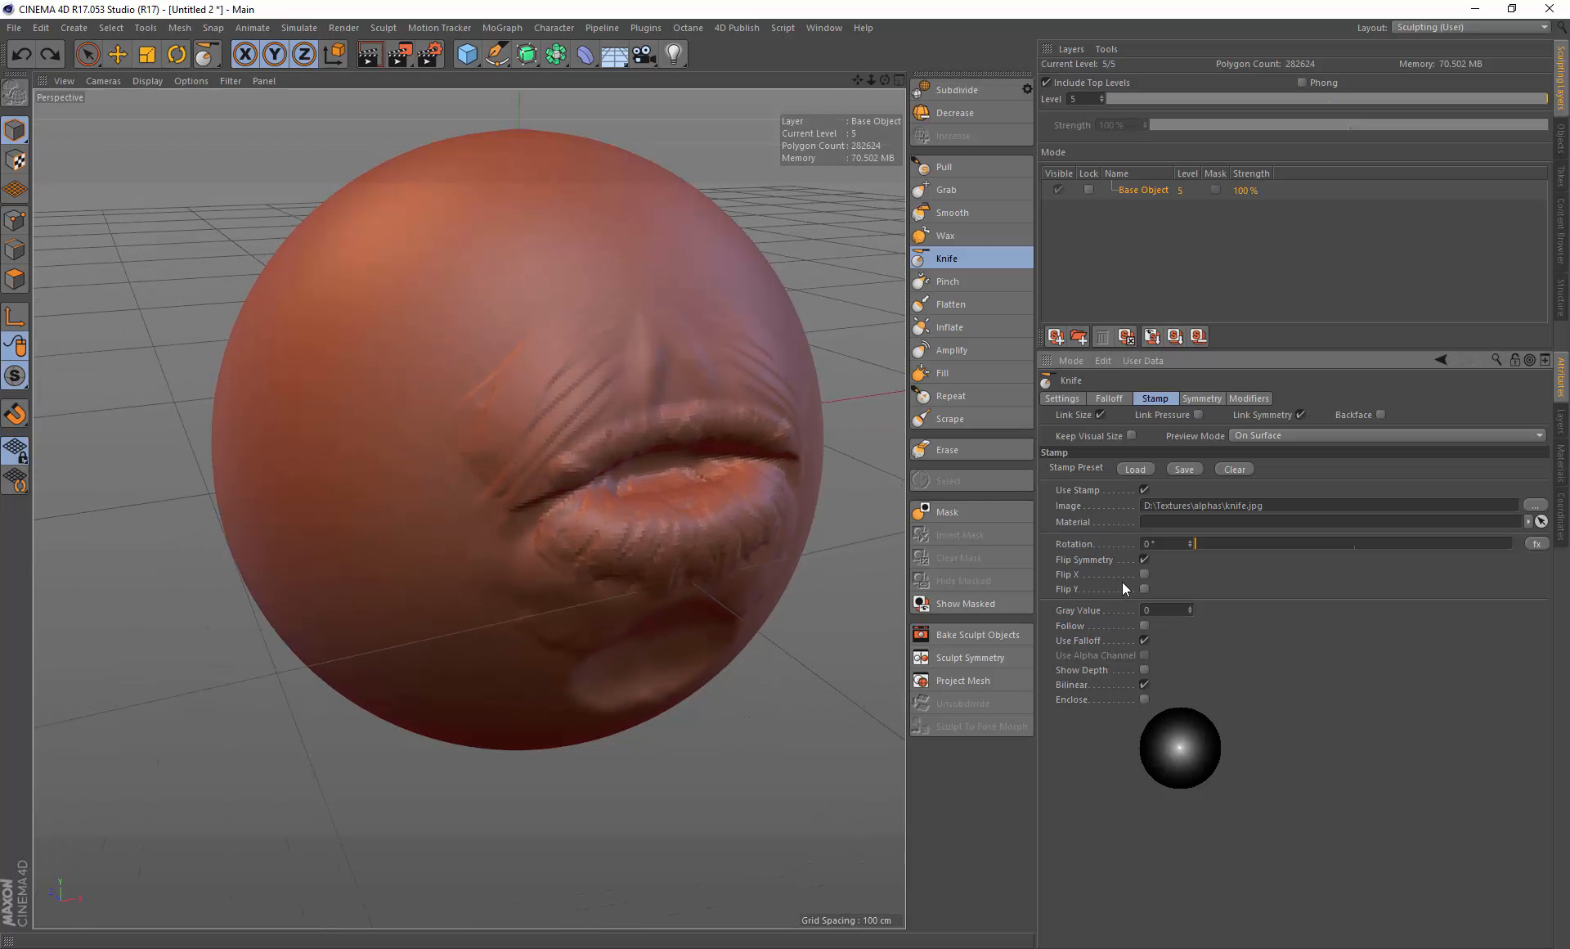
mouse_move(372, 400)
left_mouse_down("alt")
mouse_move(409, 386)
mouse_move(413, 399)
left_mouse_up("alt")
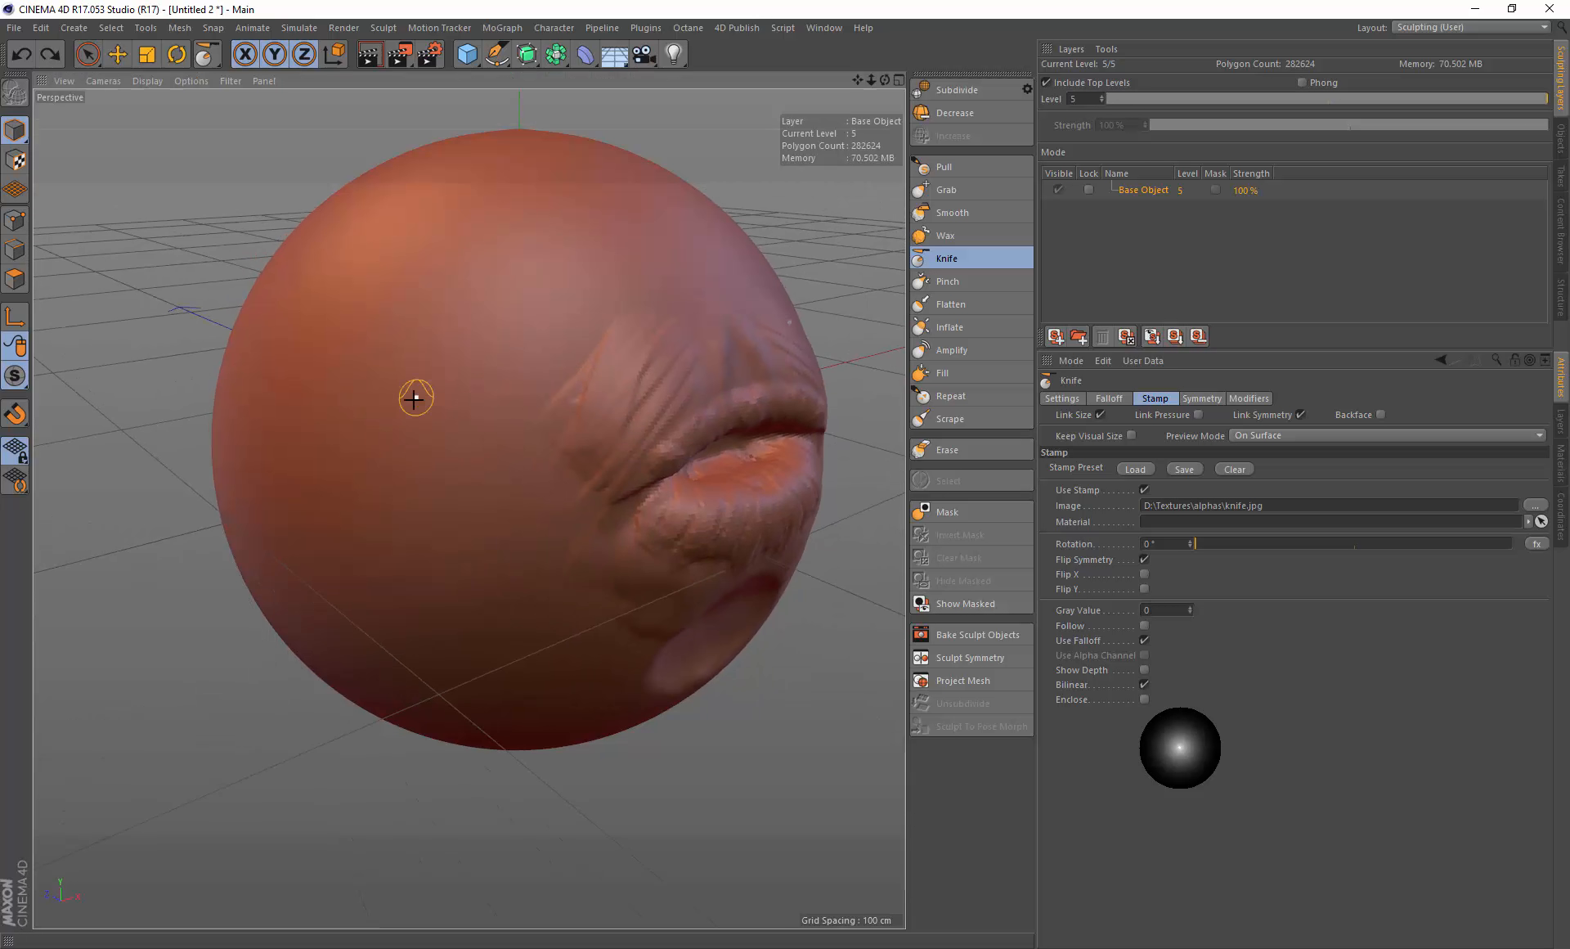
left_click(1145, 489)
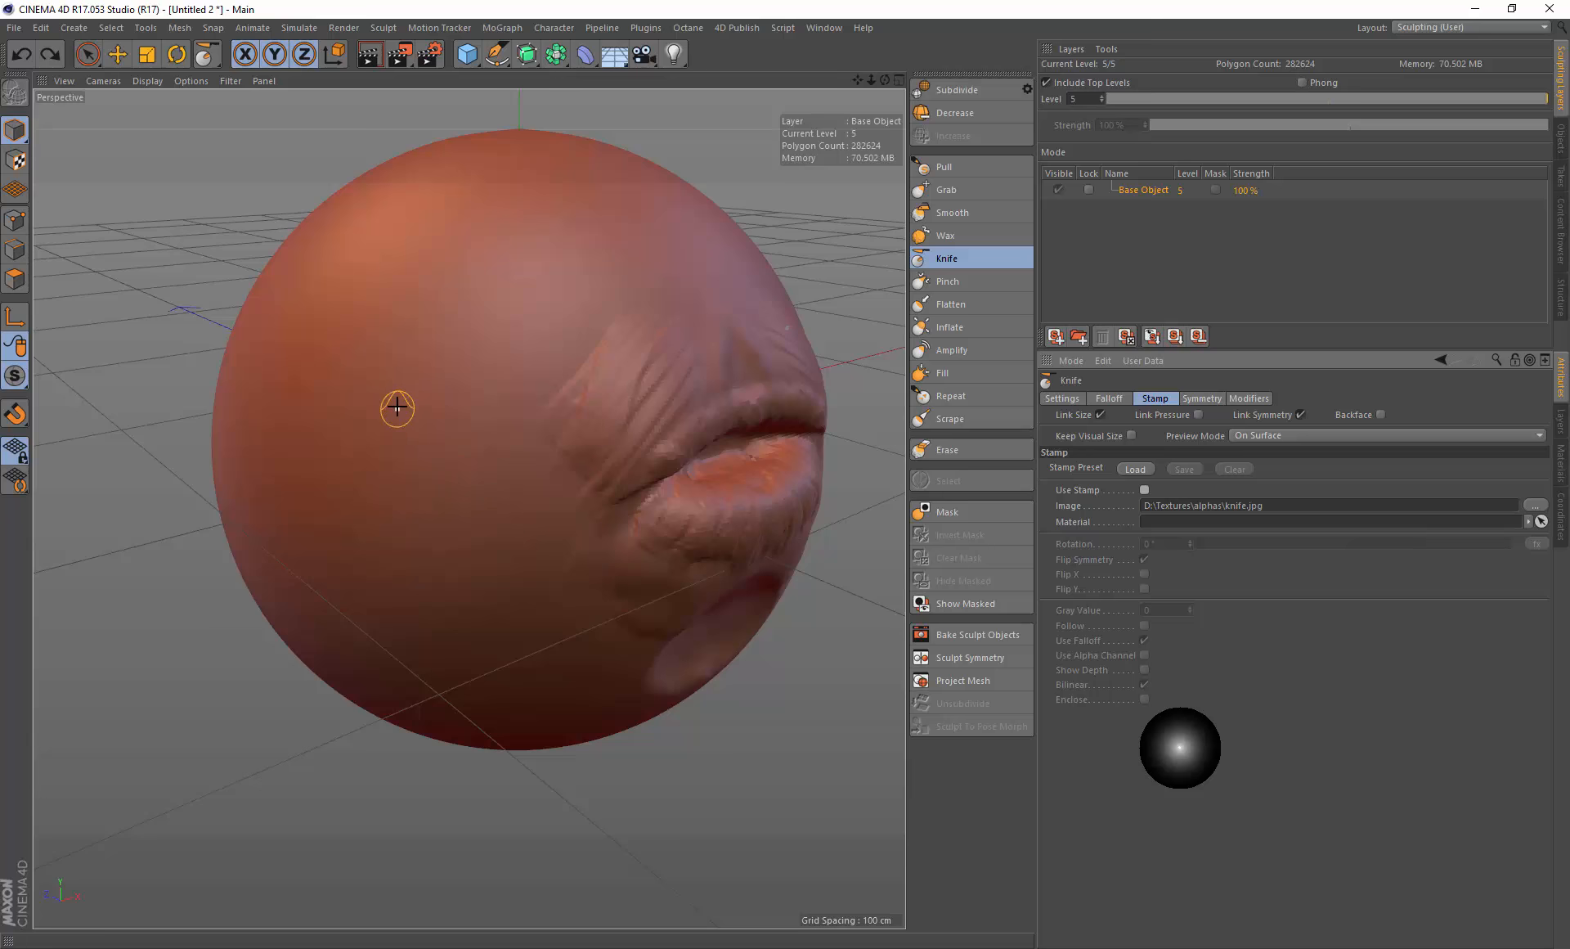
middle_click_drag(400, 403, 414, 401)
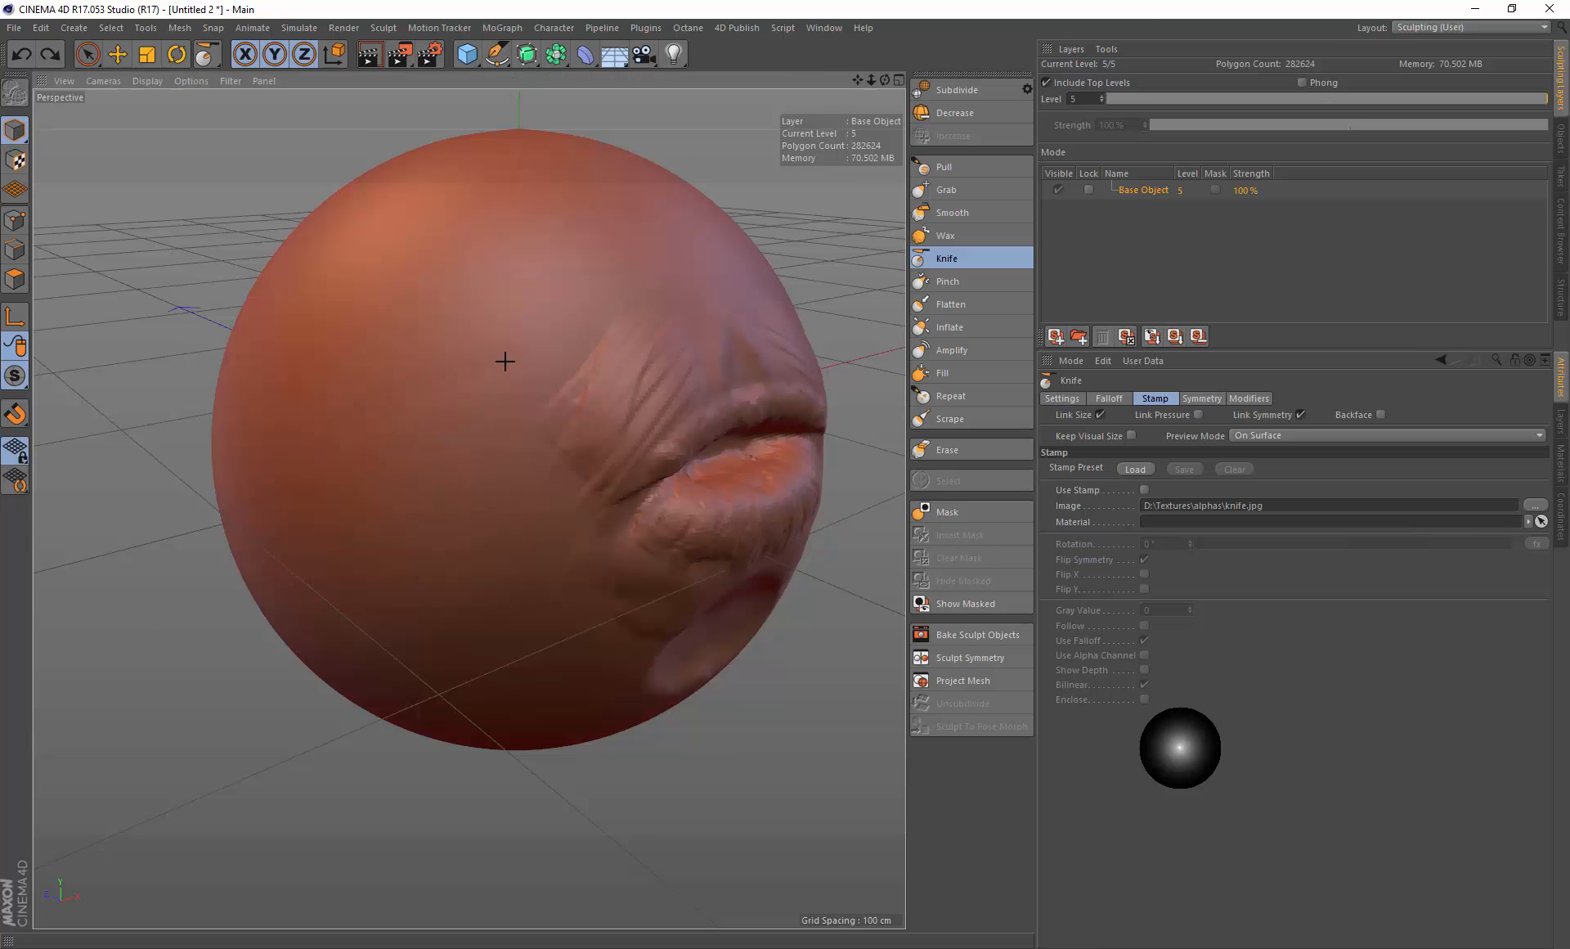
Step: Reset the Knife brush's settings to their default preset
left_click(1074, 399)
left_click(1340, 692)
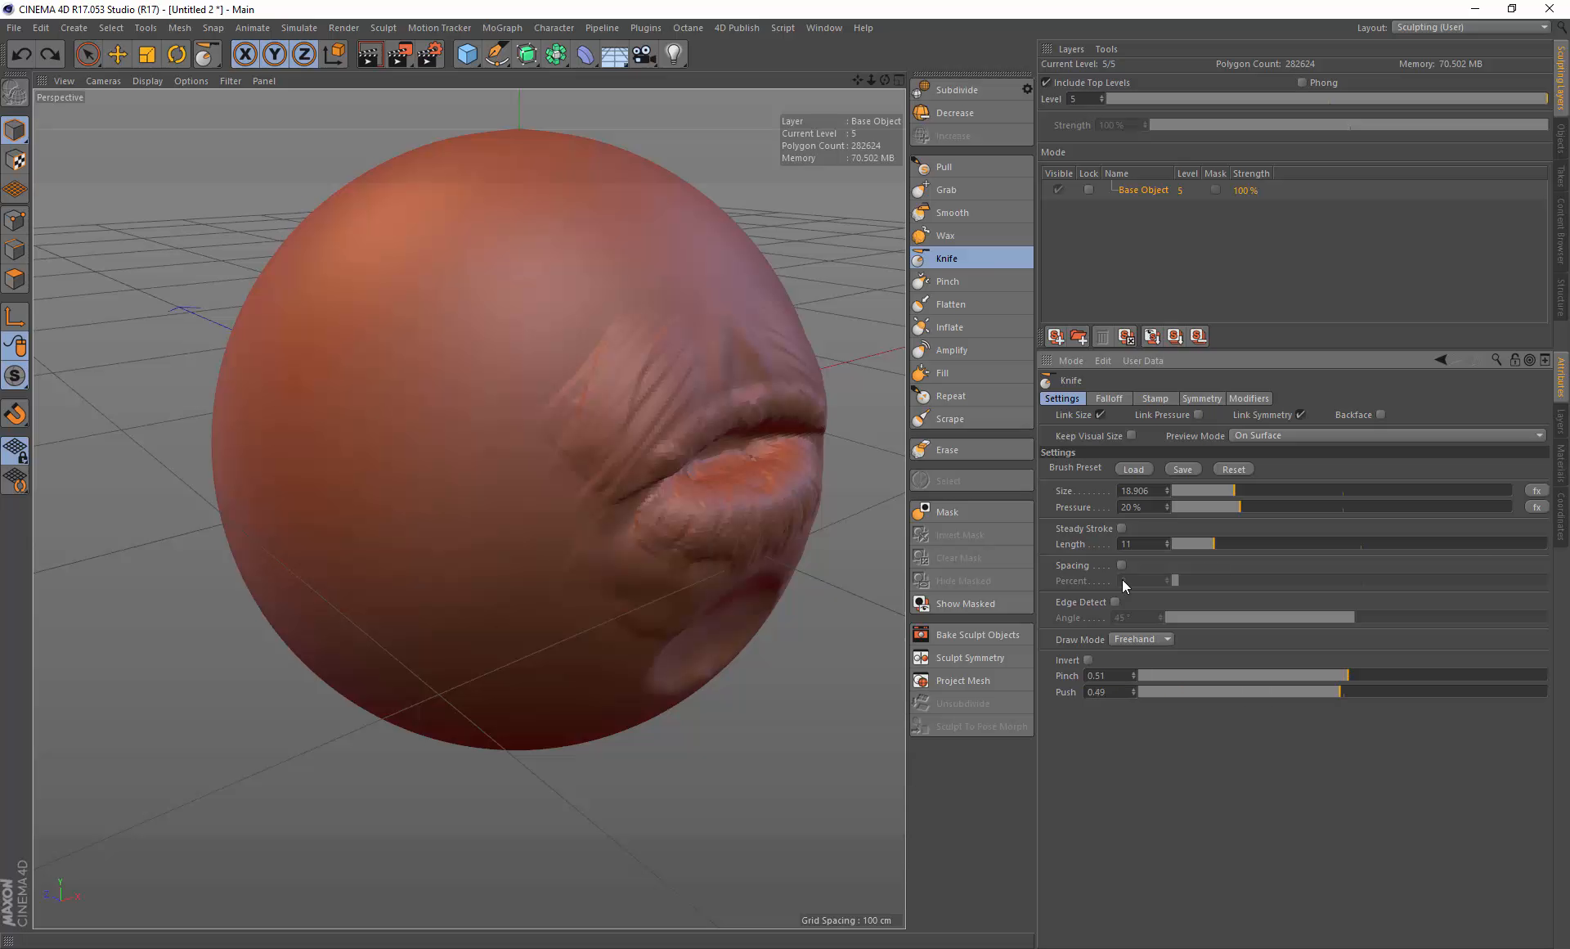
left_click(1230, 467)
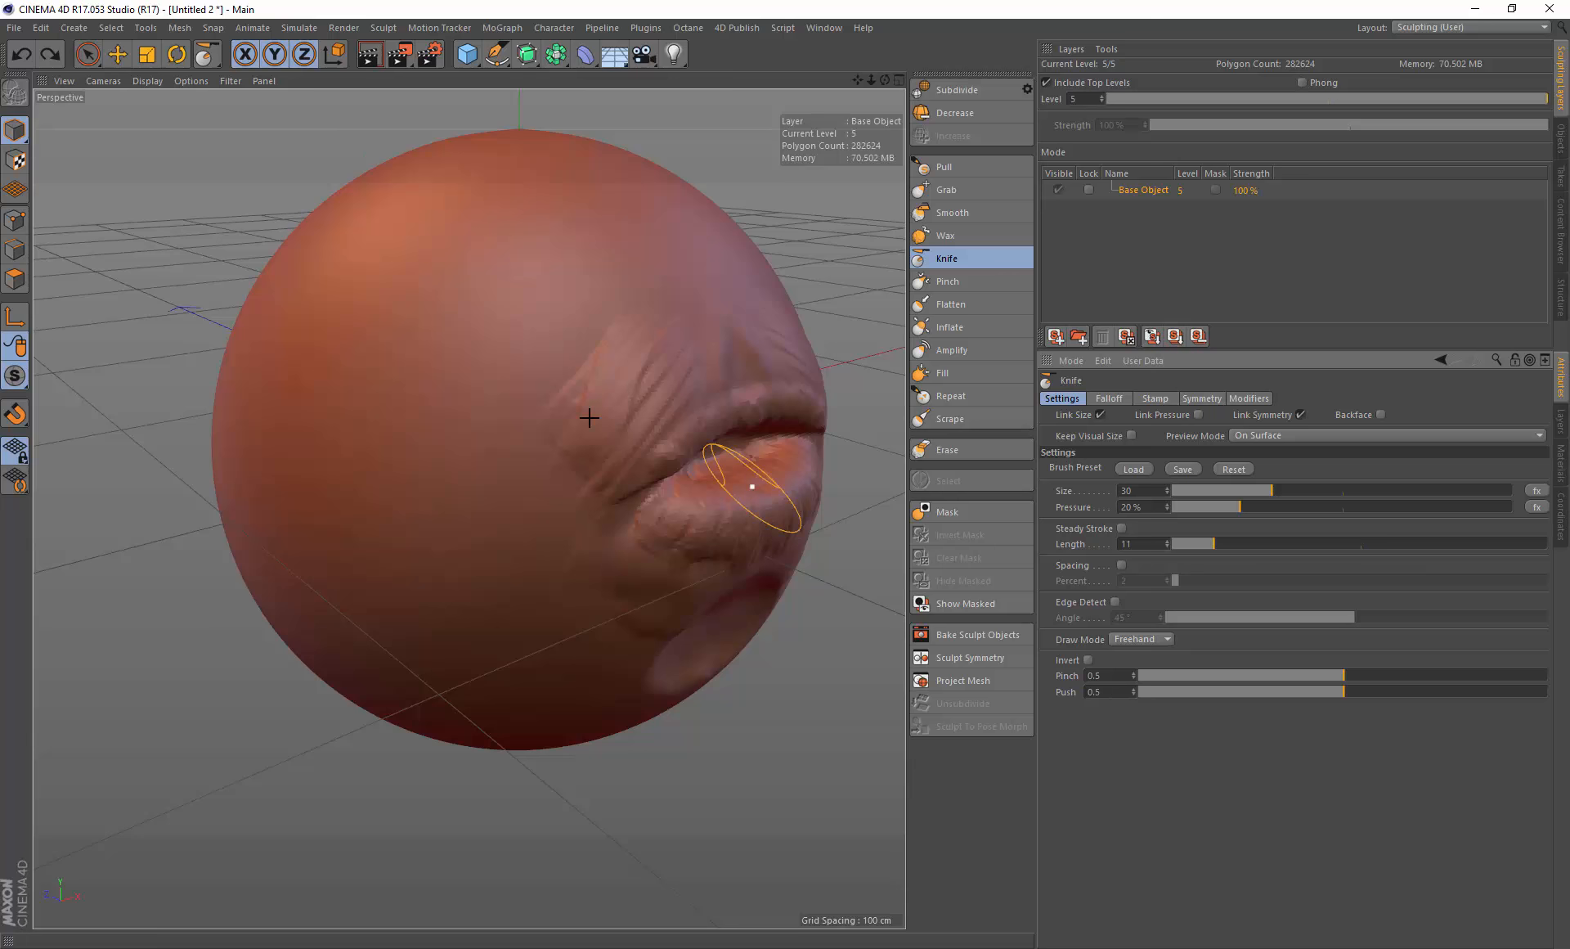
Step: Cut a long diagonal crease across the left cheek with the Knife brush, redoing the stroke twice
left_click_drag(344, 434, 512, 350)
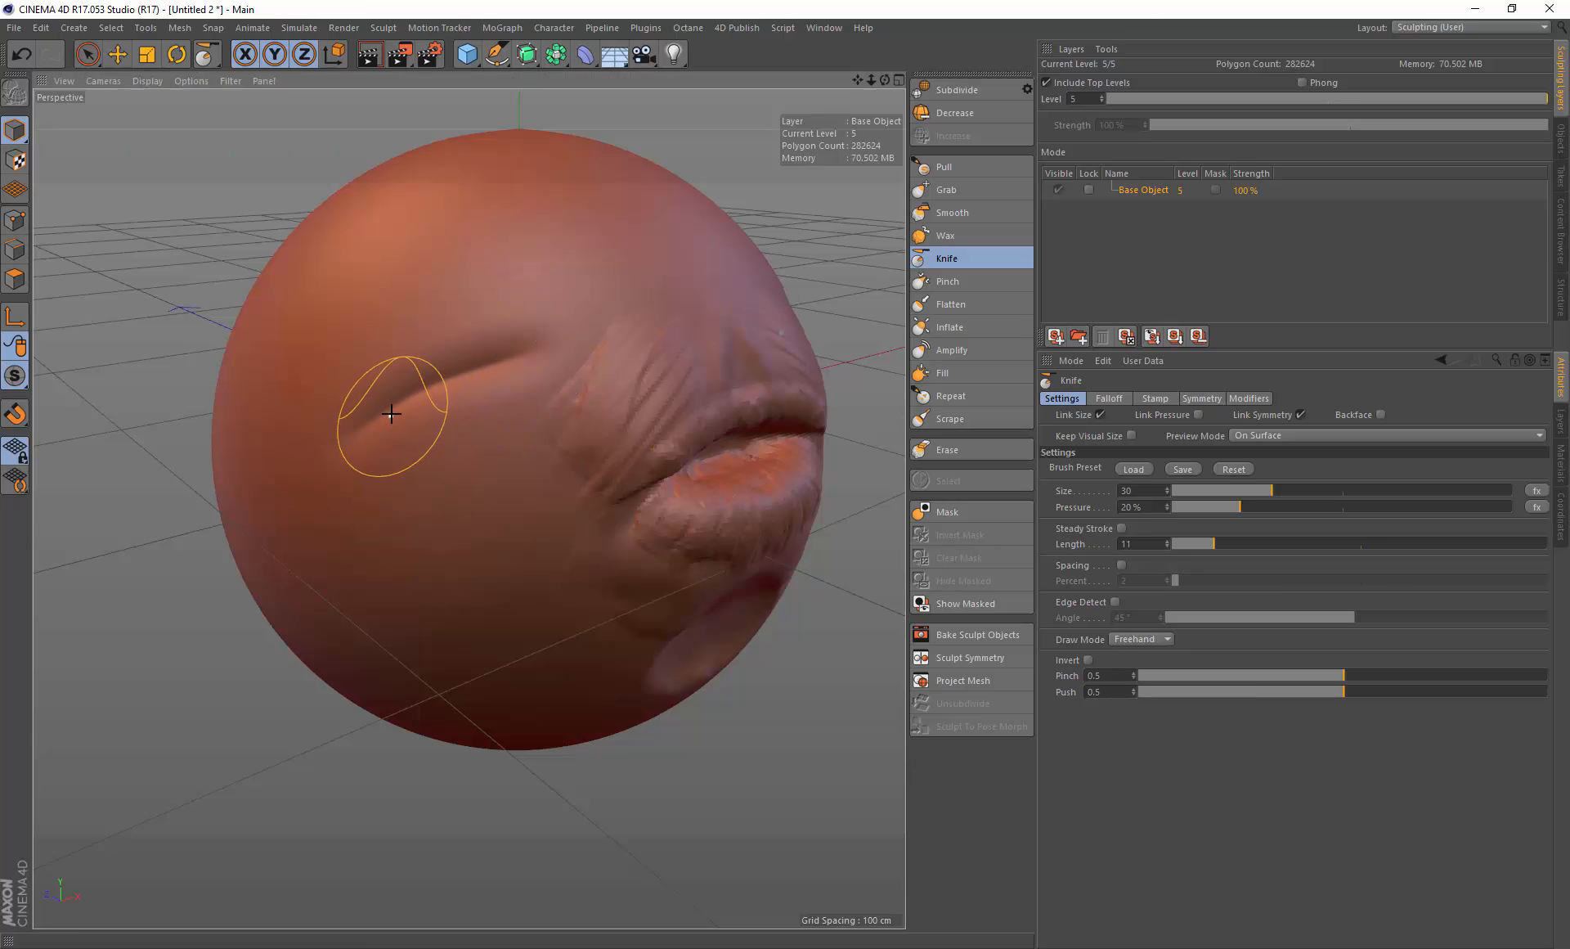
key("ctrl+z")
left_click_drag(351, 443, 518, 371)
key("ctrl+z")
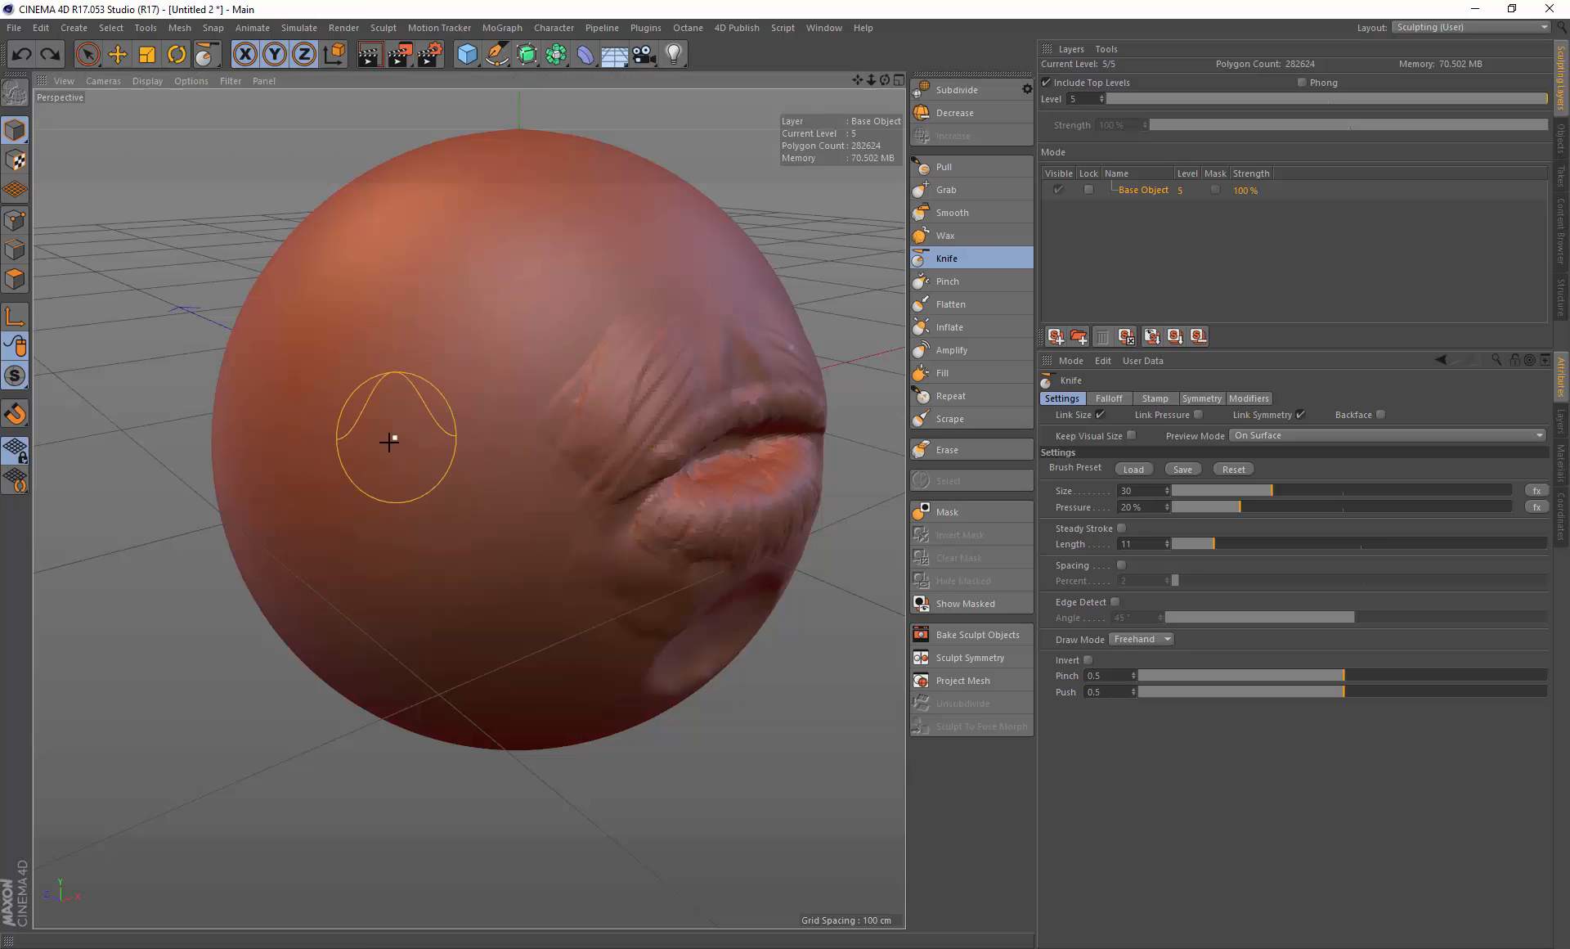
left_click_drag(343, 453, 530, 368)
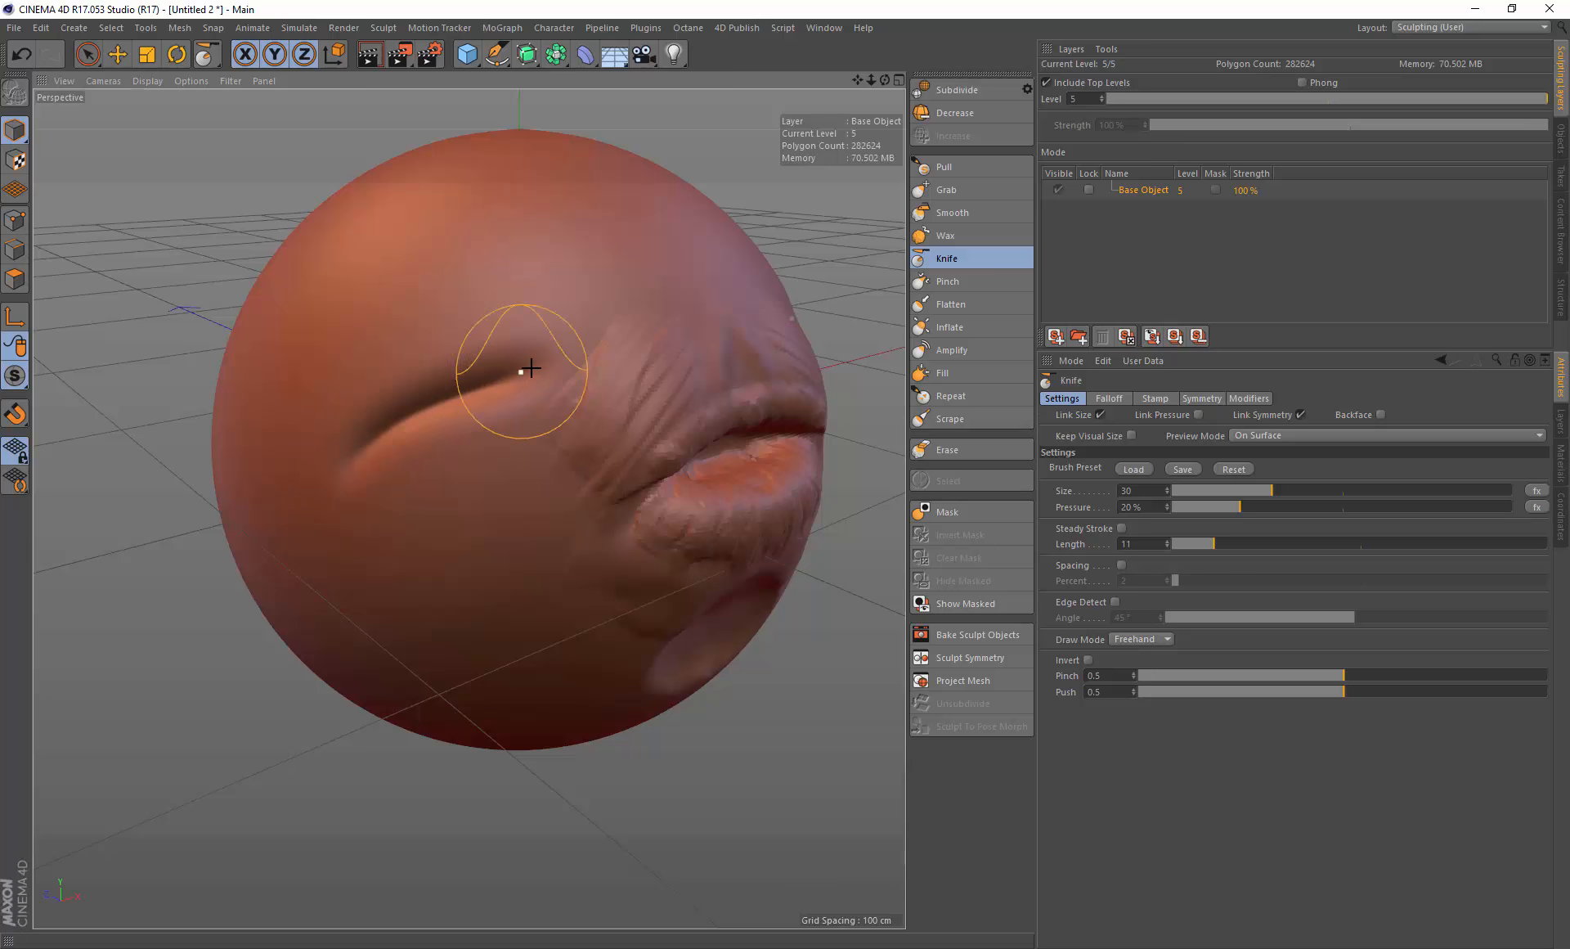
left_click(1167, 399)
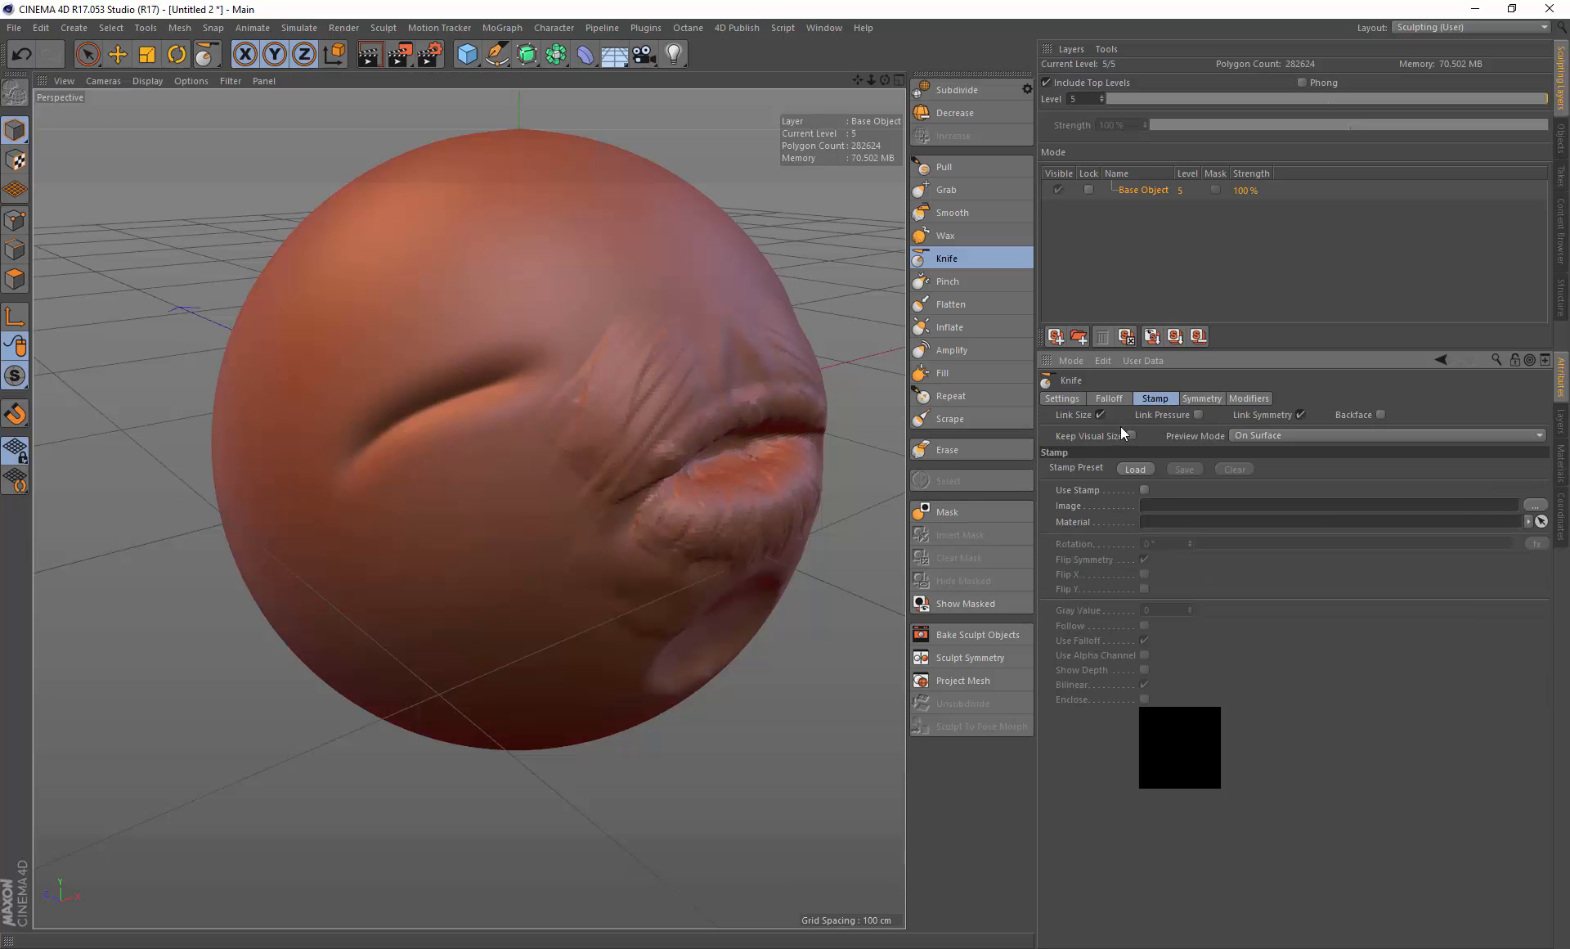
Step: Load the knife stamp from the Content View's Stamps into the Knife brush and close the Content View
left_click(723, 27)
left_click(759, 57)
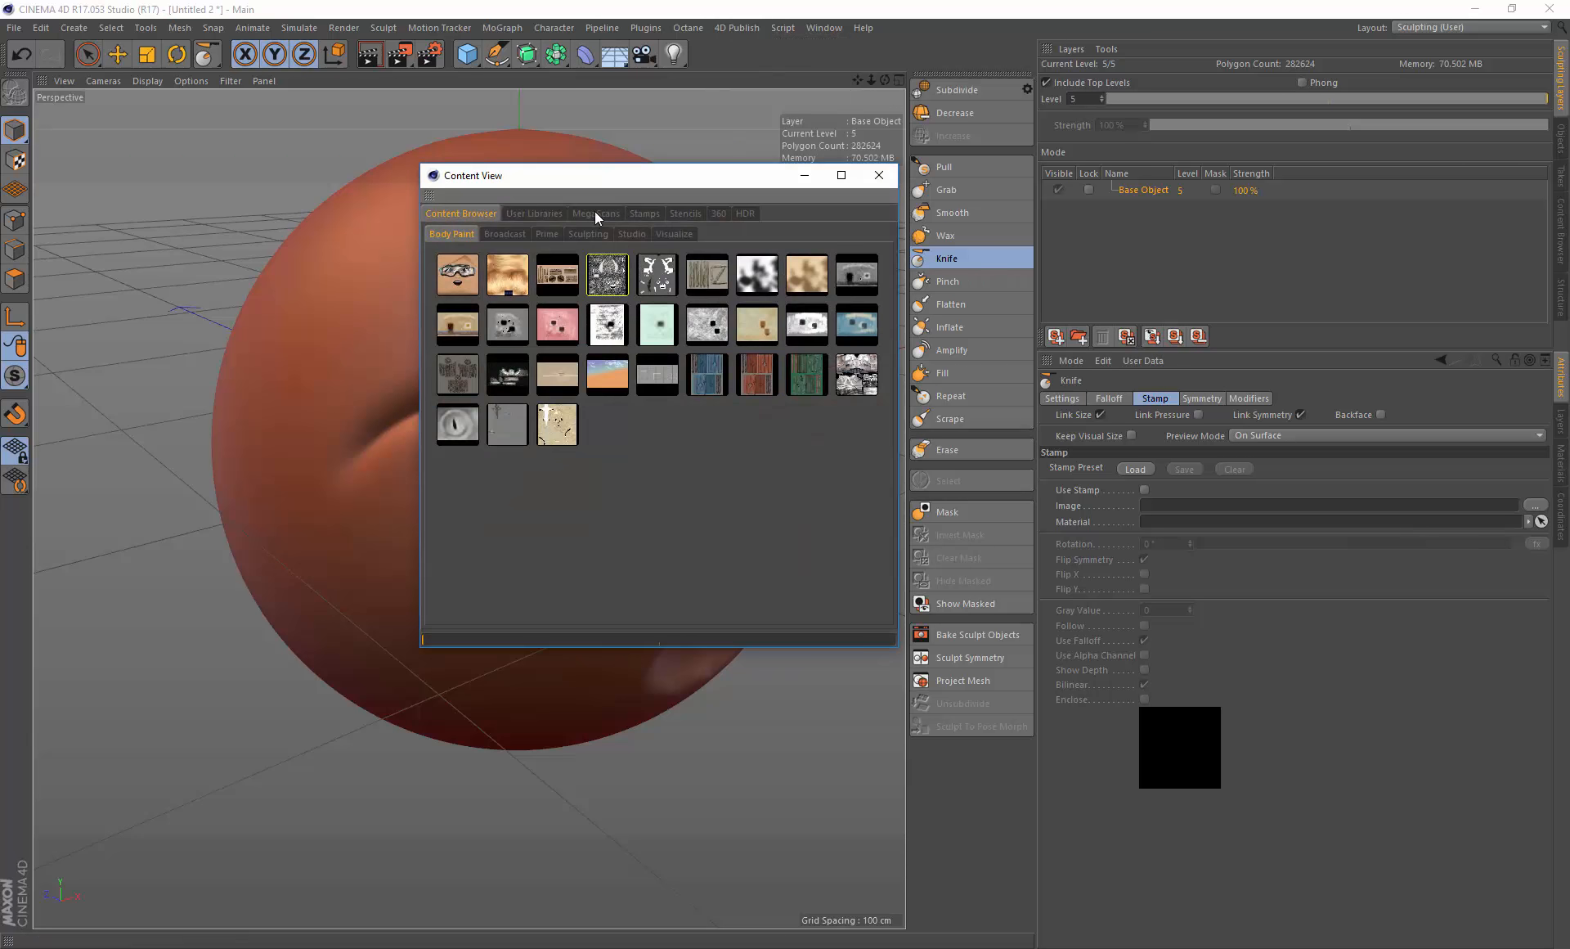
left_click(645, 214)
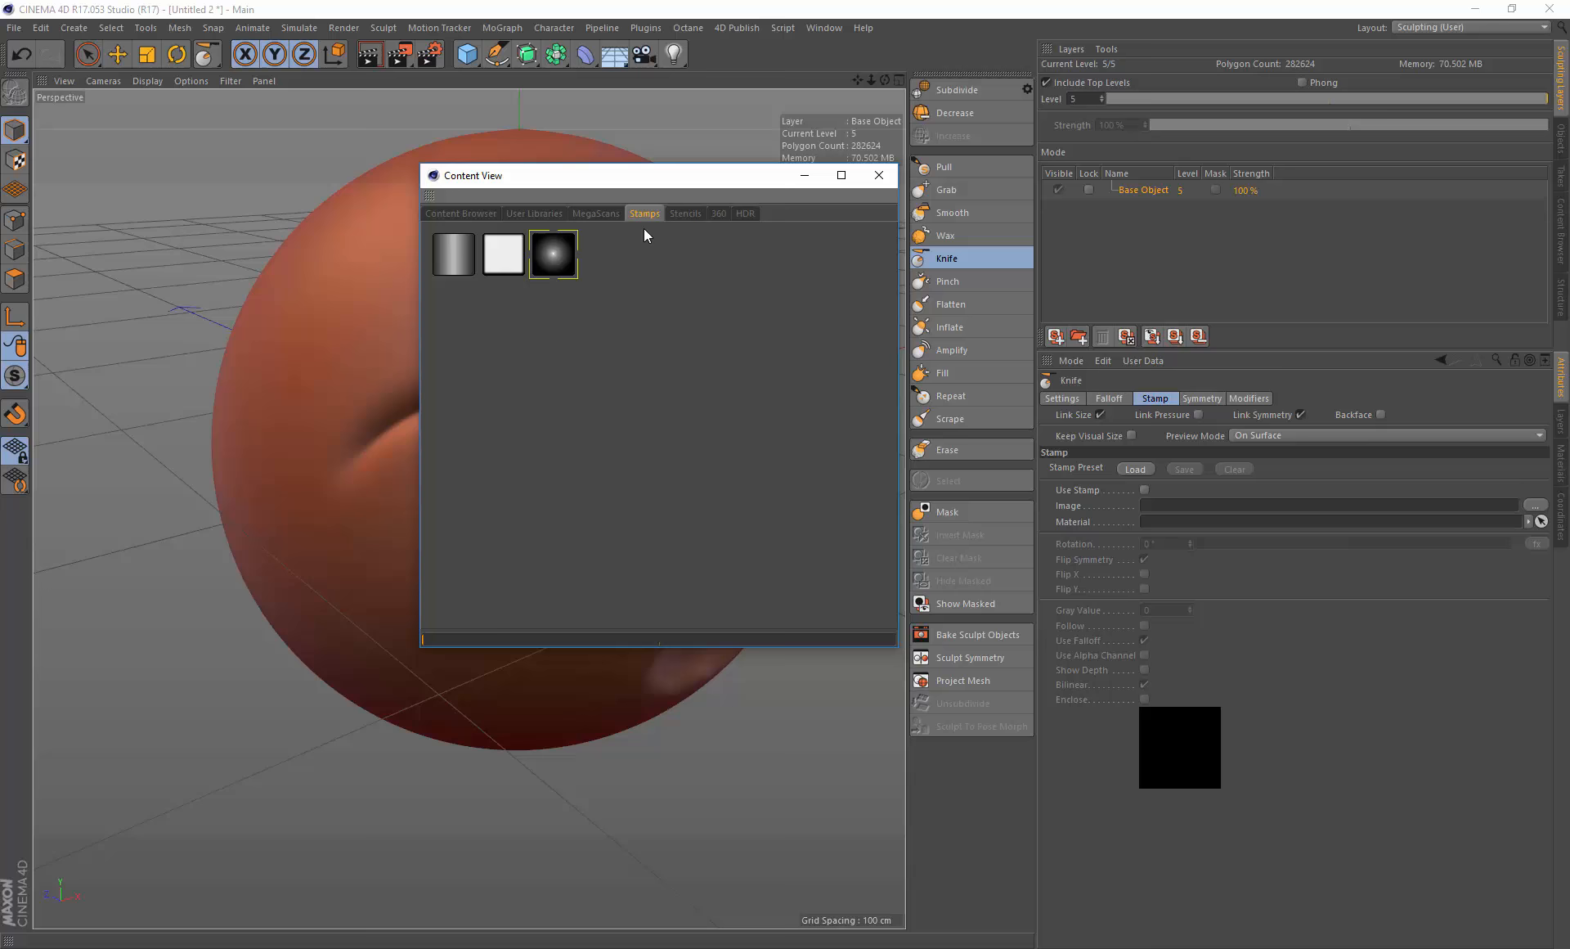
left_click(874, 176)
Step: Try knife-stamp strokes above the left eye with and without Use Falloff, undoing each stroke
left_click_drag(320, 379, 556, 304)
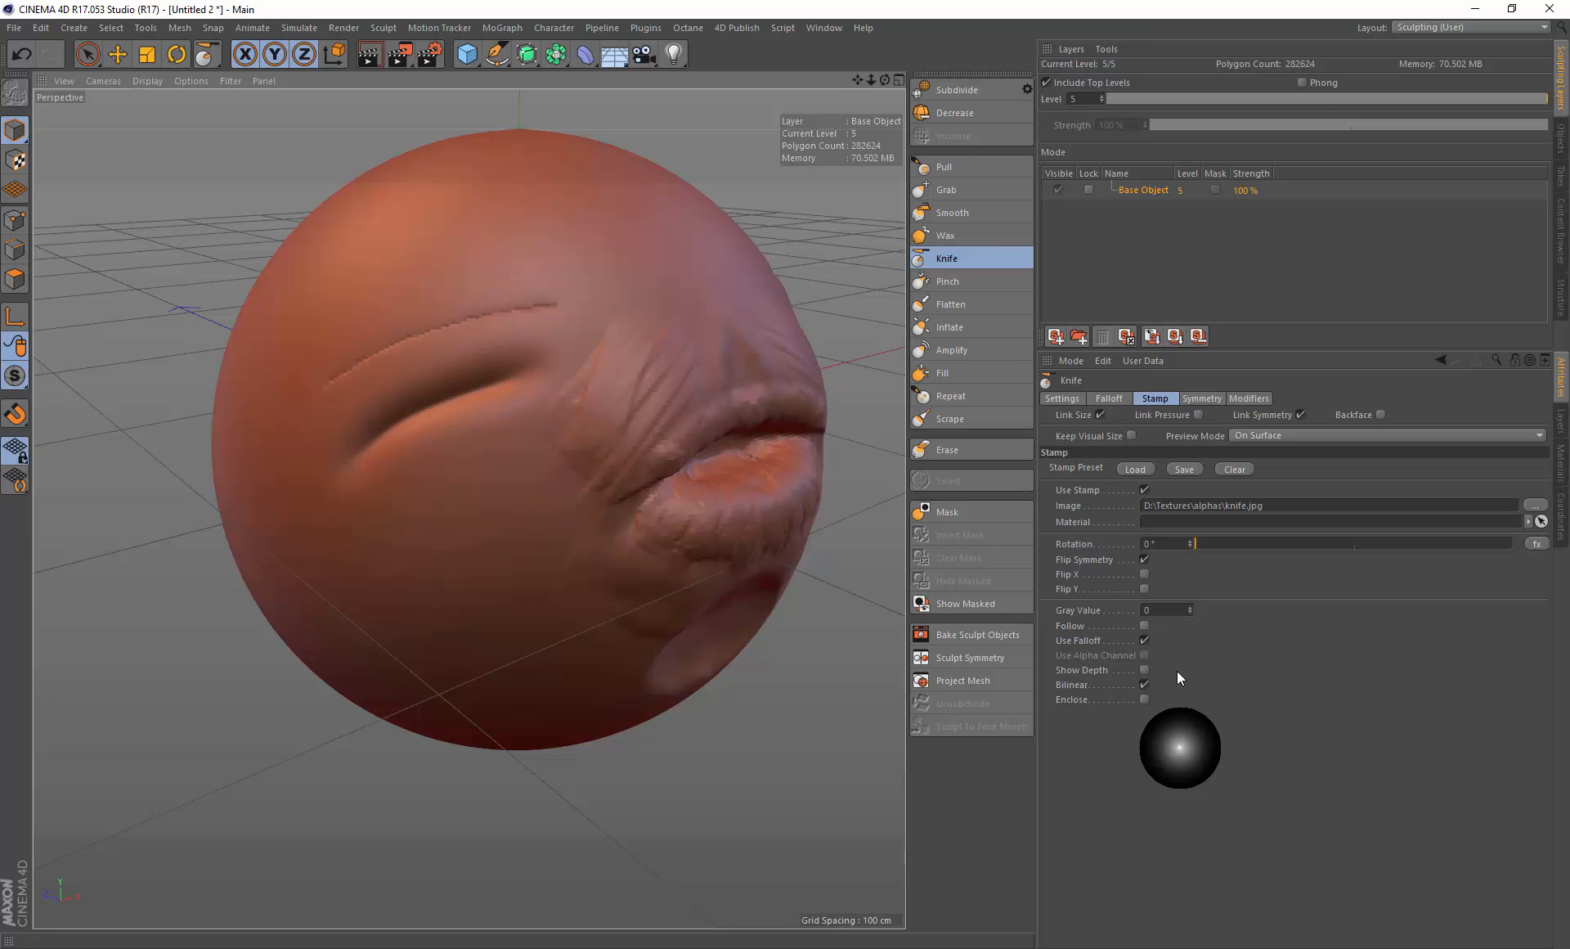
left_click_drag(464, 314, 501, 328, "alt")
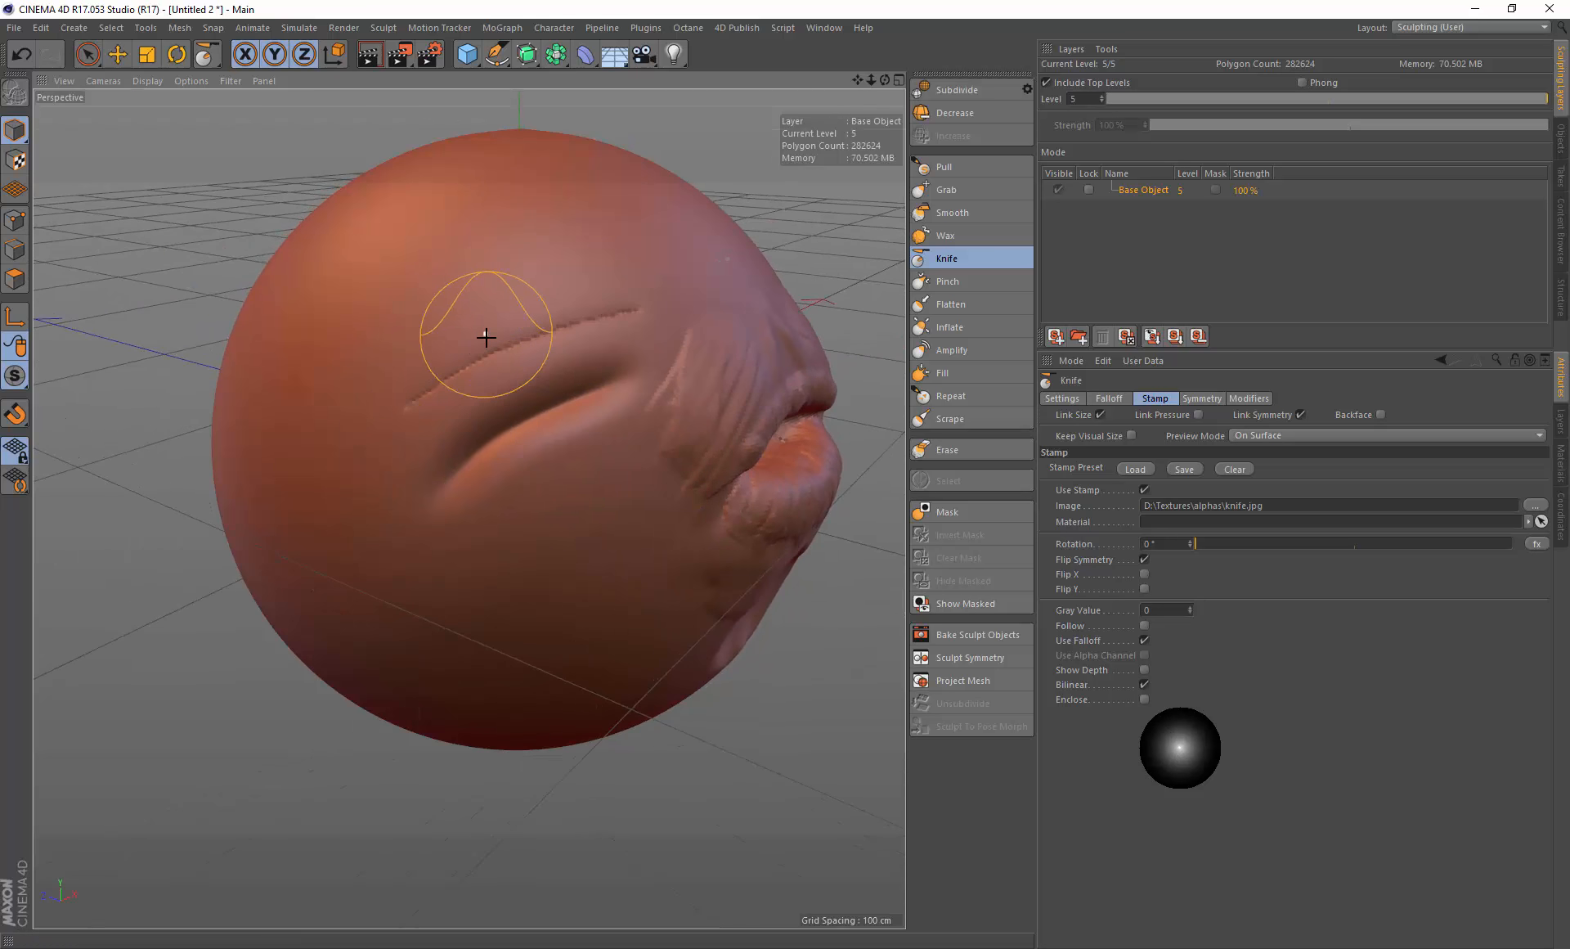
scroll(495, 336, "up", 5)
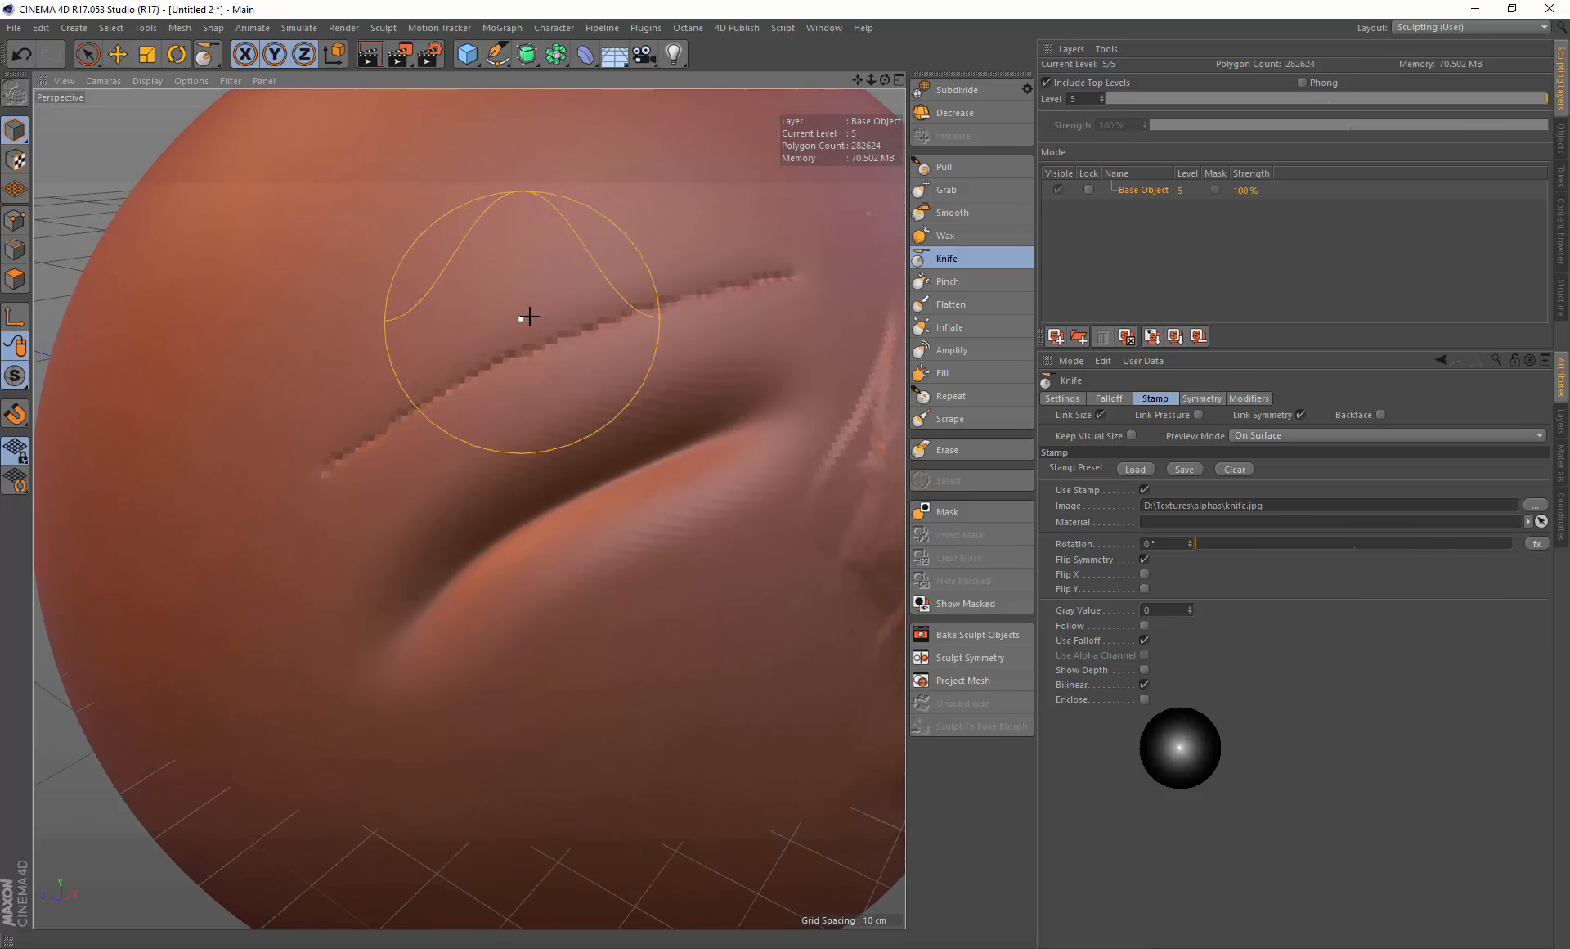
left_click_drag(529, 316, 589, 319, "alt")
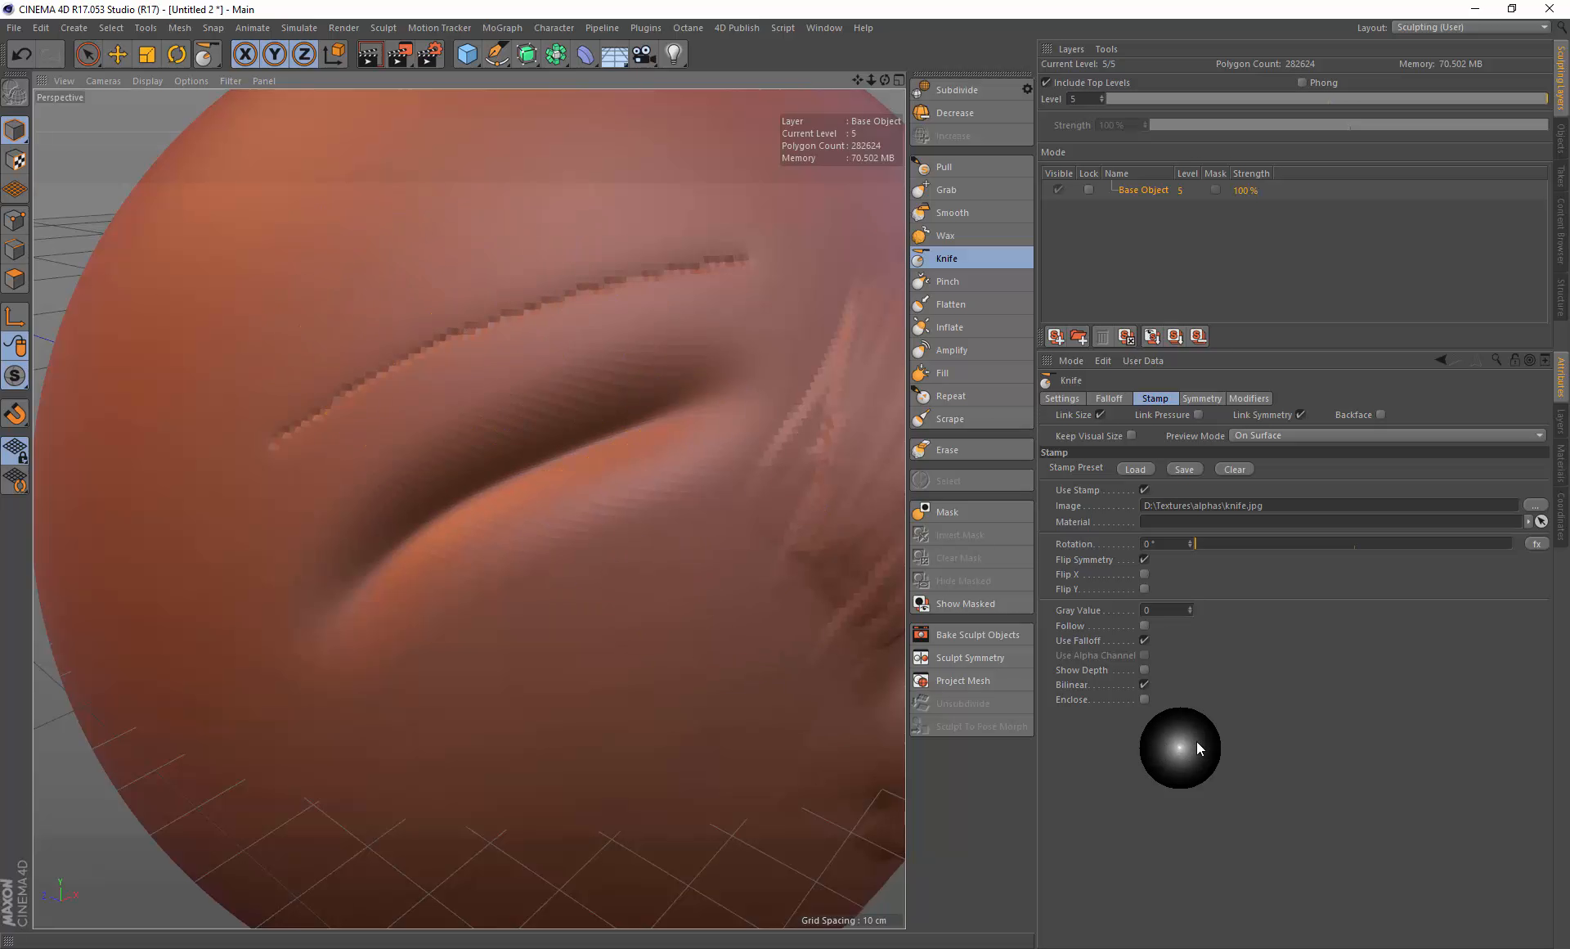
left_click(1143, 641)
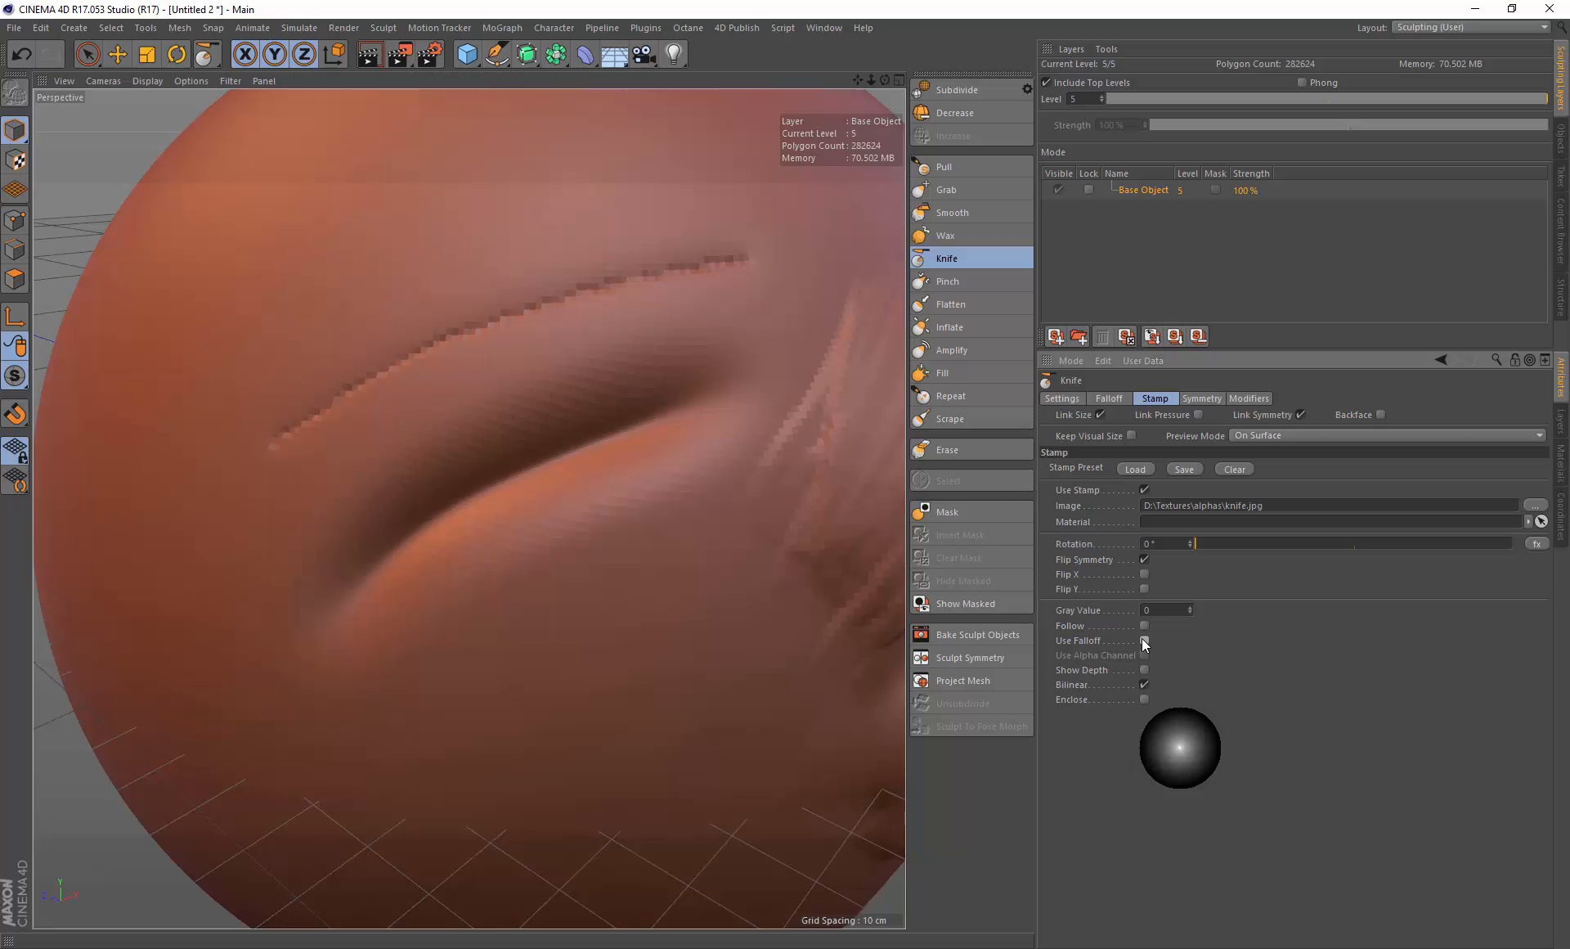
key("ctrl+z")
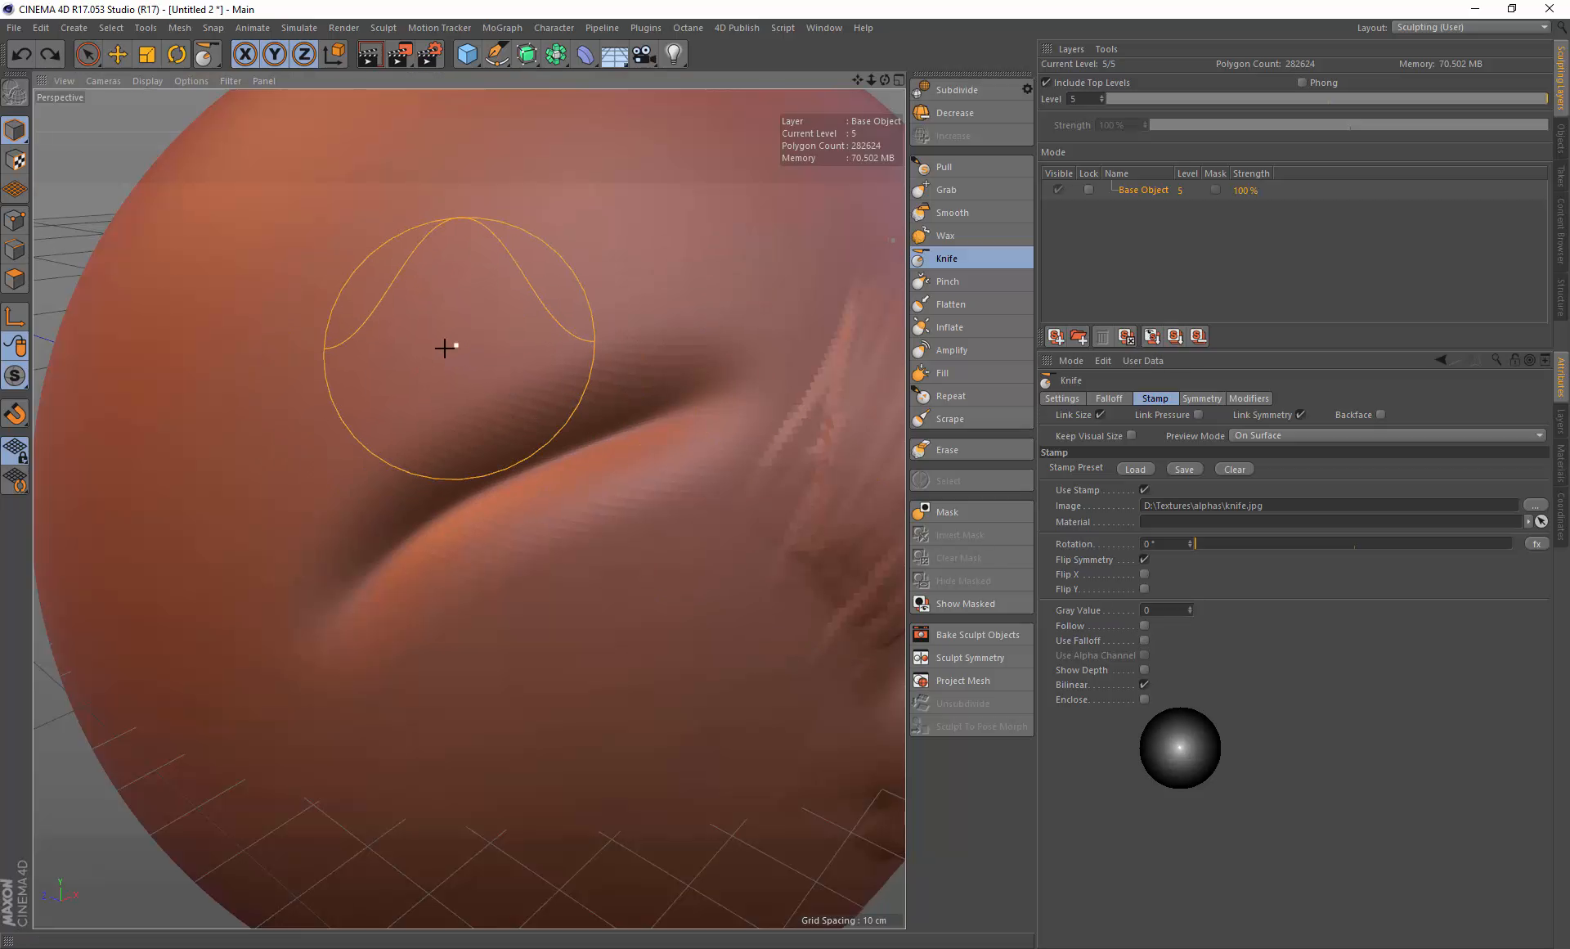
left_click_drag(264, 376, 641, 246)
key("ctrl+z")
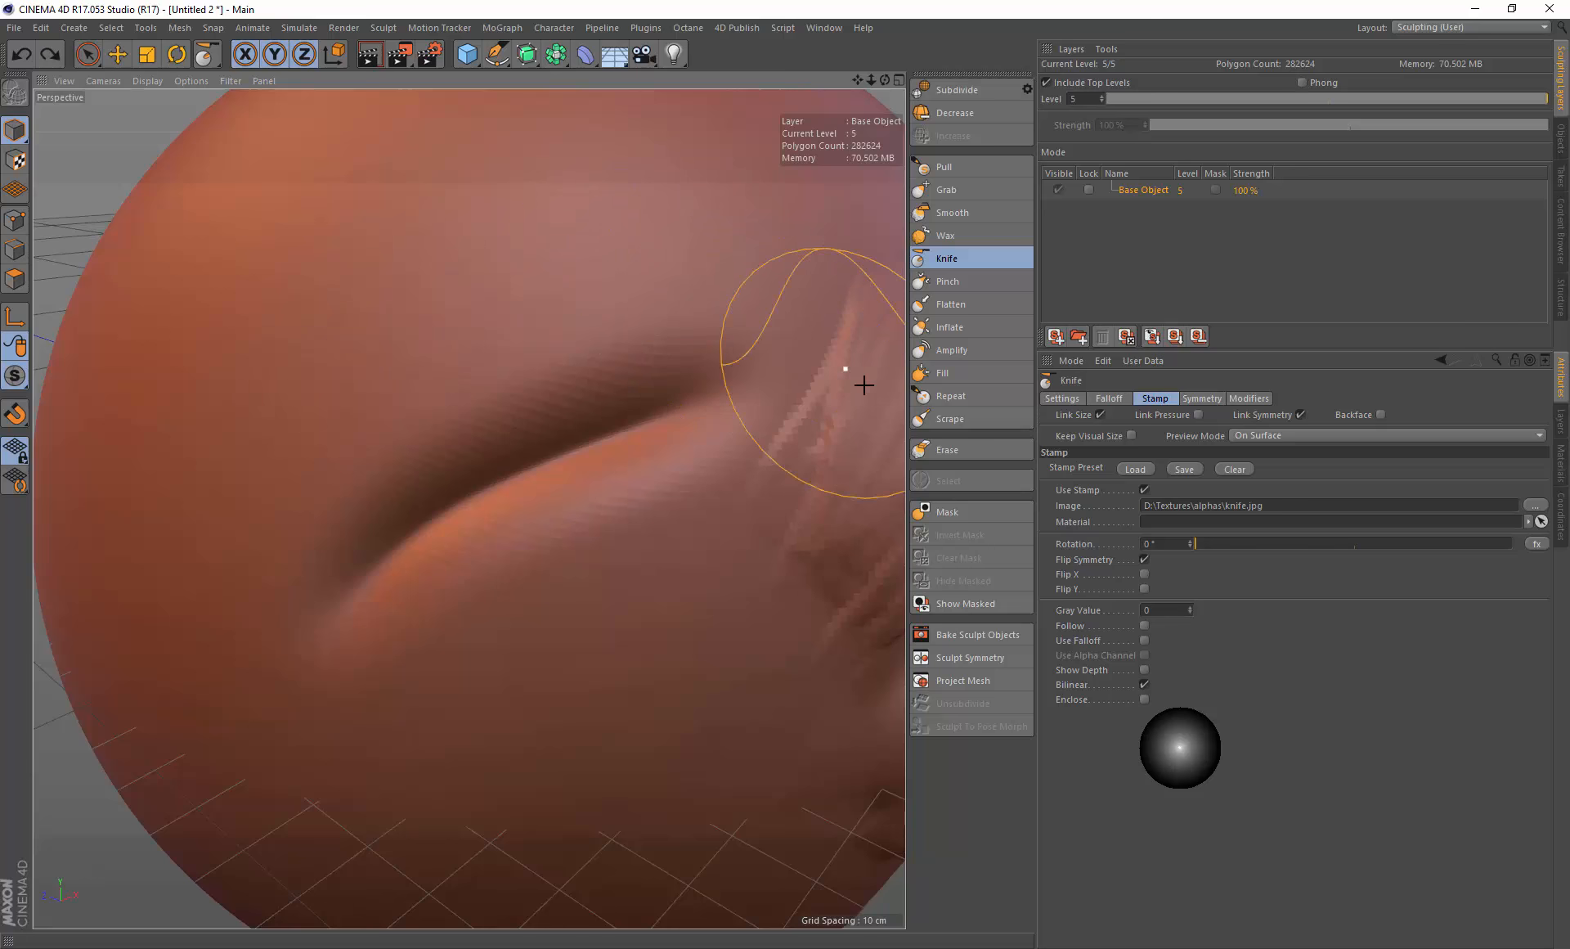
Step: Try knife-stamp strokes with Enclose turned on, then off with Use Falloff back on, undoing each stroke
left_click(1145, 699)
mouse_move(301, 336)
left_mouse_down()
mouse_move(638, 249)
mouse_move(606, 267)
left_mouse_up()
key("ctrl+z")
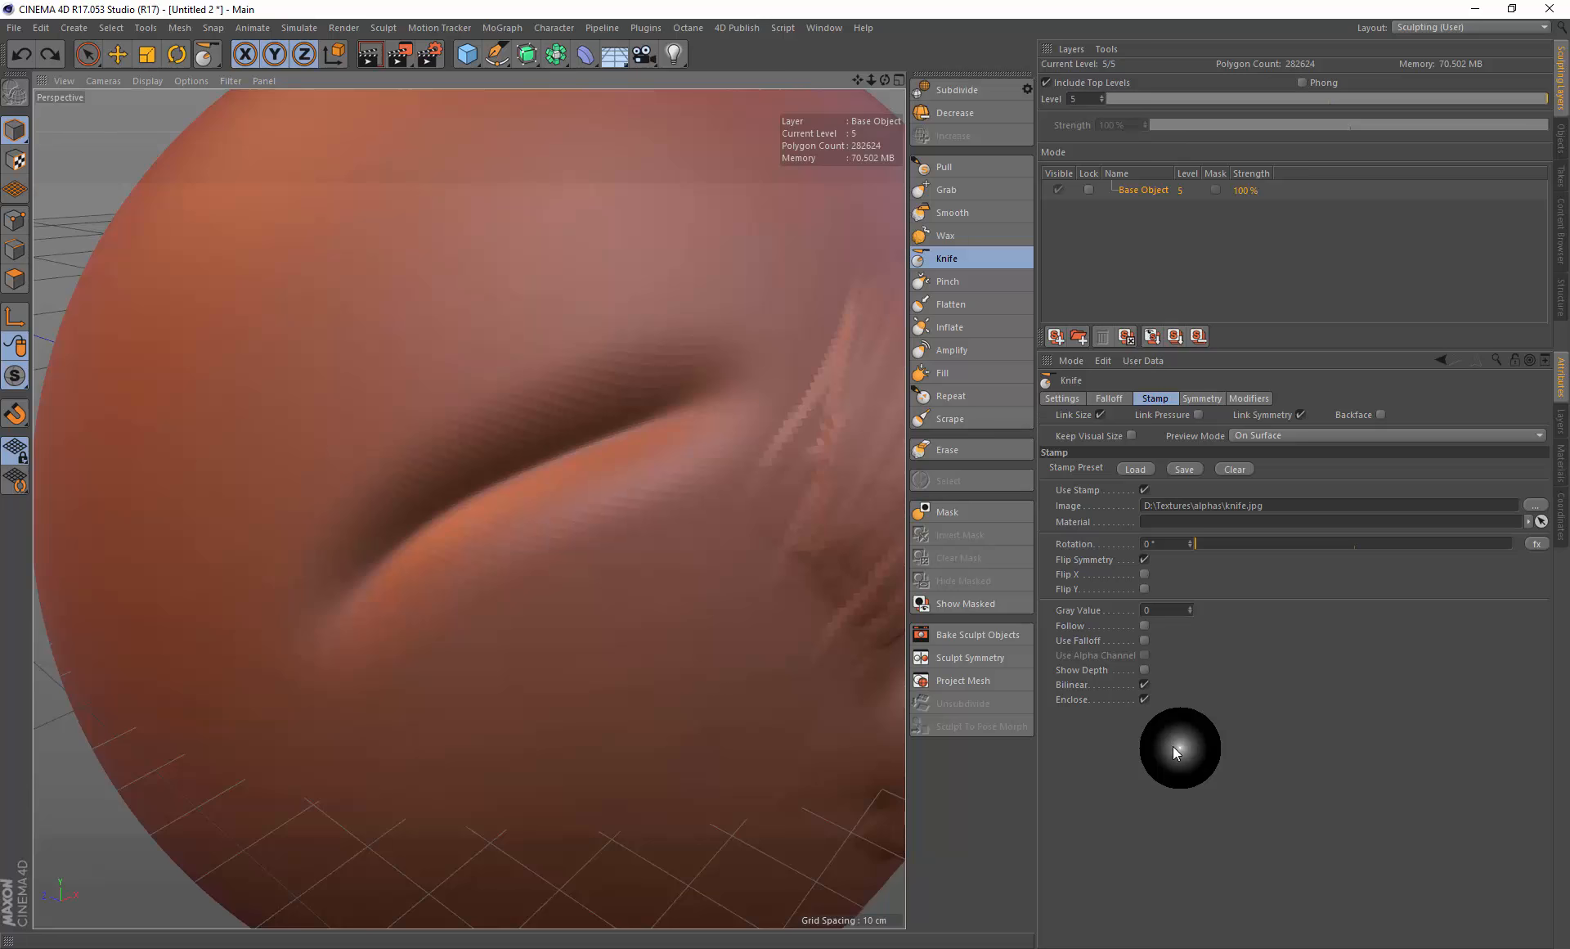
left_click(1144, 699)
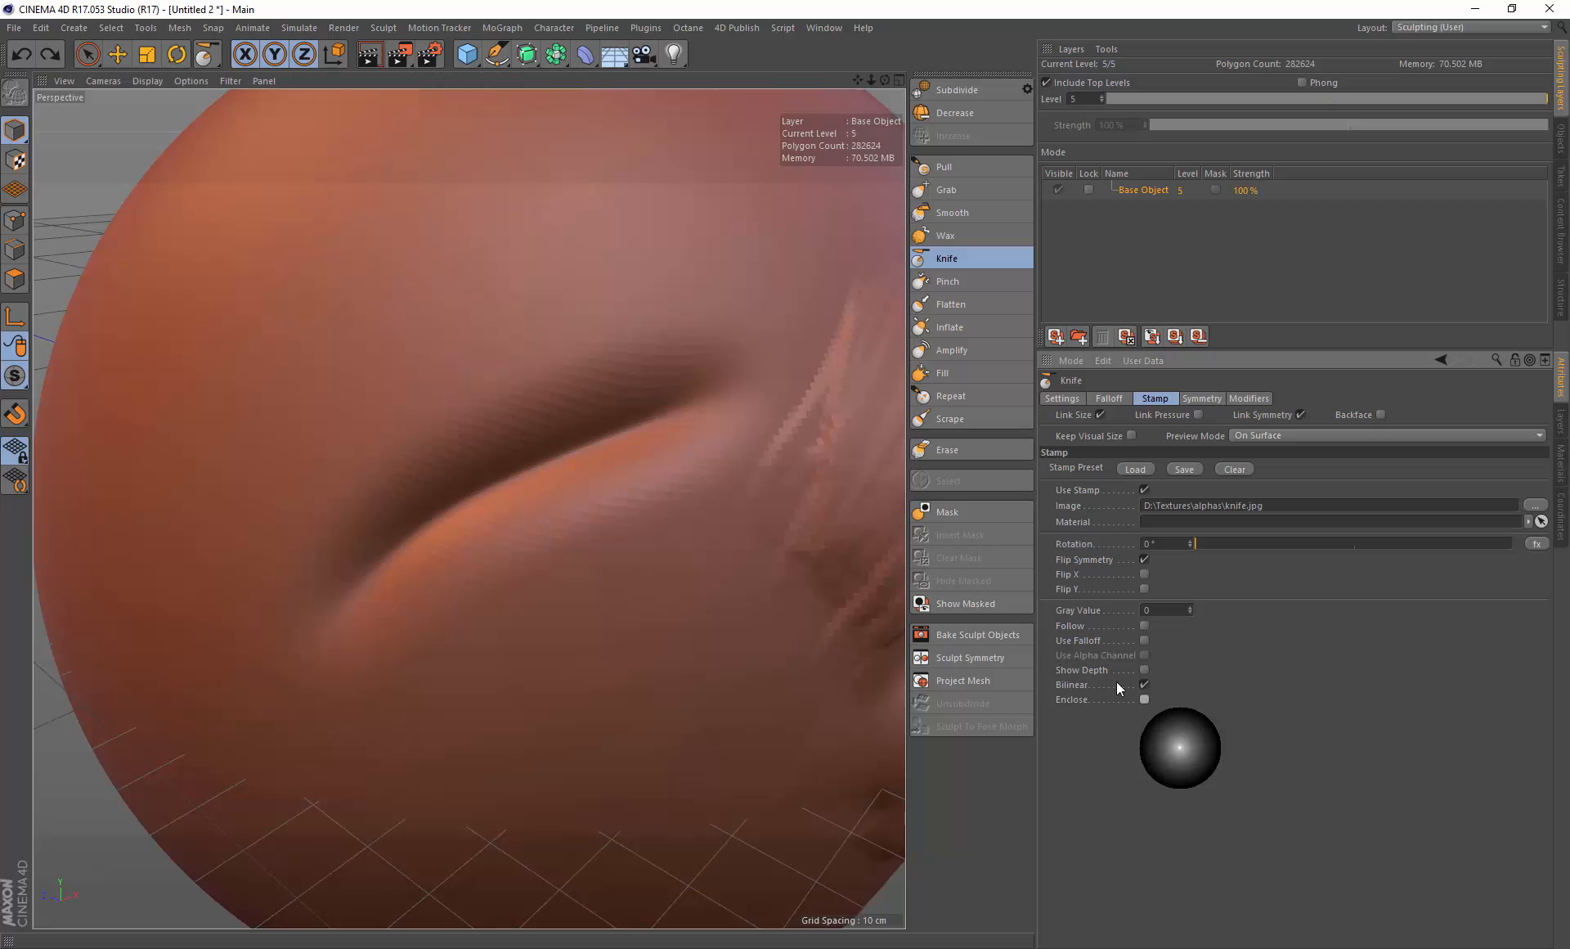
left_click(1144, 641)
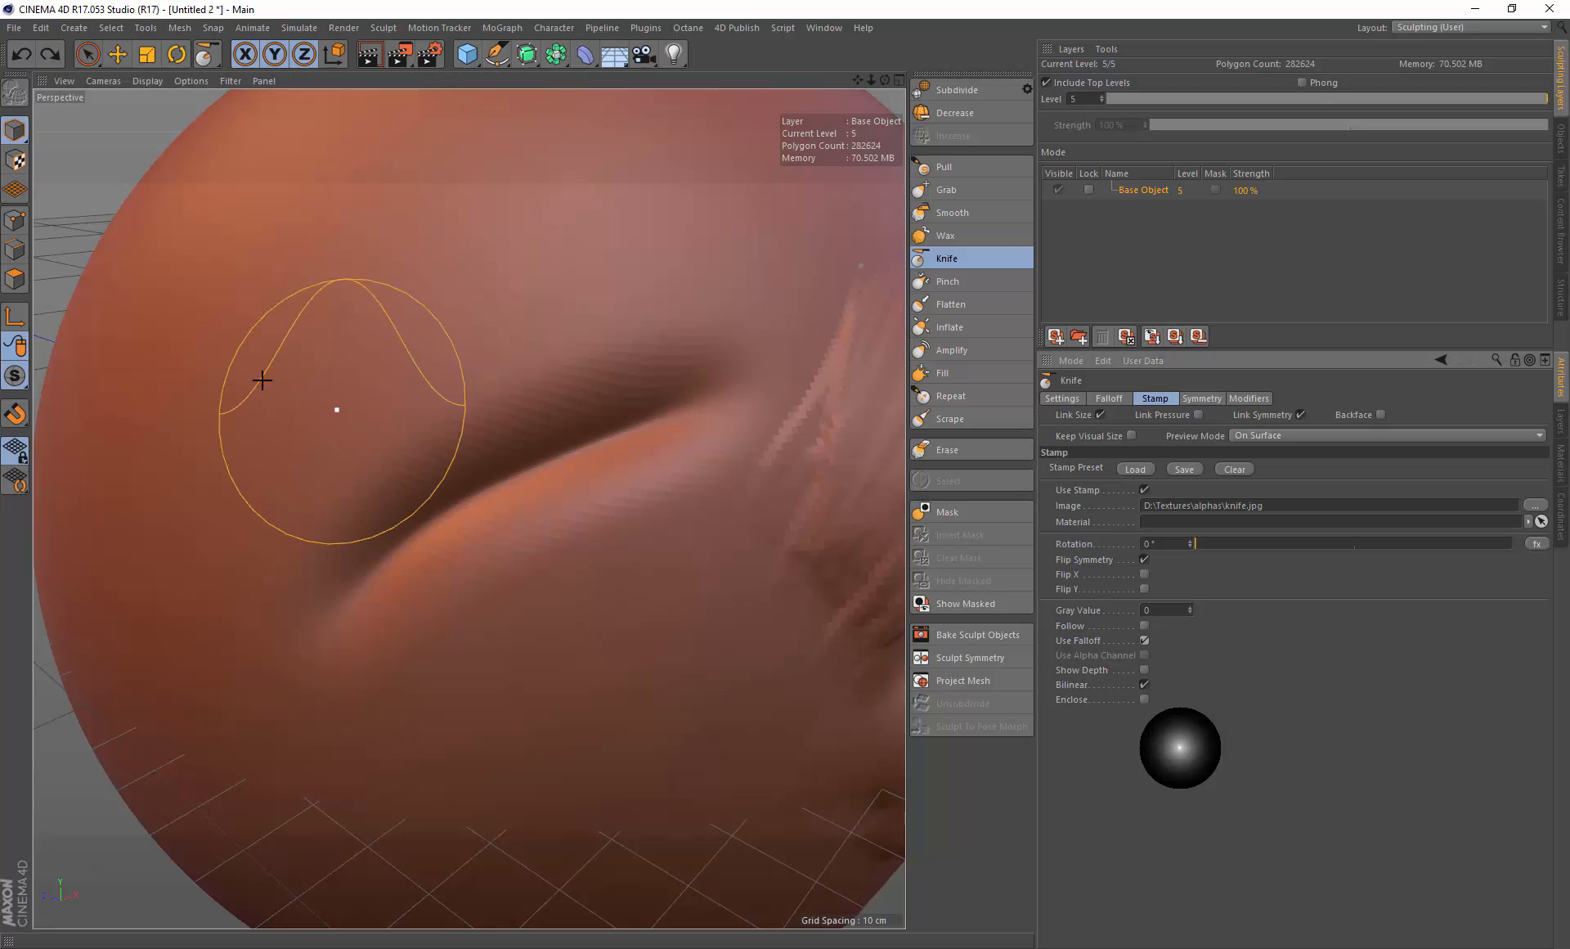
left_click_drag(229, 401, 560, 280)
key("ctrl+z")
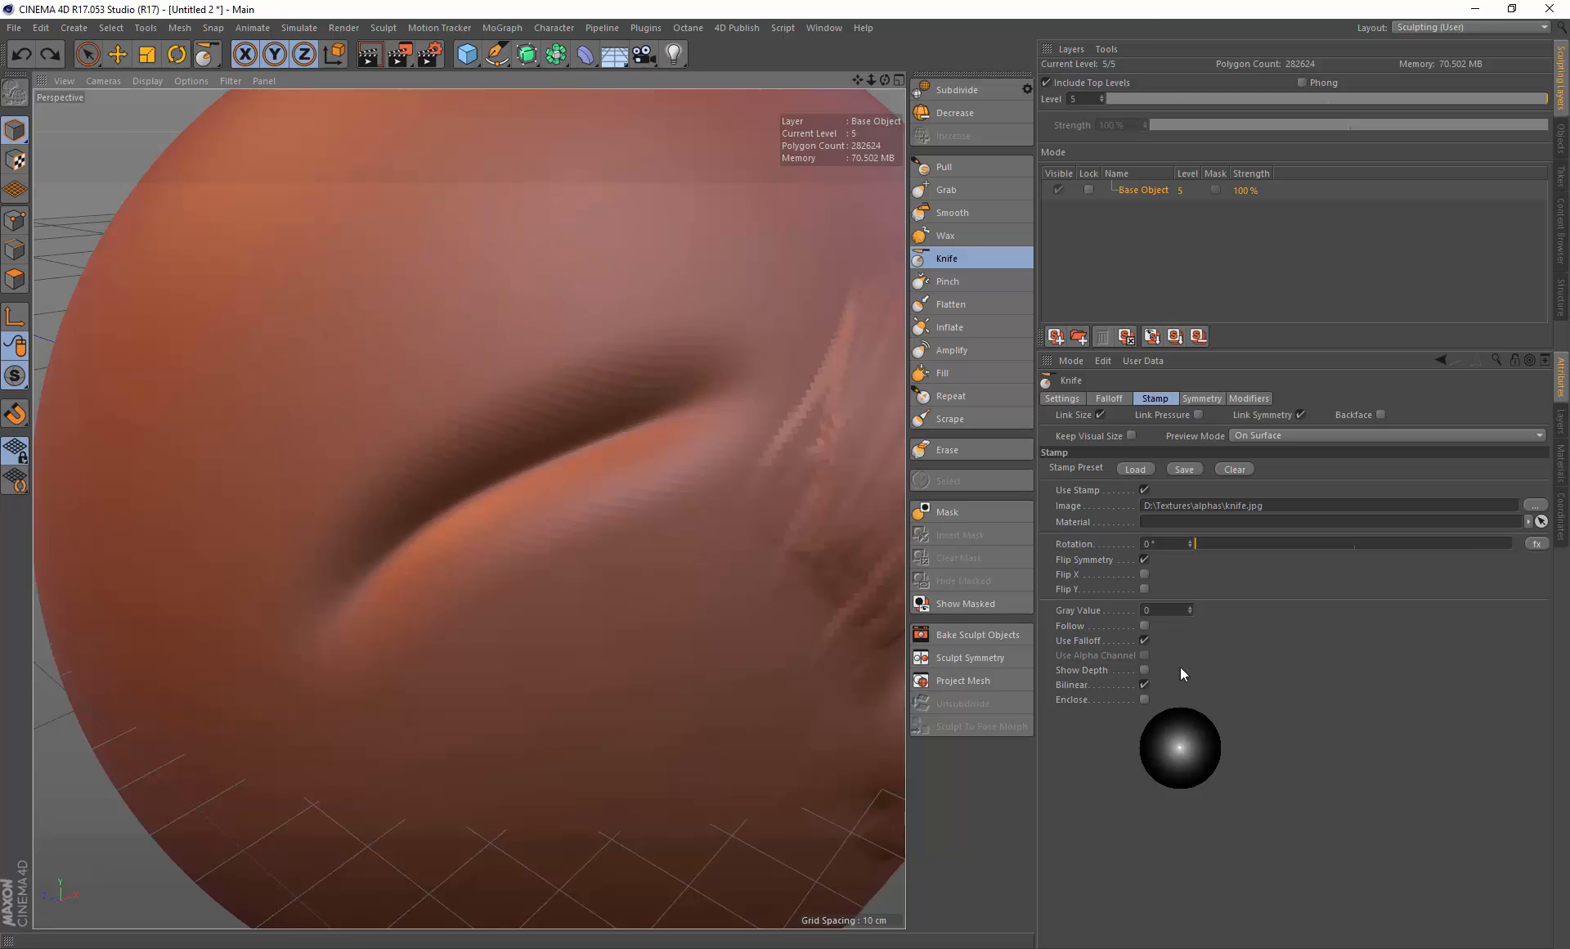
Step: Clear the Knife brush's stamp and return to its brush settings
left_click(1231, 469)
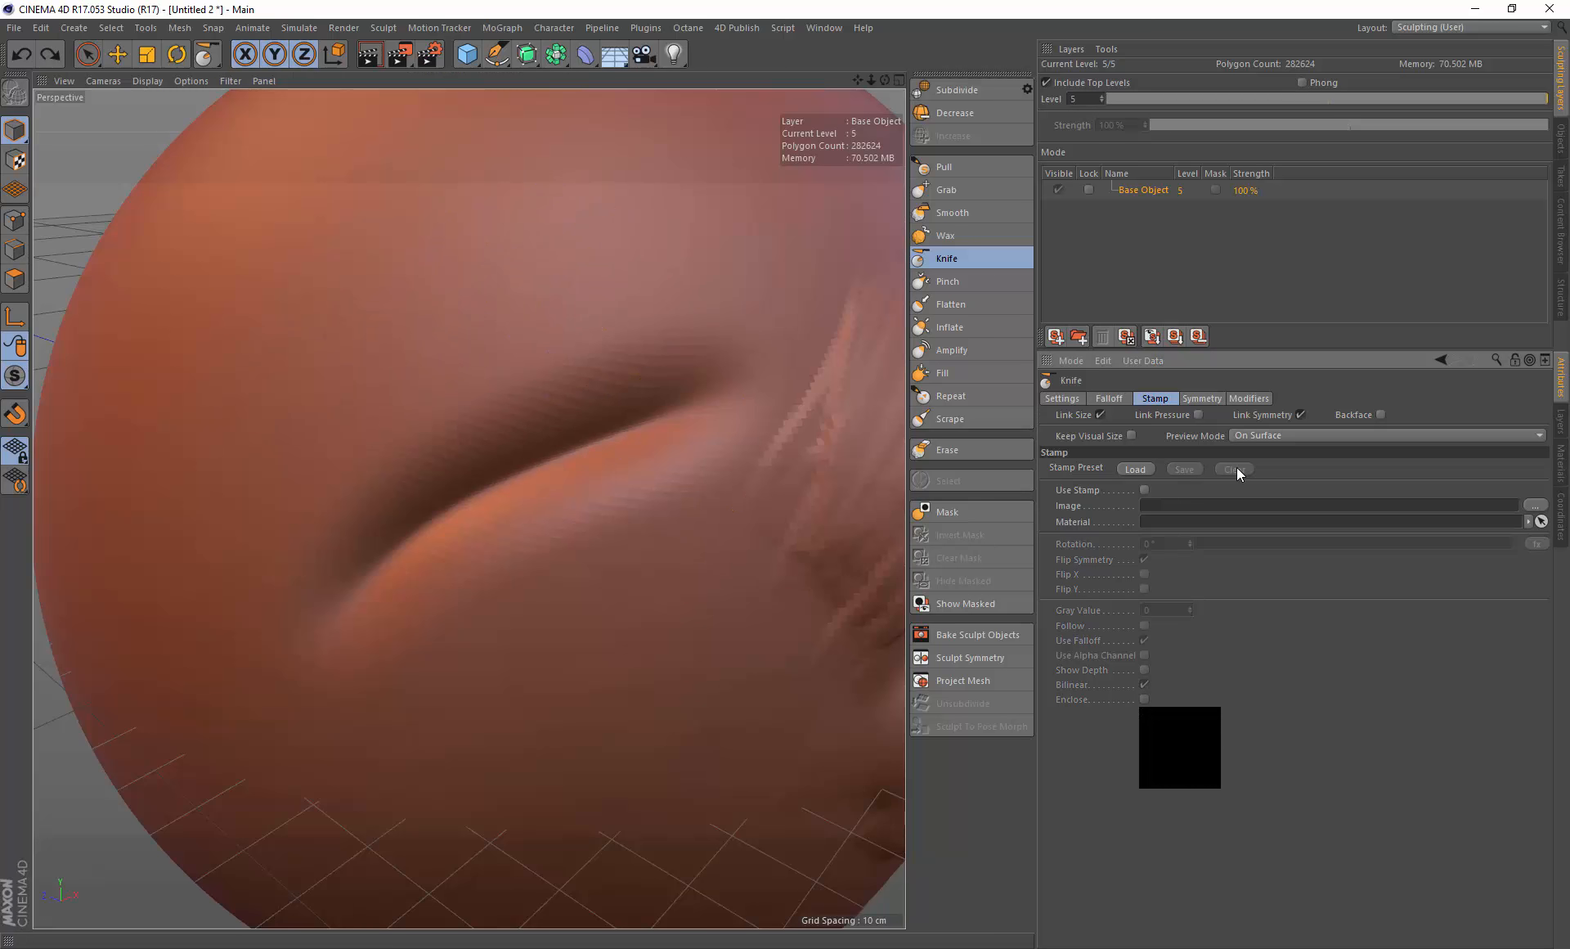
left_click(1060, 399)
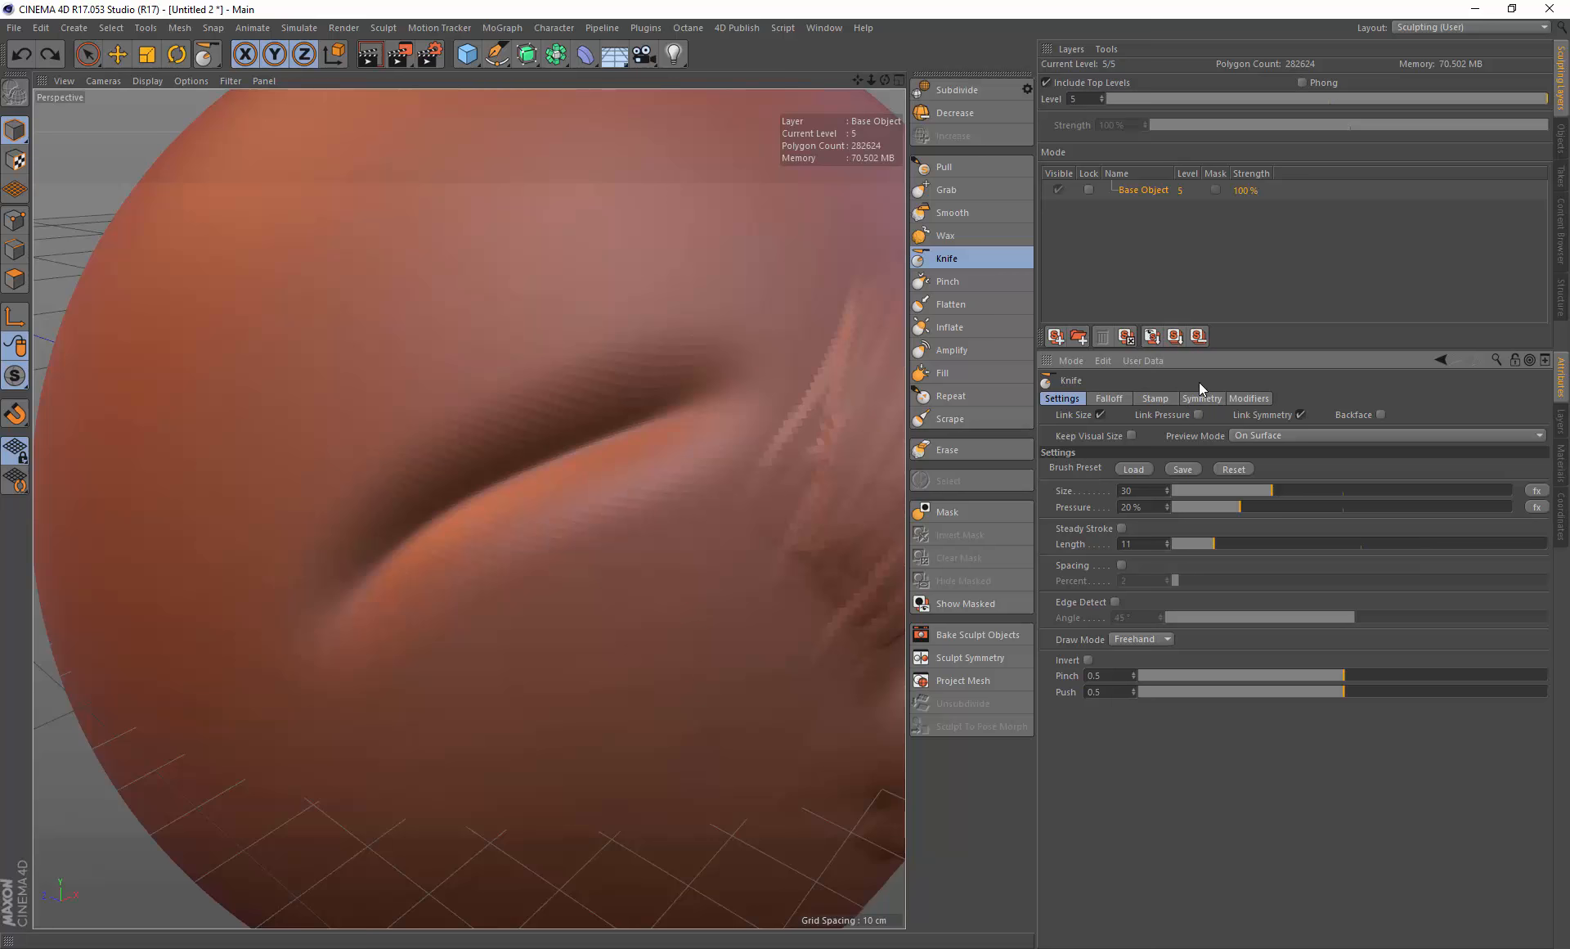
left_click(1156, 400)
left_click(1072, 399)
Step: Try several long Knife strokes above the left eye, undoing all of them
left_click_drag(273, 394, 501, 274)
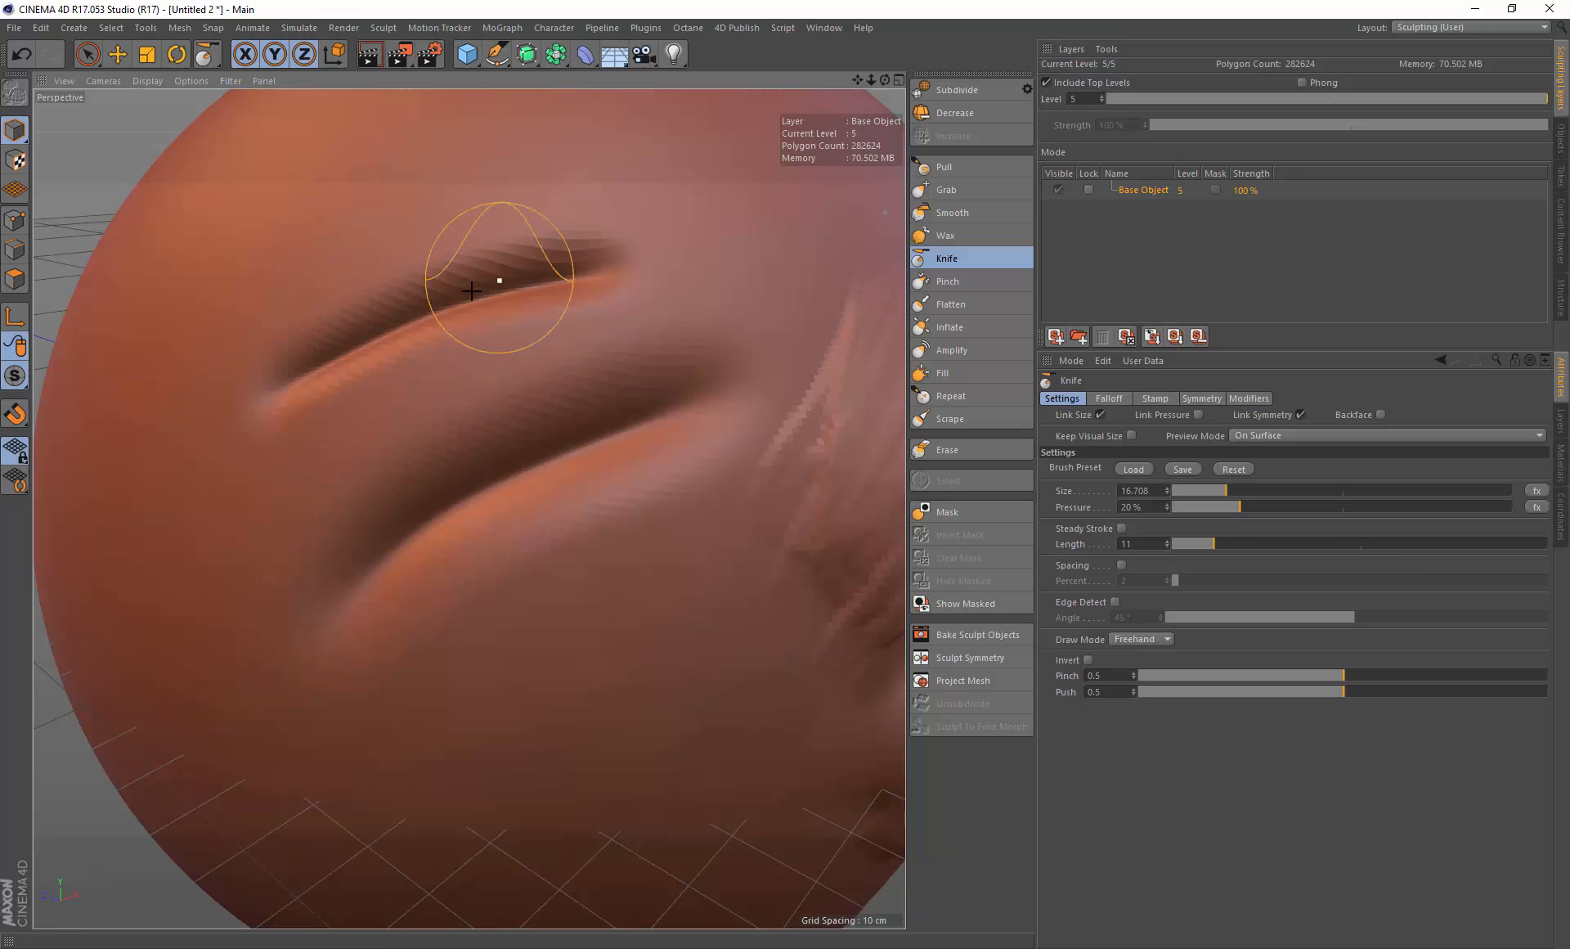
key("ctrl+z")
mouse_move(294, 381)
left_mouse_down()
mouse_move(468, 302)
mouse_move(631, 263)
left_mouse_up()
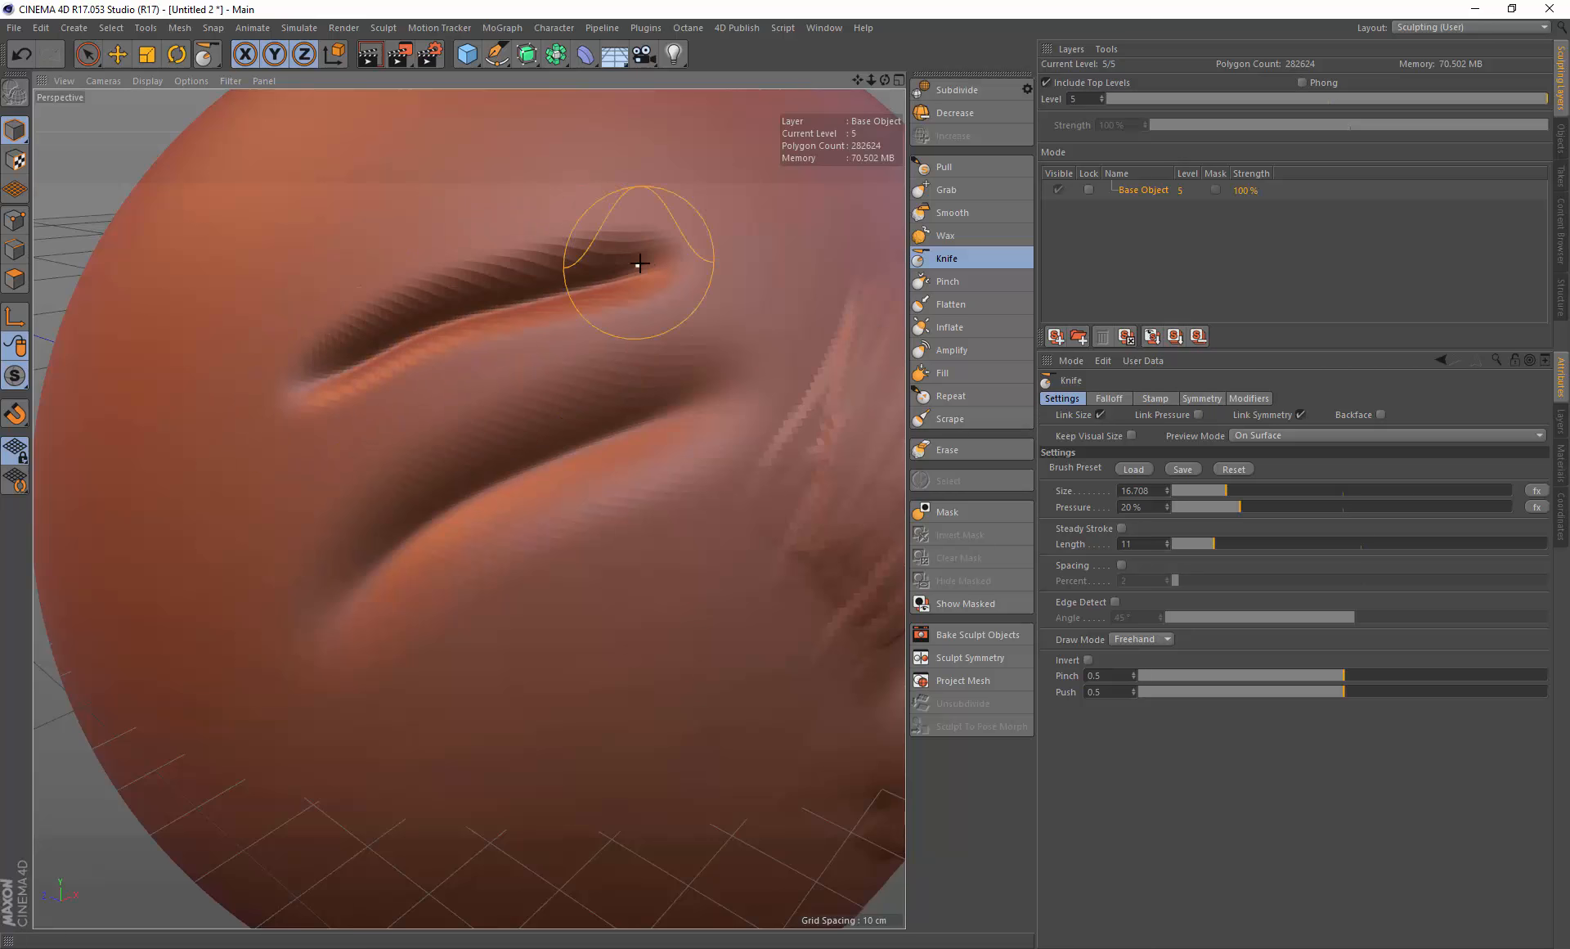
key("ctrl+z")
left_click_drag(337, 361, 657, 260)
key("ctrl+z")
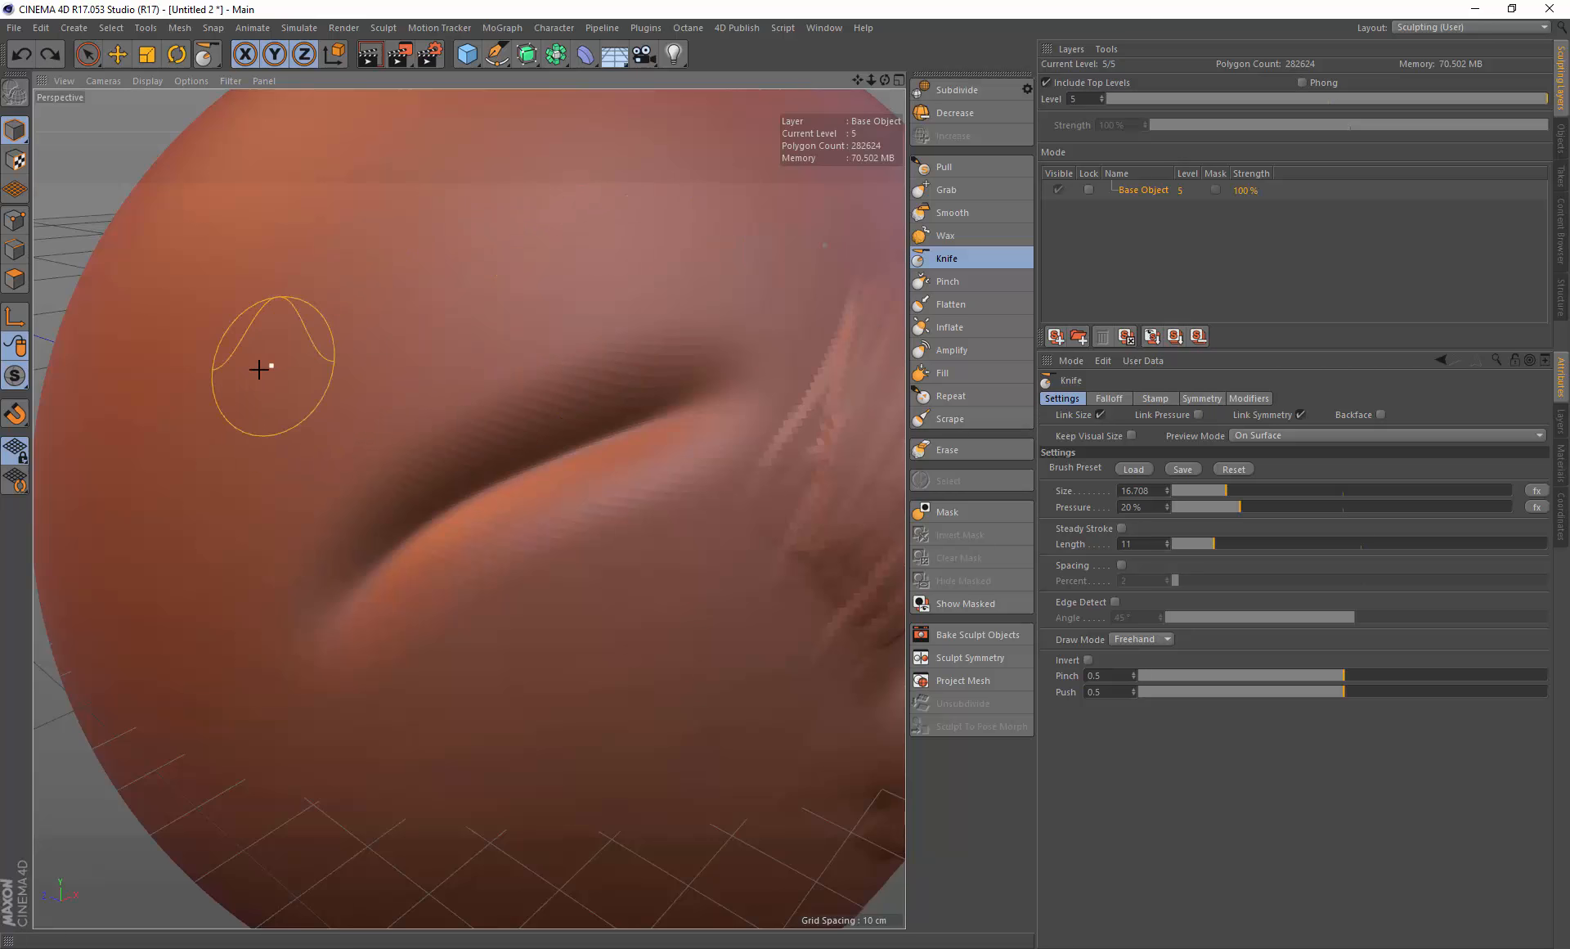
left_click_drag(264, 369, 629, 245)
left_click_drag(301, 296, 634, 179)
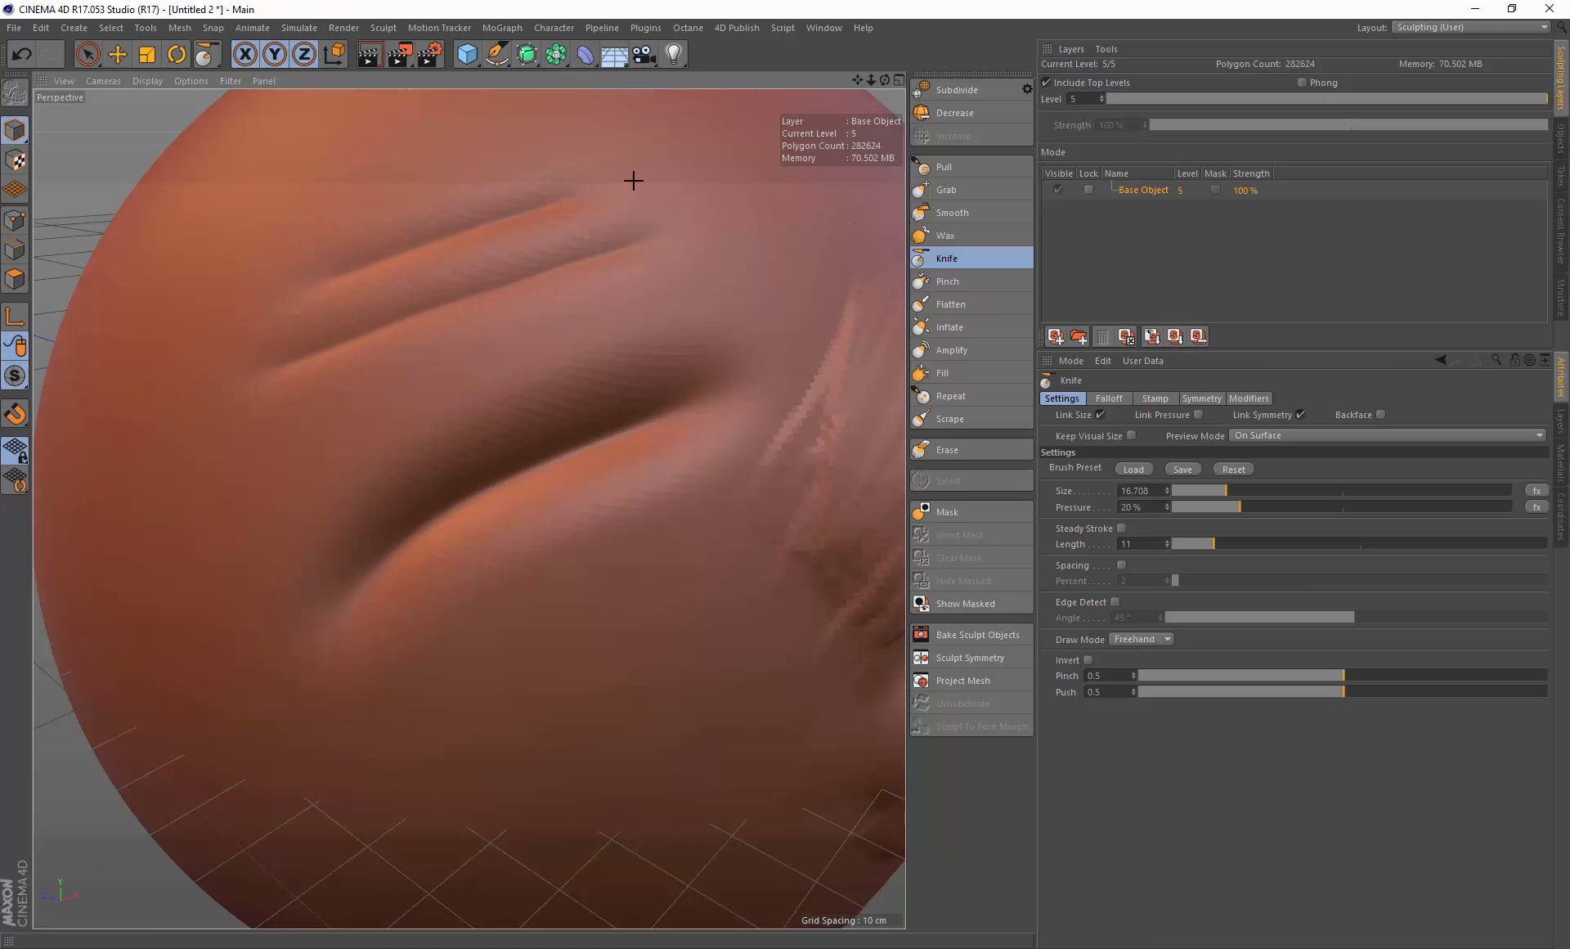
key("ctrl+z")
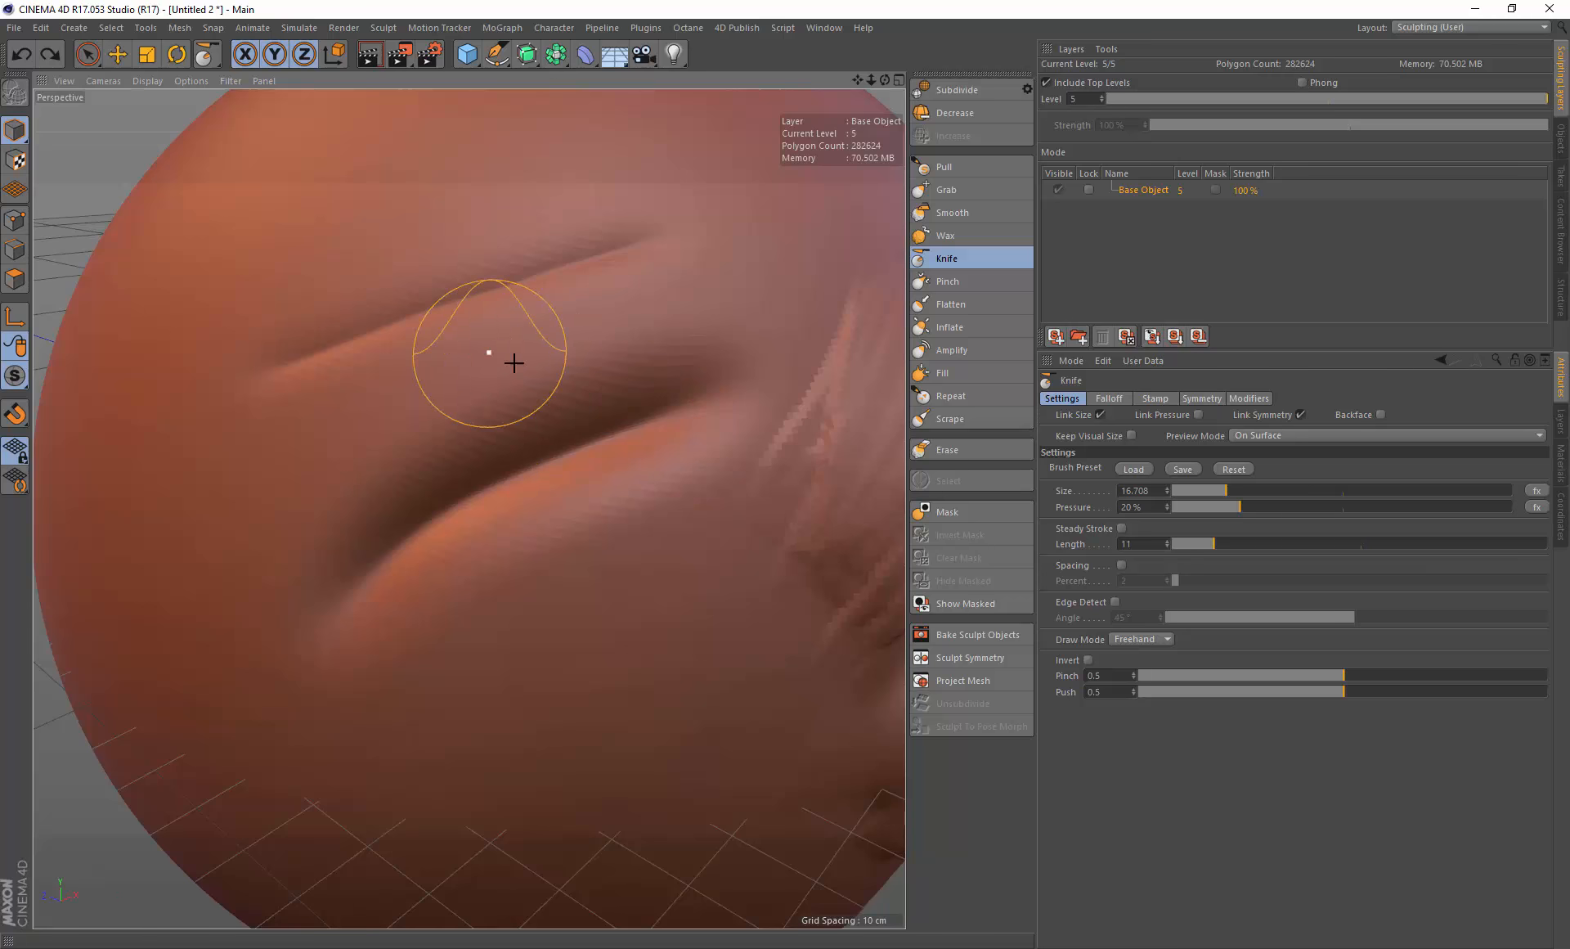
key("ctrl+z")
mouse_move(270, 376)
left_mouse_down()
mouse_move(575, 245)
mouse_move(752, 215)
left_mouse_up()
left_click_drag(361, 182, 568, 193)
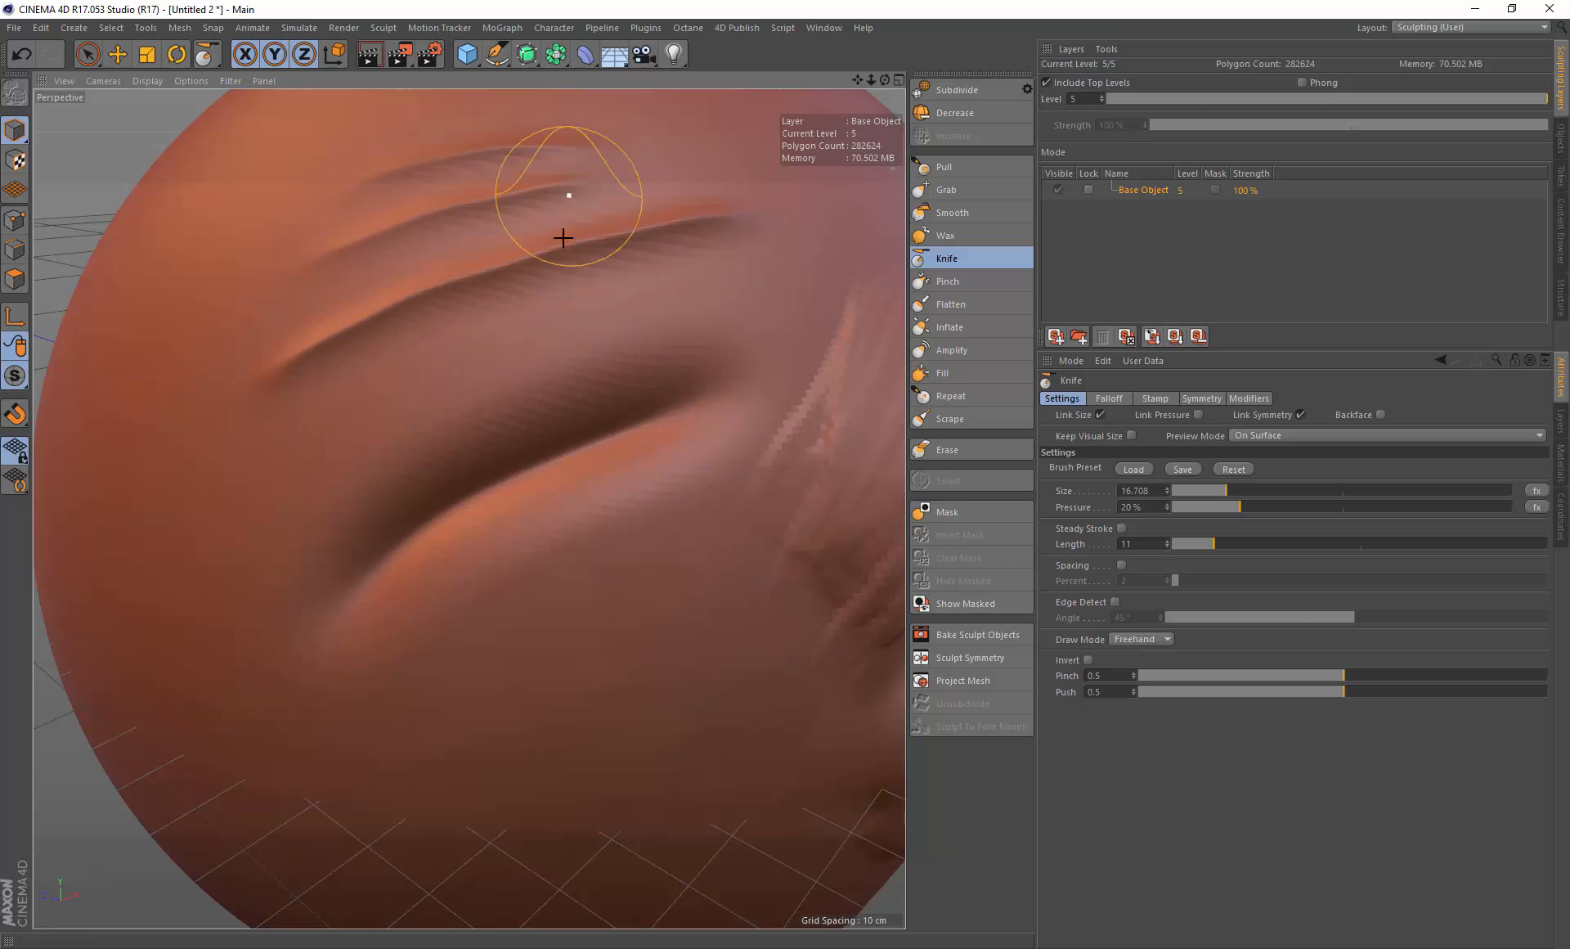
key("ctrl+z")
key("ctrl+z")
key("ctrl+z")
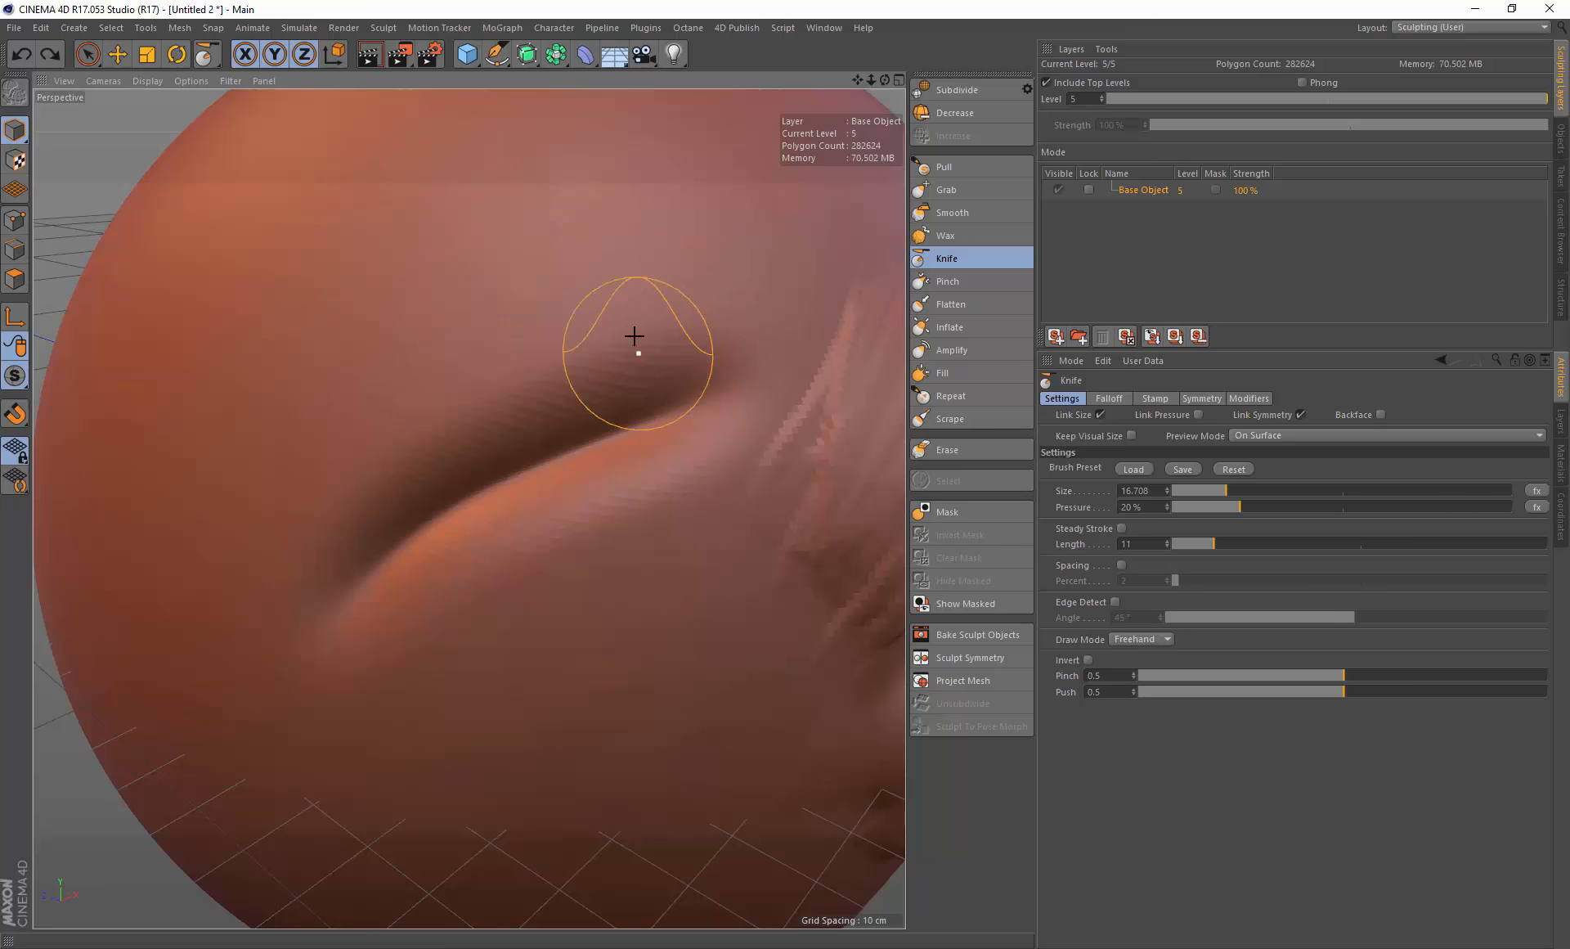
Step: Examine the lips and surrounding face from several close angles
mouse_move(885, 81)
left_mouse_down()
mouse_move(787, 81)
mouse_move(804, 66)
left_mouse_up()
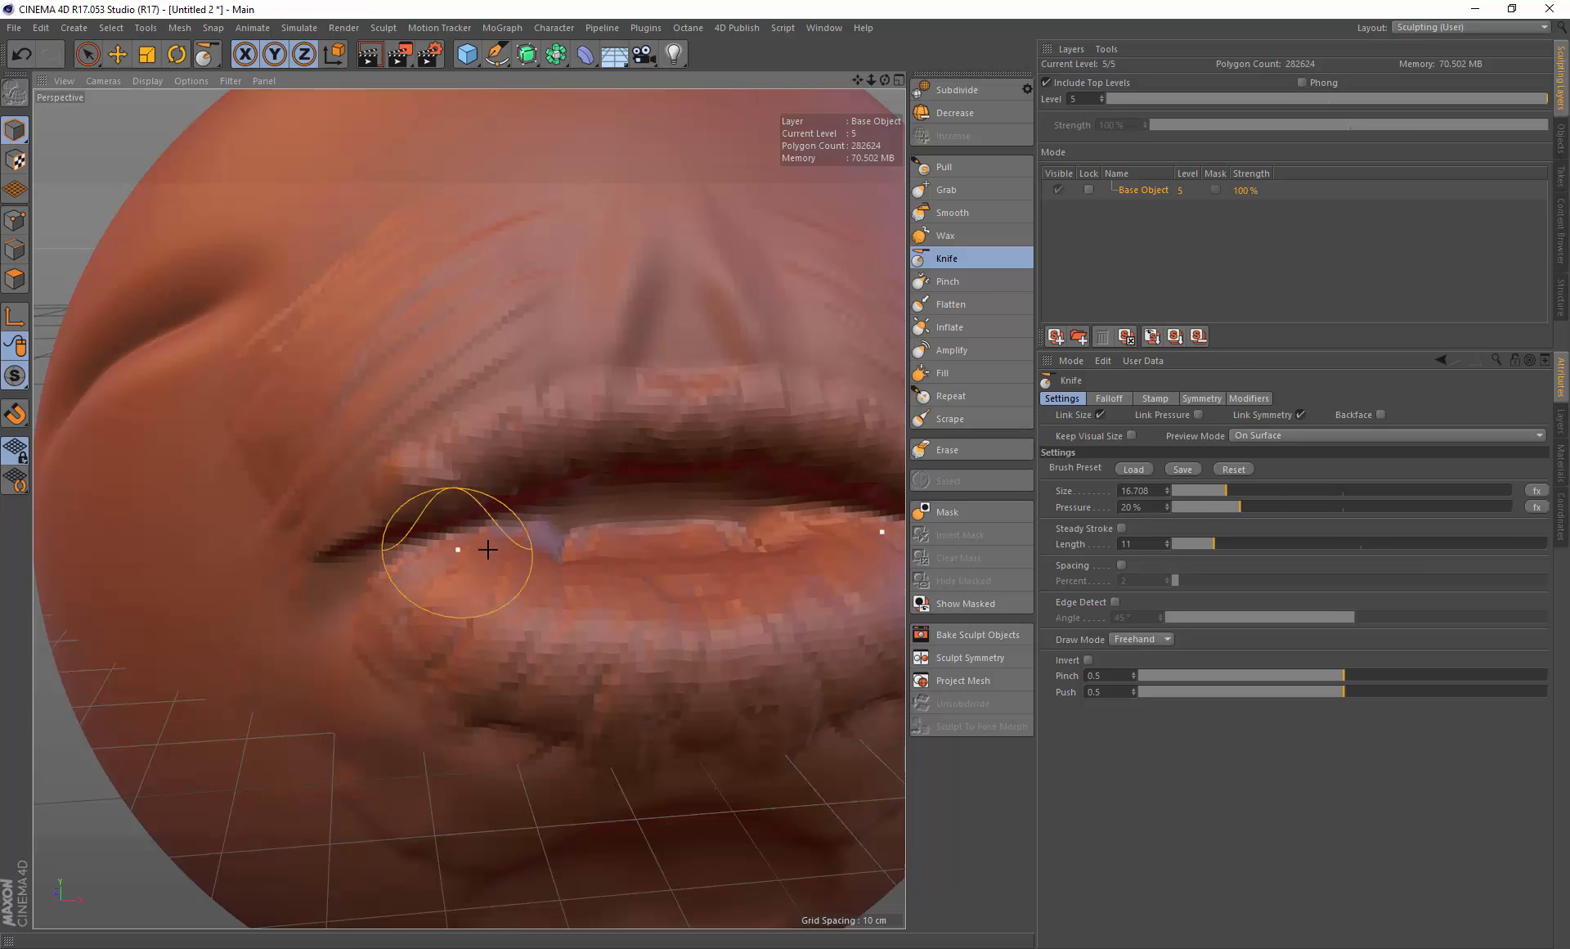
left_click_drag(564, 531, 544, 507, "alt")
middle_click_drag(543, 472, 596, 473)
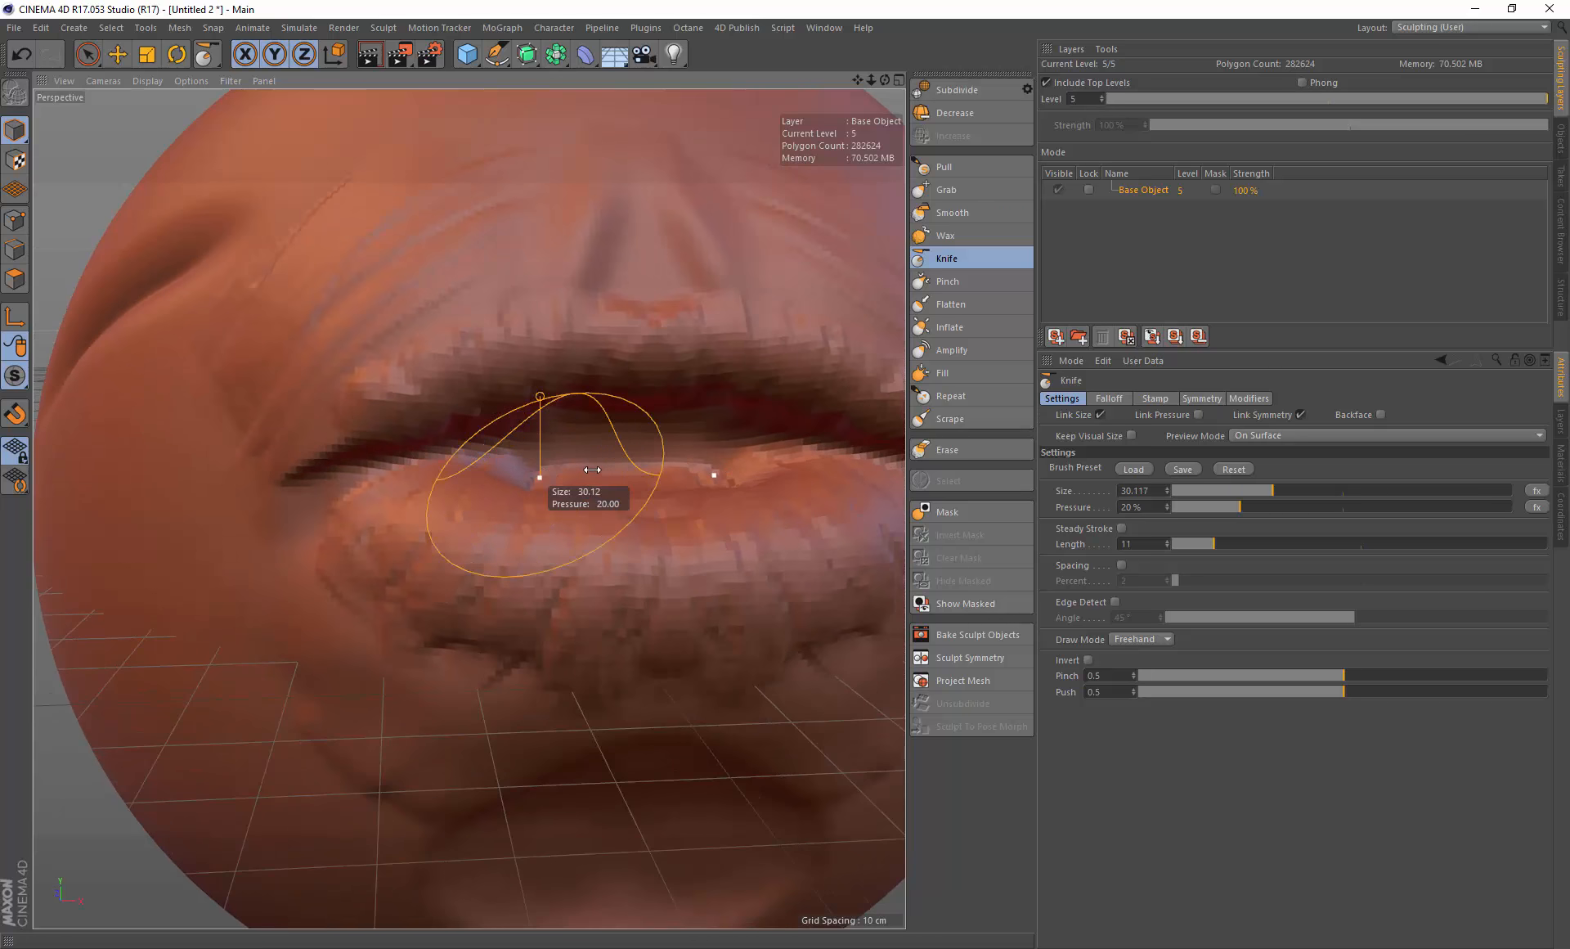
left_click_drag(589, 466, 550, 470, "alt")
middle_click_drag(548, 468, 497, 469)
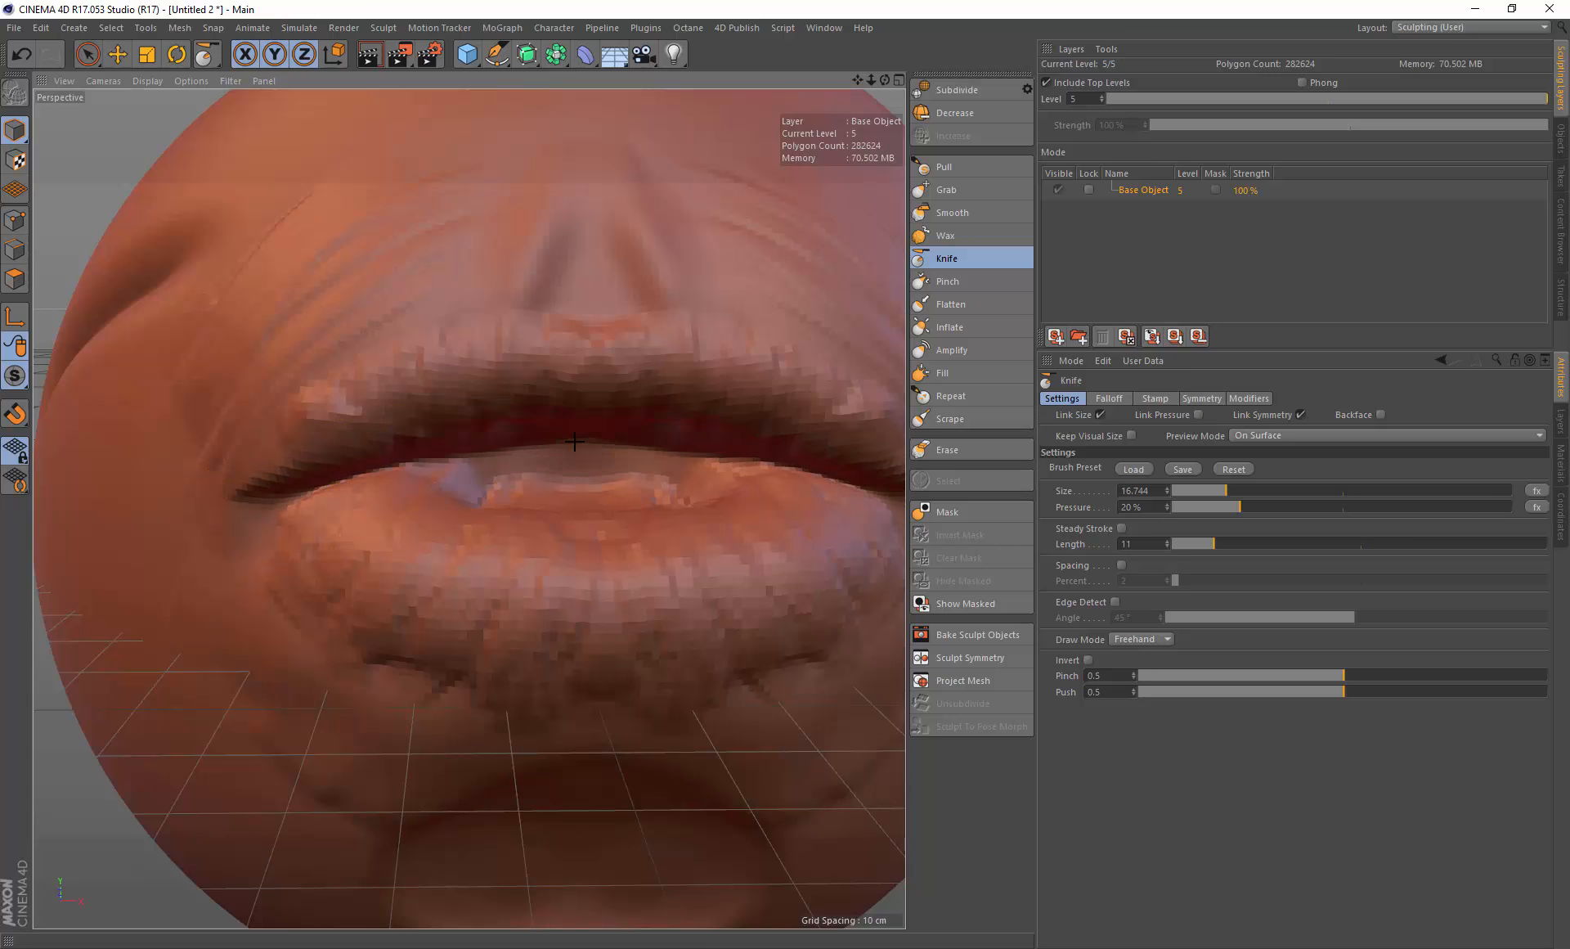
left_click_drag(580, 465, 546, 536, "alt")
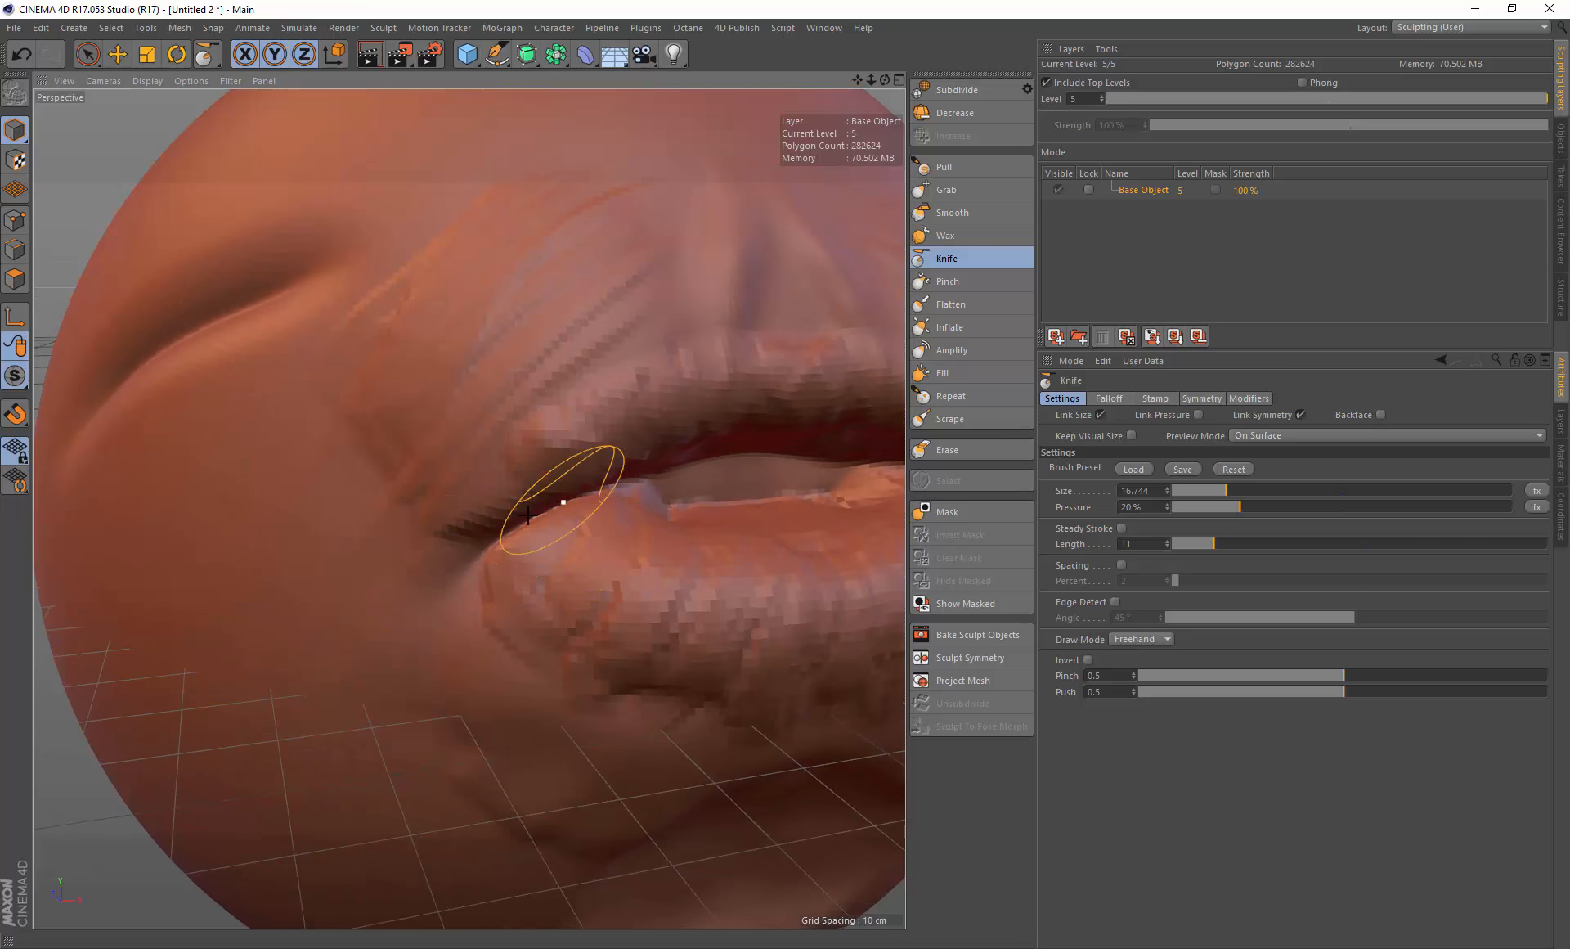
left_click_drag(624, 488, 526, 523, "alt")
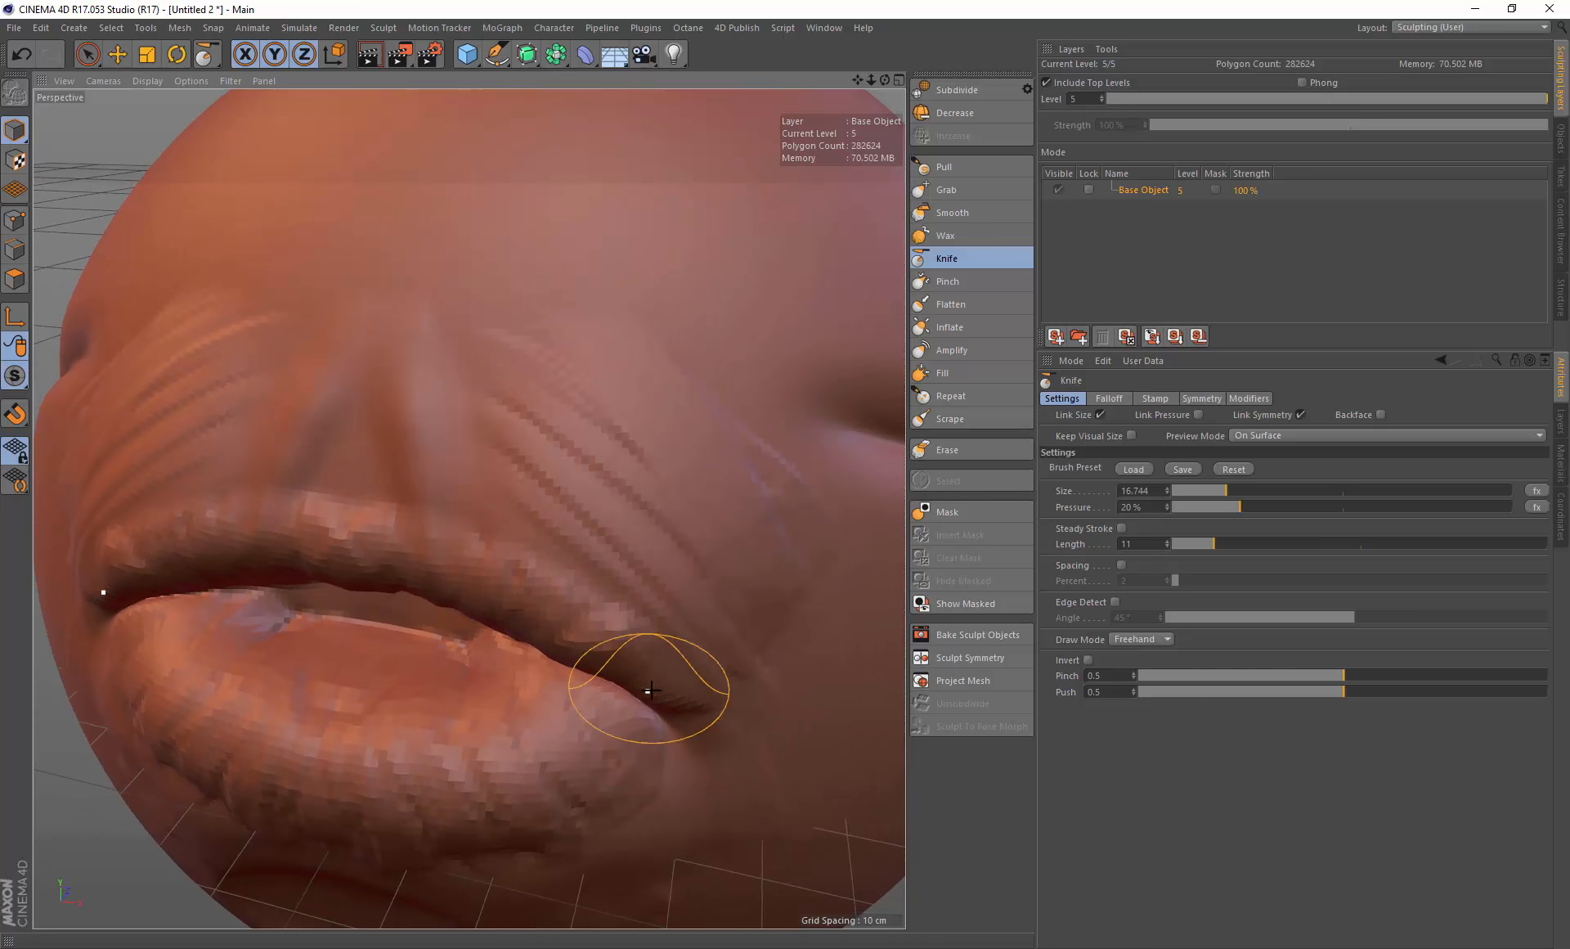
mouse_move(649, 691)
left_mouse_down("alt")
mouse_move(656, 661)
mouse_move(608, 521)
mouse_move(543, 519)
mouse_move(615, 471)
mouse_move(631, 438)
mouse_move(526, 502)
mouse_move(621, 456)
left_mouse_up("alt")
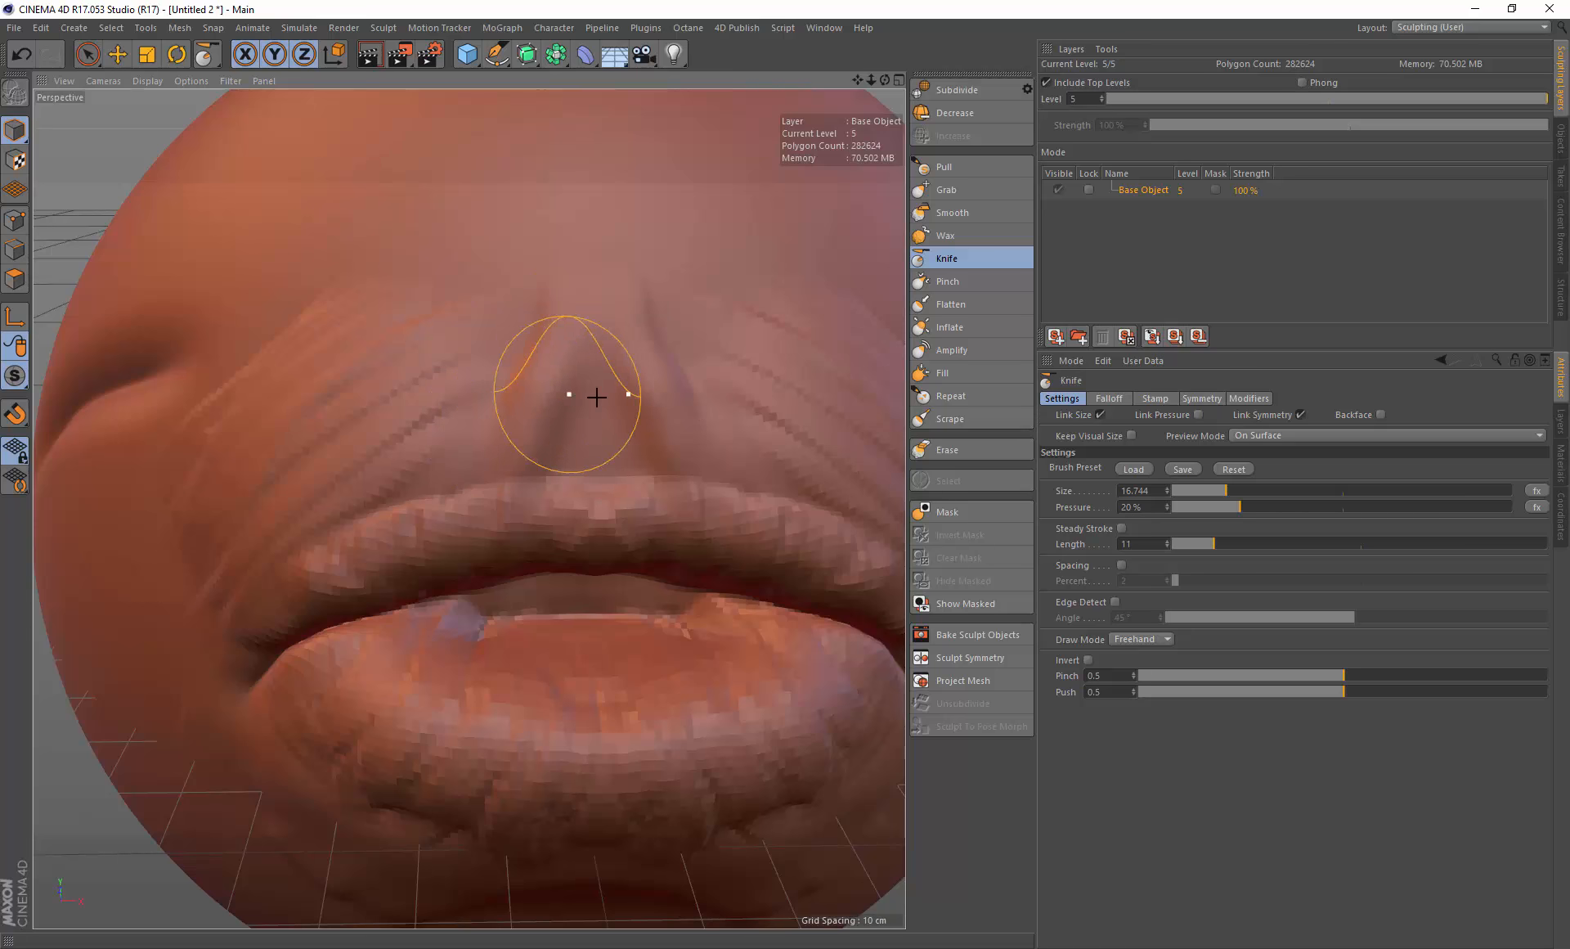
left_click_drag(596, 395, 718, 307, "alt")
scroll(683, 351, "down", 5)
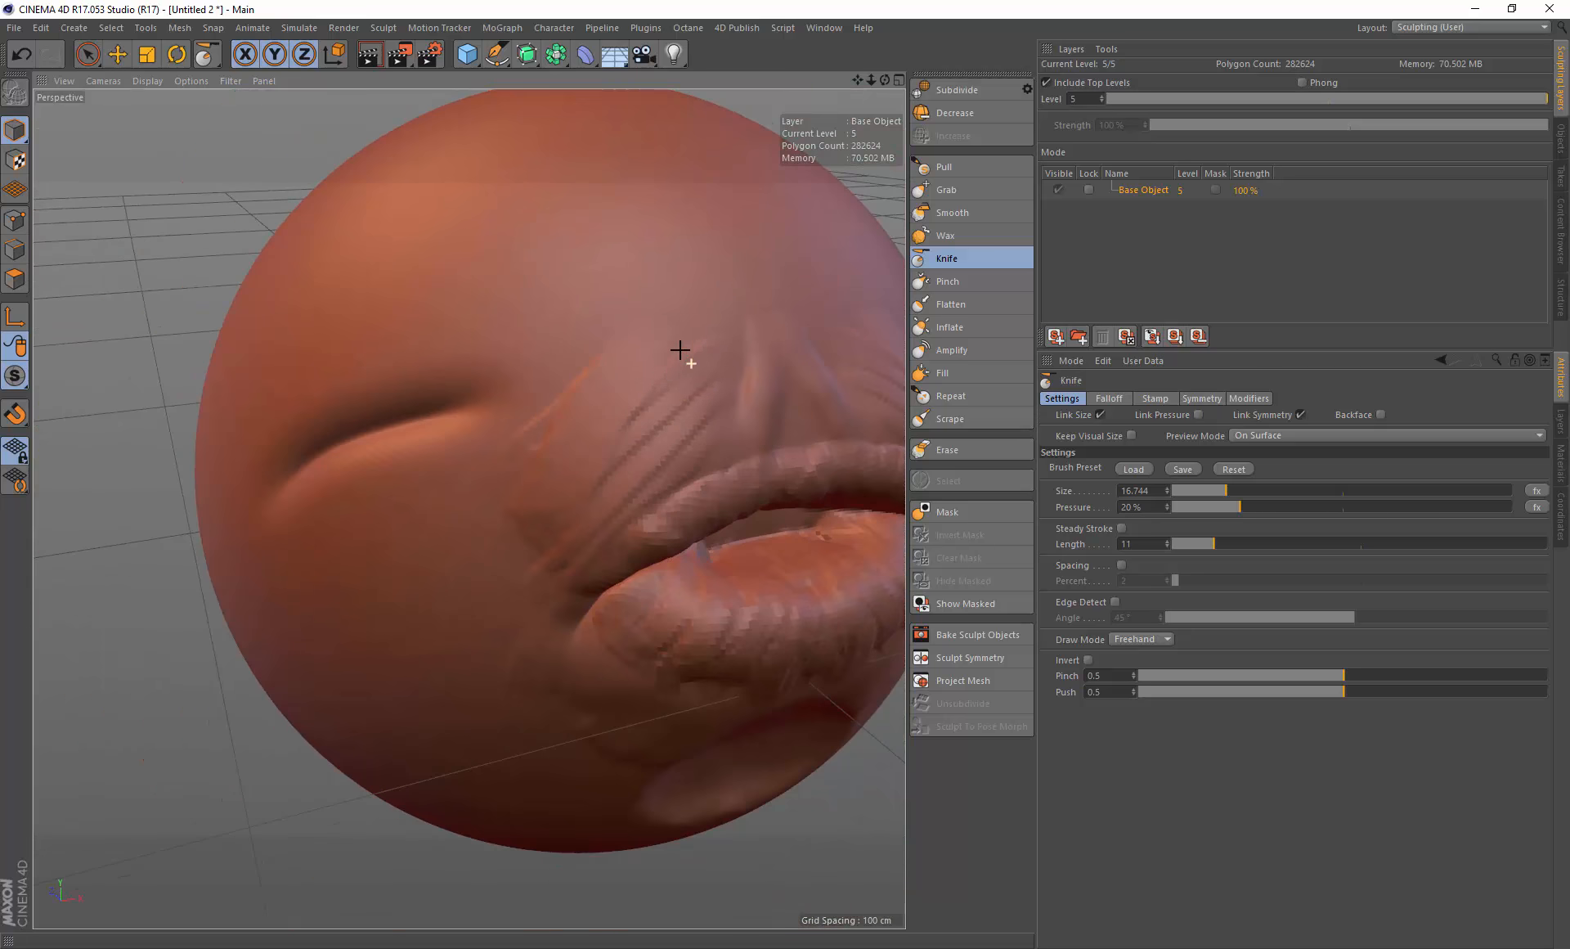
mouse_move(786, 414)
left_mouse_down("alt")
mouse_move(715, 385)
mouse_move(605, 434)
mouse_move(610, 464)
mouse_move(634, 374)
mouse_move(755, 412)
left_mouse_up("alt")
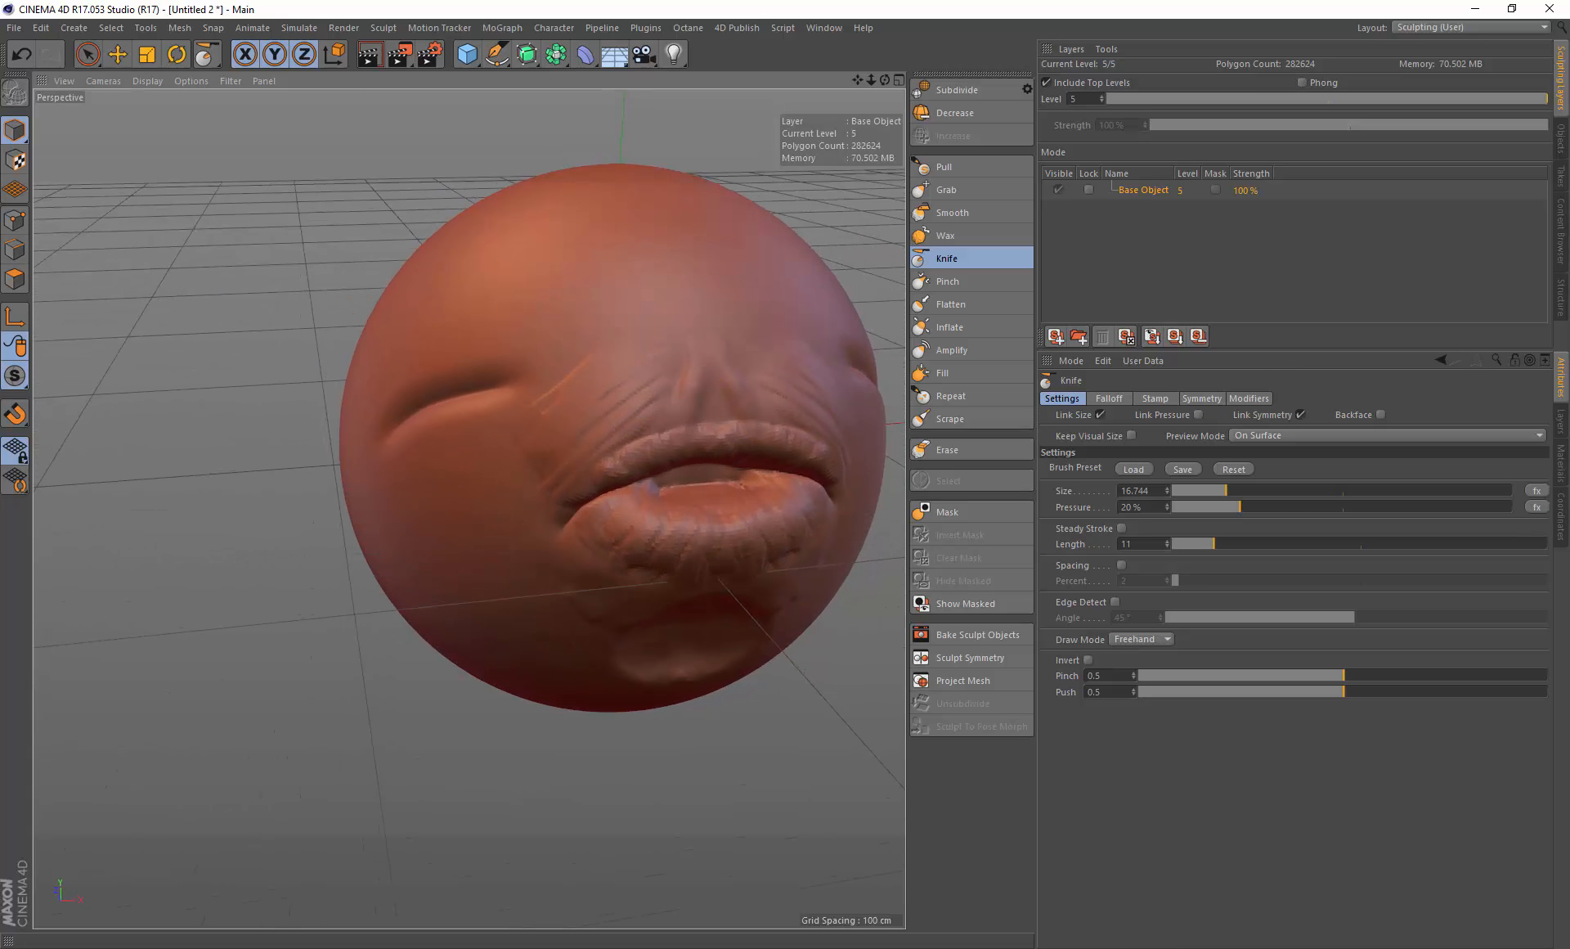
left_click_drag(624, 368, 785, 336, "alt")
Step: Reshape the Knife brush's falloff curve into a steep, narrow falloff
left_click(1112, 398)
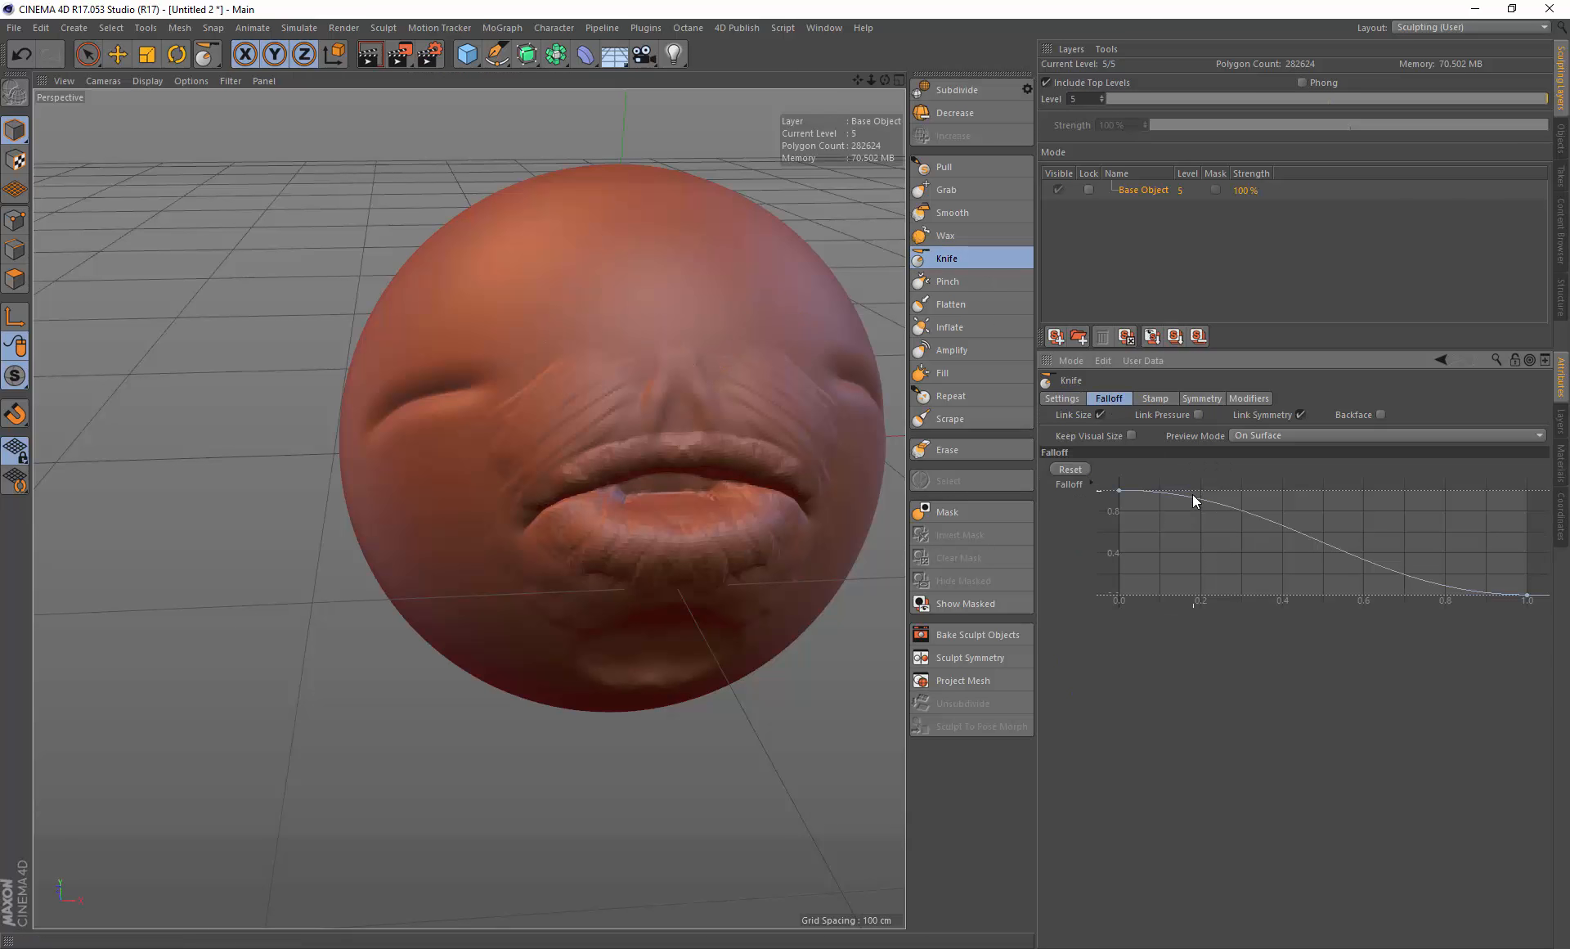
left_click(1156, 398, "shift")
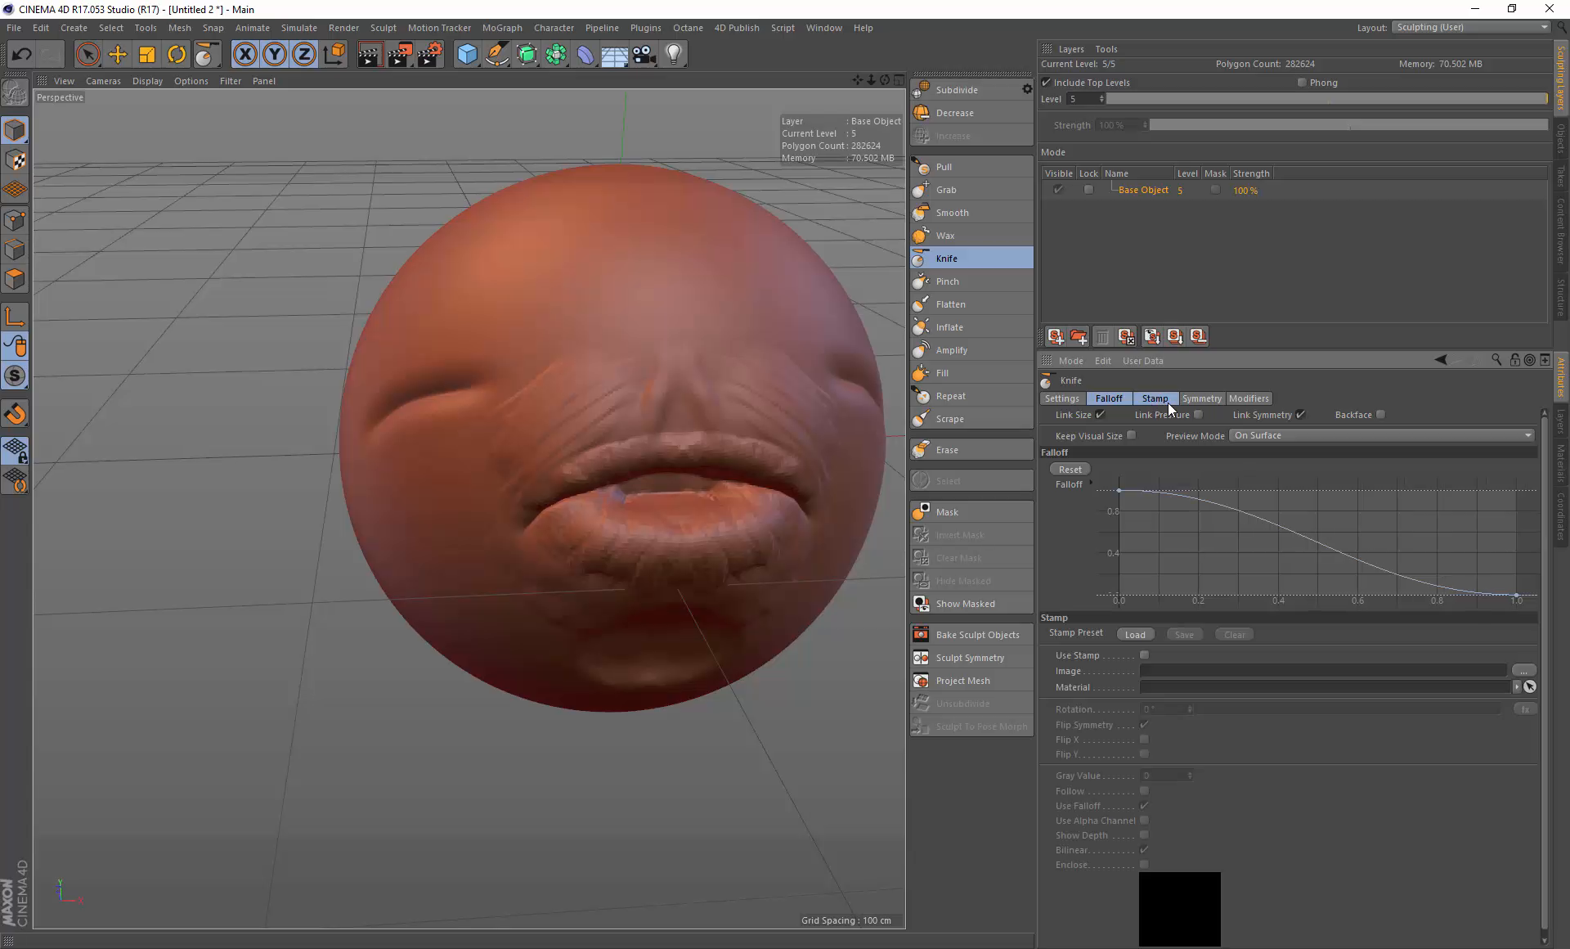
left_click(1147, 401)
left_click(1119, 396)
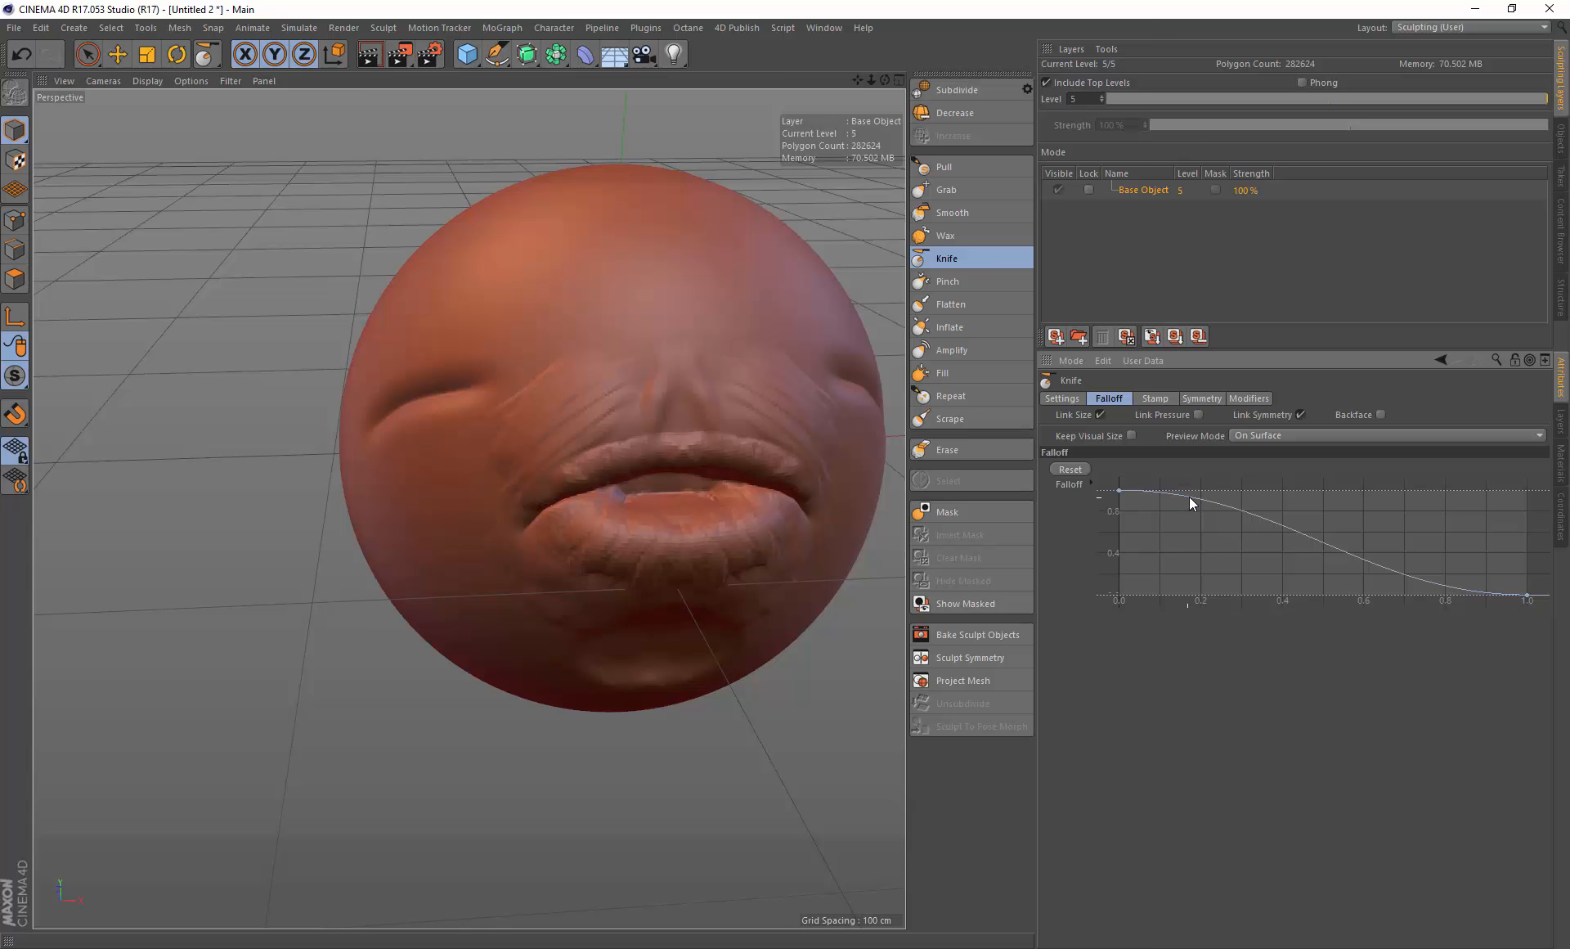
left_click_drag(1201, 499, 1272, 594)
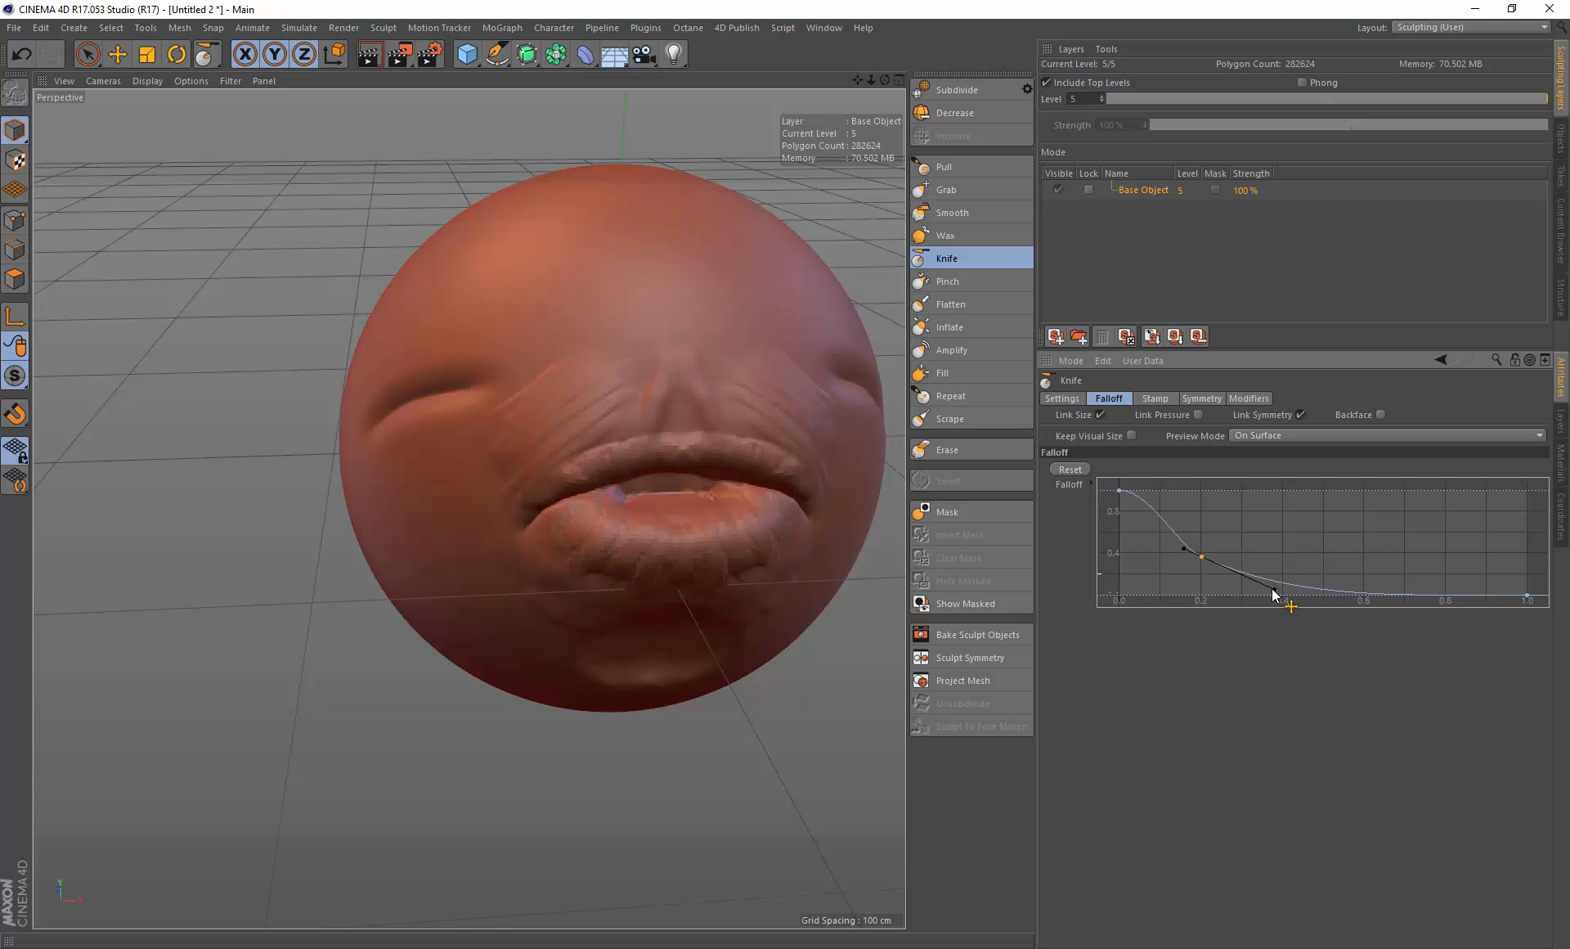
Step: Cut a short crease above the left eye with the narrower Knife falloff
left_click_drag(466, 322, 556, 344, "alt")
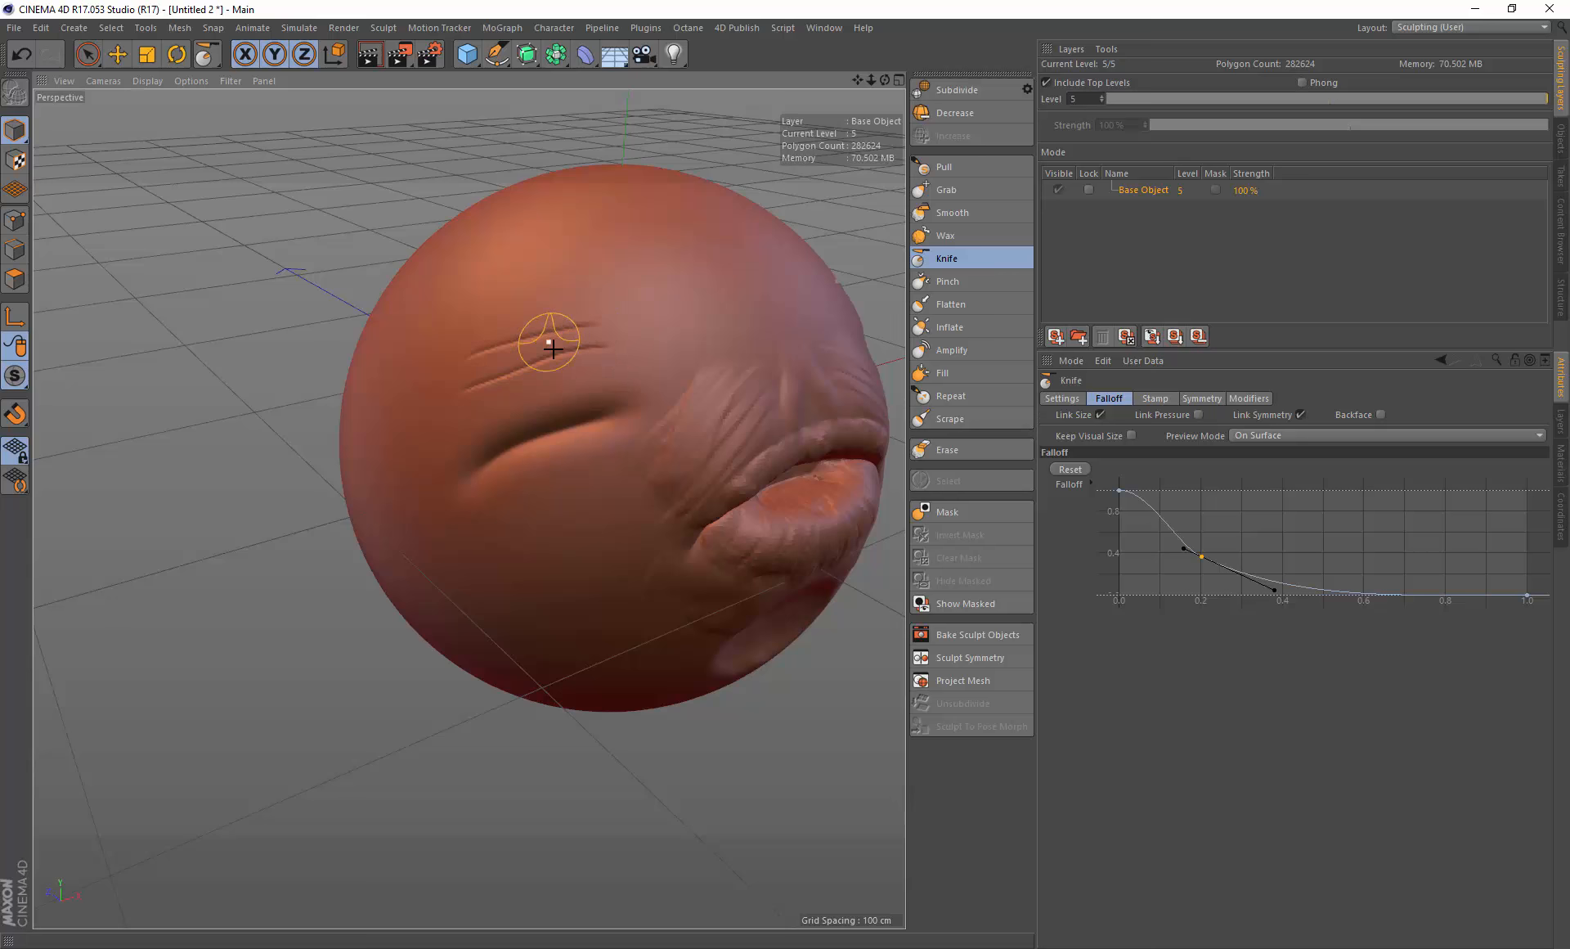
scroll(526, 346, "up", 5)
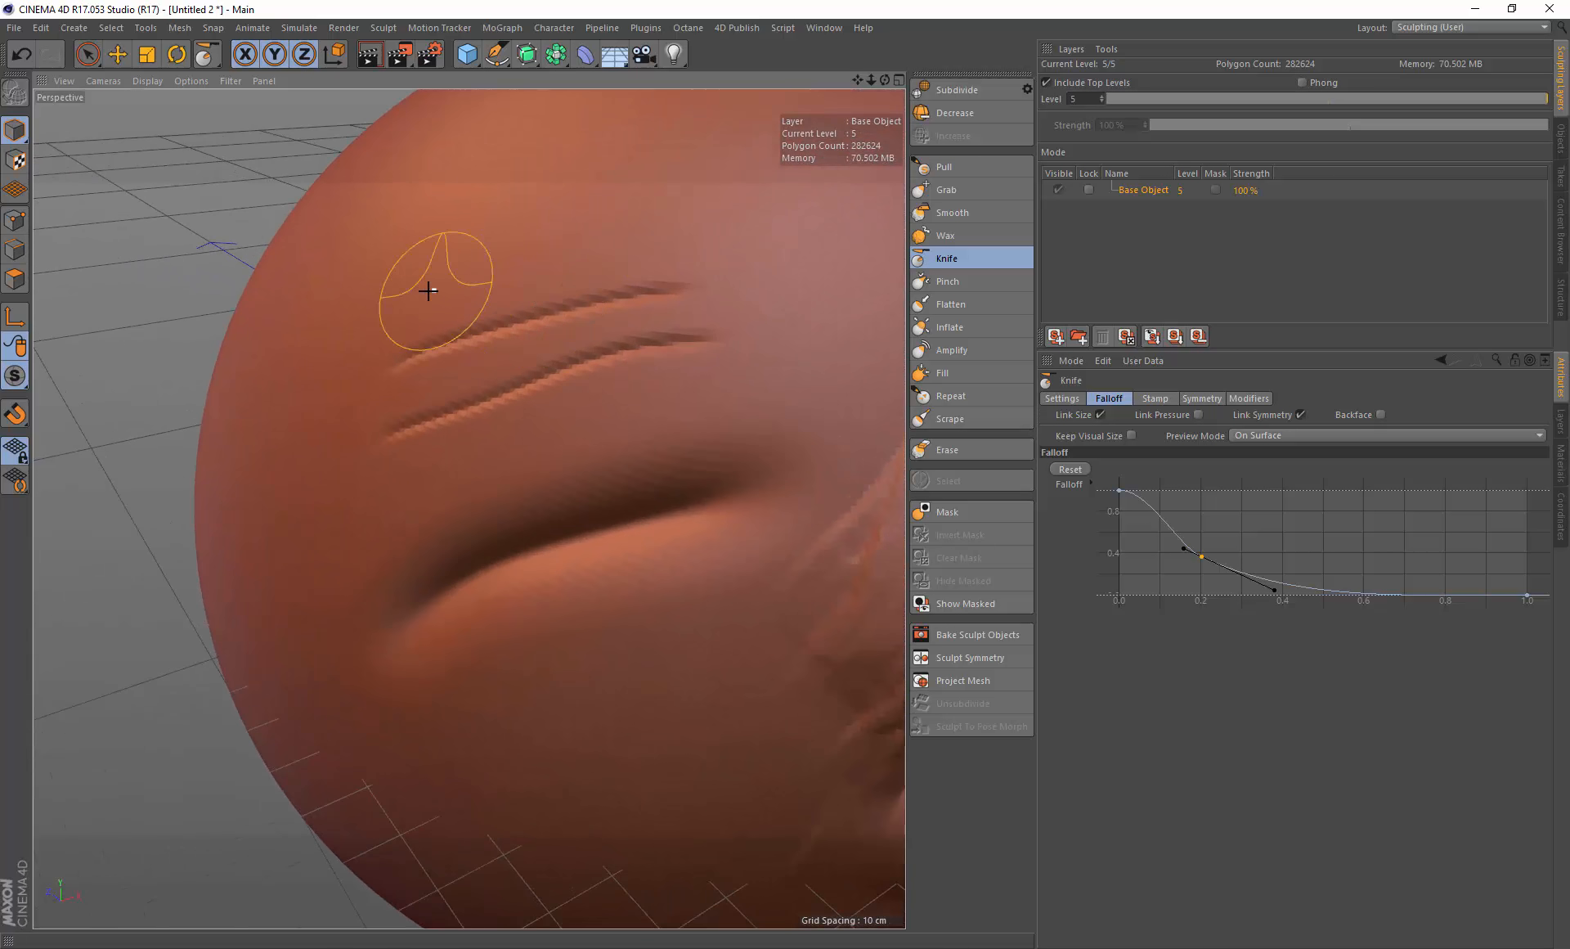
Step: Undo the two Knife creases just cut above the left eye
key("ctrl+z")
key("ctrl+z")
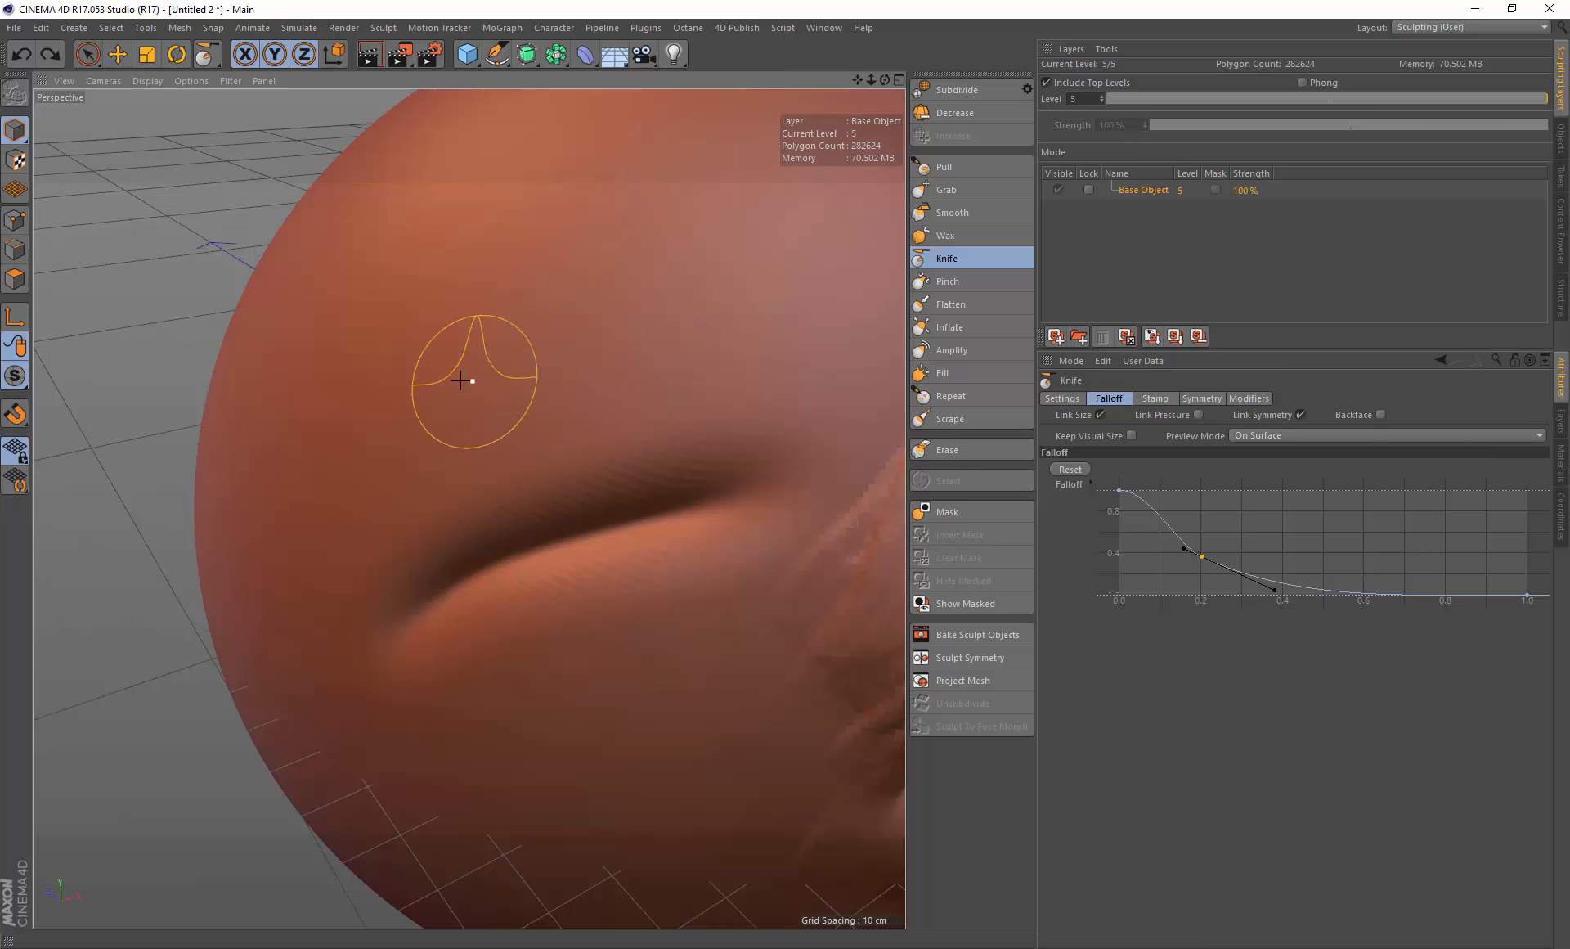
left_click_drag(458, 378, 677, 309)
left_click_drag(441, 325, 648, 294)
left_click_drag(520, 245, 710, 298)
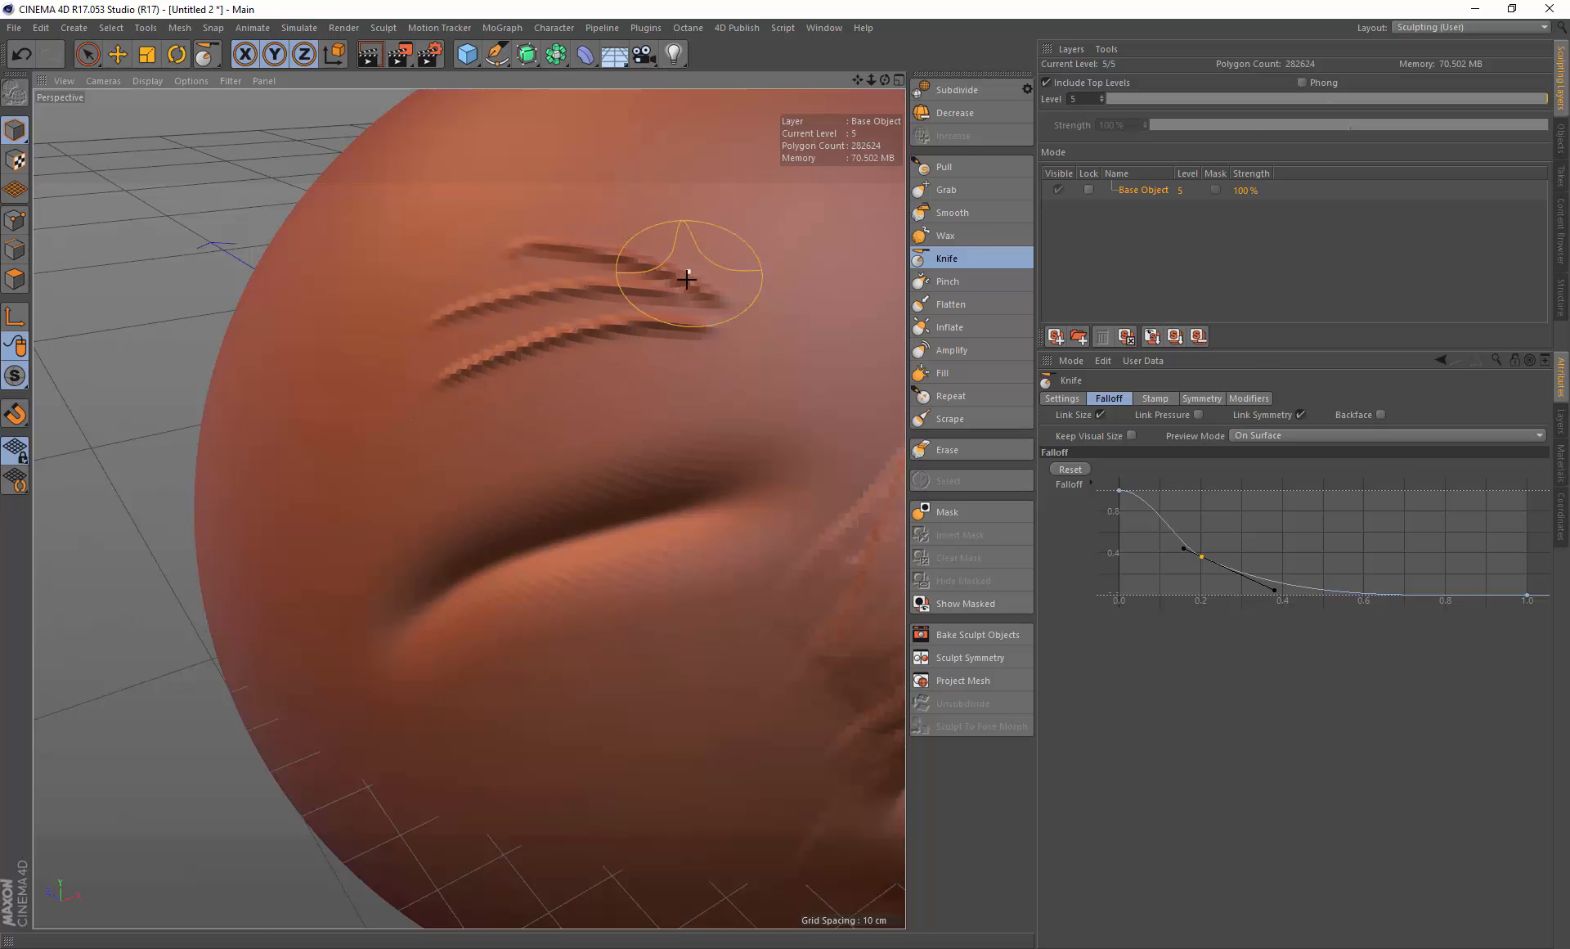
key("ctrl+z")
key("ctrl+z")
key("ctrl+z")
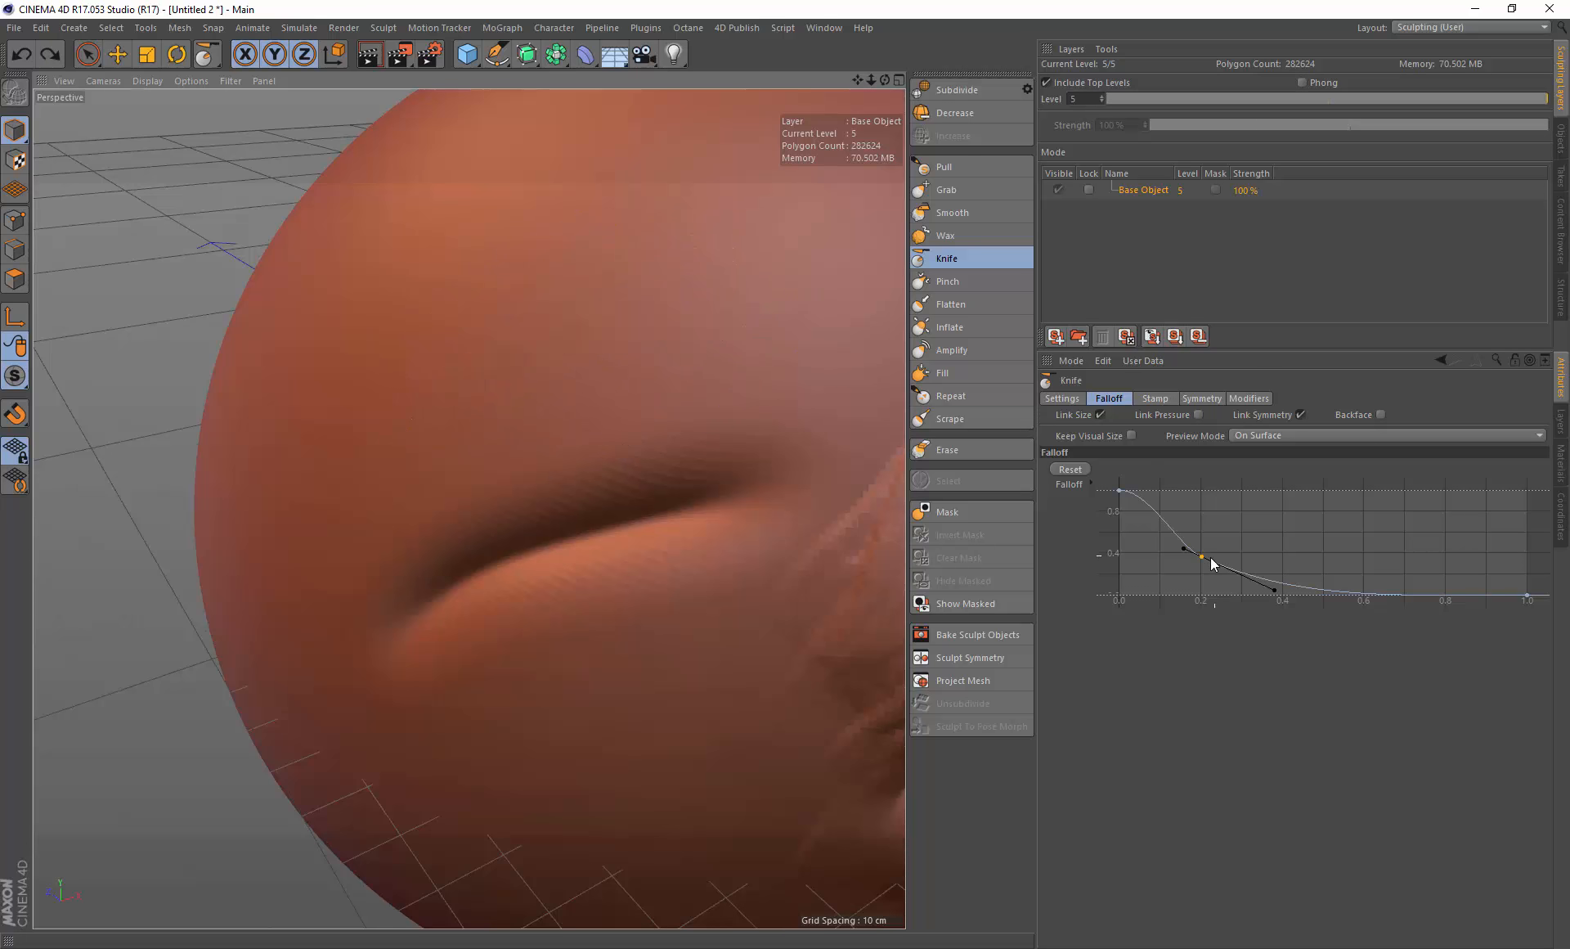
Step: Widen the Knife falloff curve by moving its middle control point further out
left_click_drag(1200, 557, 1324, 598)
left_click_drag(1335, 600, 1348, 592)
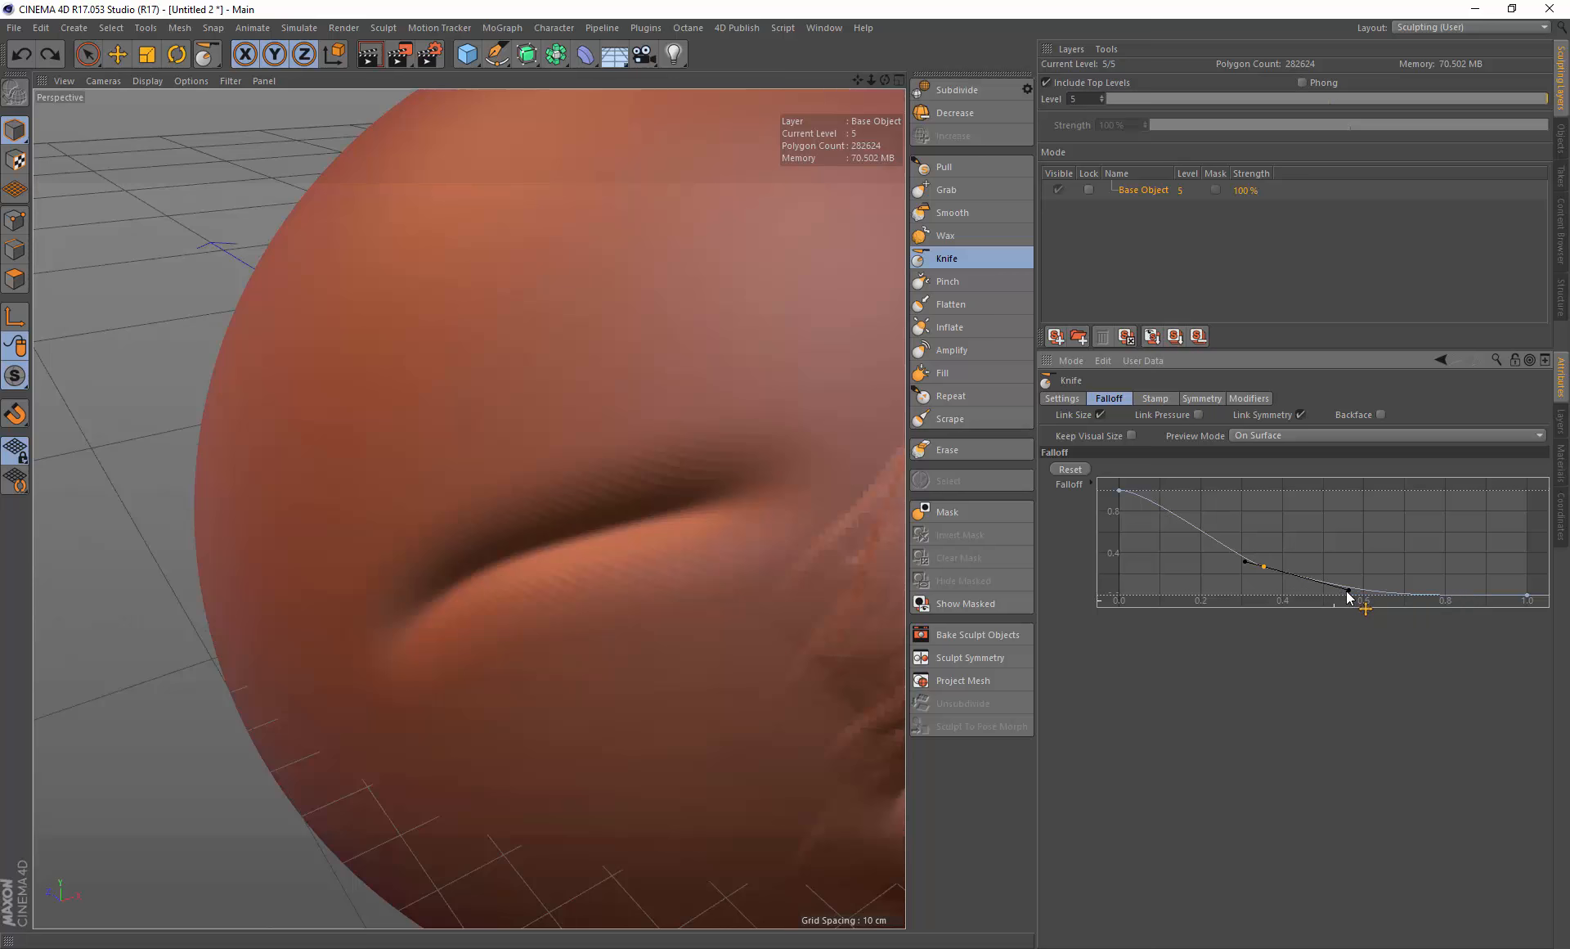
Step: Cut five parallel Knife creases above the left eye with the wider falloff
left_click_drag(409, 332, 678, 262)
mouse_move(435, 272)
left_mouse_down()
mouse_move(567, 229)
mouse_move(716, 211)
left_mouse_up()
left_click_drag(479, 405, 720, 344)
left_click_drag(458, 363, 726, 287)
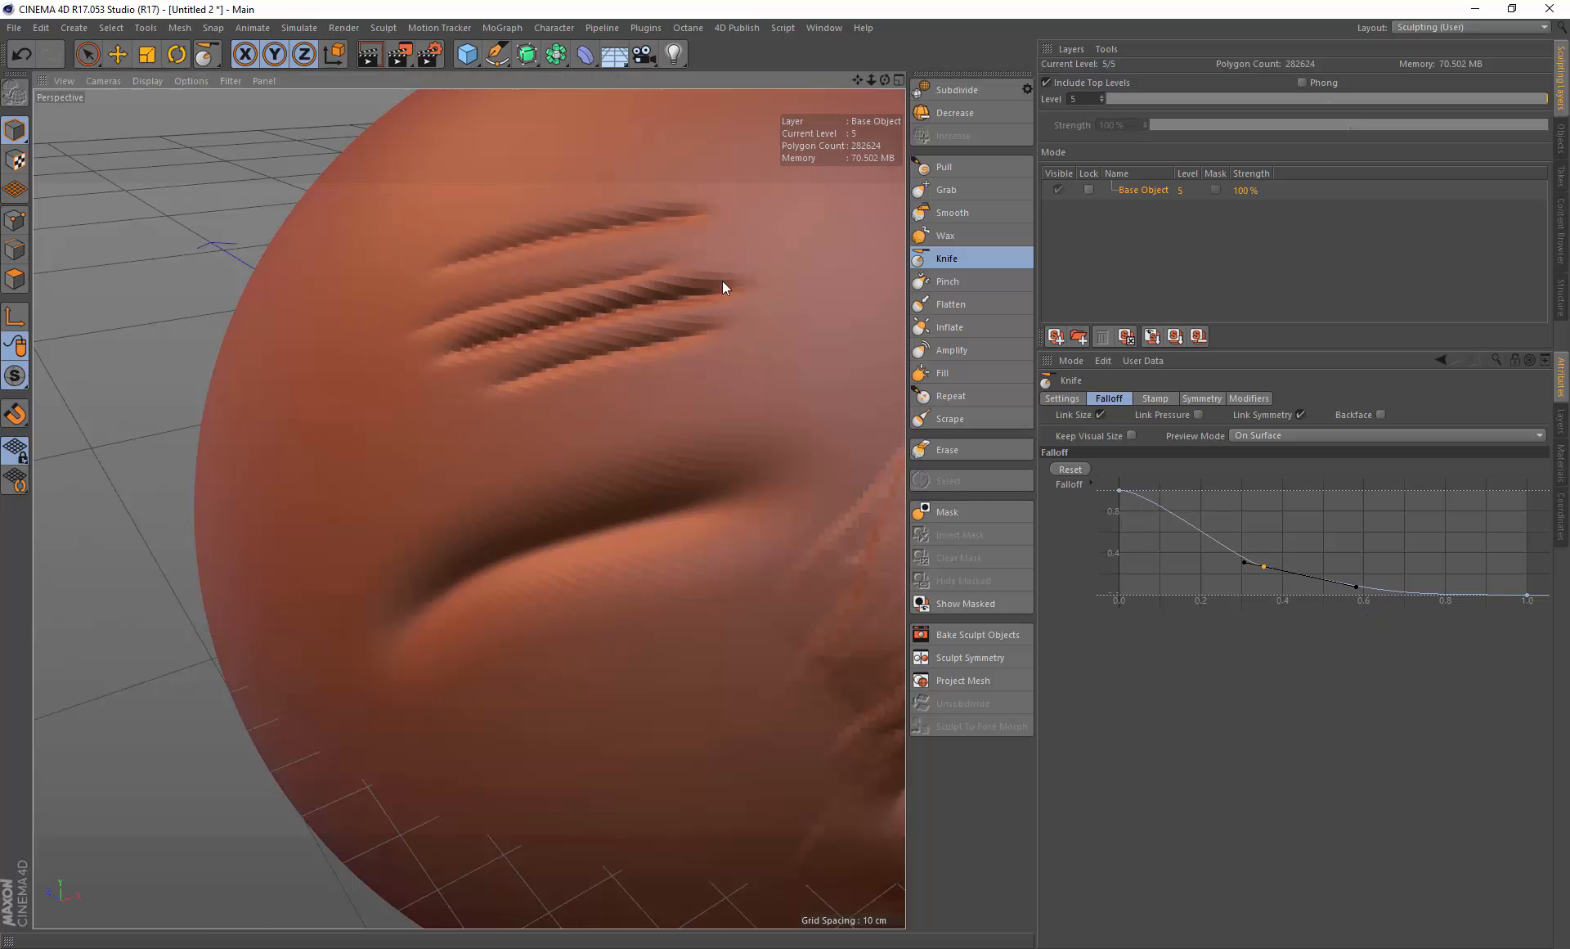
left_click_drag(491, 385, 795, 321)
Step: Add more Knife creases across the forehead and the left cheek
scroll(752, 319, "down", 3)
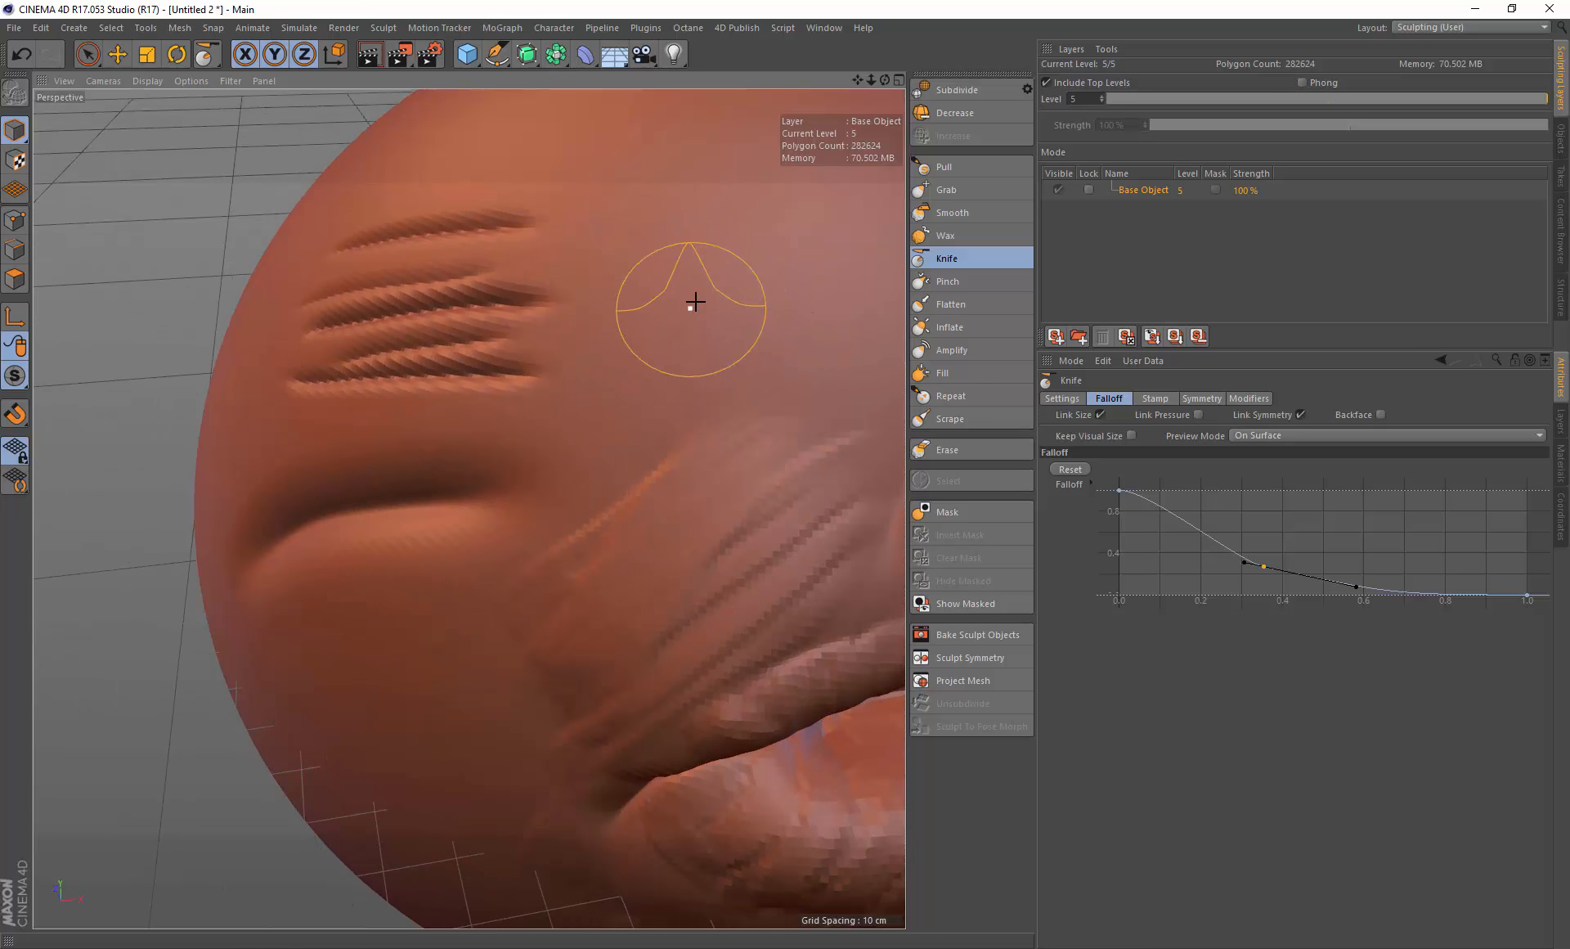
scroll(695, 304, "down", 5)
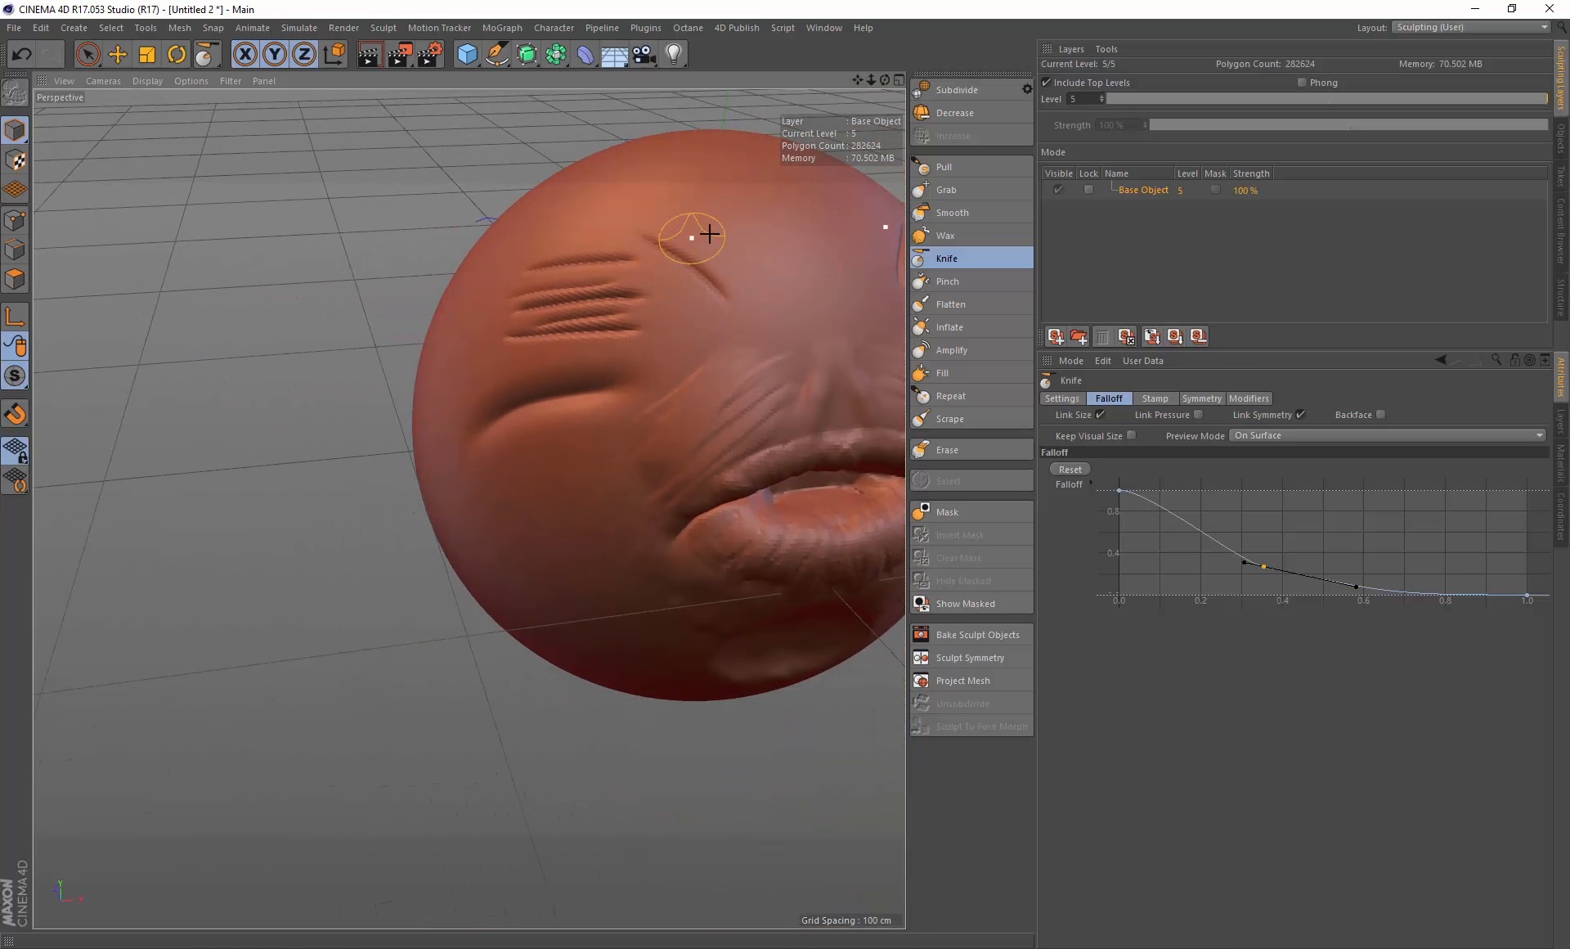
left_click_drag(722, 235, 771, 296)
mouse_move(639, 327)
left_mouse_down()
mouse_move(715, 294)
mouse_move(763, 309)
left_mouse_up()
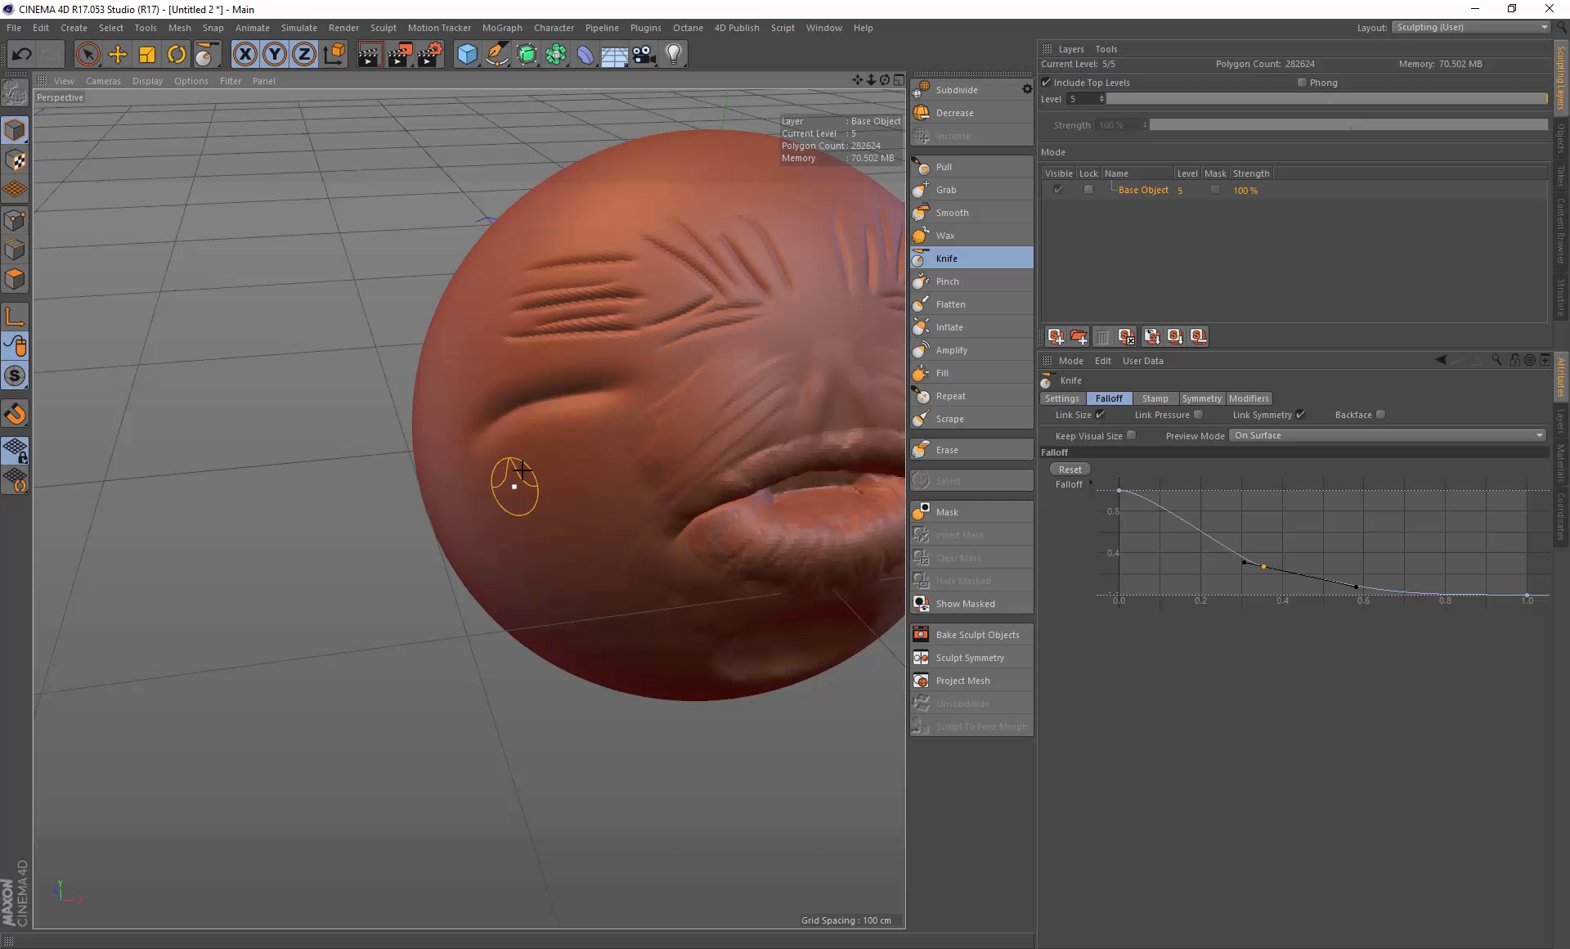
left_click_drag(483, 474, 604, 430)
mouse_move(489, 507)
left_mouse_down()
mouse_move(590, 453)
mouse_move(585, 505)
left_mouse_up()
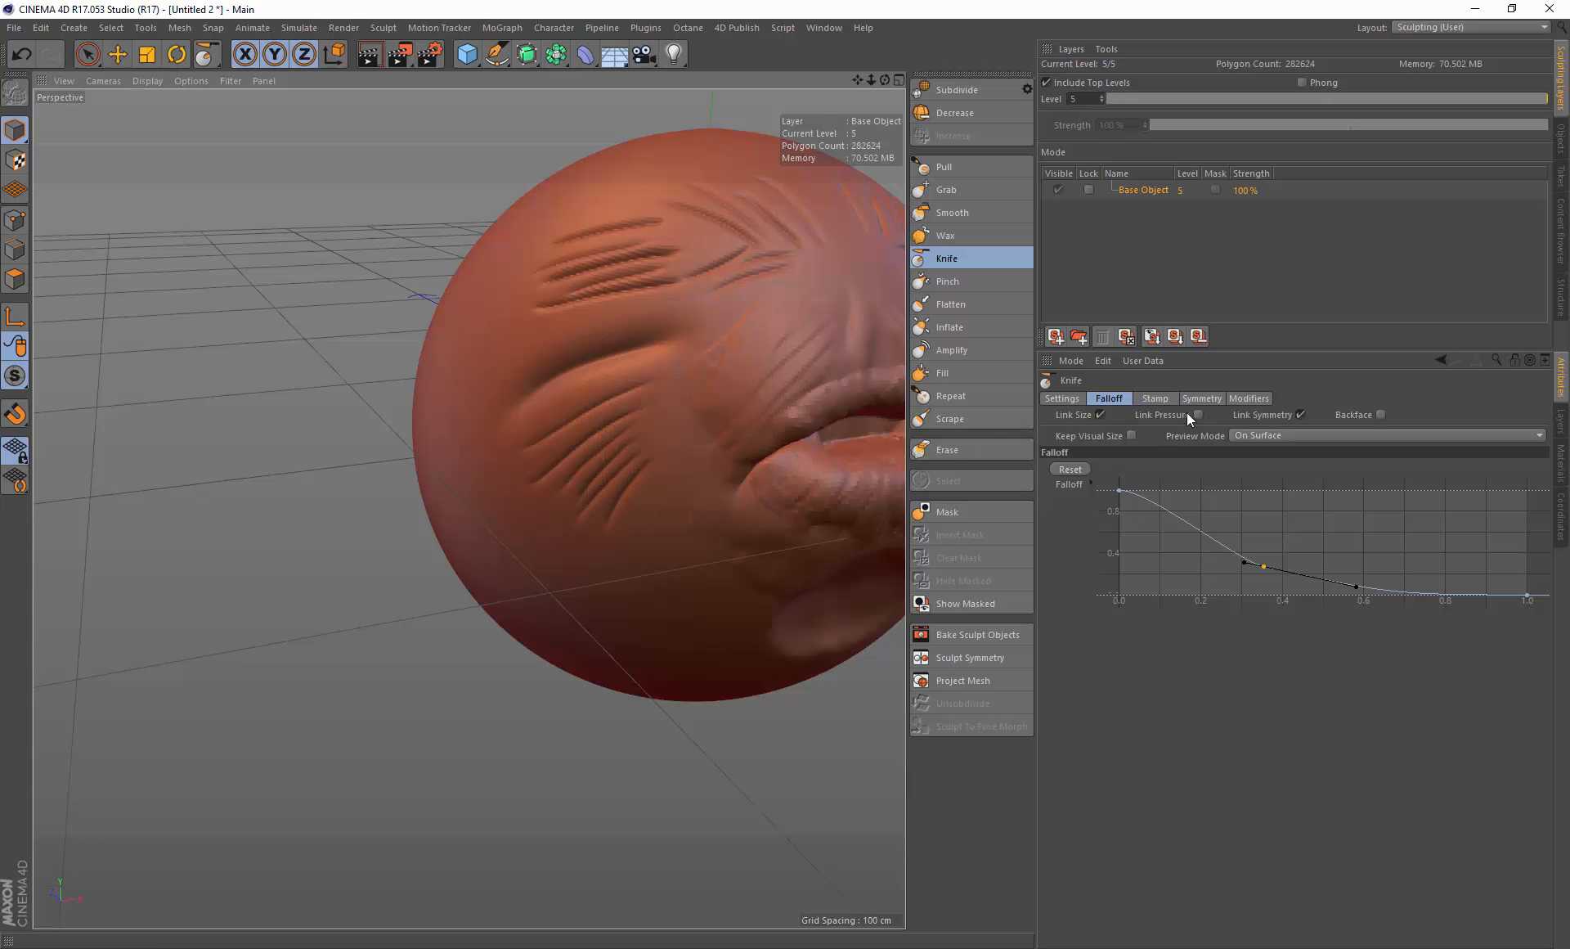
Step: Save the current Knife brush settings as a brush preset named damstandard
left_click(1065, 399)
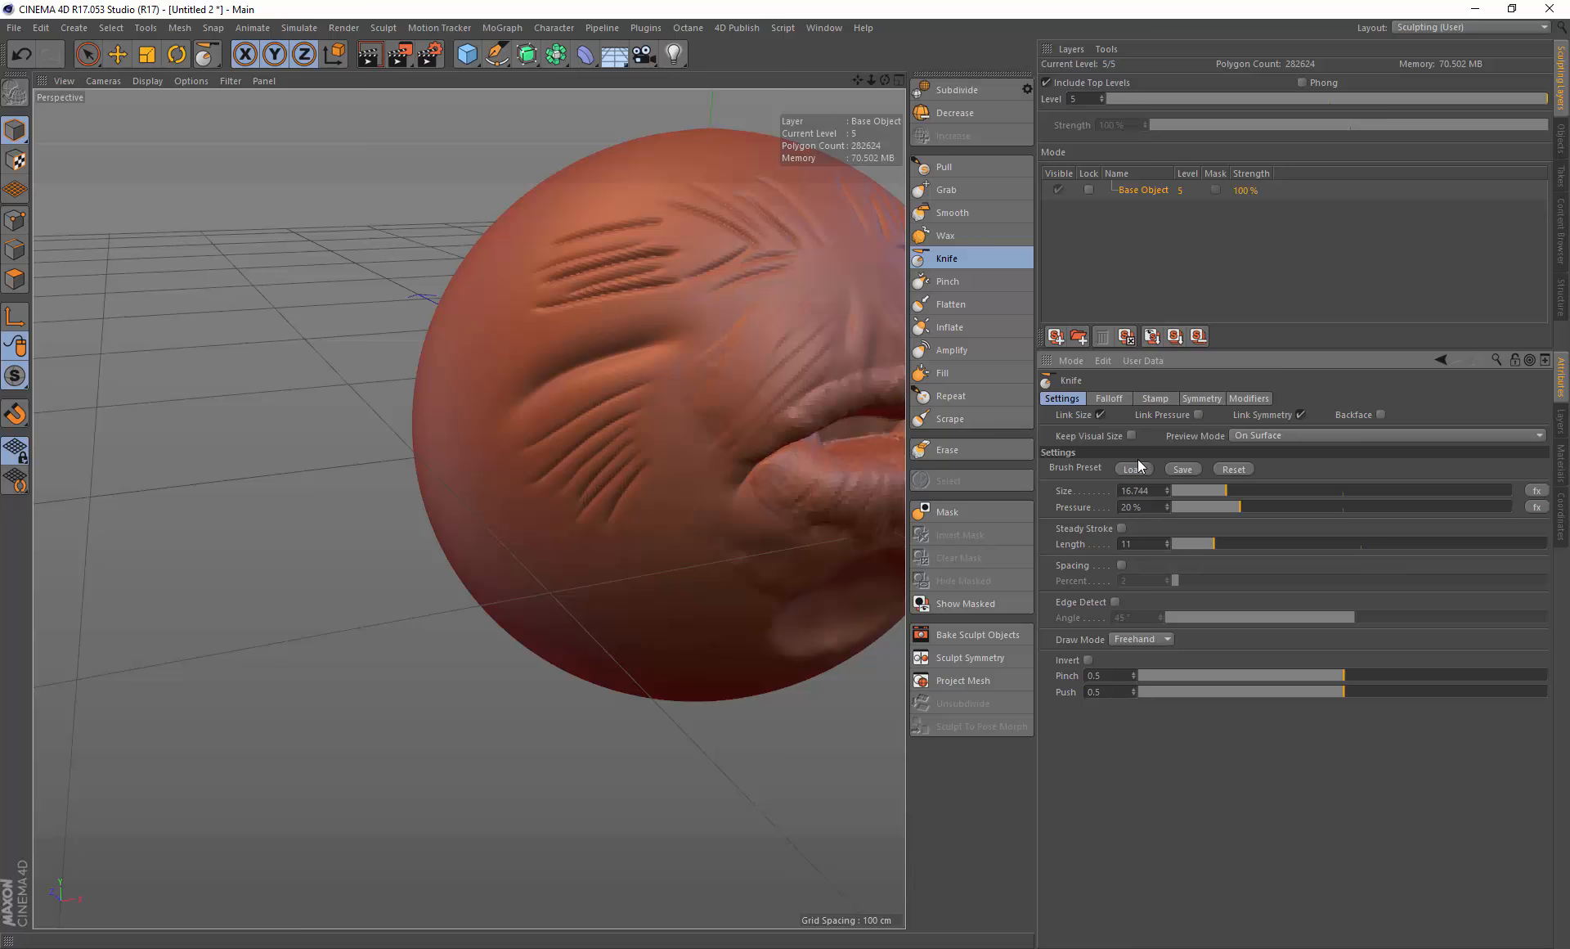
left_click(1173, 467)
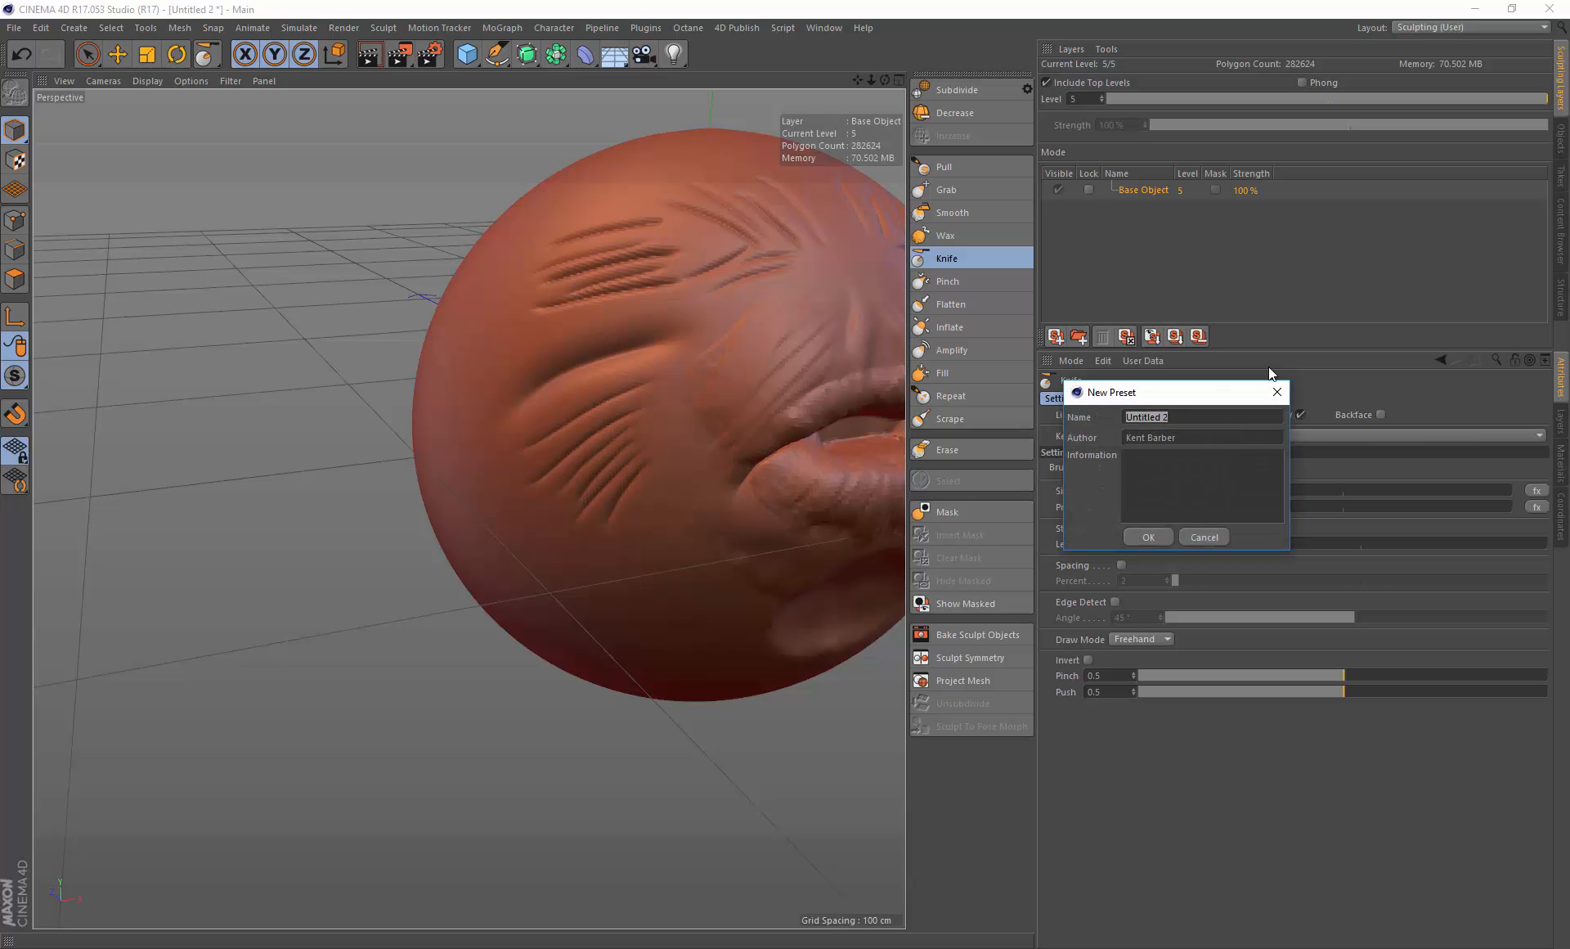
type("damn")
key("BackSpace")
type("standard")
left_click(1148, 535)
Step: Open the brush preset loader and scroll through the available presets
left_click(1134, 469)
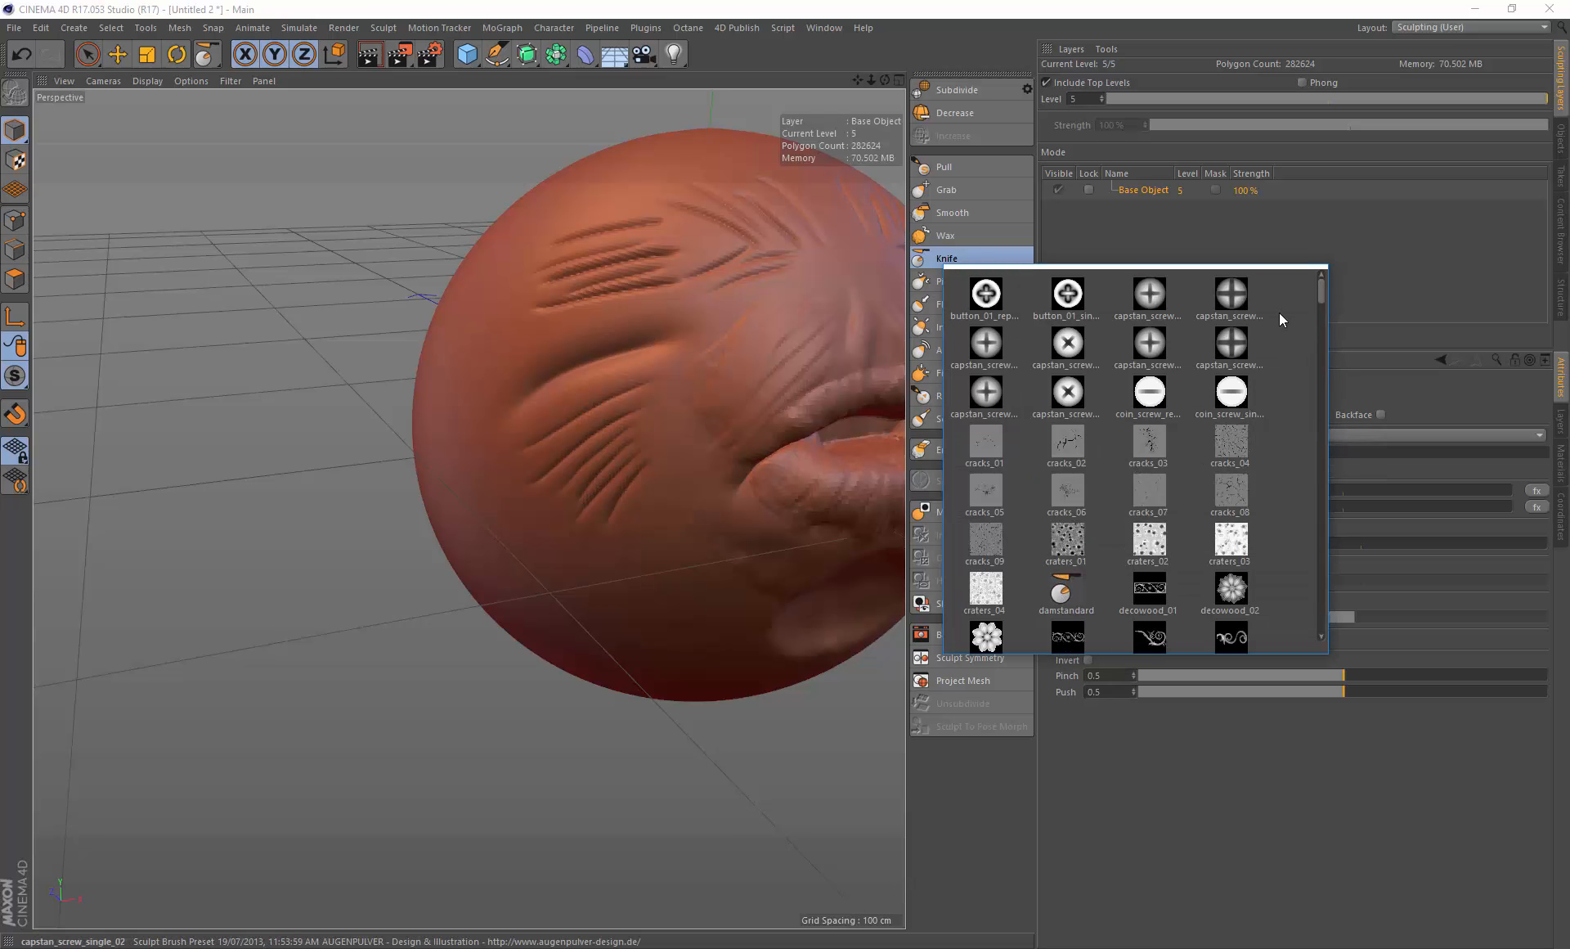
mouse_move(1322, 296)
left_mouse_down()
mouse_move(1308, 499)
mouse_move(1320, 290)
left_mouse_up()
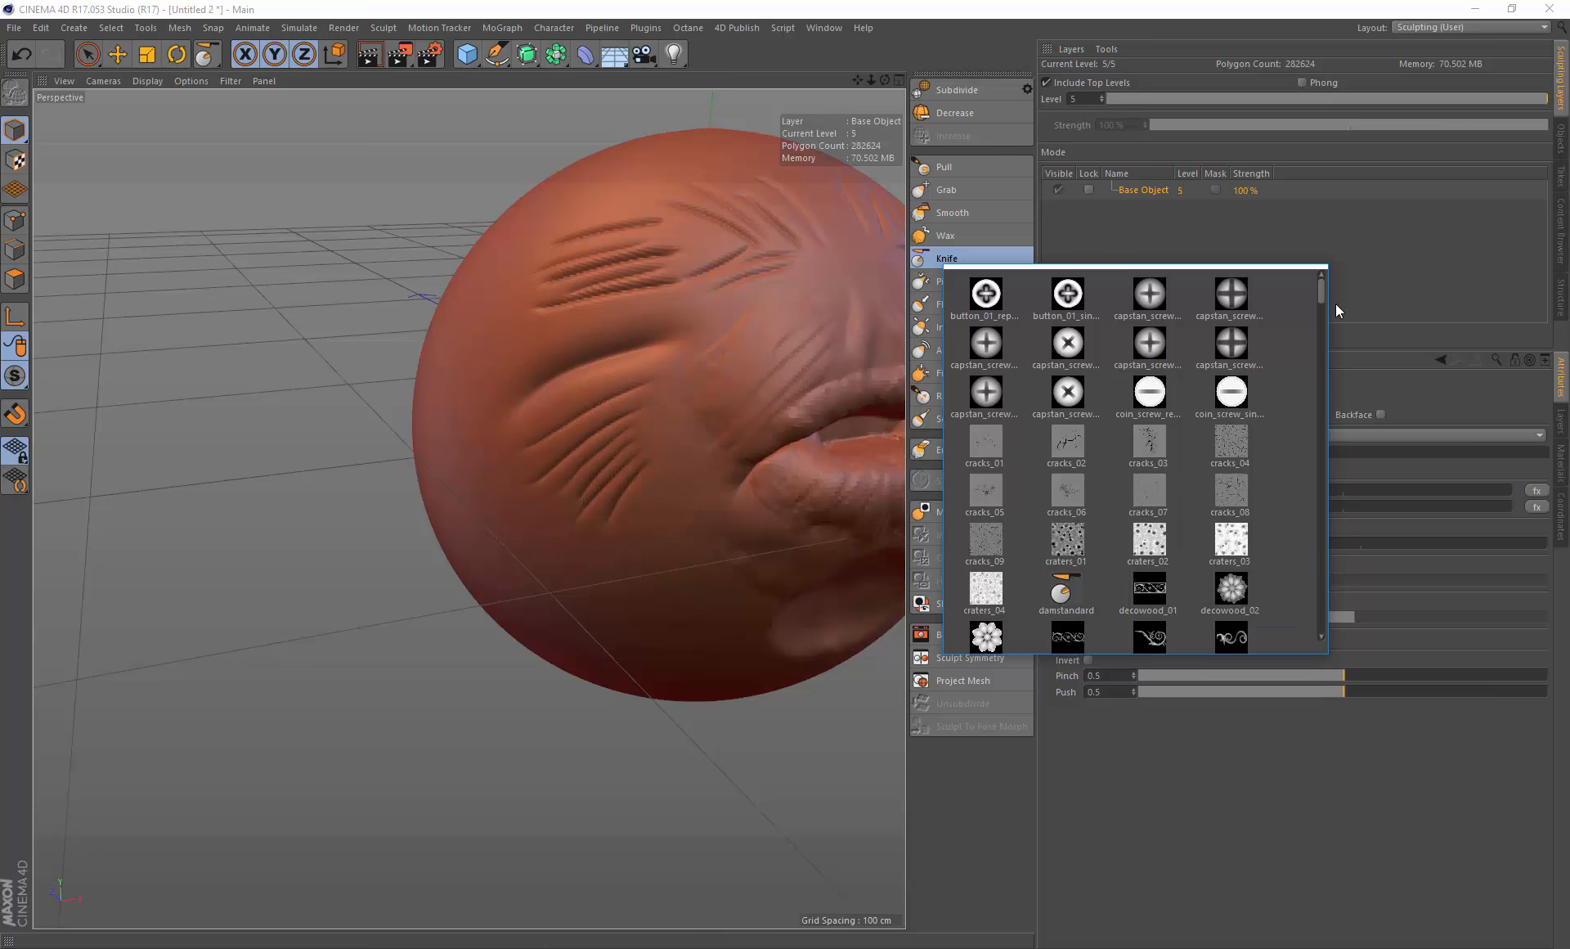
mouse_move(1322, 289)
left_mouse_down()
mouse_move(1337, 646)
mouse_move(1332, 278)
left_mouse_up()
left_click(1418, 705)
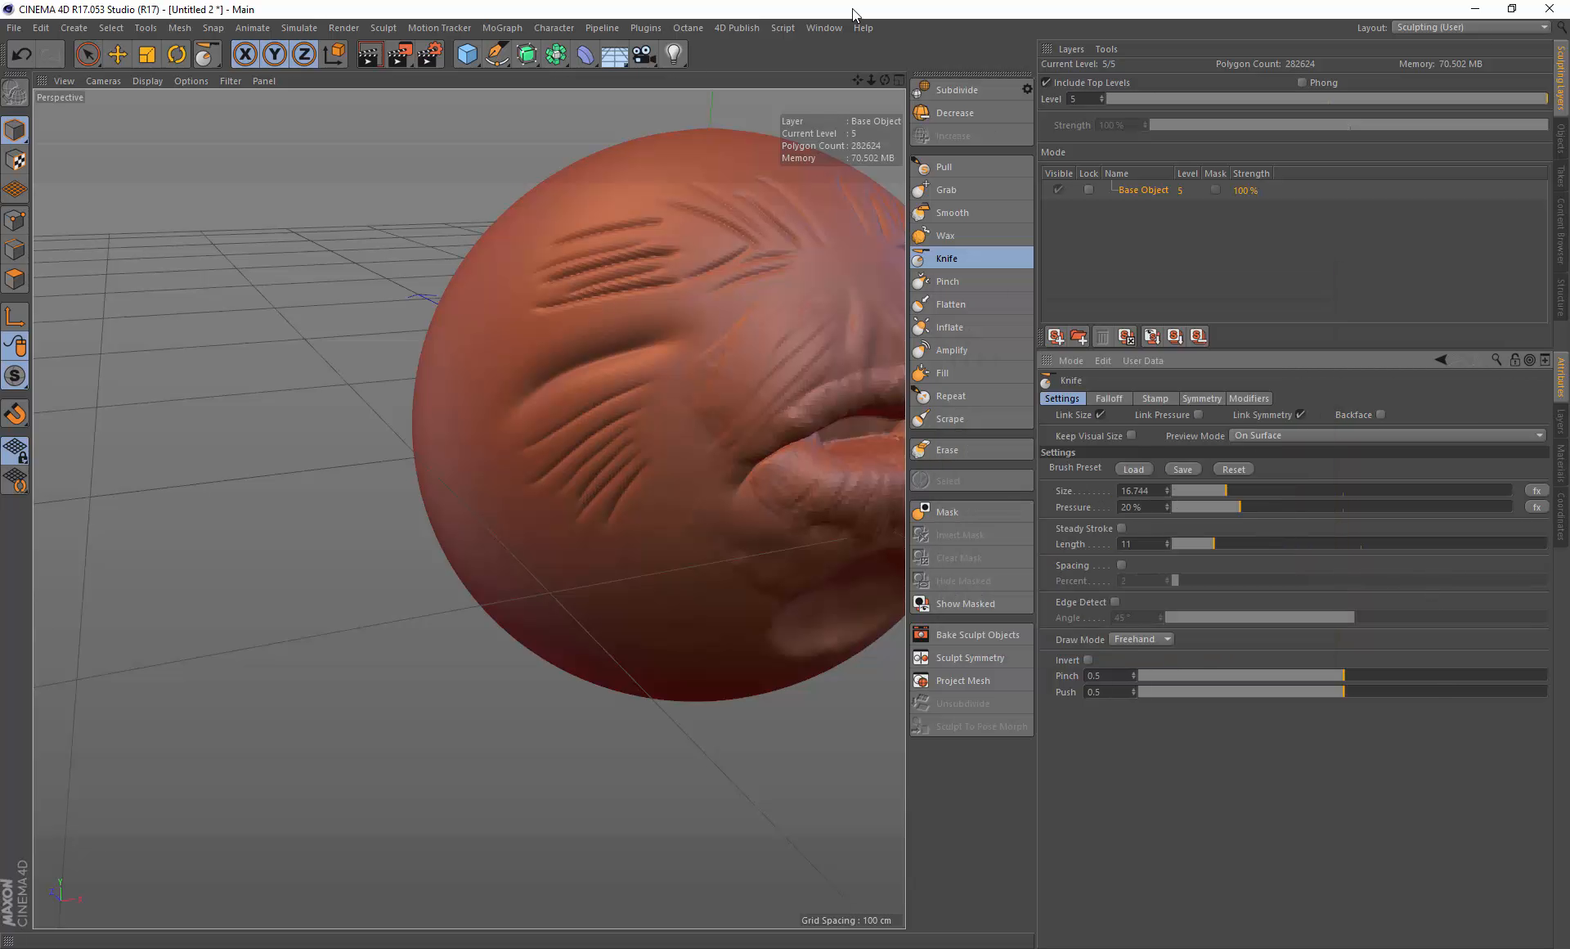
Step: Open the Content Browser and navigate to the User Sculpt Brush Preset folder
left_click(751, 28)
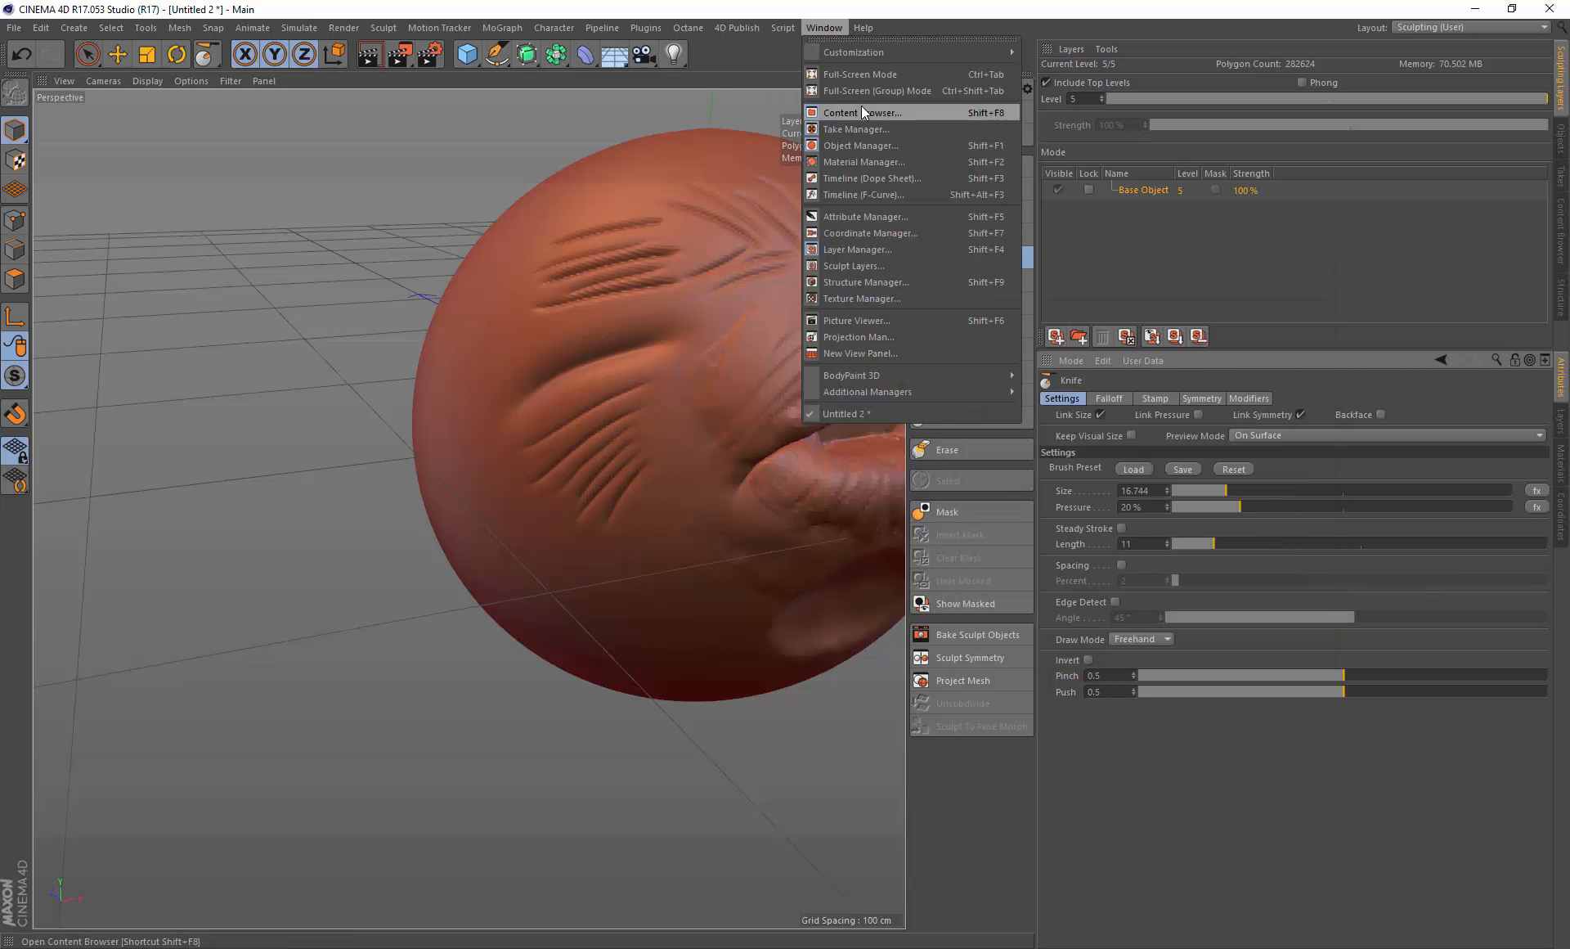
left_click(861, 106)
left_click_drag(653, 198, 981, 178)
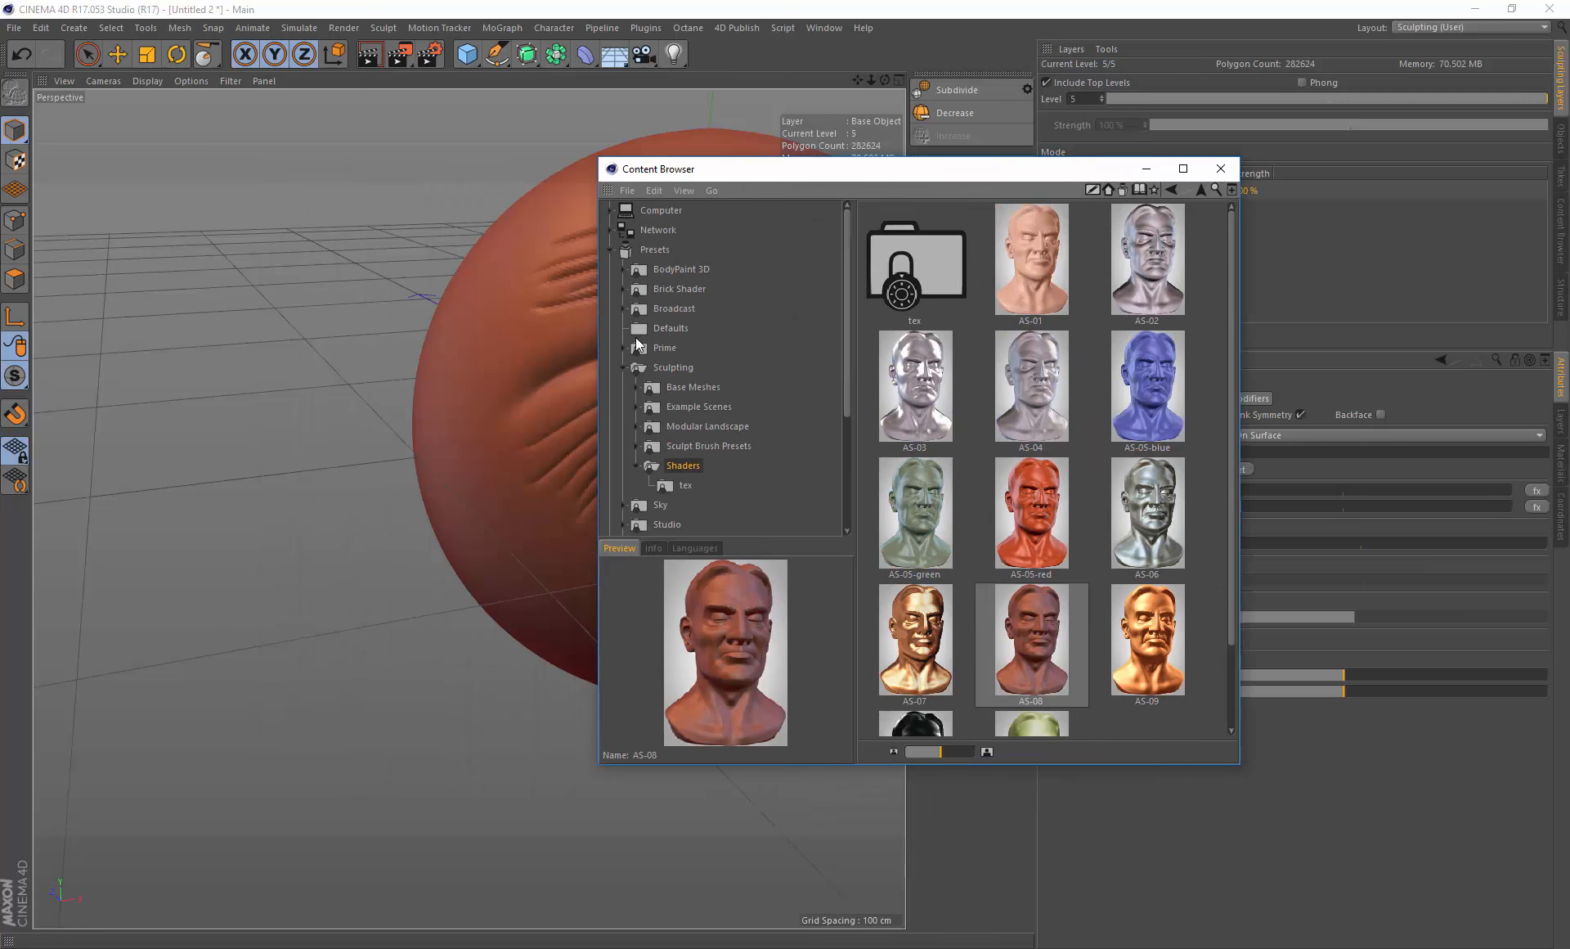
left_click(619, 366)
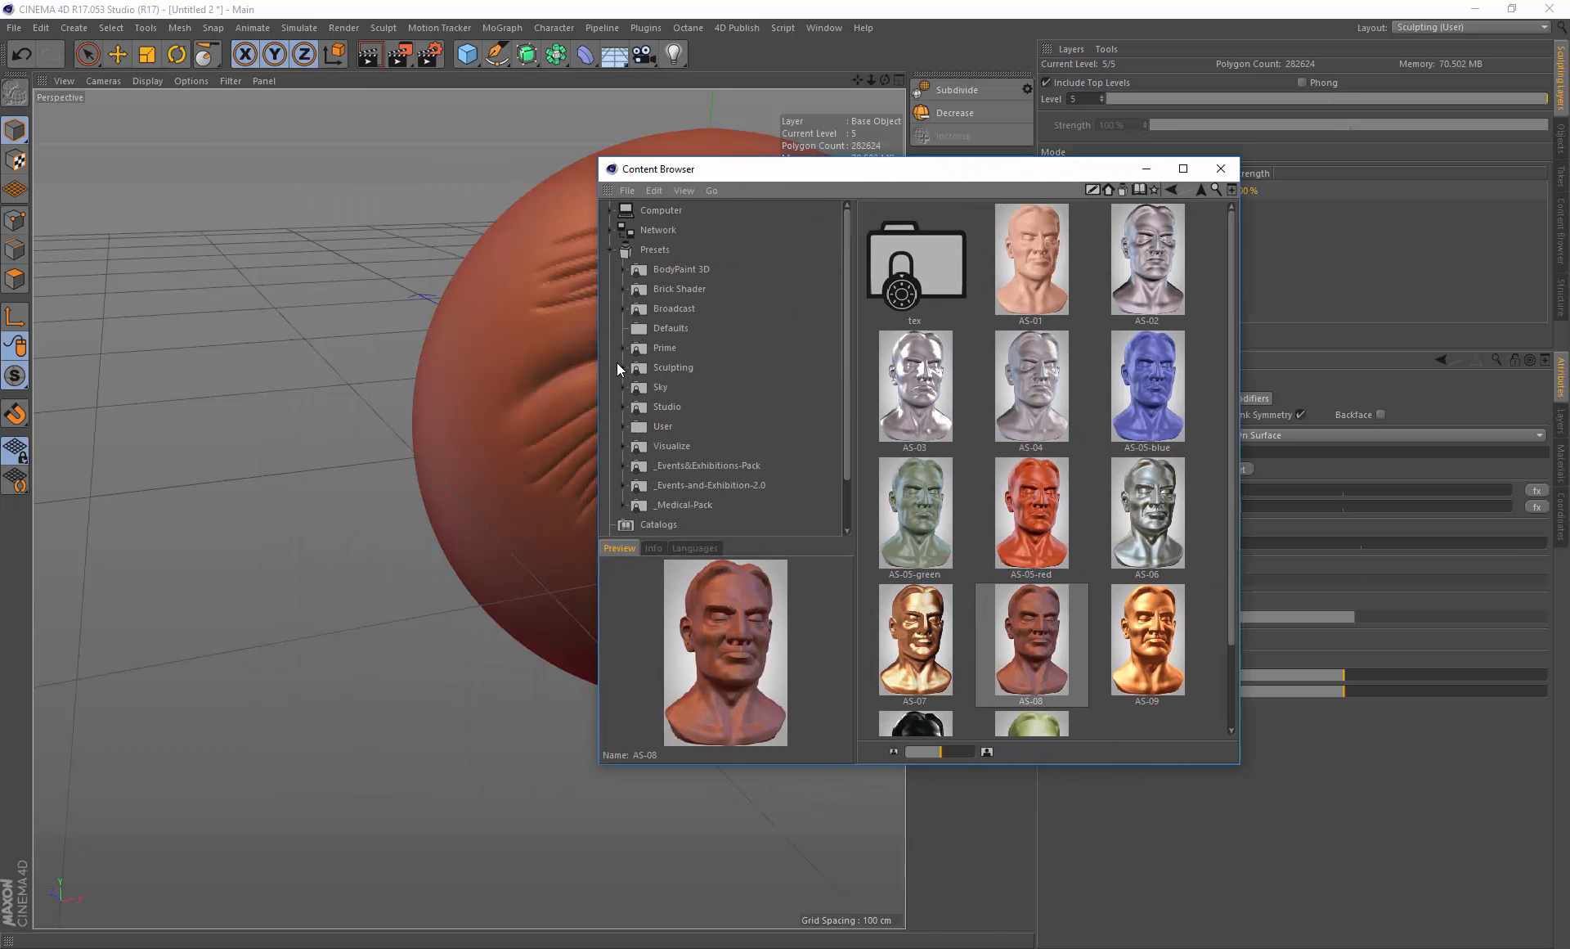
scroll(663, 467, "down", 1)
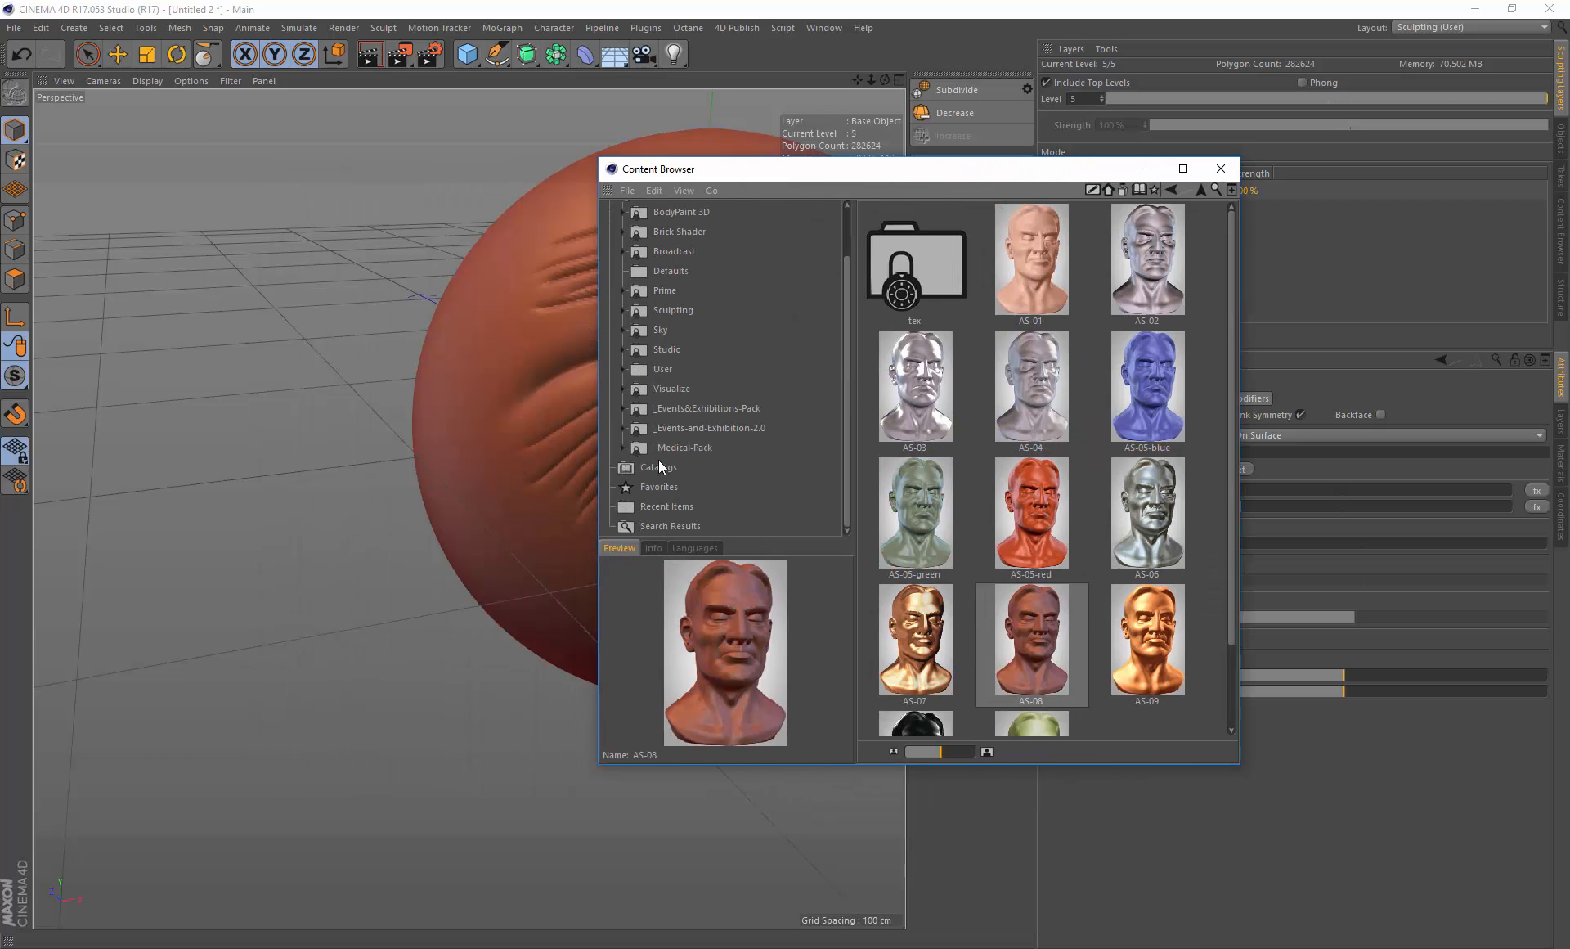
left_click(619, 370)
left_click(685, 390)
left_click_drag(828, 170, 445, 165)
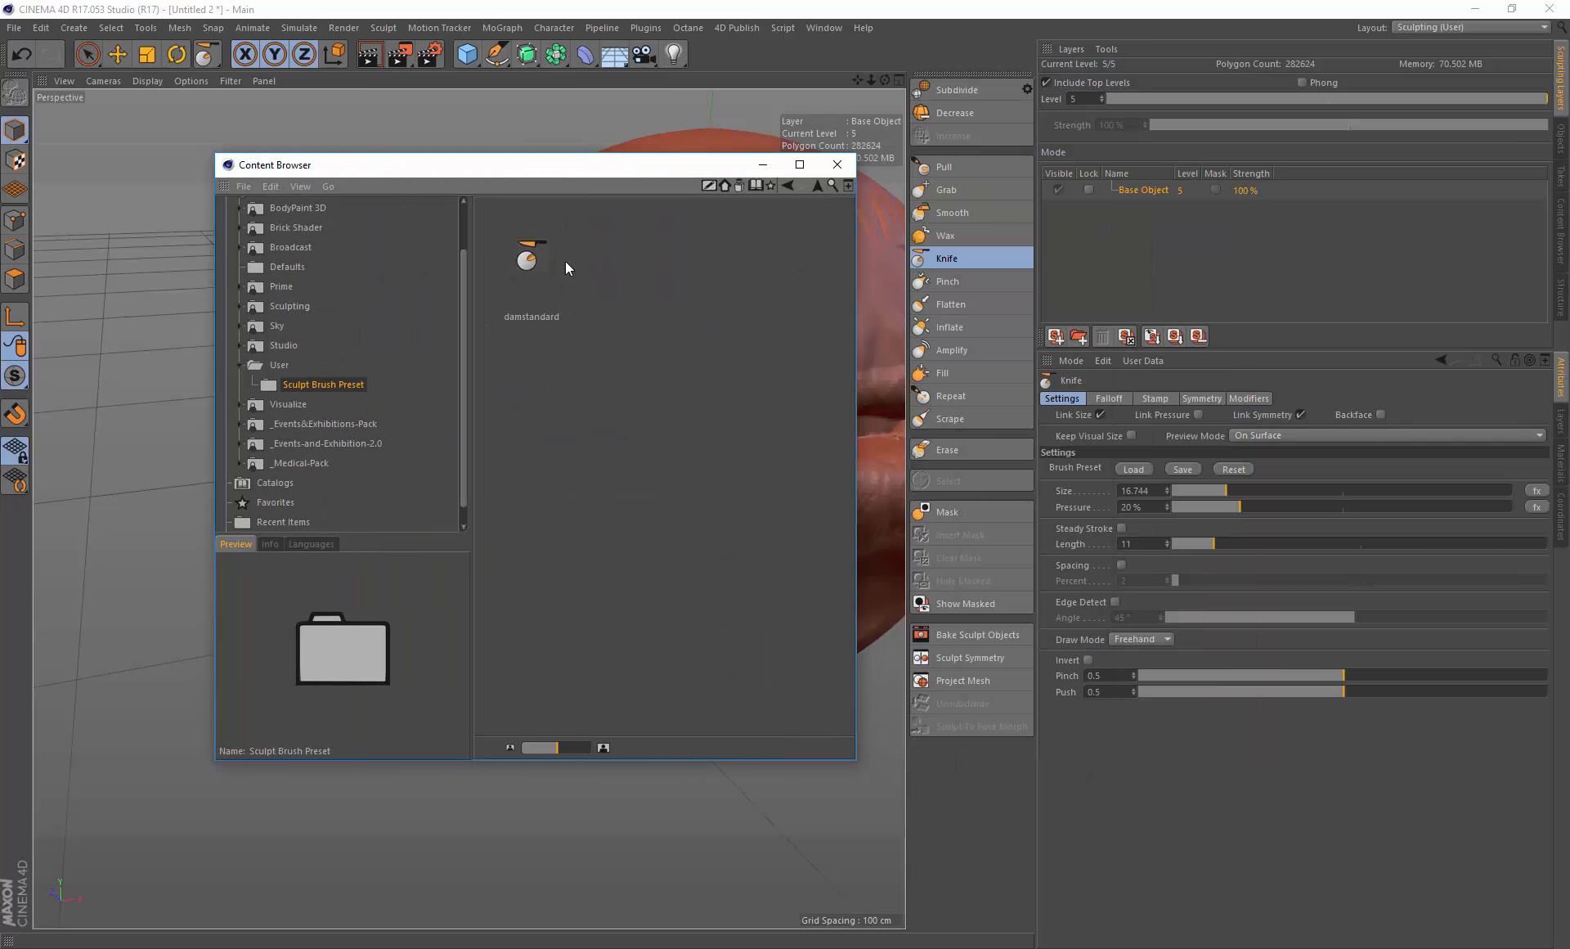
Step: Switch to the Pull brush, then load the damstandard preset from the Content Browser
left_click(969, 168)
left_click_drag(664, 174, 441, 245)
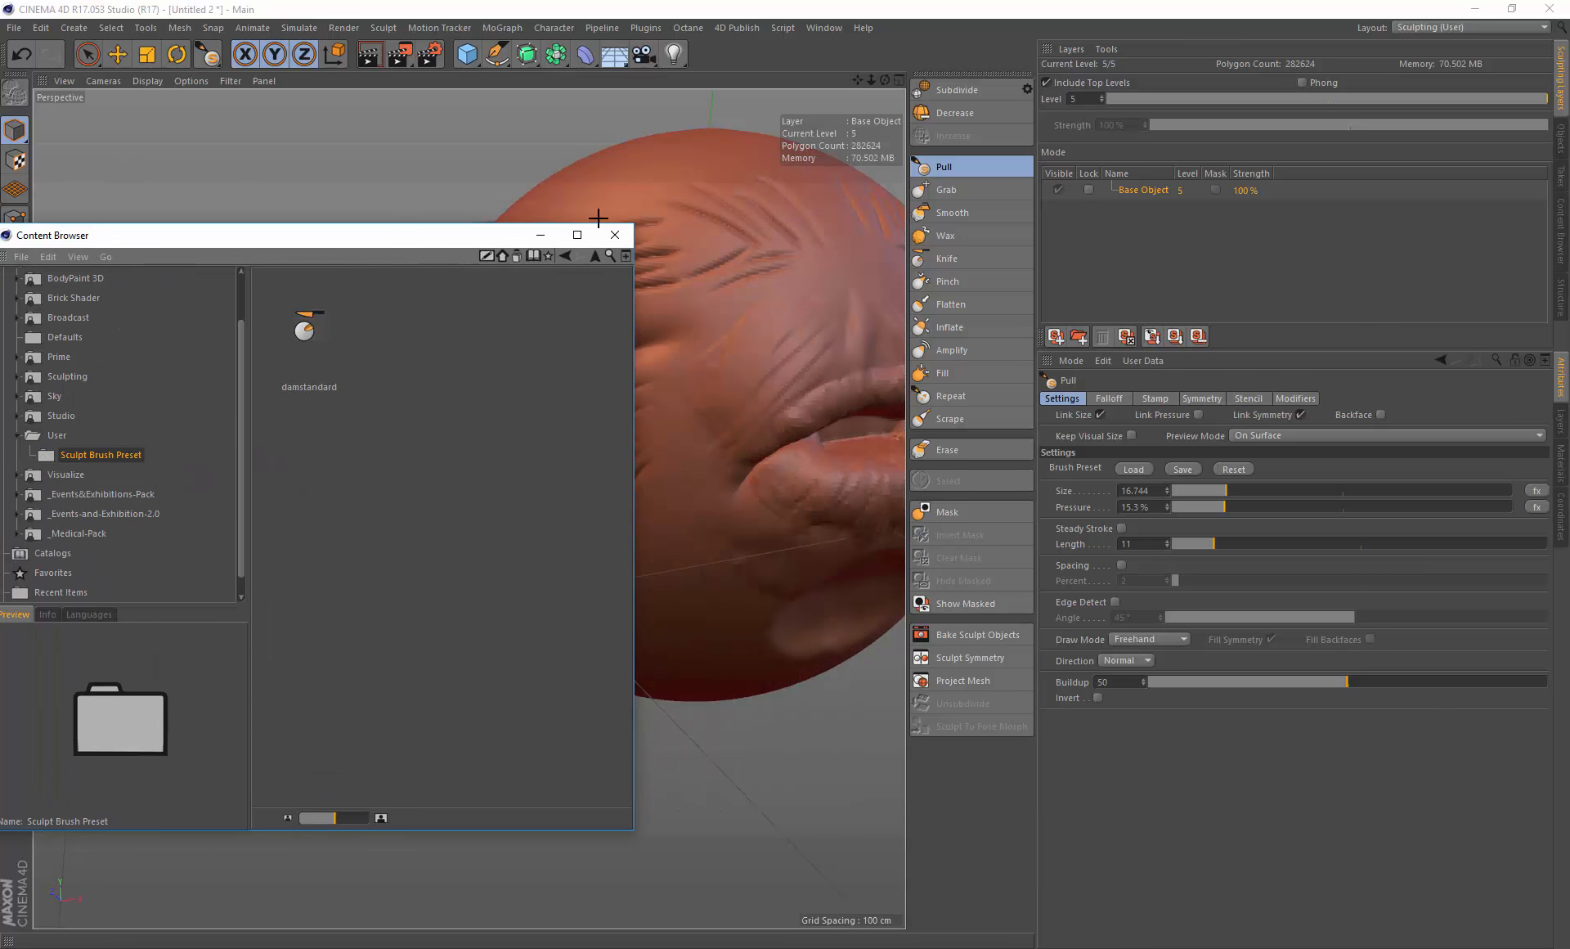
left_click(314, 332)
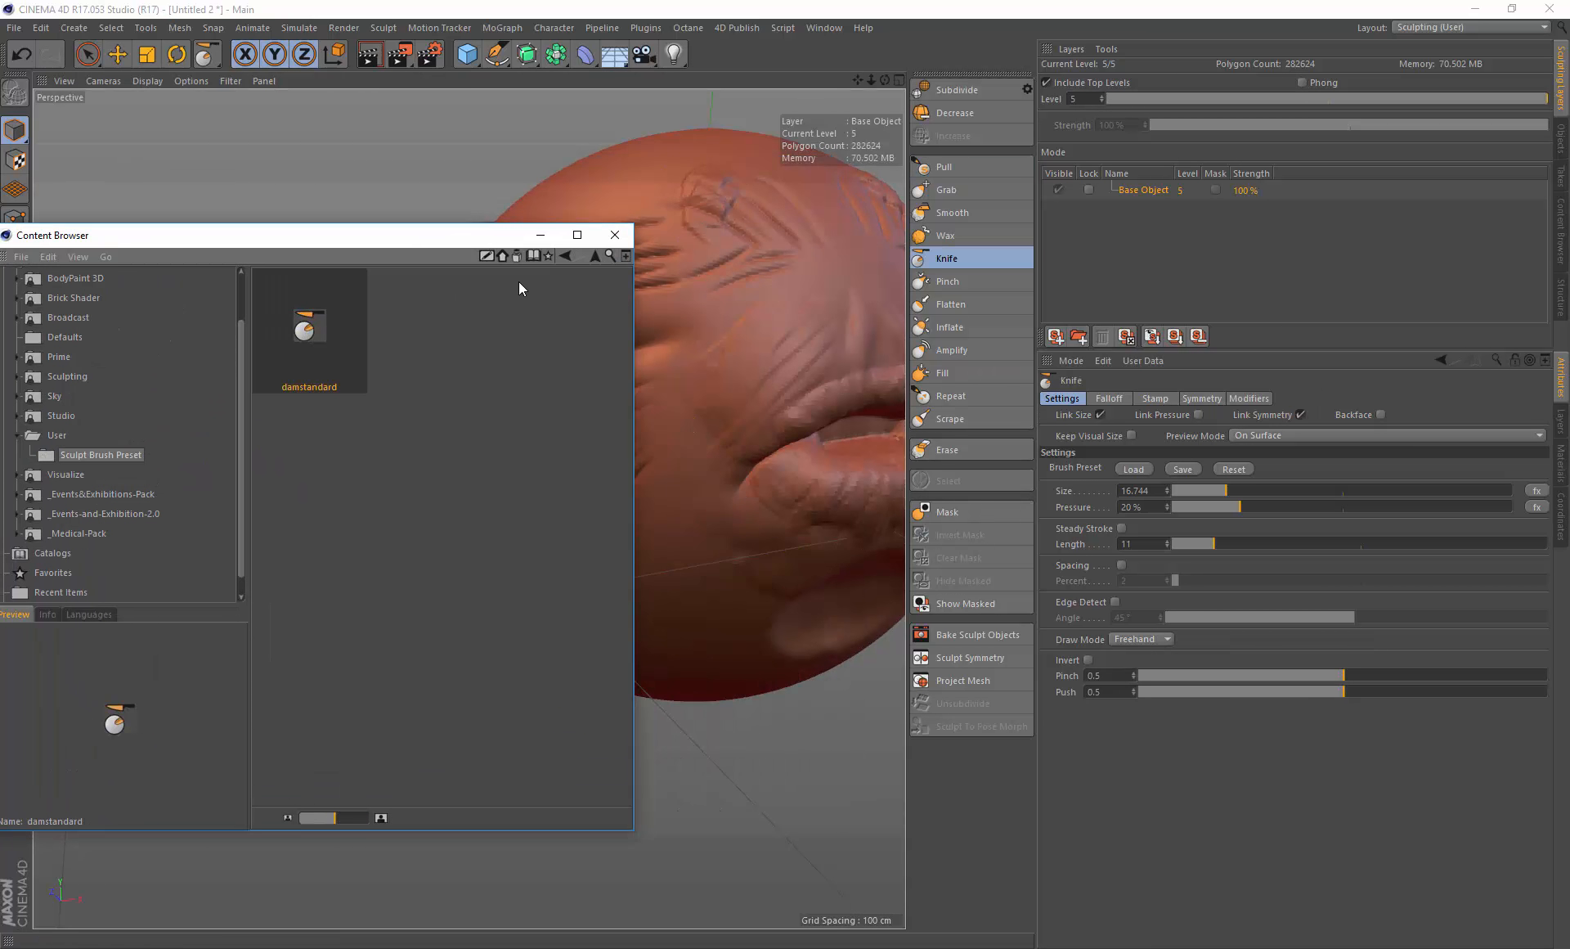
Step: Undo the last change and close the Content Browser
left_click_drag(458, 239, 357, 245)
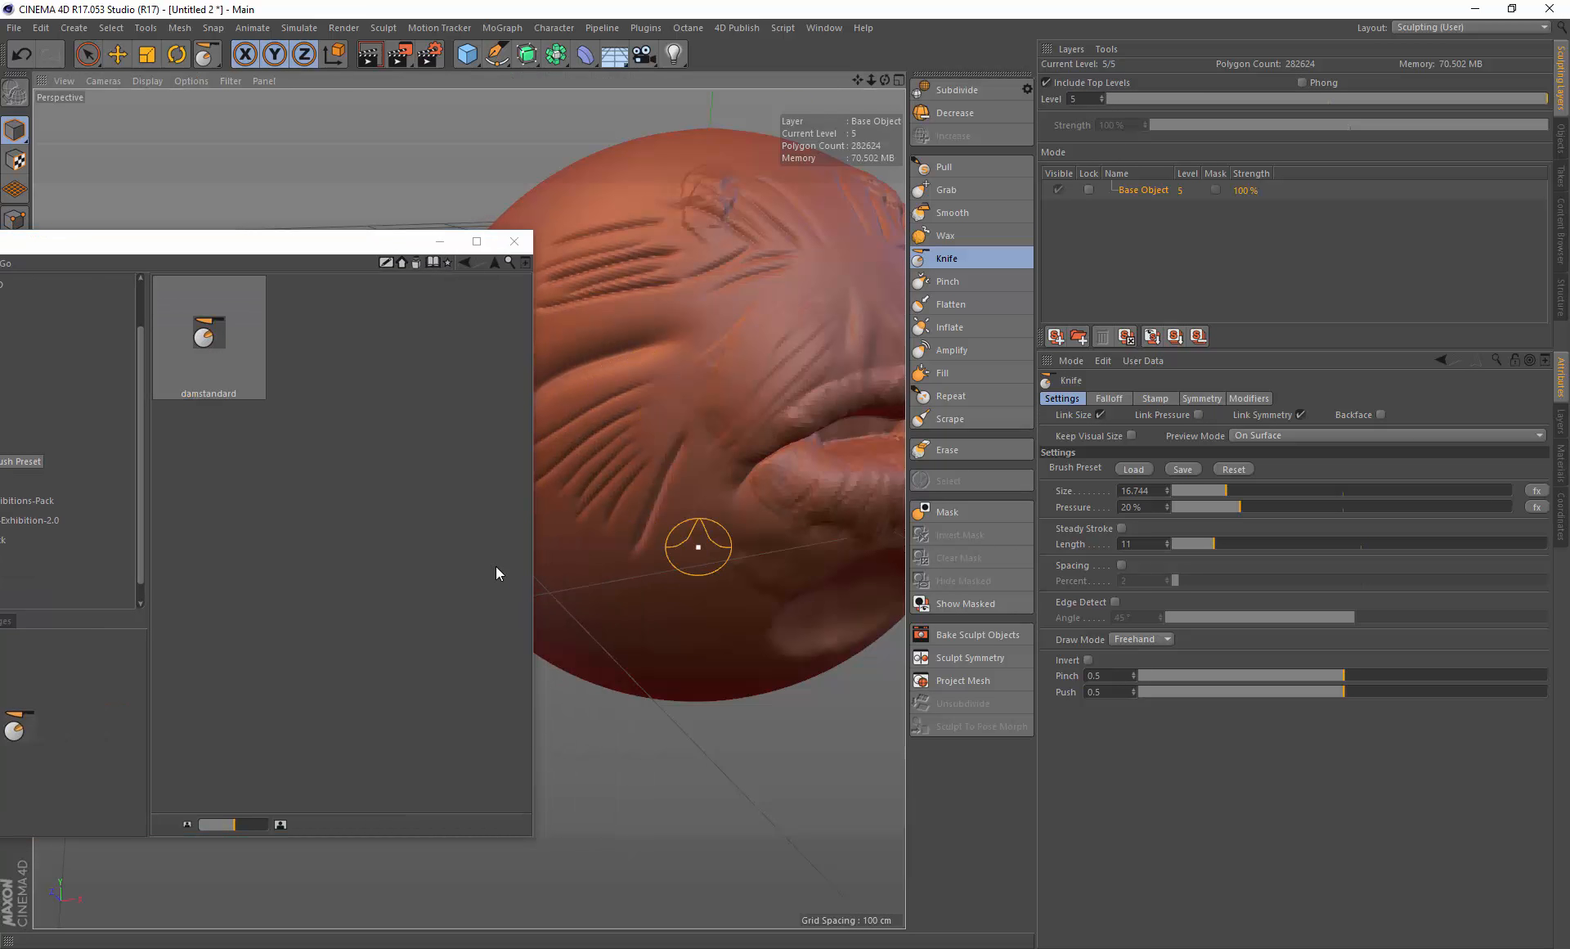
key("ctrl+z")
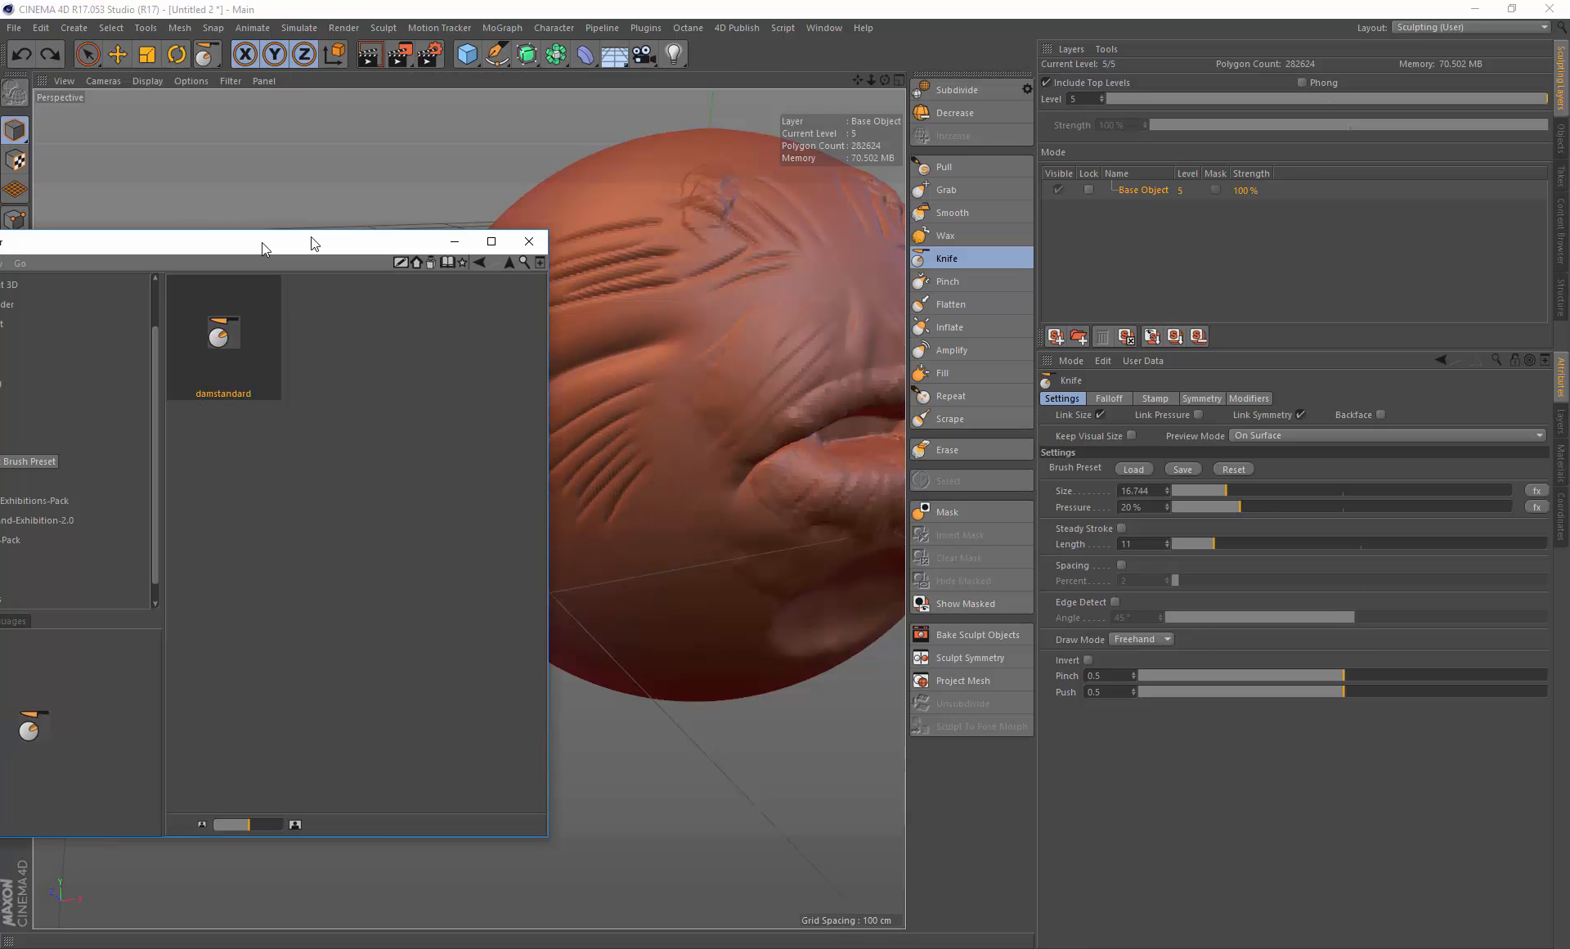
left_click_drag(270, 242, 688, 213)
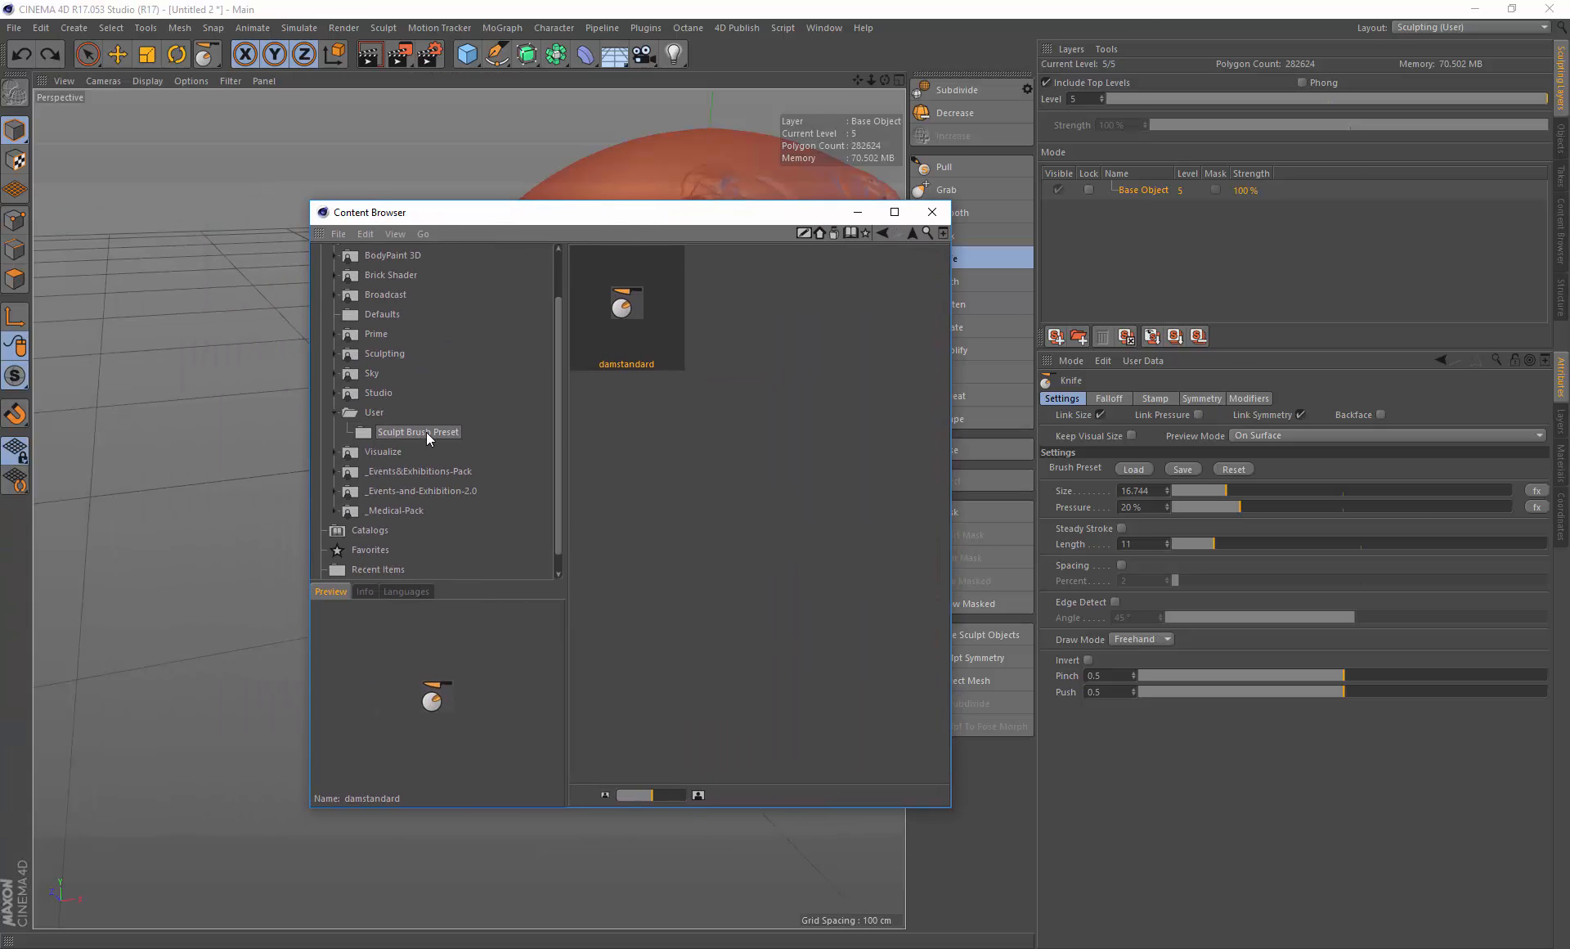
left_click_drag(701, 216, 585, 208)
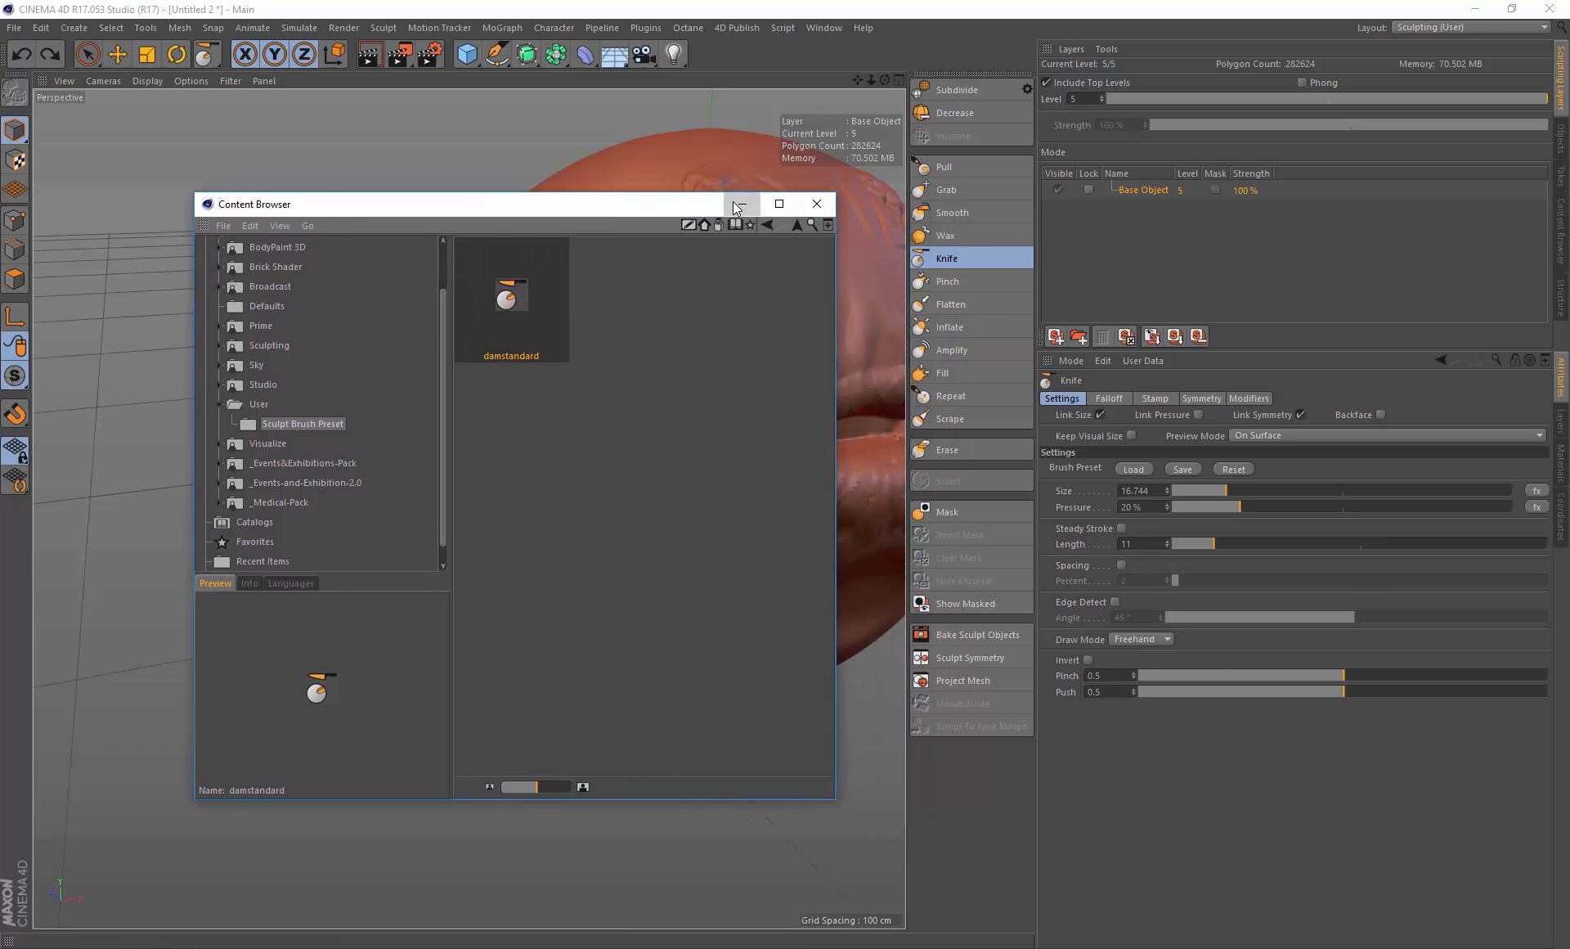
left_click(816, 203)
Step: Switch to the Wax brush, reduce its size to about 14.55, and build up the upper lip
mouse_move(701, 407)
left_mouse_down("alt")
mouse_move(712, 368)
mouse_move(589, 379)
mouse_move(606, 395)
mouse_move(711, 318)
left_mouse_up("alt")
left_click_drag(856, 81, 710, 127)
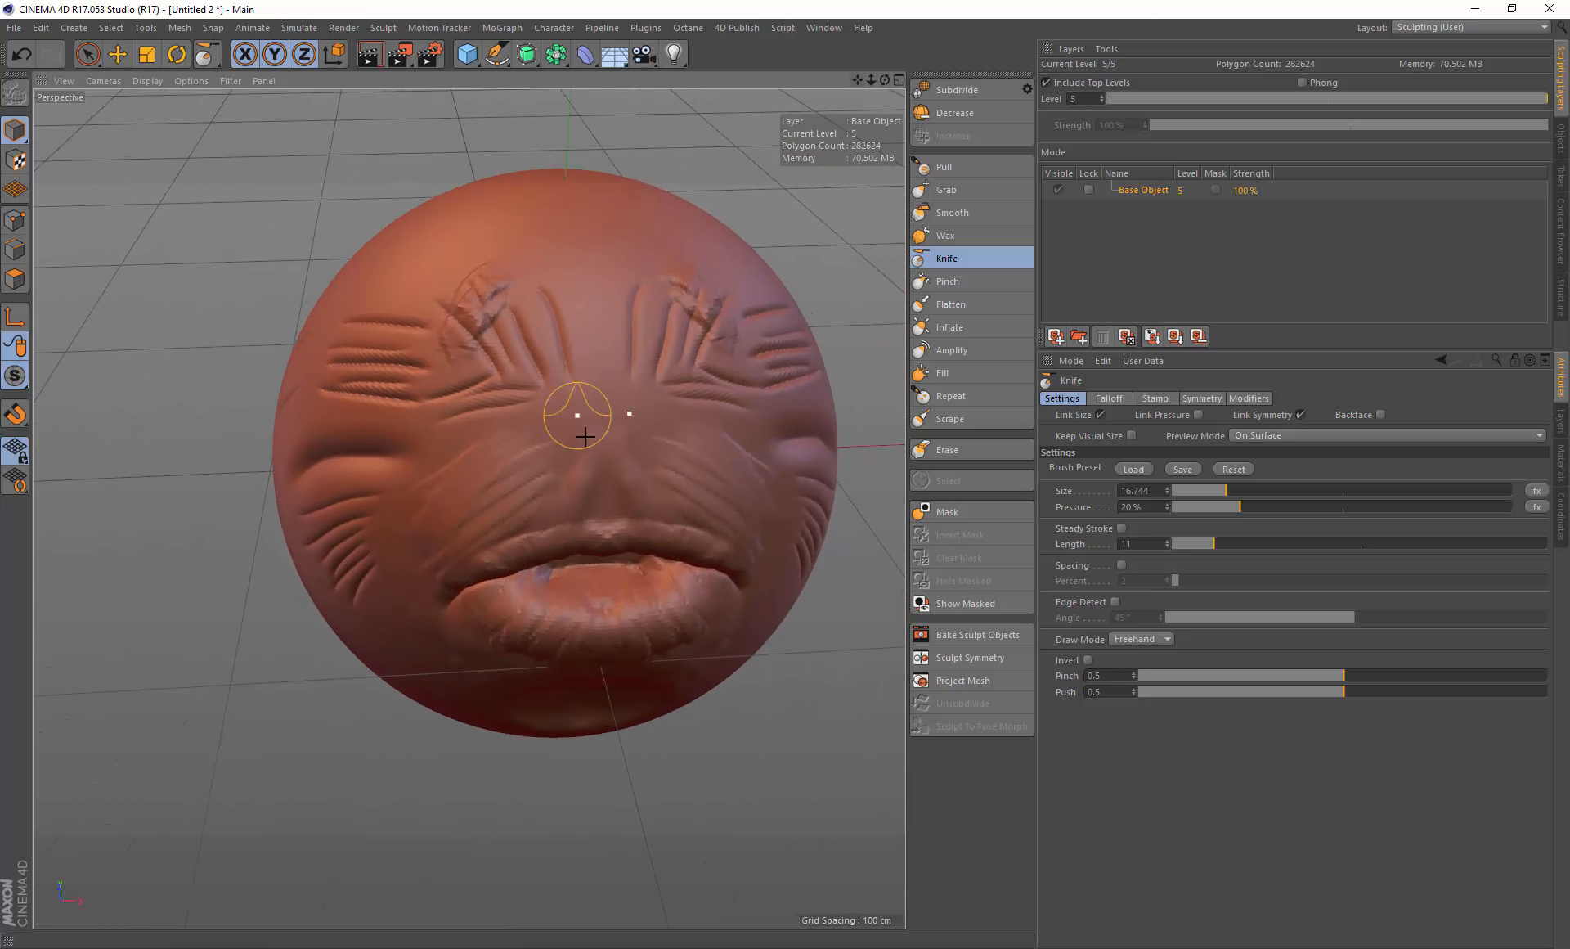
mouse_move(581, 434)
left_mouse_down("alt")
mouse_move(586, 410)
mouse_move(631, 406)
mouse_move(606, 402)
left_mouse_up("alt")
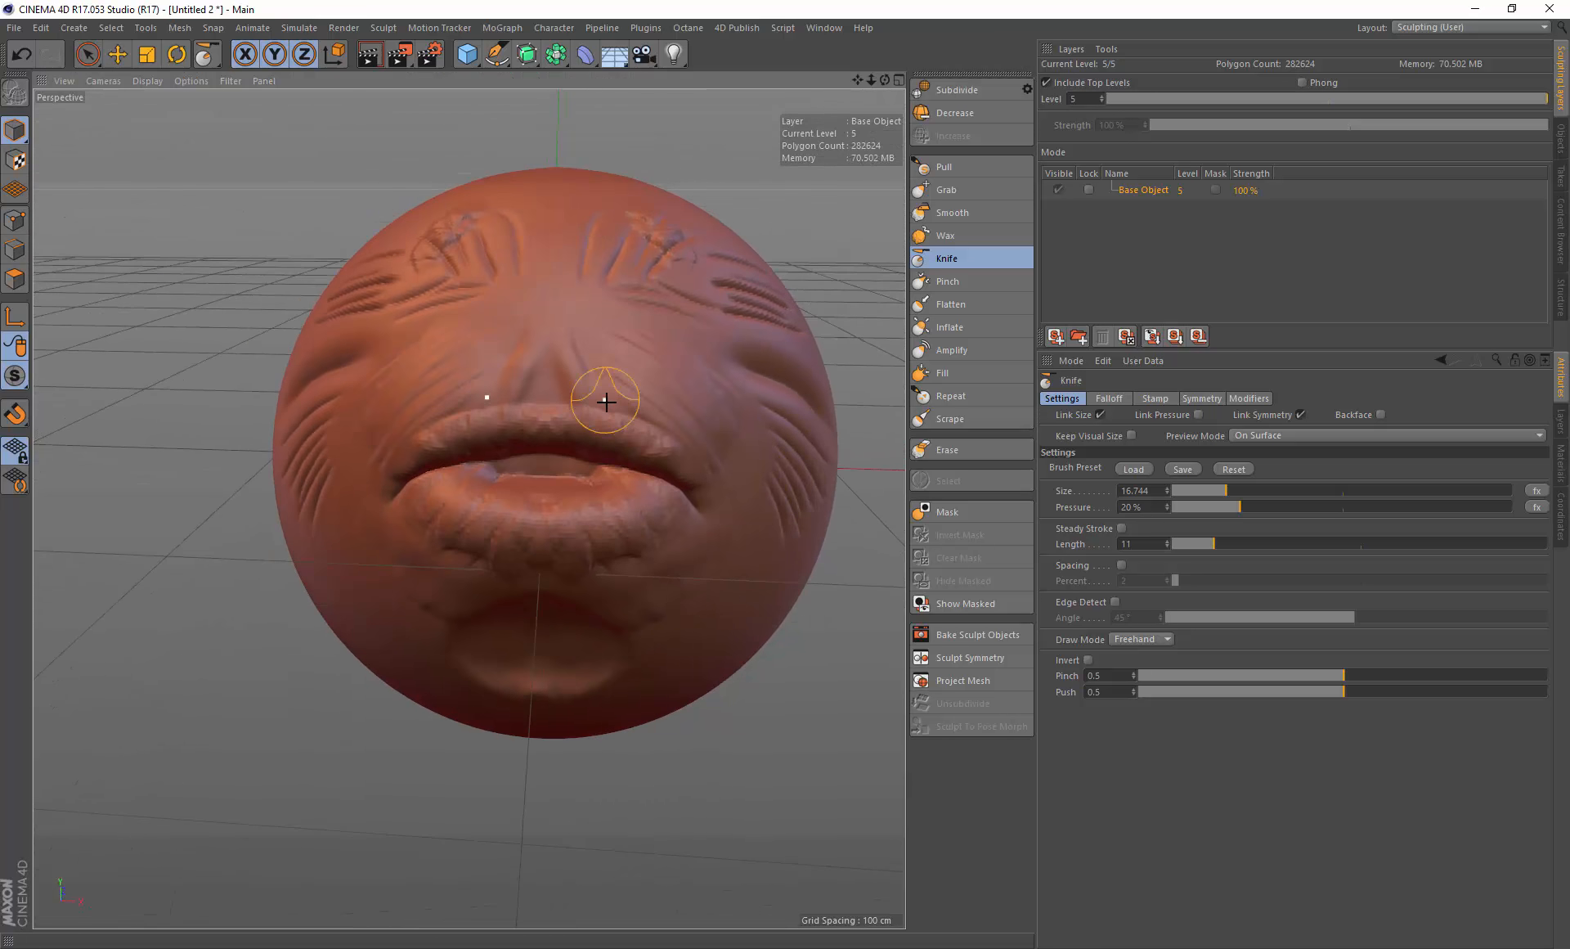
left_click(982, 235)
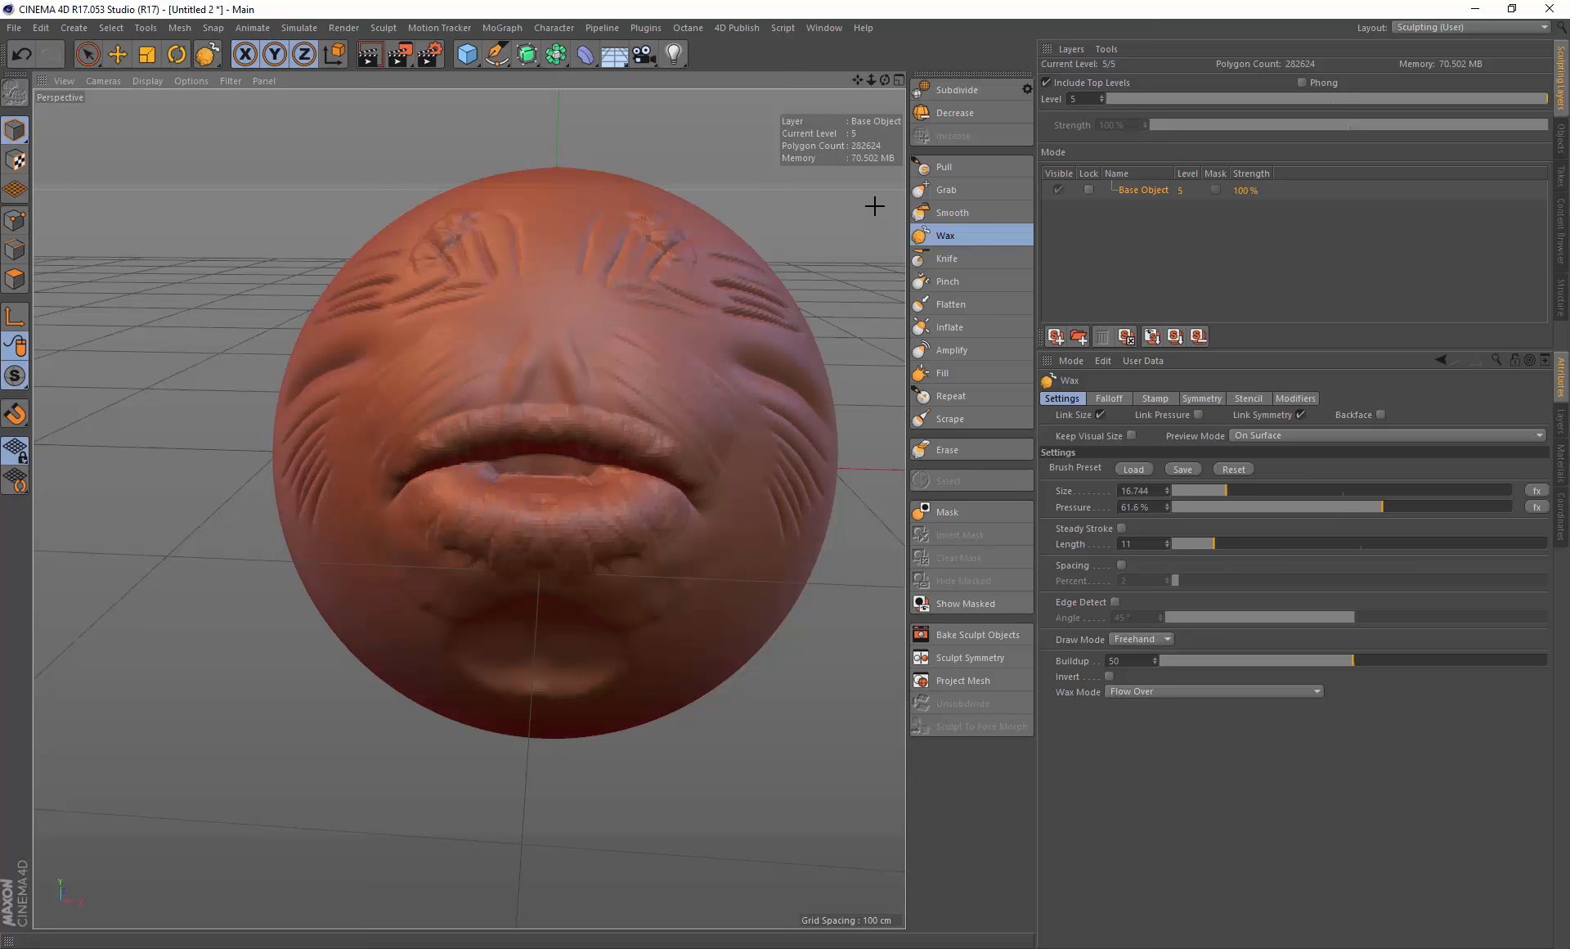
left_click_drag(572, 439, 529, 396, "alt")
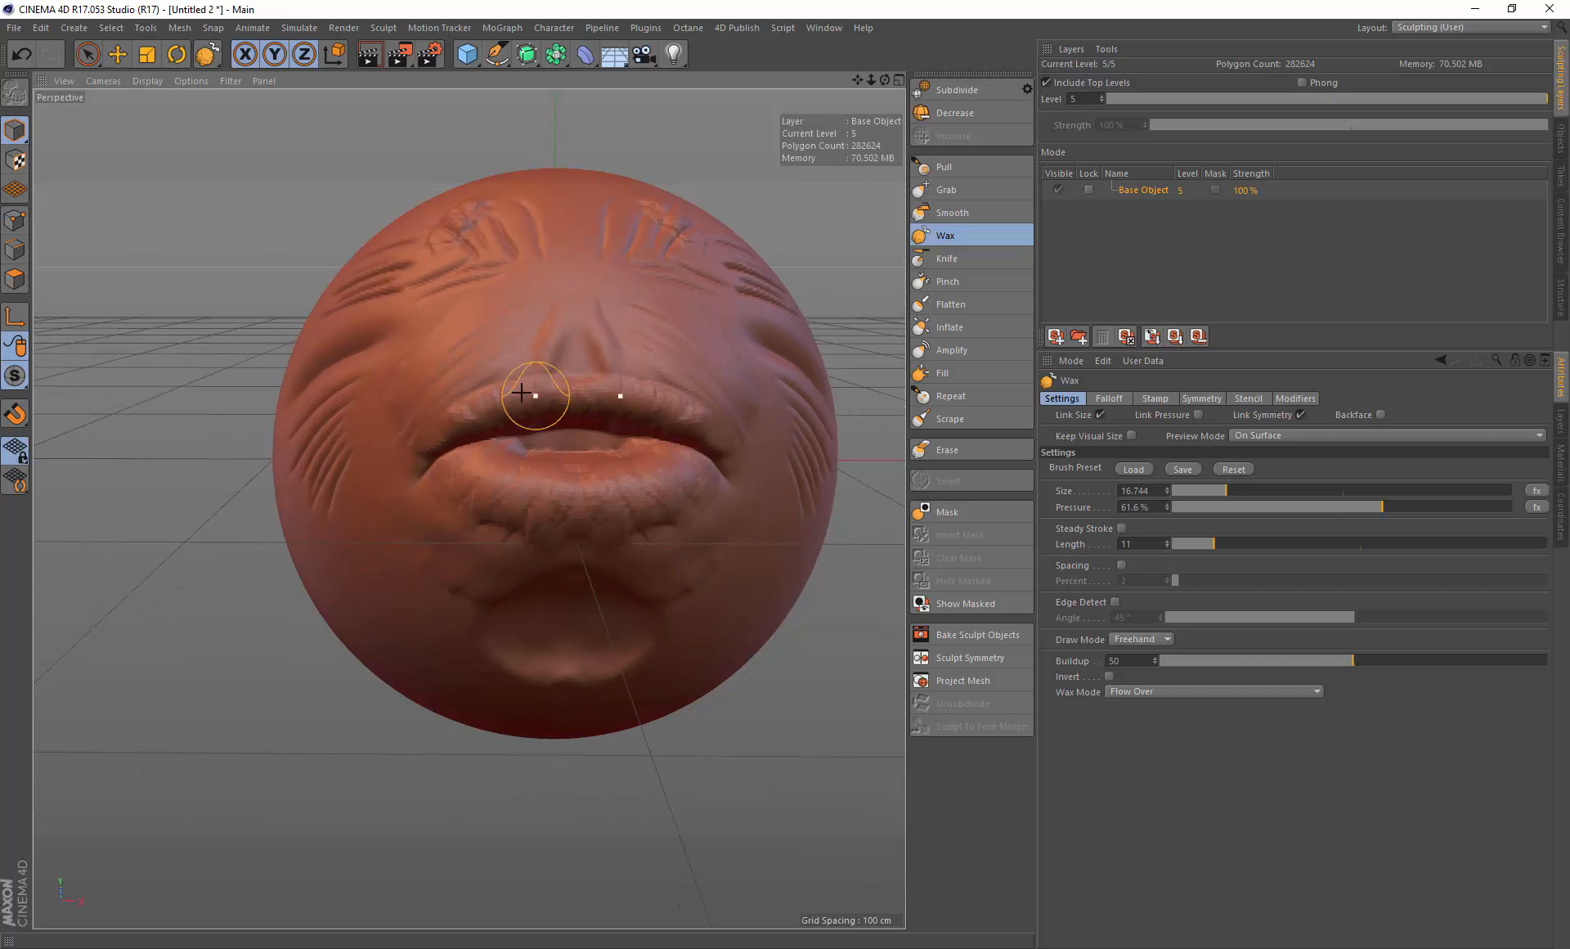
middle_click_drag(535, 401, 522, 400)
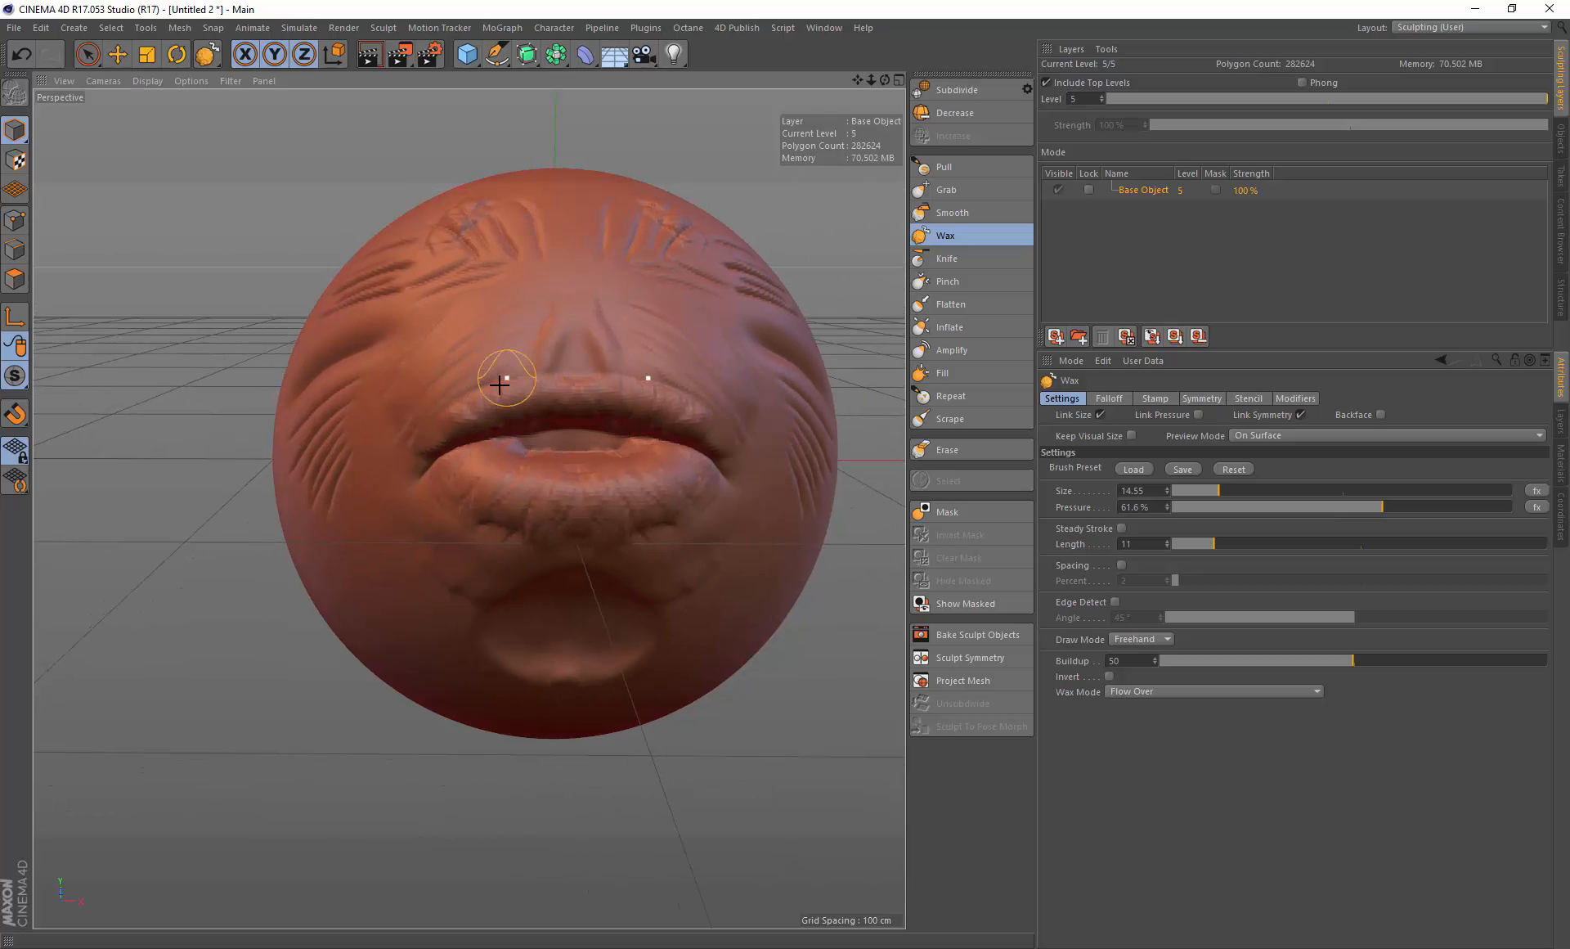
mouse_move(500, 384)
left_mouse_down()
mouse_move(624, 381)
mouse_move(732, 403)
left_mouse_up()
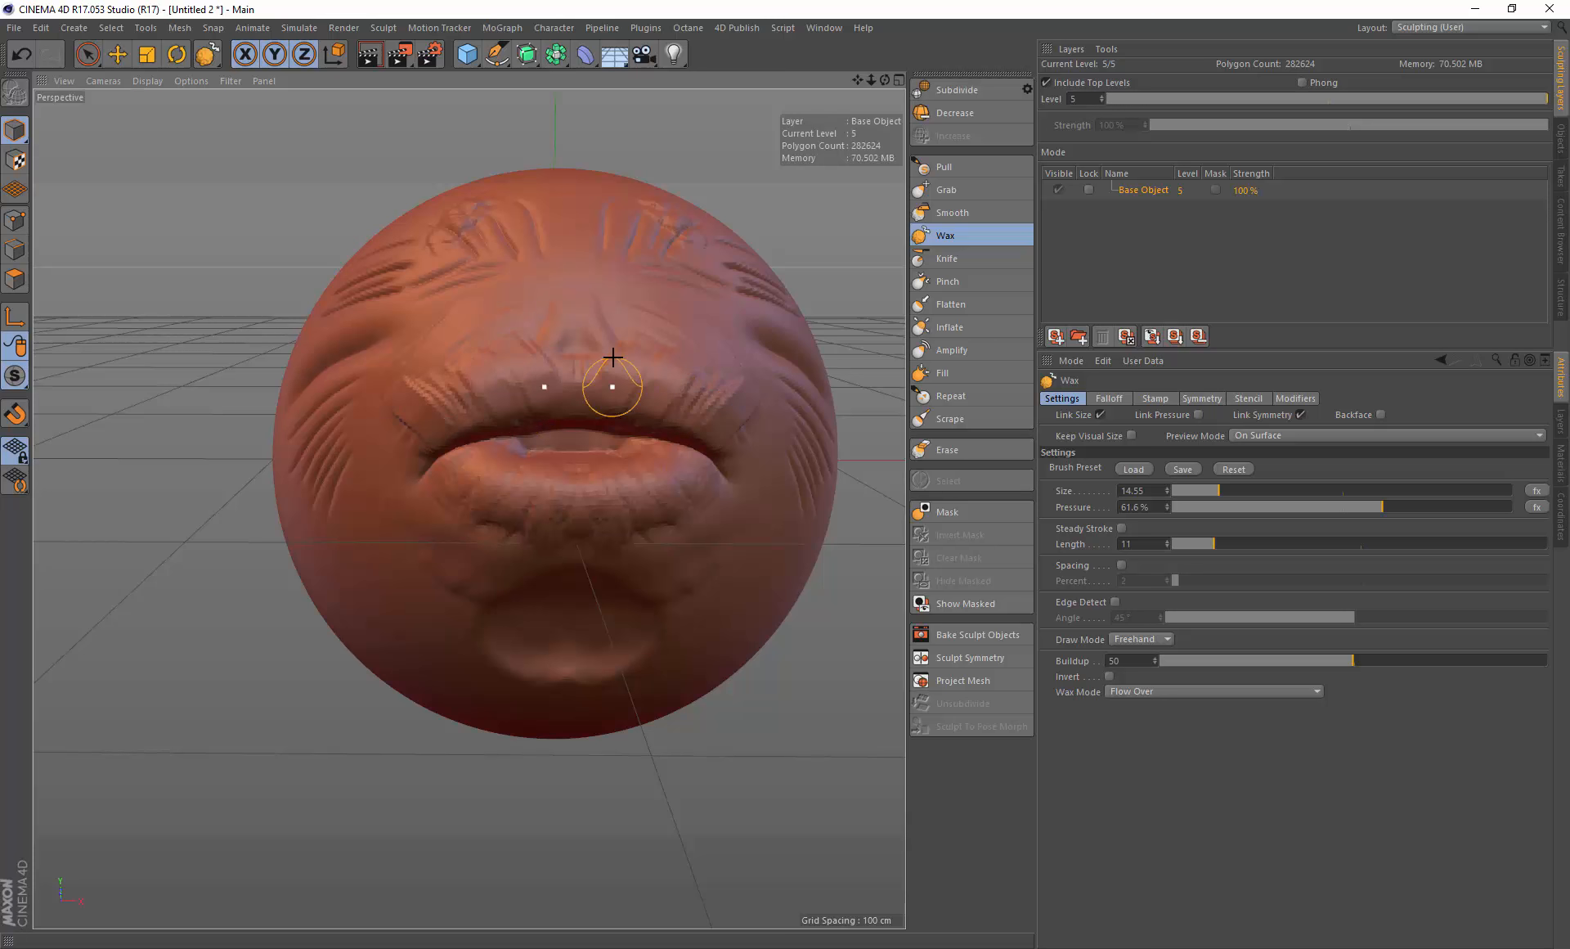
Step: Reduce the Wax brush size to about 9 and add a wax ridge above the left eye
left_click_drag(512, 426, 517, 447, "alt")
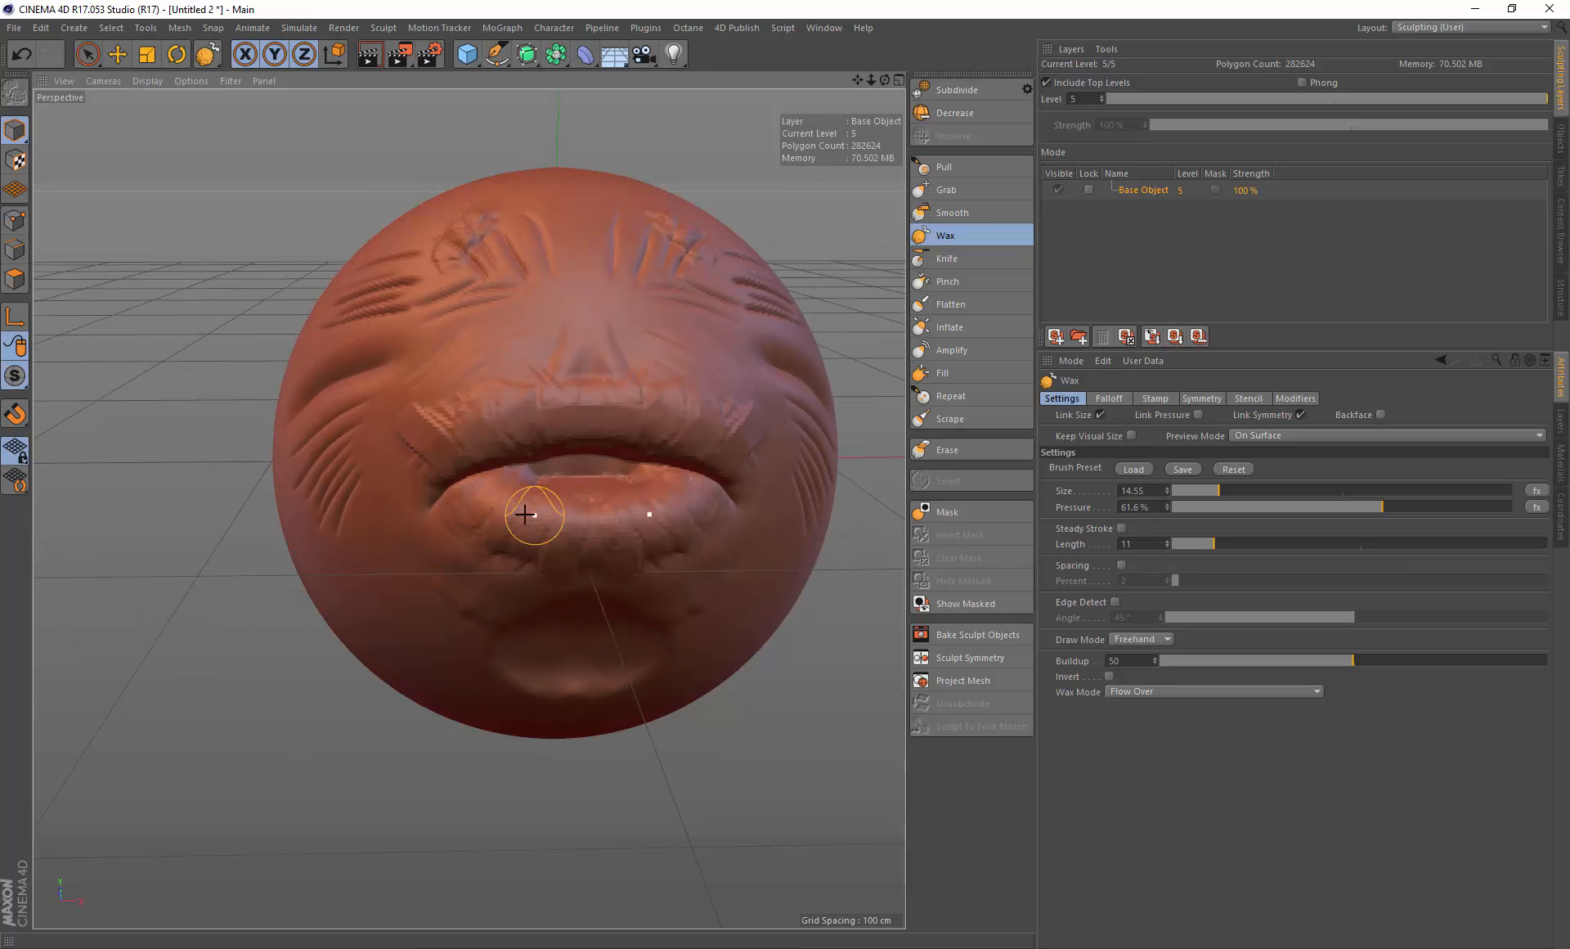
middle_click_drag(534, 495, 523, 494)
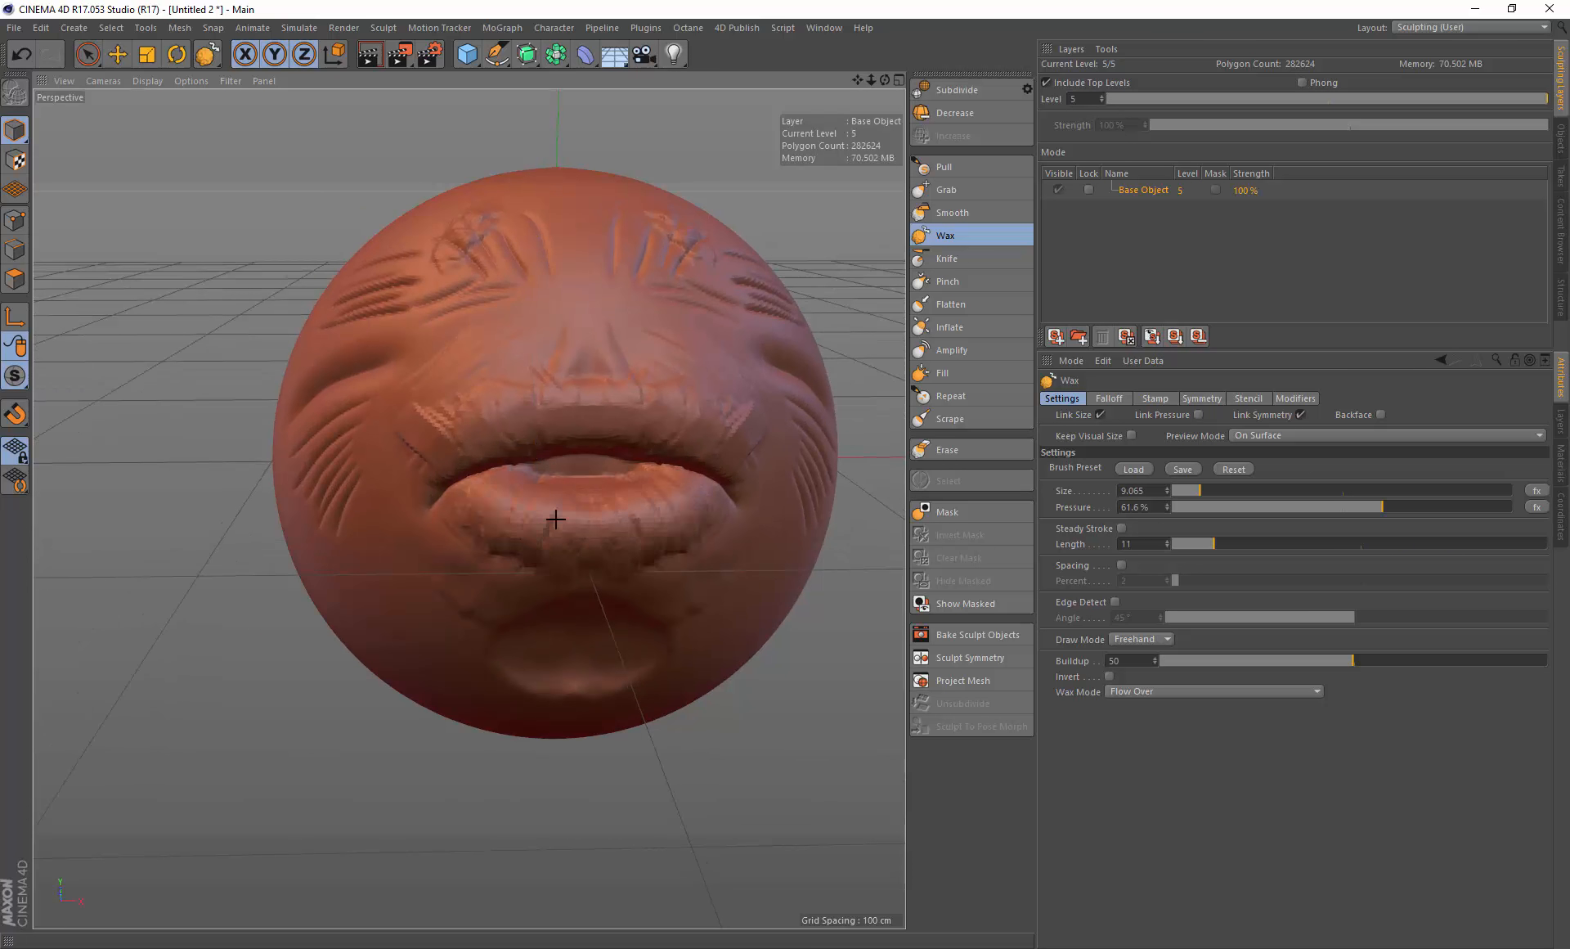
mouse_move(672, 552)
left_mouse_down("alt")
mouse_move(636, 507)
mouse_move(697, 513)
mouse_move(698, 552)
mouse_move(604, 460)
left_mouse_up("alt")
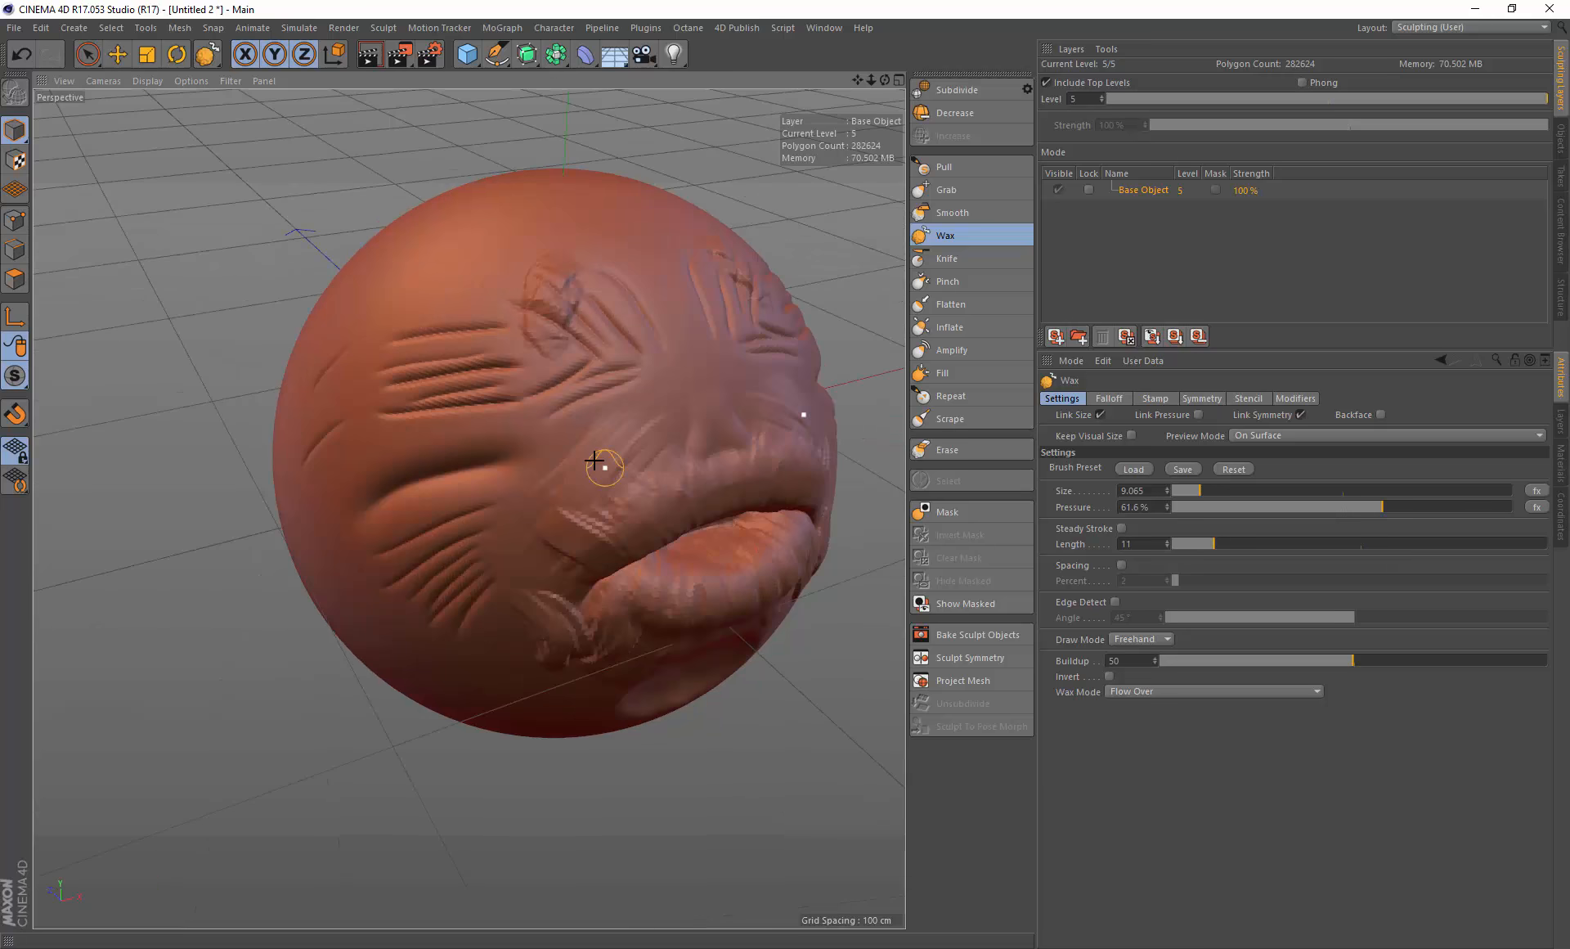
mouse_move(587, 374)
left_mouse_down()
mouse_move(532, 390)
mouse_move(599, 359)
mouse_move(578, 366)
mouse_move(659, 371)
left_mouse_up()
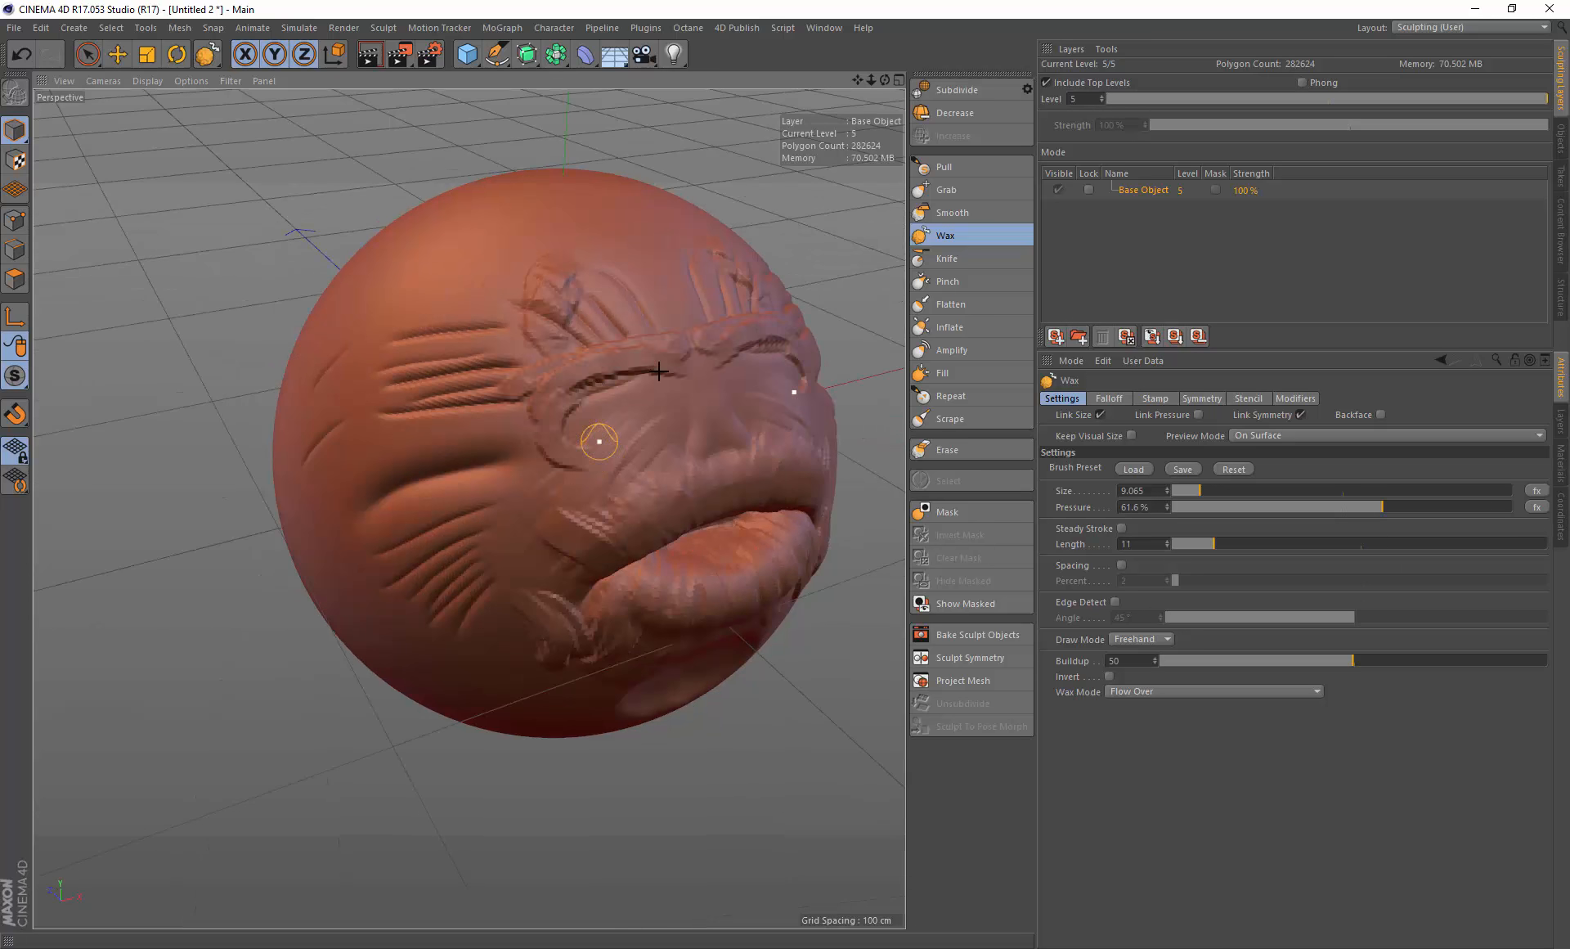
Step: Add Wax strokes around the left eye socket, then undo the last two strokes
mouse_move(634, 437)
left_mouse_down("alt")
mouse_move(538, 400)
mouse_move(572, 370)
left_mouse_up("alt")
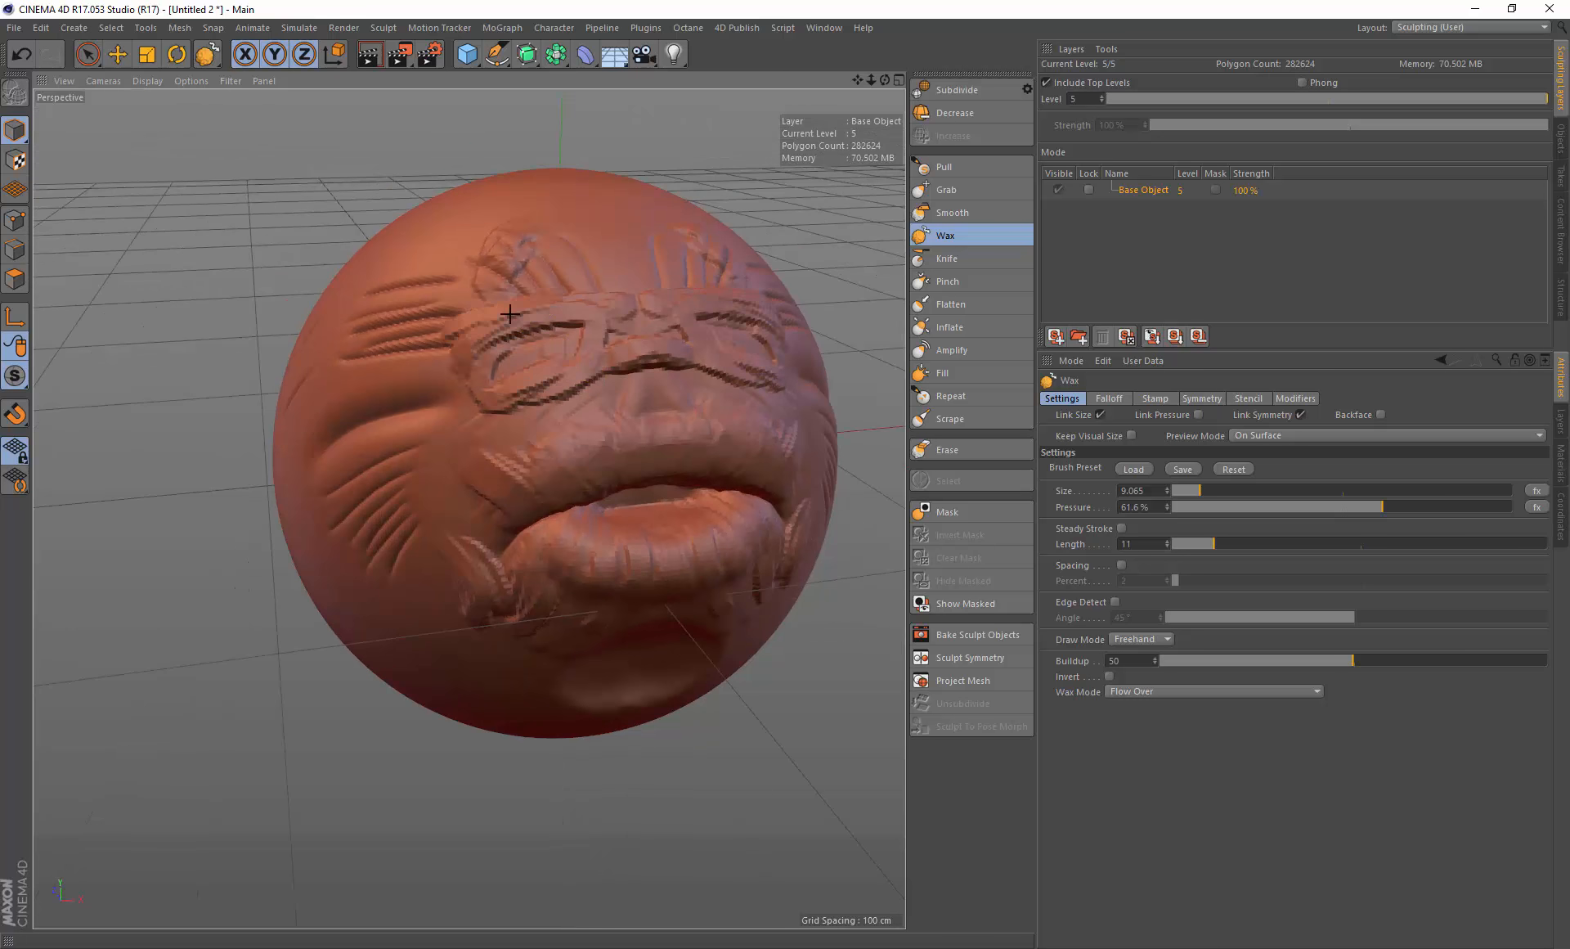
left_click_drag(466, 343, 517, 407)
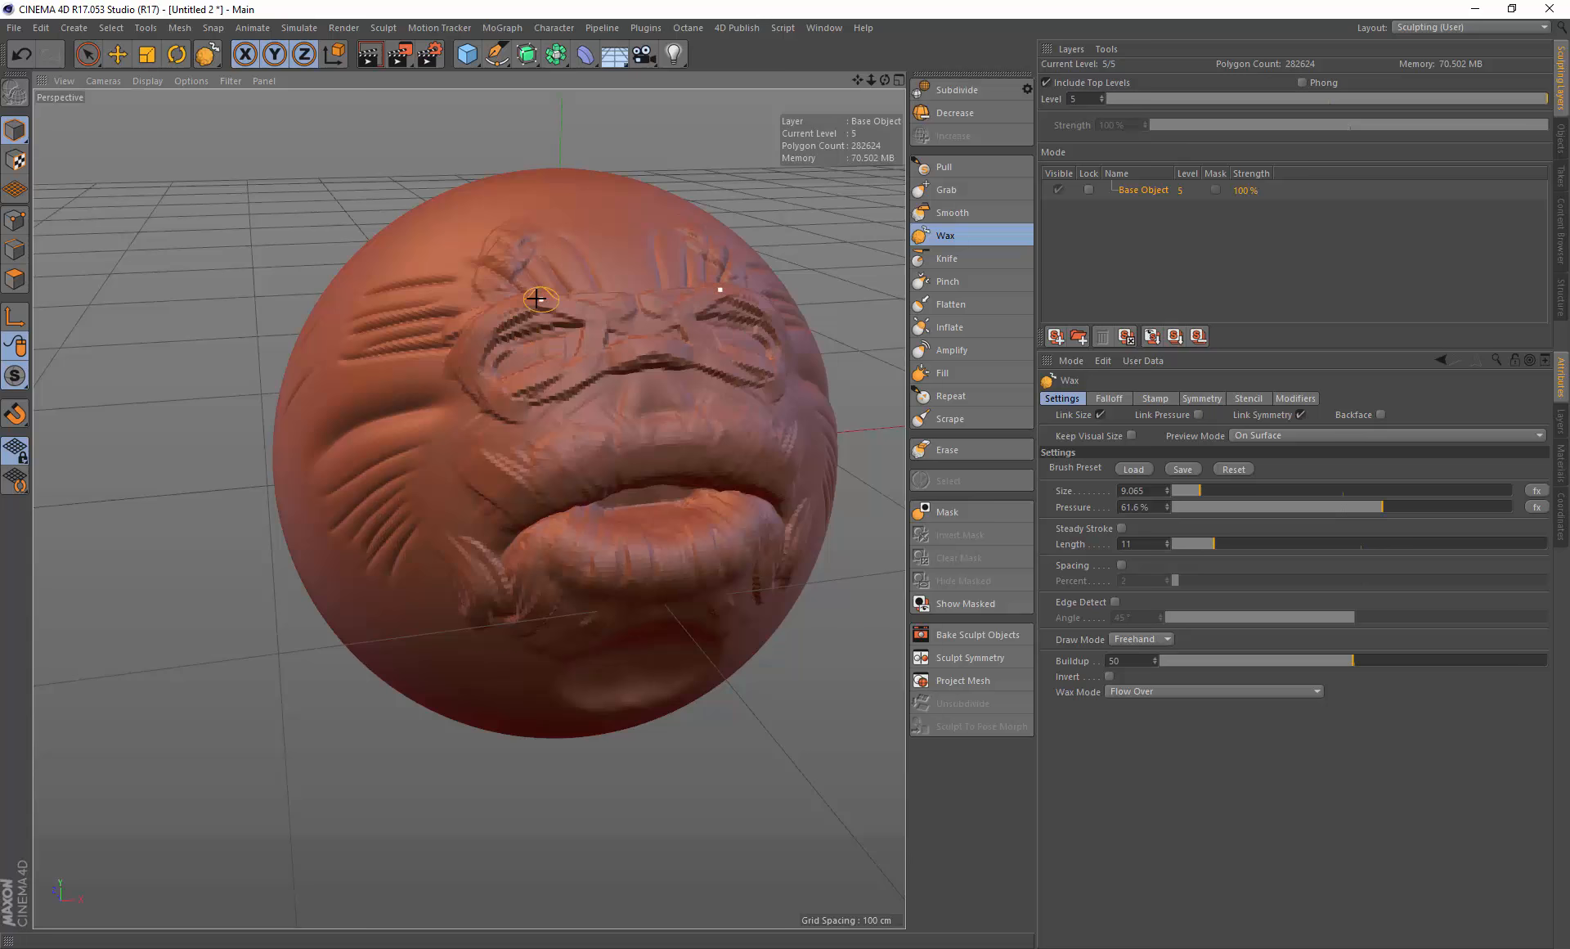
mouse_move(540, 299)
left_mouse_down()
mouse_move(580, 365)
mouse_move(617, 364)
mouse_move(551, 324)
mouse_move(499, 372)
mouse_move(572, 355)
mouse_move(526, 379)
mouse_move(531, 290)
mouse_move(562, 343)
left_mouse_up()
middle_click_drag(532, 347, 546, 347)
mouse_move(547, 347)
left_mouse_down()
mouse_move(529, 316)
mouse_move(519, 343)
left_mouse_up()
key("ctrl+z")
key("ctrl+z")
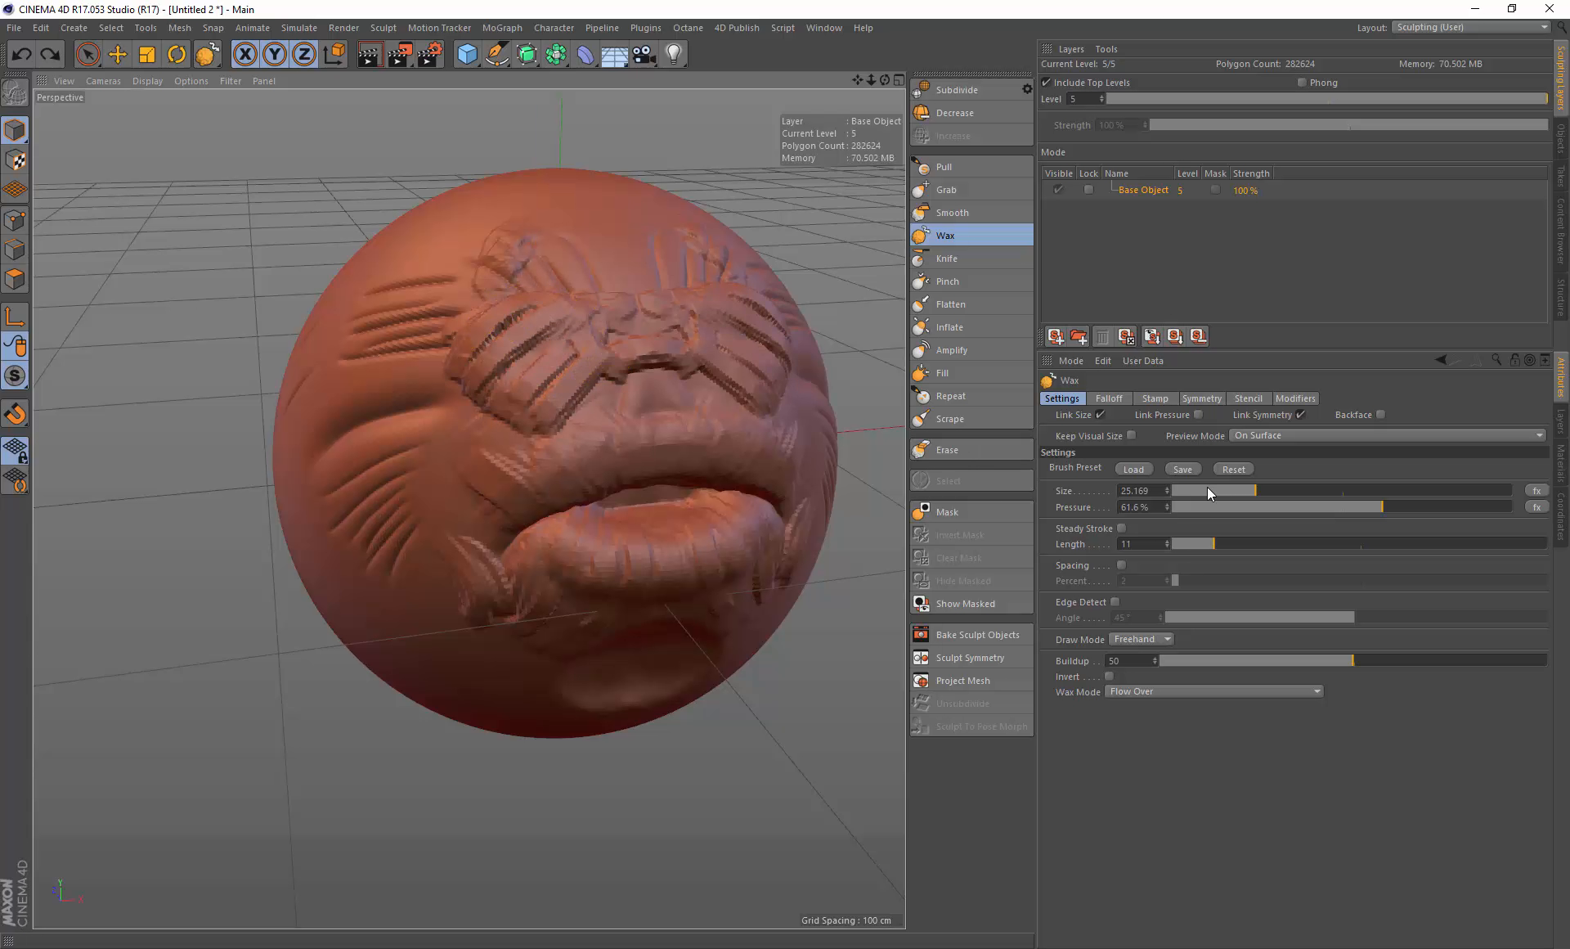
Step: Set the Wax brush pressure to 29.1% and its size to about 12.9
left_click(1272, 506)
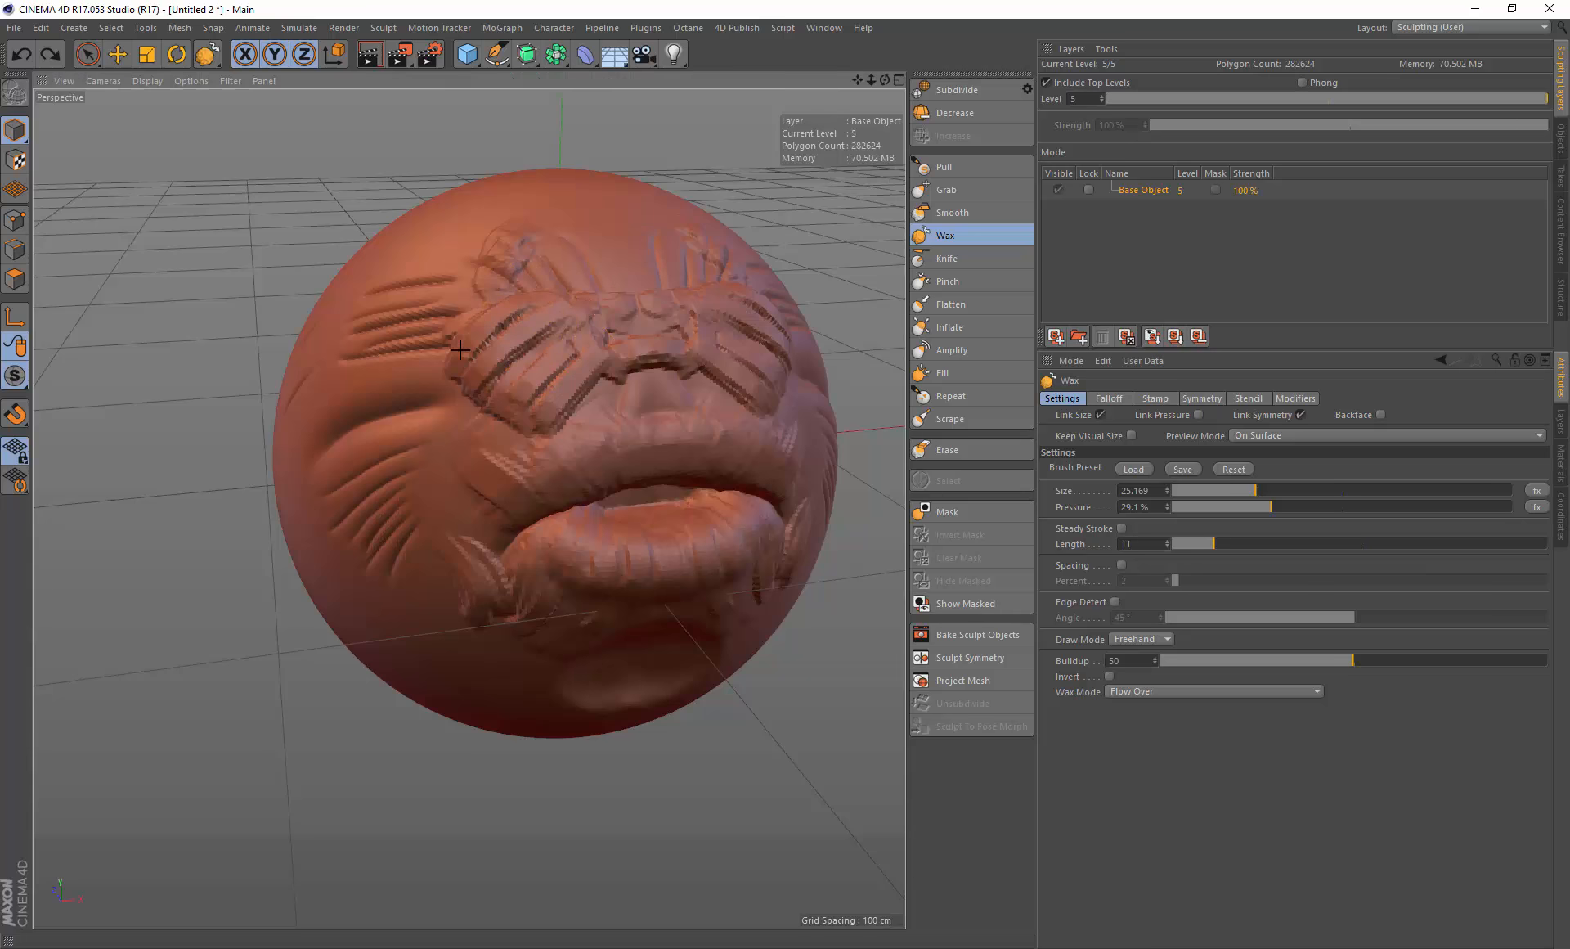
mouse_move(574, 383)
left_mouse_down()
mouse_move(561, 350)
mouse_move(503, 372)
left_mouse_up()
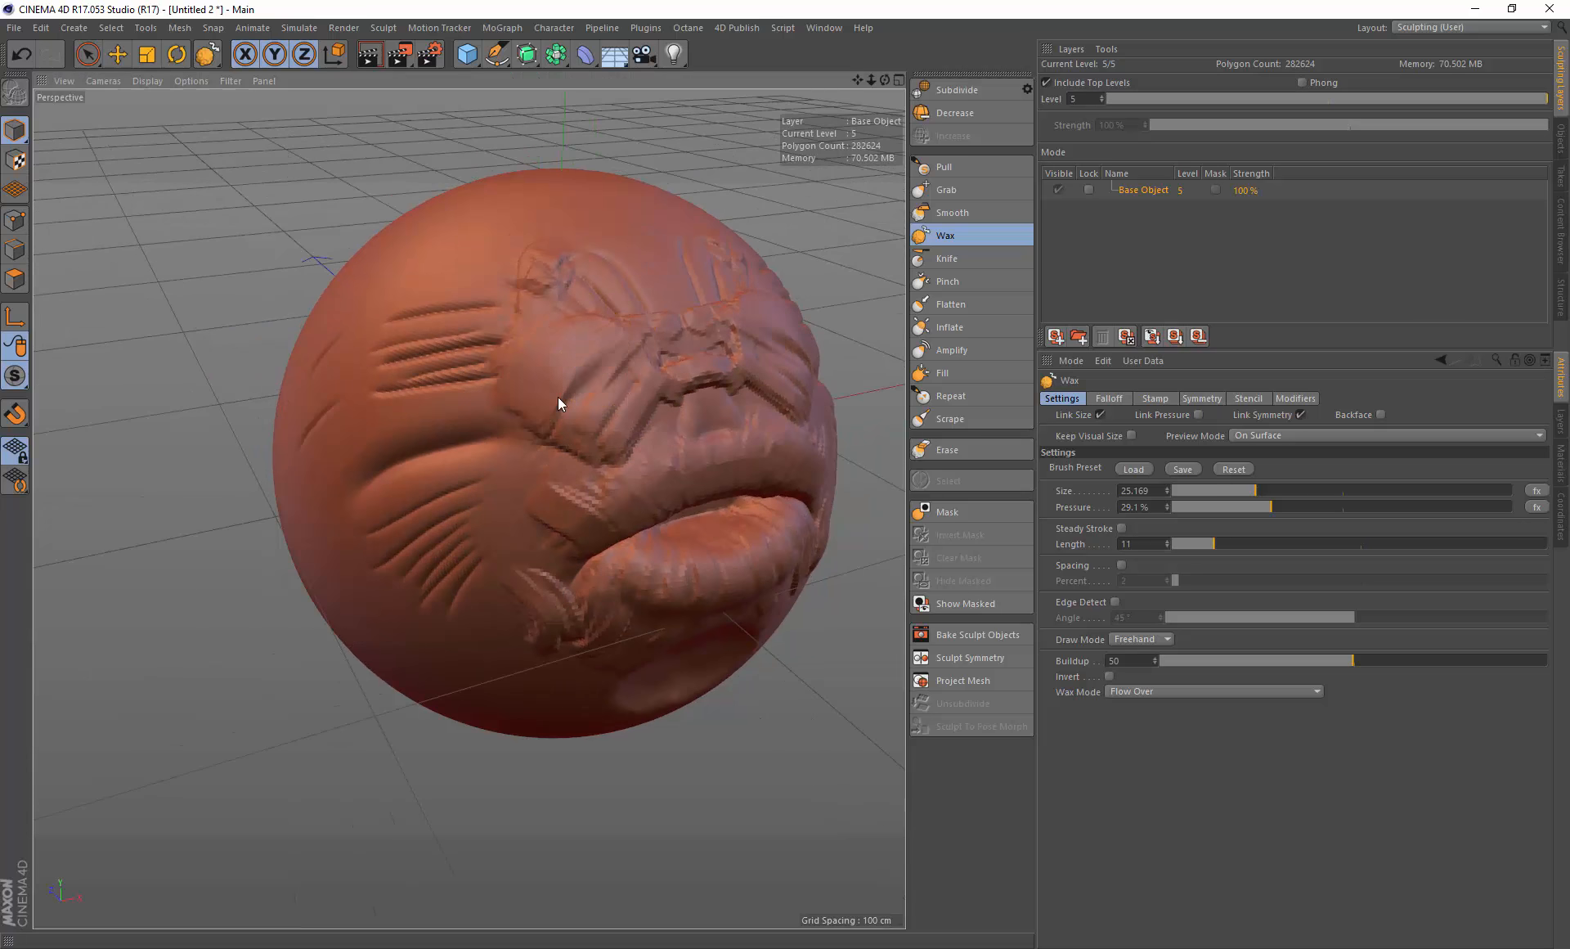
mouse_move(650, 379)
middle_mouse_down()
mouse_move(601, 391)
mouse_move(631, 390)
middle_mouse_up()
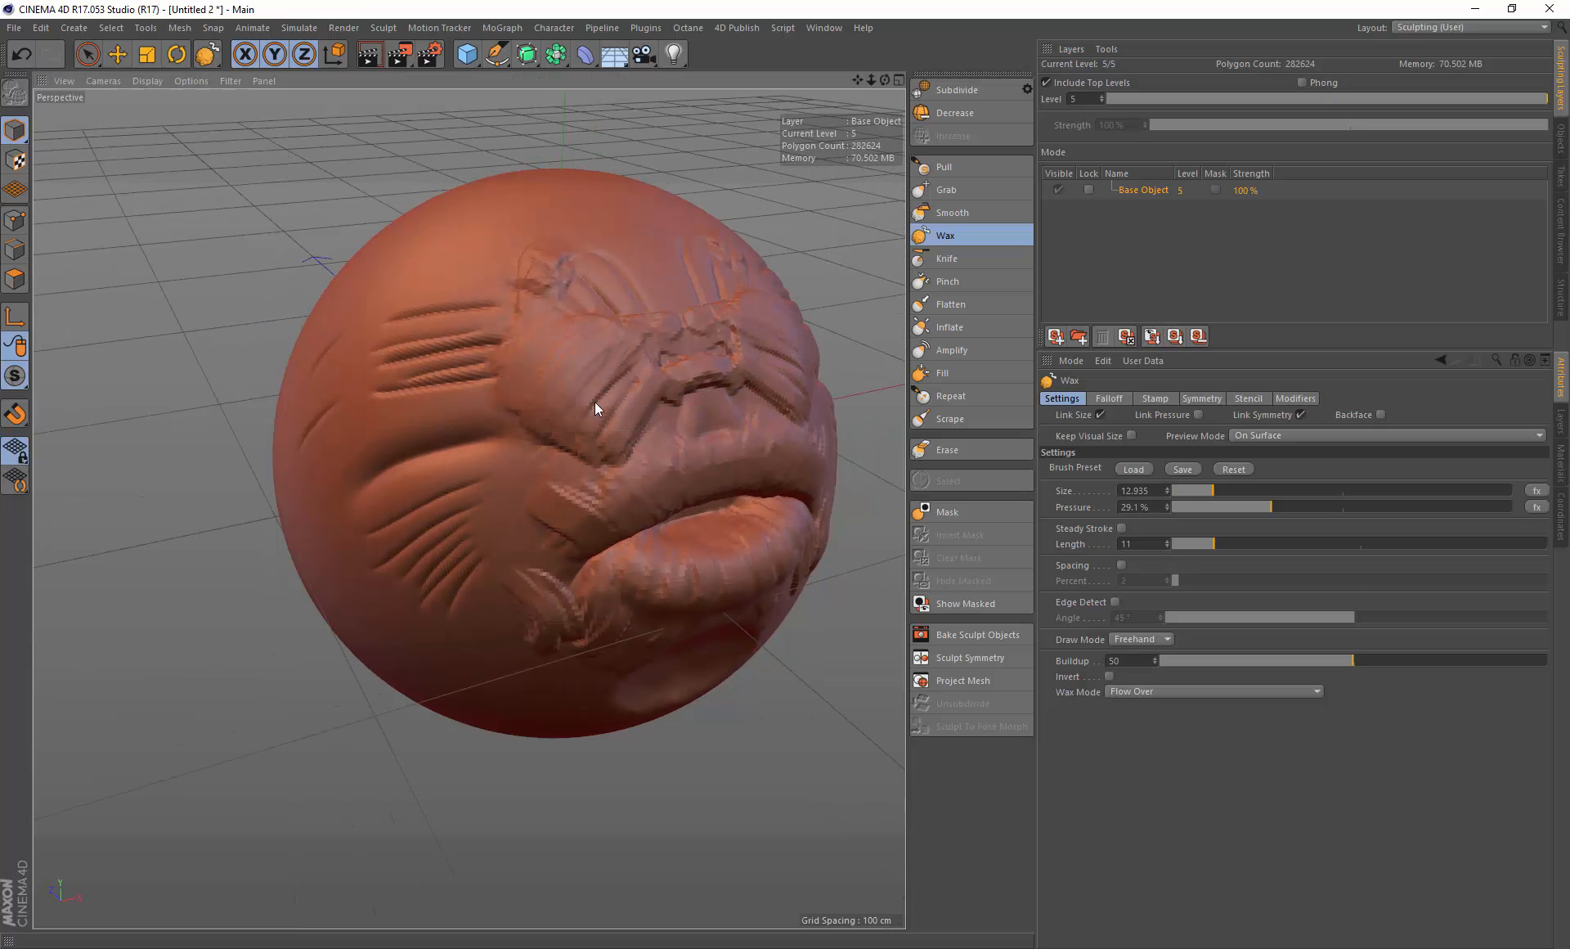
left_click_drag(590, 415, 687, 405, "alt")
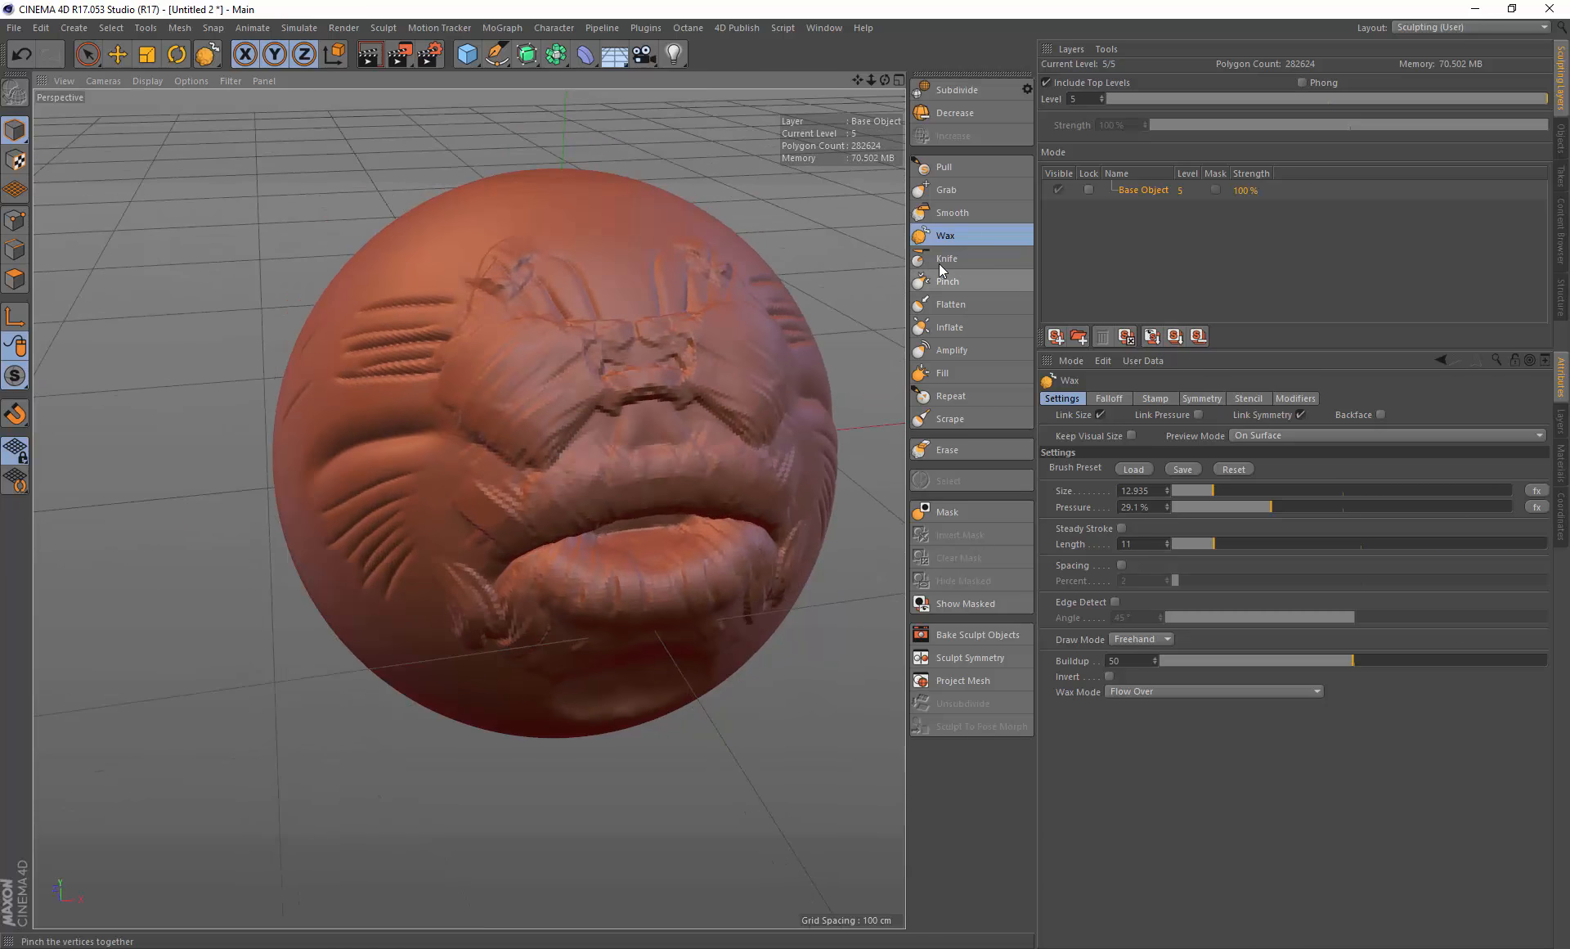
Step: Switch to the Grab brush, drag across the left cheek, and inspect its Direction options, keeping Mouse
left_click(946, 189)
middle_click_drag(350, 428, 296, 459)
mouse_move(308, 459)
left_mouse_down("alt")
mouse_move(321, 445)
mouse_move(183, 466)
mouse_move(347, 459)
mouse_move(386, 416)
mouse_move(216, 352)
mouse_move(182, 543)
mouse_move(225, 184)
mouse_move(368, 539)
mouse_move(291, 354)
mouse_move(280, 524)
mouse_move(147, 406)
mouse_move(422, 430)
mouse_move(238, 455)
mouse_move(384, 446)
left_mouse_up("alt")
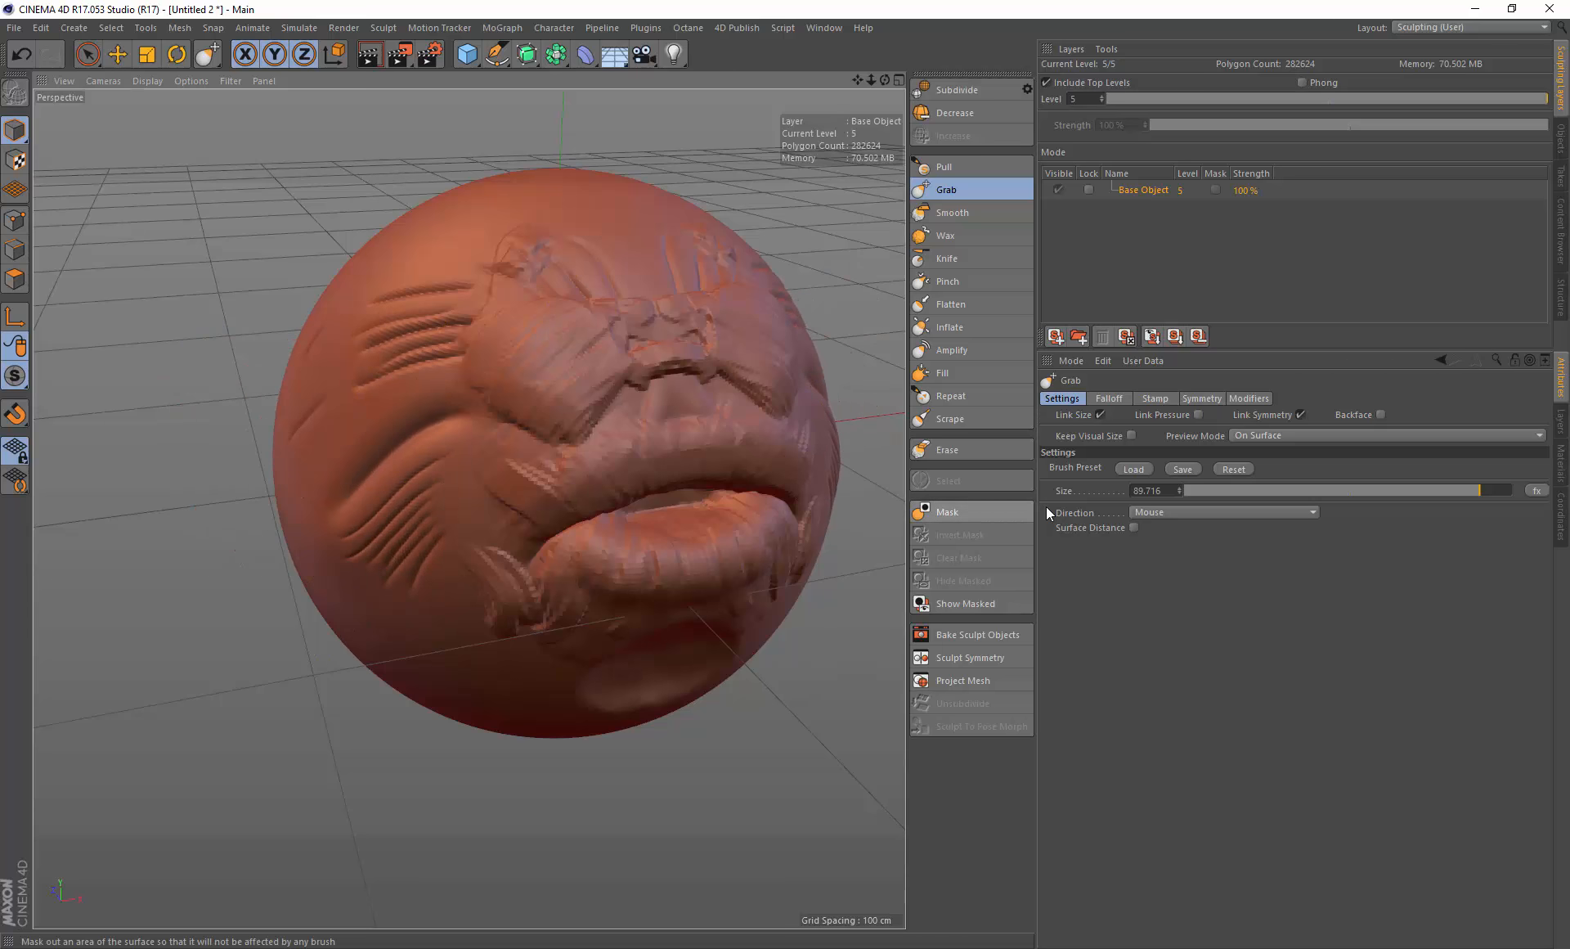
left_click(1185, 510)
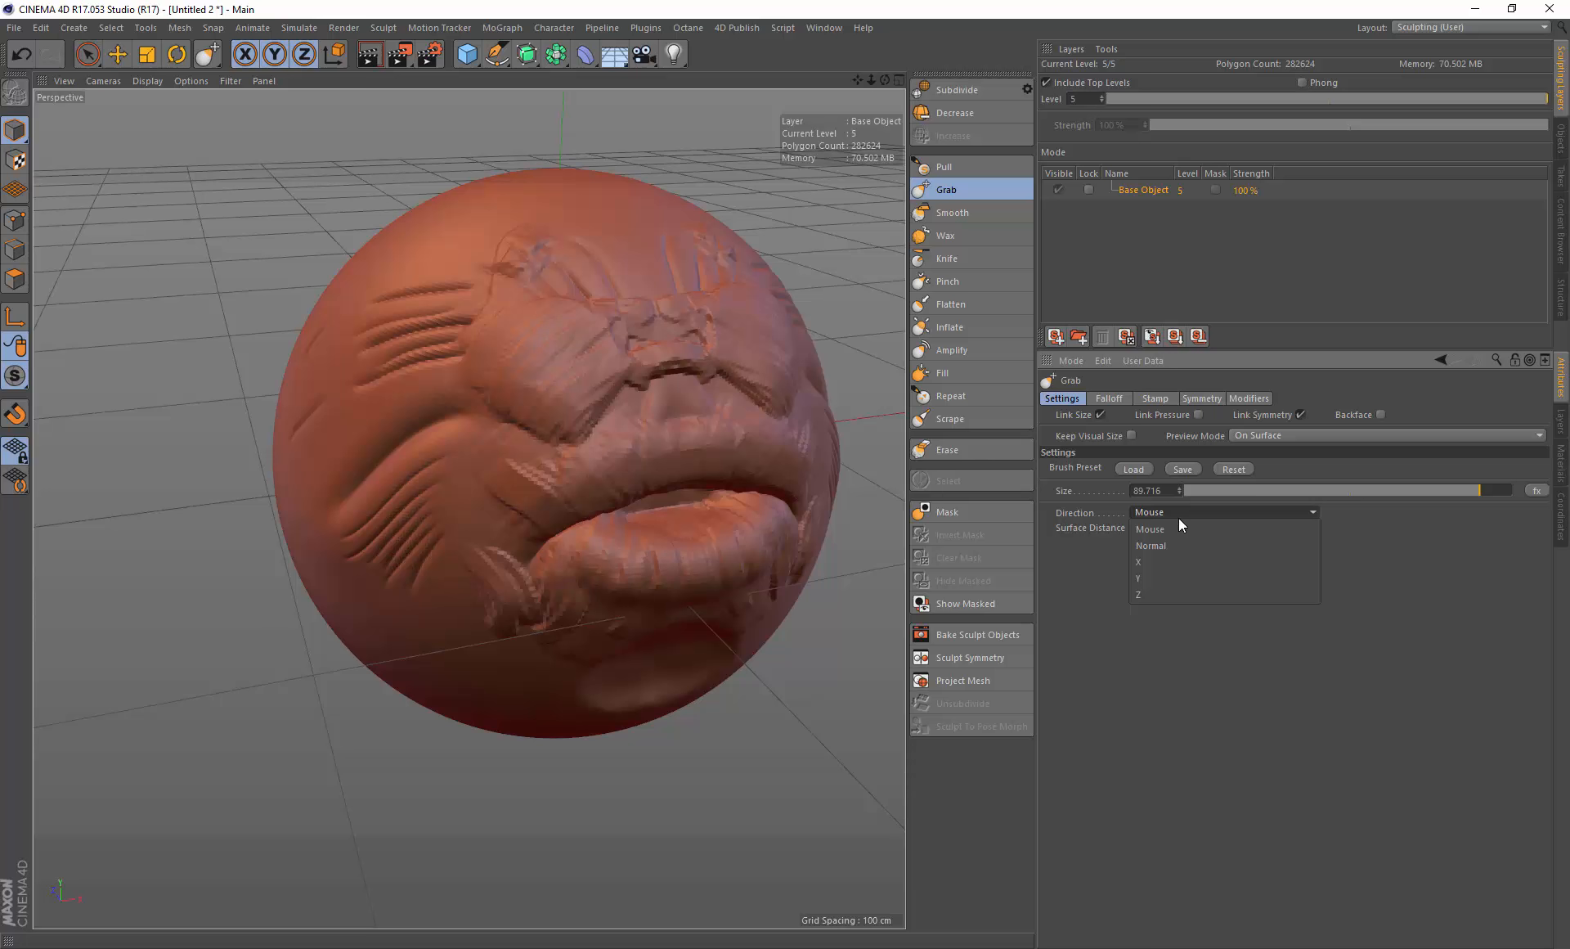
left_click(1081, 551)
mouse_move(344, 437)
left_mouse_down()
mouse_move(225, 400)
mouse_move(276, 326)
mouse_move(253, 189)
mouse_move(323, 427)
mouse_move(295, 442)
left_mouse_up()
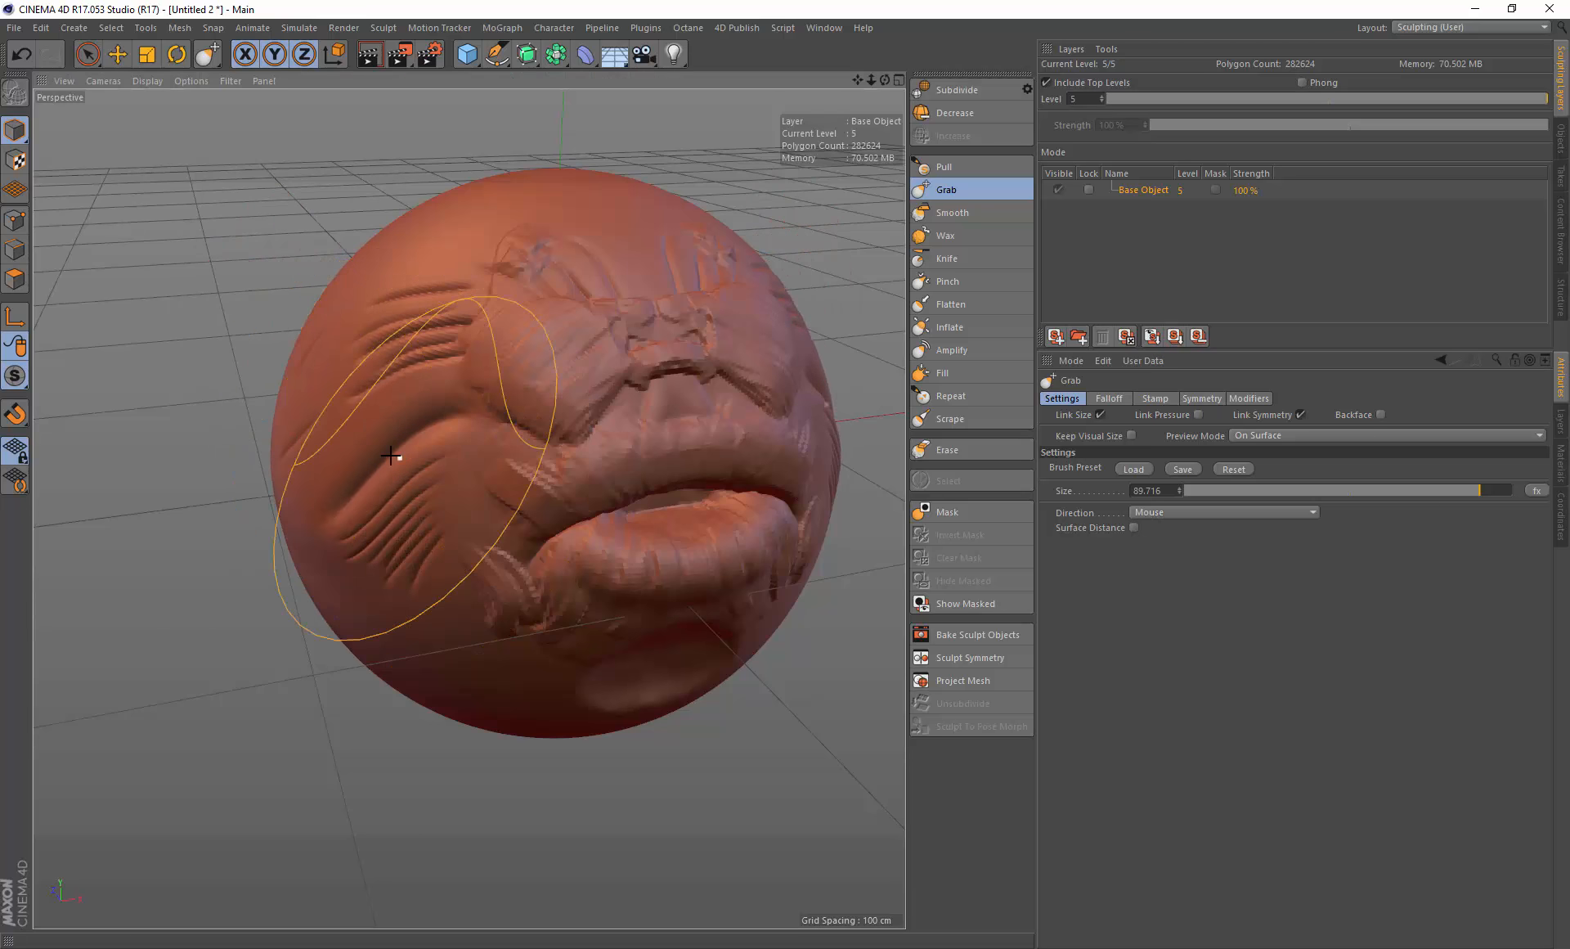
key("ctrl+z")
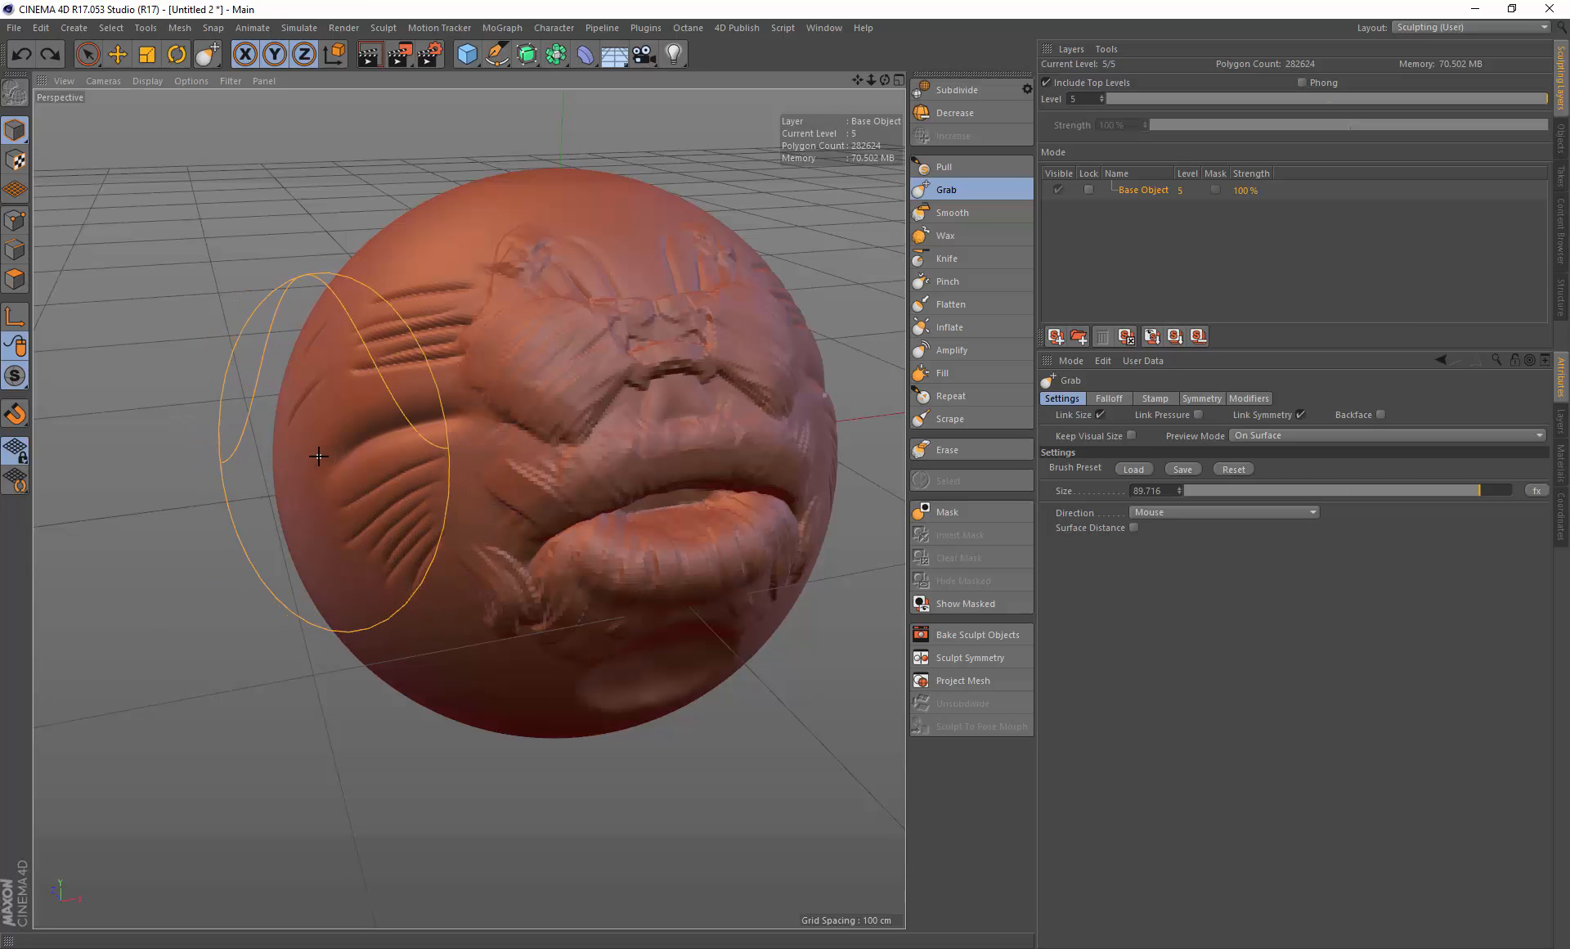
mouse_move(320, 450)
left_mouse_down()
mouse_move(224, 465)
mouse_move(385, 434)
mouse_move(339, 445)
mouse_move(424, 540)
mouse_move(455, 459)
mouse_move(193, 486)
mouse_move(175, 441)
mouse_move(381, 462)
left_mouse_up()
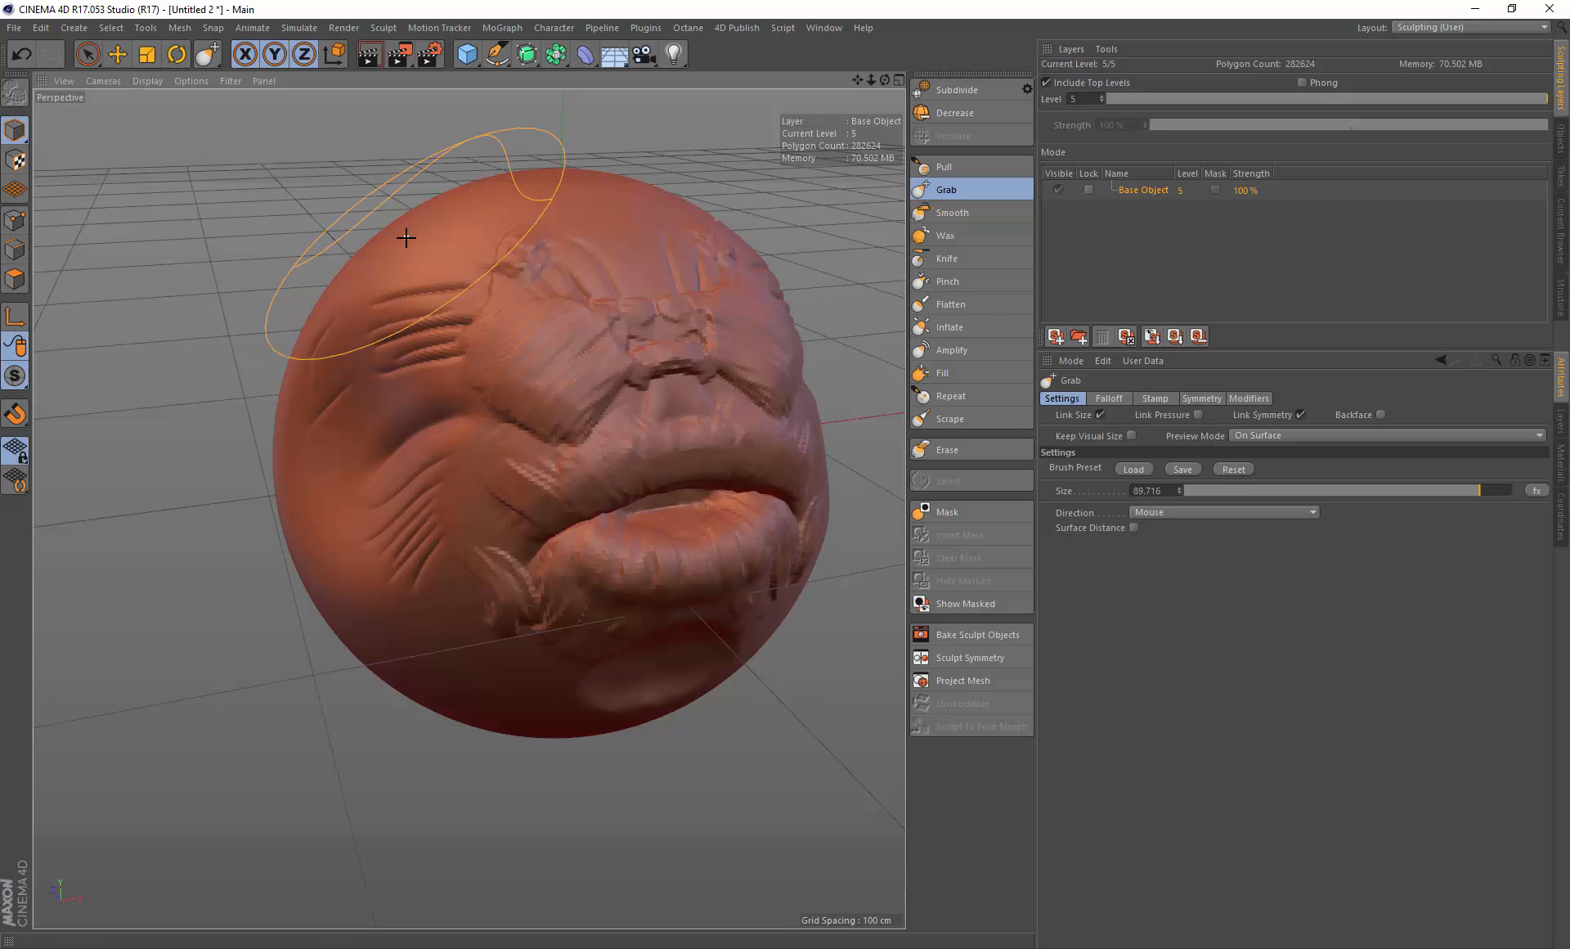
mouse_move(428, 246)
left_mouse_down()
mouse_move(231, 193)
mouse_move(409, 279)
left_mouse_up()
key("ctrl+z")
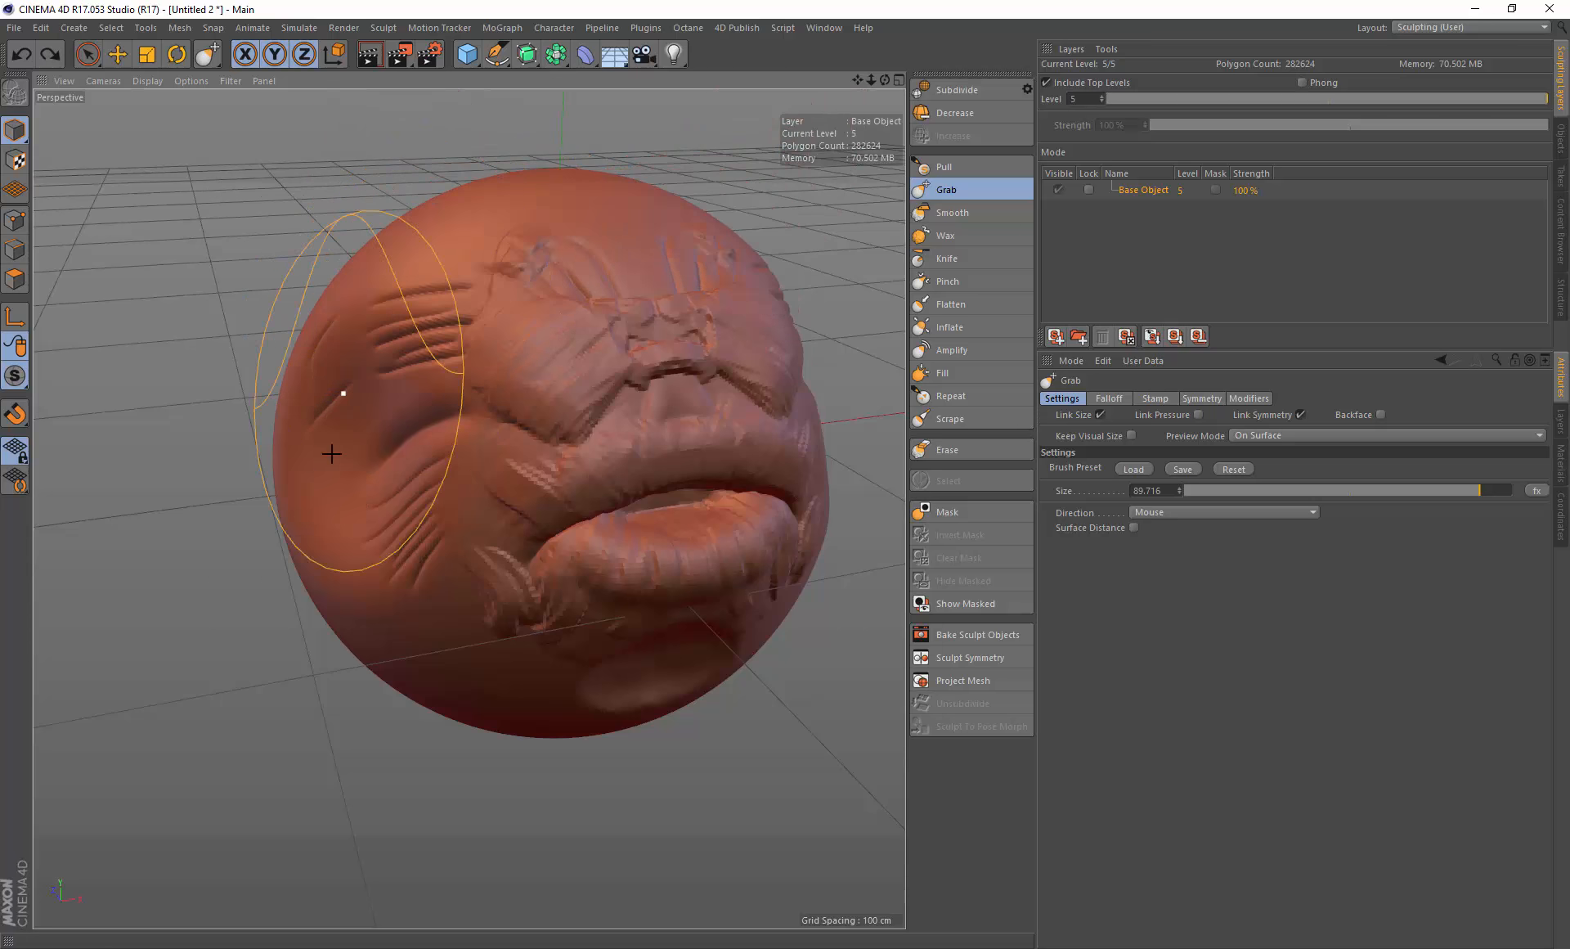
key("ctrl+z")
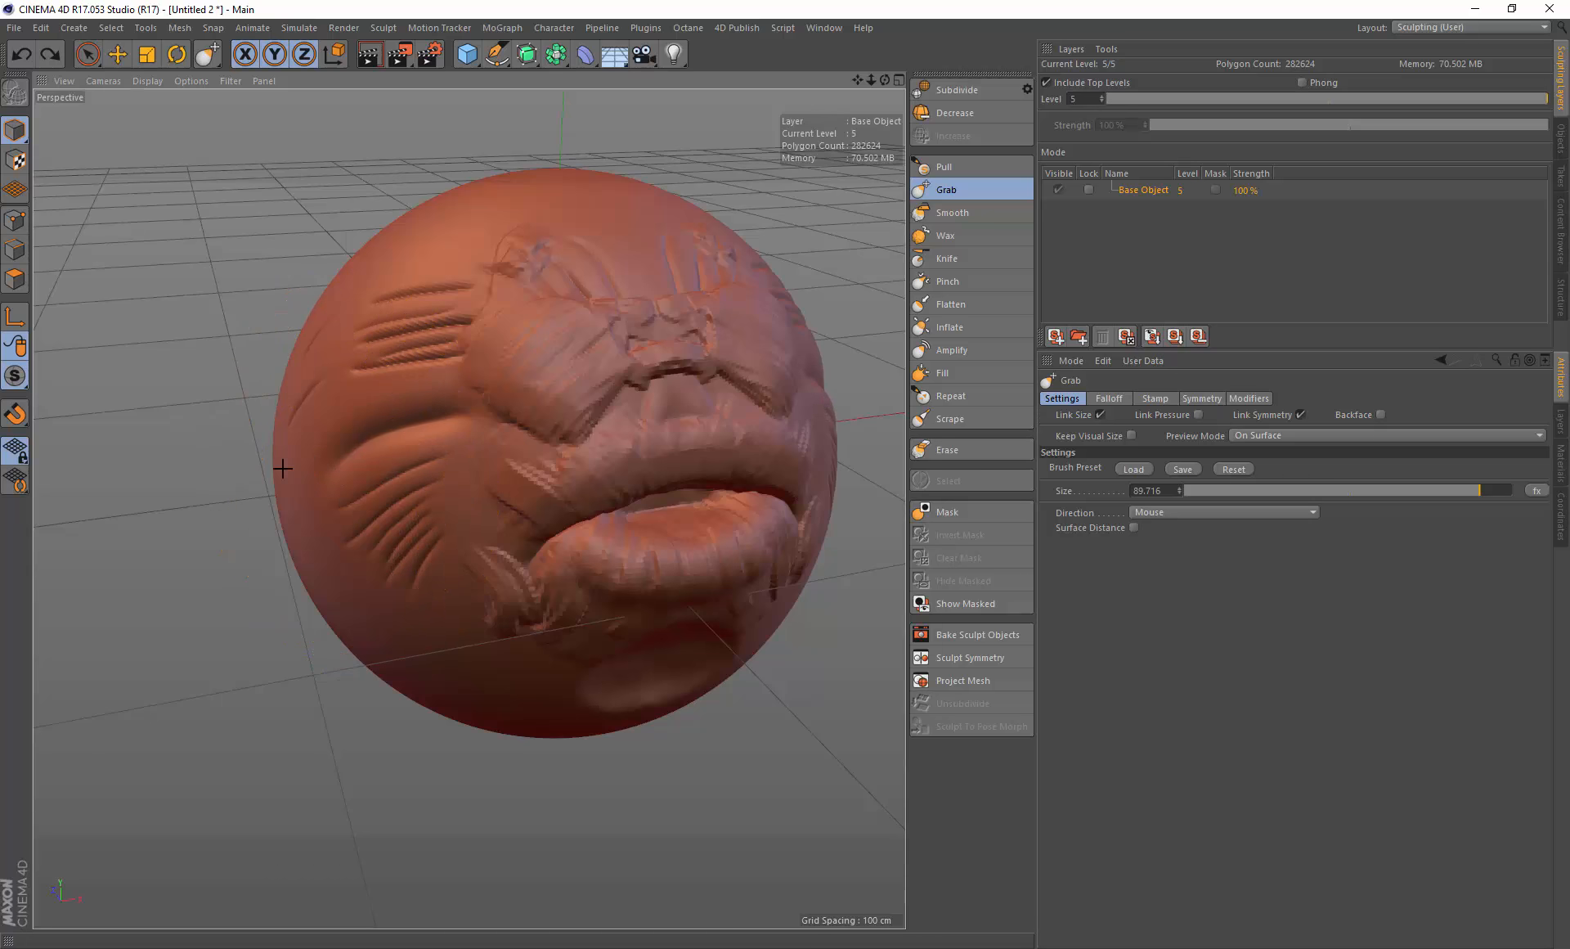
Step: Pull the left side of the head far outward with the Grab brush at size about 99
left_click_drag(281, 455, 103, 474)
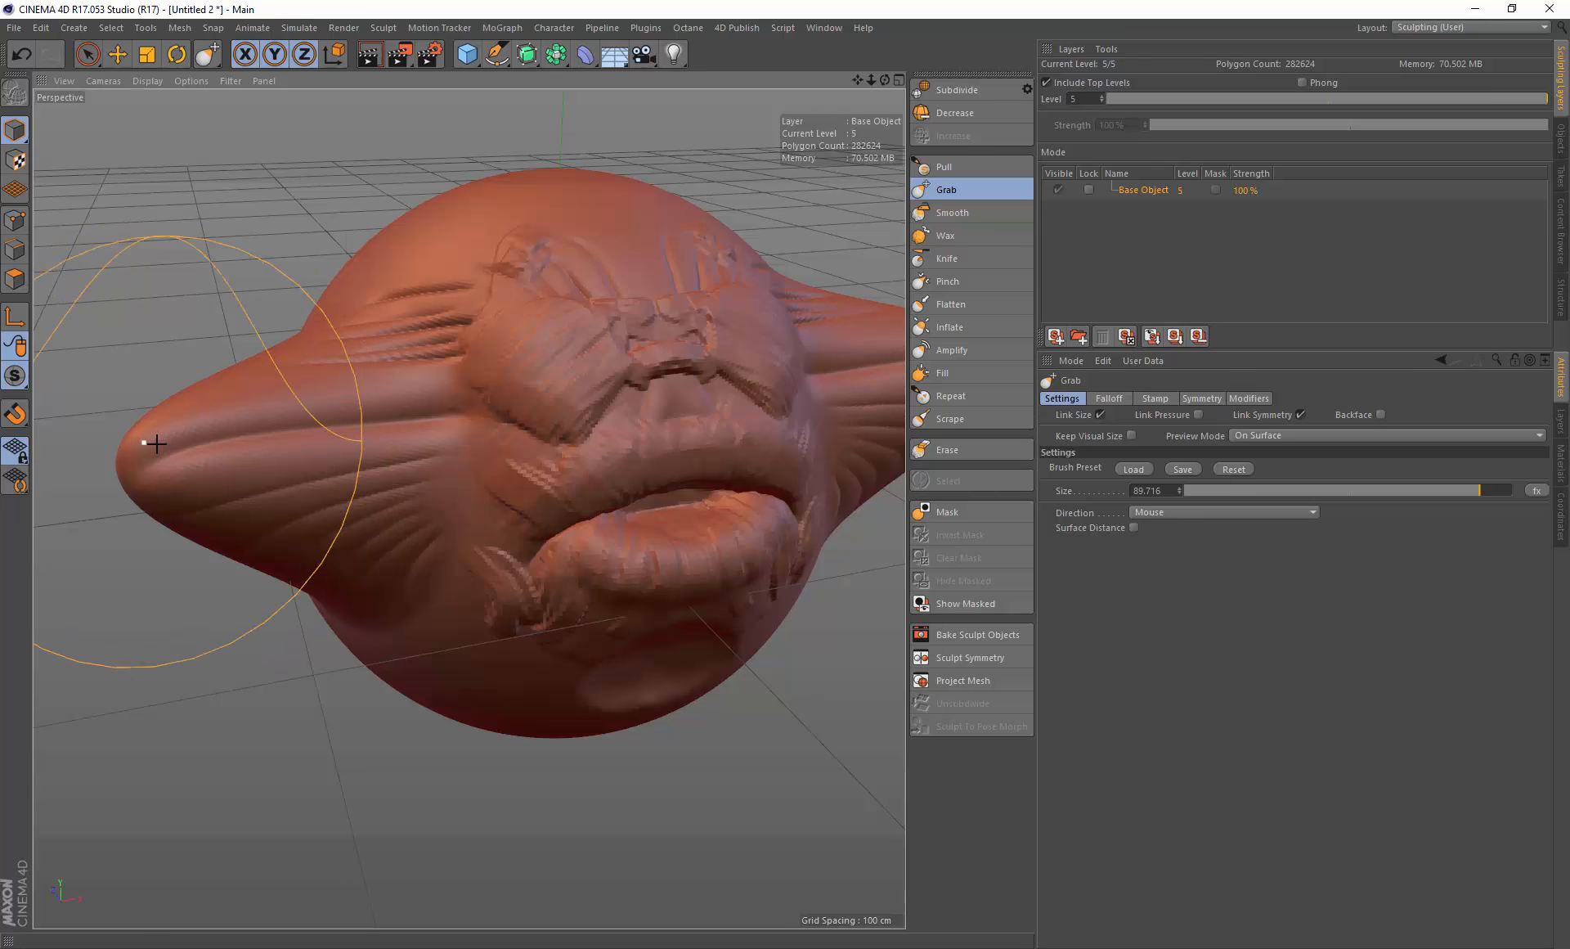
middle_click_drag(220, 446, 246, 443)
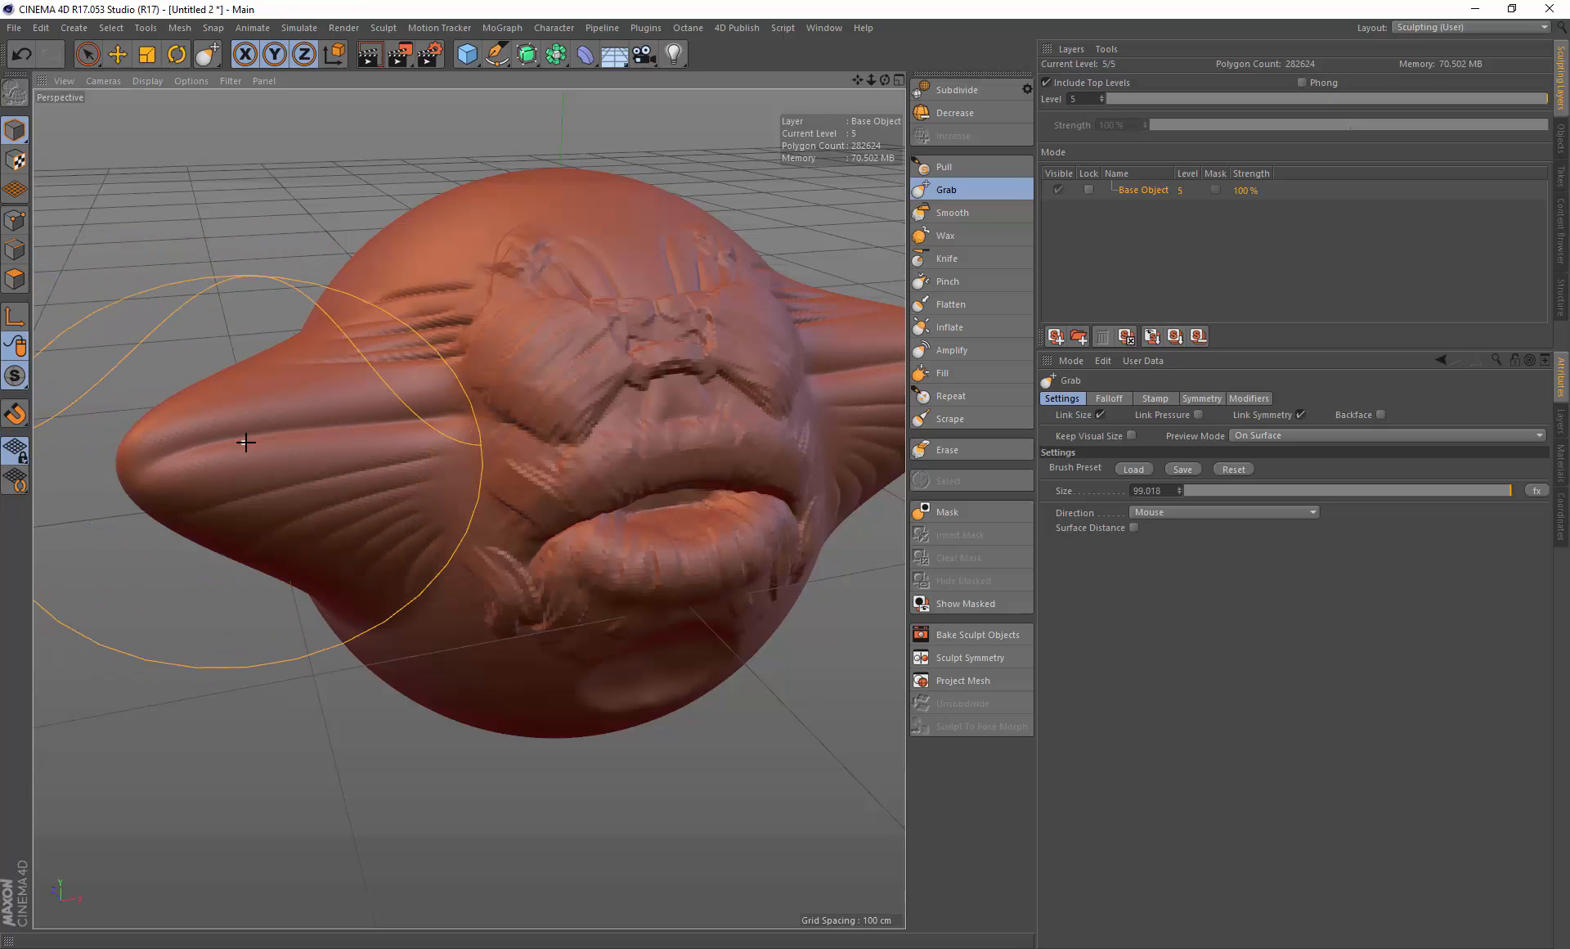
key("ctrl+z")
left_click_drag(305, 438, 107, 456)
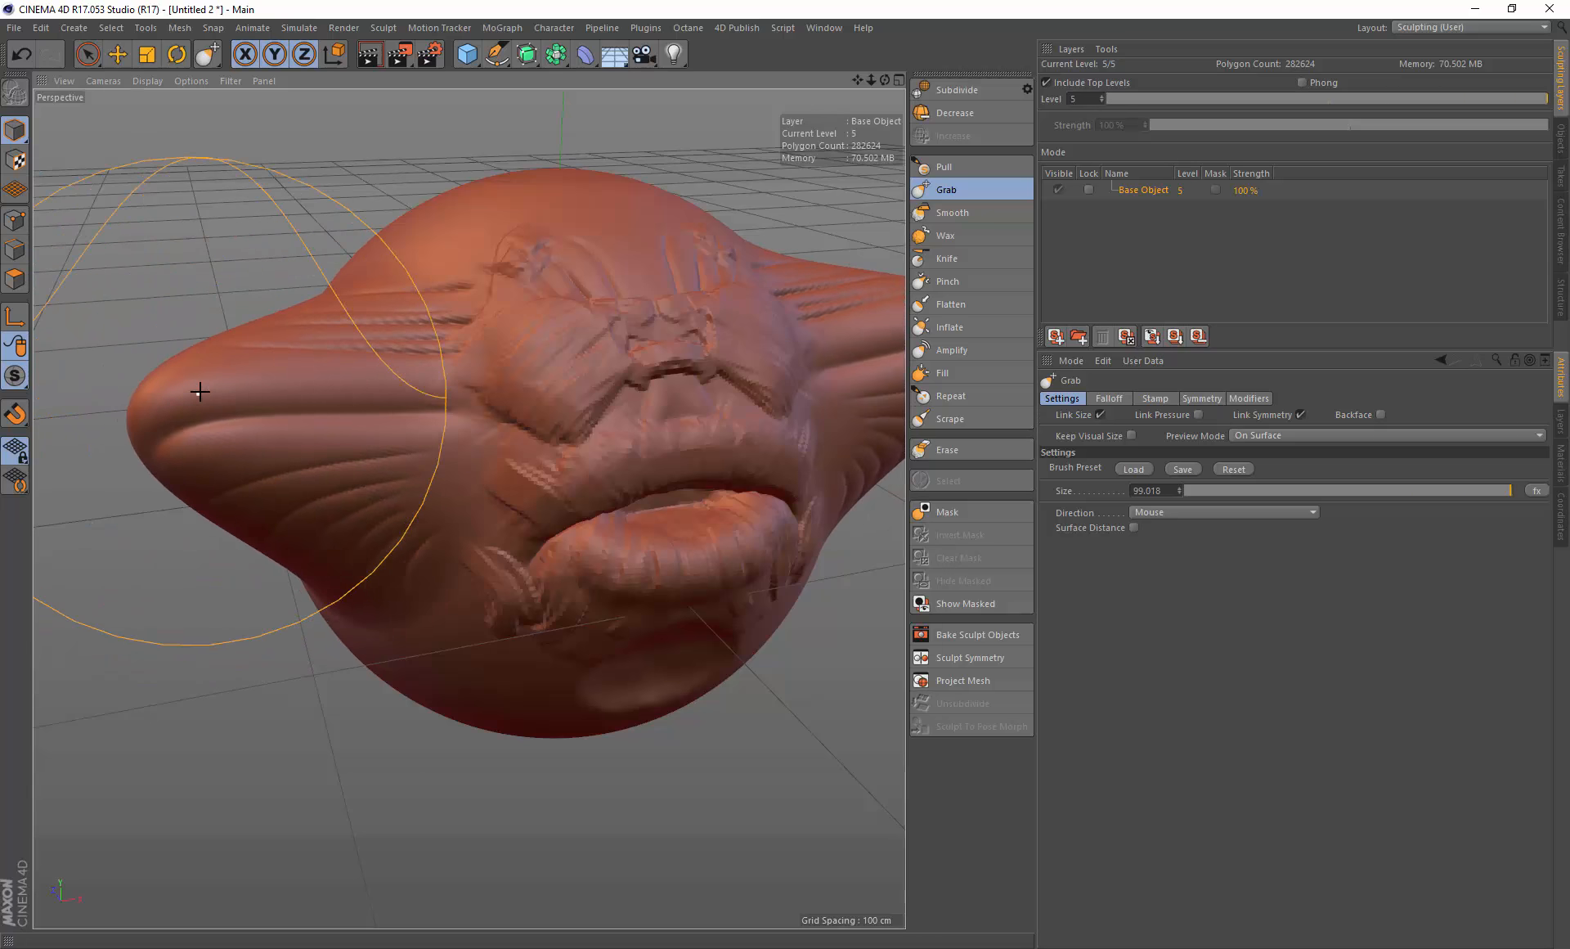
left_click_drag(191, 385, 200, 372)
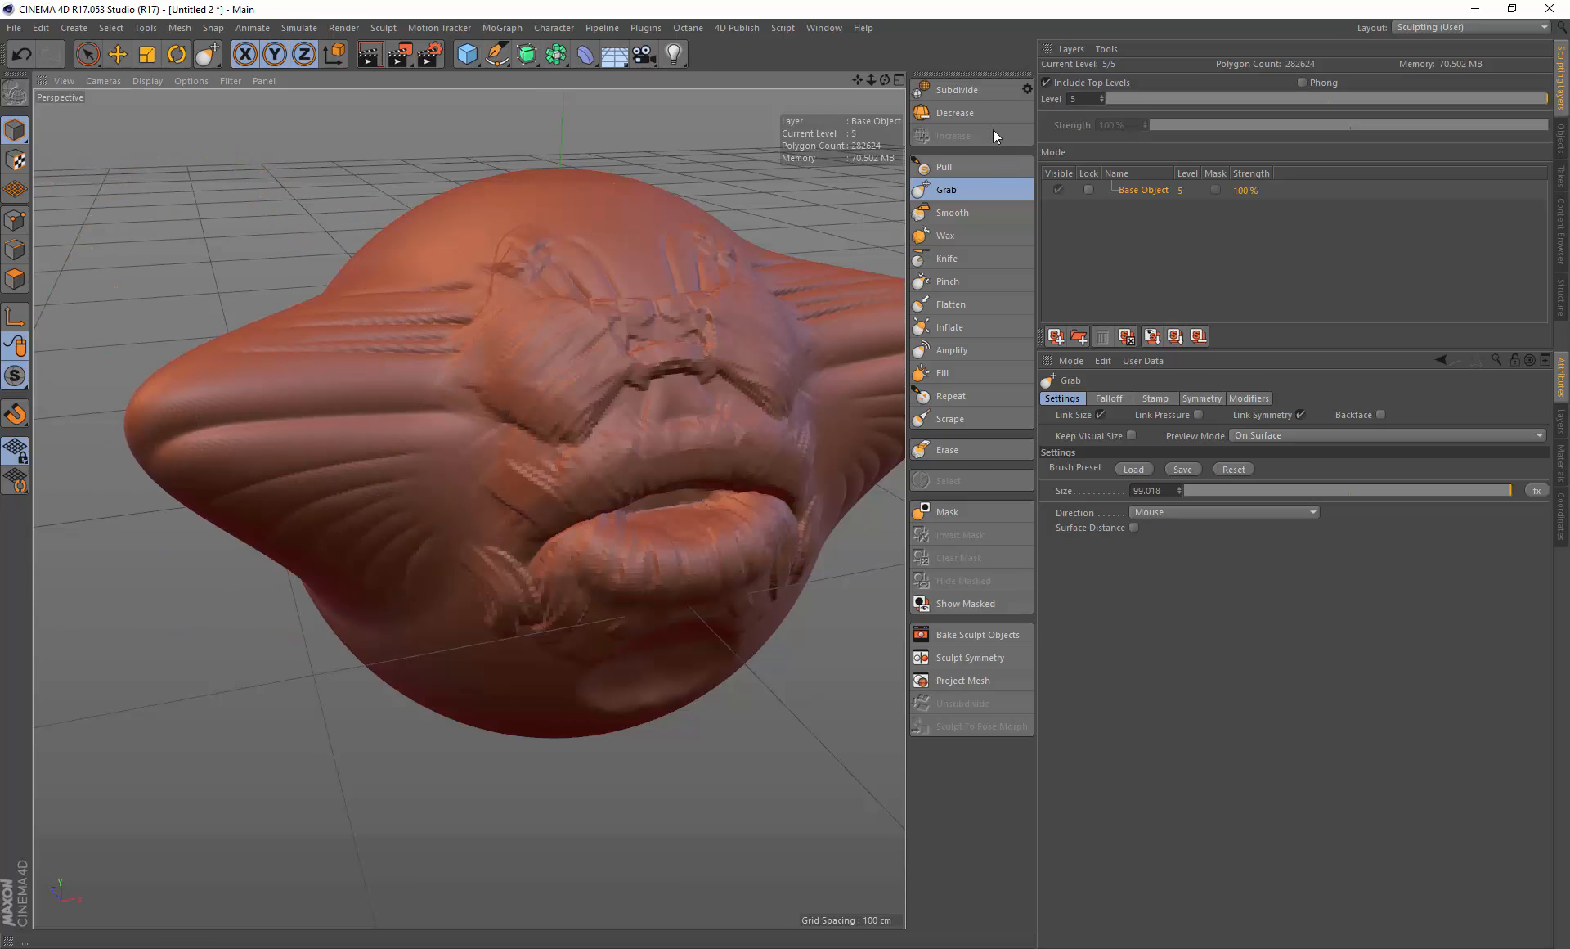
left_click(951, 212)
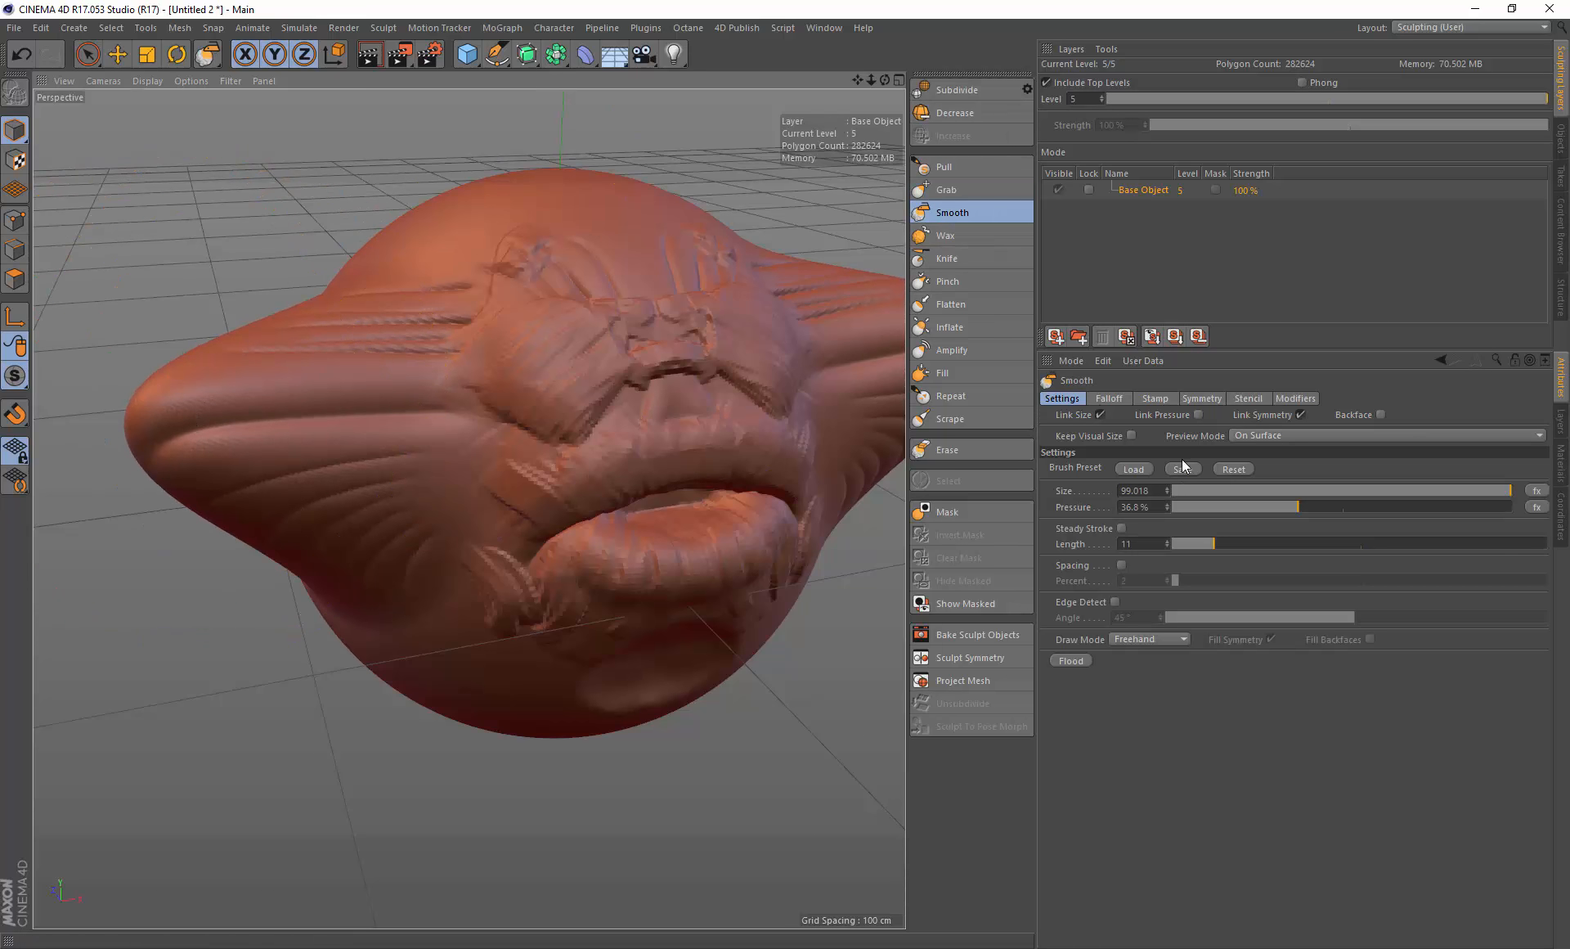
left_click(989, 190)
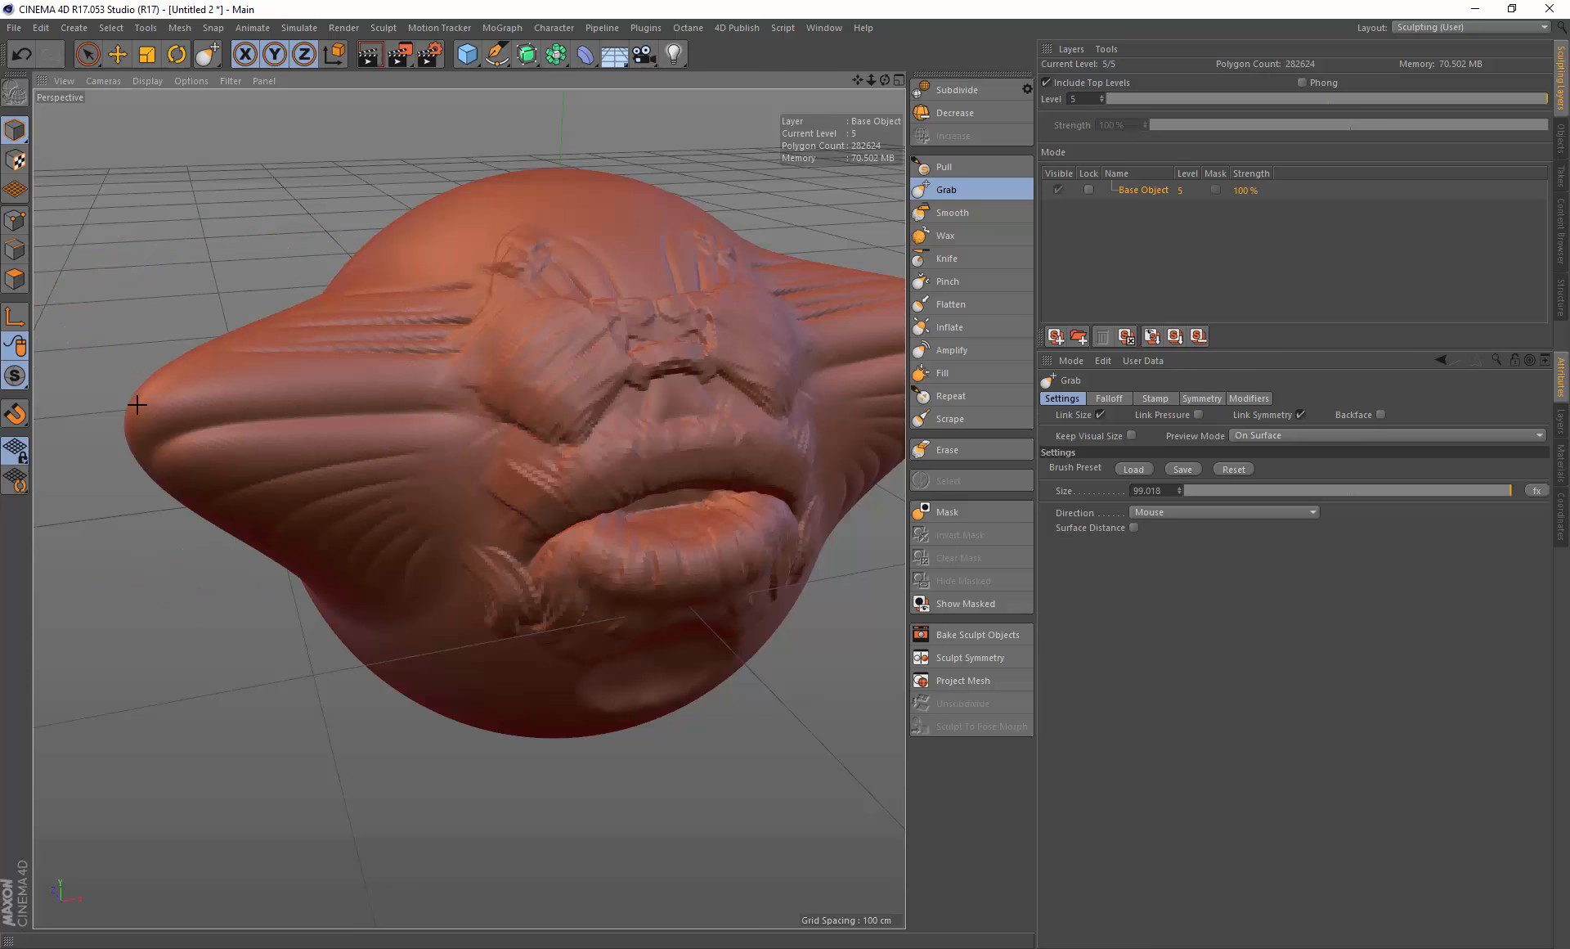
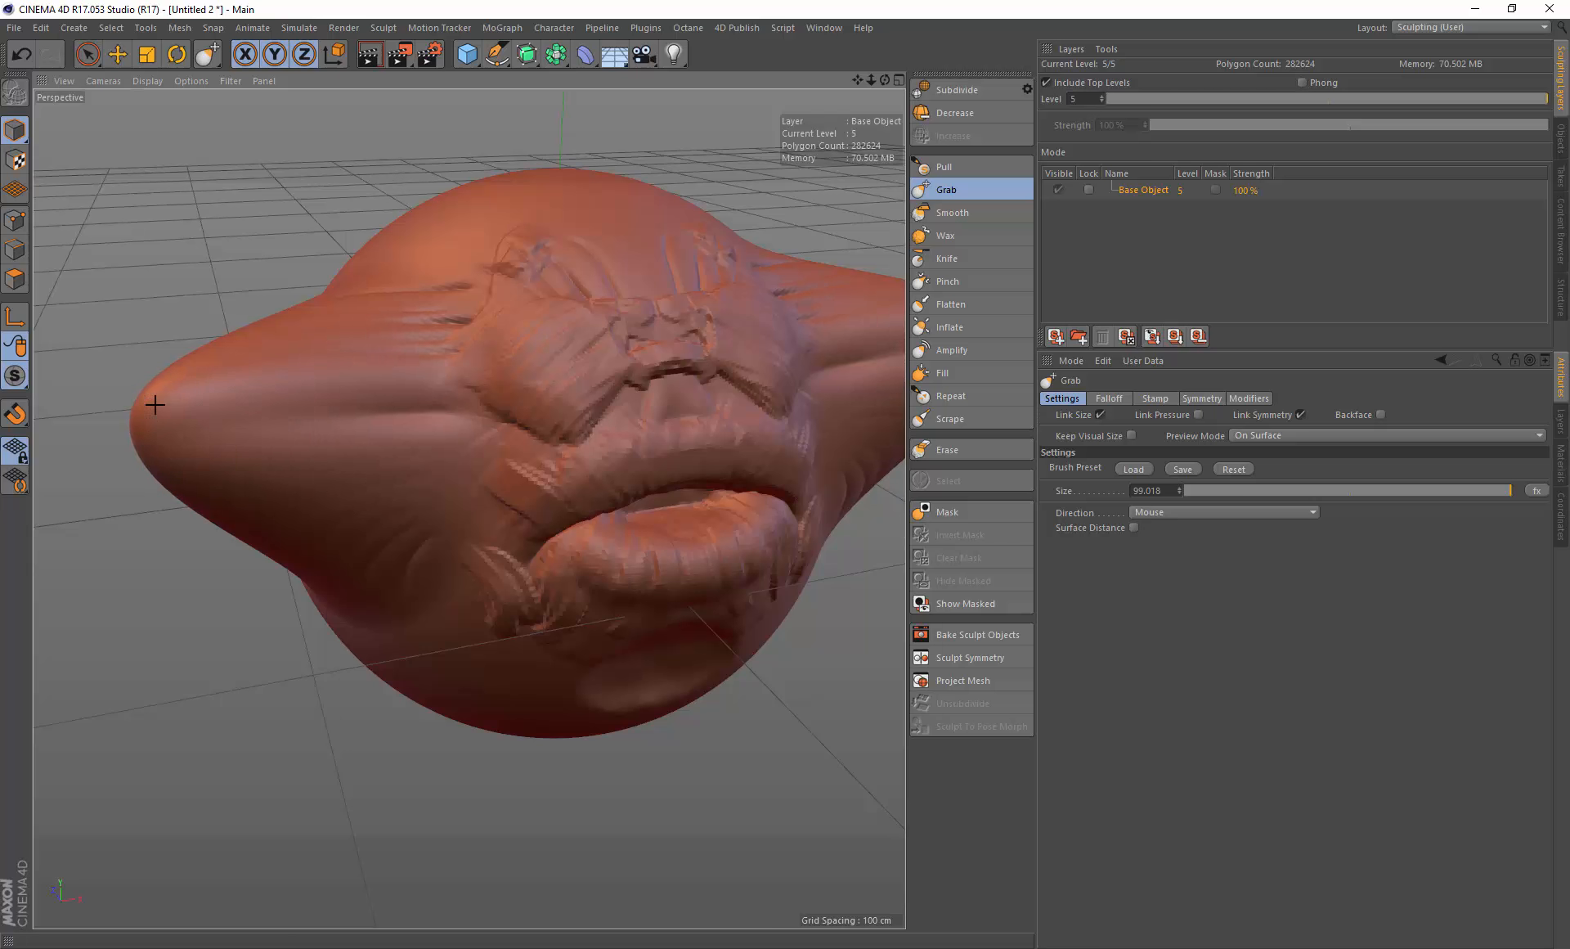
Step: Undo the last Grab pull and set the Smooth brush pressure to 100%
key("ctrl+z")
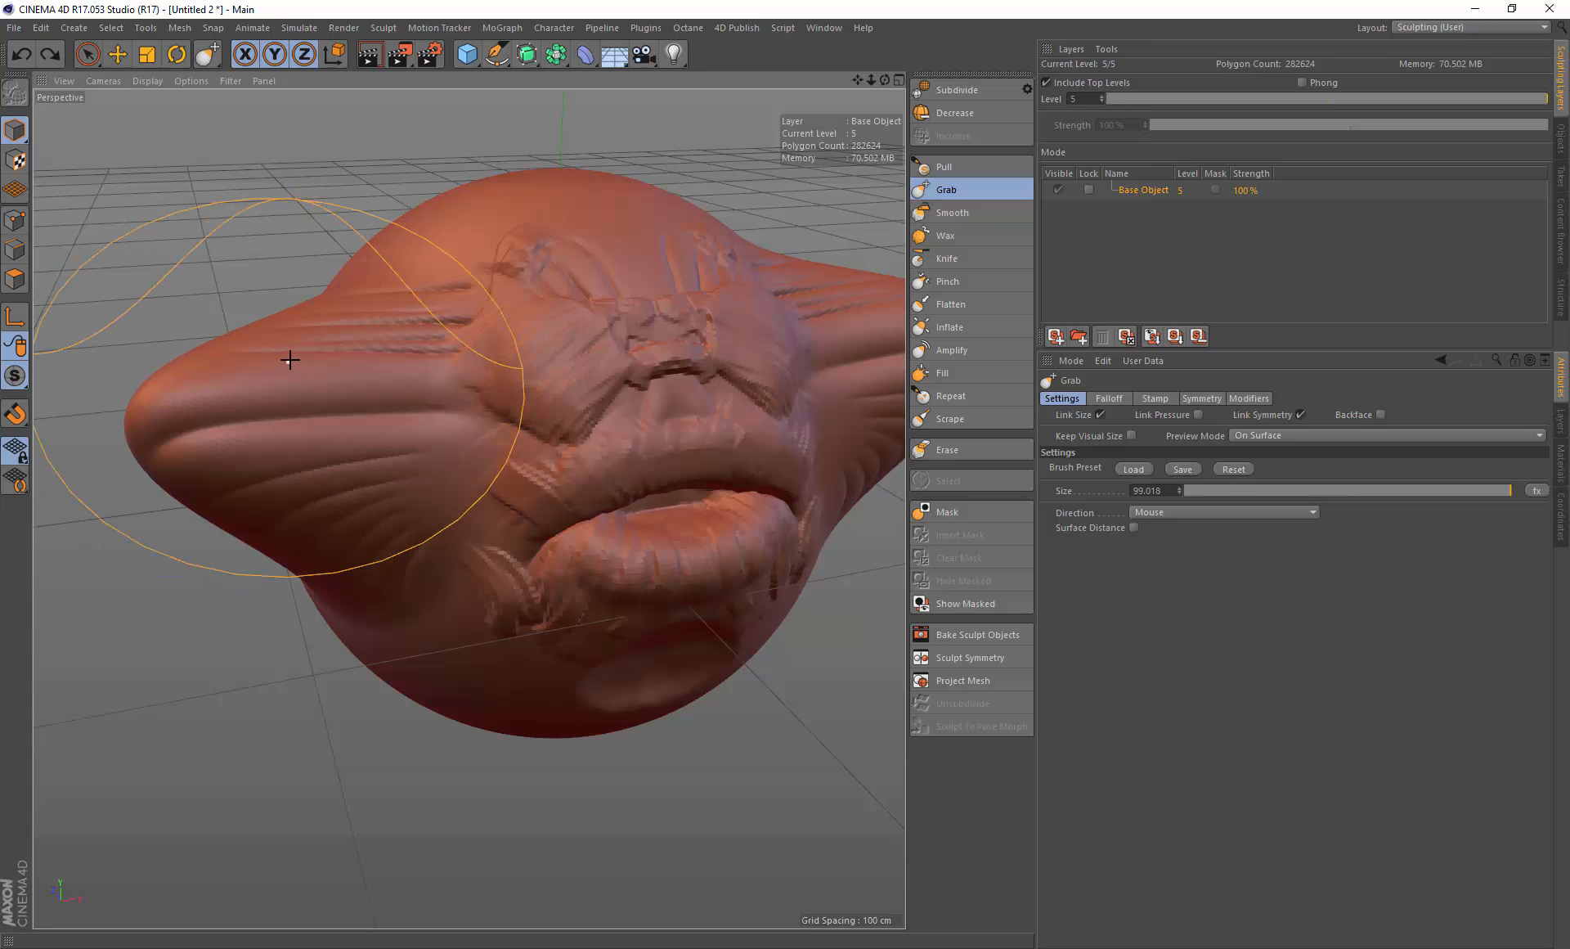
left_click(955, 214)
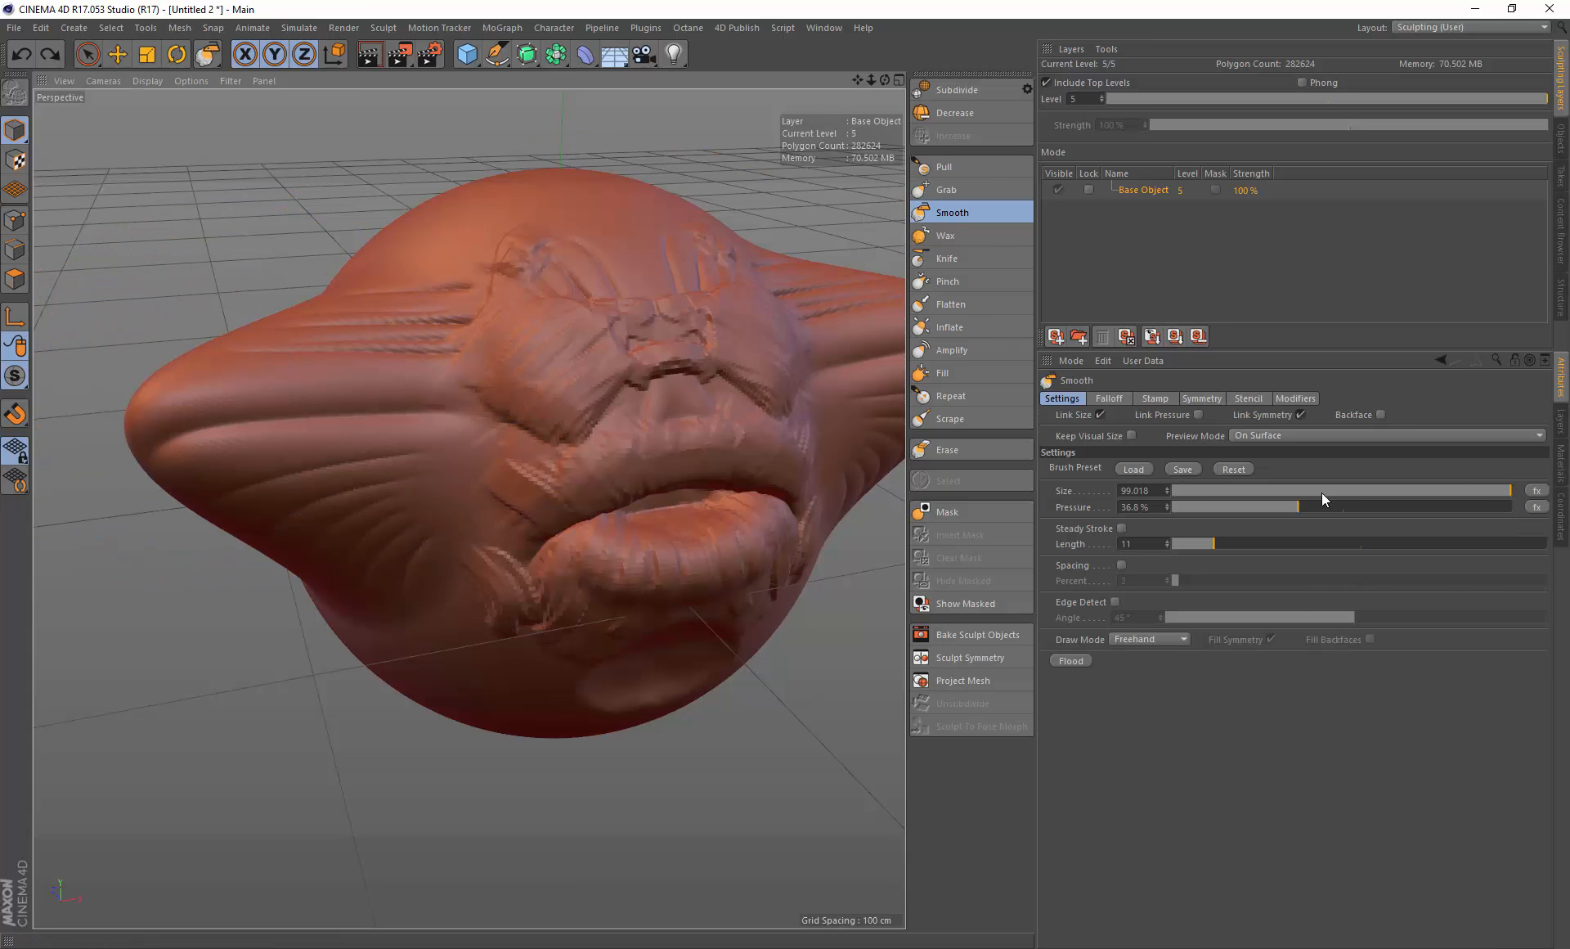
left_click_drag(1322, 508, 1513, 507)
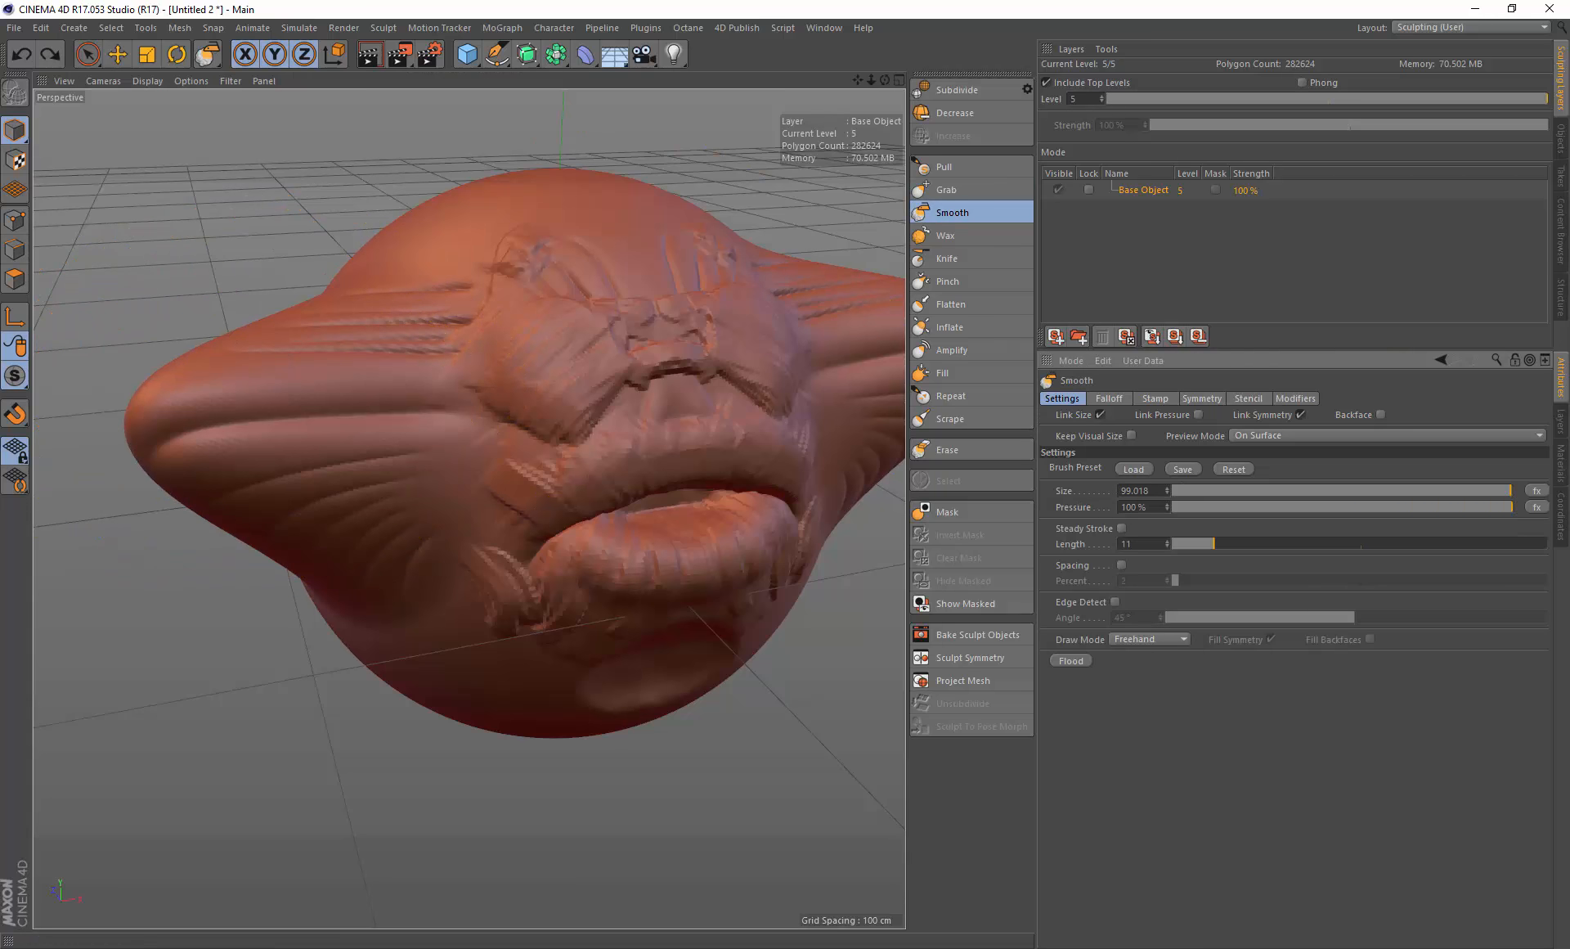
Step: Make another Grab stroke on the left side of the head, then undo the last three operations
left_click(975, 189)
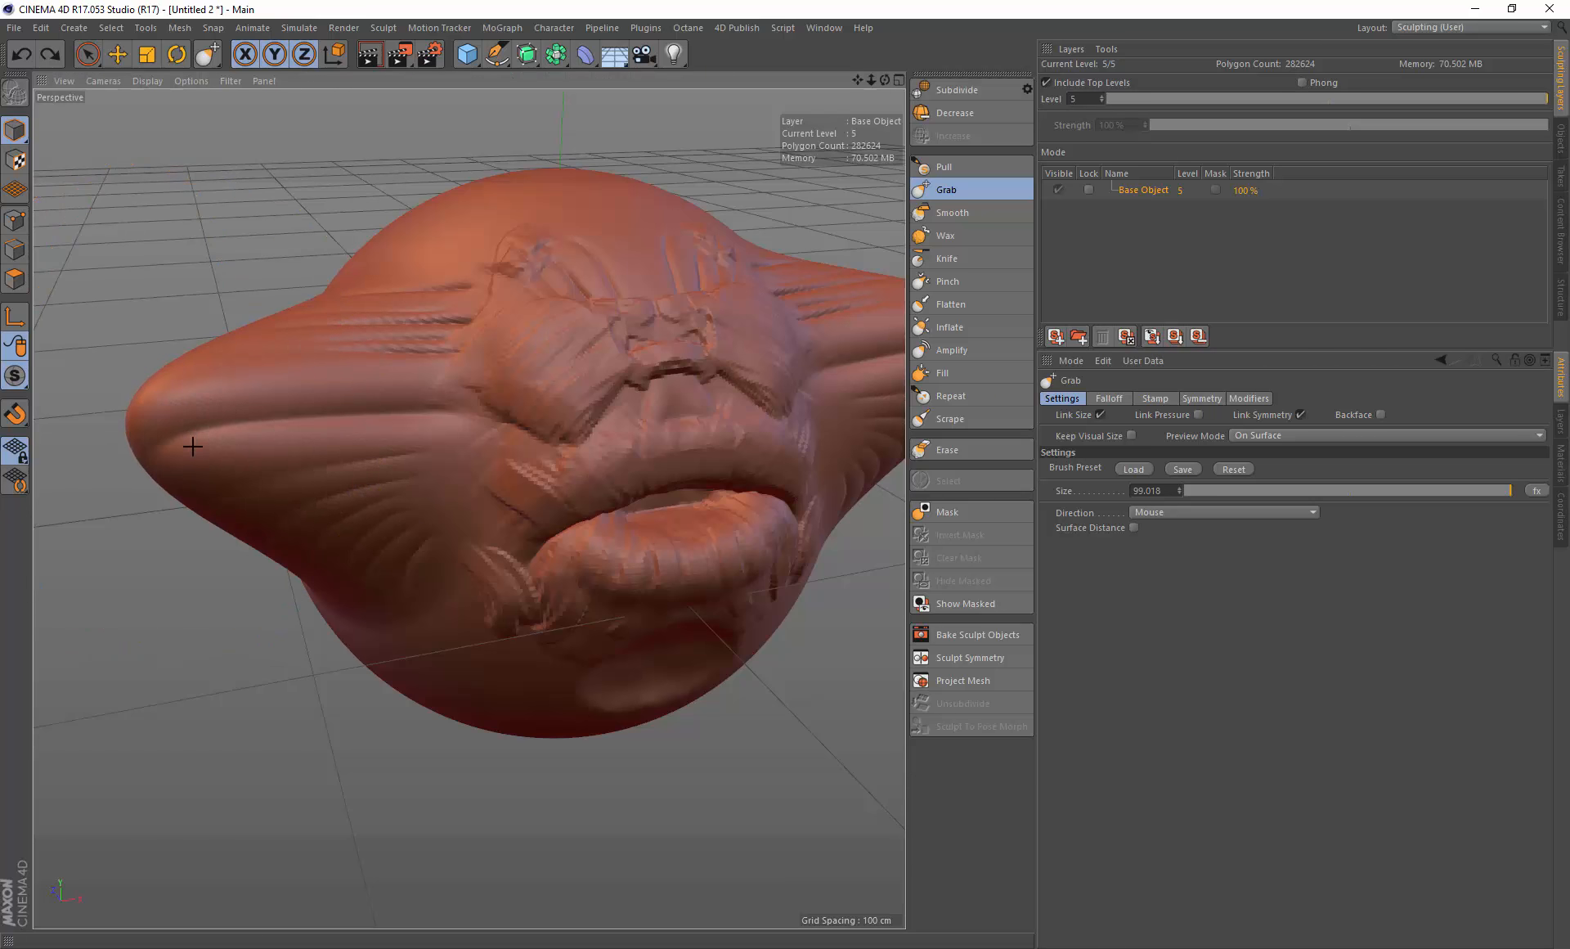
mouse_move(193, 446)
left_mouse_down()
mouse_move(207, 387)
mouse_move(174, 382)
left_mouse_up()
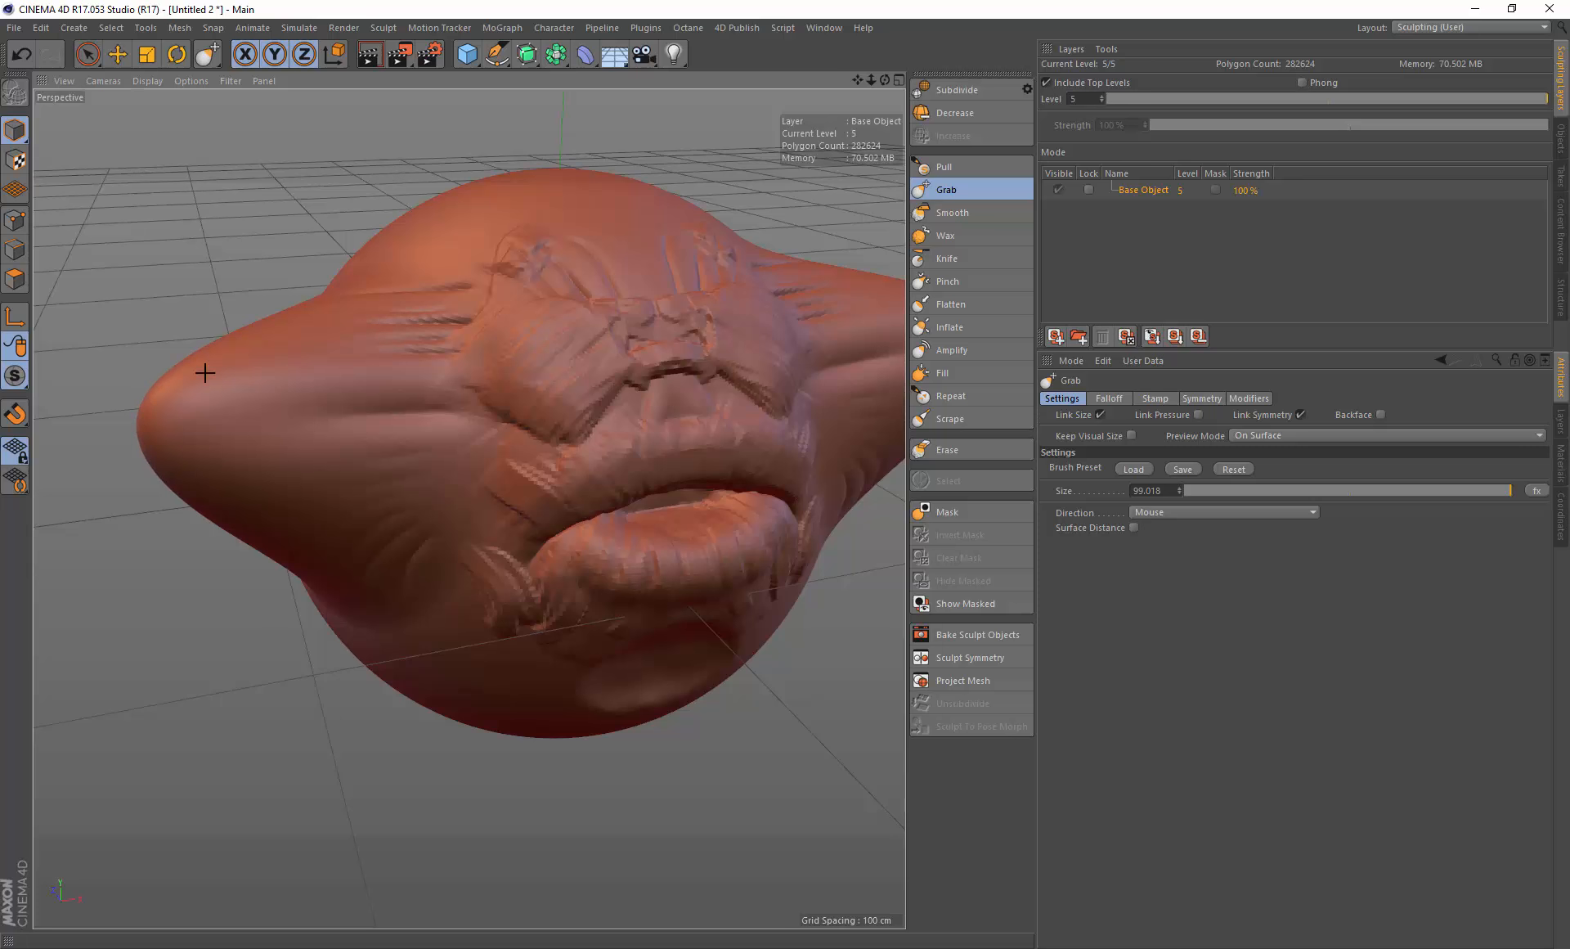
key("ctrl+z")
key("ctrl+z")
key("ctrl+z")
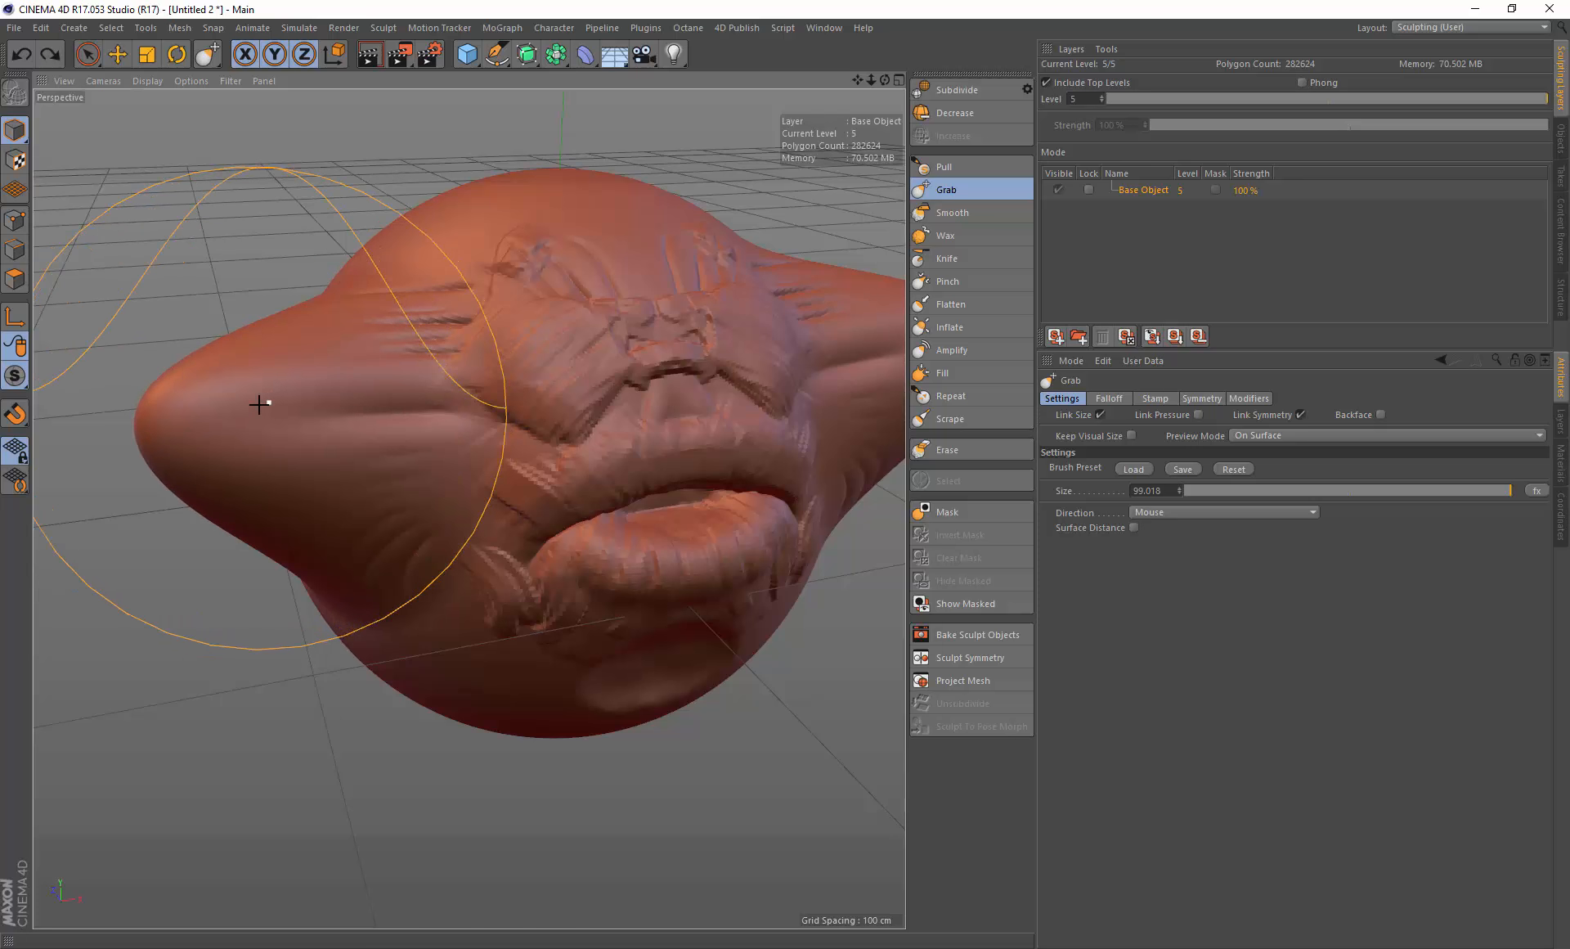
Step: Set the Smooth brush pressure to 21%, smooth across the left side of the face, and undo that stroke
left_click(981, 210)
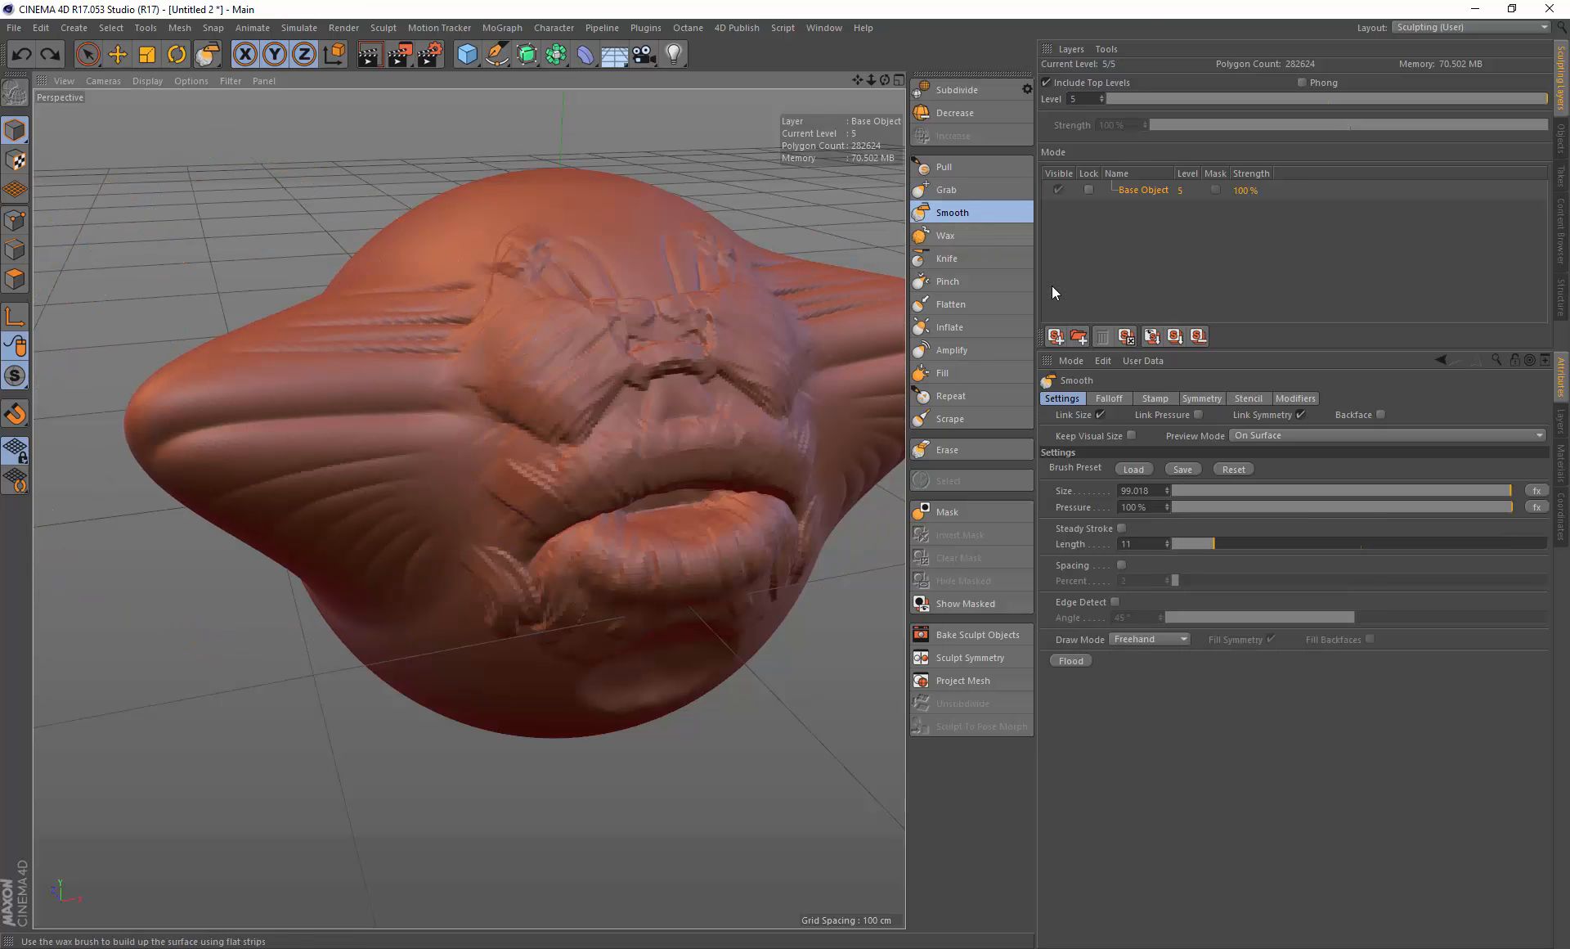
left_click_drag(1308, 504, 1244, 508)
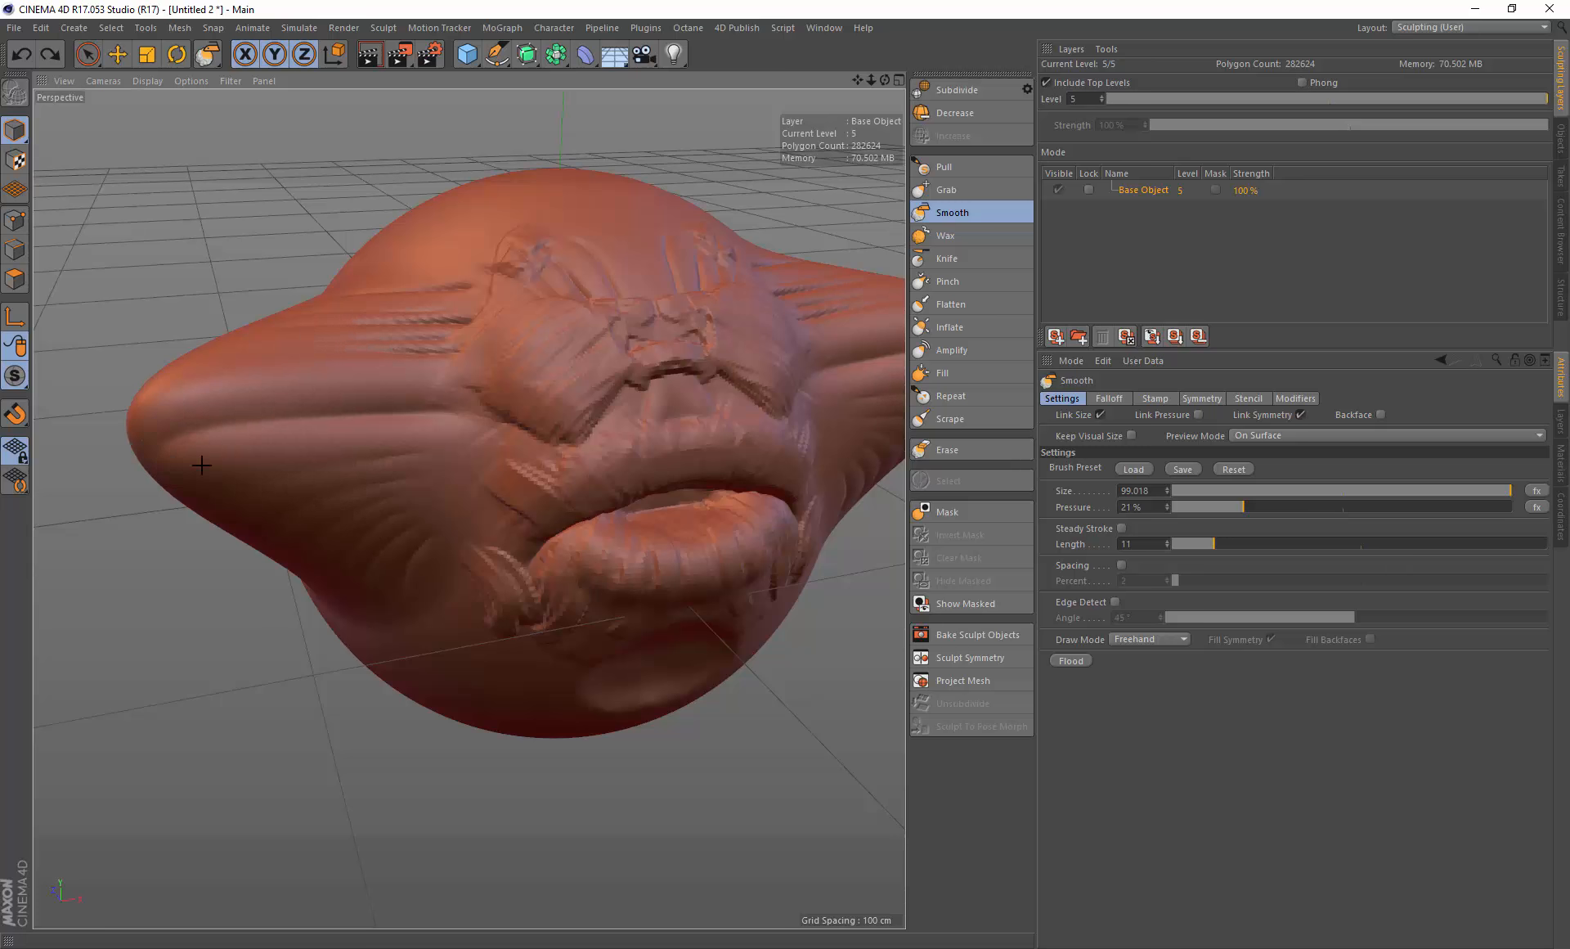
mouse_move(249, 451)
left_mouse_down()
mouse_move(439, 414)
mouse_move(546, 587)
mouse_move(509, 409)
left_mouse_up()
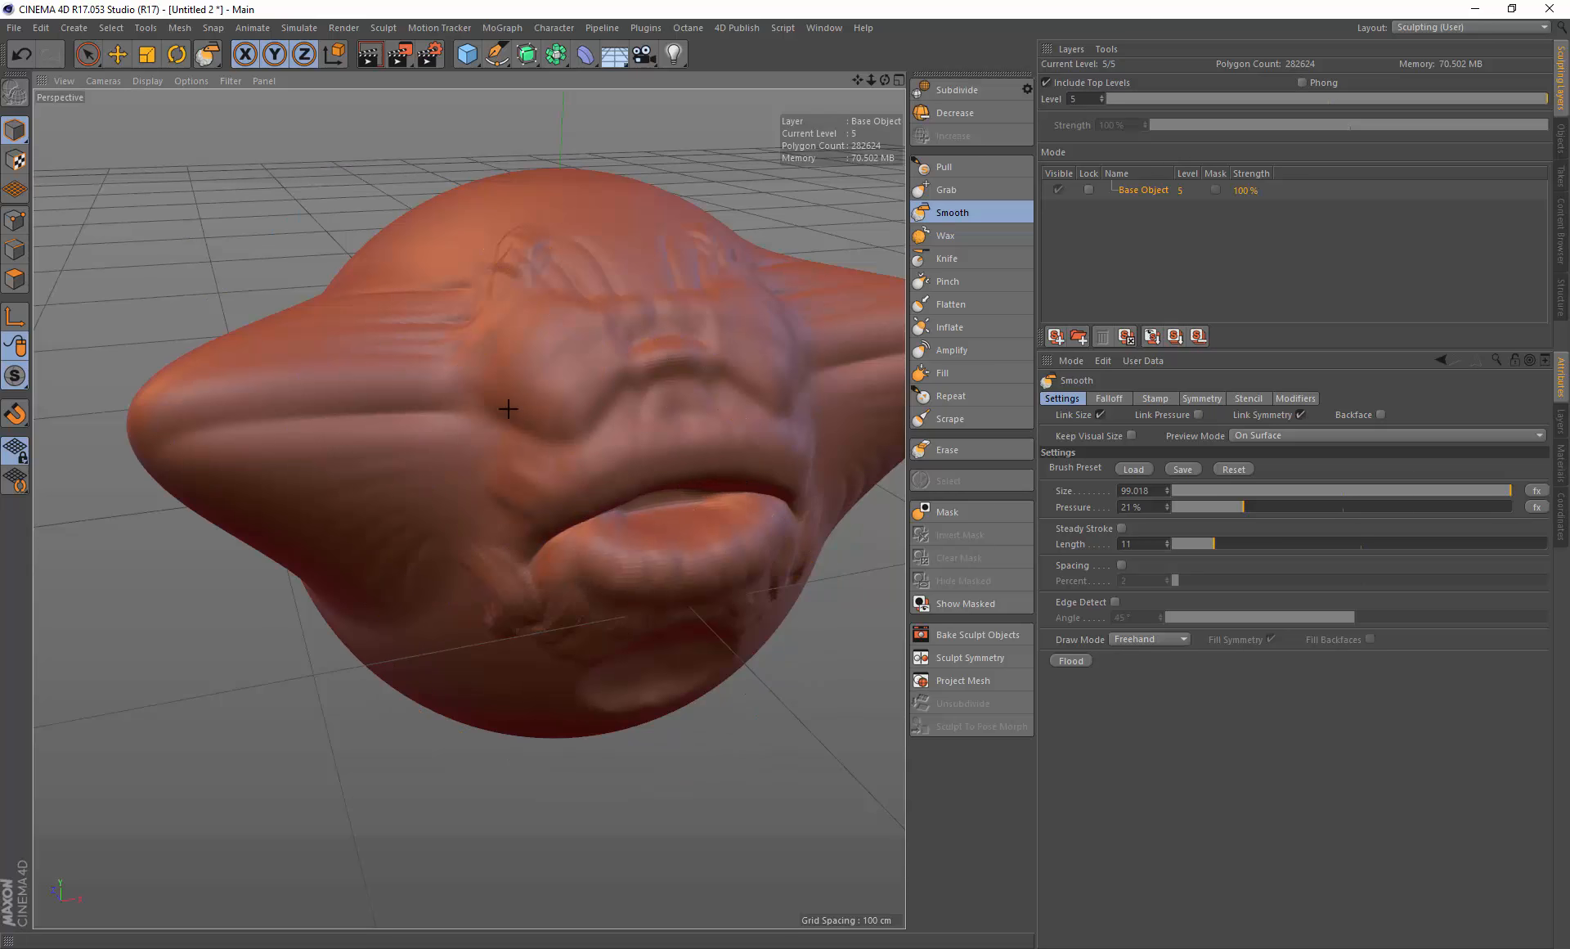
key("ctrl+z")
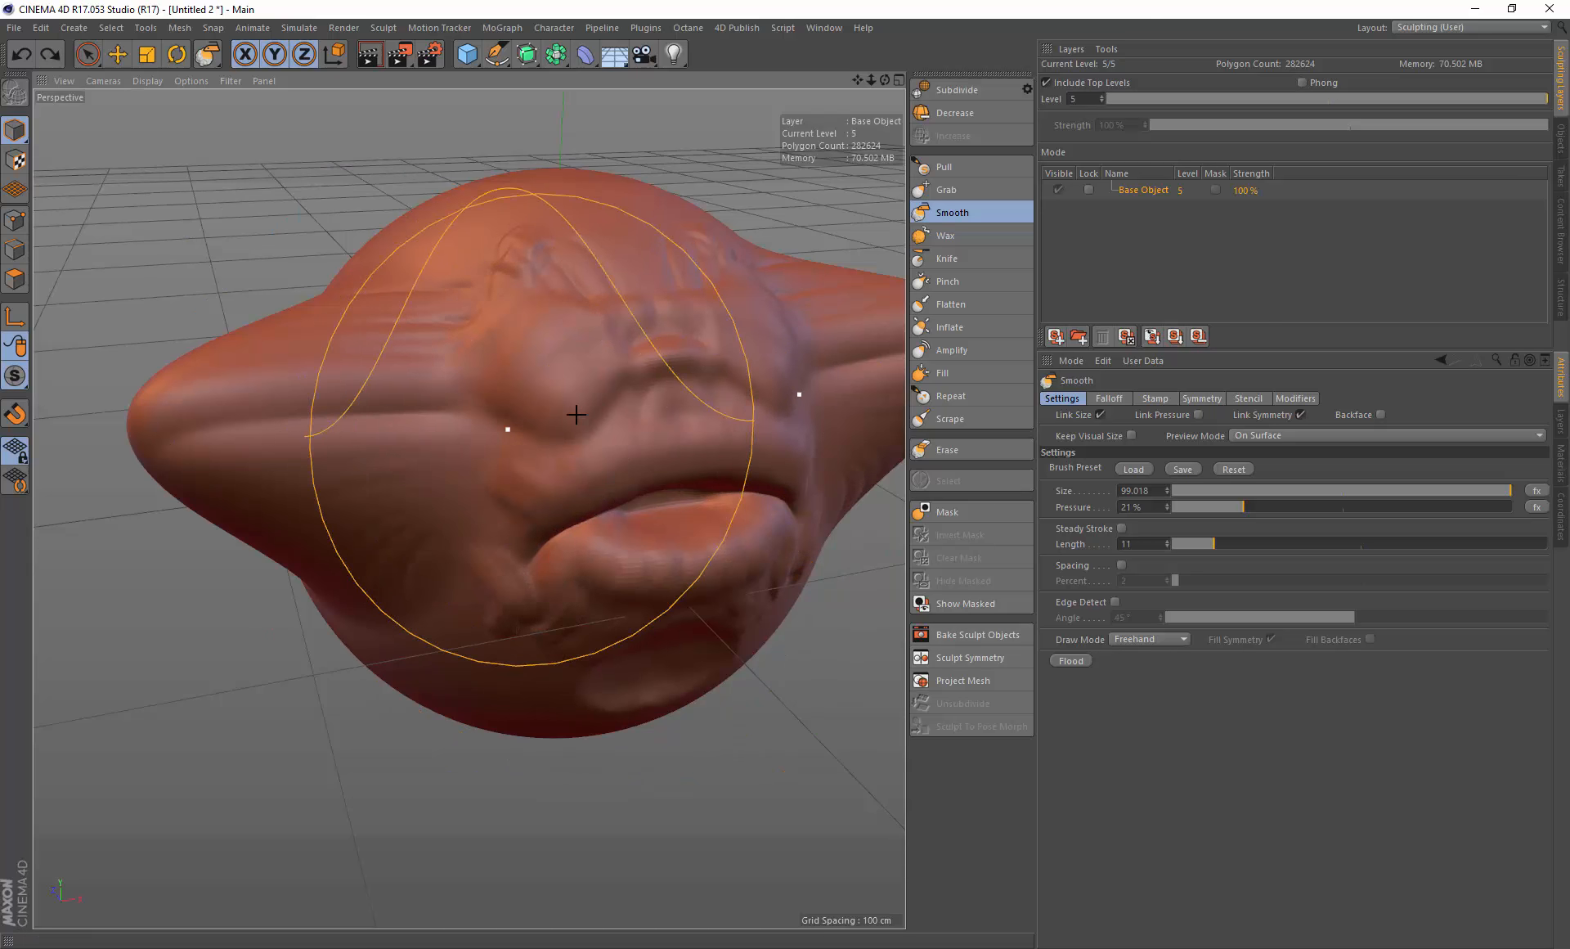
Step: Shrink the brush to about 30.6, switch to the Mask brush, and paint small strokes between the eyes
middle_click_drag(632, 385, 627, 395)
mouse_move(520, 364)
left_mouse_down()
mouse_move(588, 385)
mouse_move(458, 315)
mouse_move(584, 366)
left_mouse_up()
mouse_move(584, 367)
left_mouse_down("alt")
mouse_move(546, 370)
mouse_move(741, 481)
left_mouse_up("alt")
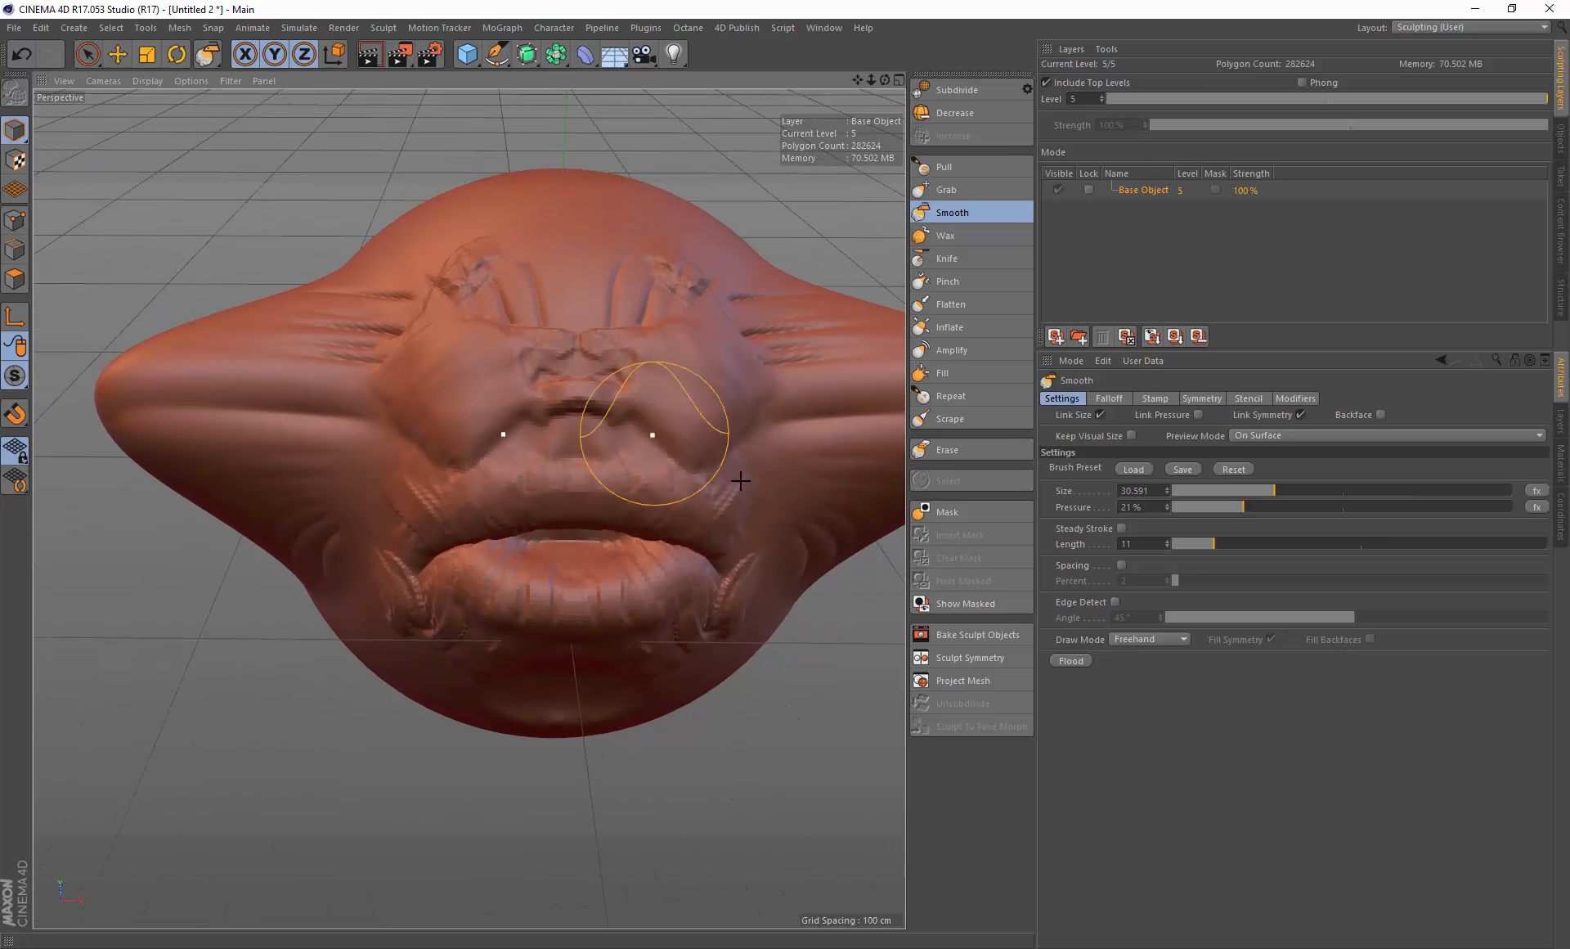
left_click_drag(827, 397, 490, 325, "alt")
left_click_drag(858, 80, 734, 97)
scroll(506, 394, "down", 3)
mouse_move(503, 398)
left_mouse_down("alt")
mouse_move(673, 359)
mouse_move(540, 368)
mouse_move(537, 440)
mouse_move(753, 425)
mouse_move(538, 440)
left_mouse_up("alt")
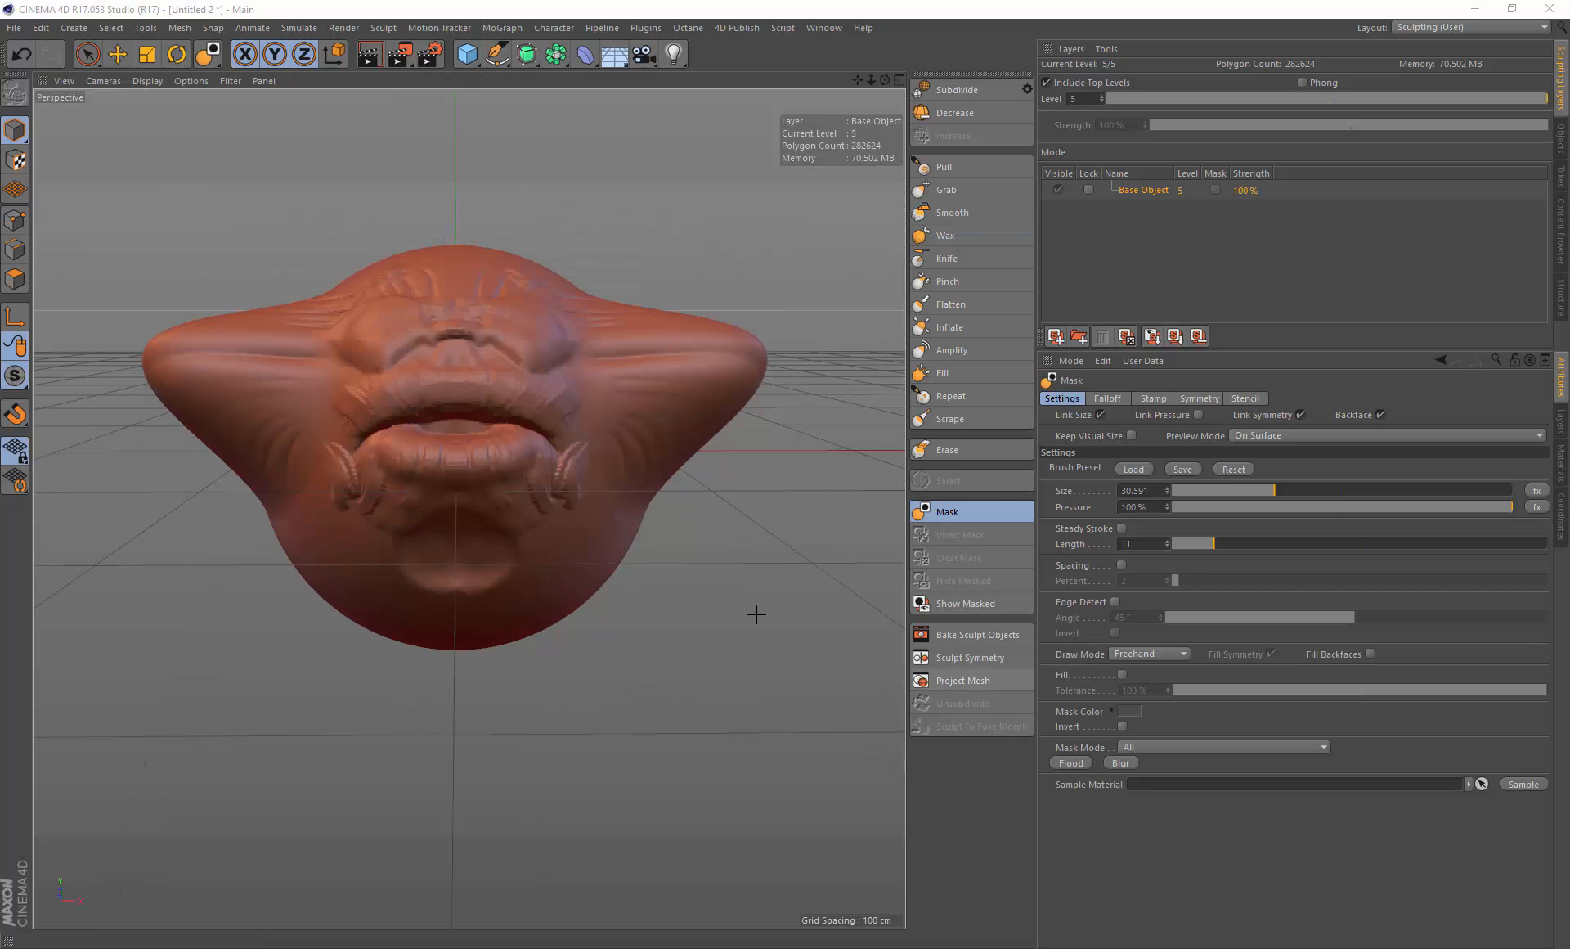
left_click_drag(613, 414, 603, 410, "alt")
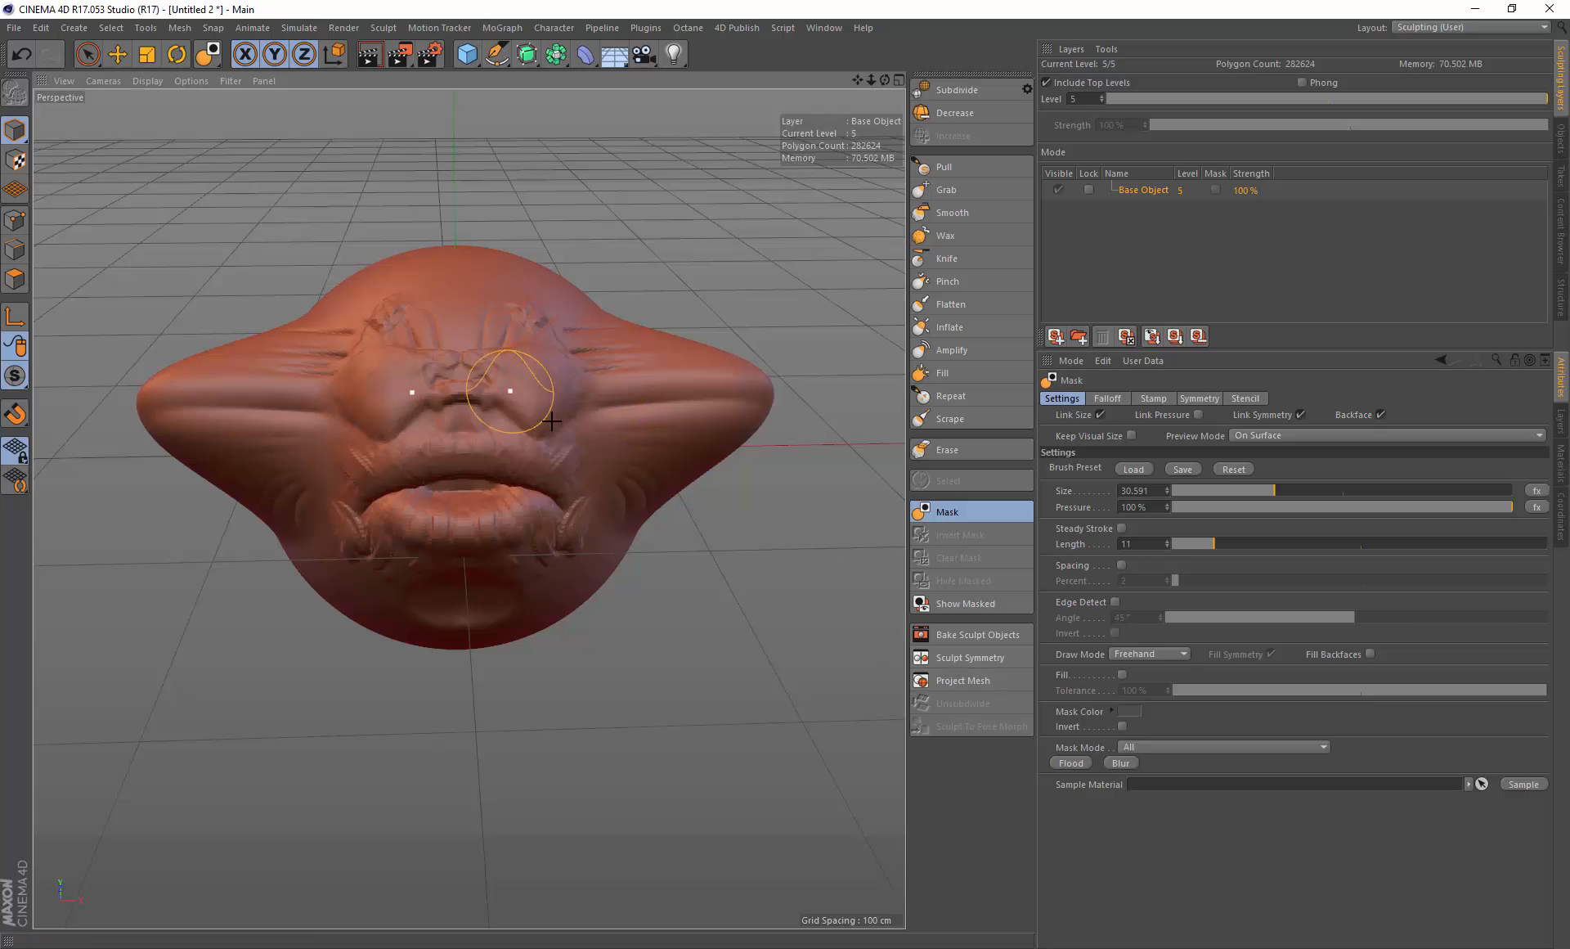
left_click_drag(548, 401, 541, 392, "alt")
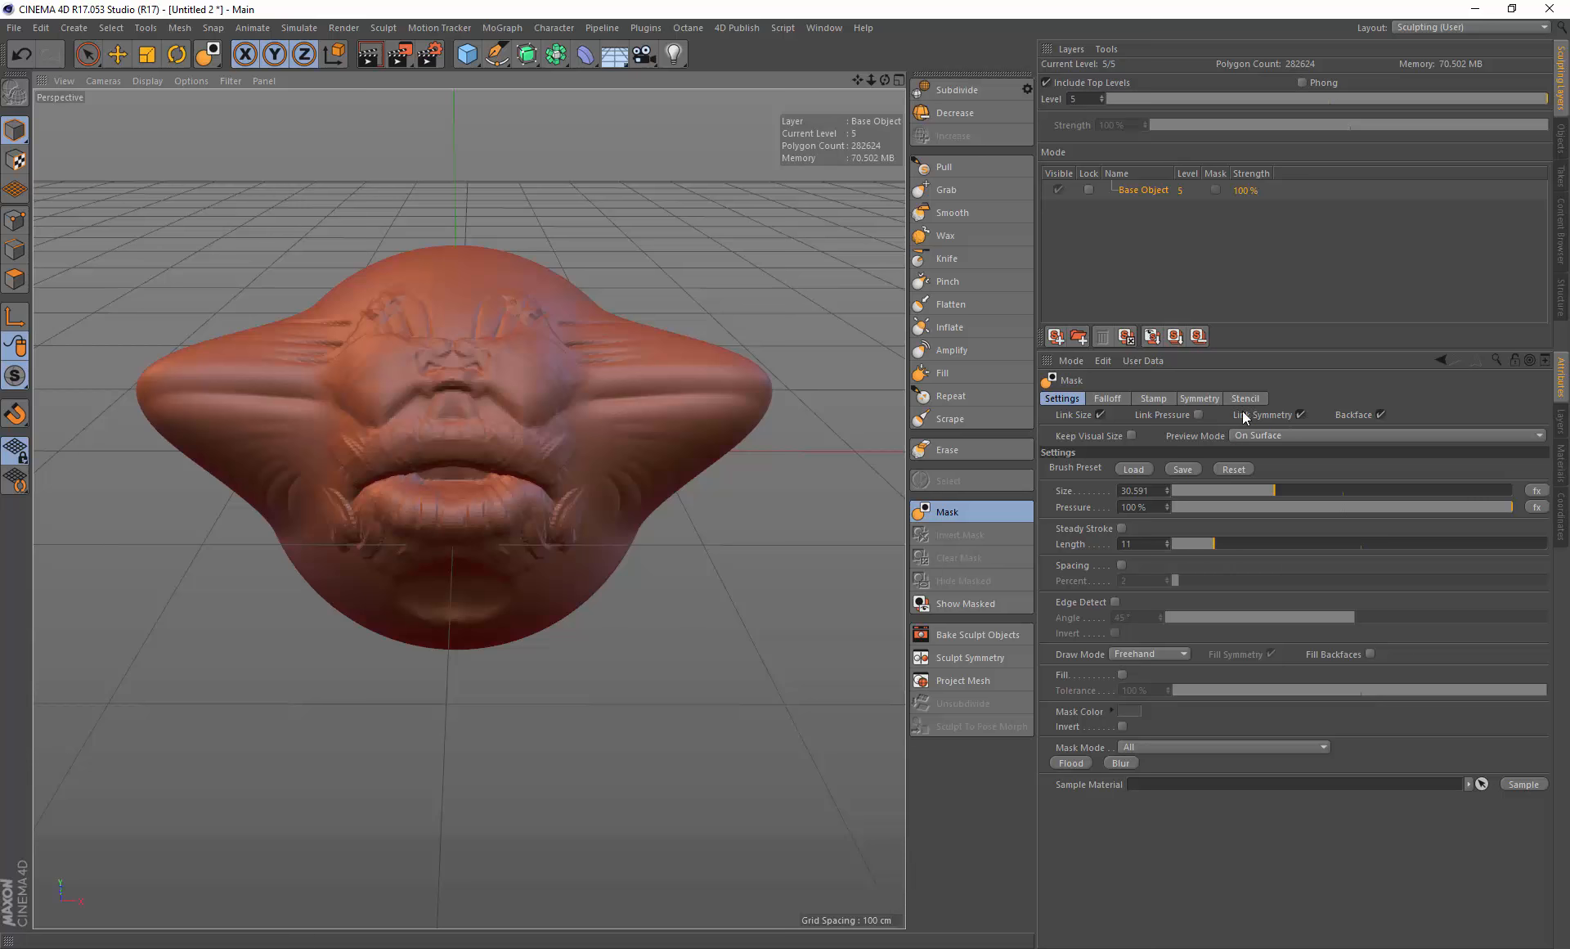
Step: Select the Pull brush and review its Stamp and Symmetry settings
left_click(1162, 398)
left_click(962, 166)
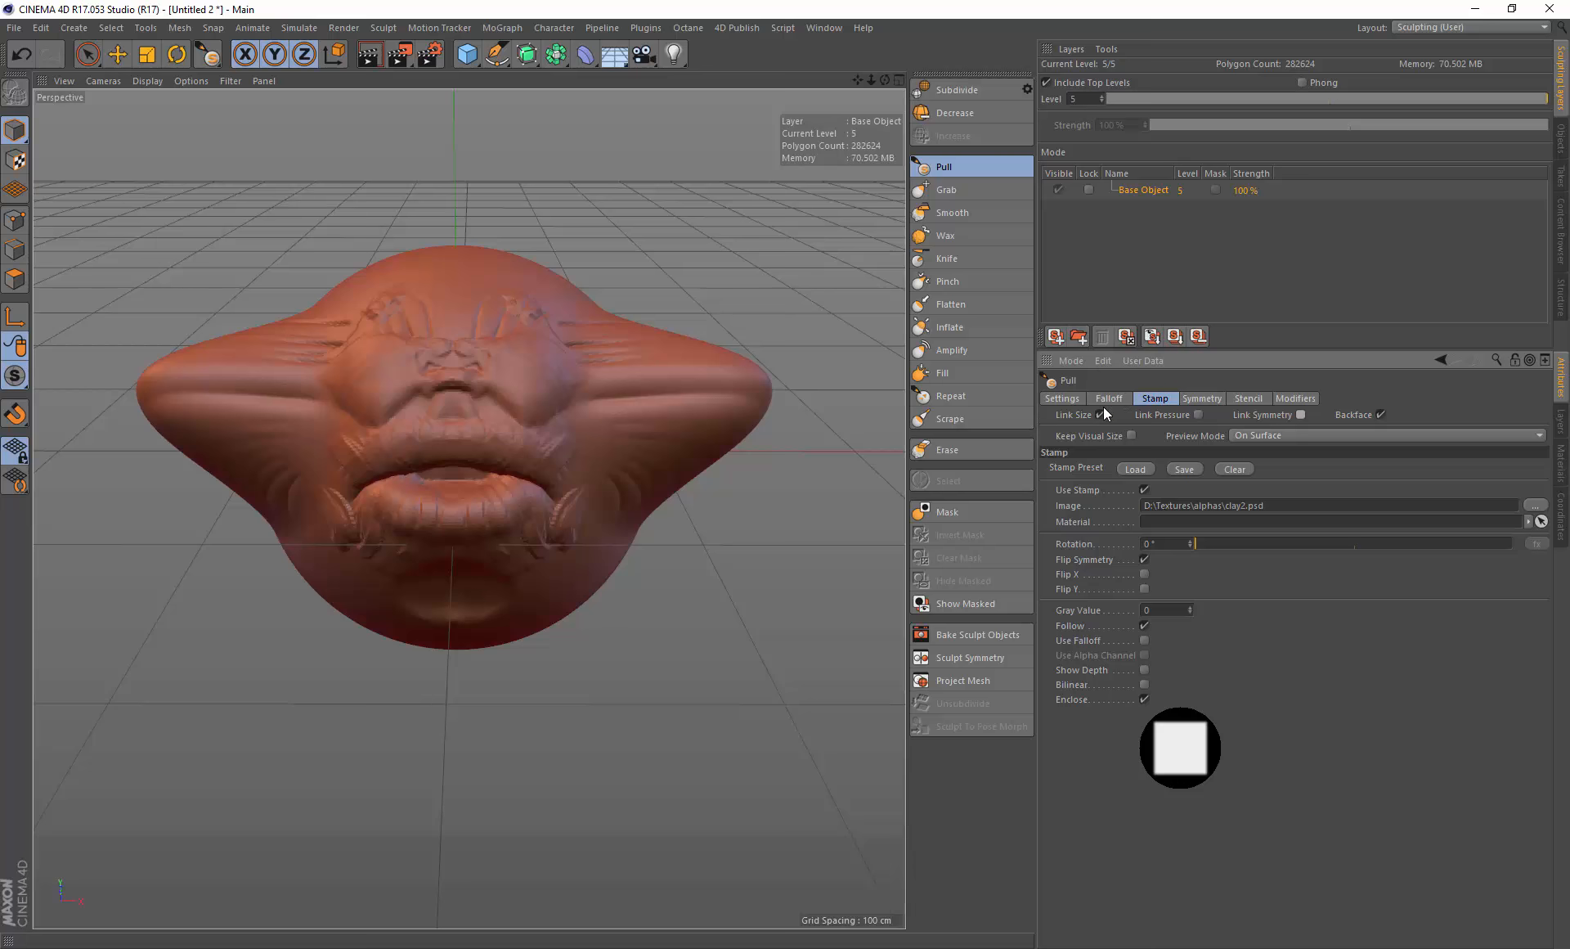
left_click(1209, 400)
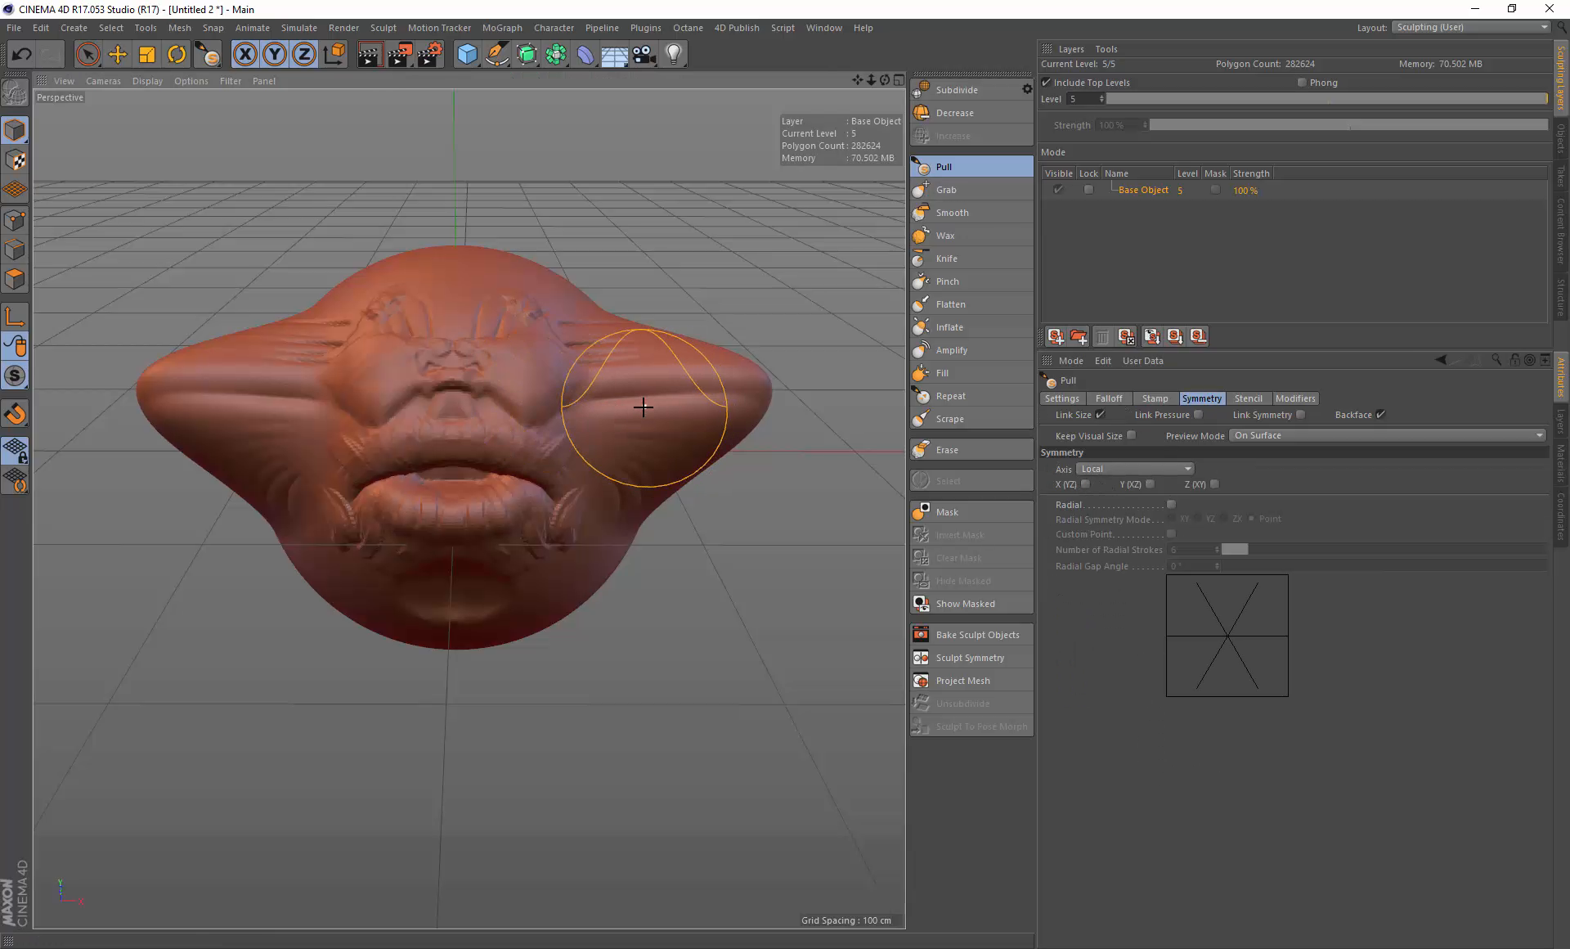
left_click_drag(641, 403, 615, 405, "alt")
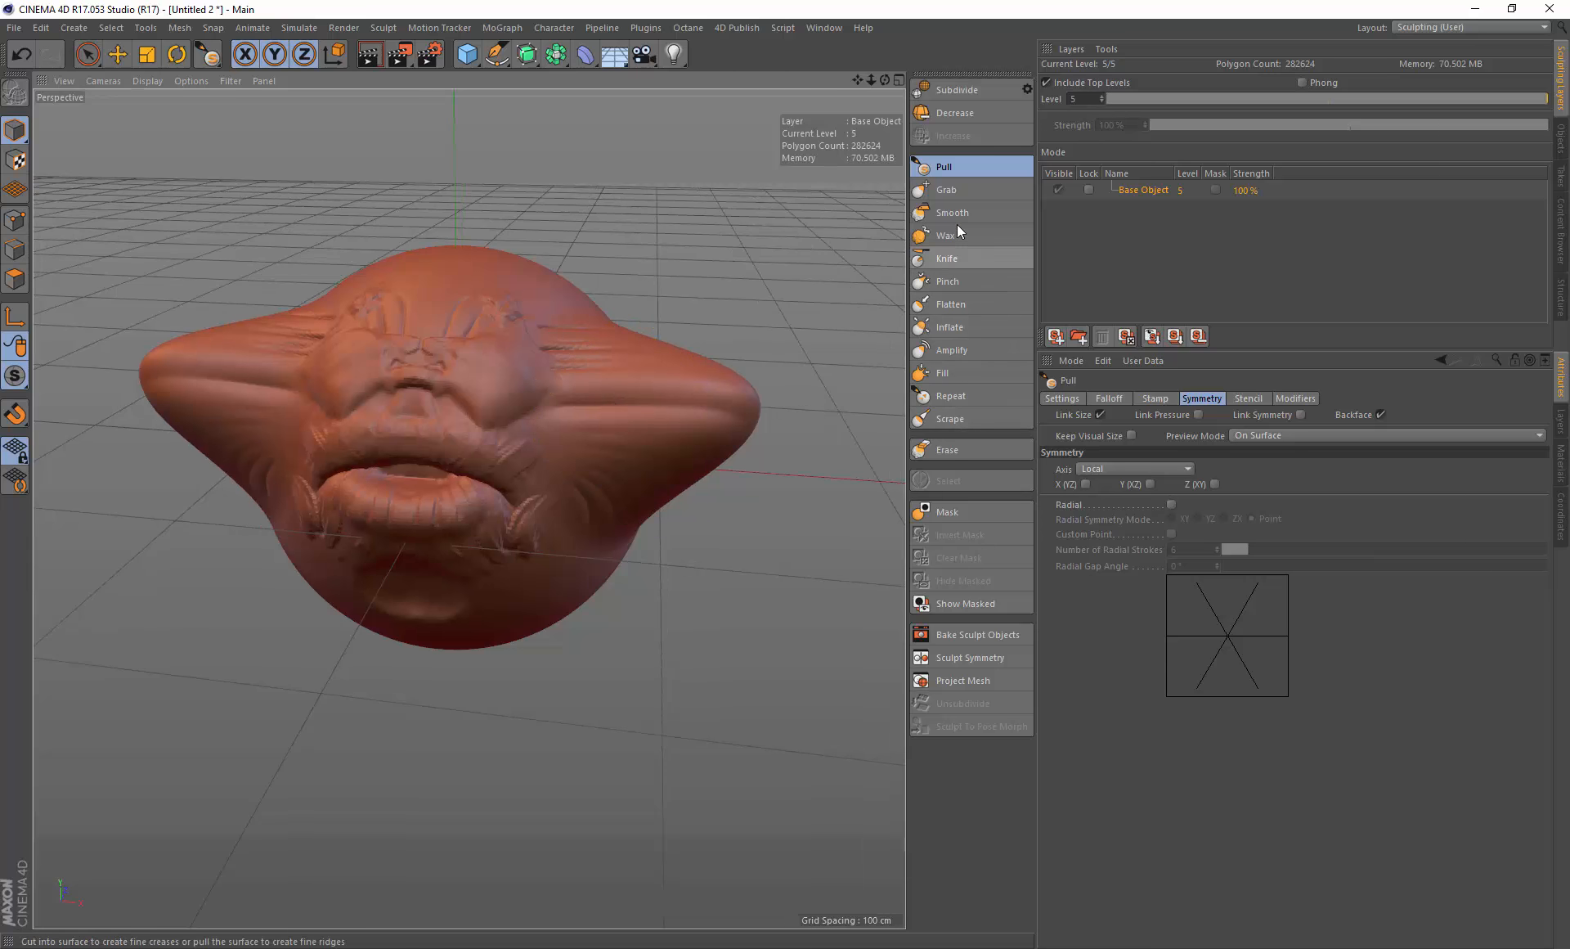
Step: Switch to the Erase brush at size about 59.7 and erase the sculpting on the right side of the head
left_click(952, 450)
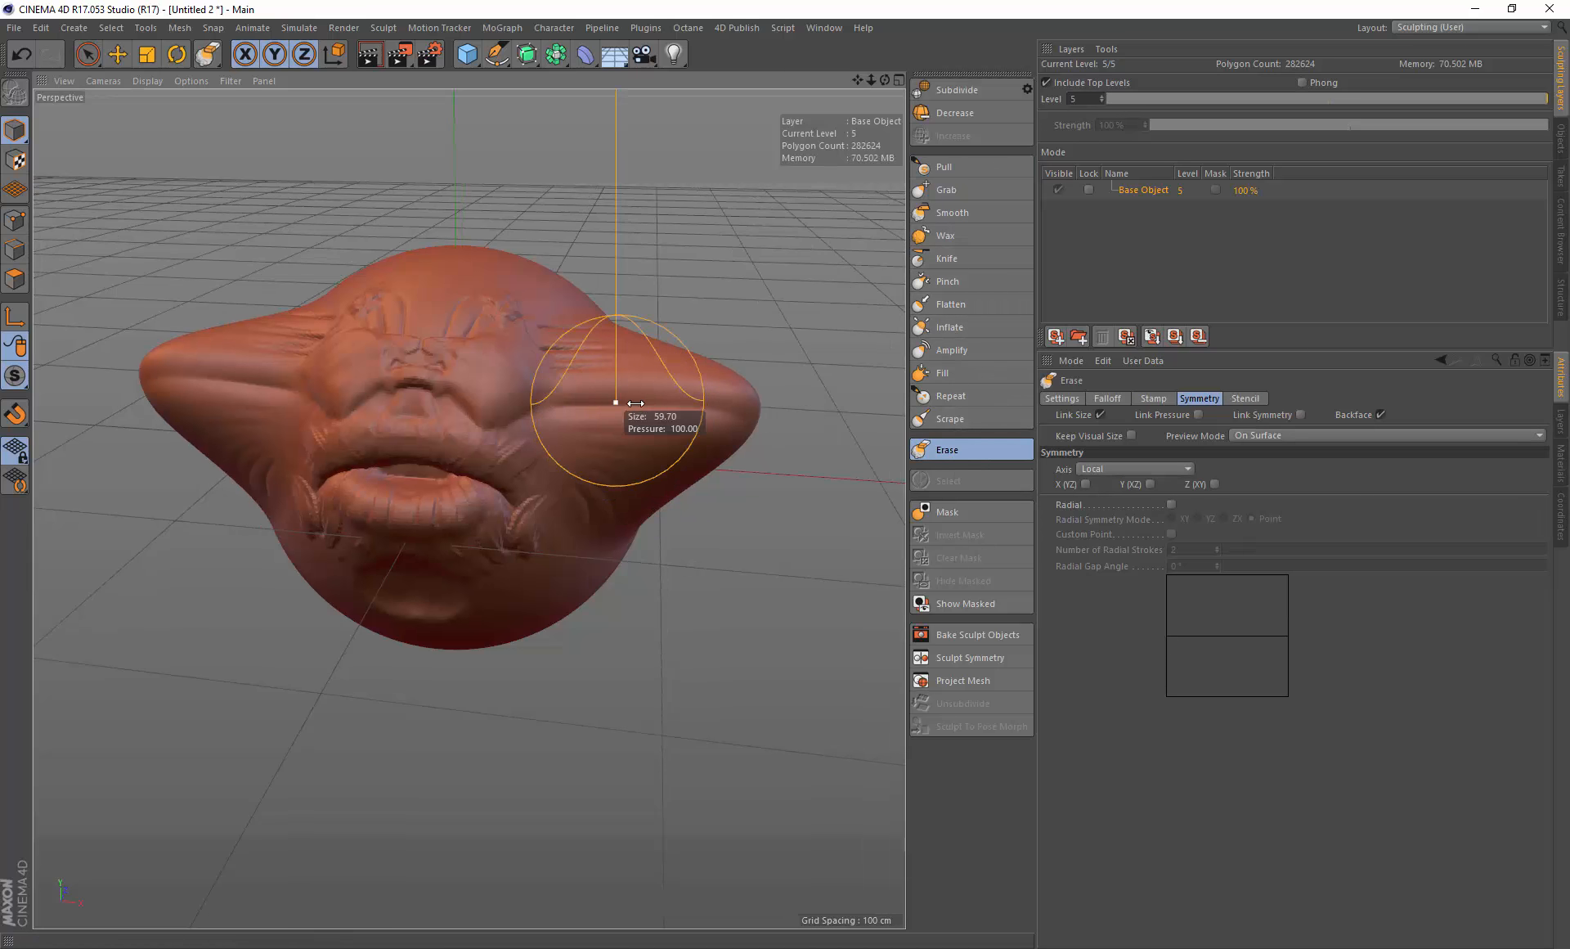
mouse_move(649, 421)
left_mouse_down()
mouse_move(603, 375)
mouse_move(639, 349)
left_mouse_up()
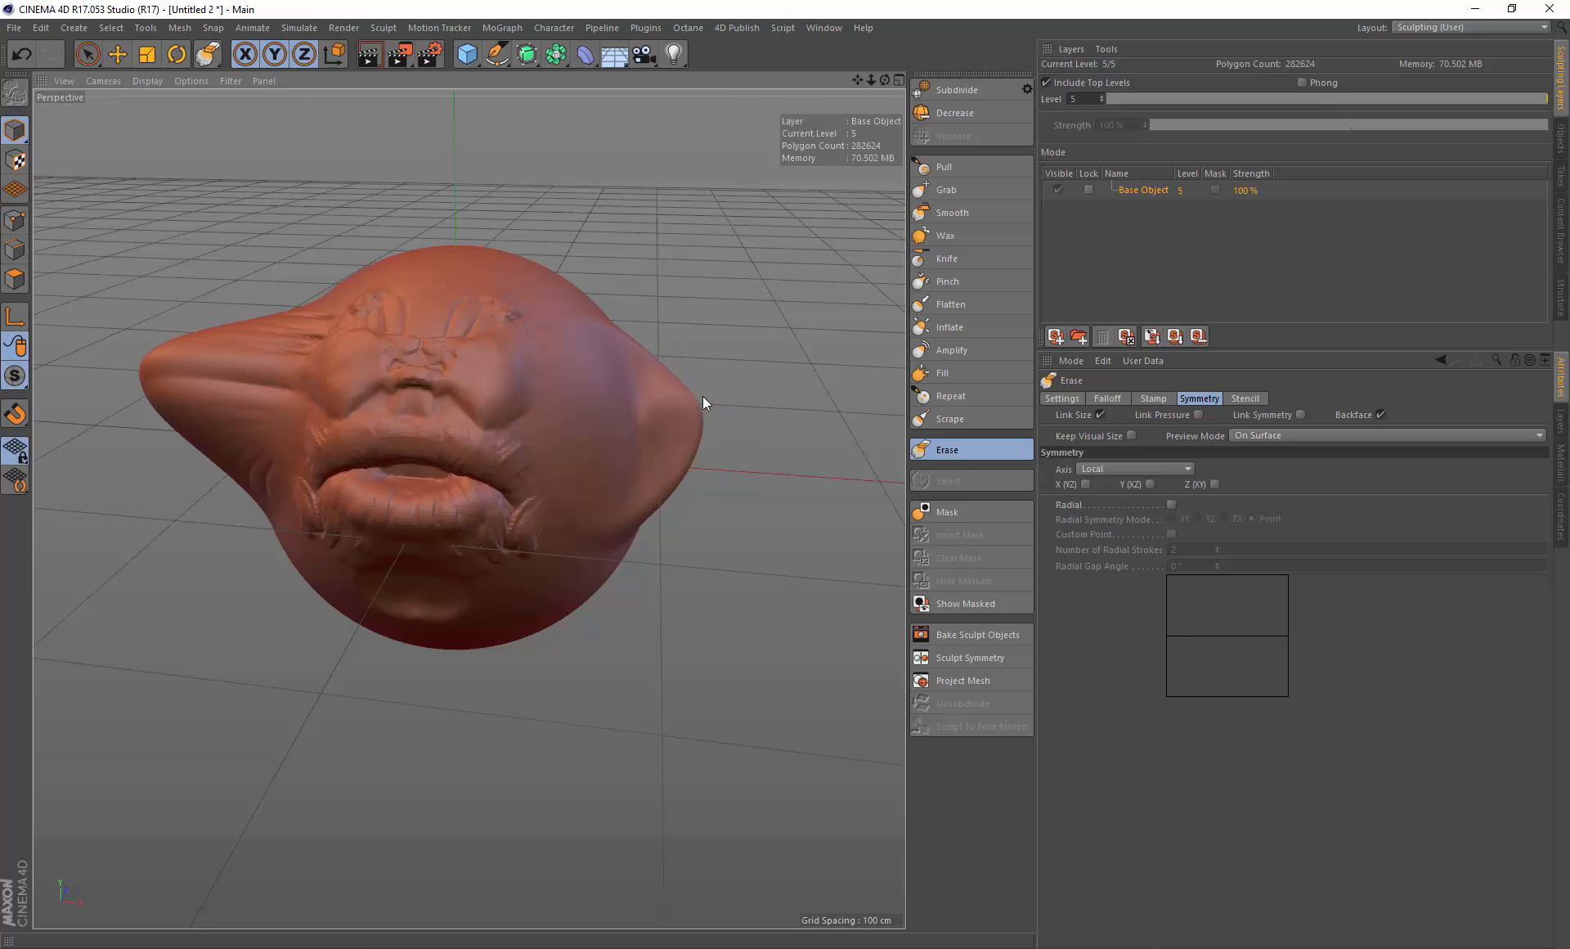
mouse_move(659, 438)
left_mouse_down("alt")
mouse_move(568, 421)
mouse_move(613, 435)
mouse_move(526, 443)
mouse_move(536, 425)
mouse_move(576, 496)
mouse_move(606, 421)
mouse_move(589, 422)
left_mouse_up("alt")
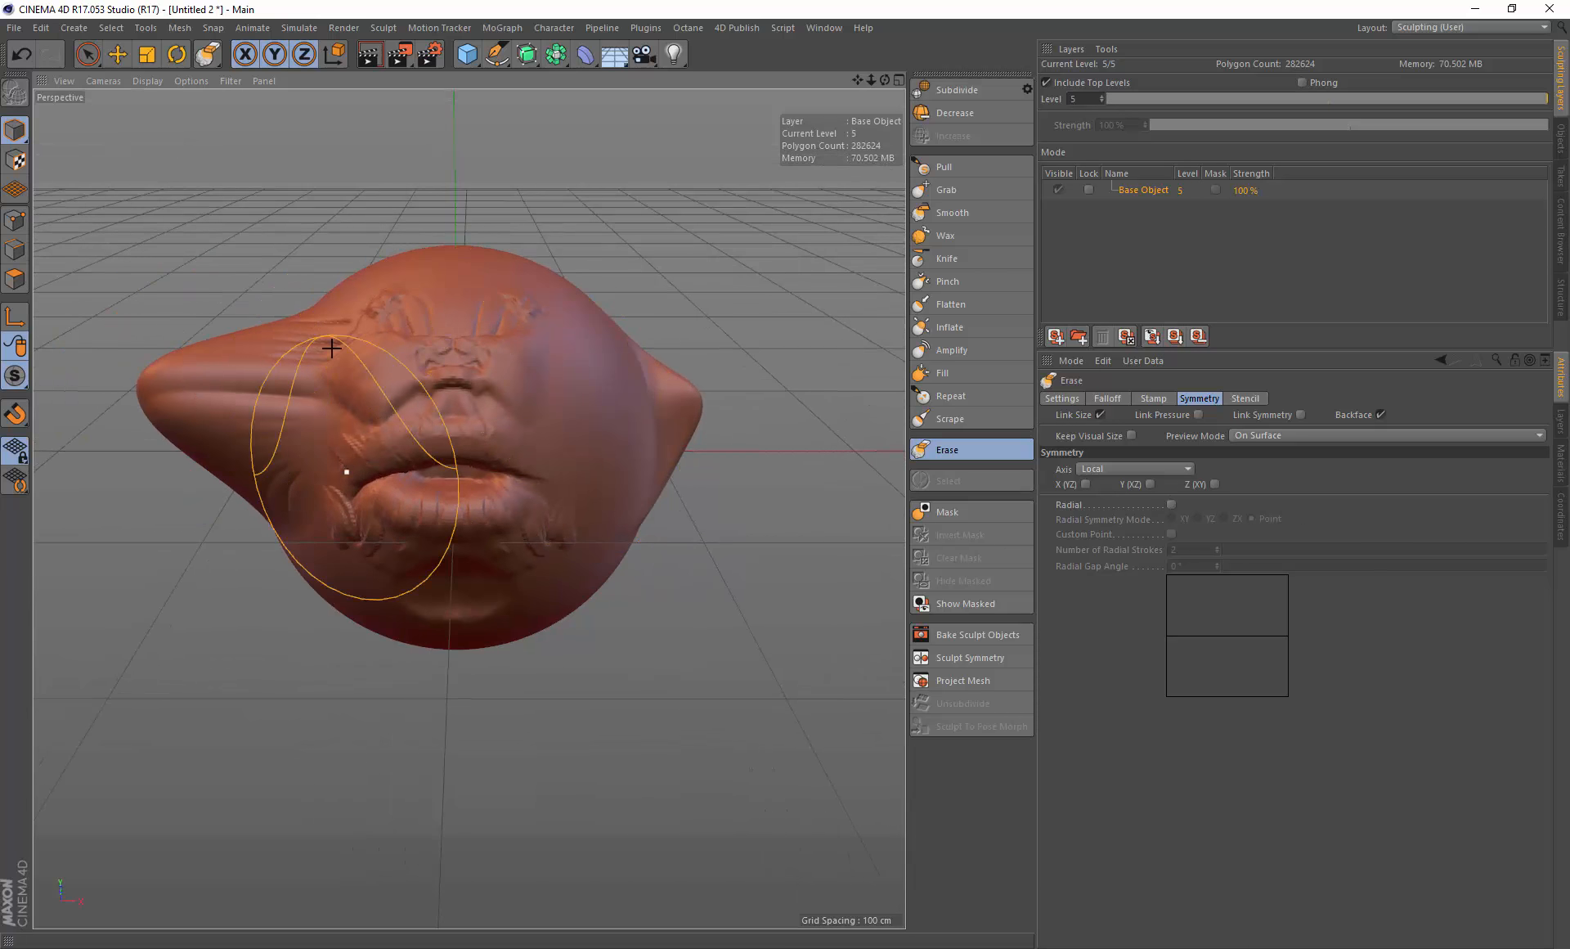
left_click_drag(491, 402, 491, 388, "alt")
Step: Switch to the Mask brush and mask the left half of the head
left_click(950, 512)
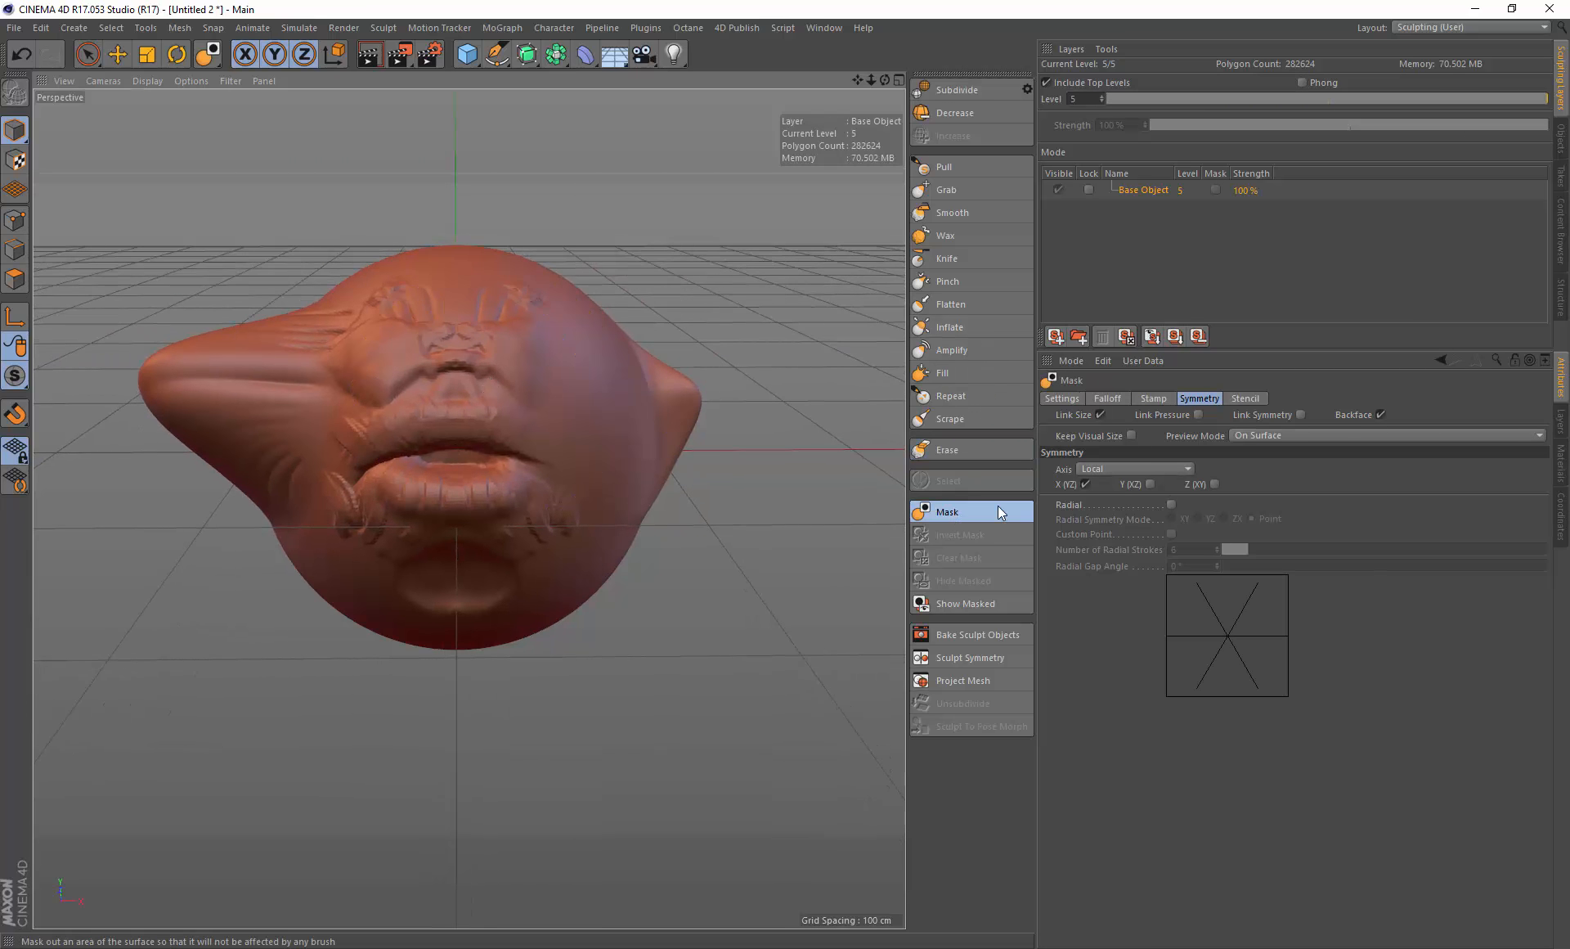
left_click(1380, 415)
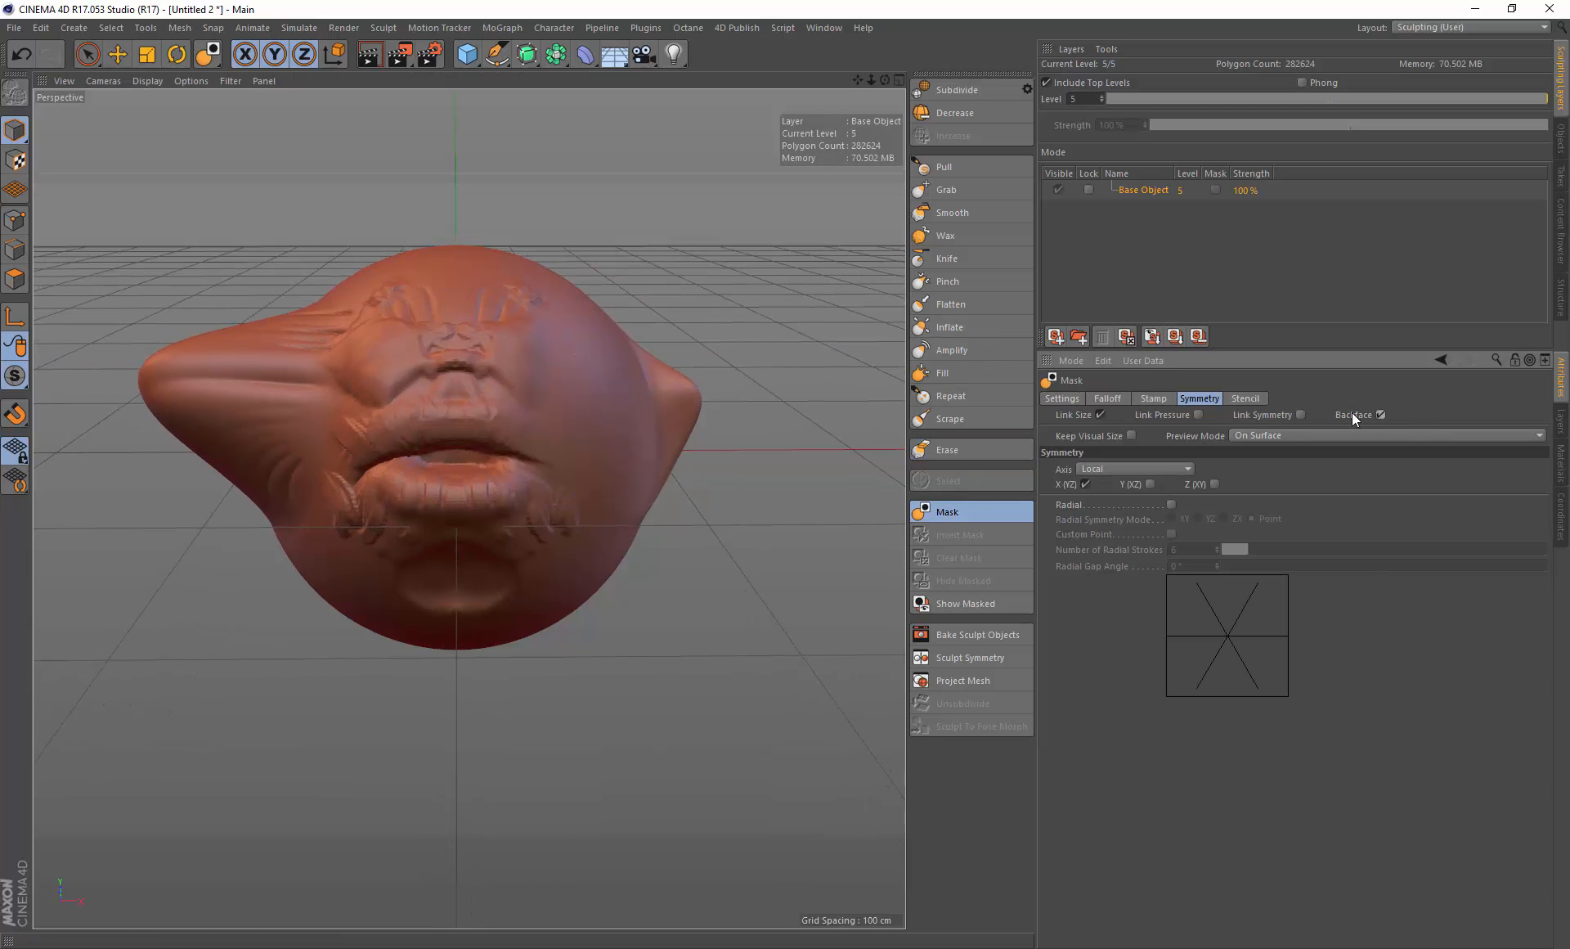
left_click_drag(77, 150, 456, 788)
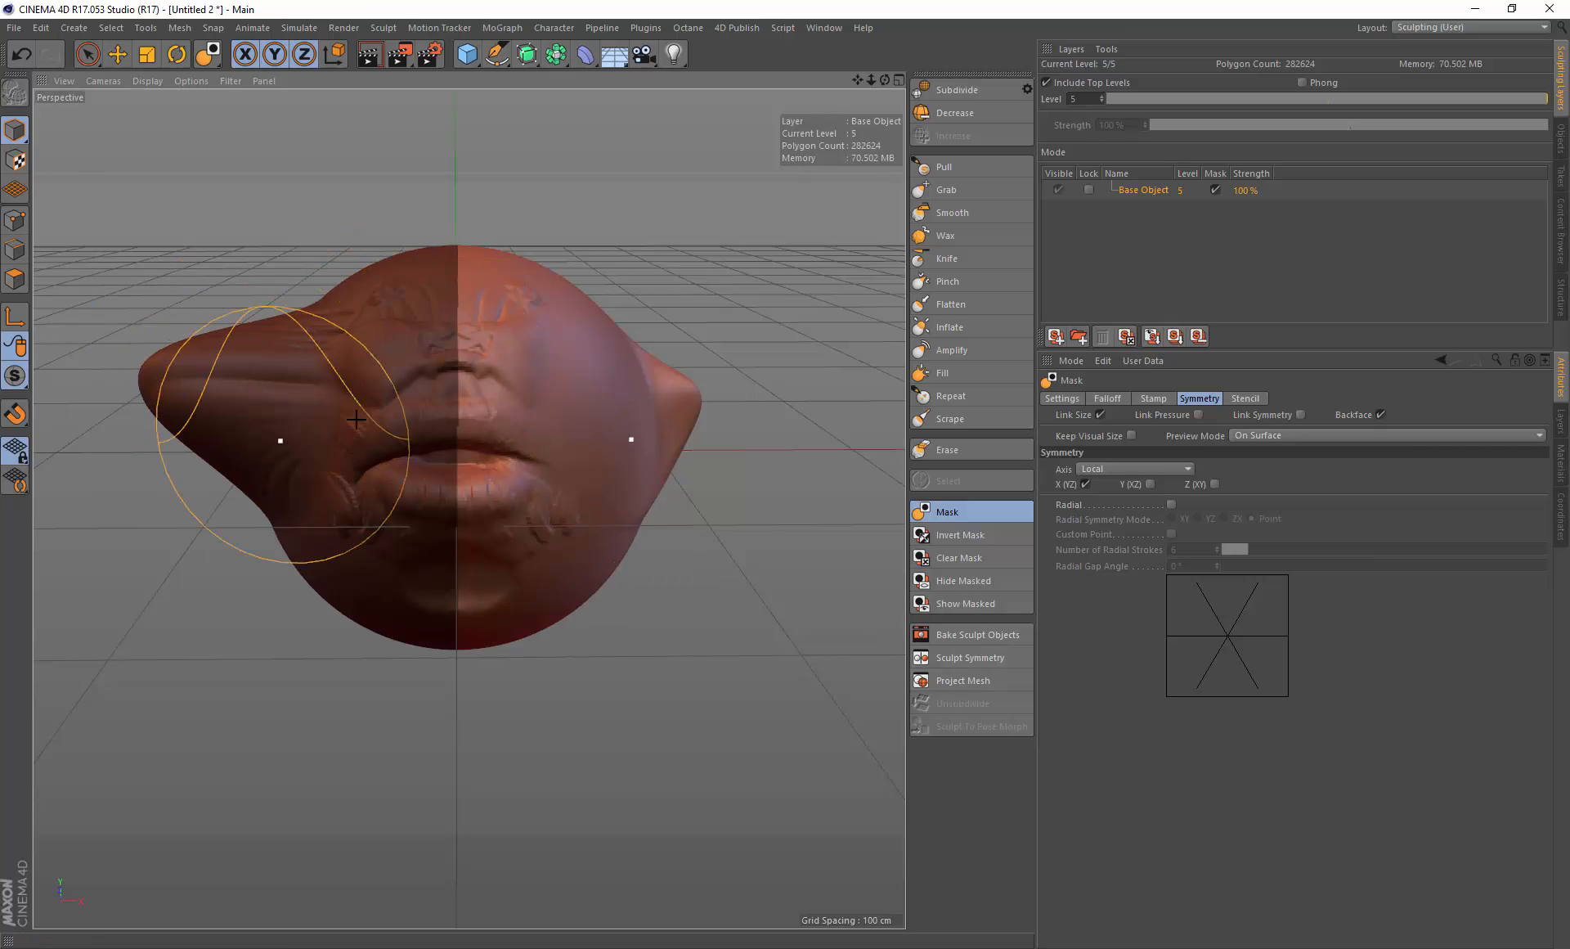
Step: Open Sculpt Symmetry and apply Masked Object symmetry along the X axis
left_click(991, 658)
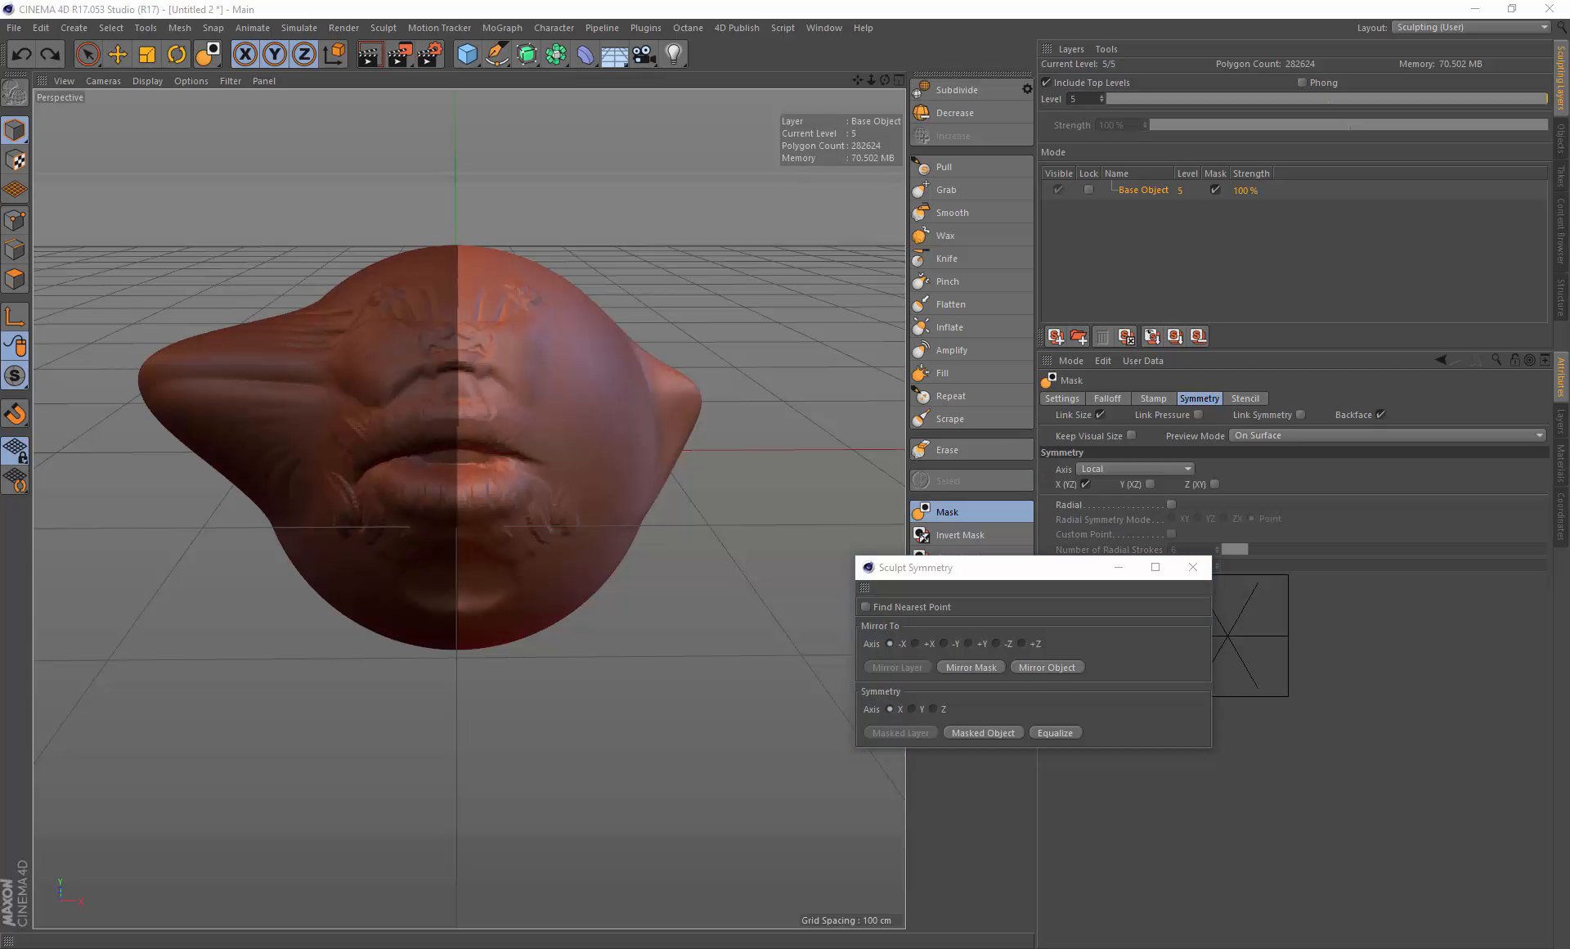
mouse_move(986, 575)
left_mouse_down()
mouse_move(1100, 644)
mouse_move(983, 558)
mouse_move(974, 603)
mouse_move(951, 548)
left_mouse_up()
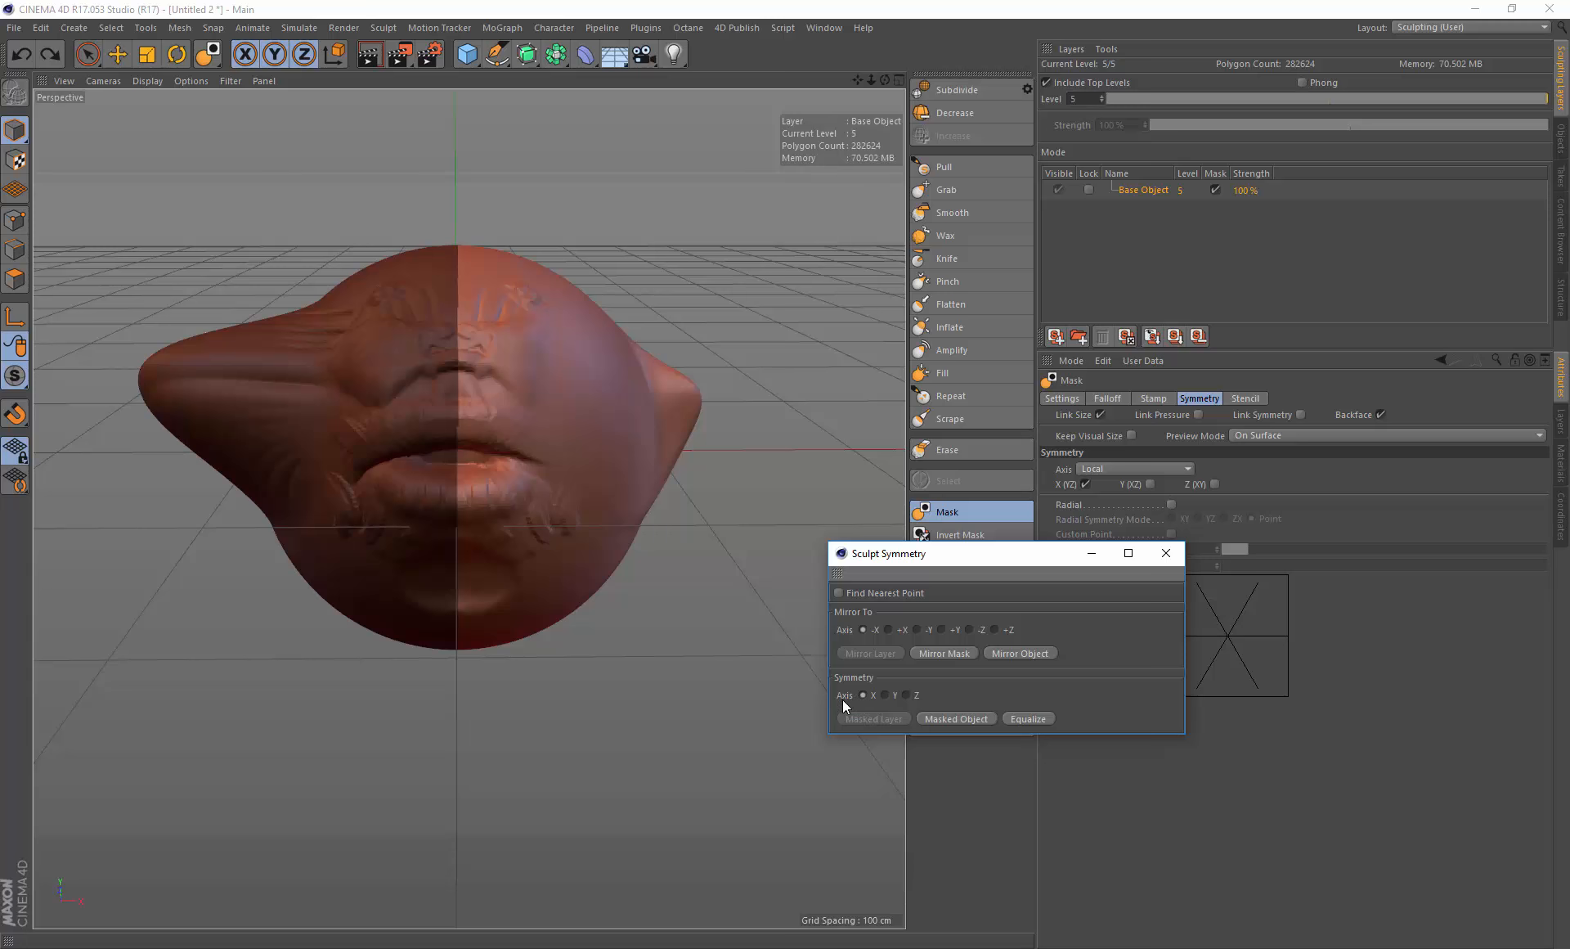
left_click(961, 718)
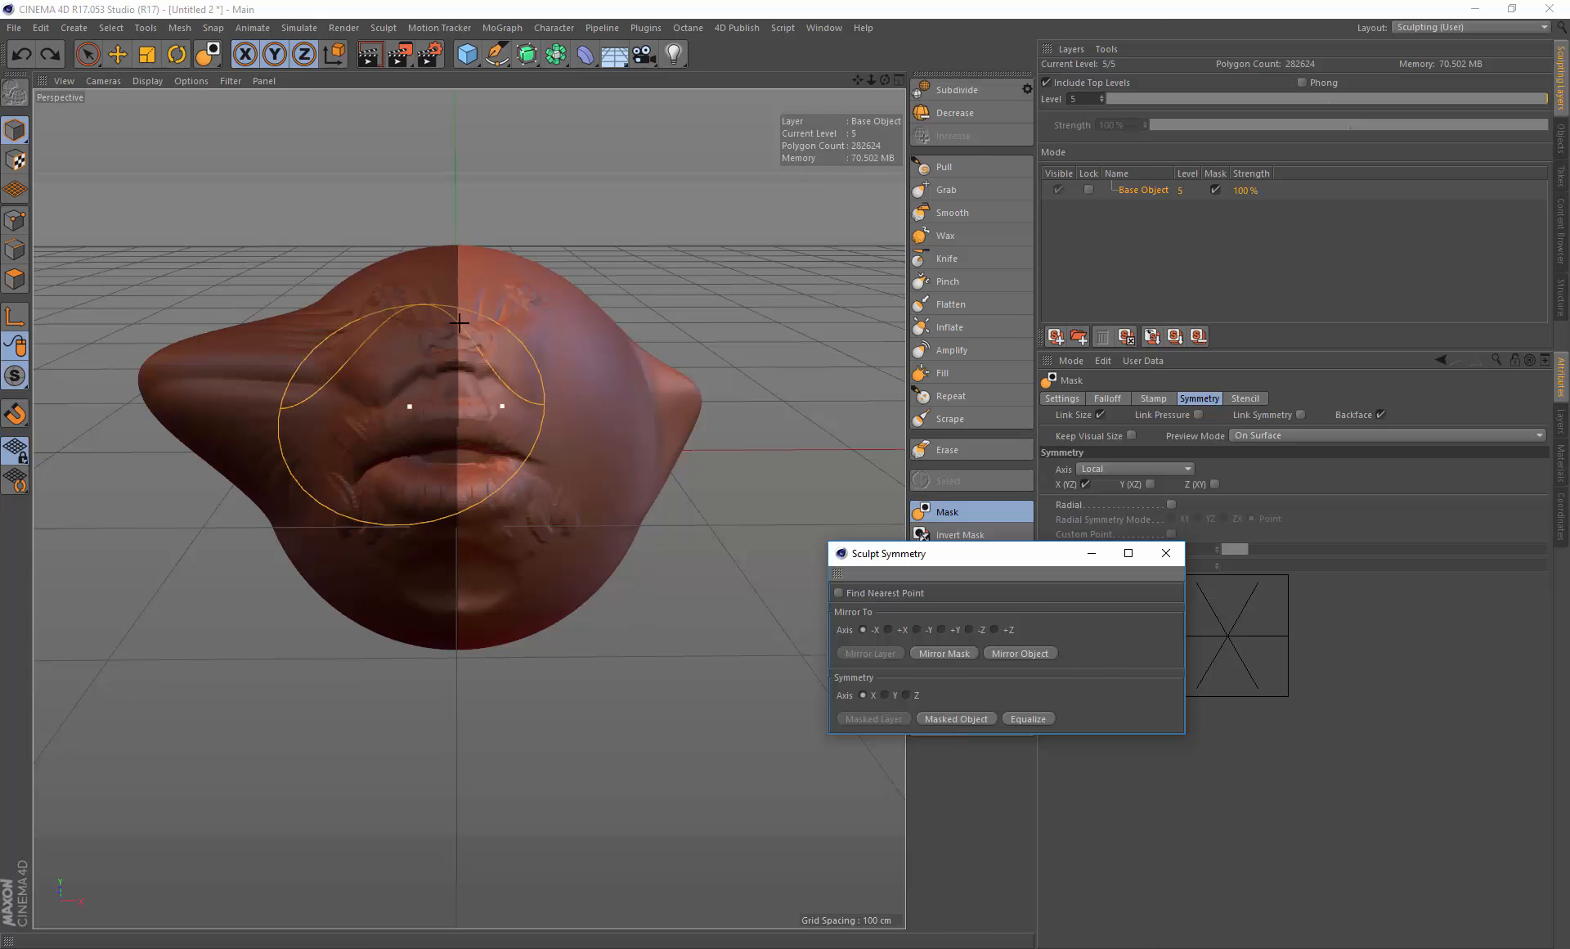
left_click(960, 718)
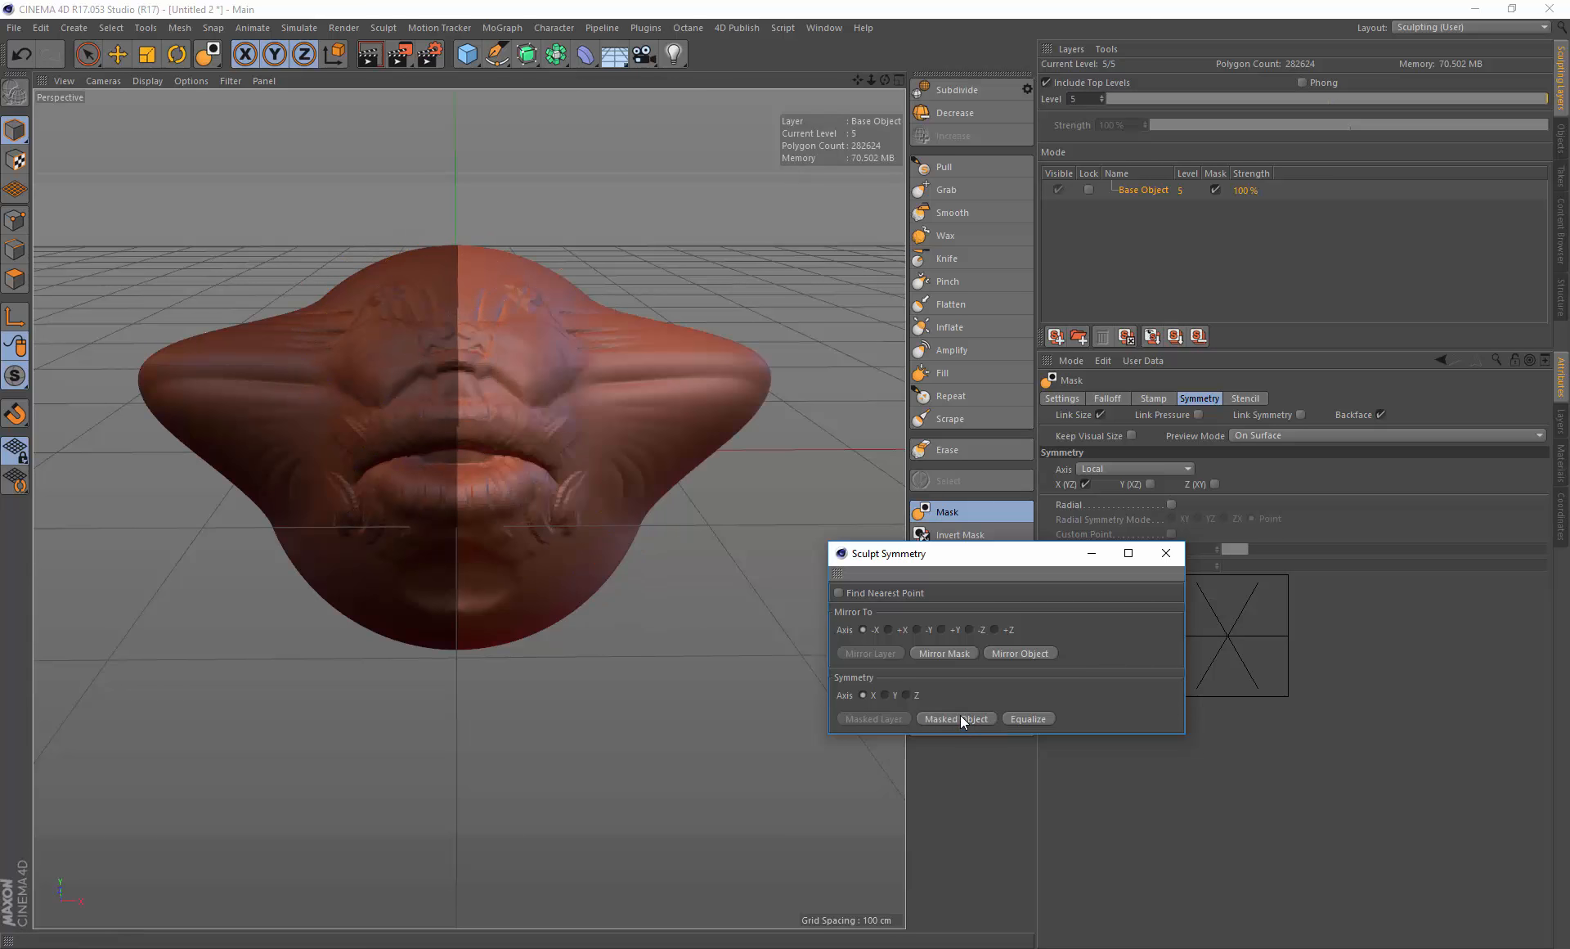
Step: Undo the symmetry operation and close the Sculpt Symmetry dialog
mouse_move(666, 401)
left_mouse_down("alt")
mouse_move(470, 377)
mouse_move(512, 378)
mouse_move(484, 532)
mouse_move(428, 501)
mouse_move(417, 437)
mouse_move(368, 561)
mouse_move(470, 428)
mouse_move(463, 472)
mouse_move(624, 340)
mouse_move(712, 295)
mouse_move(700, 315)
left_mouse_up("alt")
key("ctrl+z")
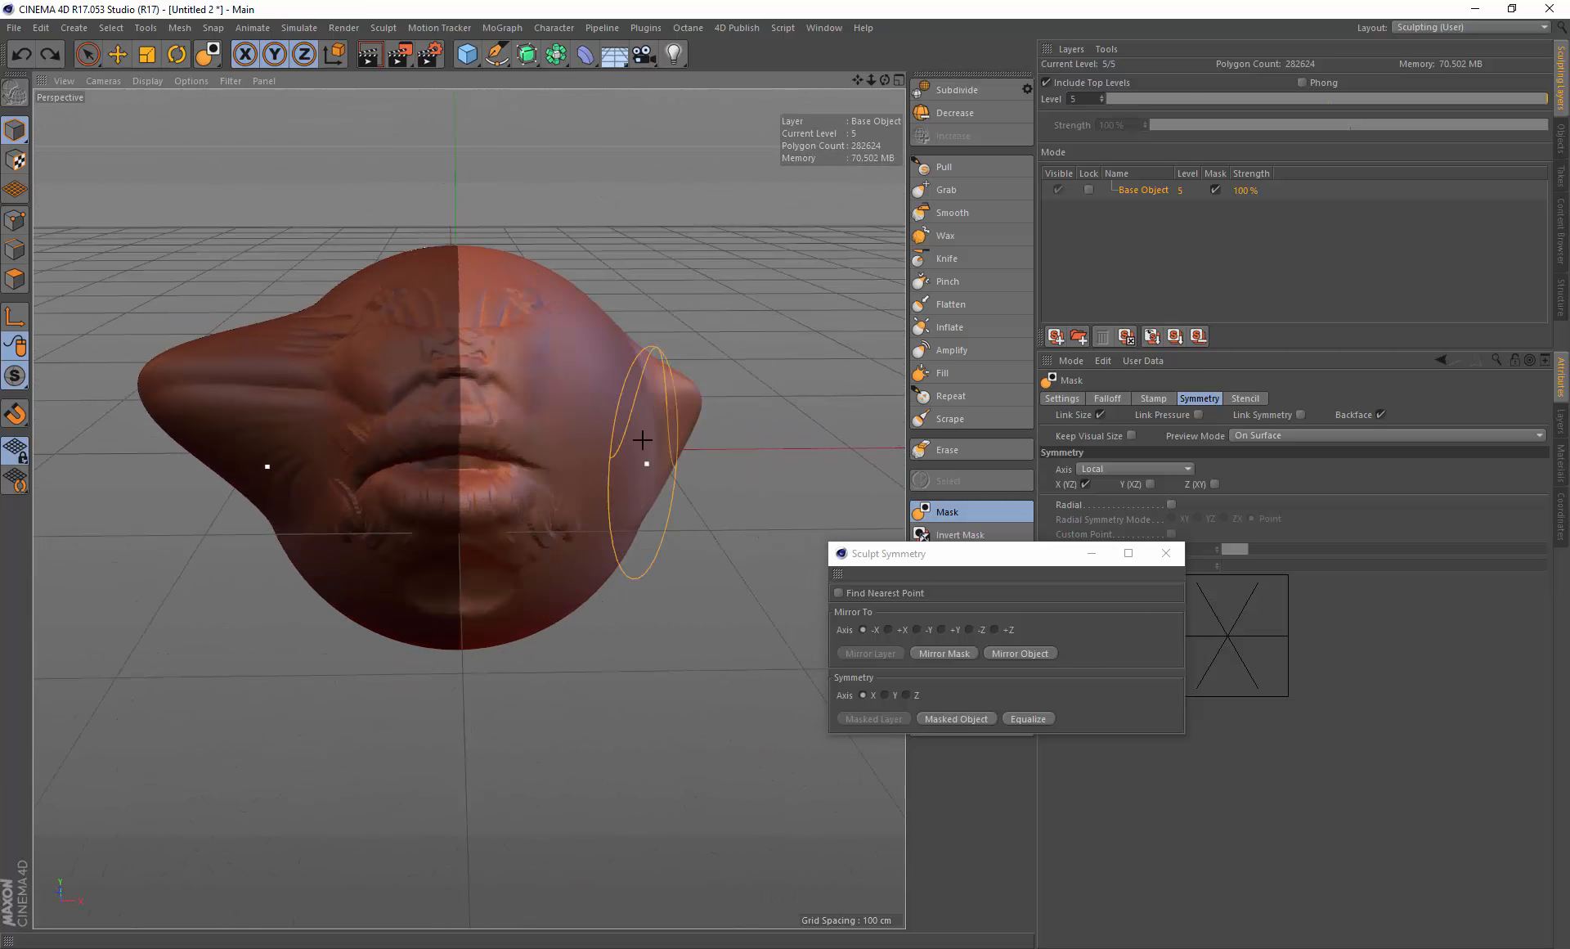
mouse_move(644, 441)
left_mouse_down("alt")
mouse_move(663, 579)
mouse_move(651, 436)
mouse_move(720, 491)
left_mouse_up("alt")
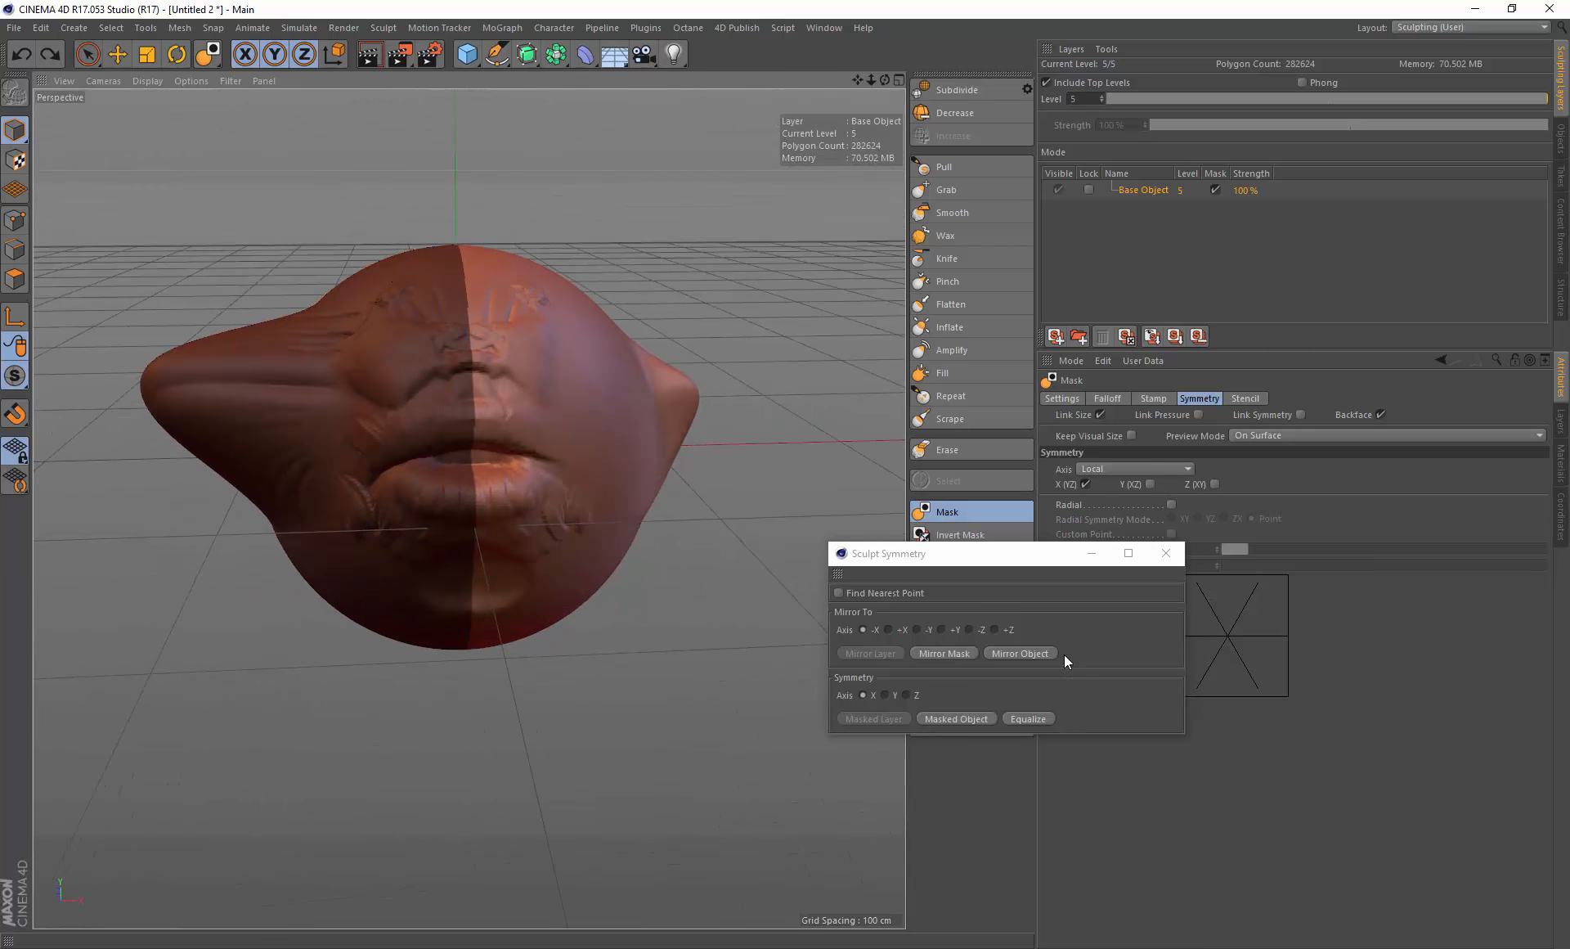
left_click(1167, 554)
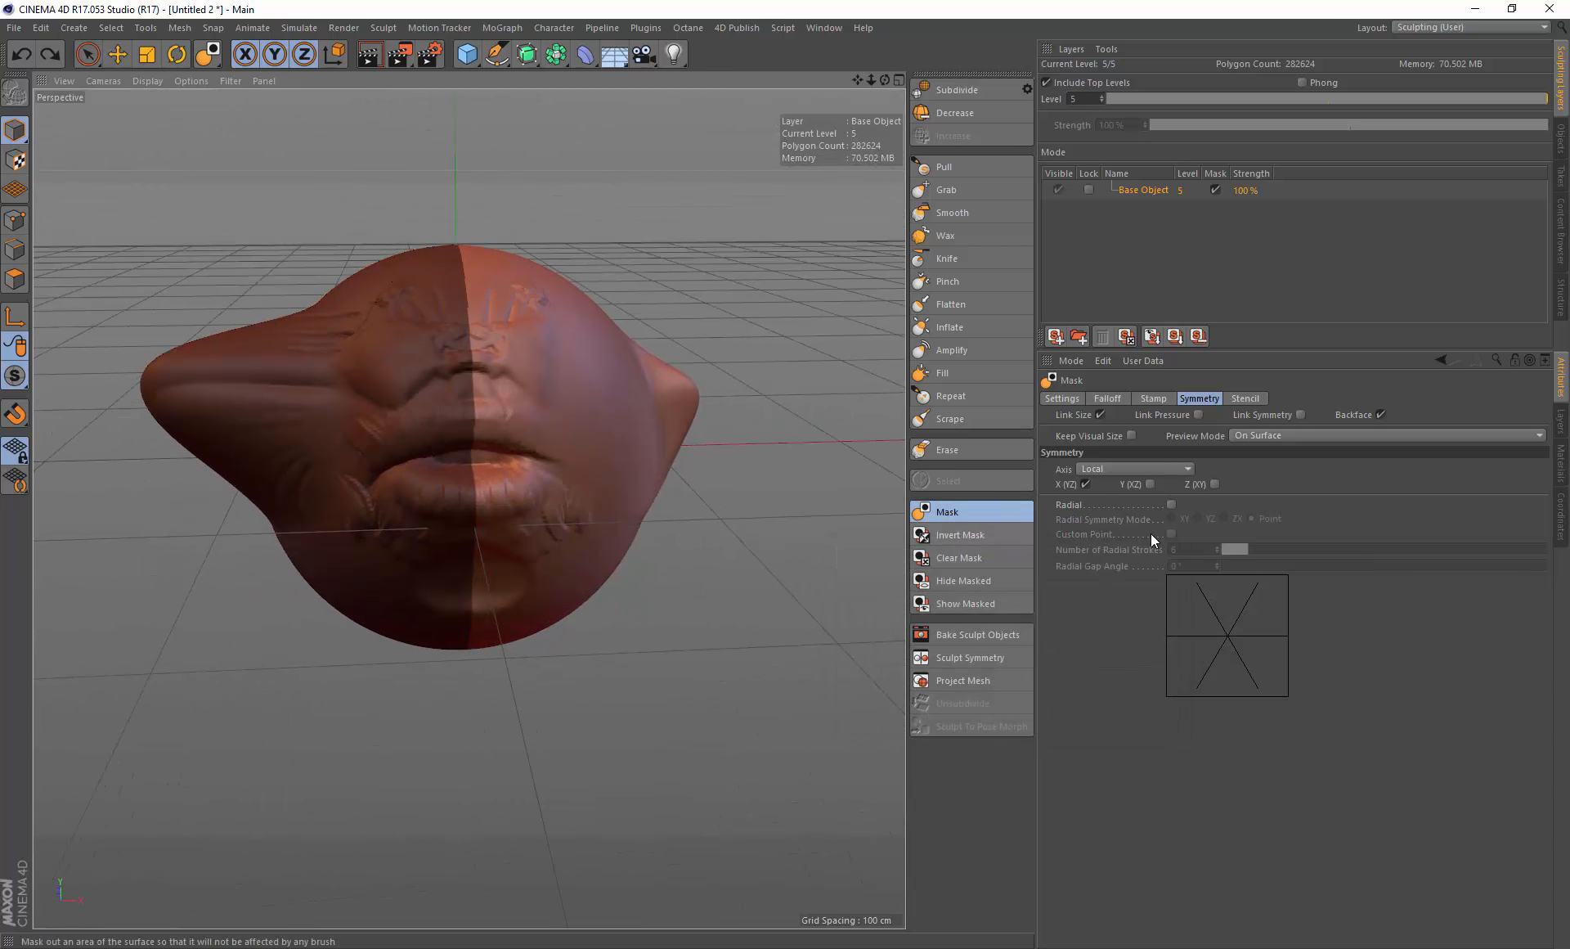
Step: Turn off X symmetry and Backface for the Mask brush and paint mask strokes on the right side of the head
left_click(1087, 485)
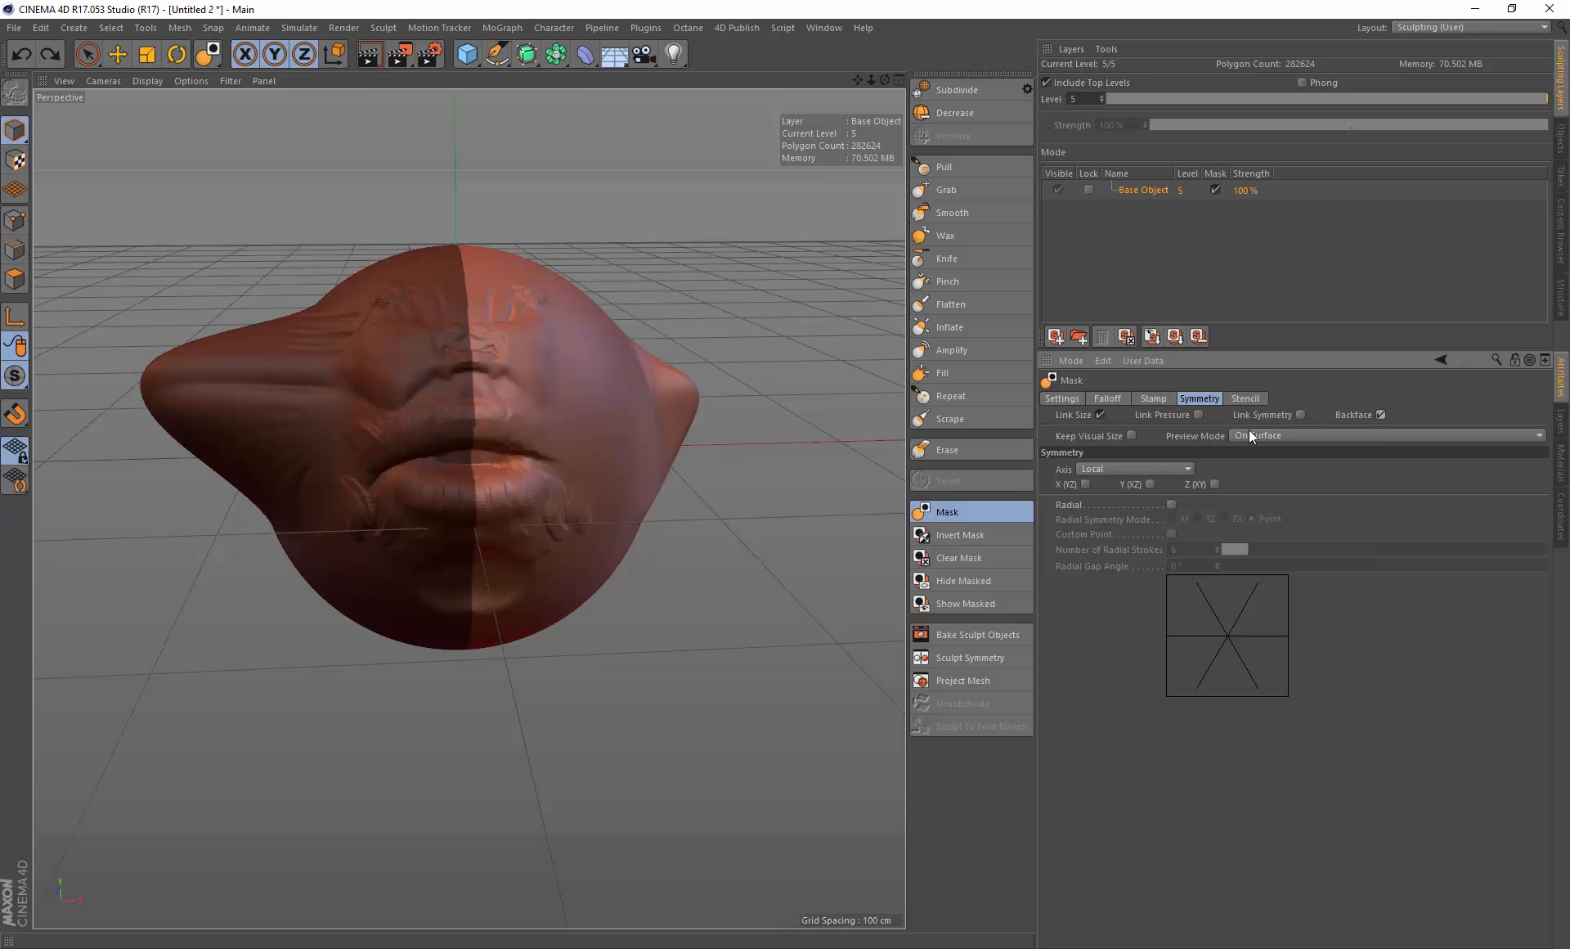
left_click_drag(500, 320, 489, 311, "alt")
left_click_drag(156, 277, 461, 744)
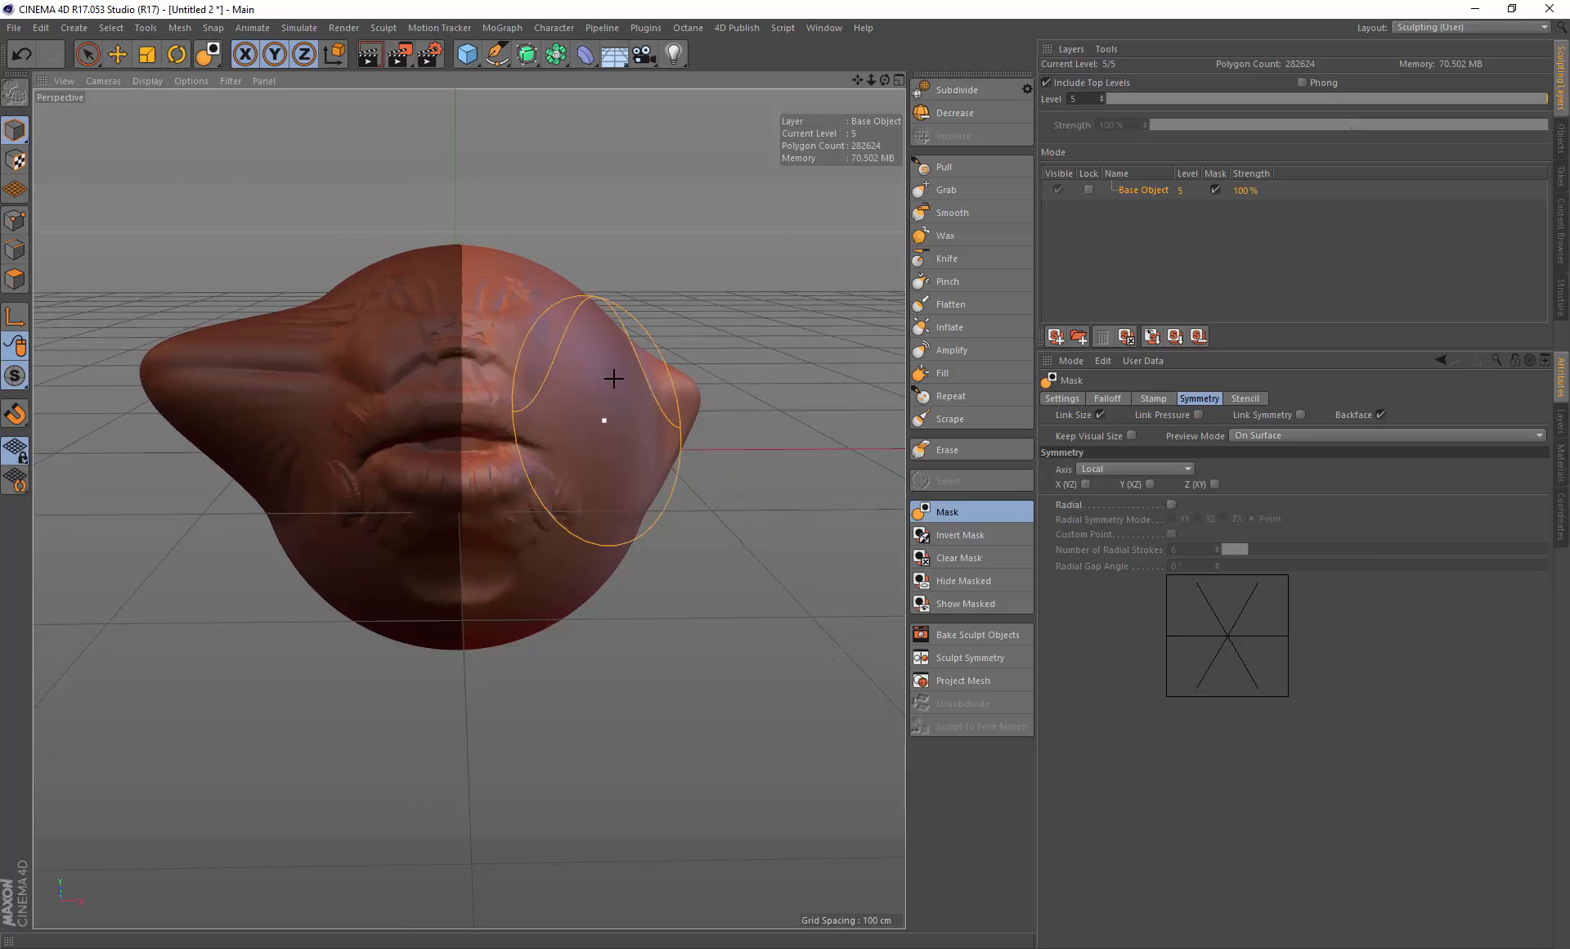
left_click_drag(613, 374, 609, 264, "alt")
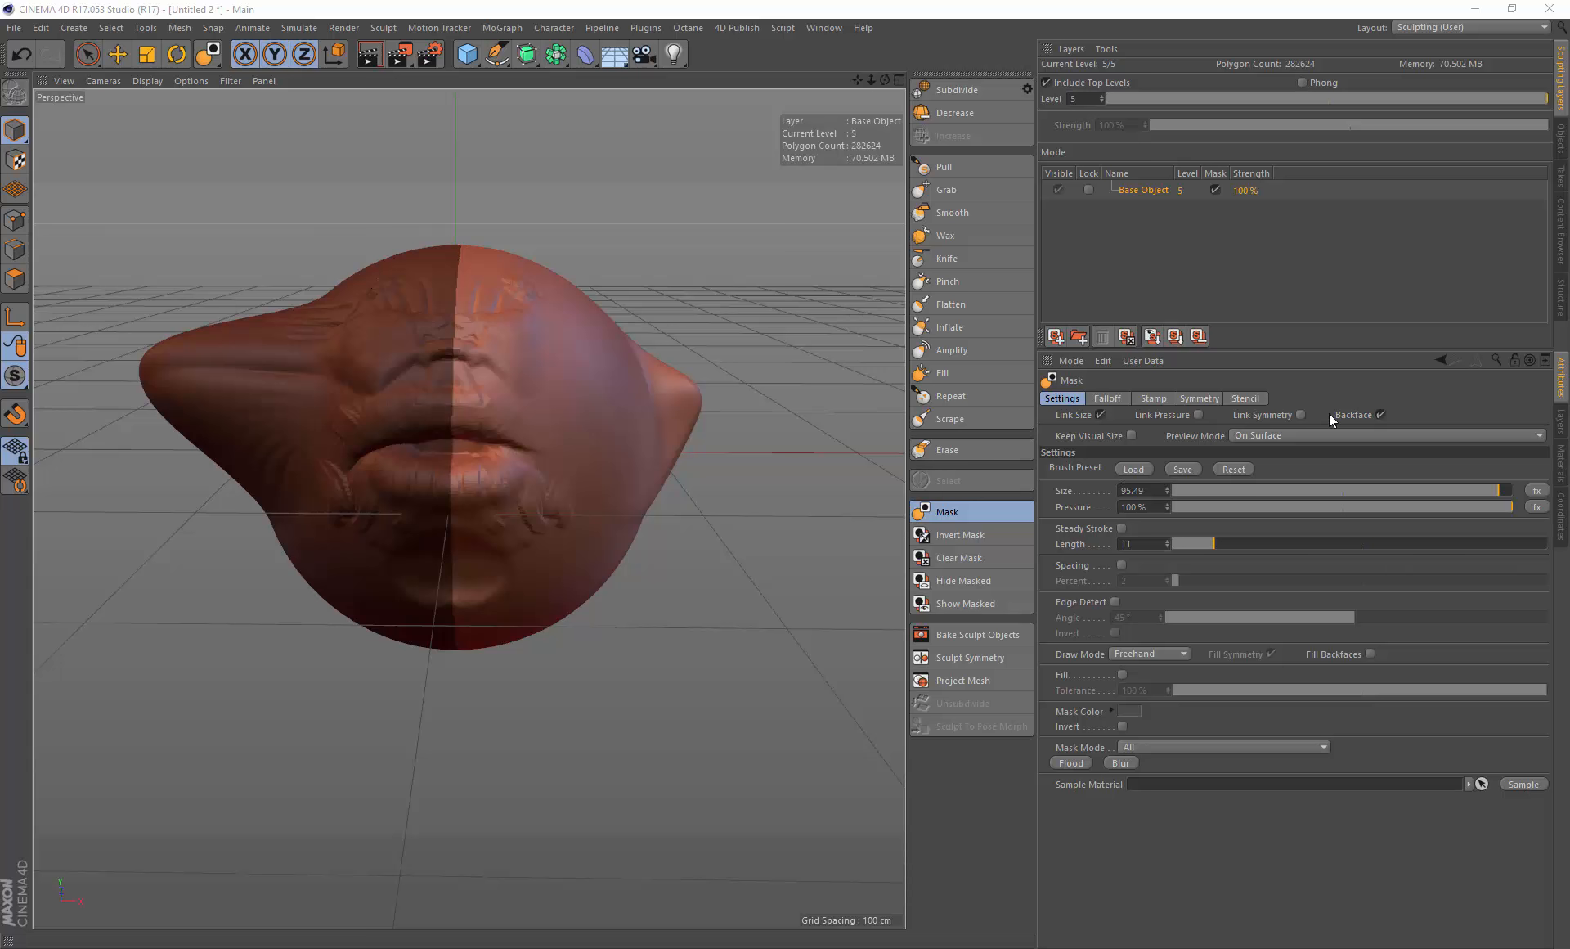
left_click(1381, 415)
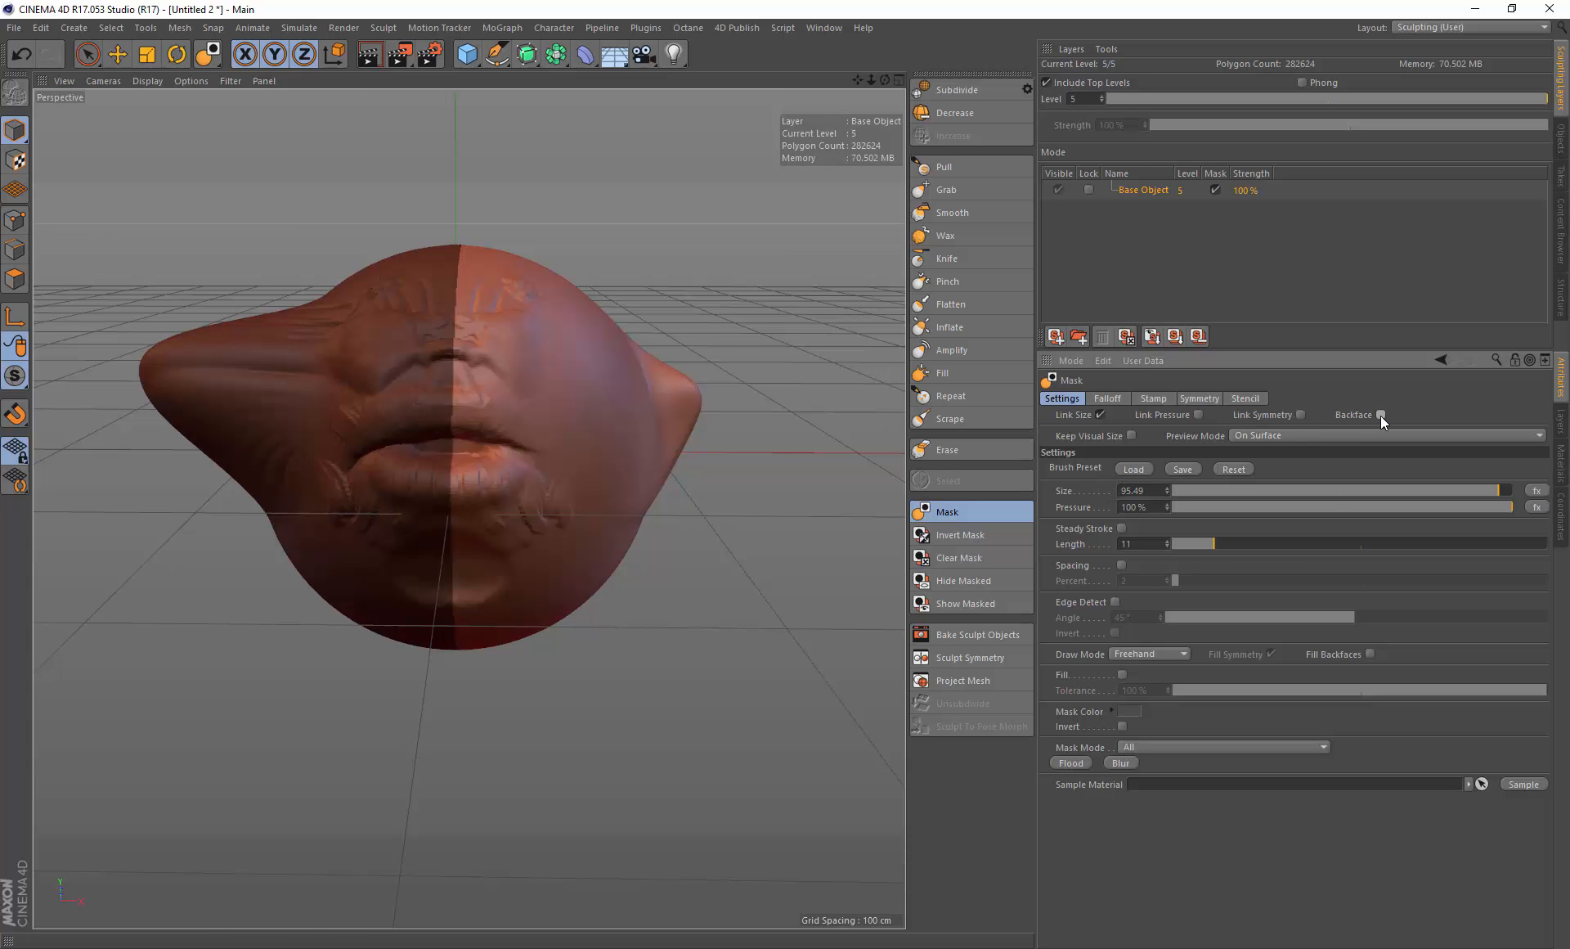
mouse_move(582, 304)
left_mouse_down("alt")
mouse_move(540, 311)
mouse_move(605, 295)
mouse_move(496, 299)
left_mouse_up("alt")
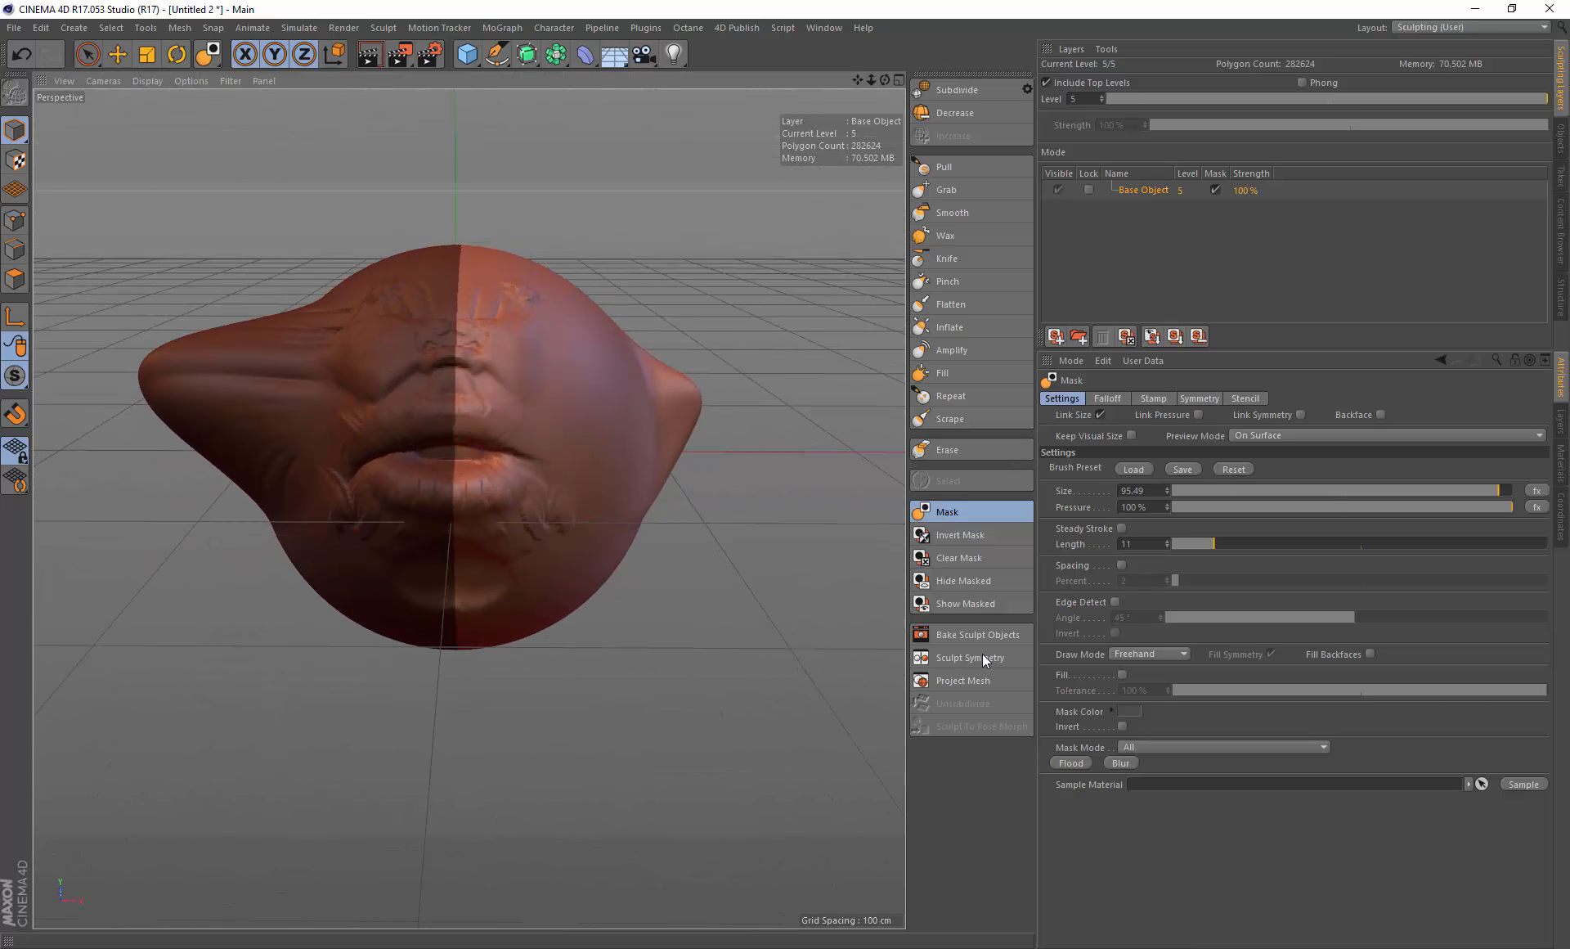
Step: Enable Fill Backfaces for the Mask brush and paint mask strokes across the face
left_click(1371, 653)
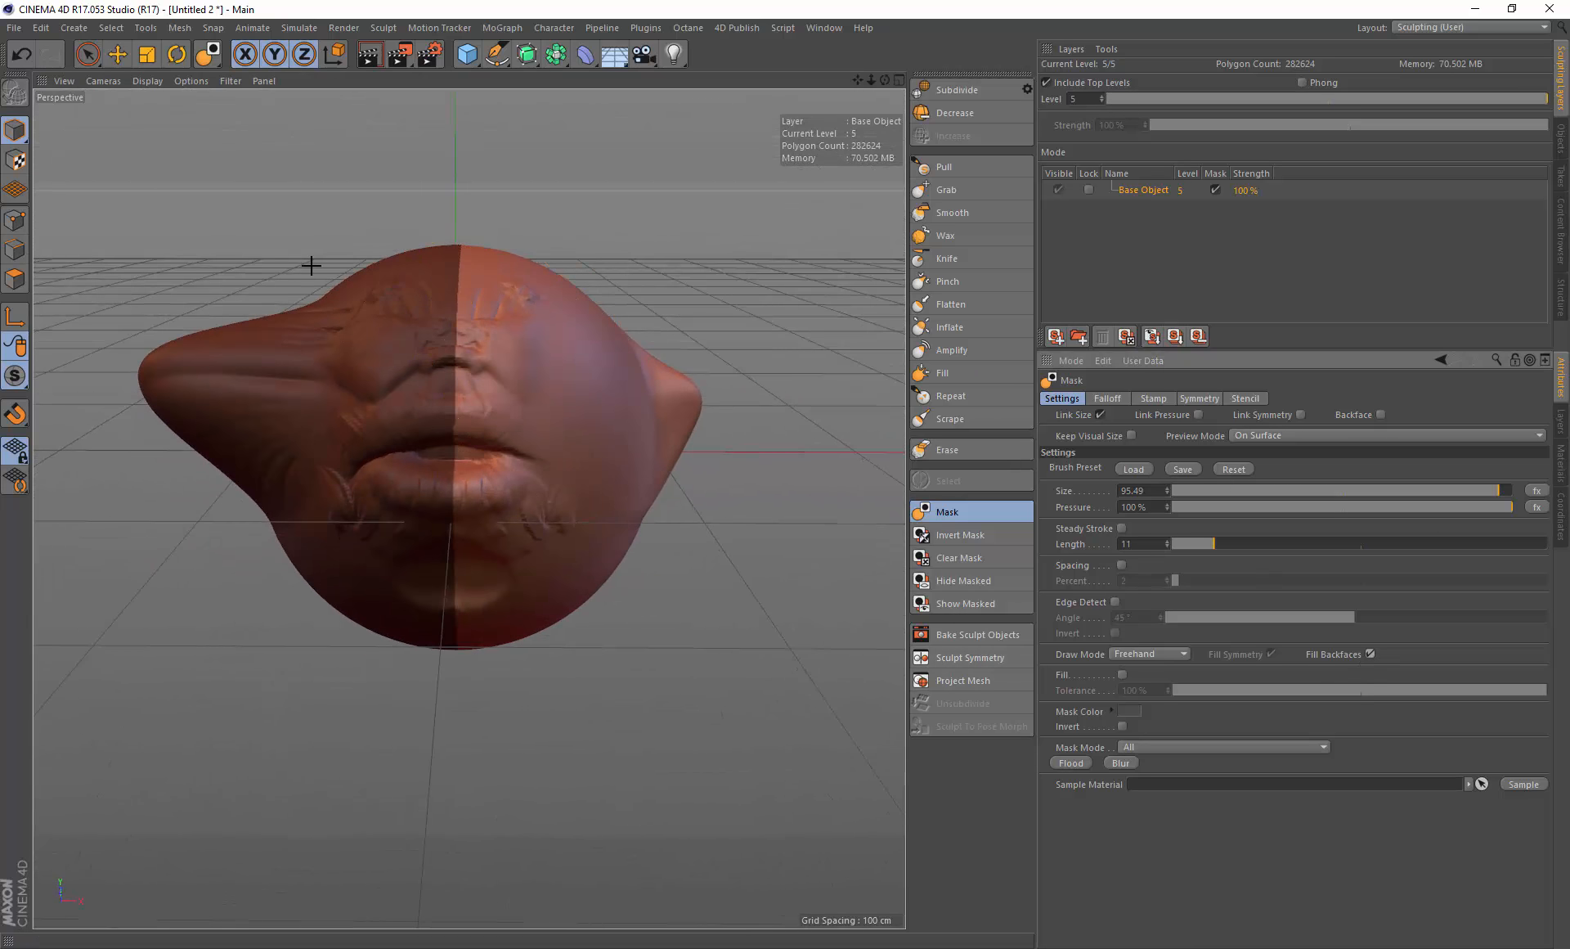
left_click_drag(220, 175, 226, 172, "alt")
left_click_drag(61, 96, 491, 749)
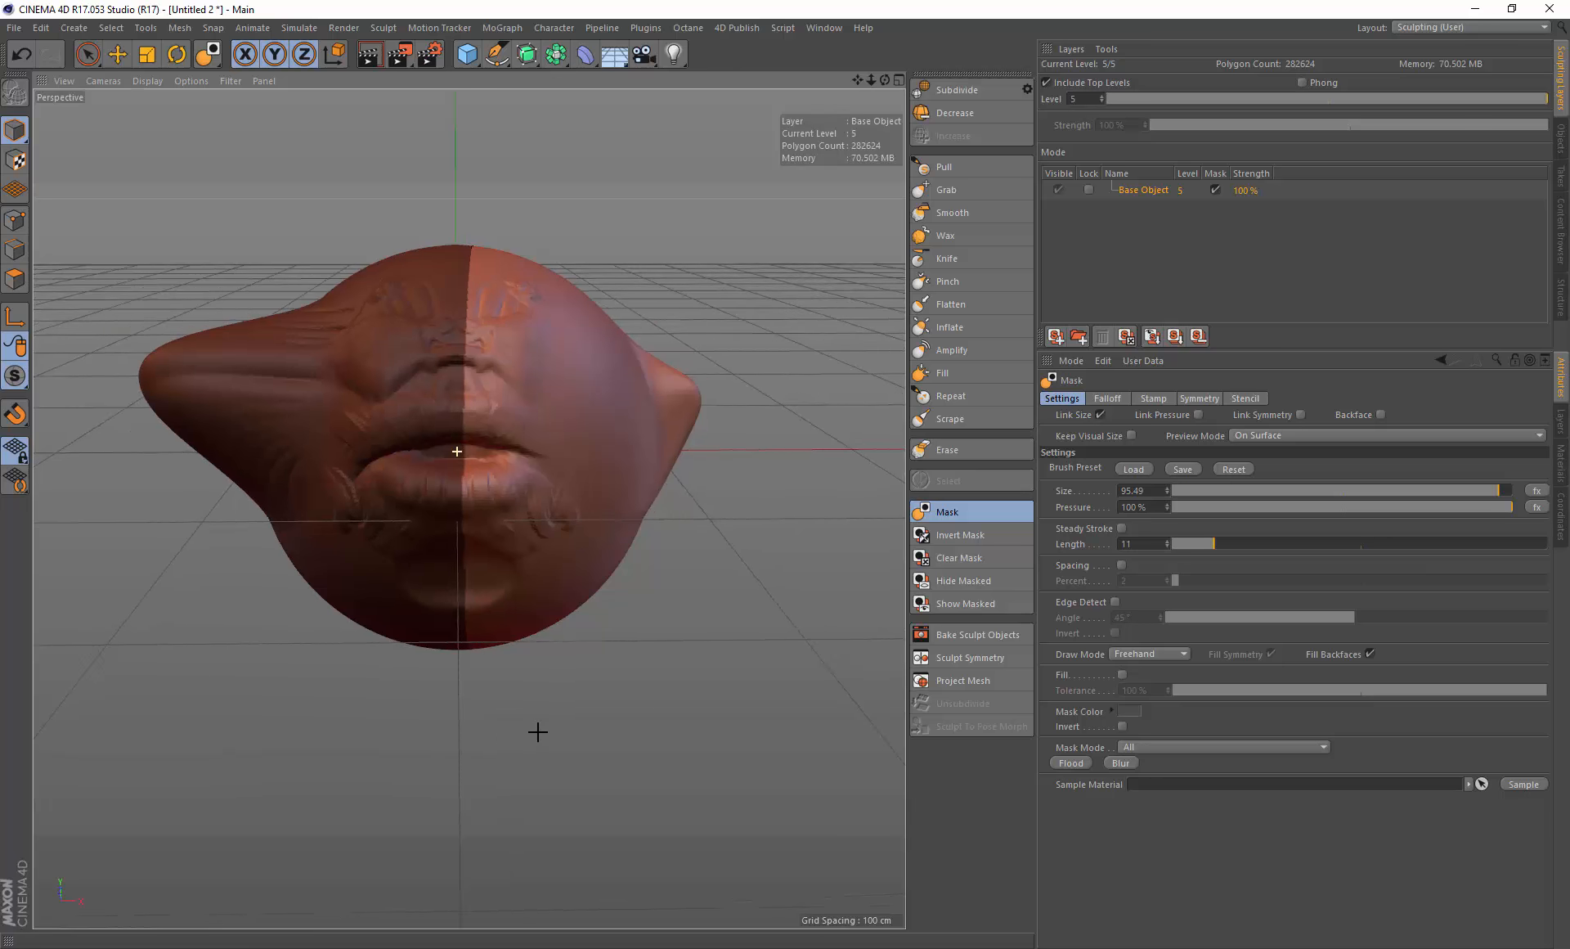
left_click_drag(118, 181, 460, 721)
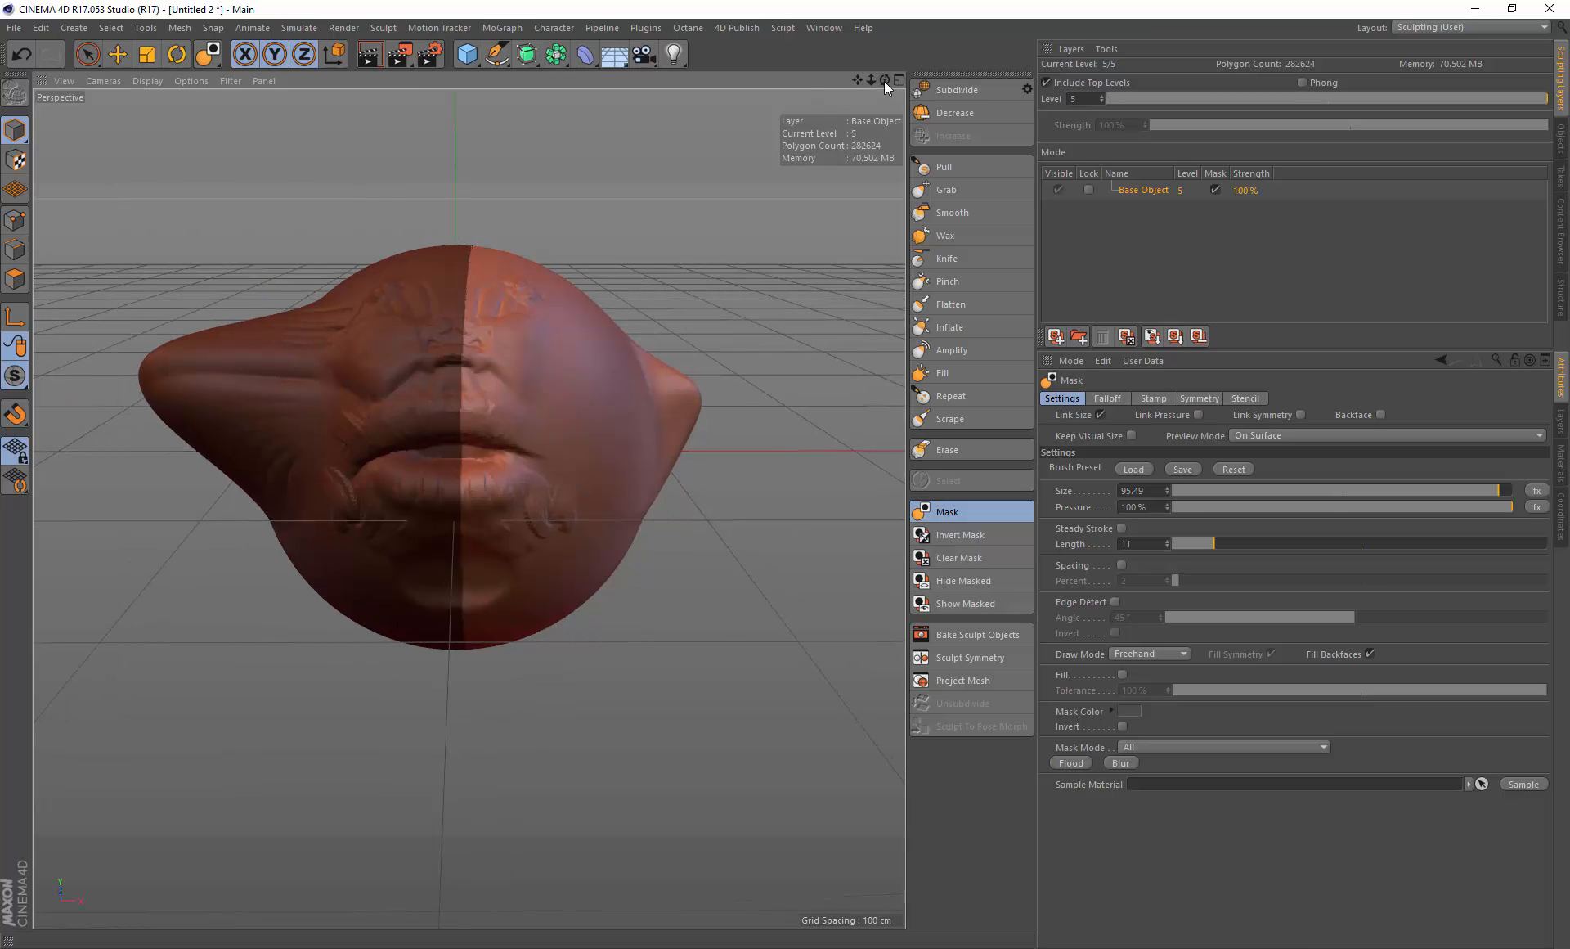
Step: Open Sculpt Symmetry and apply Masked Object symmetry along the X axis to the head
left_click_drag(885, 82, 896, 257)
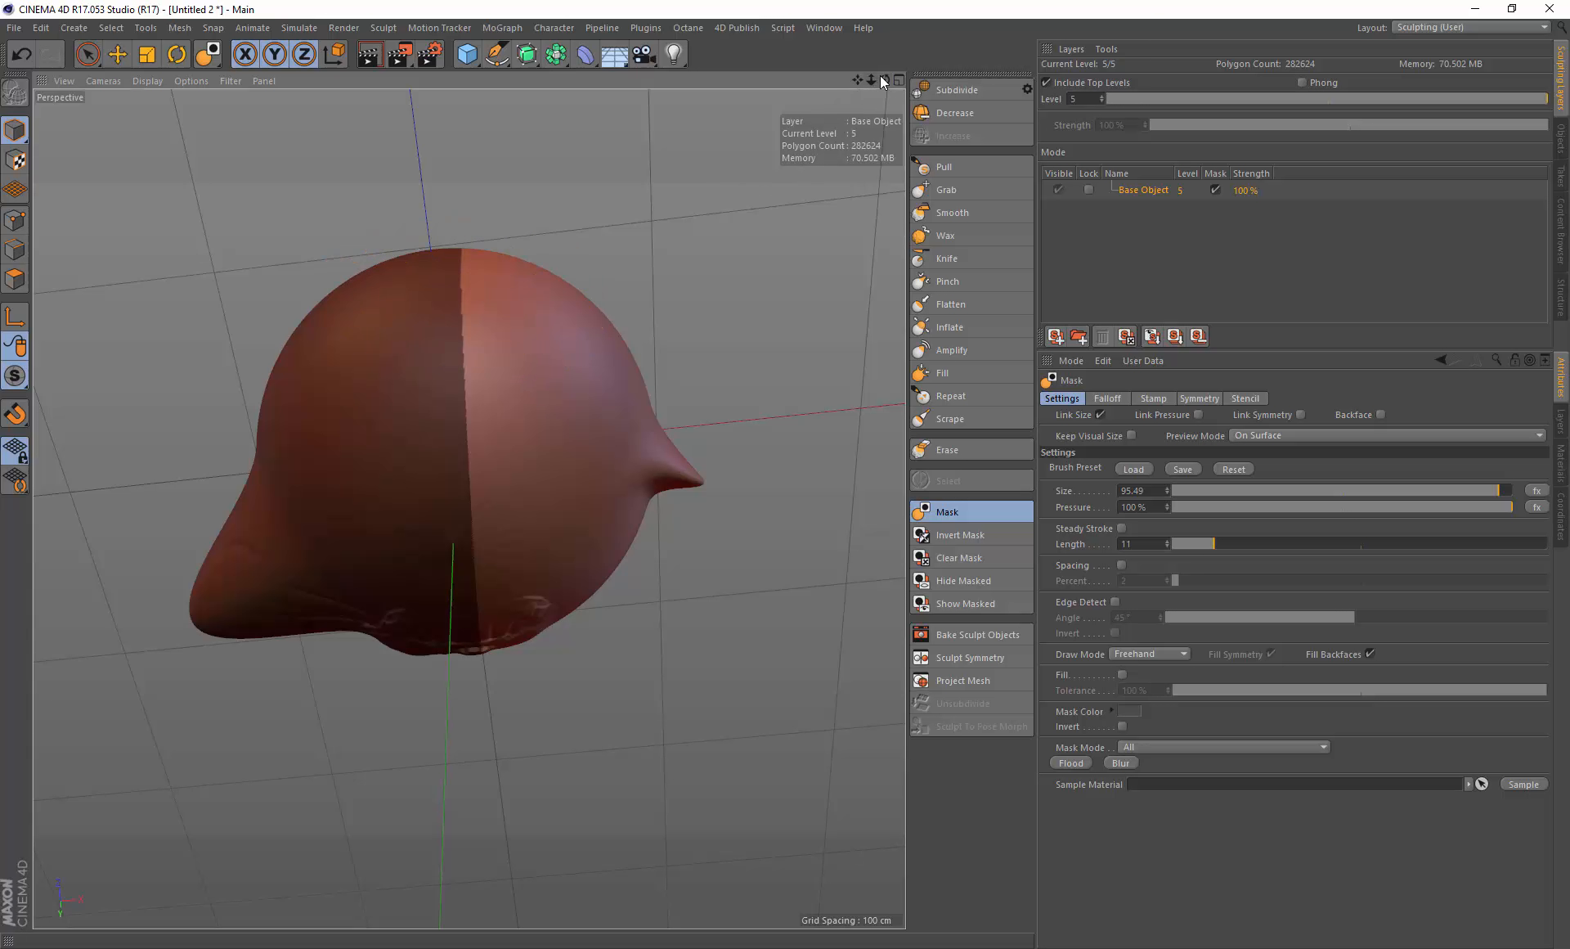
mouse_move(882, 78)
left_mouse_down()
mouse_move(876, 60)
mouse_move(803, 116)
left_mouse_up()
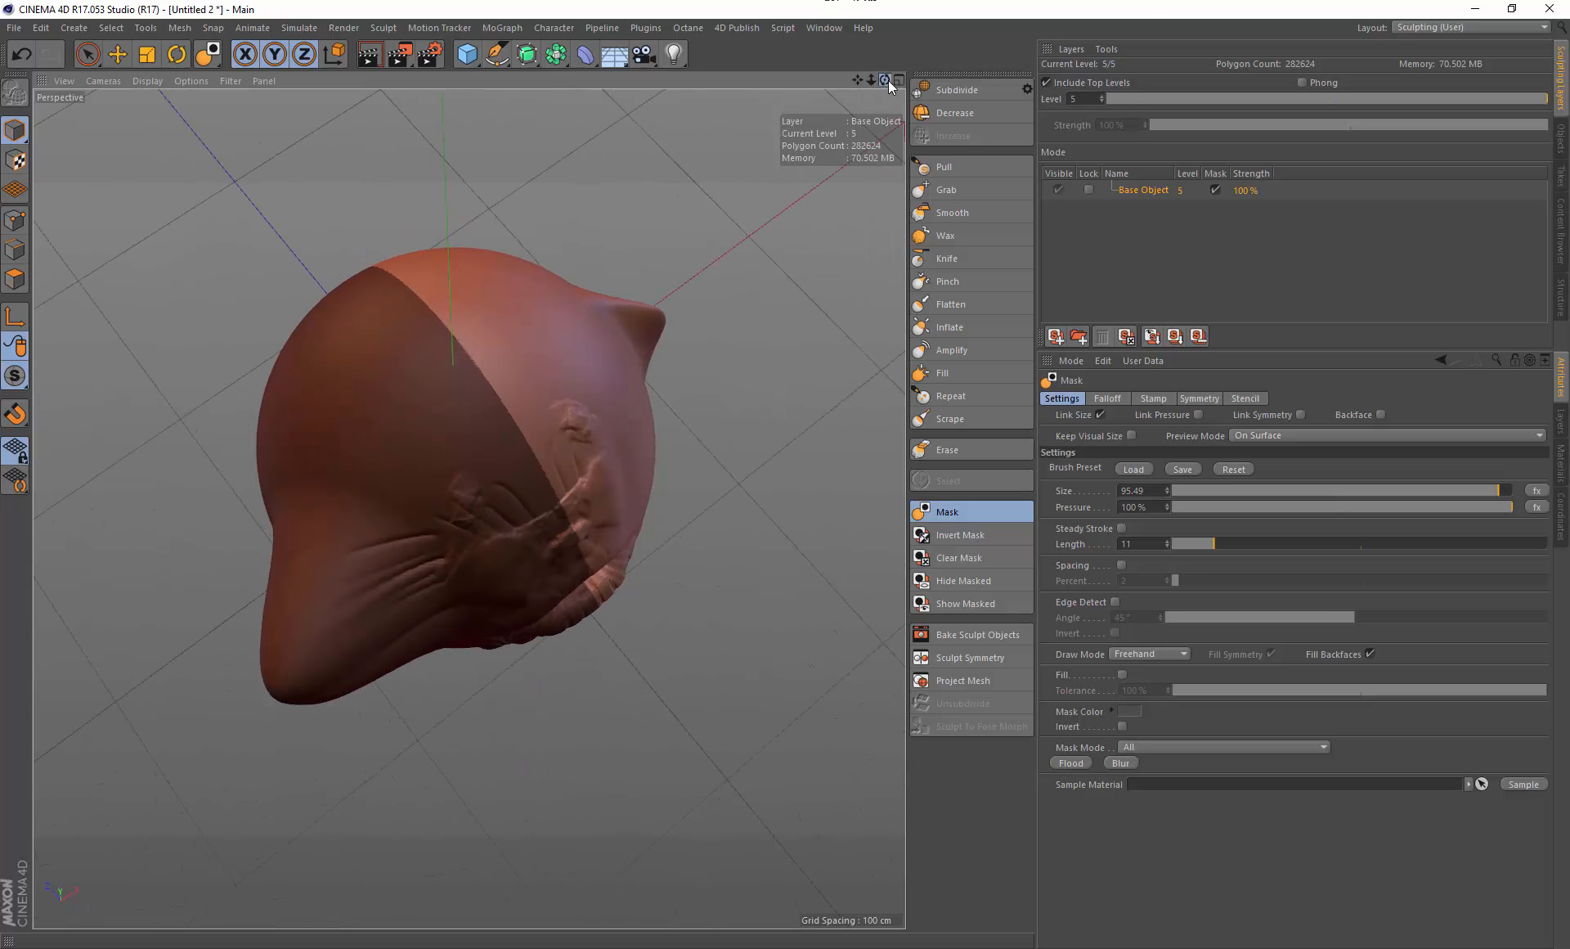
left_click_drag(888, 81, 823, 7)
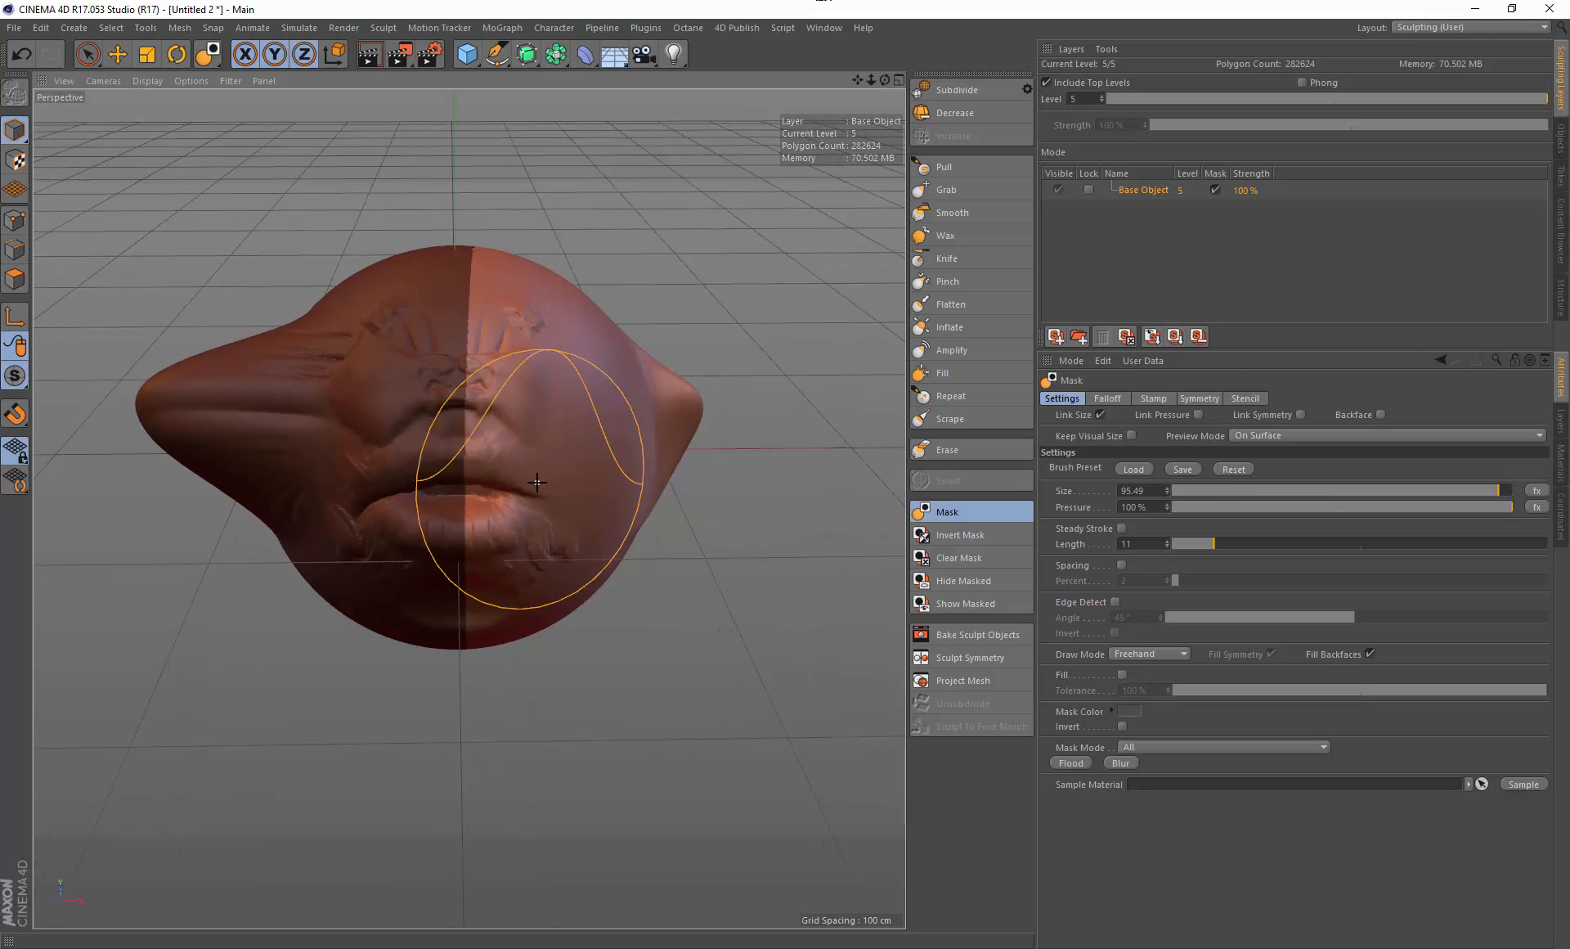
left_click(984, 656)
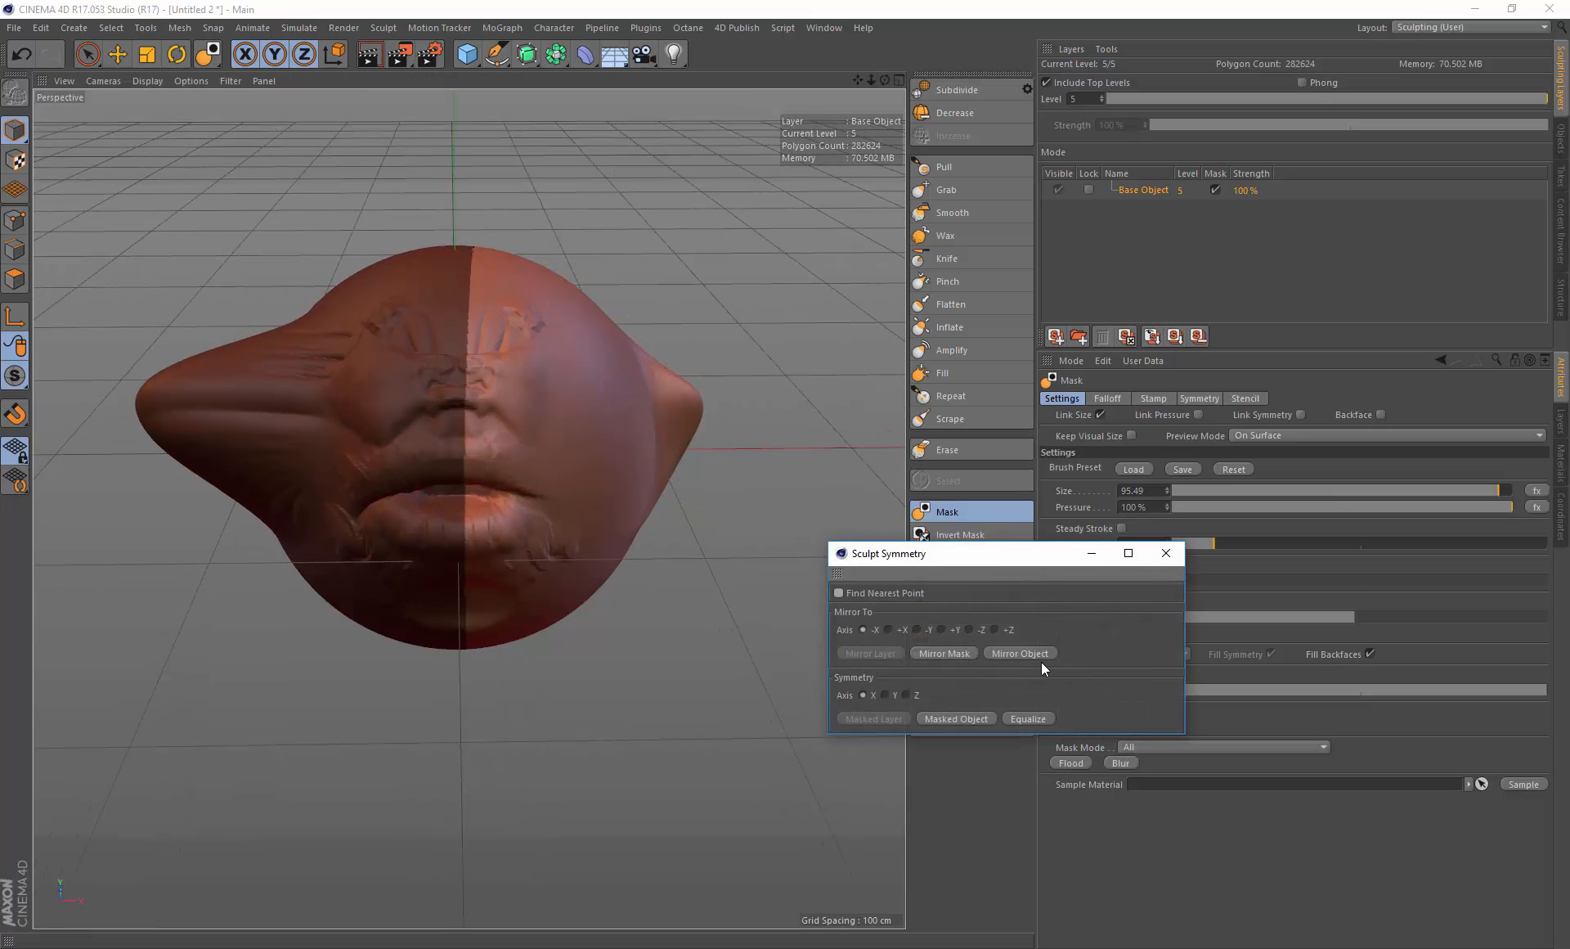
left_click(953, 716)
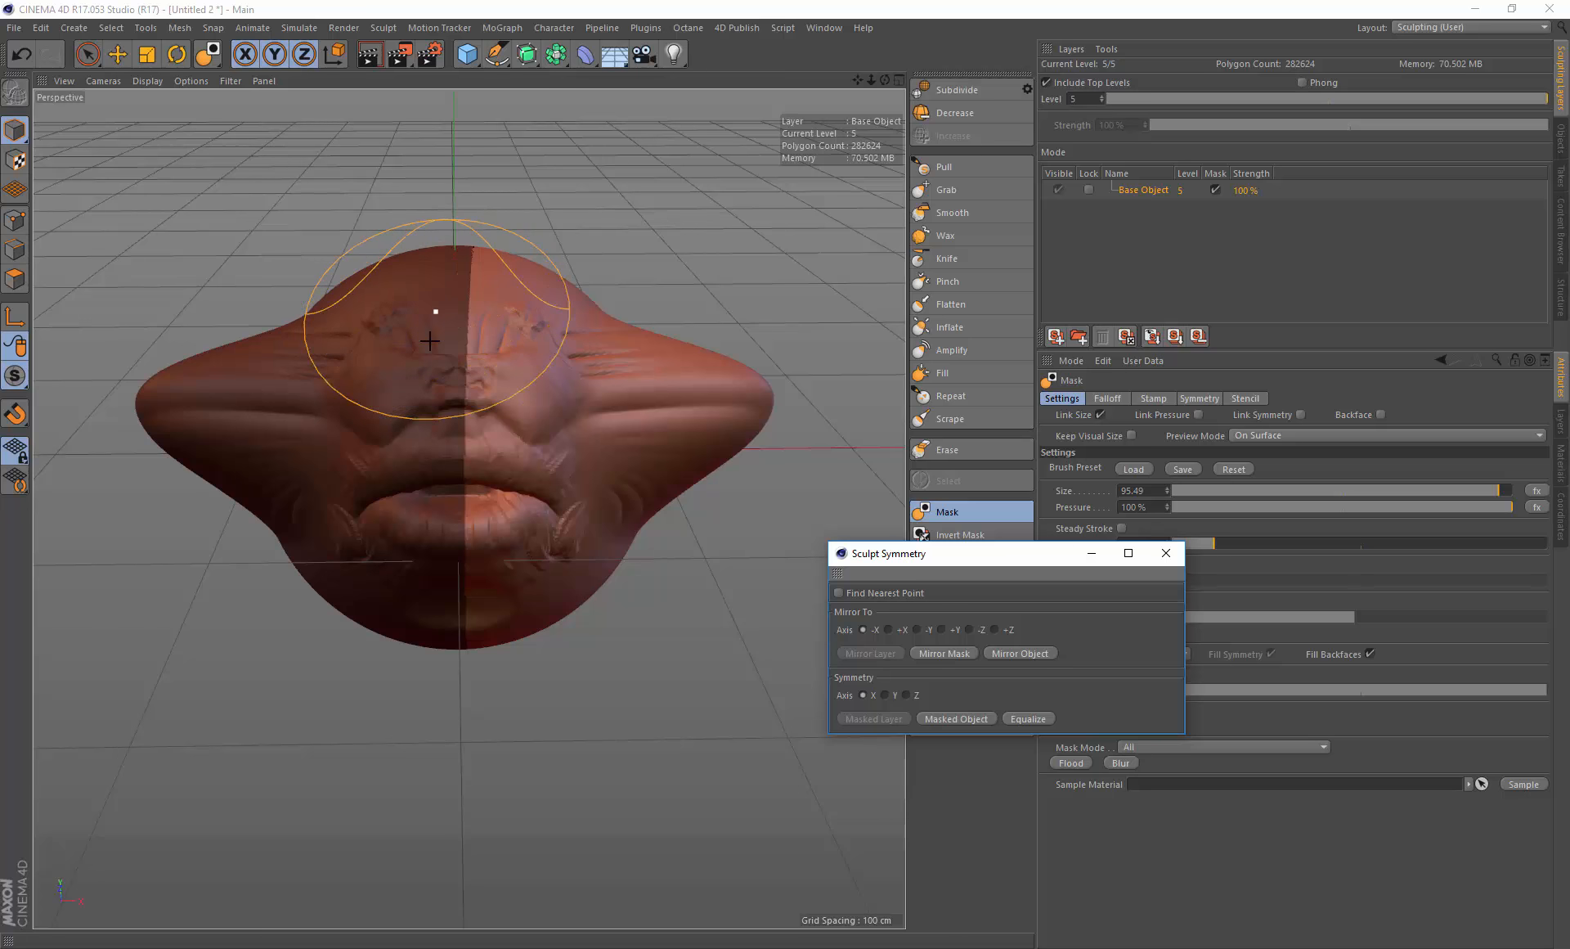
Step: Undo the symmetry operation and clear the mask from the head
mouse_move(420, 270)
left_mouse_down("alt")
mouse_move(457, 451)
mouse_move(397, 308)
mouse_move(218, 241)
mouse_move(475, 242)
mouse_move(434, 270)
left_mouse_up("alt")
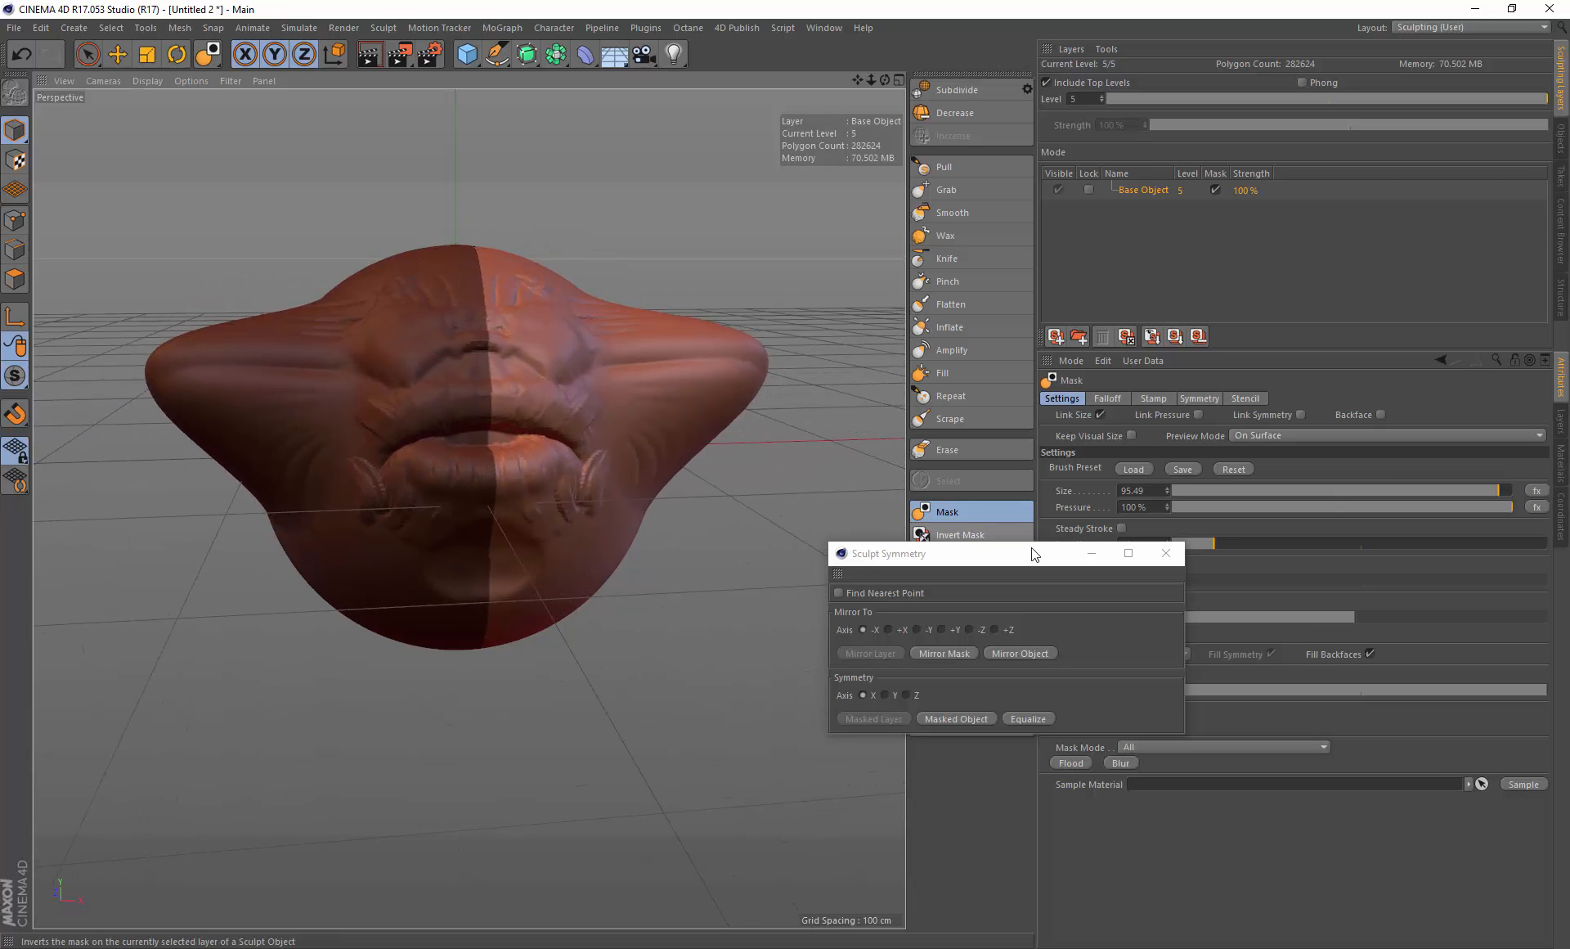
mouse_move(1032, 554)
left_mouse_down()
mouse_move(1121, 399)
mouse_move(1149, 391)
mouse_move(1079, 406)
mouse_move(1172, 416)
mouse_move(1069, 418)
left_mouse_up()
key("ctrl+z")
left_click(951, 561)
Step: Switch to the Pull brush and apply Equalize symmetry along the X axis
left_click_drag(631, 385, 619, 395, "alt")
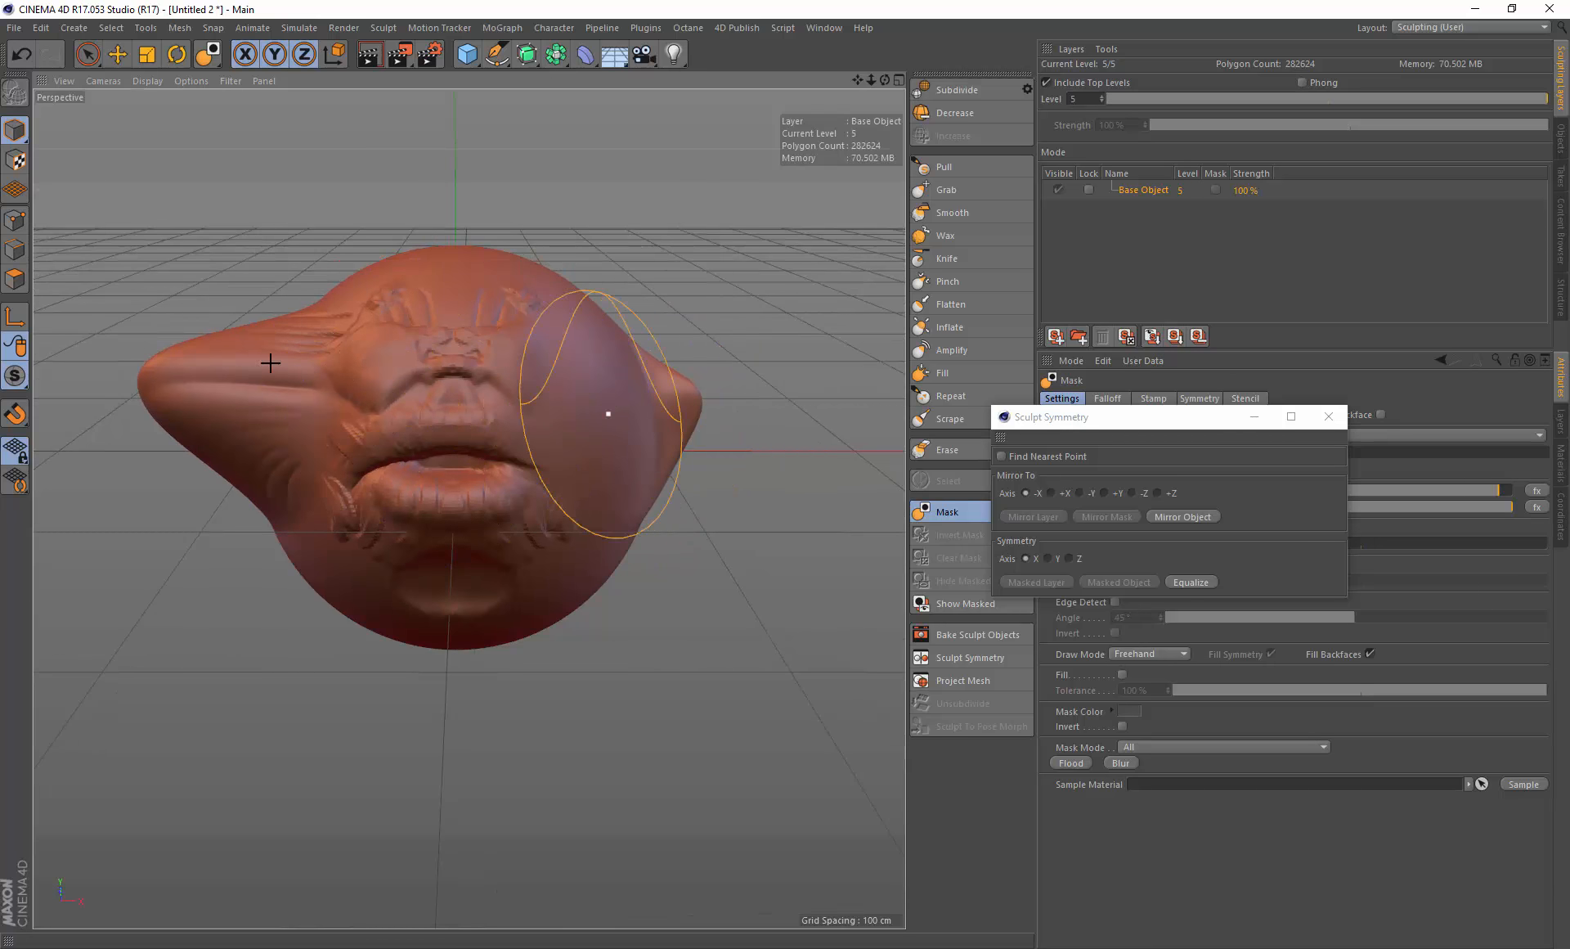
mouse_move(456, 398)
left_mouse_down("alt")
mouse_move(321, 603)
mouse_move(199, 464)
left_mouse_up("alt")
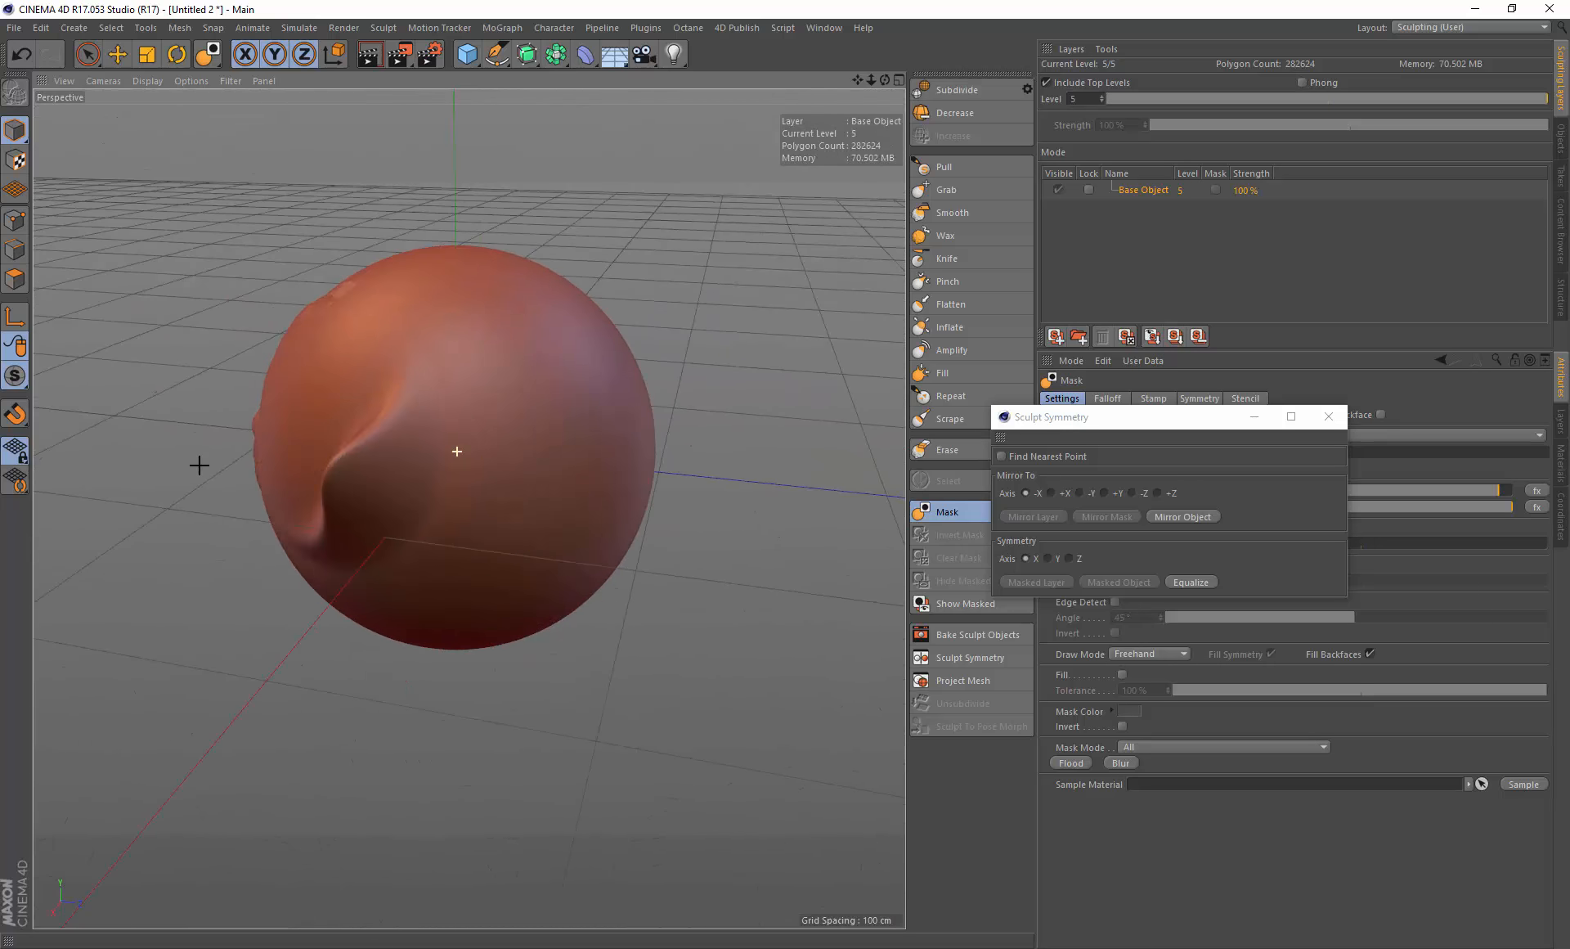
middle_click_drag(563, 483, 493, 485)
left_click(953, 167)
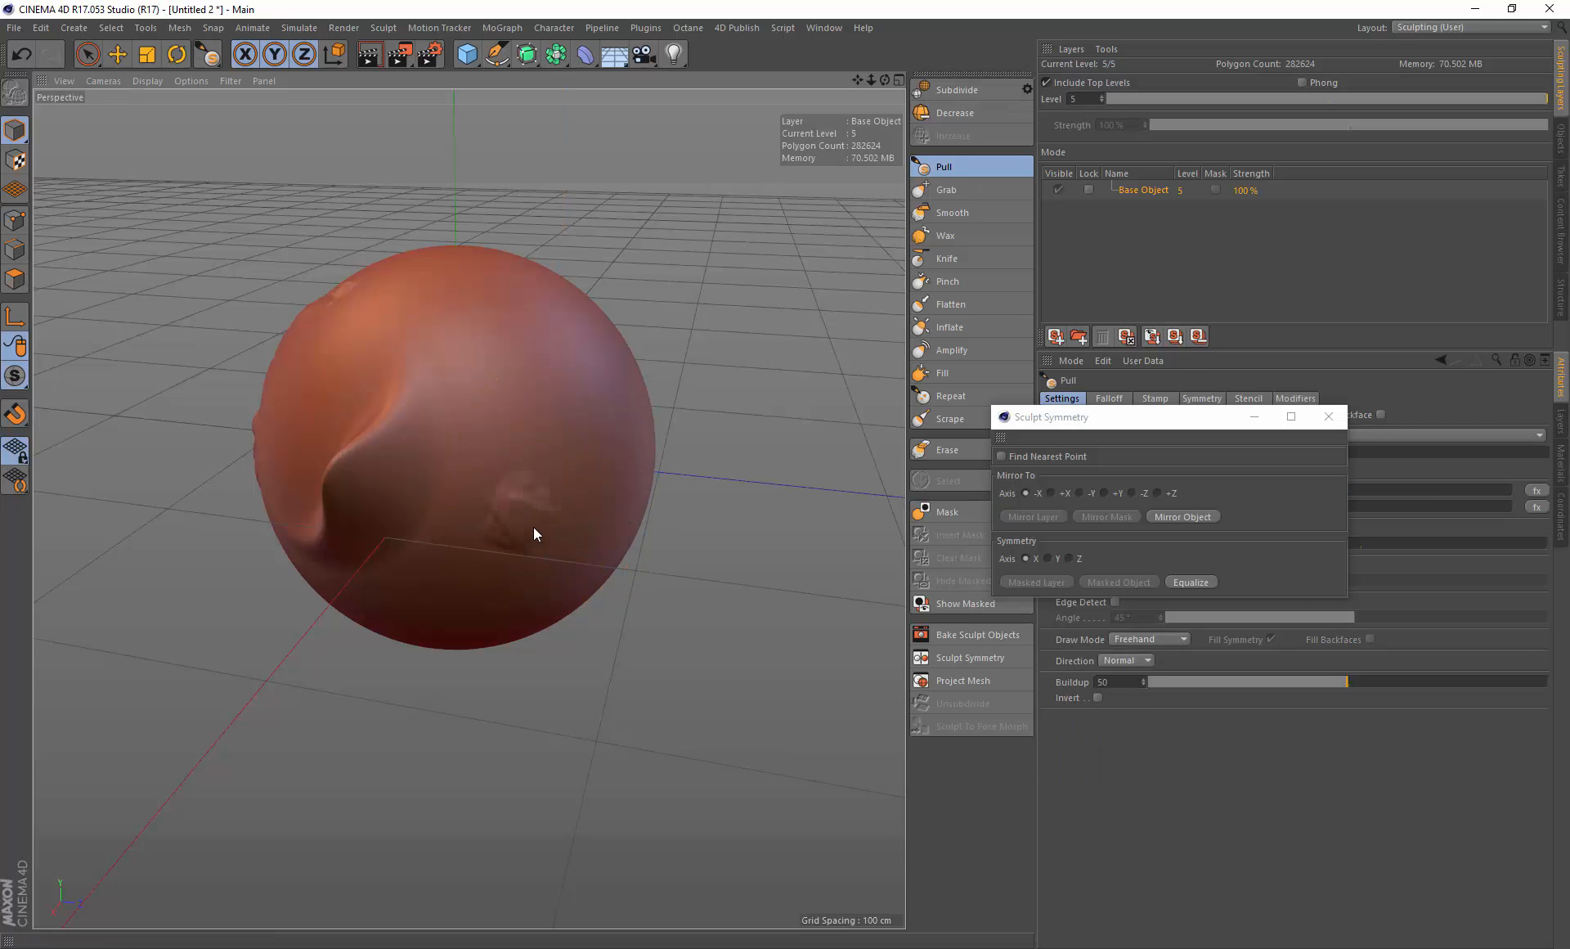
mouse_move(541, 506)
left_mouse_down("alt")
mouse_move(793, 567)
mouse_move(567, 559)
mouse_move(578, 594)
left_mouse_up("alt")
left_click_drag(389, 550, 408, 487, "alt")
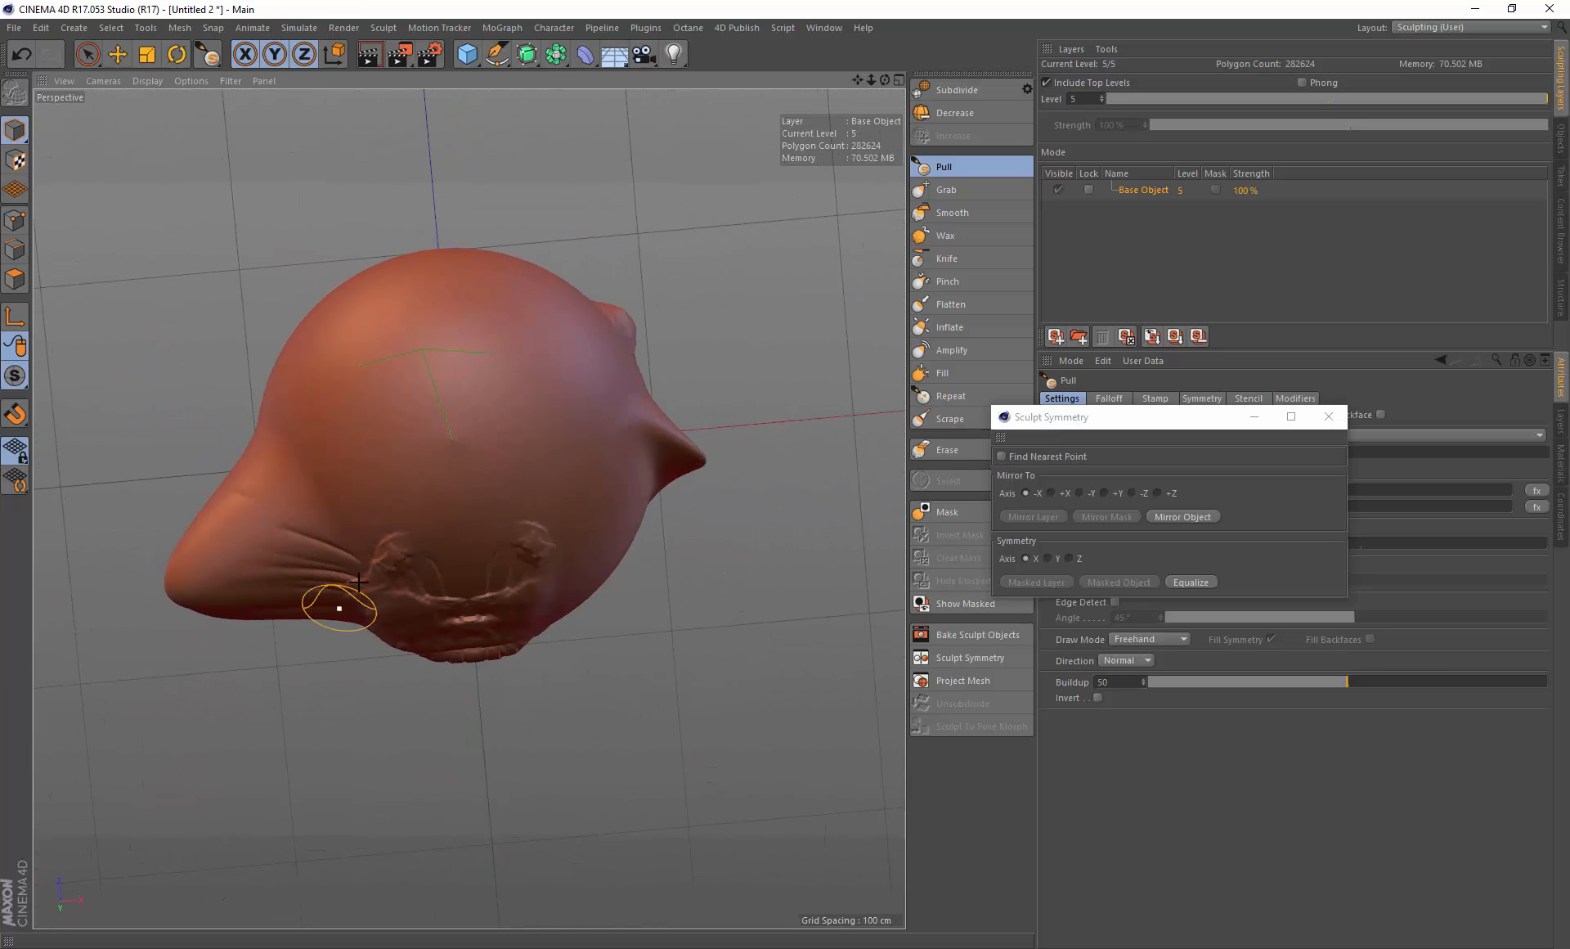
left_click_drag(579, 439, 627, 338, "alt")
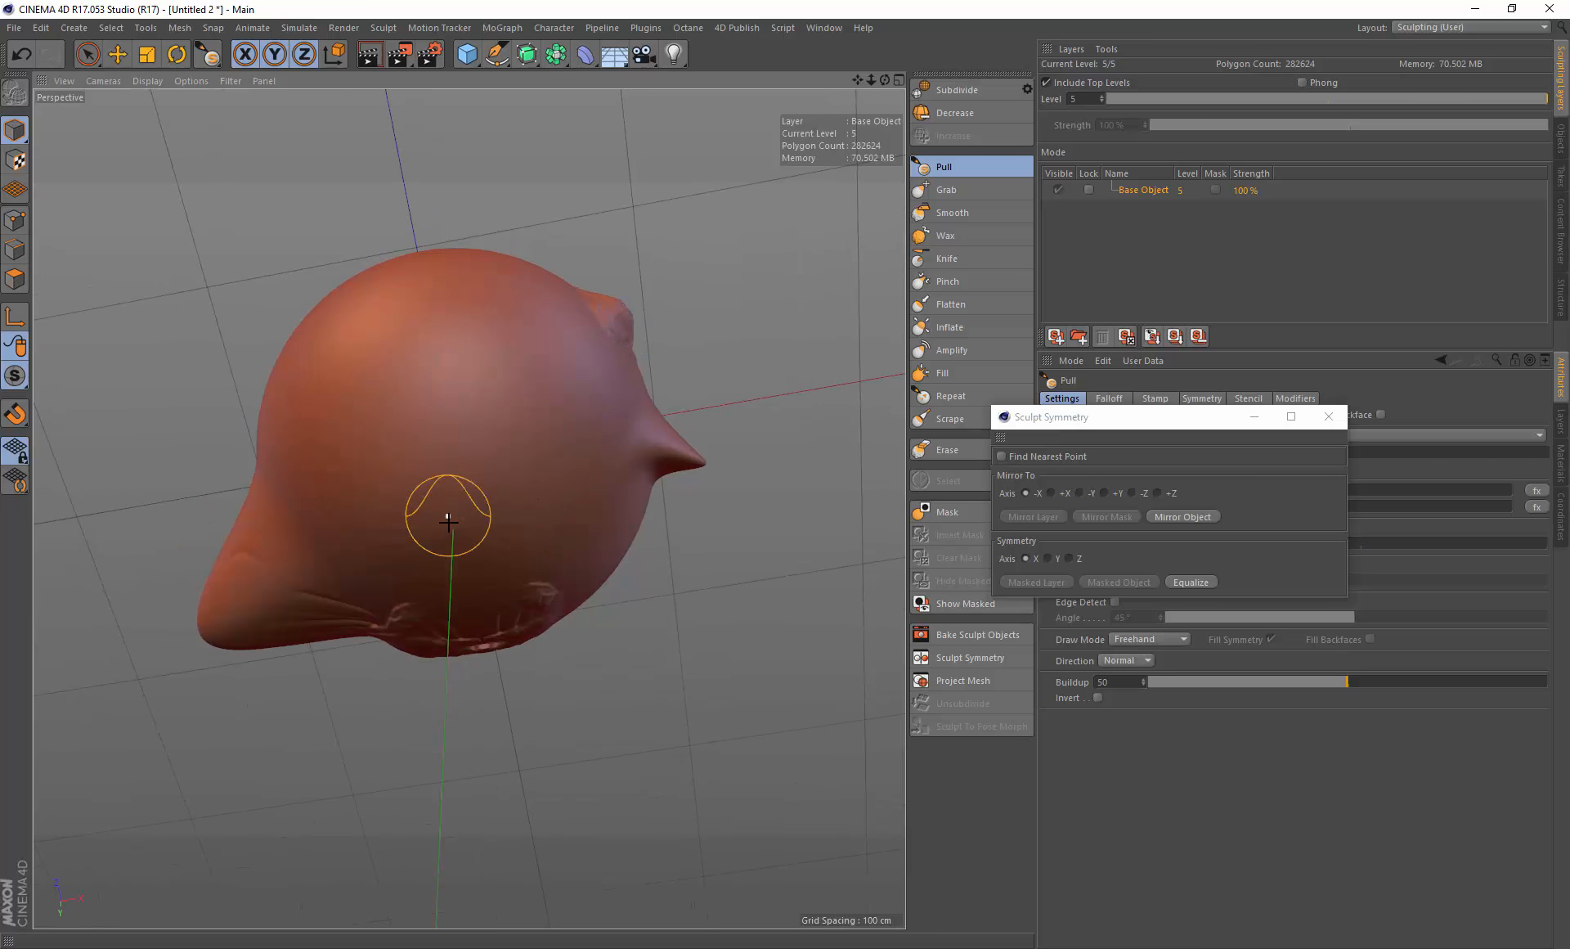
mouse_move(448, 521)
left_mouse_down("alt")
mouse_move(396, 445)
mouse_move(498, 444)
mouse_move(540, 420)
mouse_move(544, 286)
left_mouse_up("alt")
left_click(1190, 582)
Step: Try mirroring the object along the -X axis, then undo the mirror
left_click_drag(579, 339, 632, 383, "alt")
left_click_drag(506, 434, 524, 474, "alt")
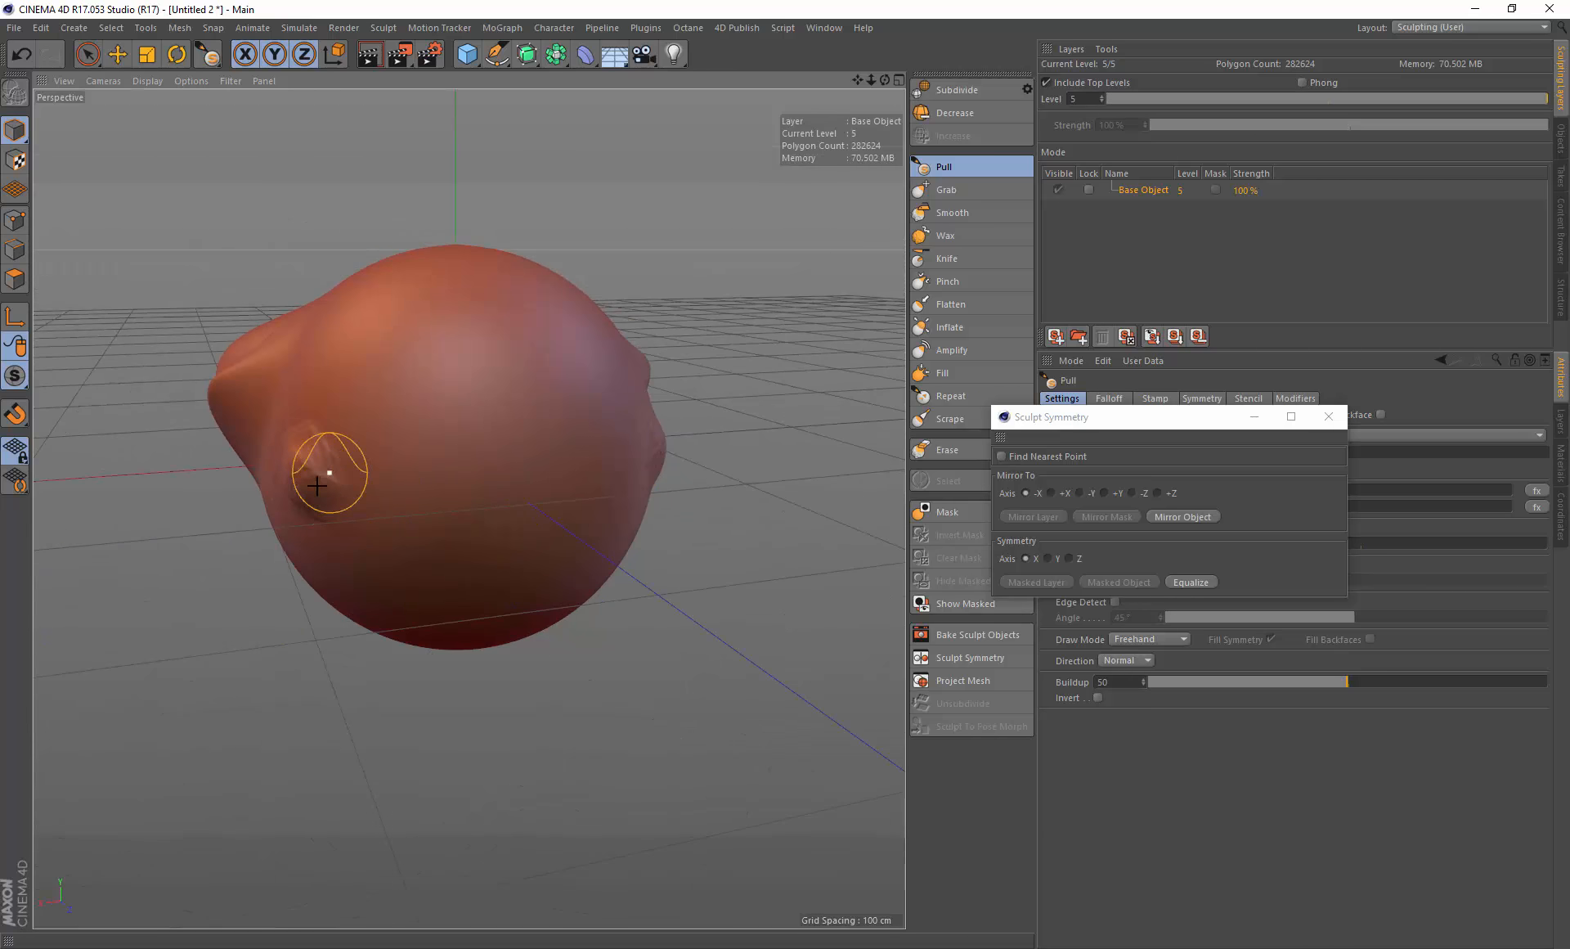
left_click_drag(379, 491, 325, 481, "alt")
mouse_move(458, 458)
left_mouse_down("alt")
mouse_move(533, 455)
mouse_move(491, 454)
mouse_move(481, 488)
mouse_move(514, 409)
mouse_move(518, 462)
mouse_move(456, 449)
mouse_move(457, 465)
mouse_move(491, 449)
mouse_move(508, 470)
left_mouse_up("alt")
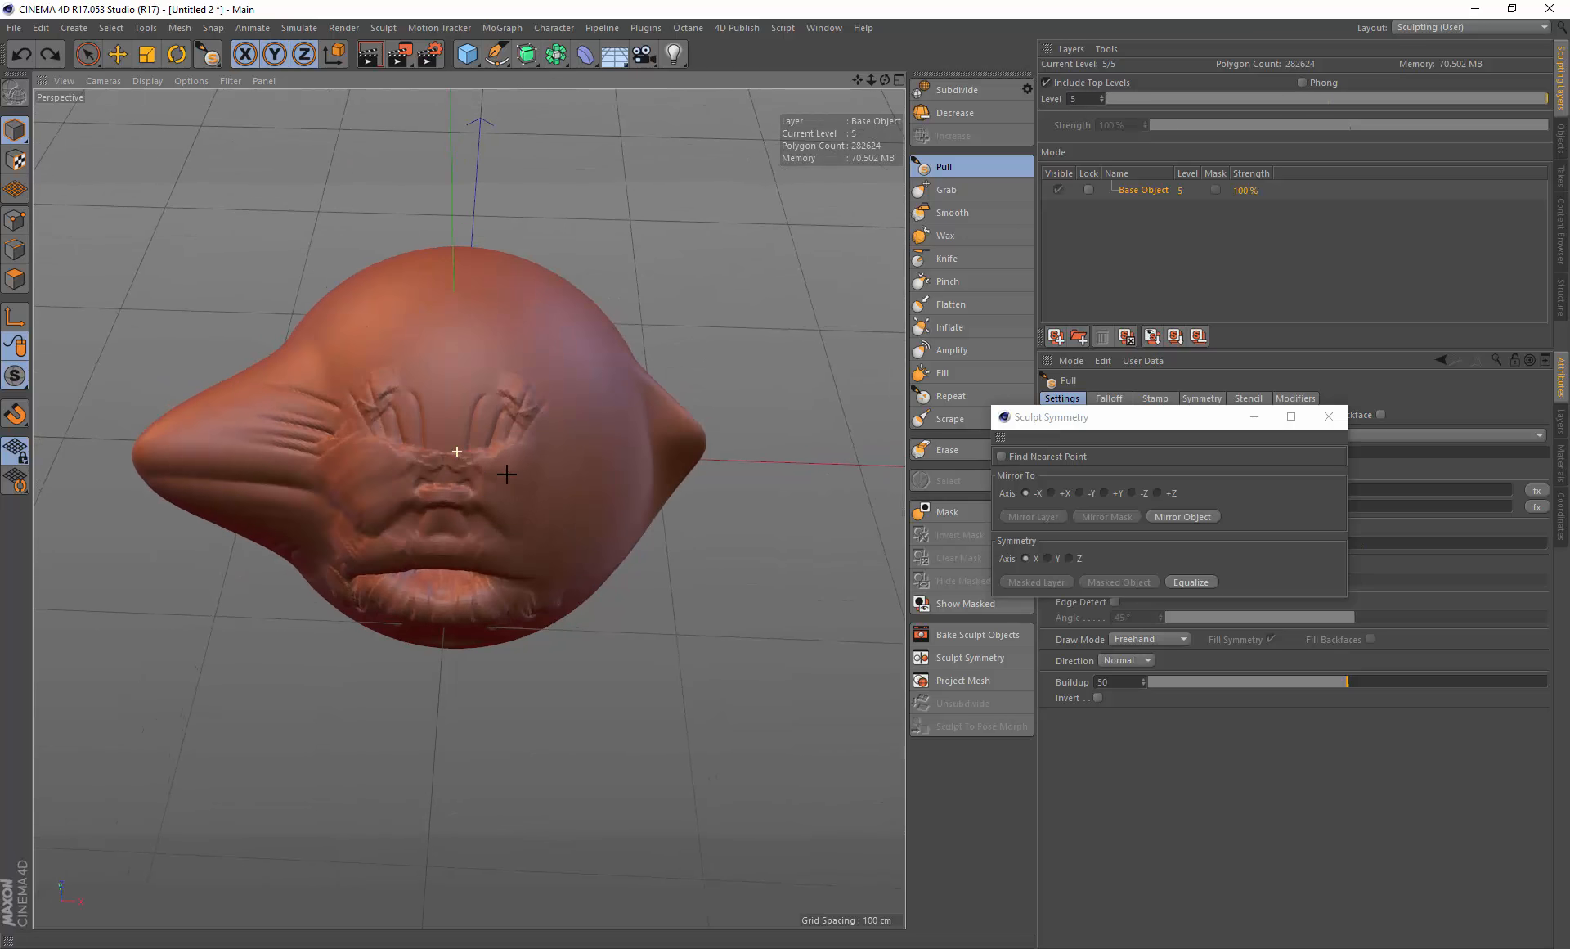
left_click_drag(1197, 421, 1279, 454)
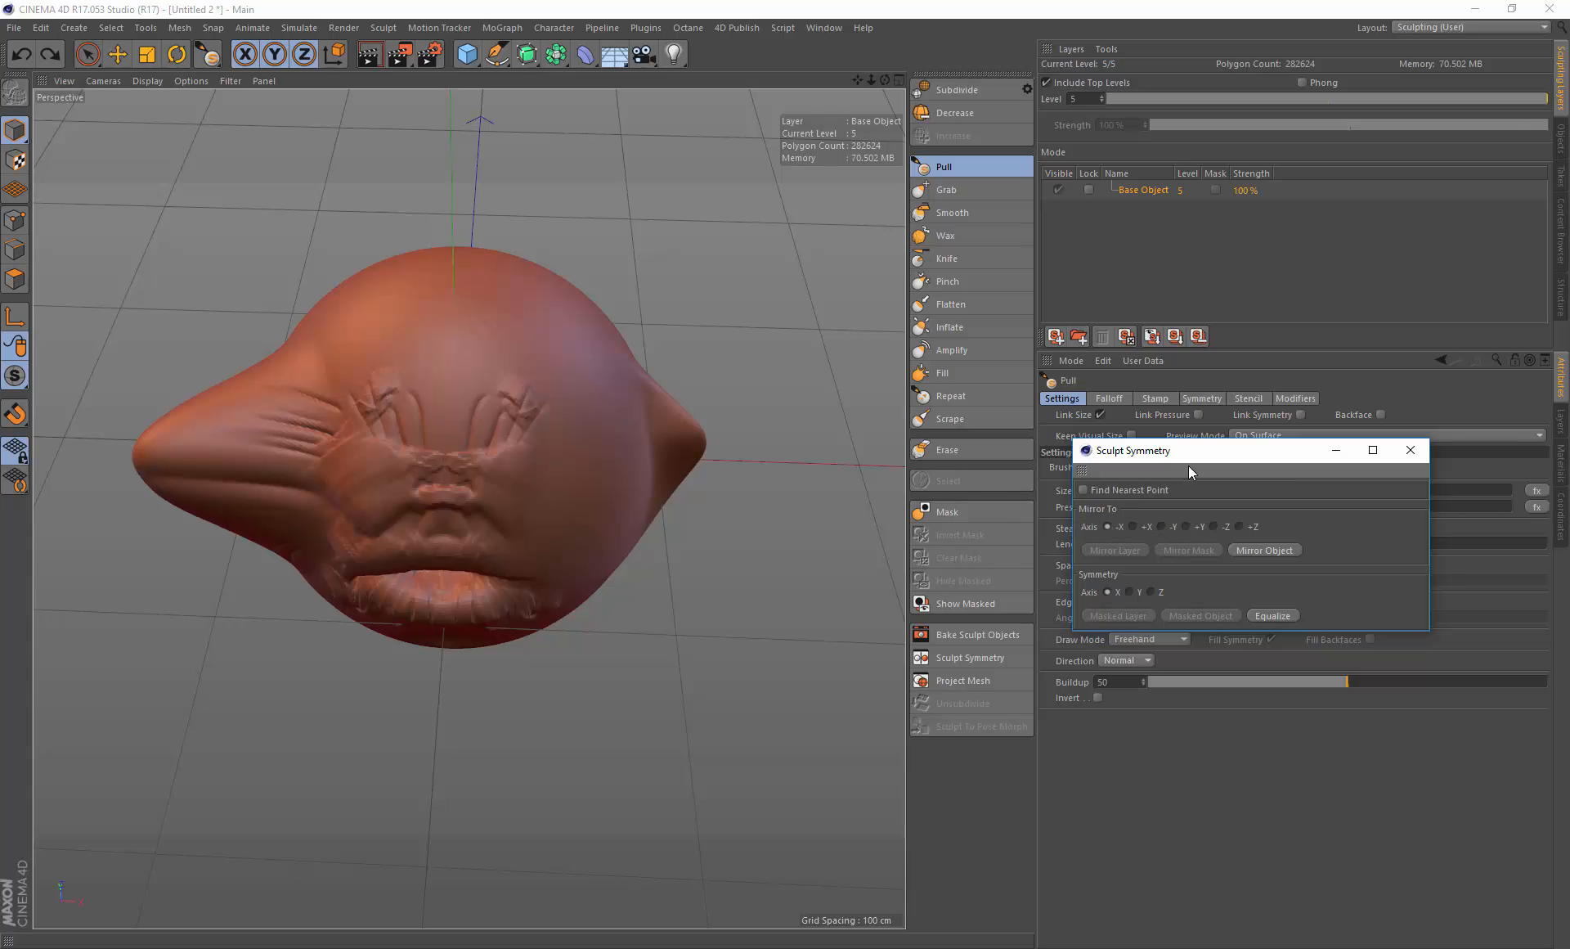
left_click_drag(1198, 457, 1199, 440)
left_click_drag(693, 461, 693, 417, "alt")
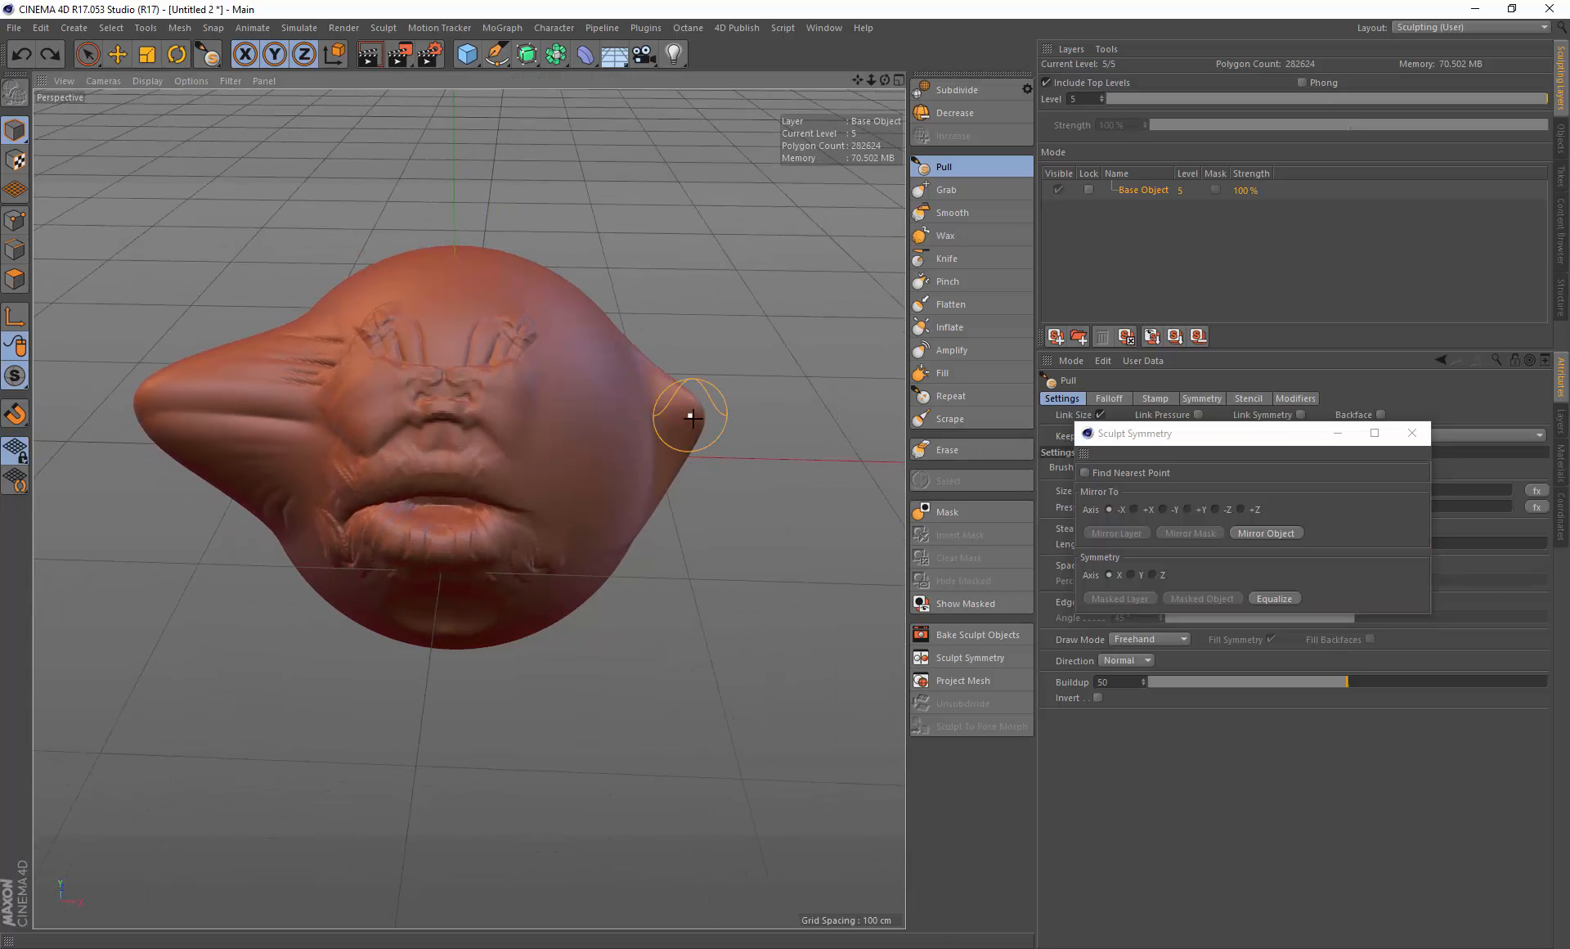
left_click(1264, 533)
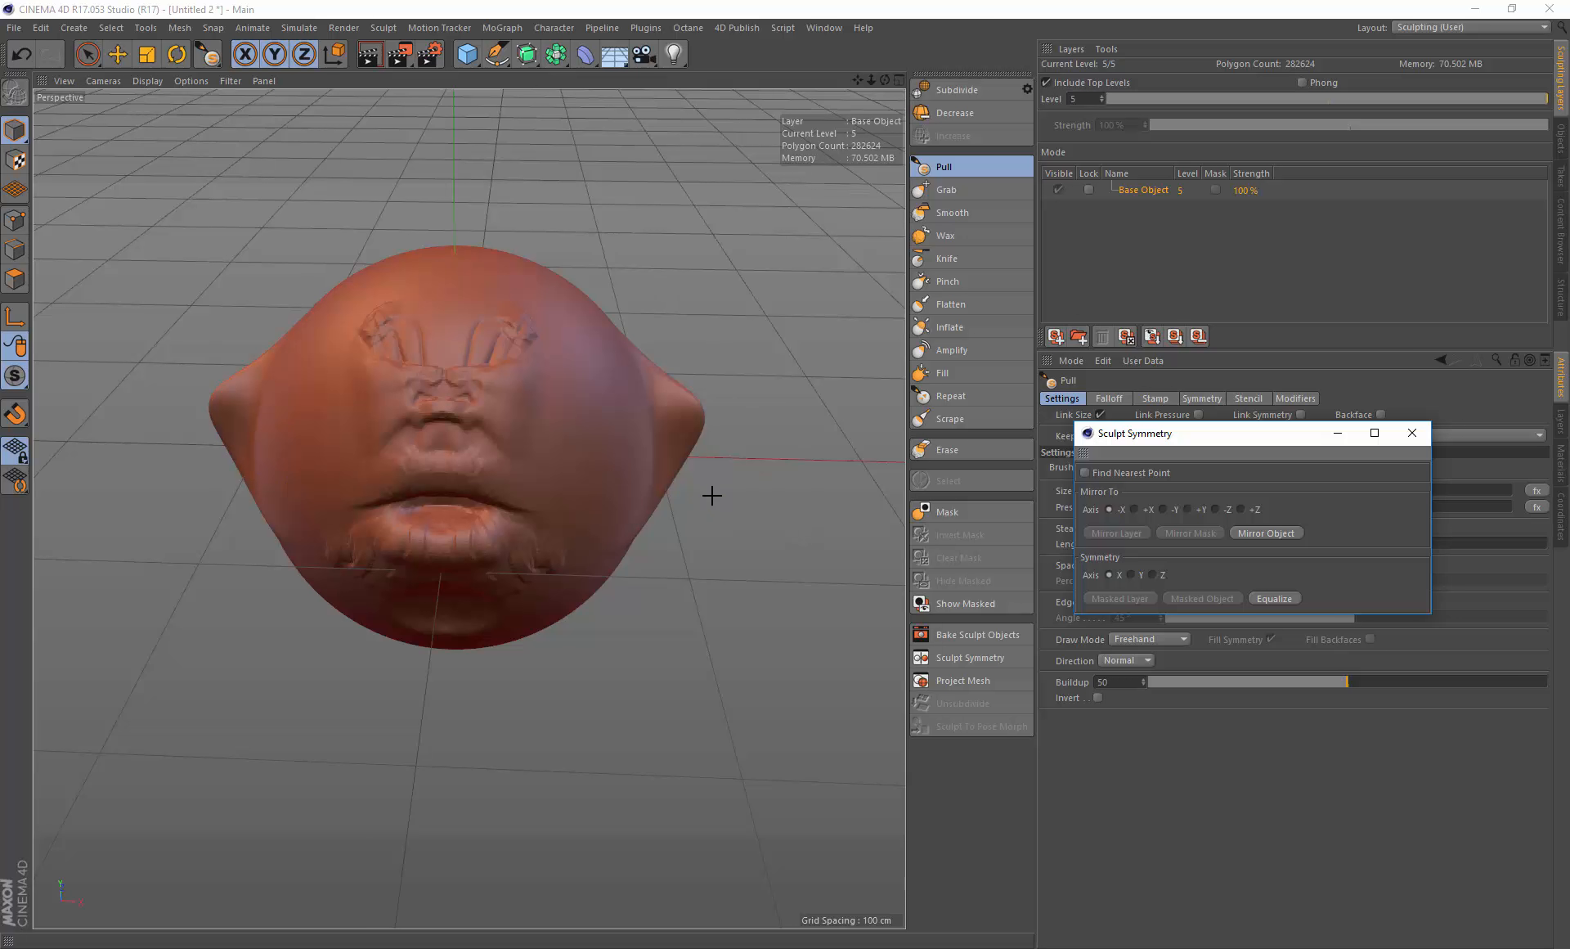
key("ctrl+z")
Step: Mirror the object along +X, then along the Z axis, and undo both mirrors
left_click(1136, 508)
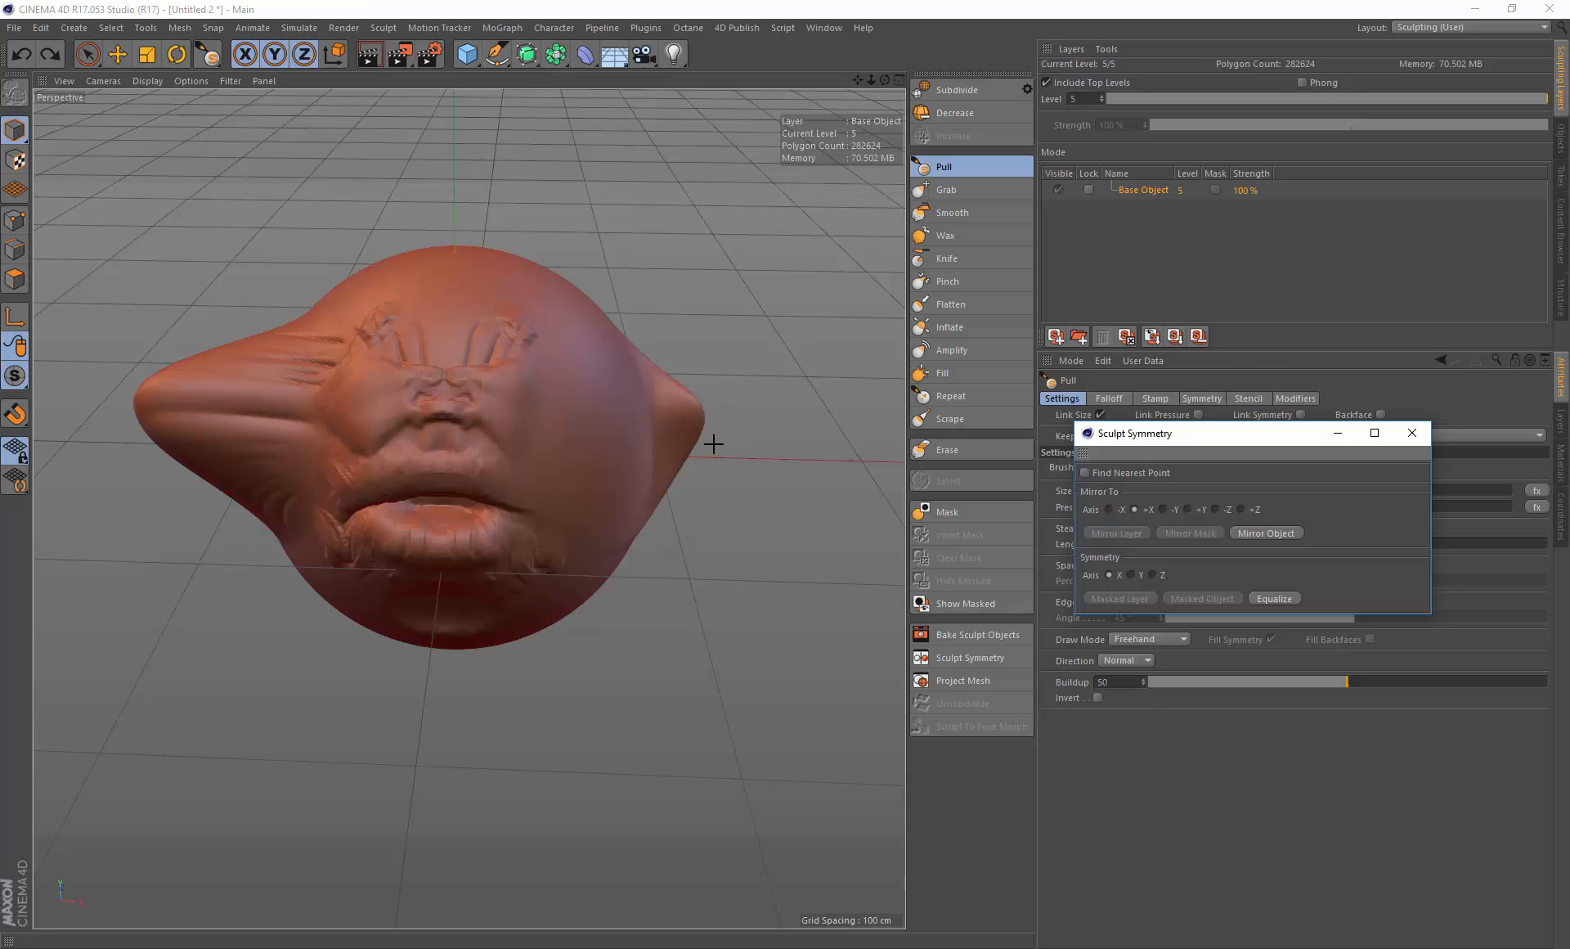
left_click(1261, 533)
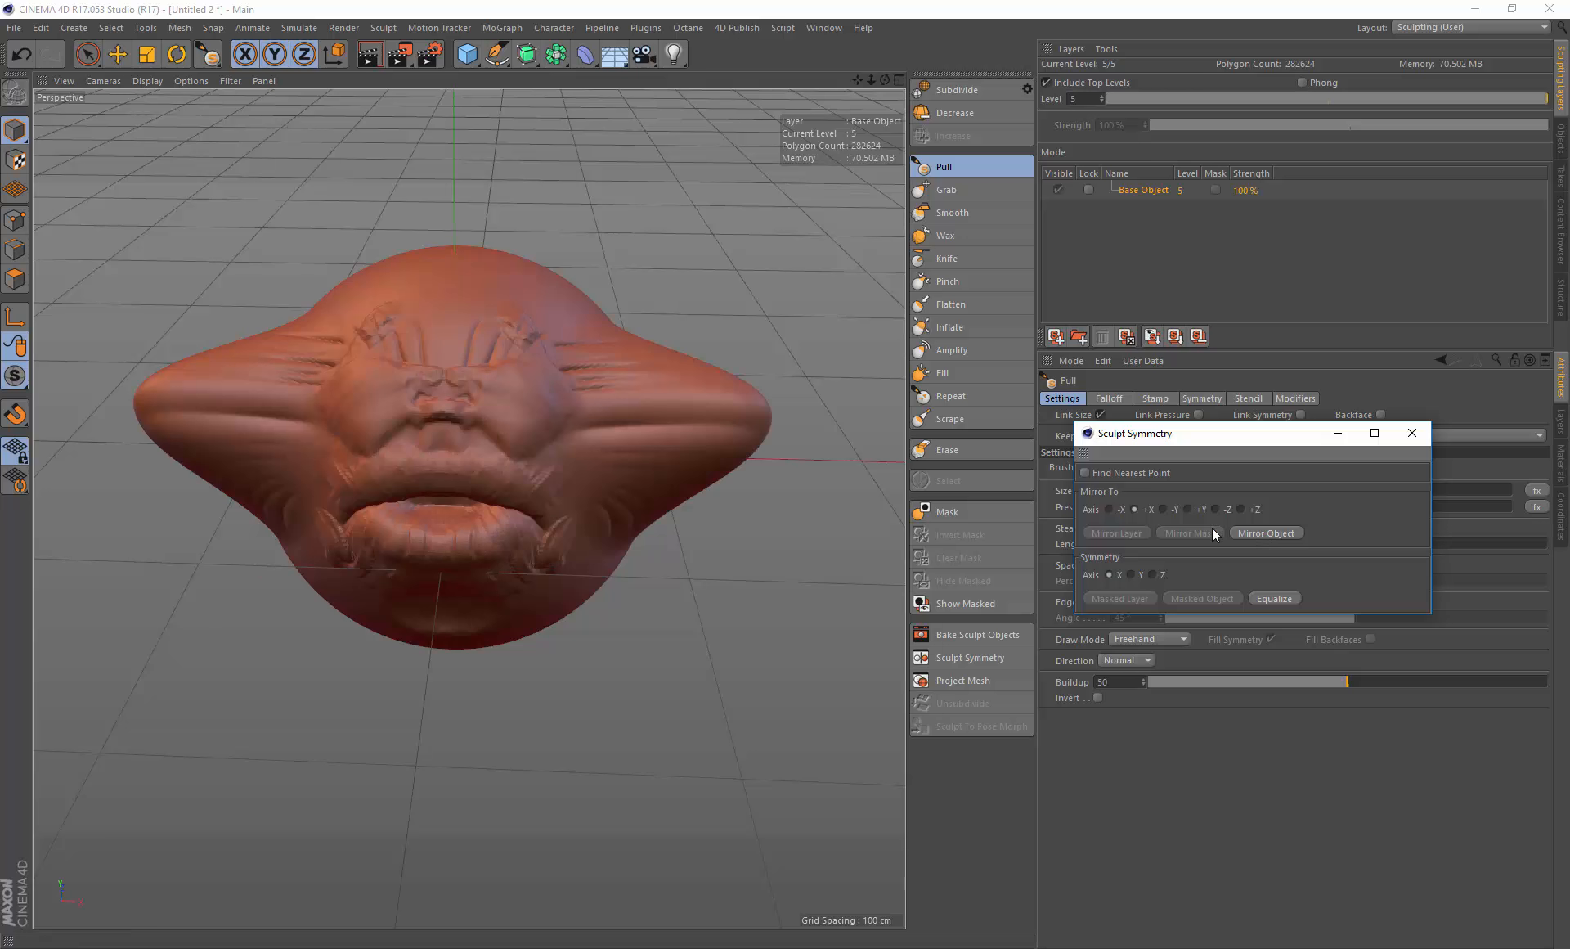
mouse_move(563, 361)
left_mouse_down("alt")
mouse_move(456, 449)
mouse_move(543, 498)
mouse_move(340, 376)
left_mouse_up("alt")
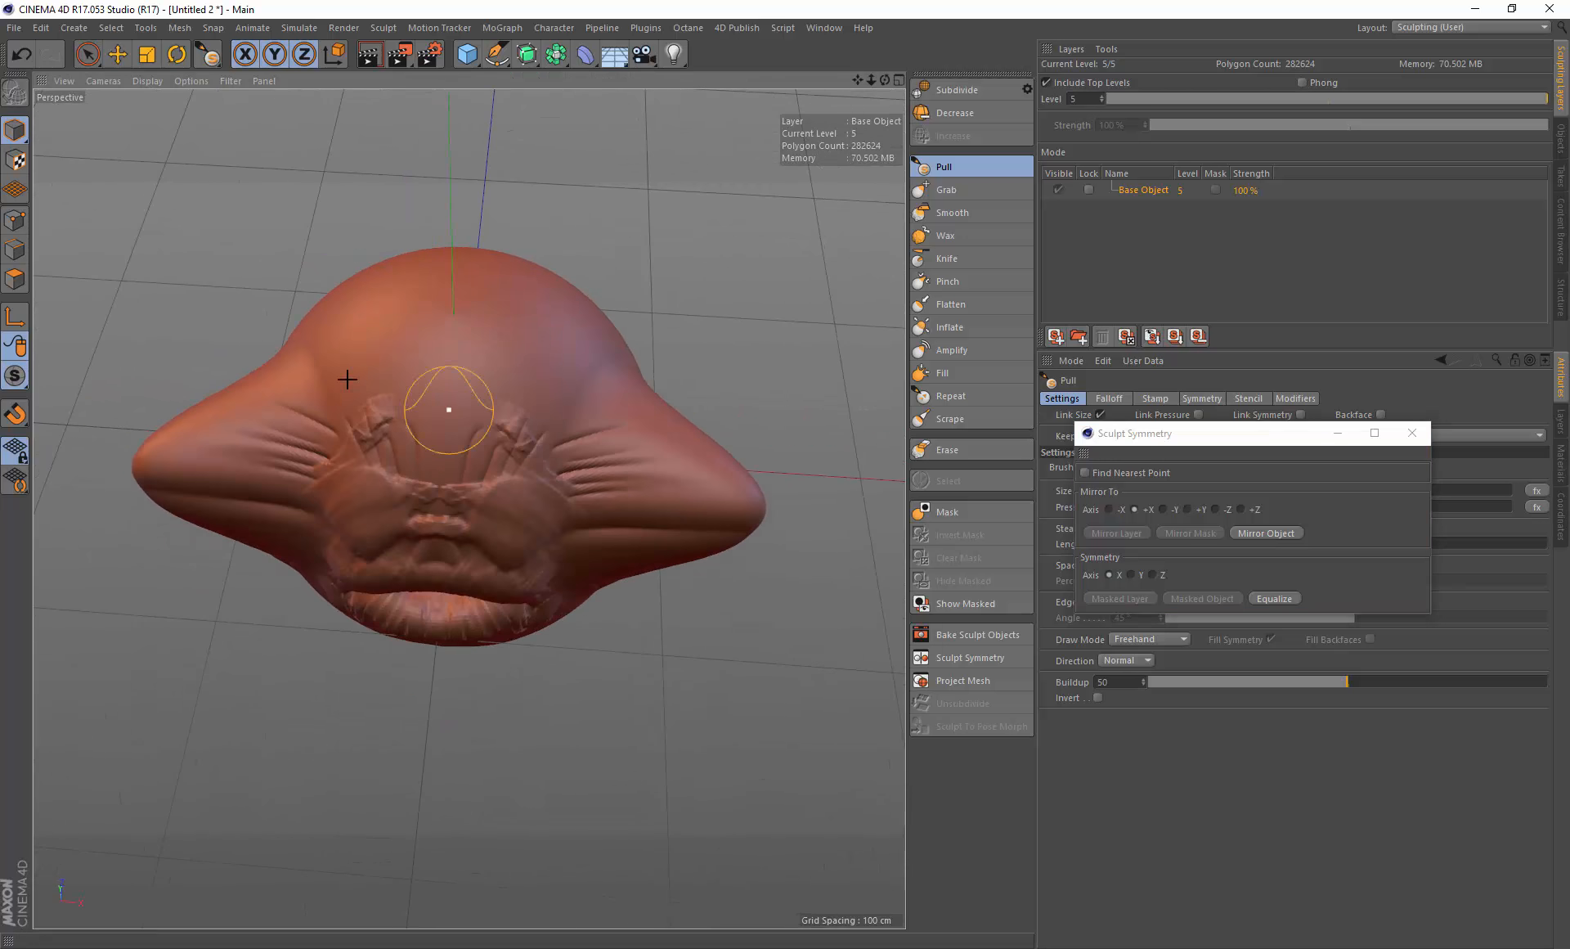
left_click_drag(622, 464, 628, 265, "alt")
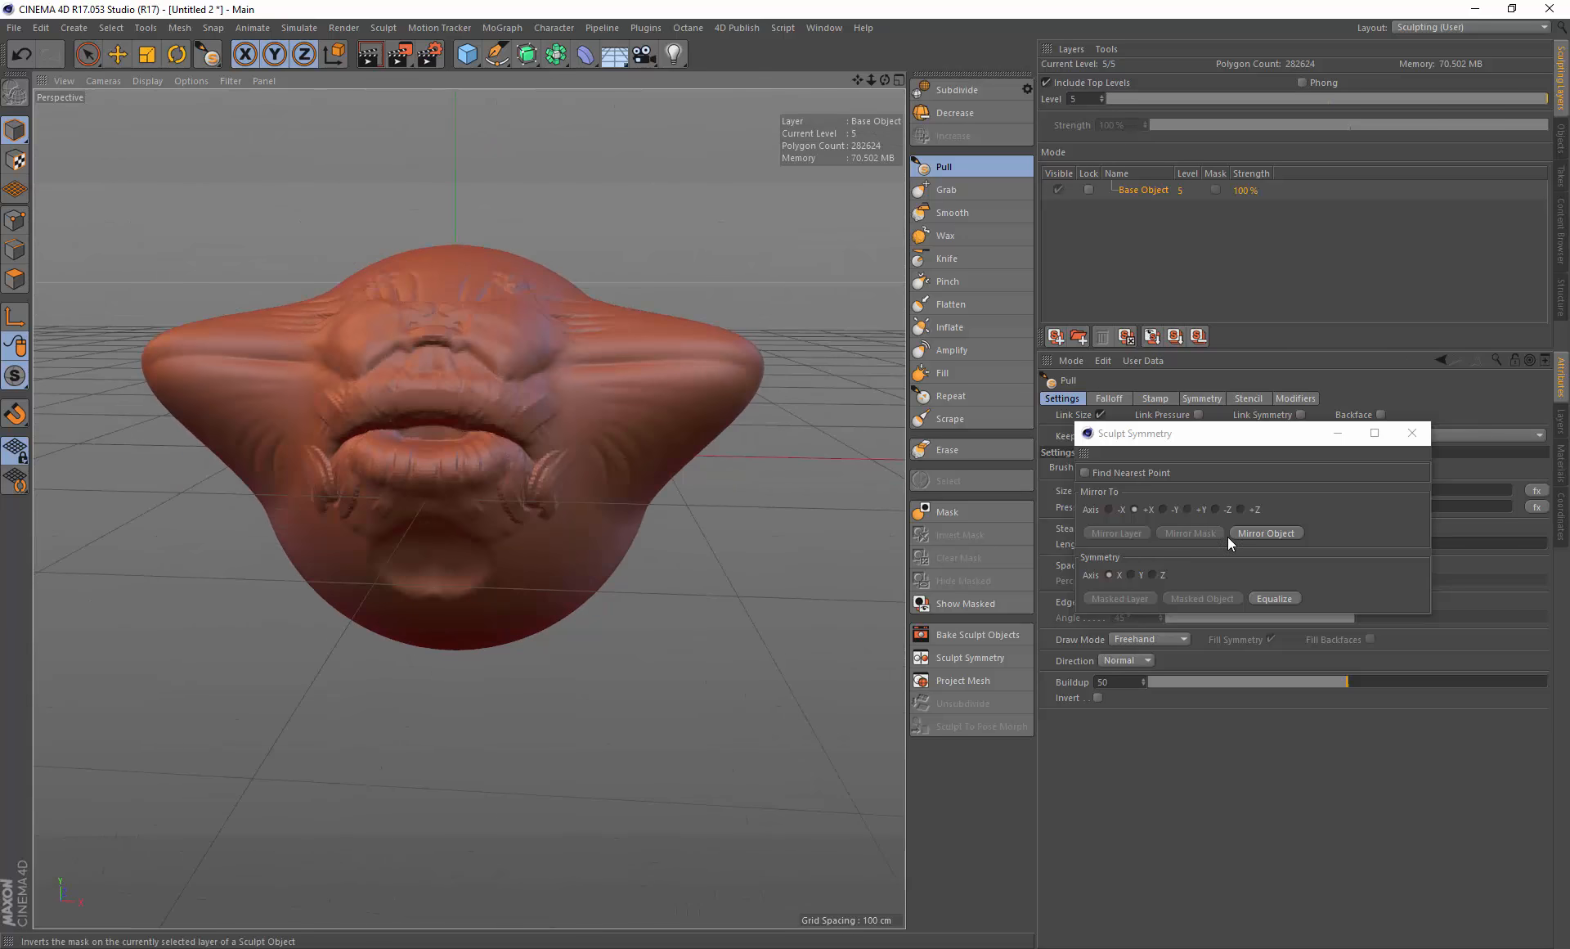
left_click_drag(537, 379, 612, 478, "alt")
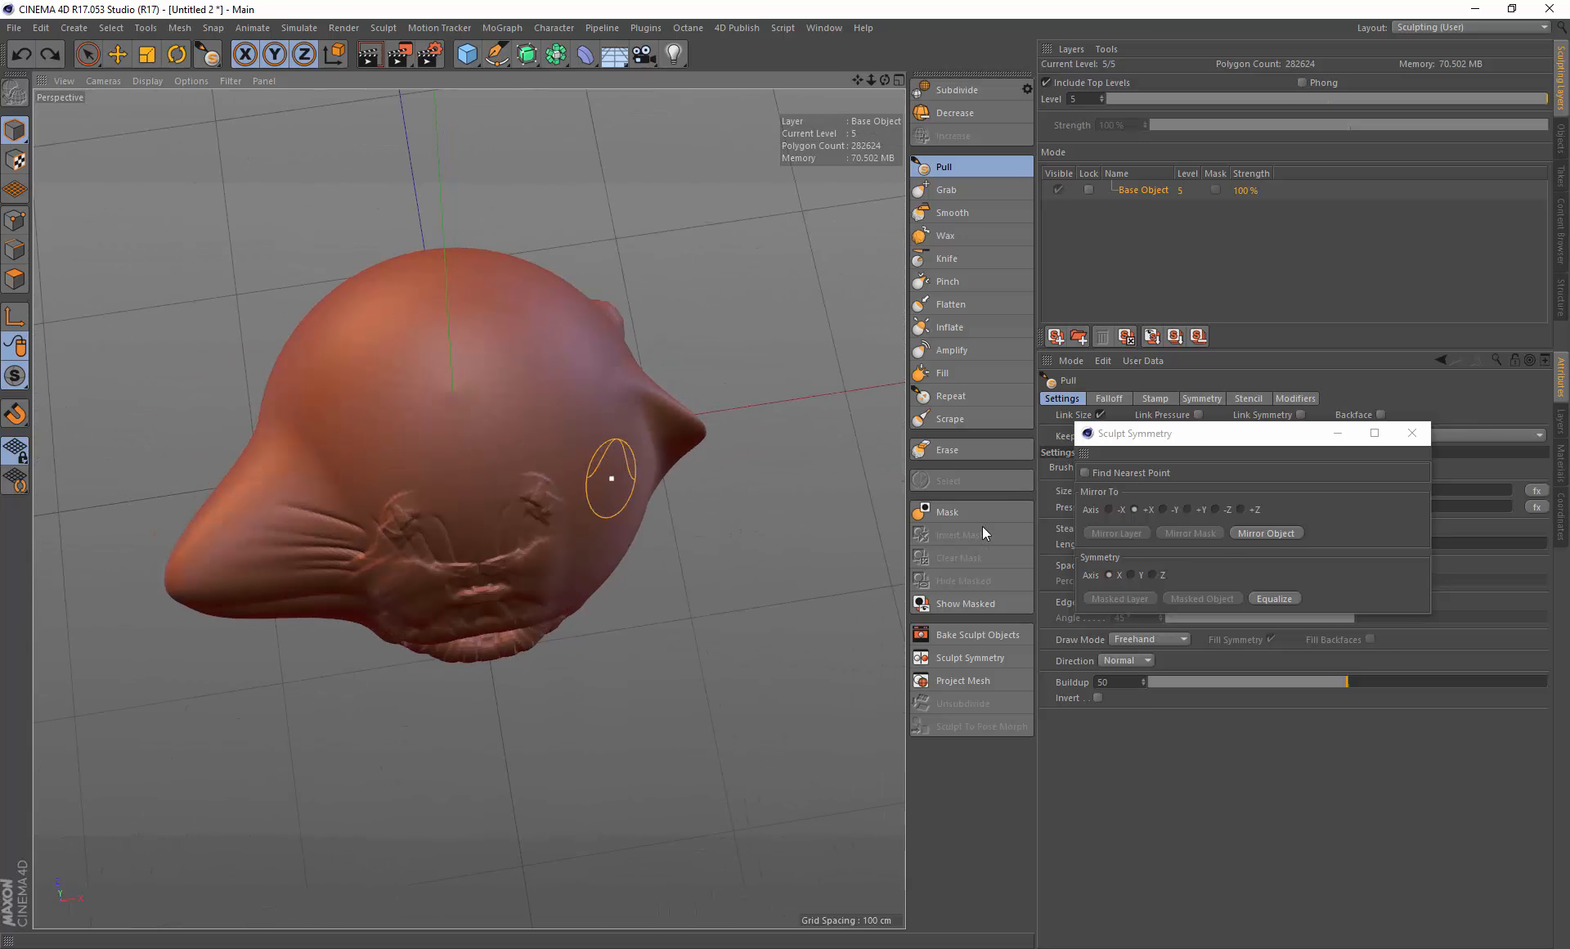
left_click(1222, 510)
left_click(1259, 532)
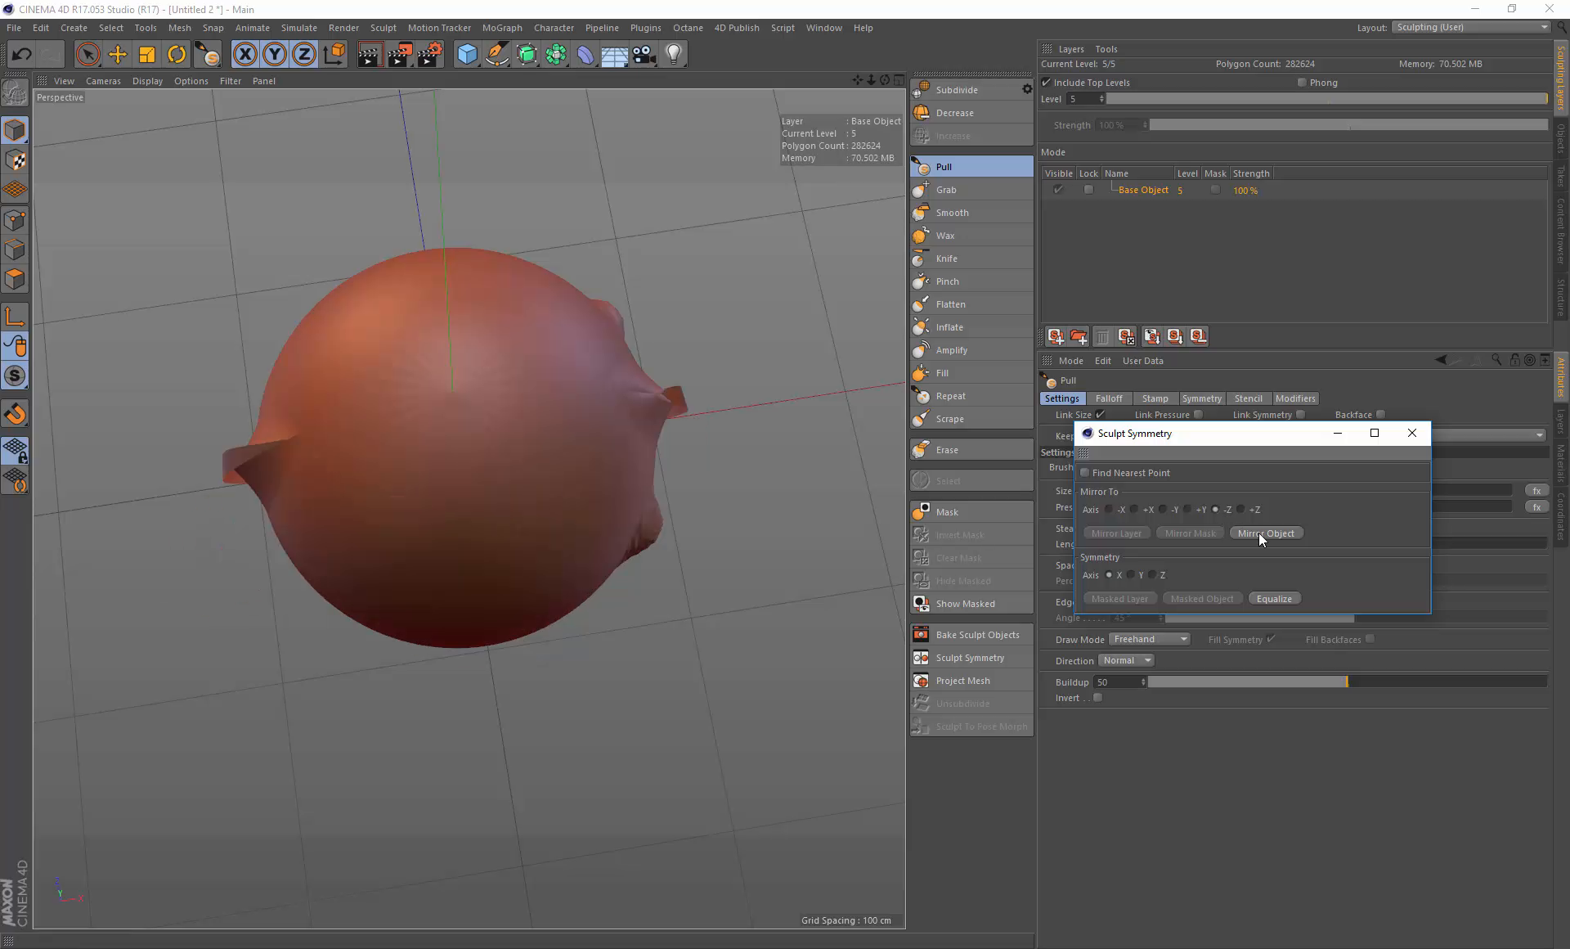
key("ctrl+z")
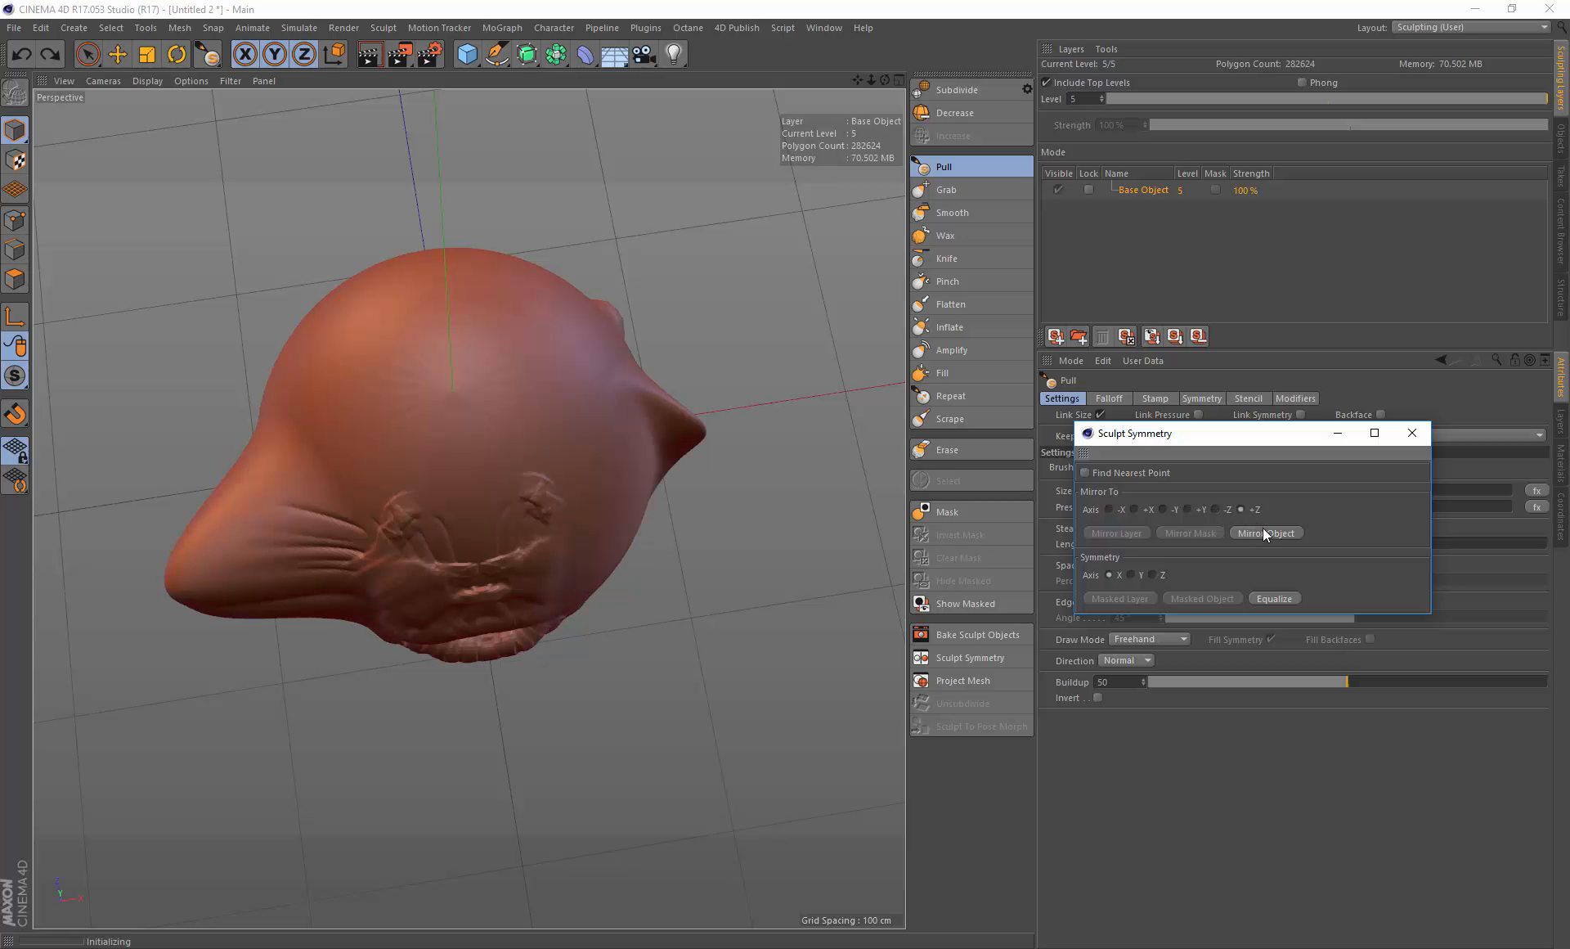
mouse_move(473, 492)
left_mouse_down("alt")
mouse_move(628, 449)
mouse_move(655, 325)
mouse_move(845, 308)
mouse_move(407, 323)
left_mouse_up("alt")
key("ctrl+z")
mouse_move(584, 382)
left_mouse_down("alt")
mouse_move(591, 532)
mouse_move(581, 393)
left_mouse_up("alt")
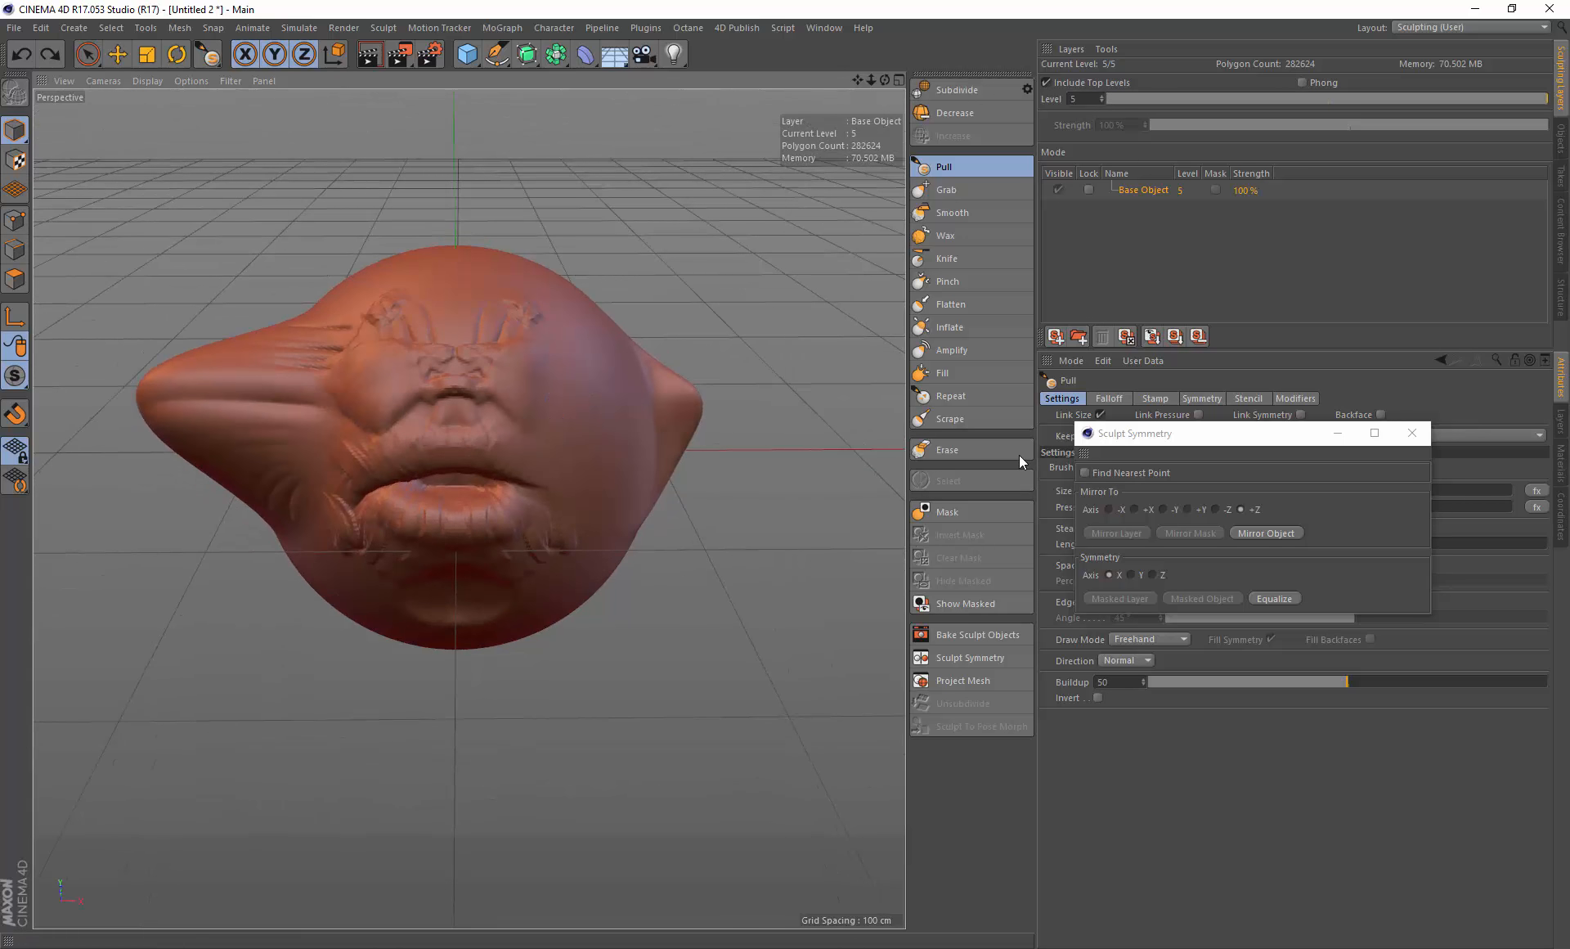
Step: Switch to the Mask brush, turn off Fill Backfaces, and mask areas around the brows
left_click(958, 508)
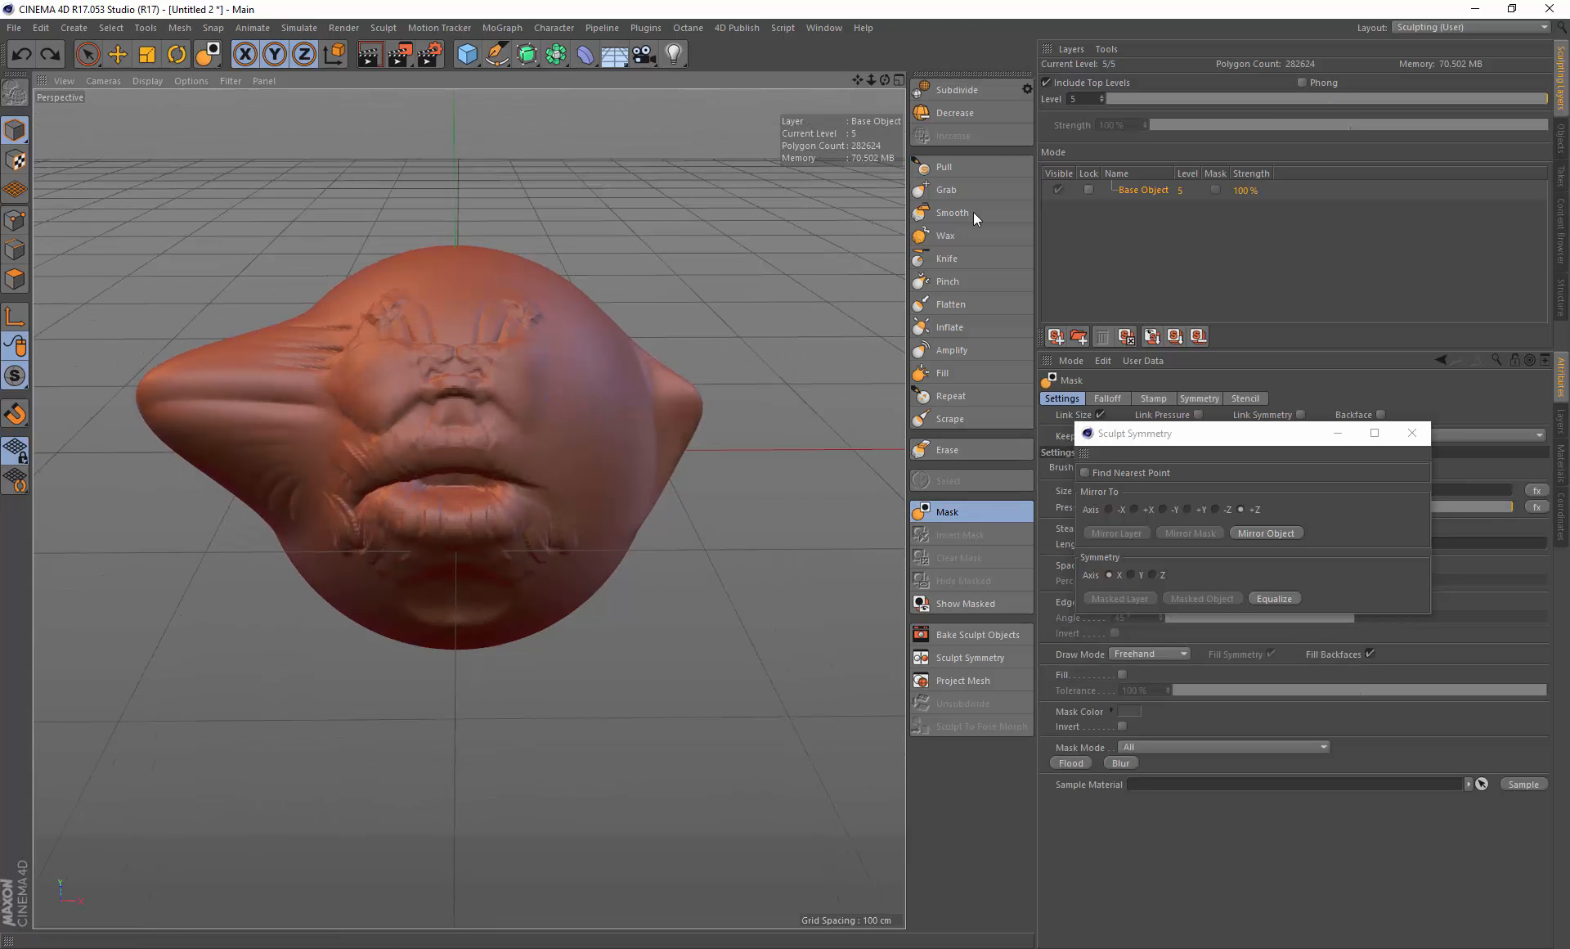
mouse_move(1173, 444)
left_mouse_down()
mouse_move(1319, 416)
mouse_move(1233, 275)
left_mouse_up()
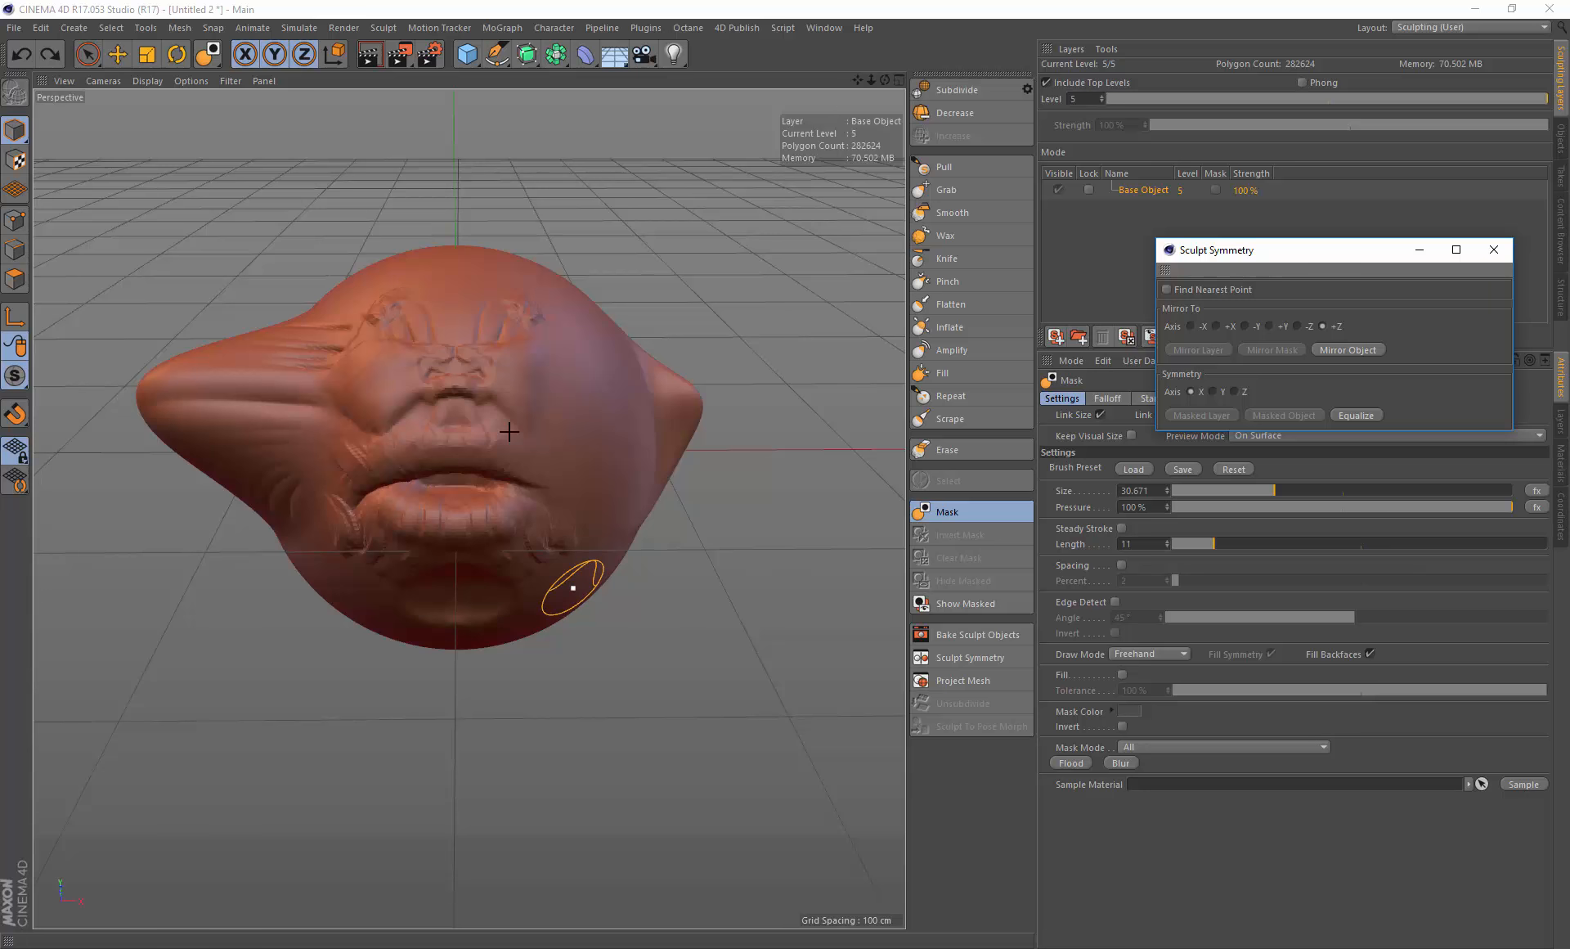
left_click(1370, 654)
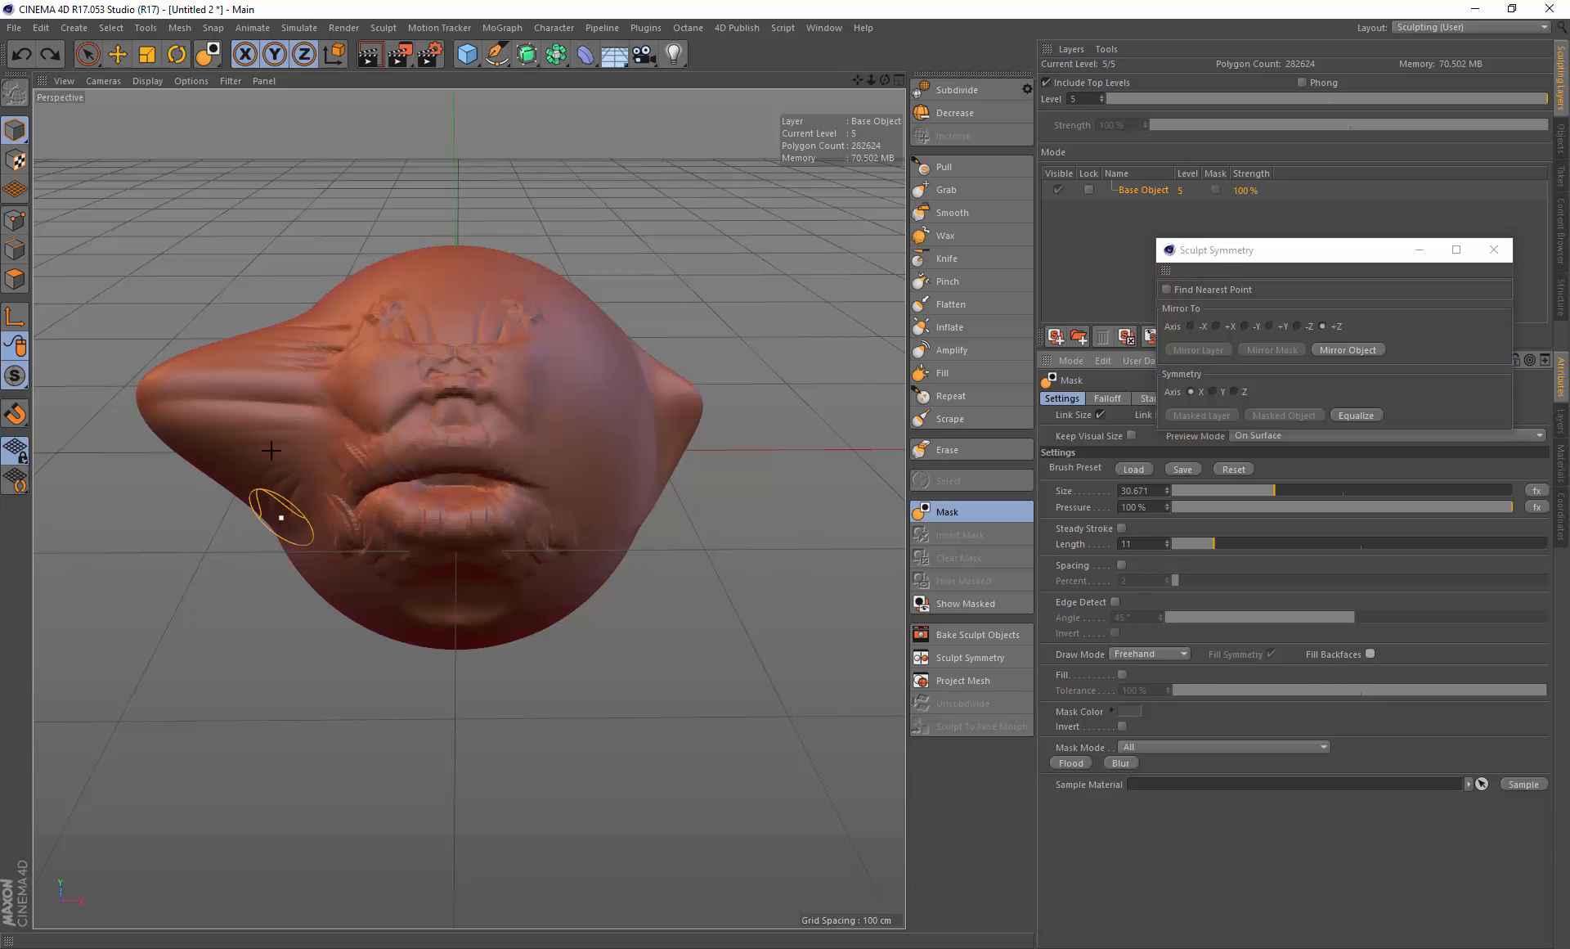
mouse_move(361, 456)
left_mouse_down("alt")
mouse_move(382, 449)
mouse_move(385, 403)
left_mouse_up("alt")
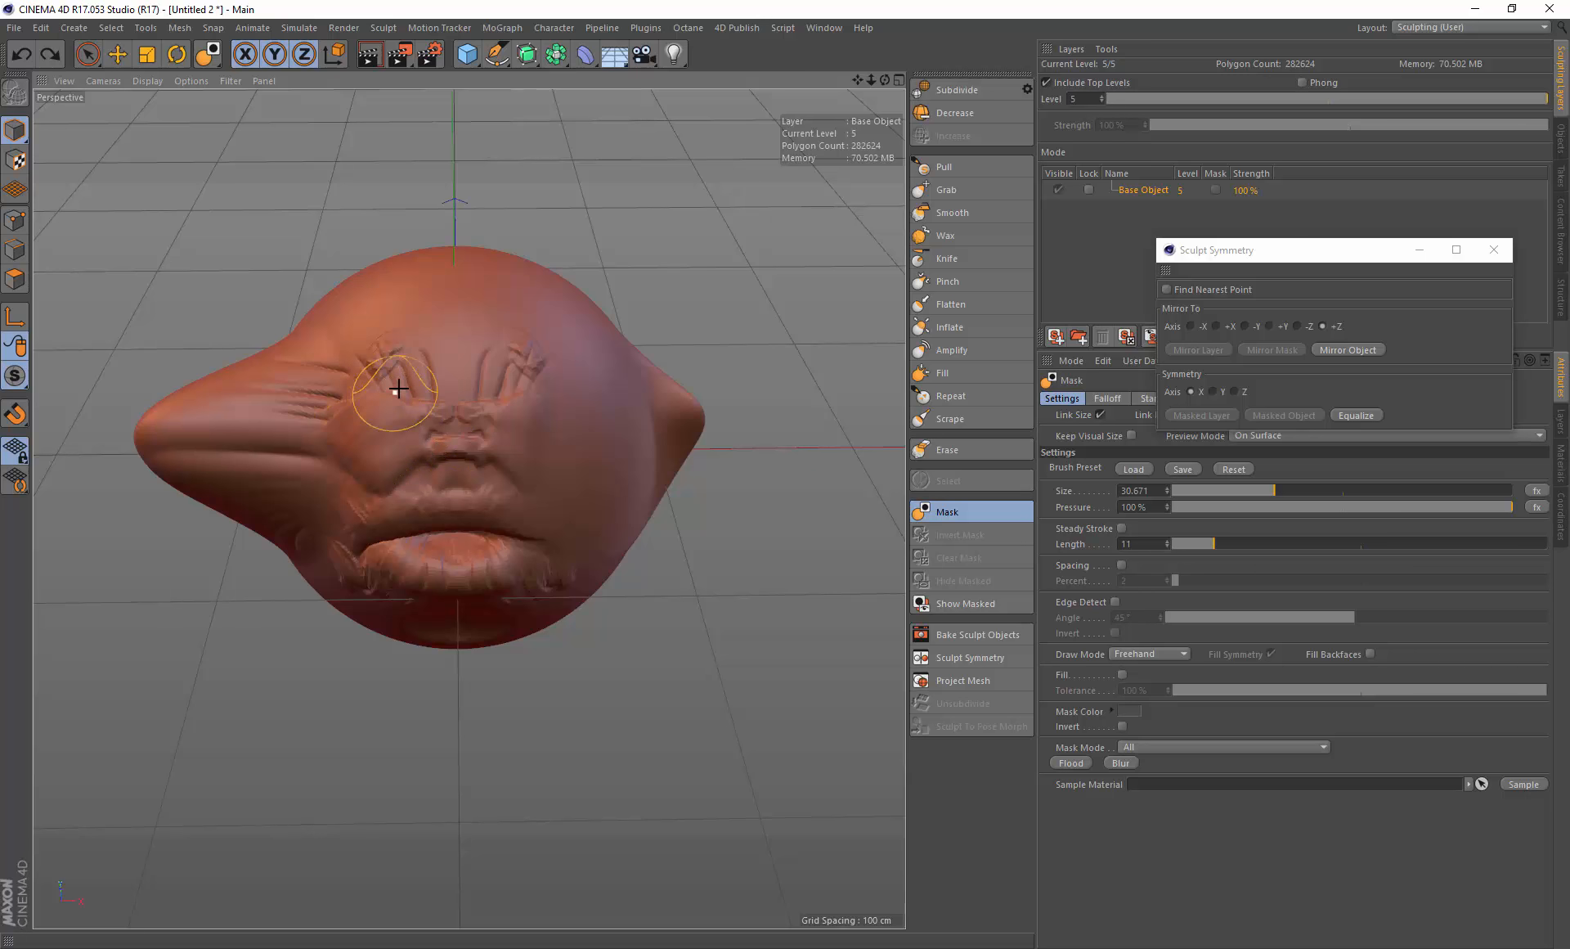
left_click_drag(399, 388, 385, 364)
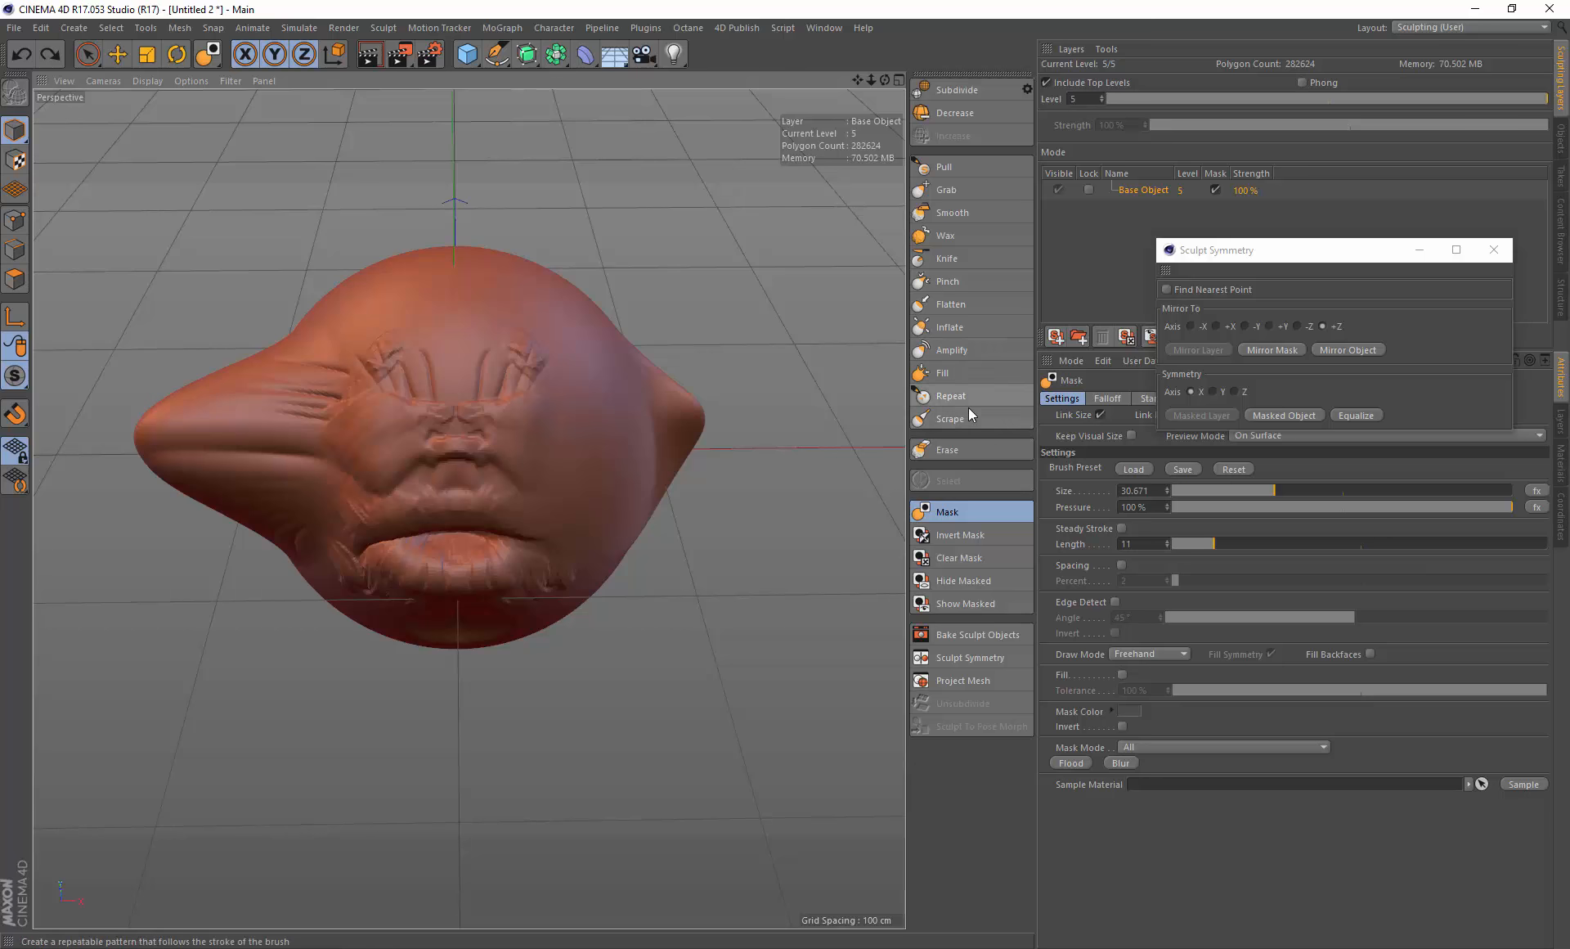
Step: Switch to the Erase brush and erase sculpted detail over the right brow
left_click(968, 449)
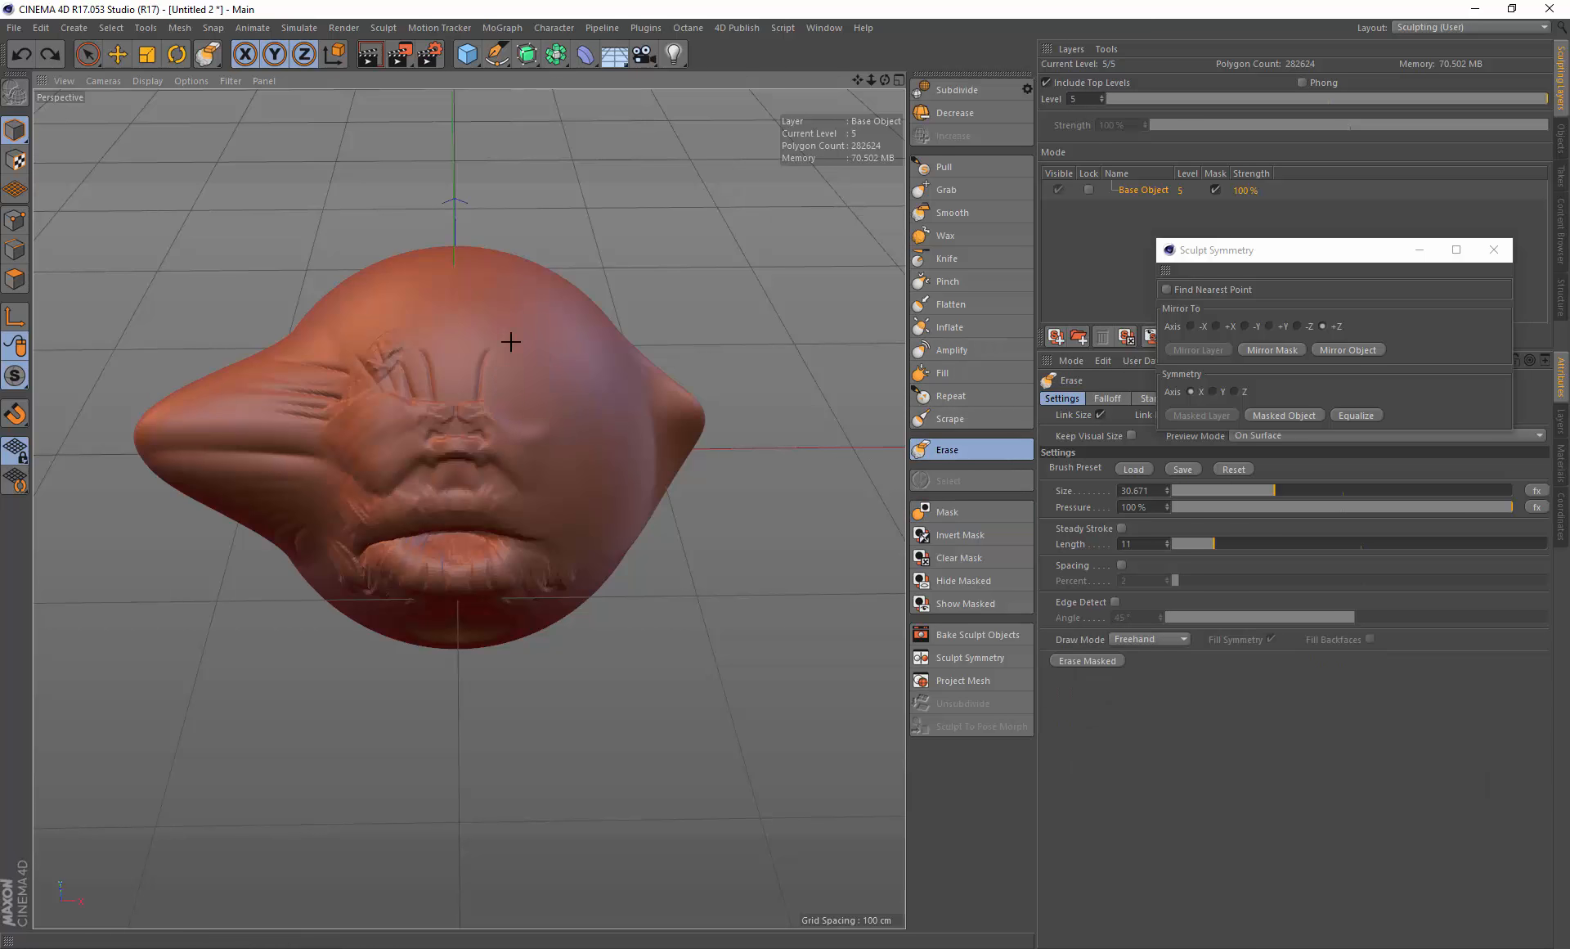
mouse_move(505, 431)
left_mouse_down()
mouse_move(490, 458)
mouse_move(492, 397)
left_mouse_up()
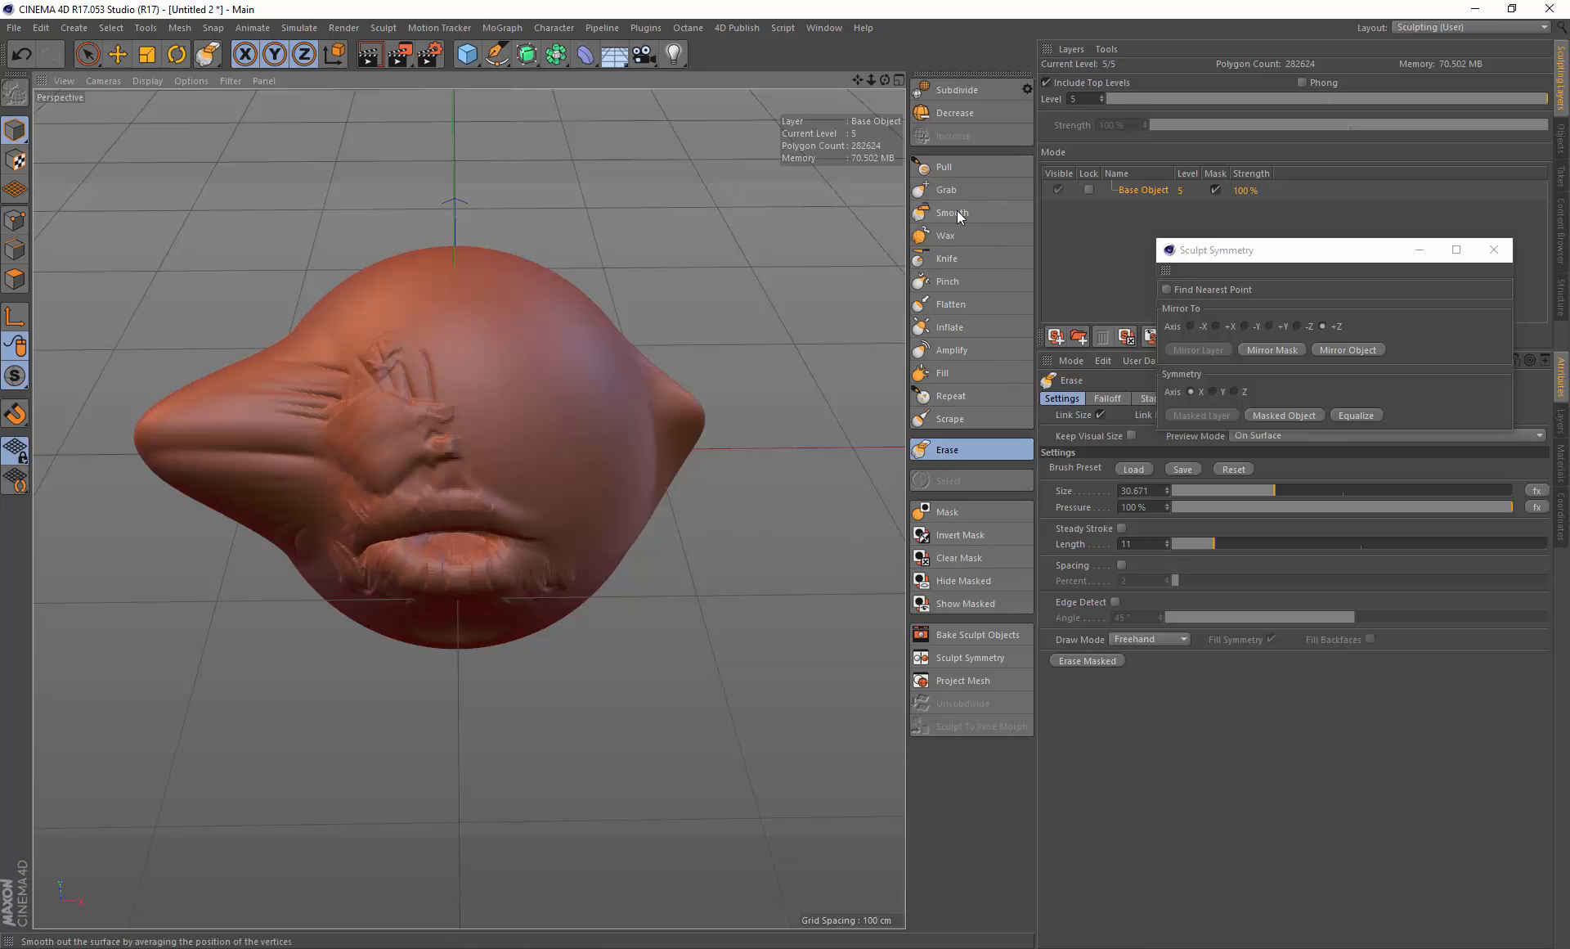
Step: Switch to the Mask brush and mask the area around the left eye
left_click(963, 515)
mouse_move(405, 378)
left_mouse_down()
mouse_move(375, 358)
mouse_move(413, 364)
mouse_move(445, 434)
mouse_move(400, 479)
mouse_move(356, 395)
left_mouse_up()
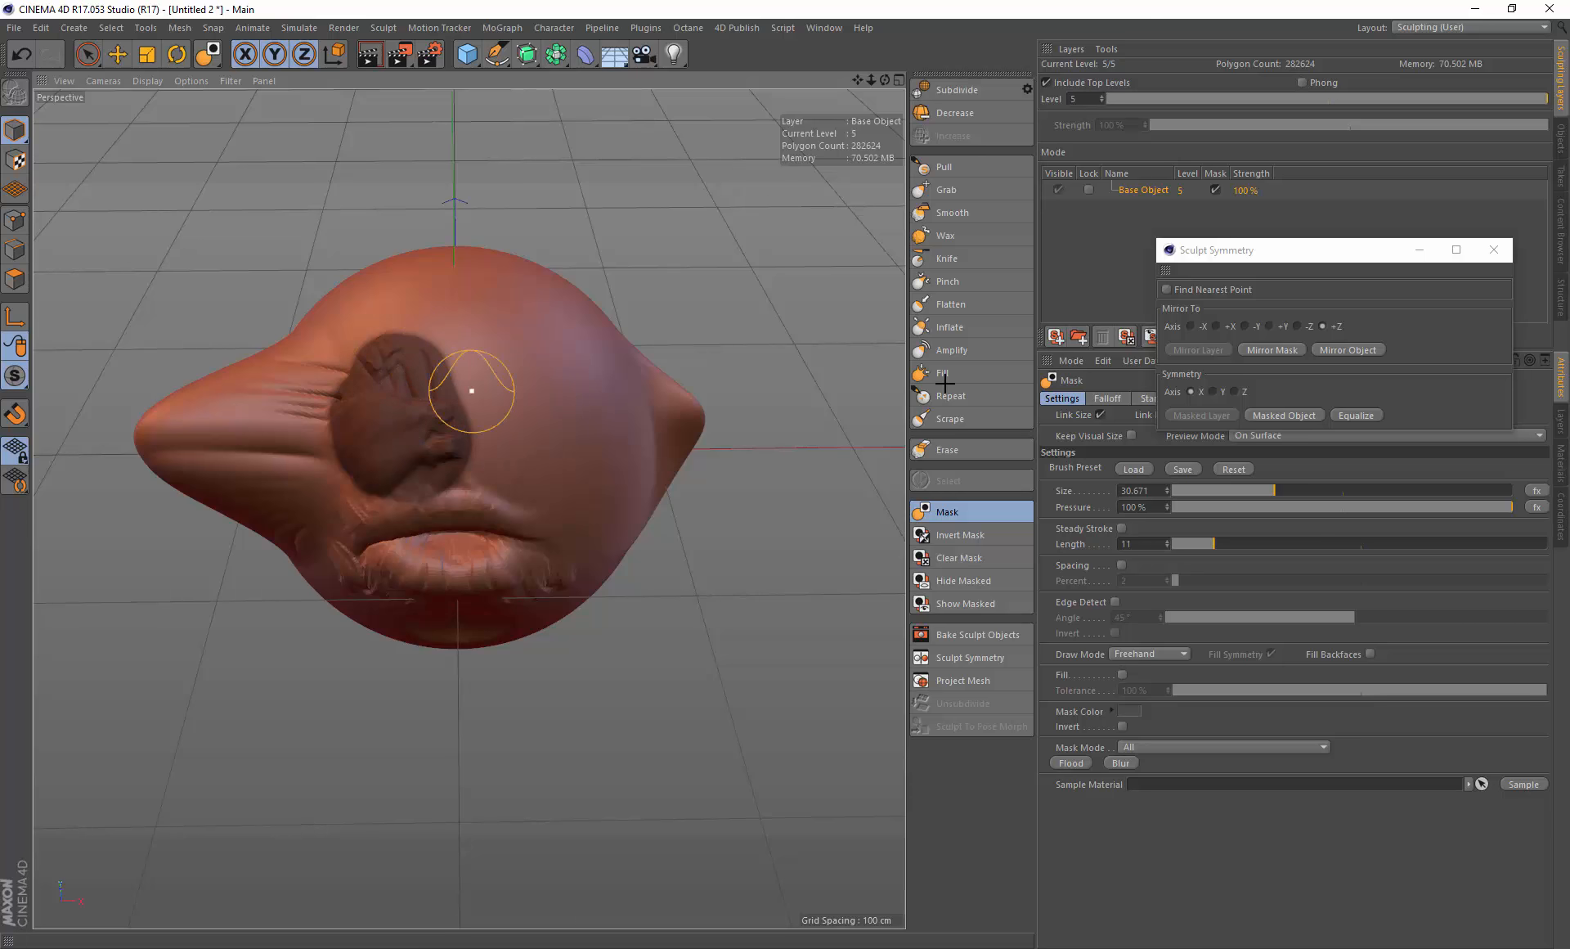
Step: Mirror the object along +Z again and undo the mirror
left_click(1345, 350)
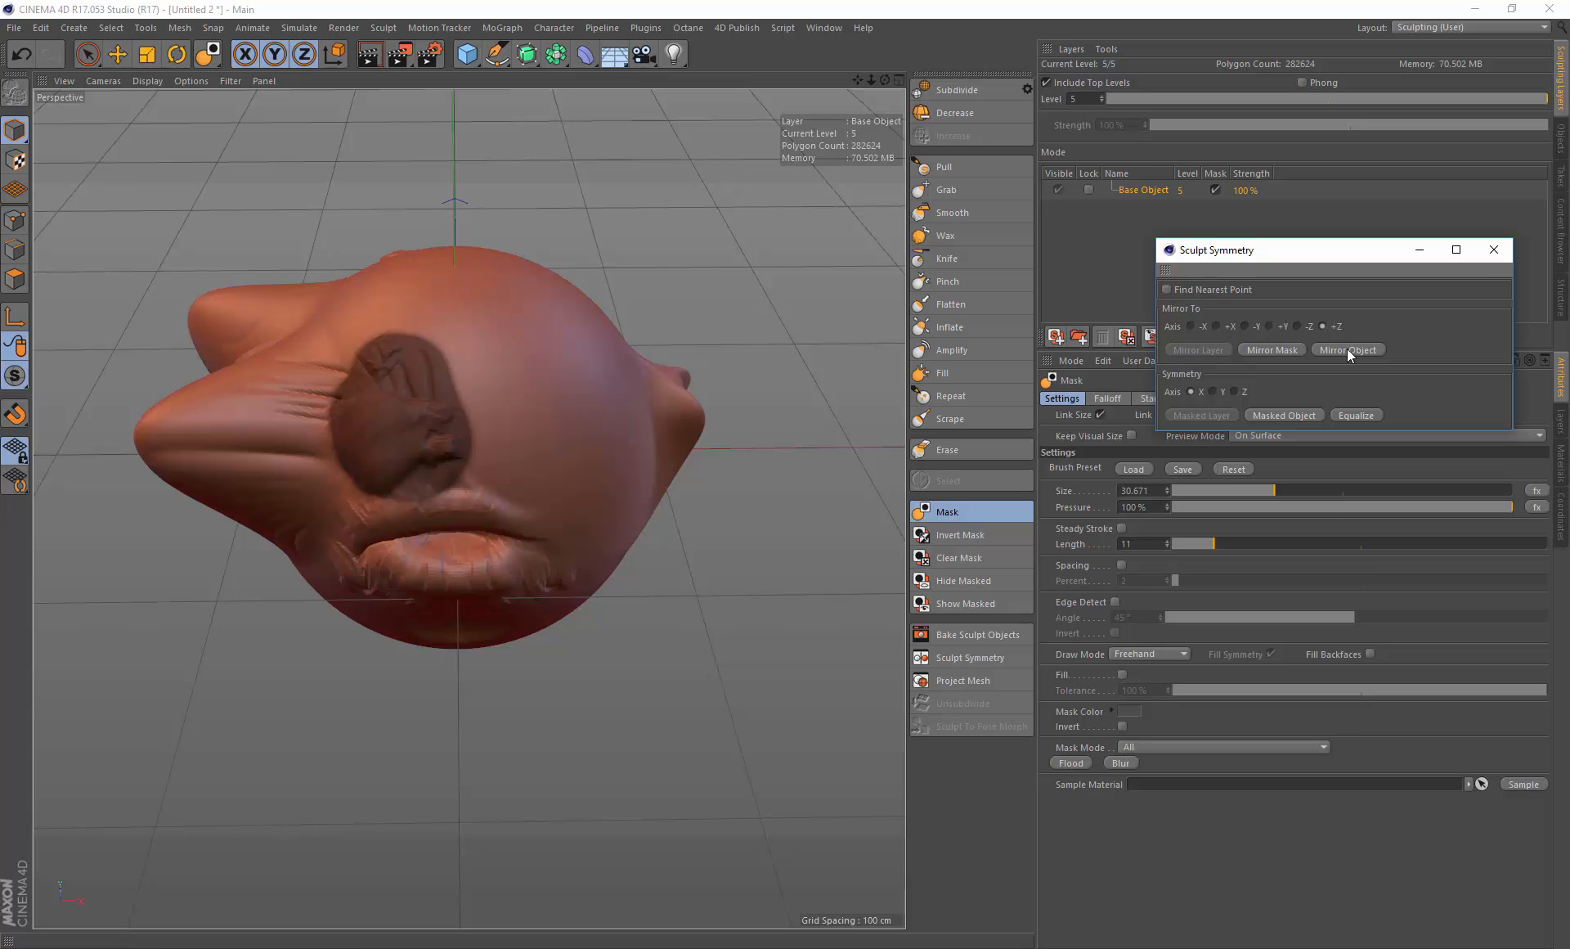
key("ctrl+z")
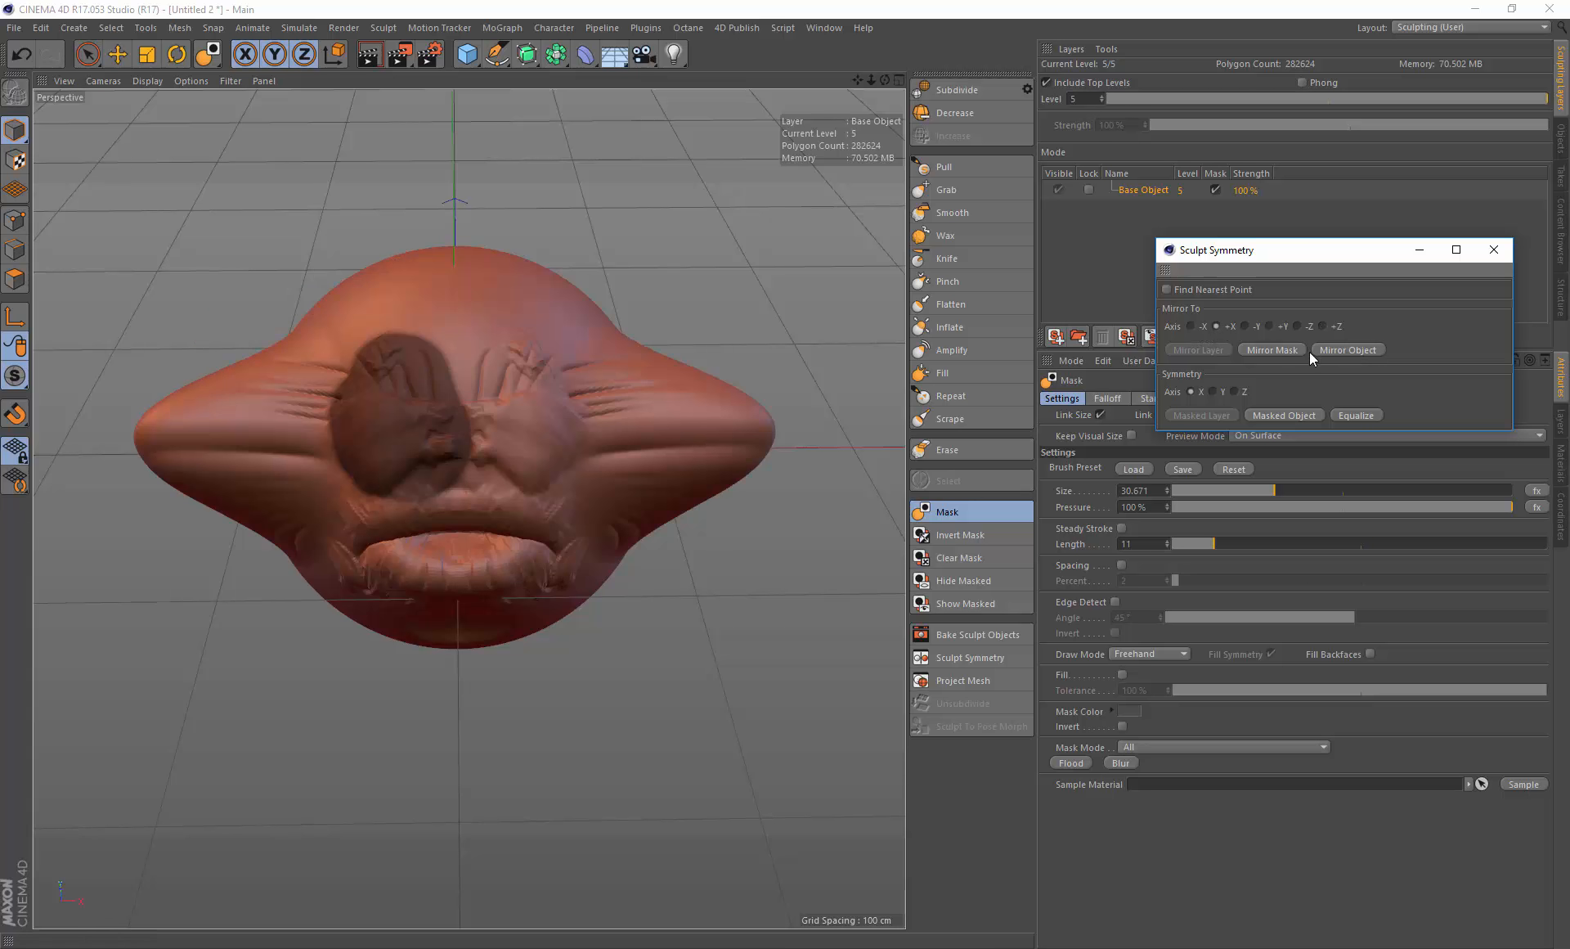
key("ctrl+z")
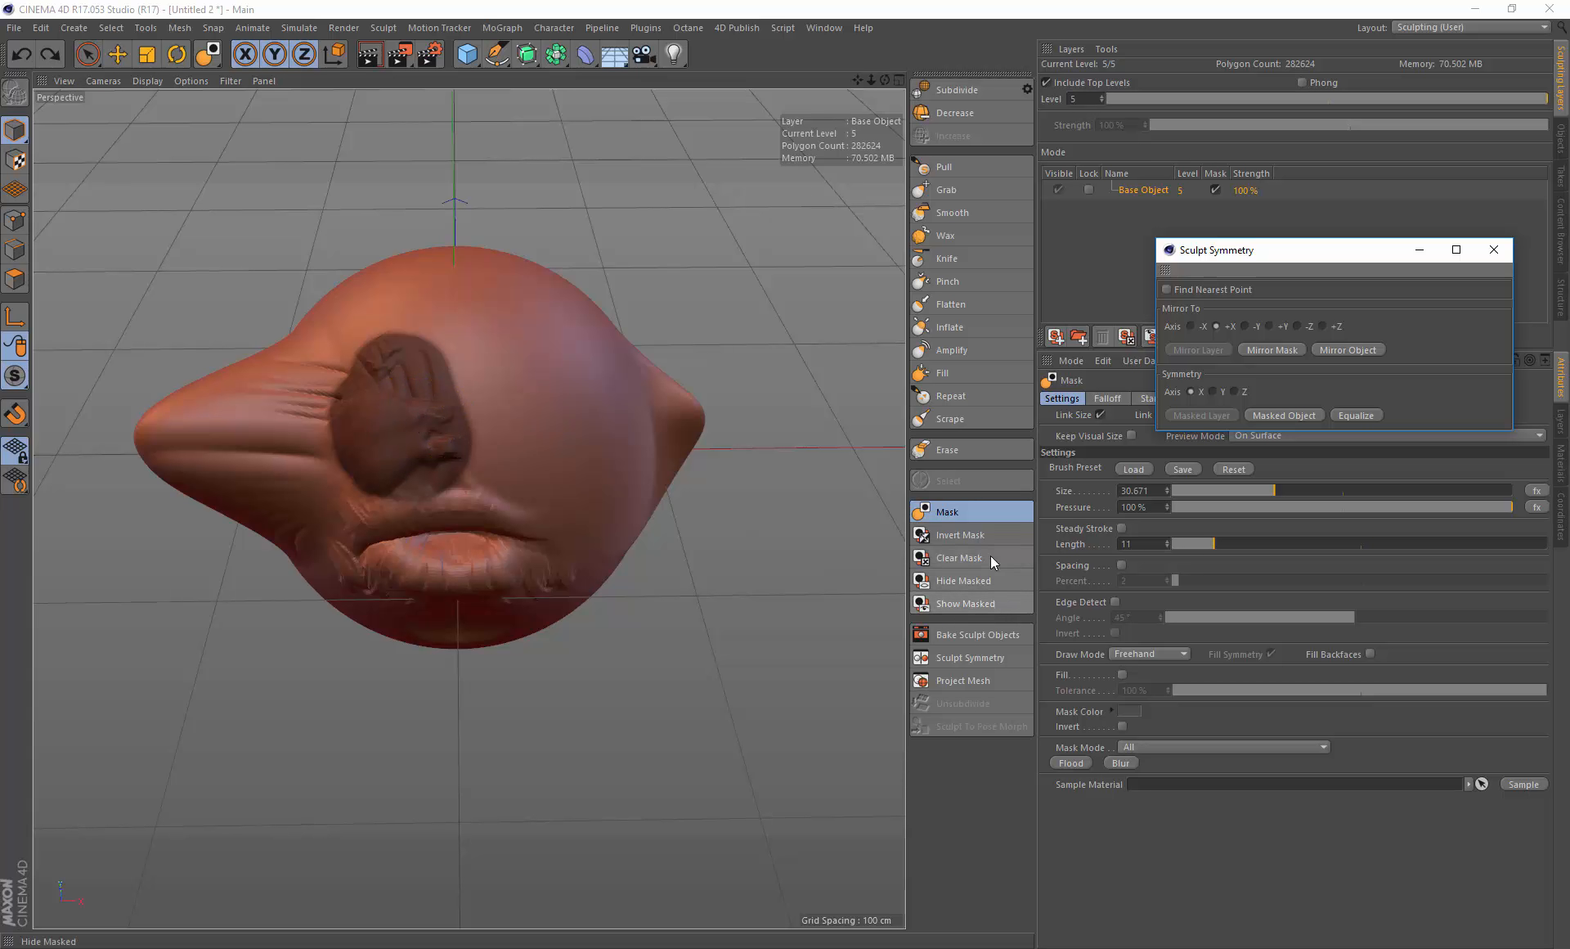
Step: Try mirroring the object along +X with the mask inverted, then undo it and invert the mask back
left_click(978, 537)
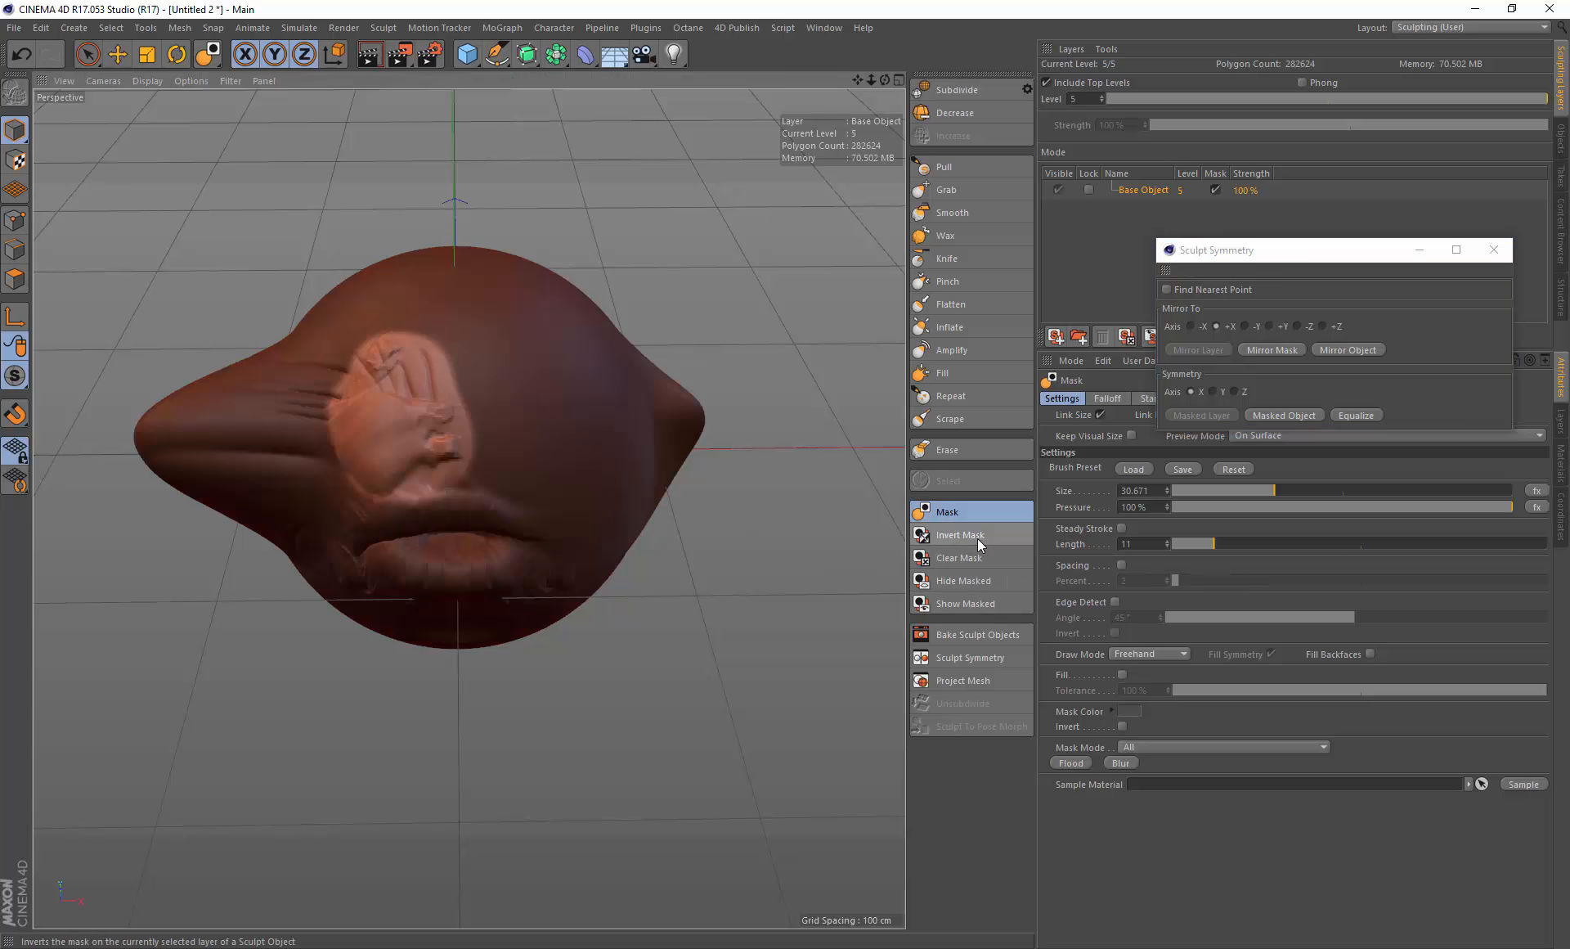
left_click(1359, 350)
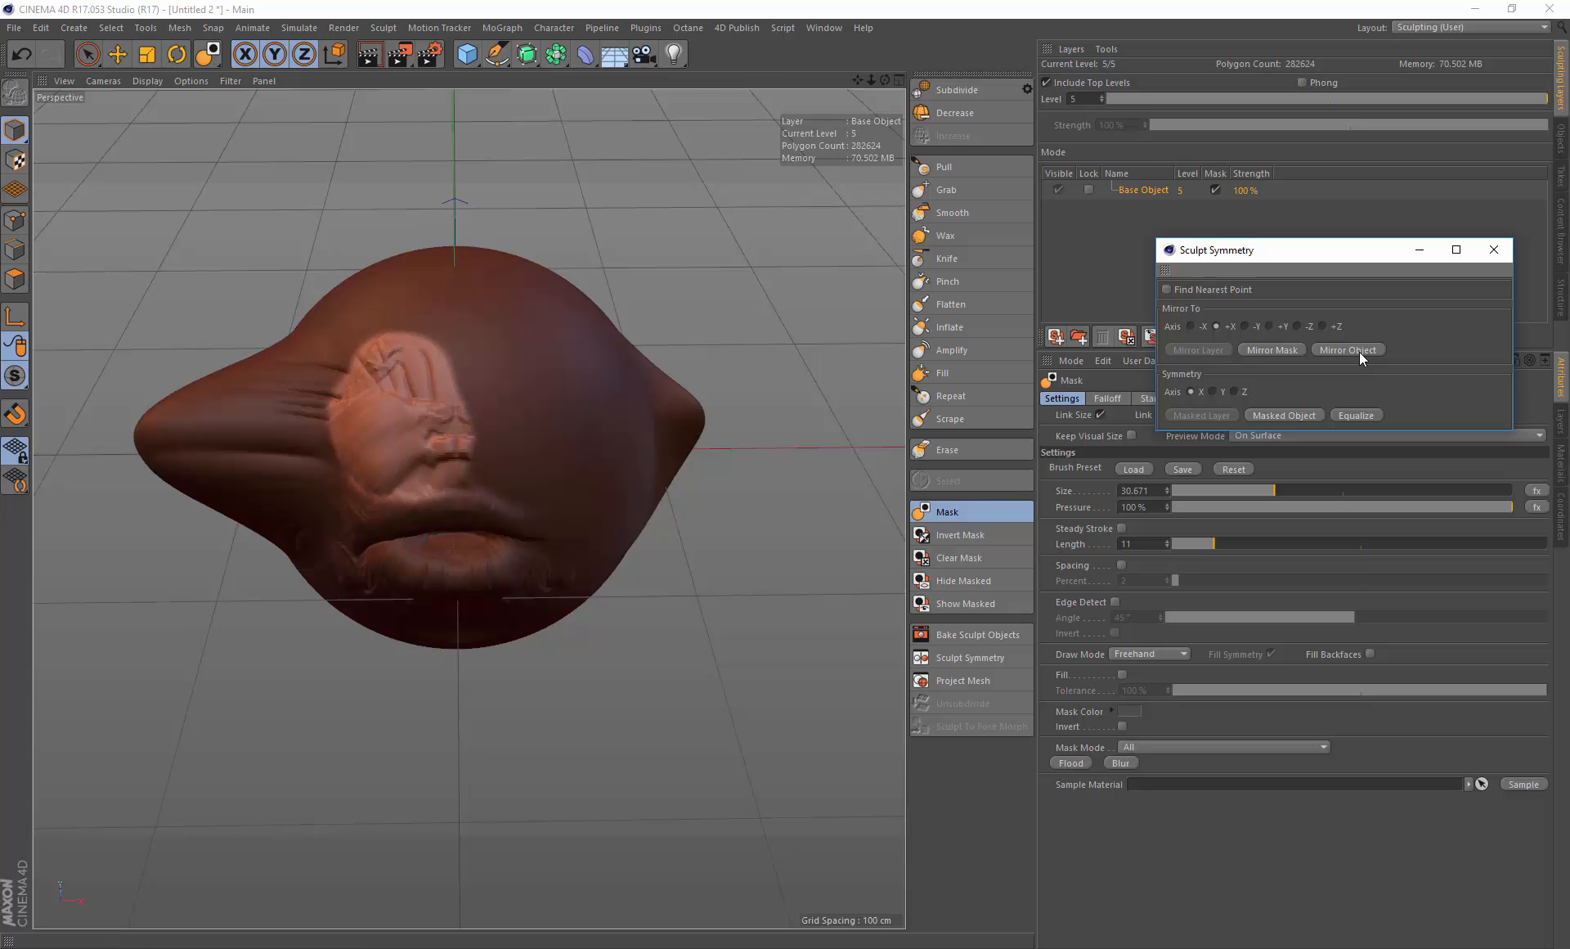
key("ctrl+z")
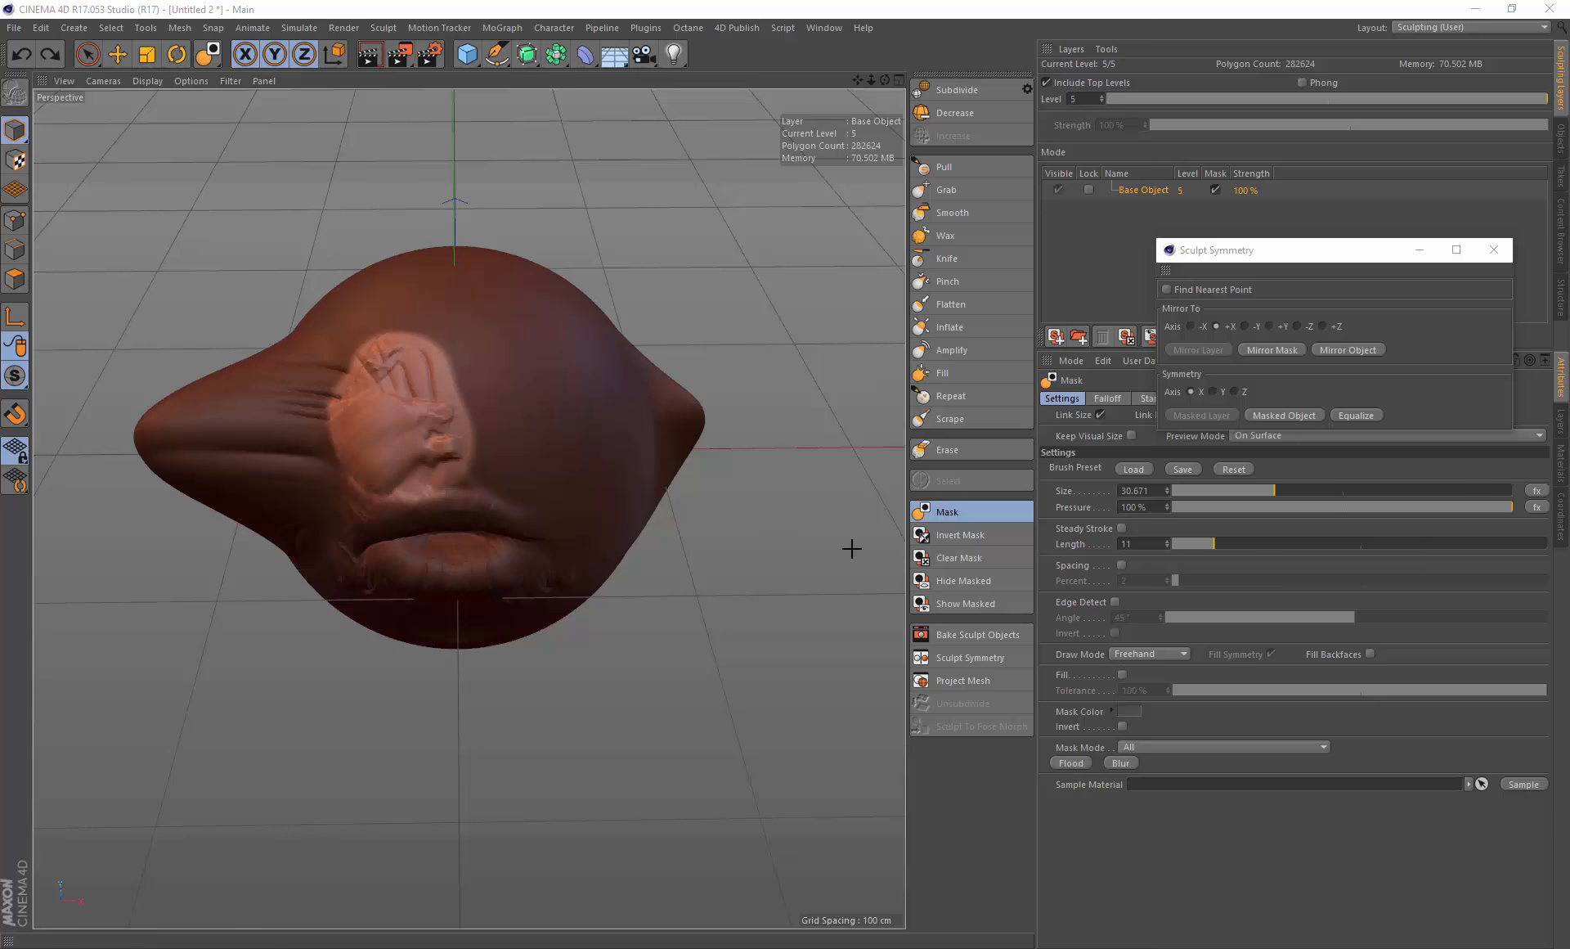
left_click(966, 535)
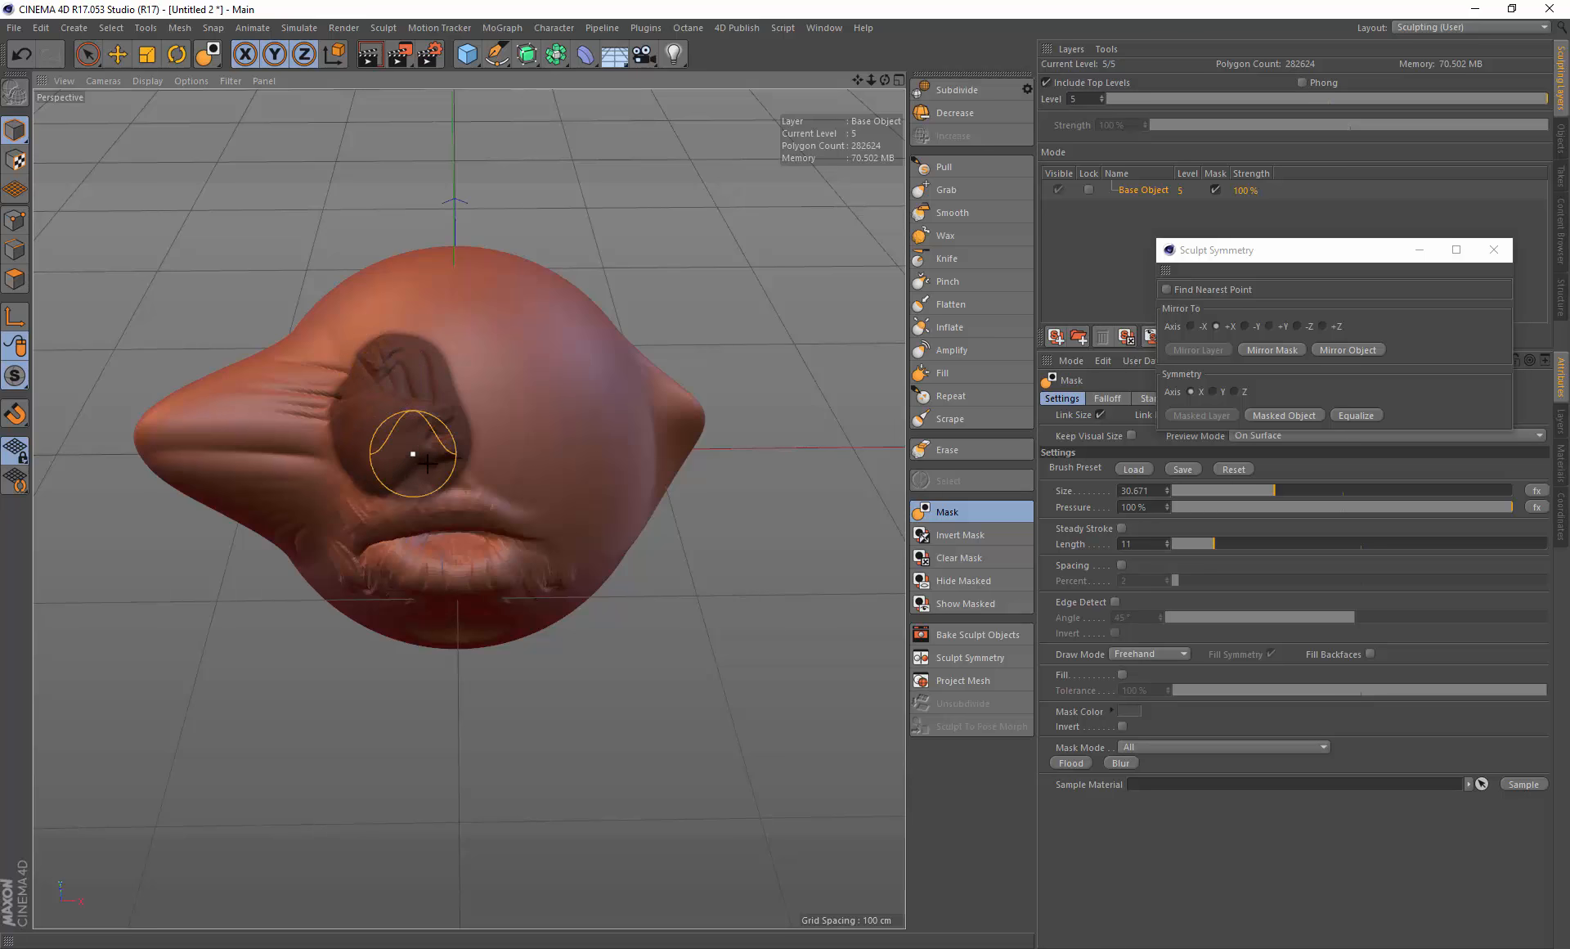
Step: Reduce the Mask brush size to about 22 and mask the whole mouth and lips area
left_click_drag(438, 455, 456, 449, "alt")
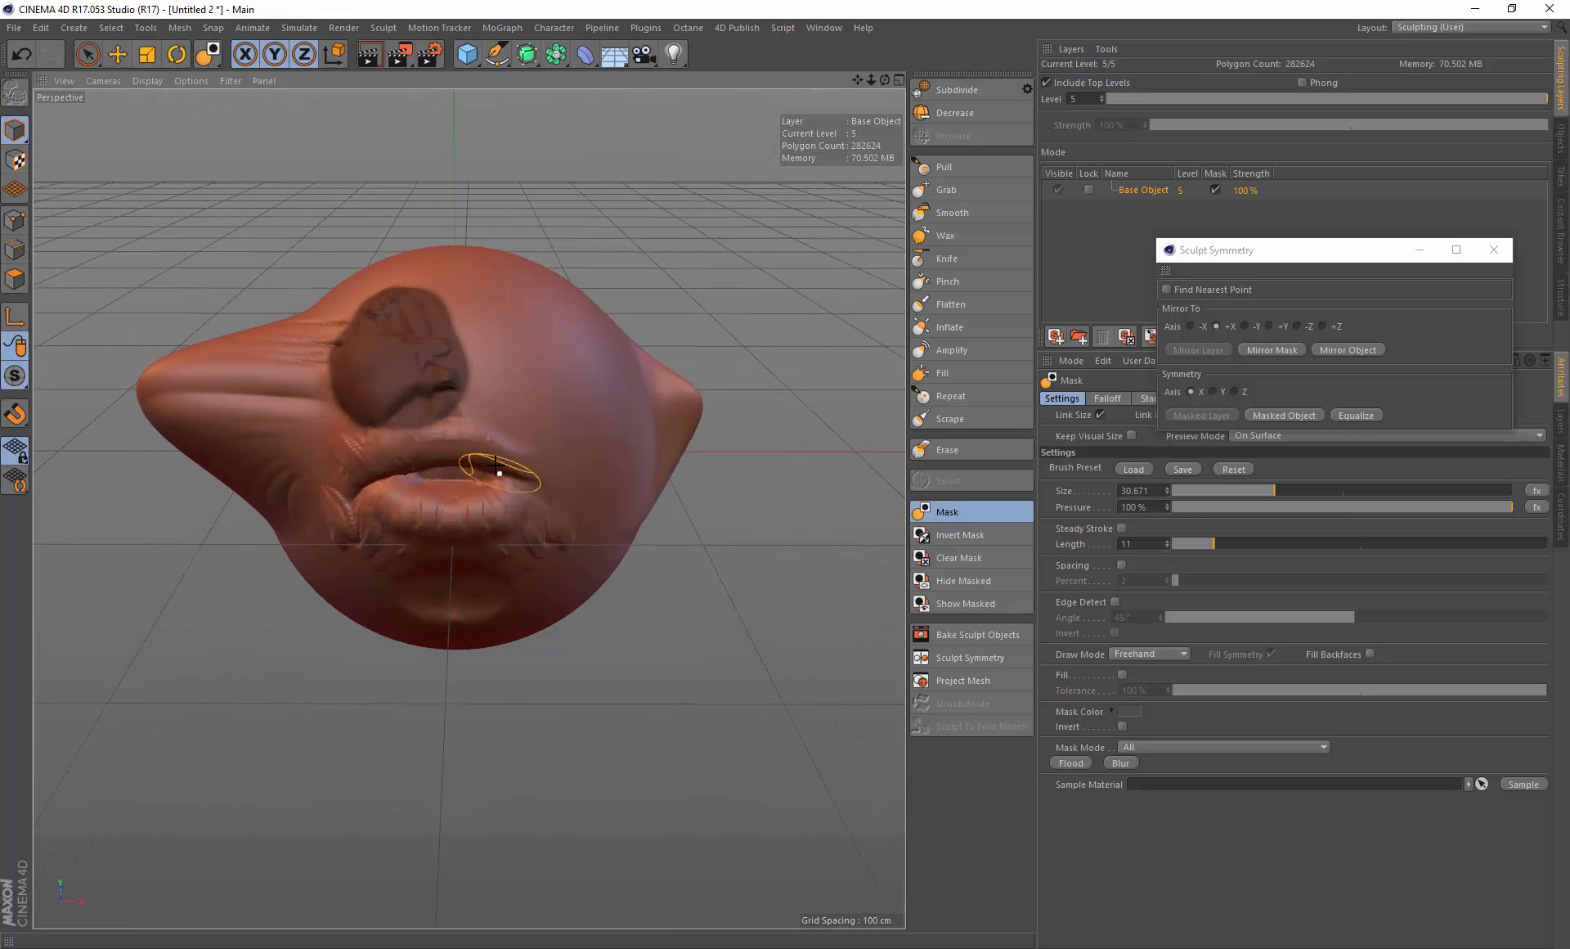
middle_click_drag(513, 460, 489, 460)
left_click_drag(548, 467, 492, 413)
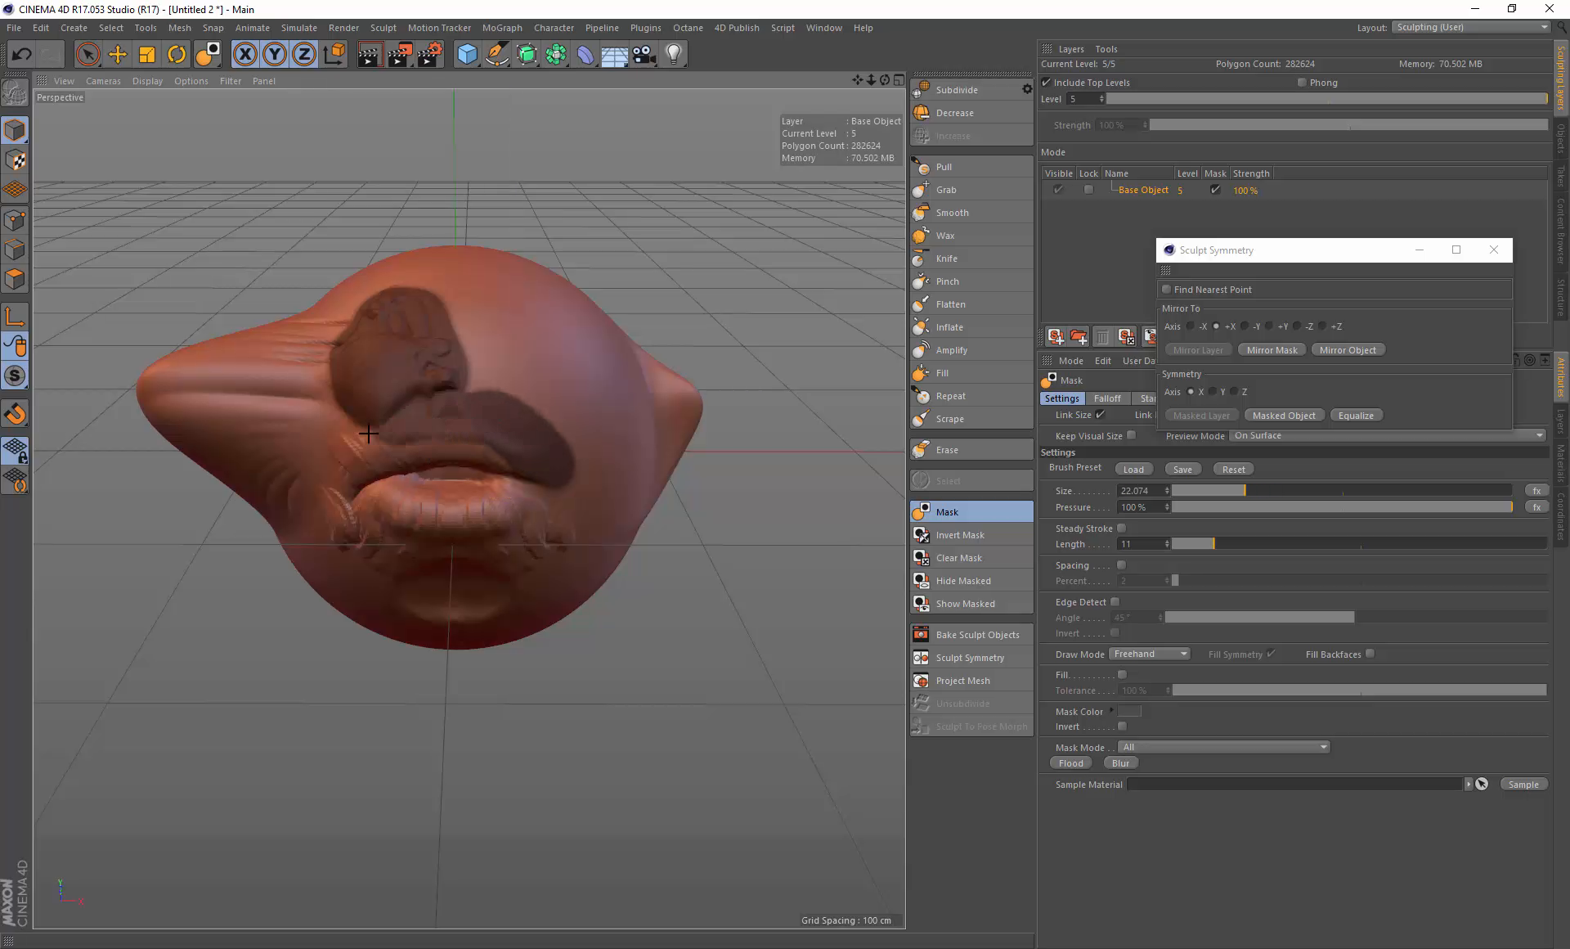
left_click_drag(368, 434, 342, 488)
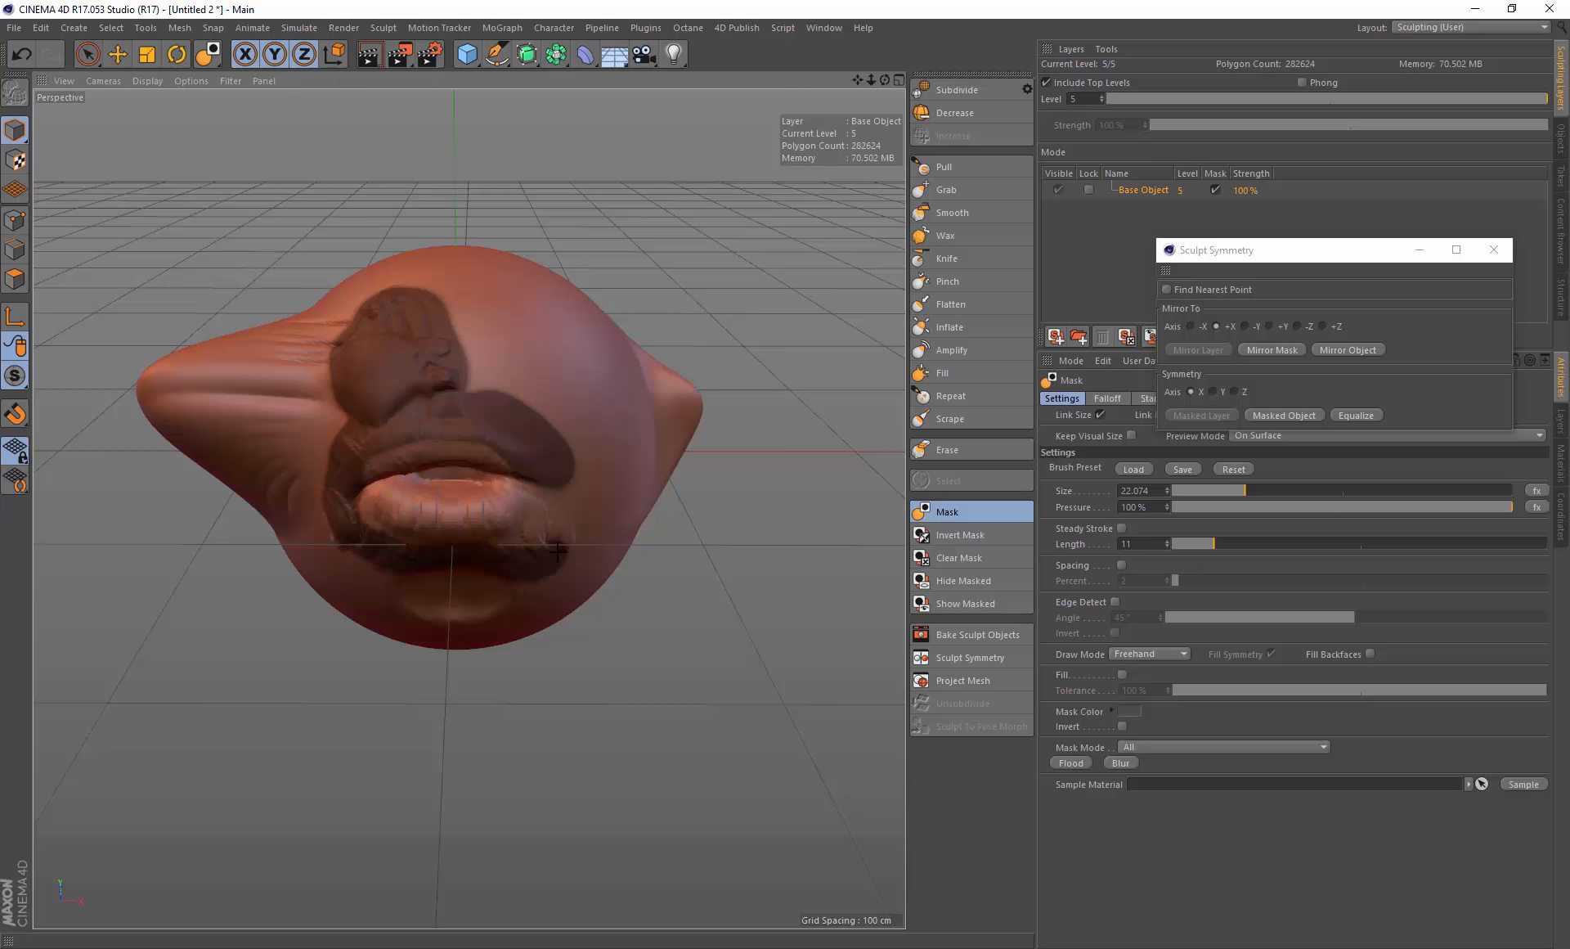
mouse_move(557, 550)
left_mouse_down()
mouse_move(503, 494)
mouse_move(393, 466)
mouse_move(504, 479)
left_mouse_up()
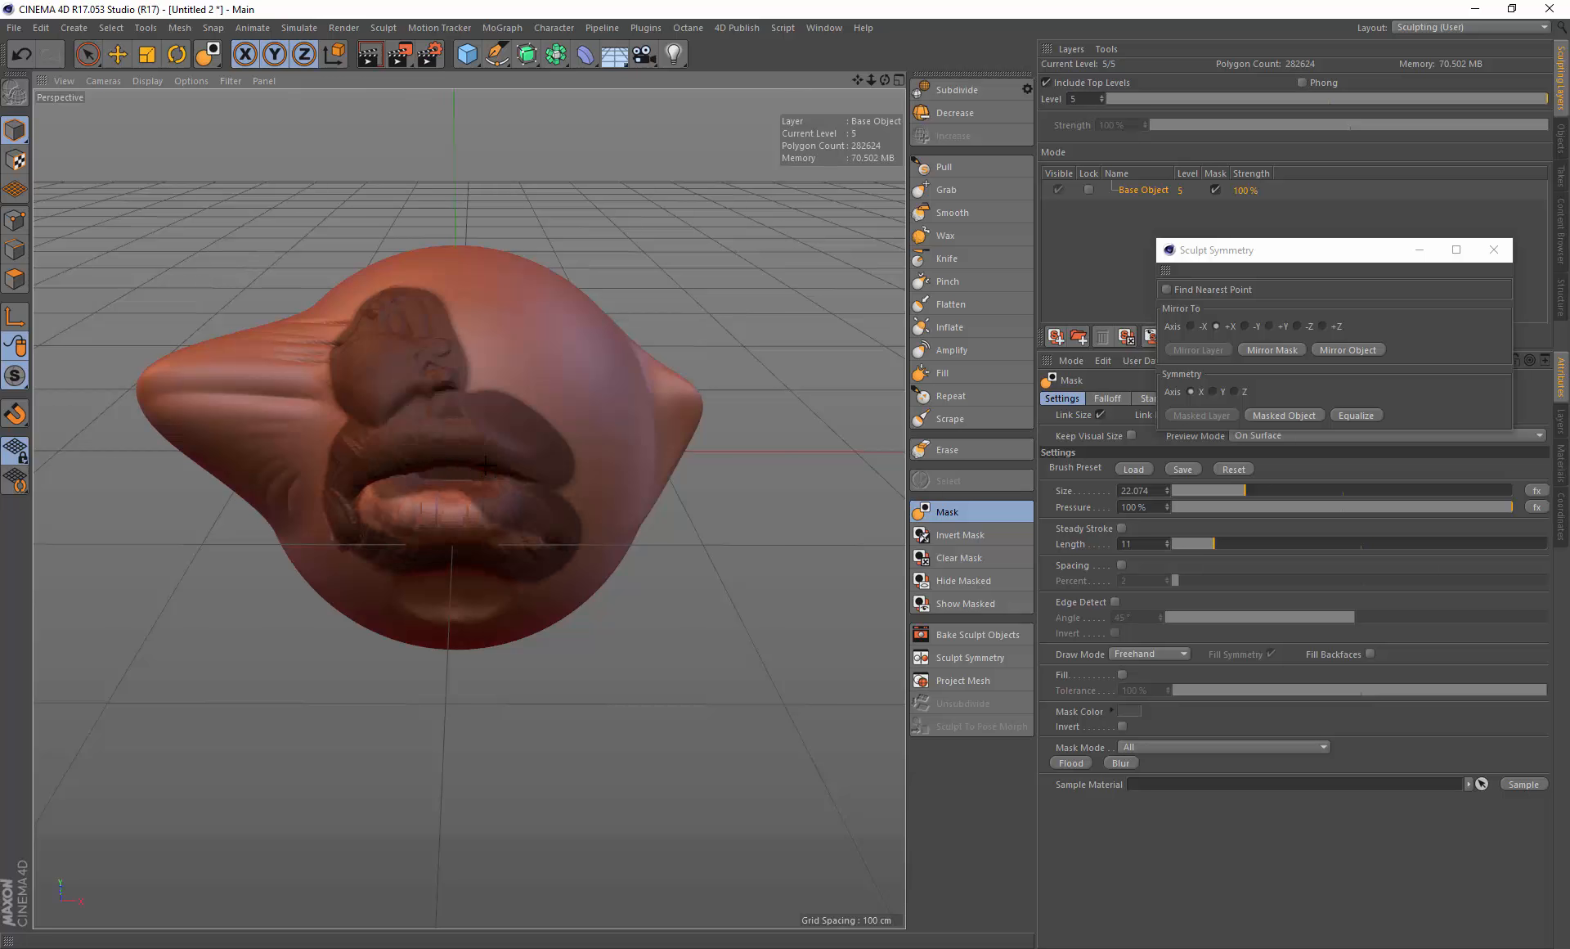
left_click_drag(382, 508, 404, 534)
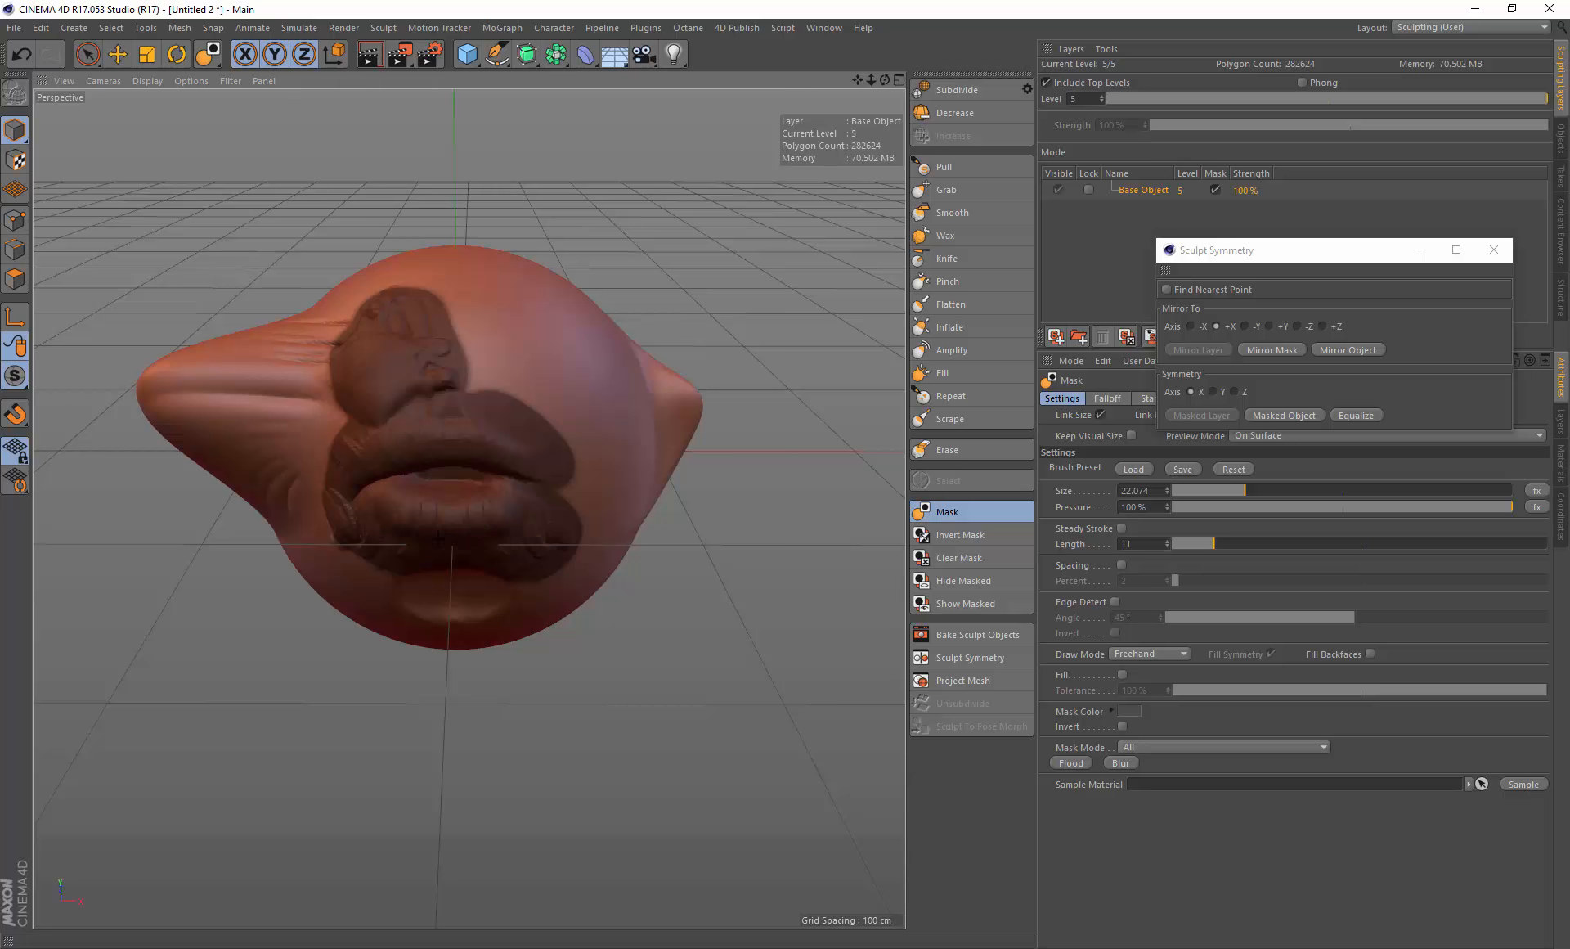
left_click_drag(384, 373, 397, 405, "alt")
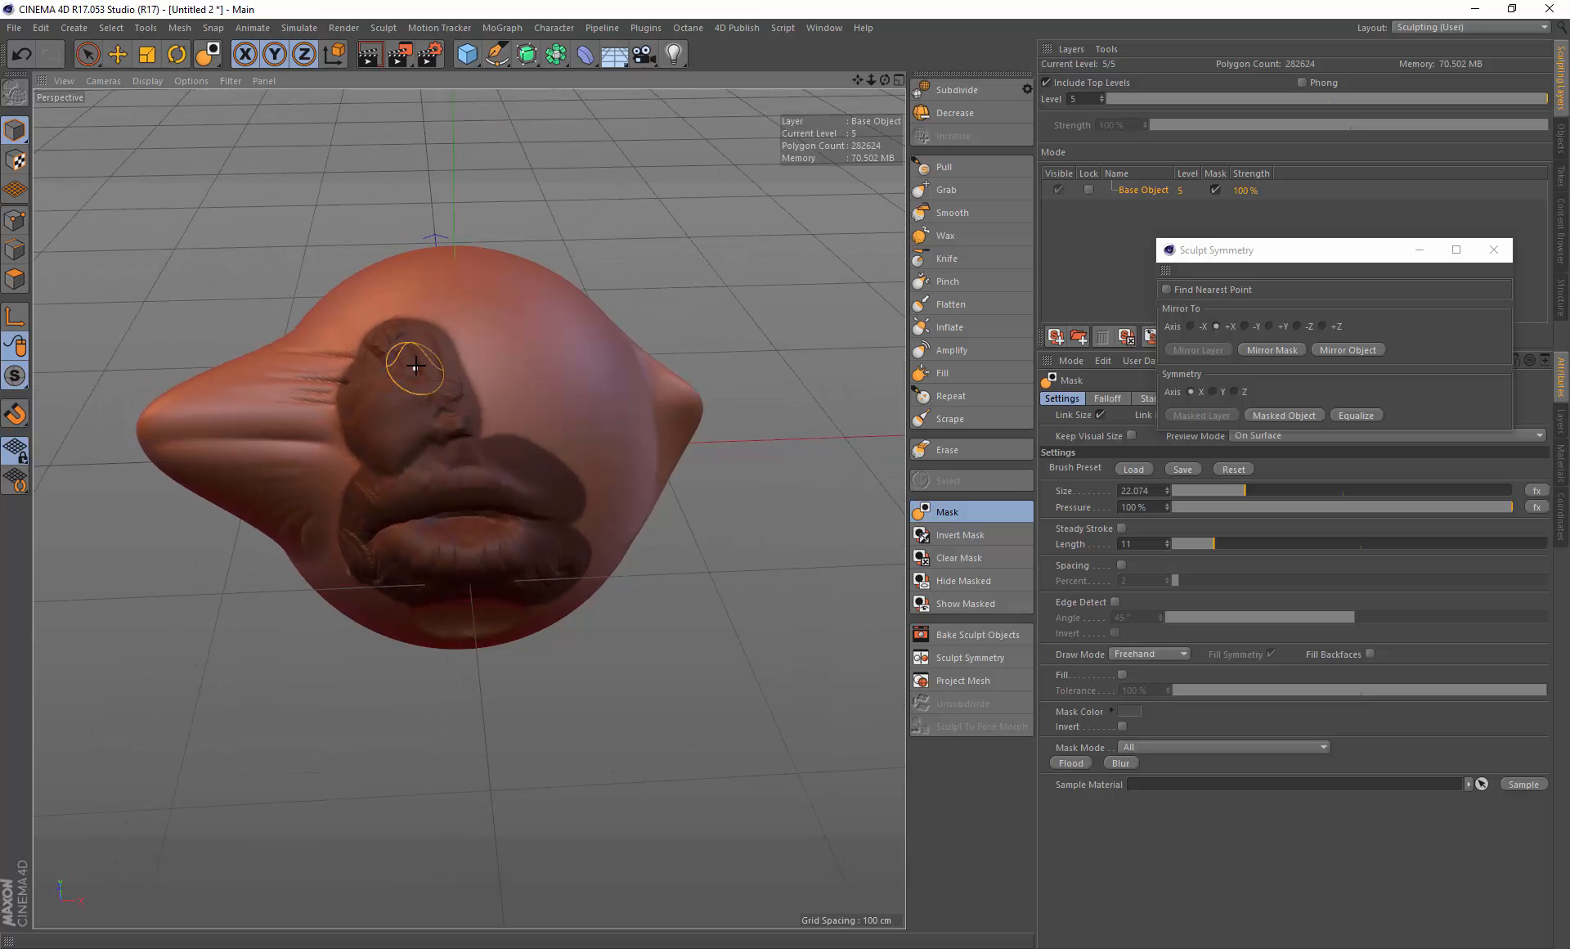
mouse_move(422, 349)
left_mouse_down("ctrl")
mouse_move(375, 360)
mouse_move(421, 325)
mouse_move(348, 382)
mouse_move(445, 365)
mouse_move(409, 426)
mouse_move(346, 444)
left_mouse_up("ctrl")
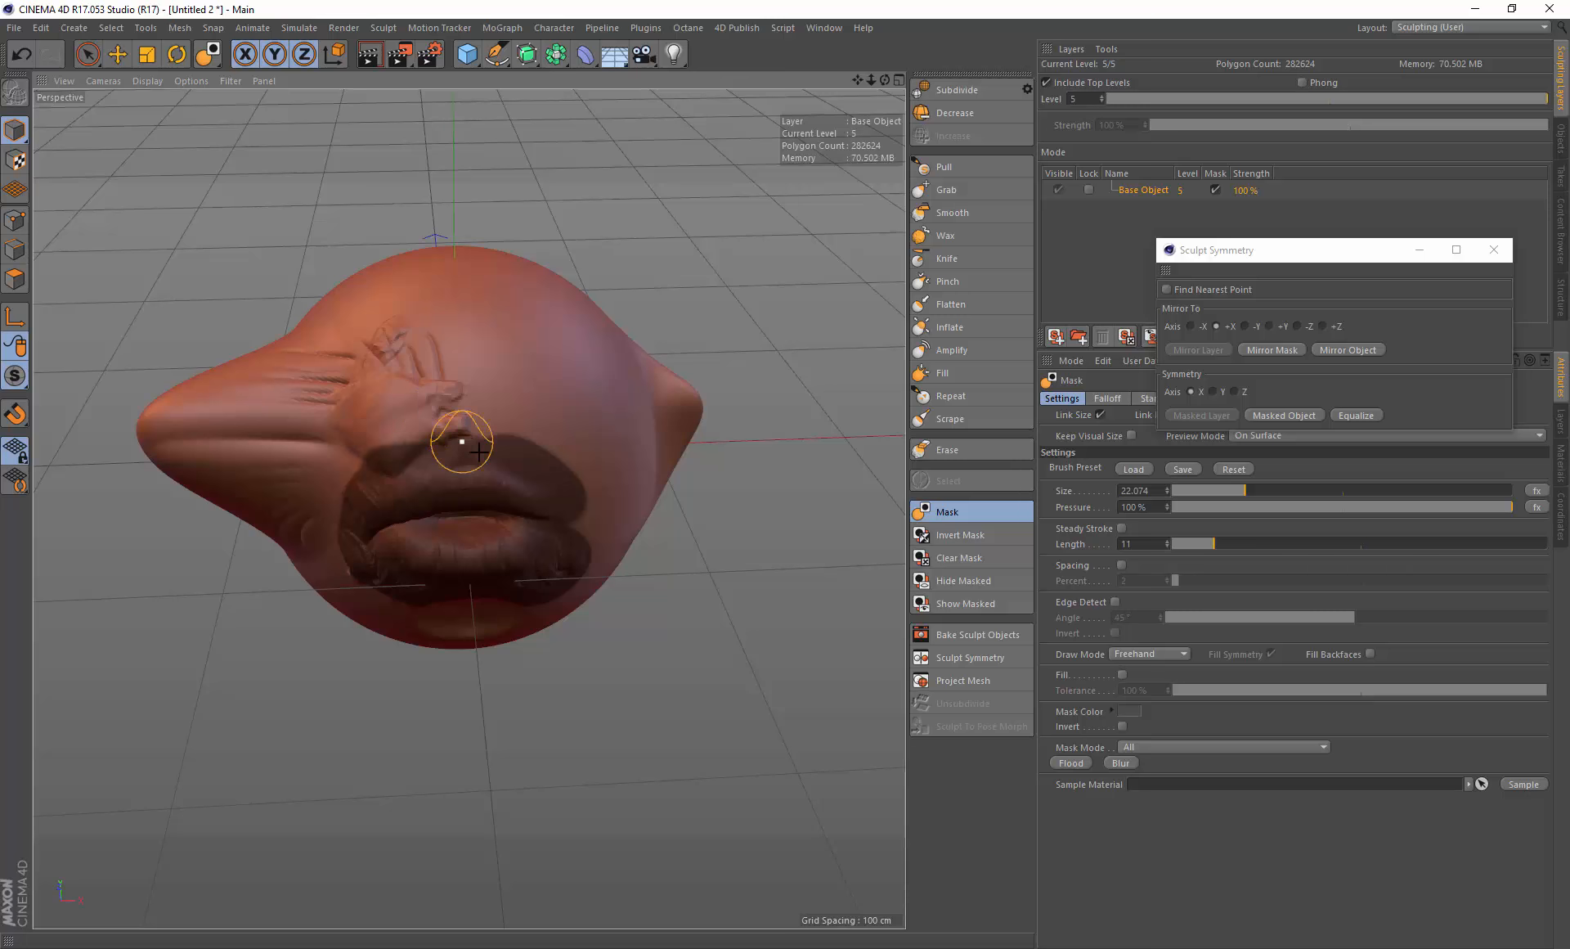
left_click_drag(462, 442, 458, 449, "alt")
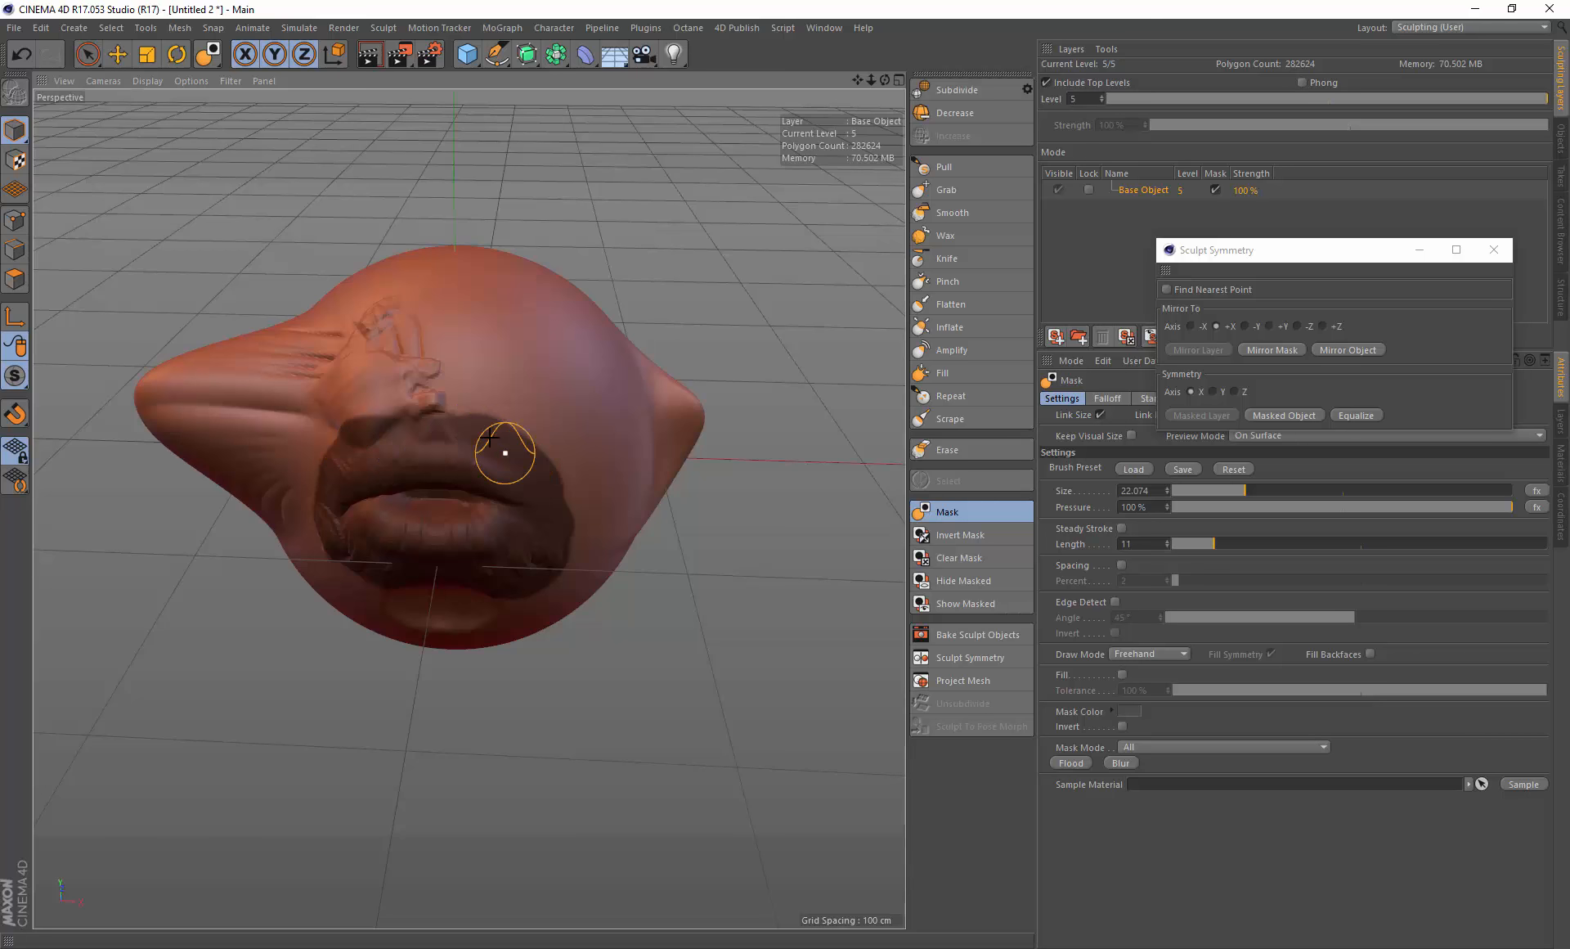
left_click_drag(459, 501, 470, 477, "alt")
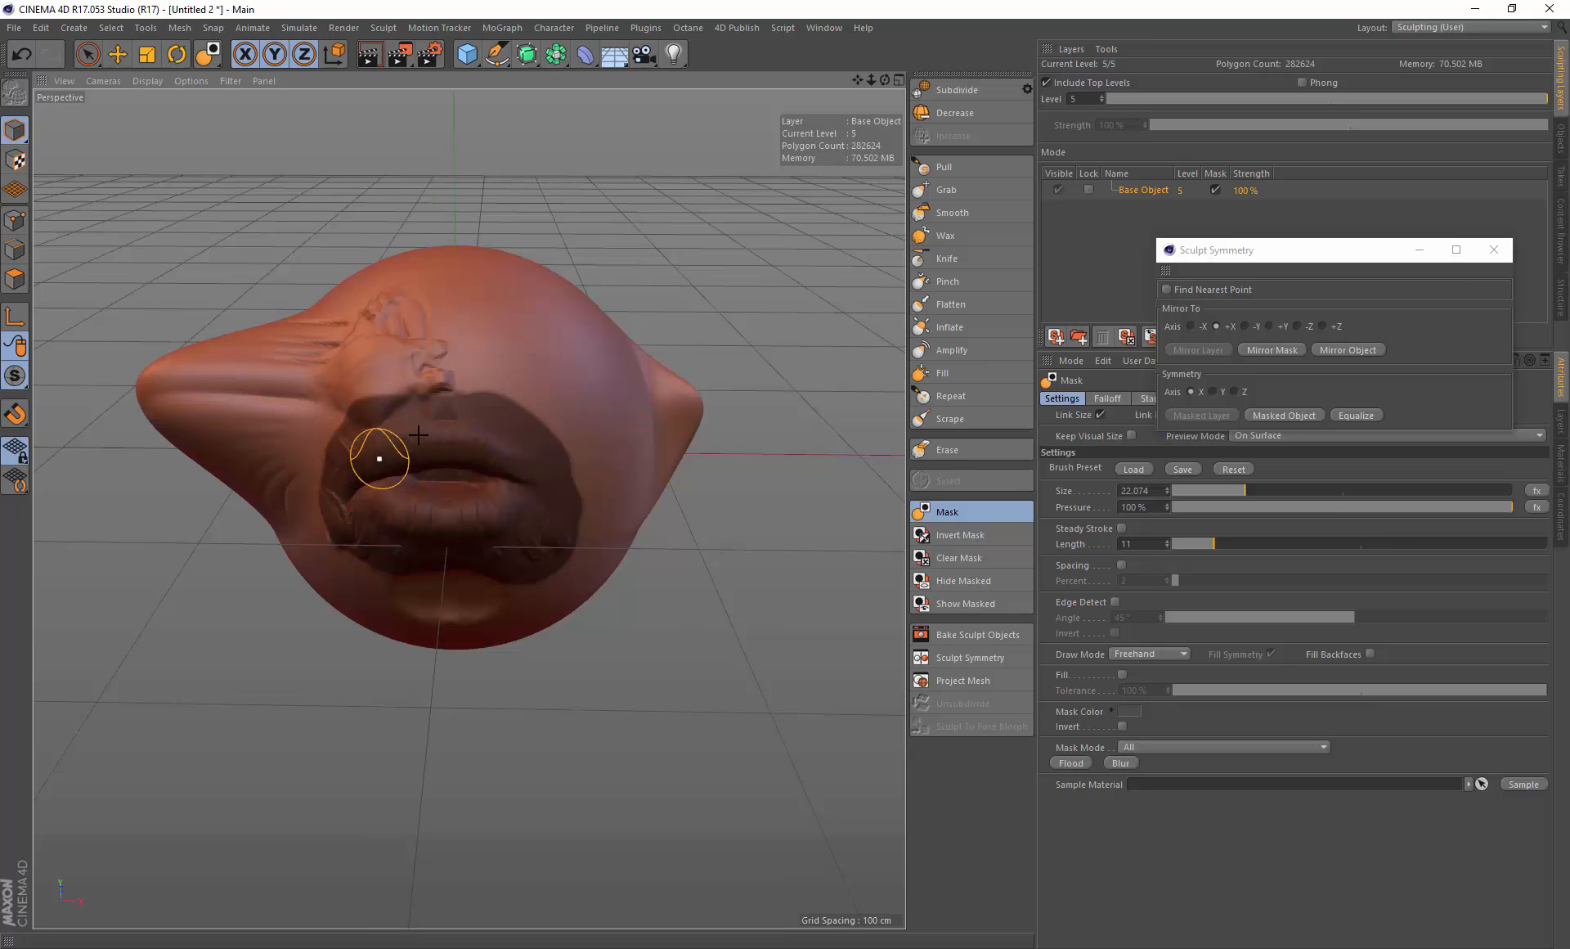
left_click_drag(456, 446, 464, 464, "alt")
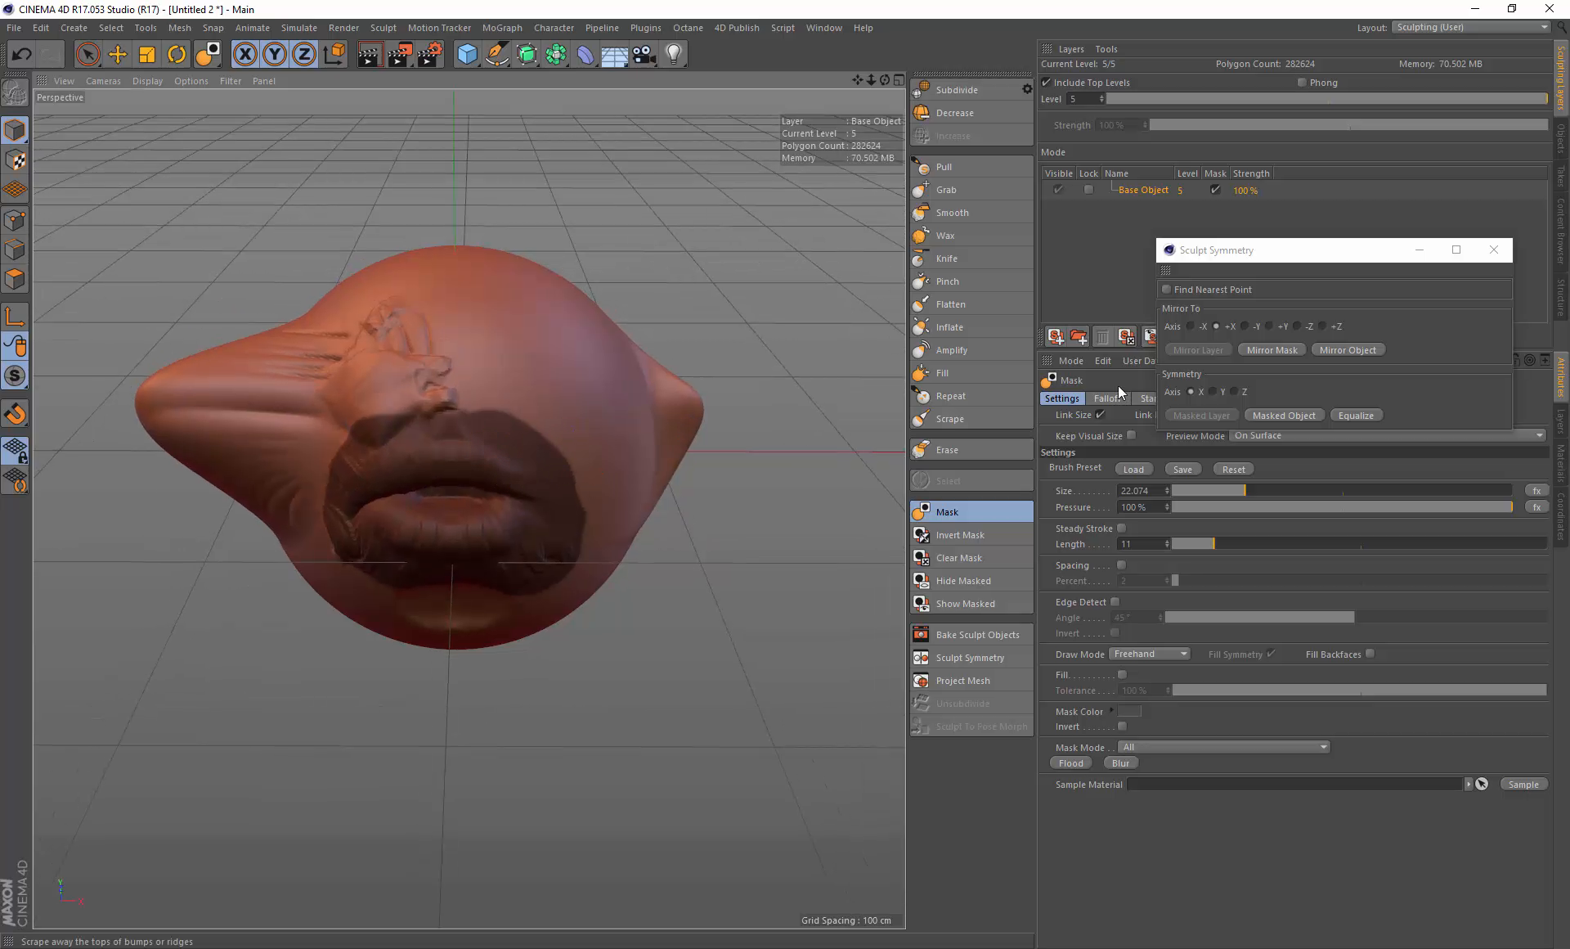
Step: Mirror the object along +X with the mouth masked, clear the mask, and undo back to the masked state
left_click(1350, 349)
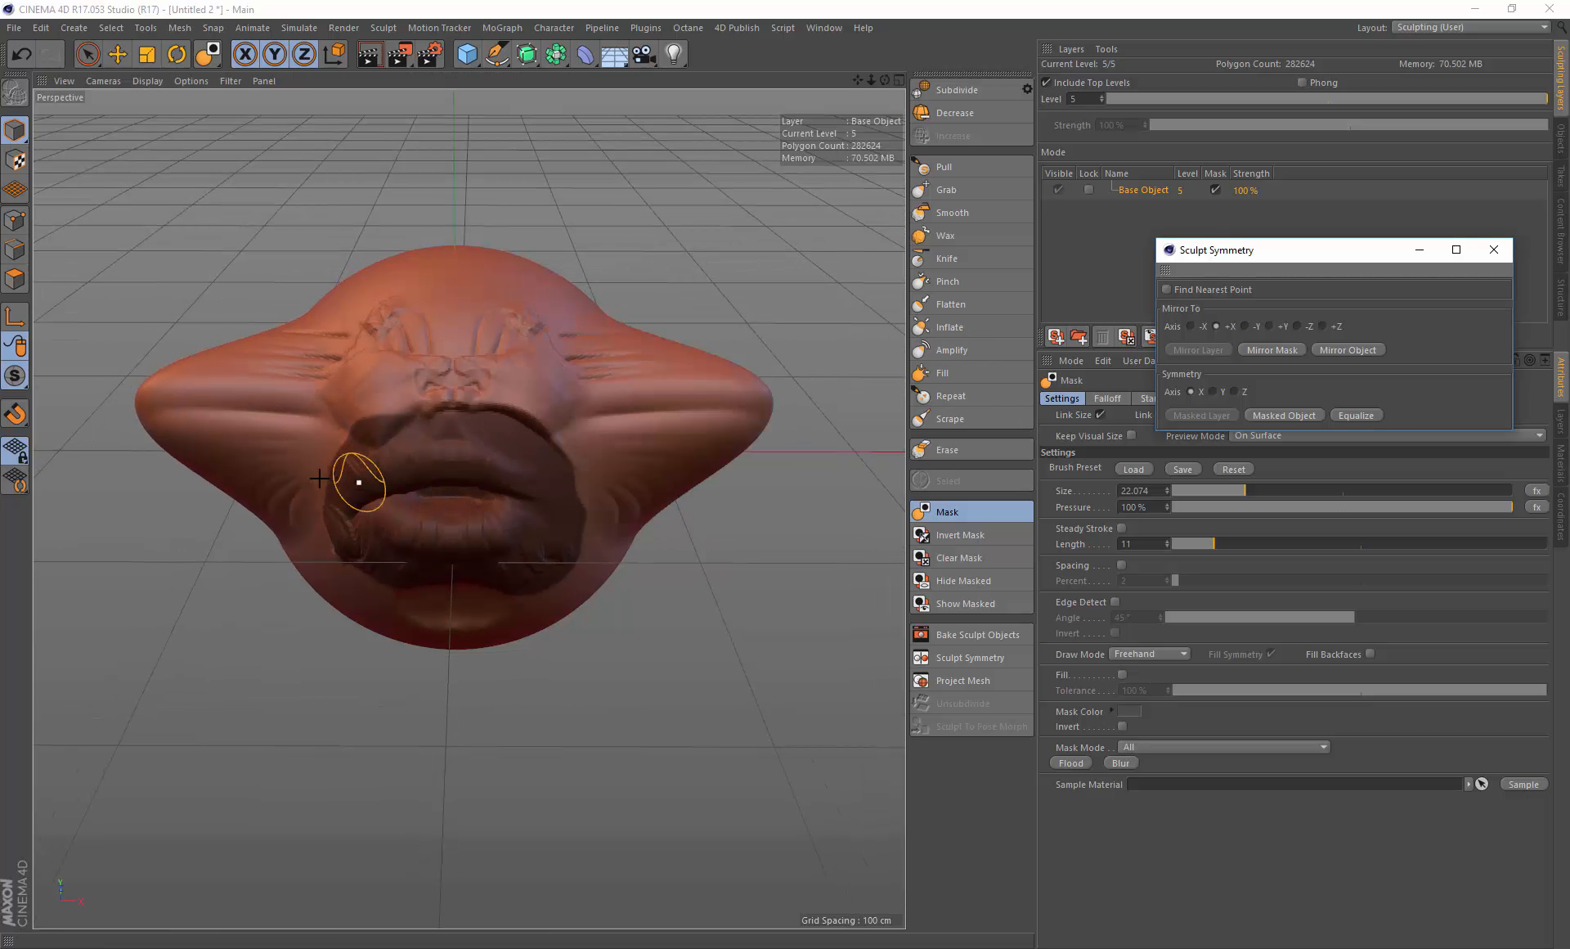
mouse_move(531, 442)
left_mouse_down("alt")
mouse_move(438, 448)
mouse_move(463, 427)
left_mouse_up("alt")
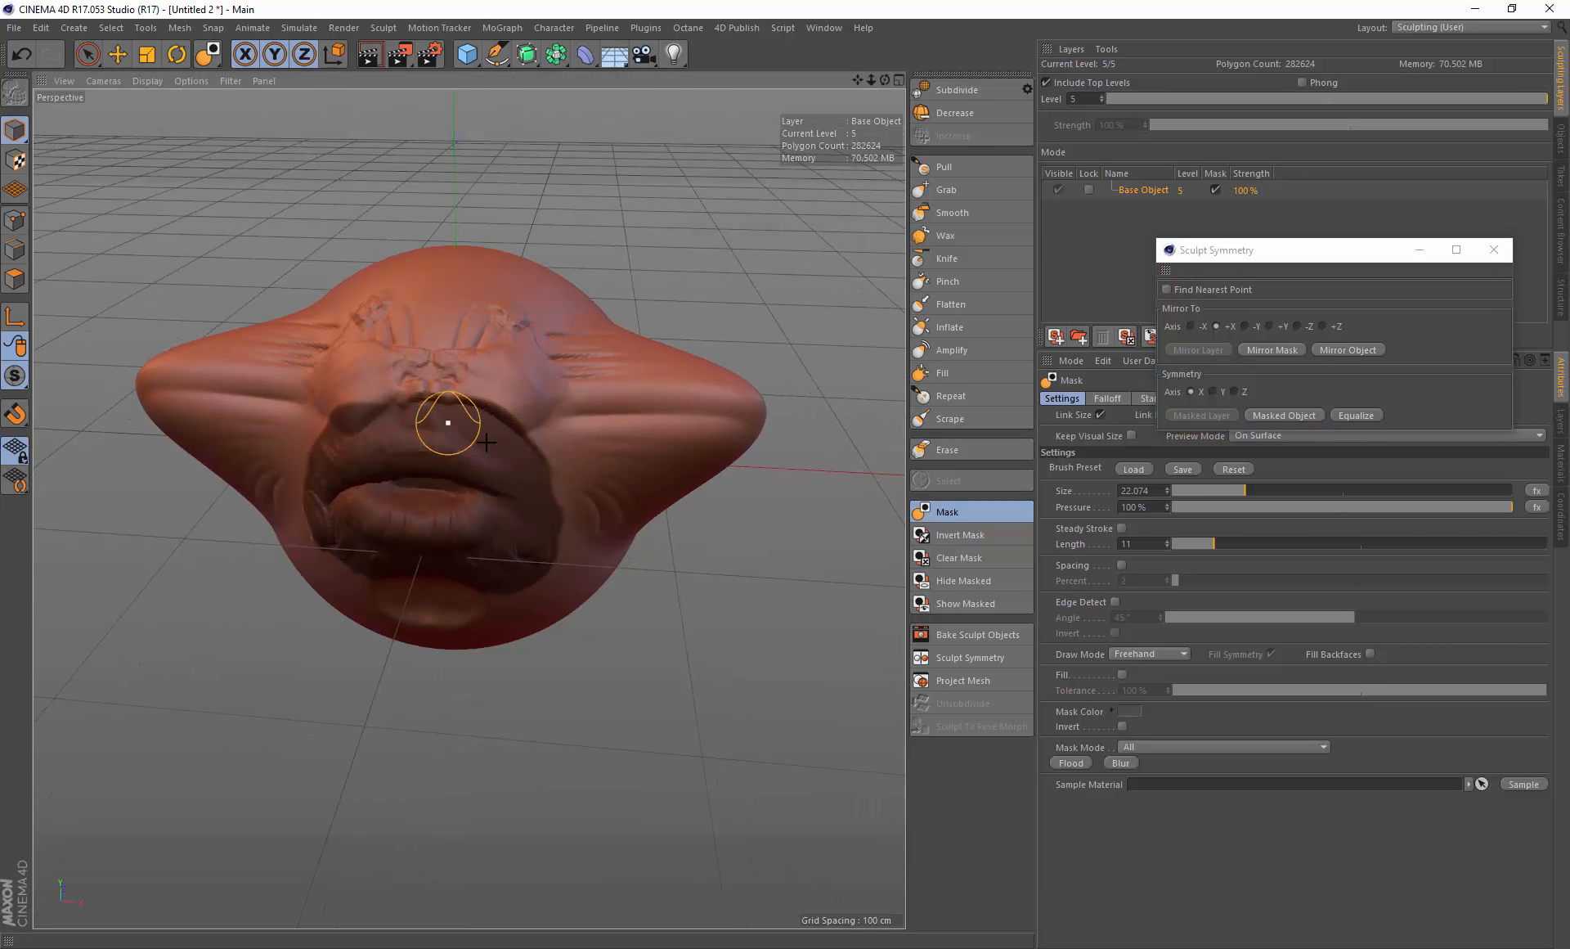
left_click(959, 557)
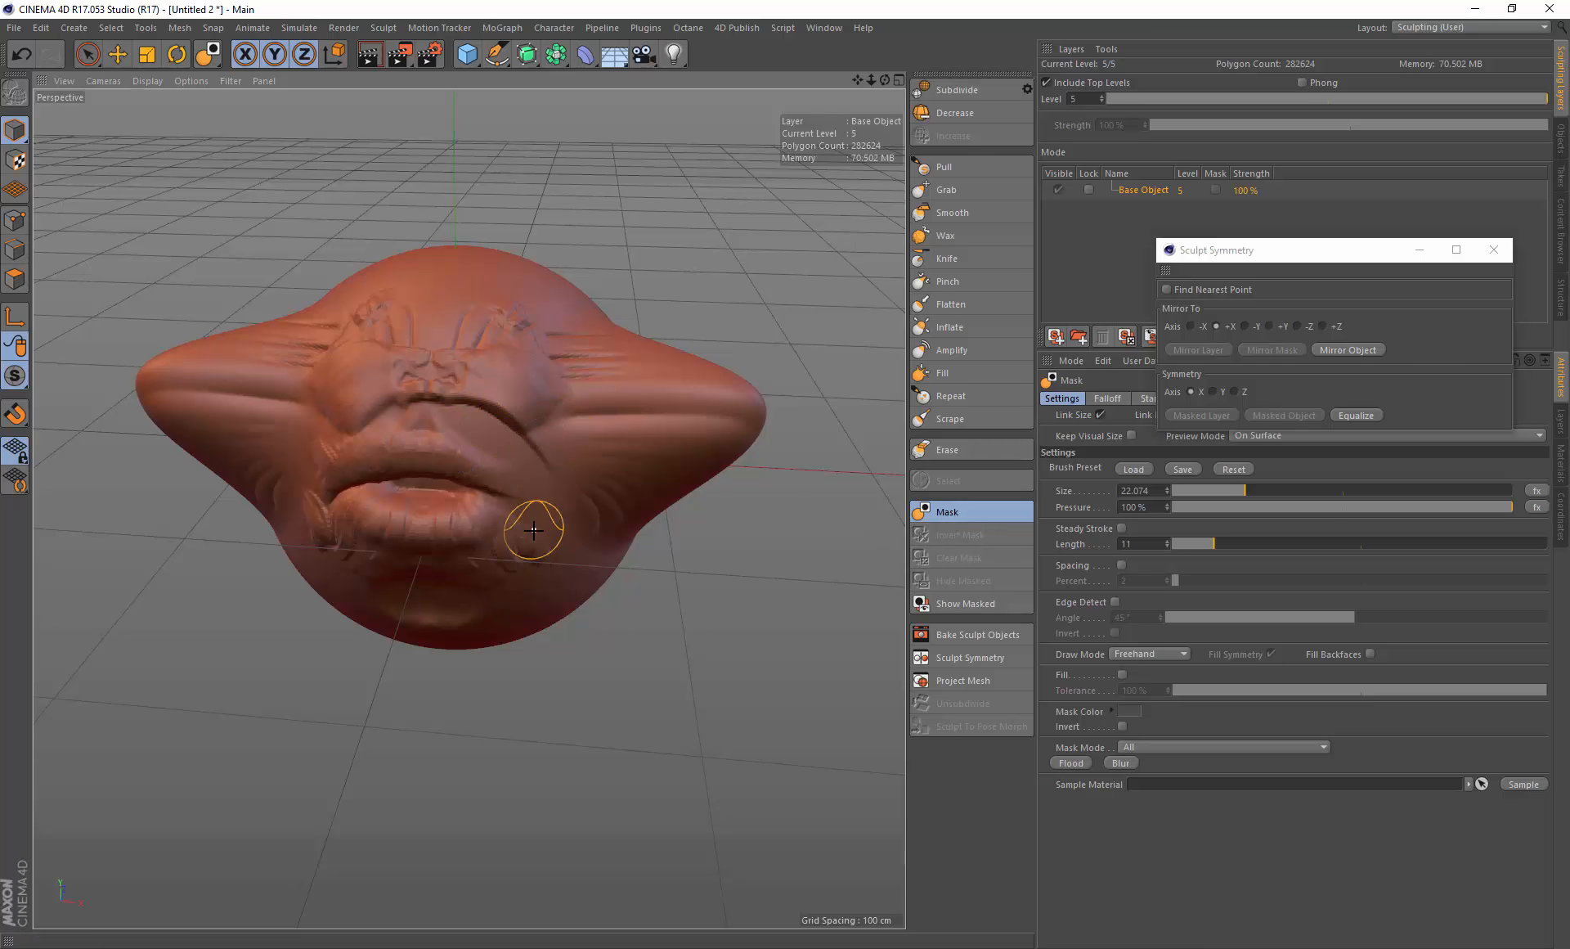
mouse_move(501, 435)
left_mouse_down()
mouse_move(480, 403)
mouse_move(494, 419)
left_mouse_up()
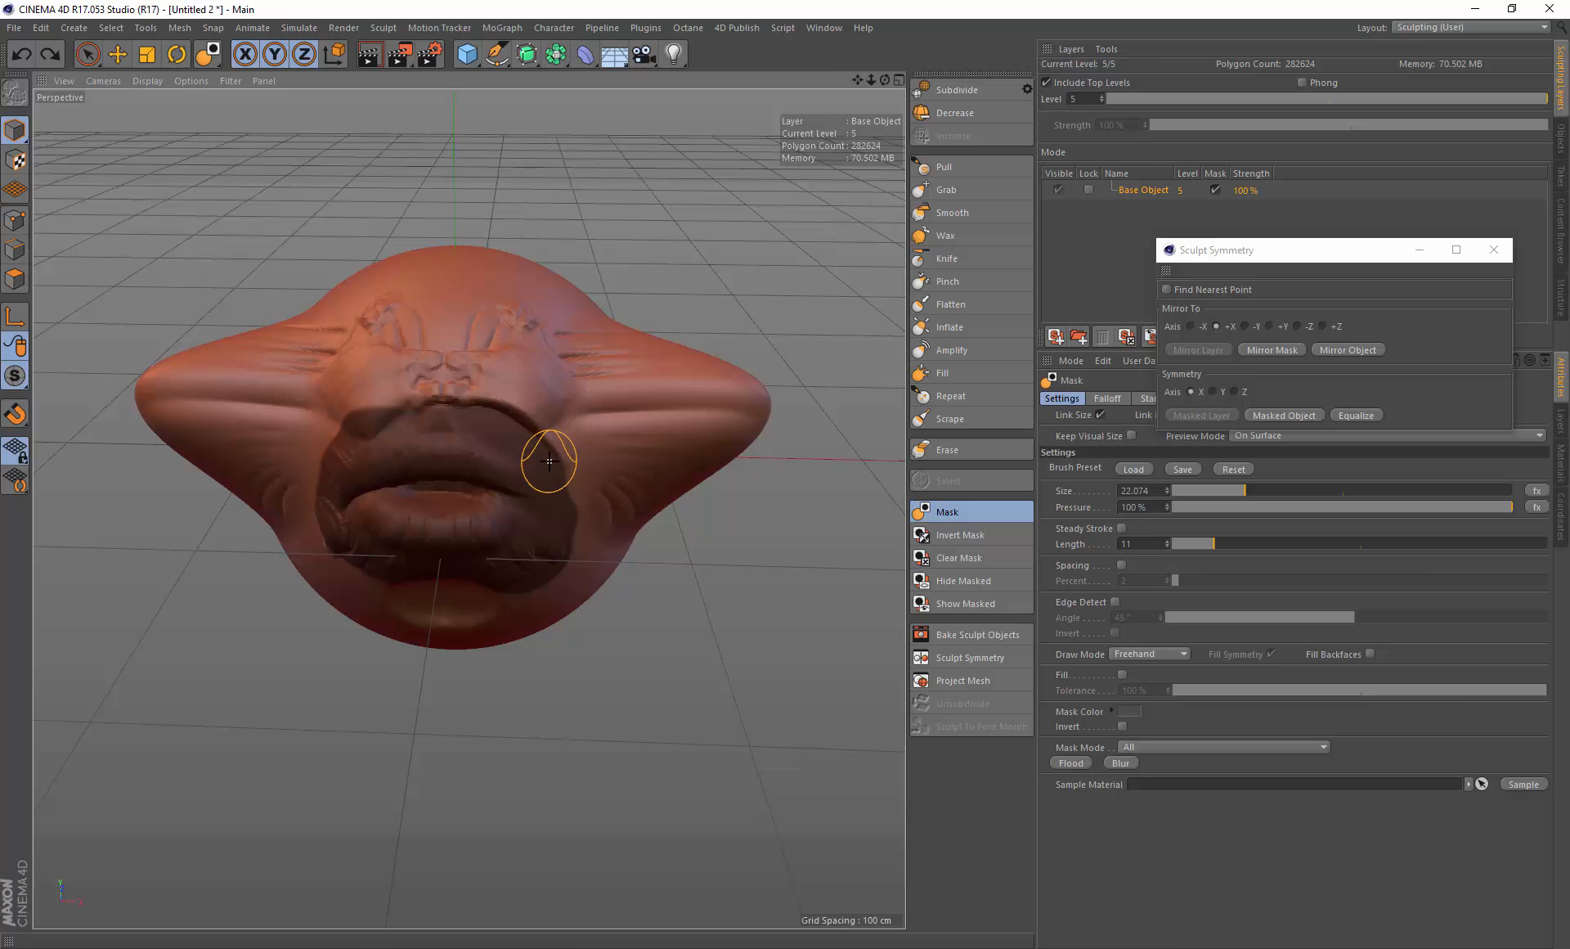
key("ctrl+z")
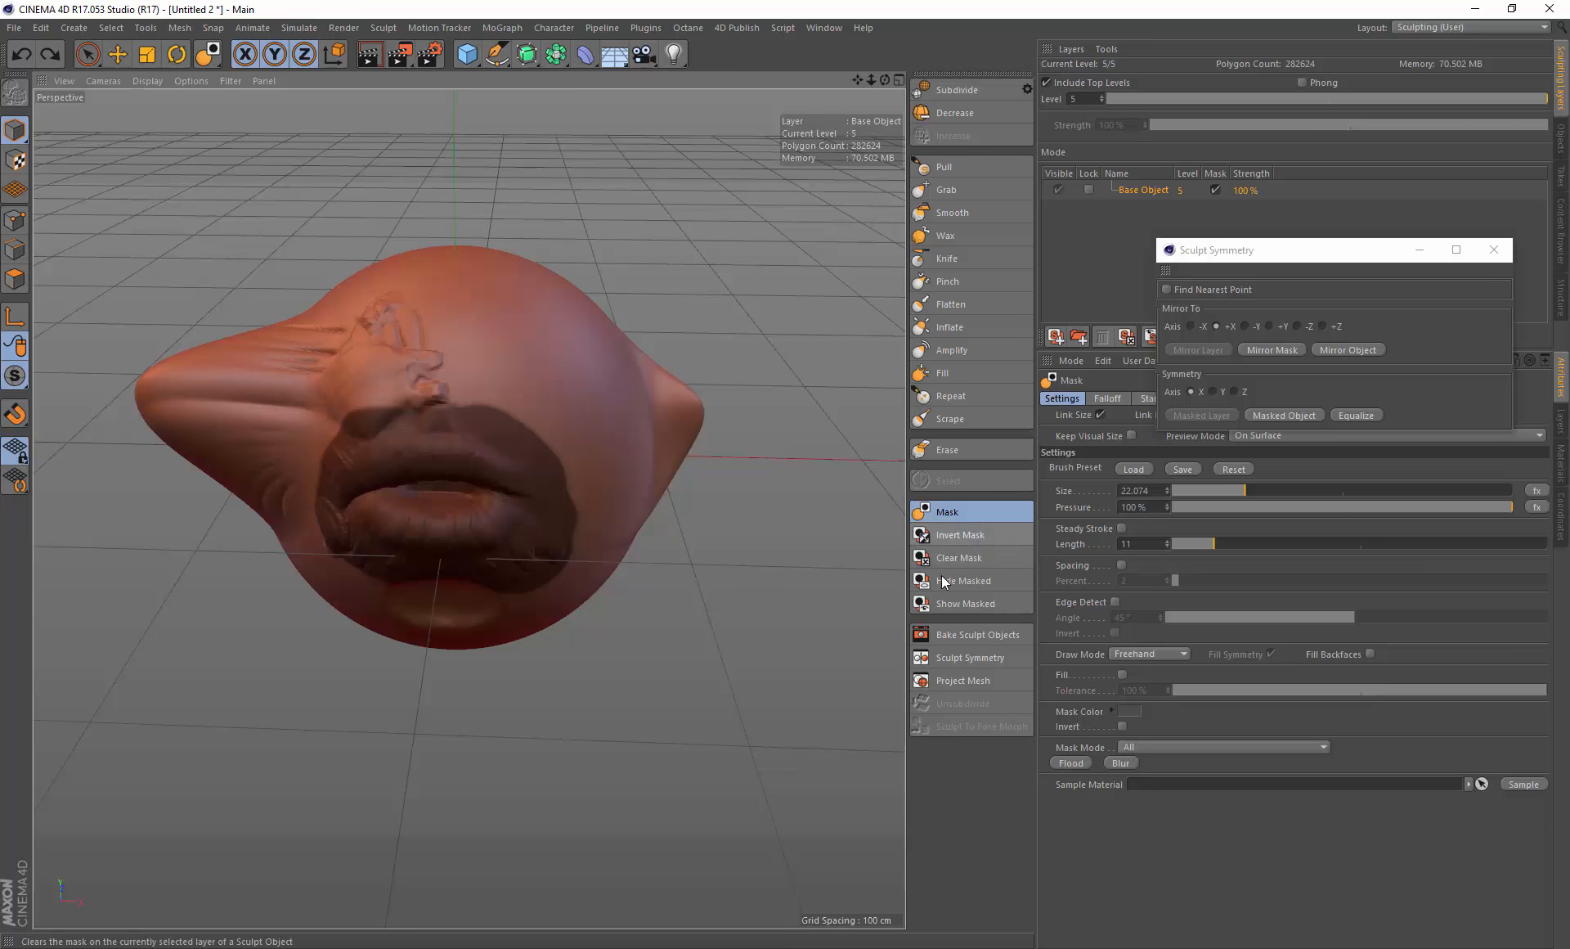
Step: Try mirroring the object along +X with the mouth mask inverted, then undo back to the masked mouth
left_click(965, 536)
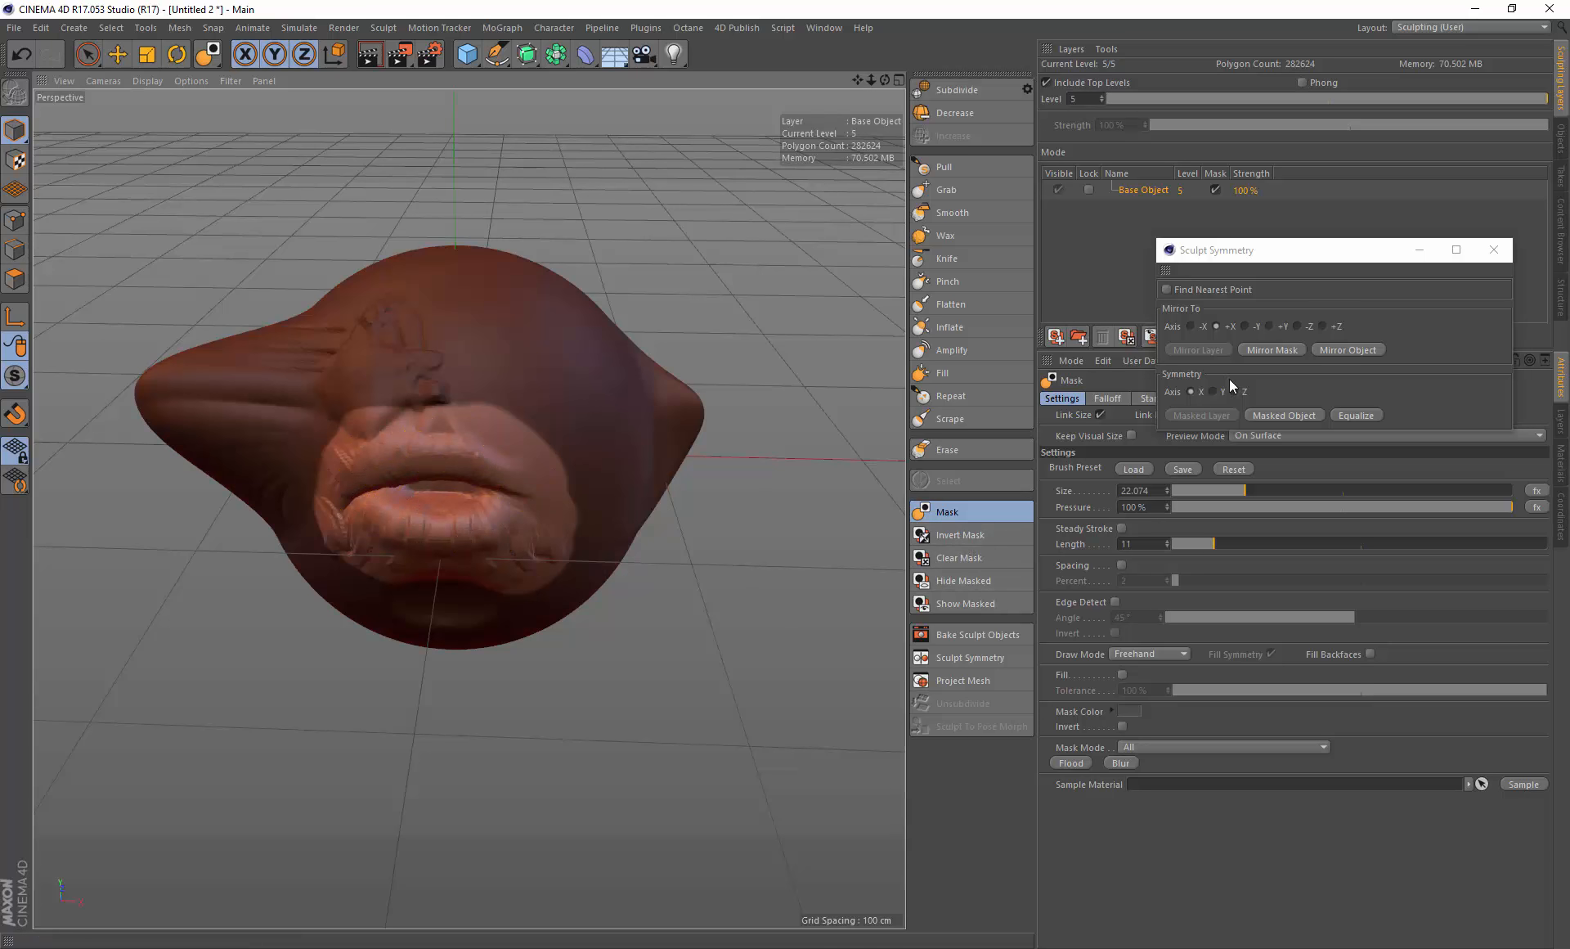
left_click(1347, 350)
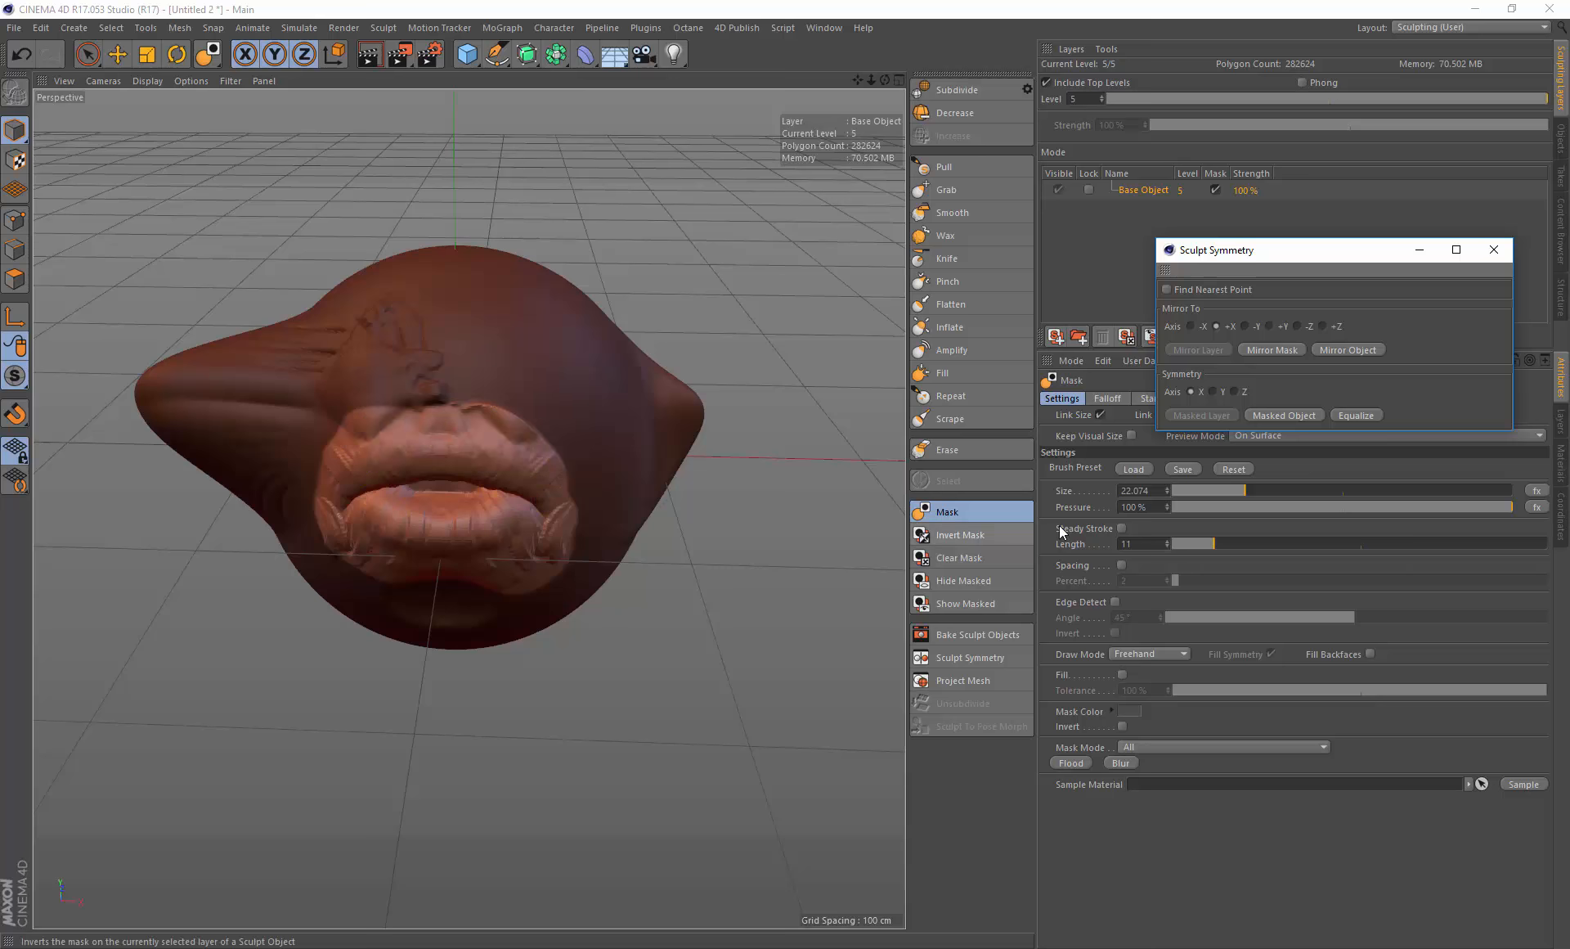
left_click(967, 563)
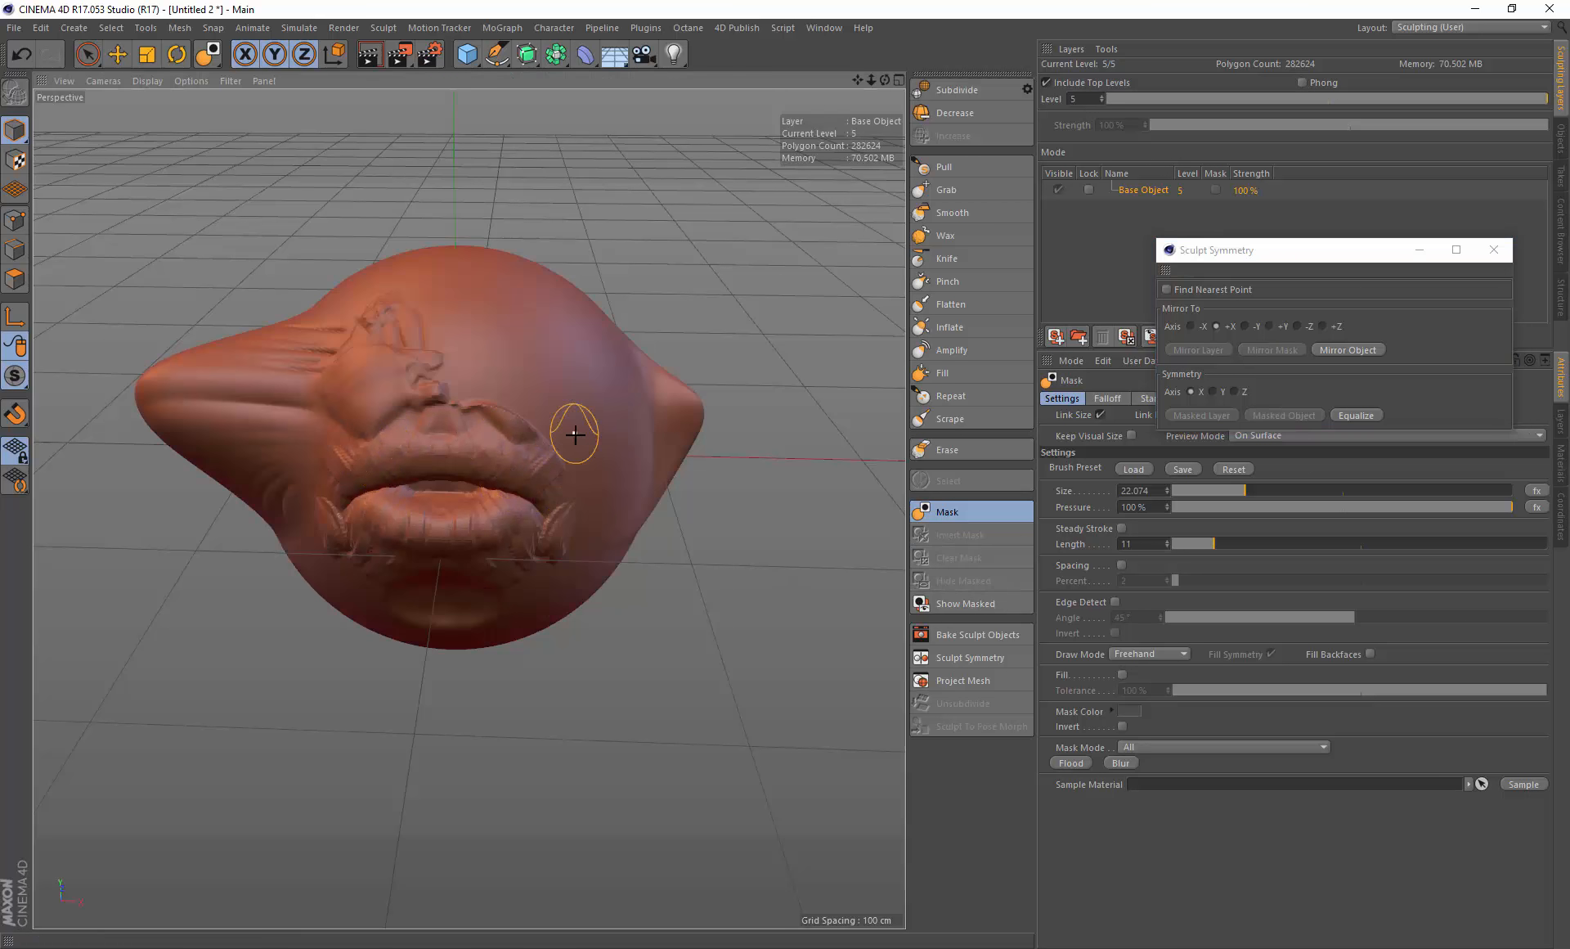
left_click_drag(578, 430, 615, 439, "alt")
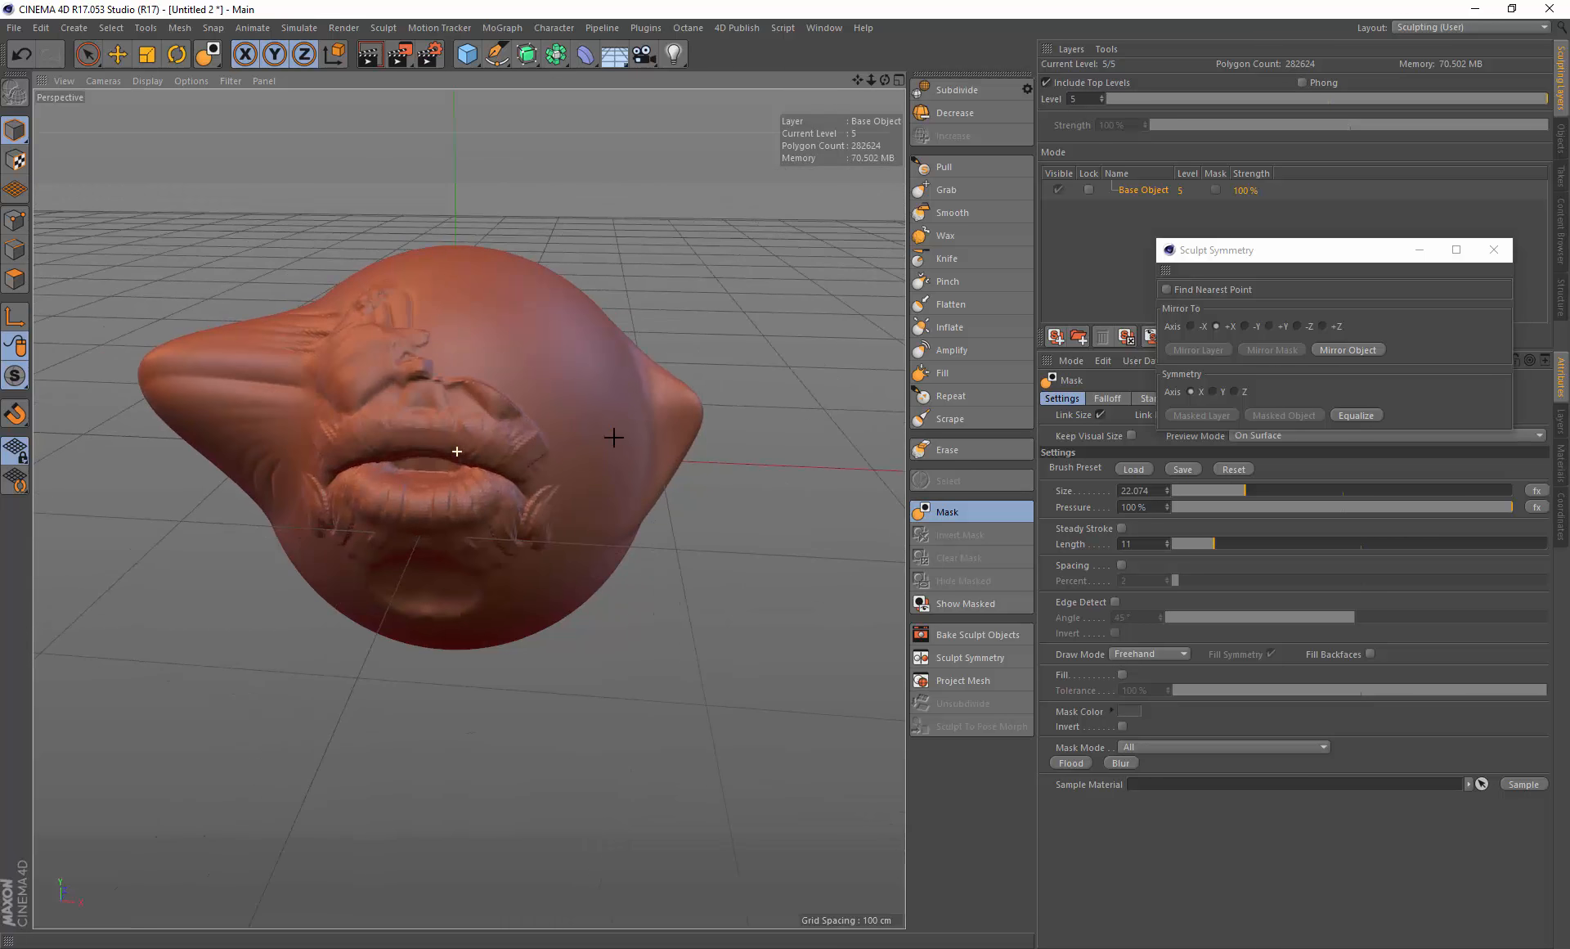
key("ctrl+z")
left_click_drag(409, 503, 455, 450, "alt")
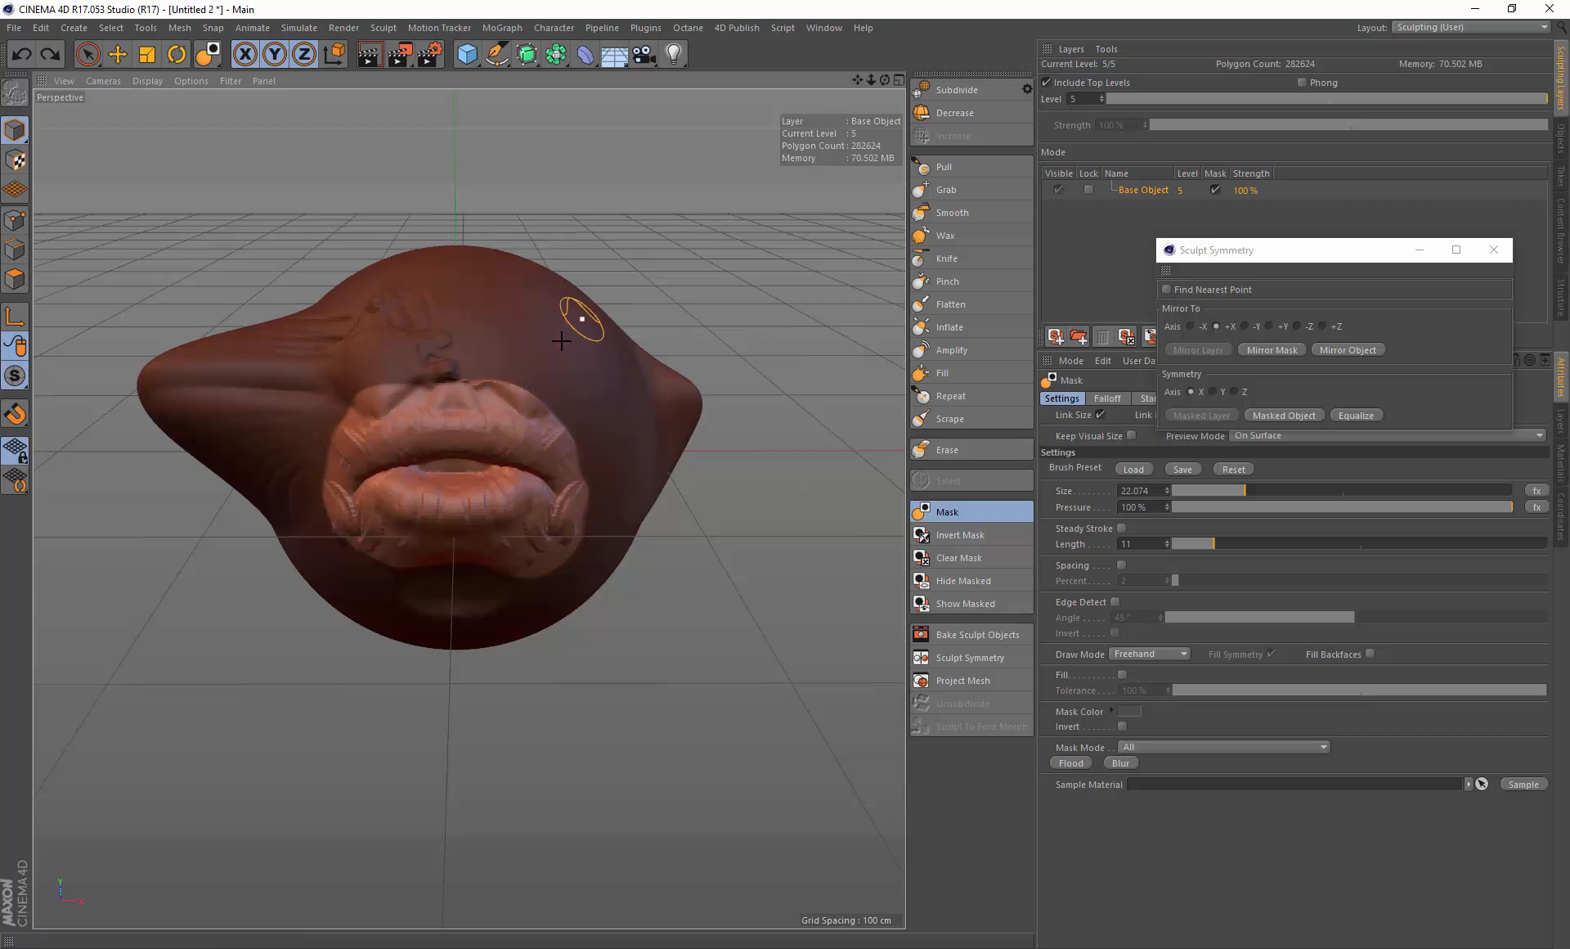
key("ctrl+z")
key("ctrl+z")
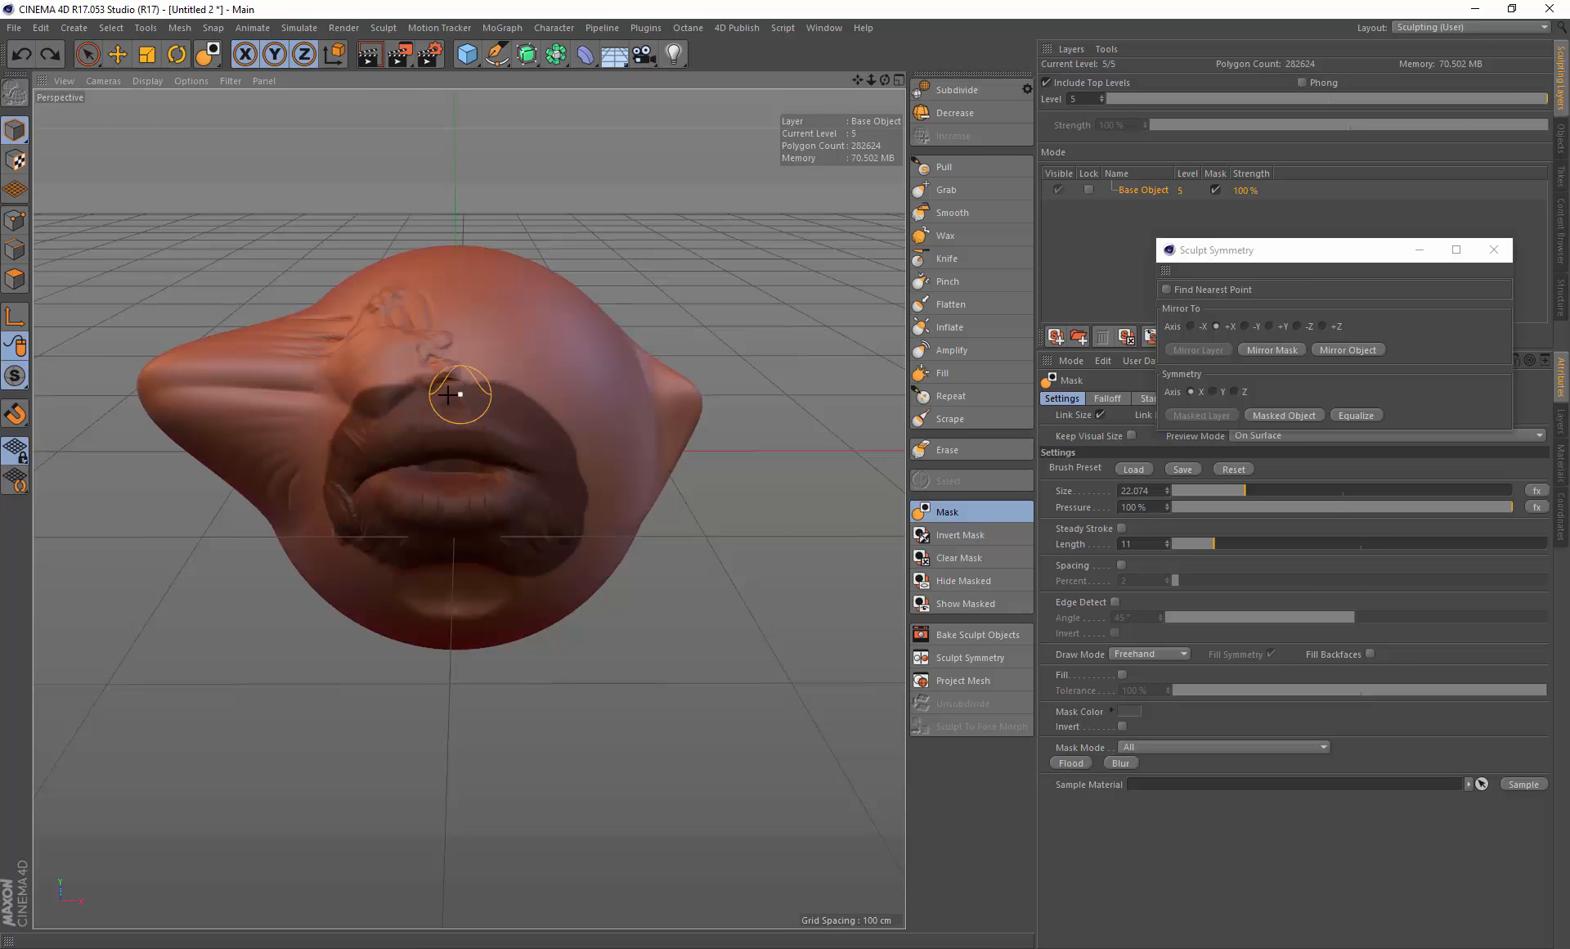
Step: Replace the mask with one over the left eye and mirror the mask along +X
left_click(948, 557)
mouse_move(385, 352)
left_mouse_down()
mouse_move(322, 373)
mouse_move(400, 322)
mouse_move(370, 382)
mouse_move(411, 322)
left_mouse_up()
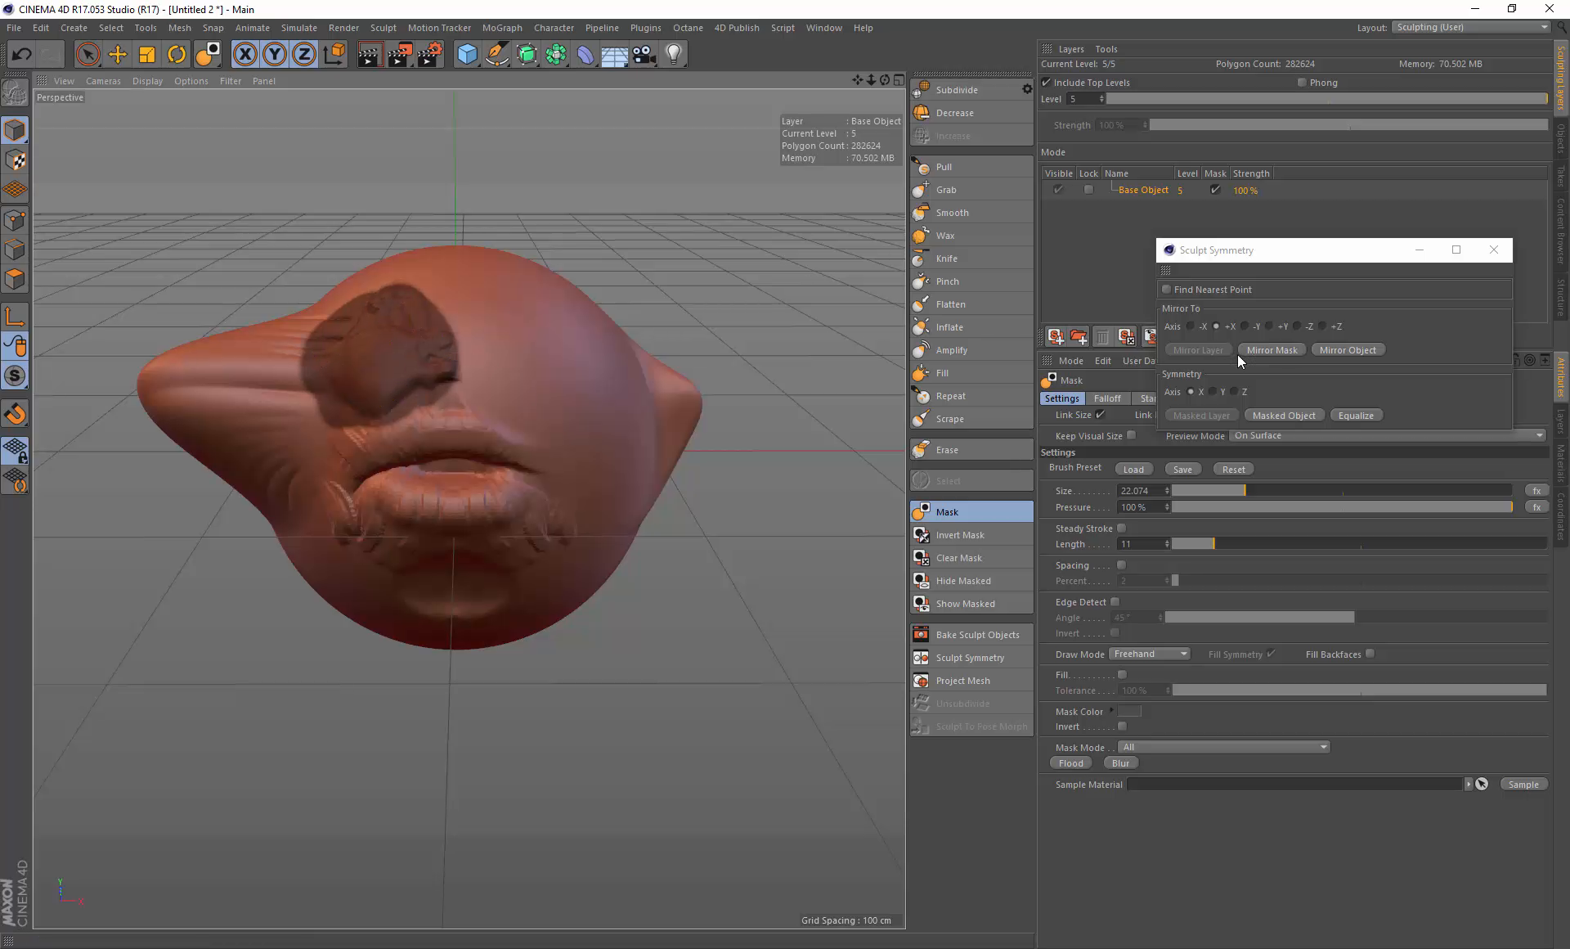
left_click(1273, 350)
Step: Extend the mirrored mask over the right eye area
mouse_move(503, 378)
left_mouse_down("alt")
mouse_move(497, 411)
mouse_move(547, 407)
mouse_move(501, 371)
mouse_move(529, 403)
left_mouse_up("alt")
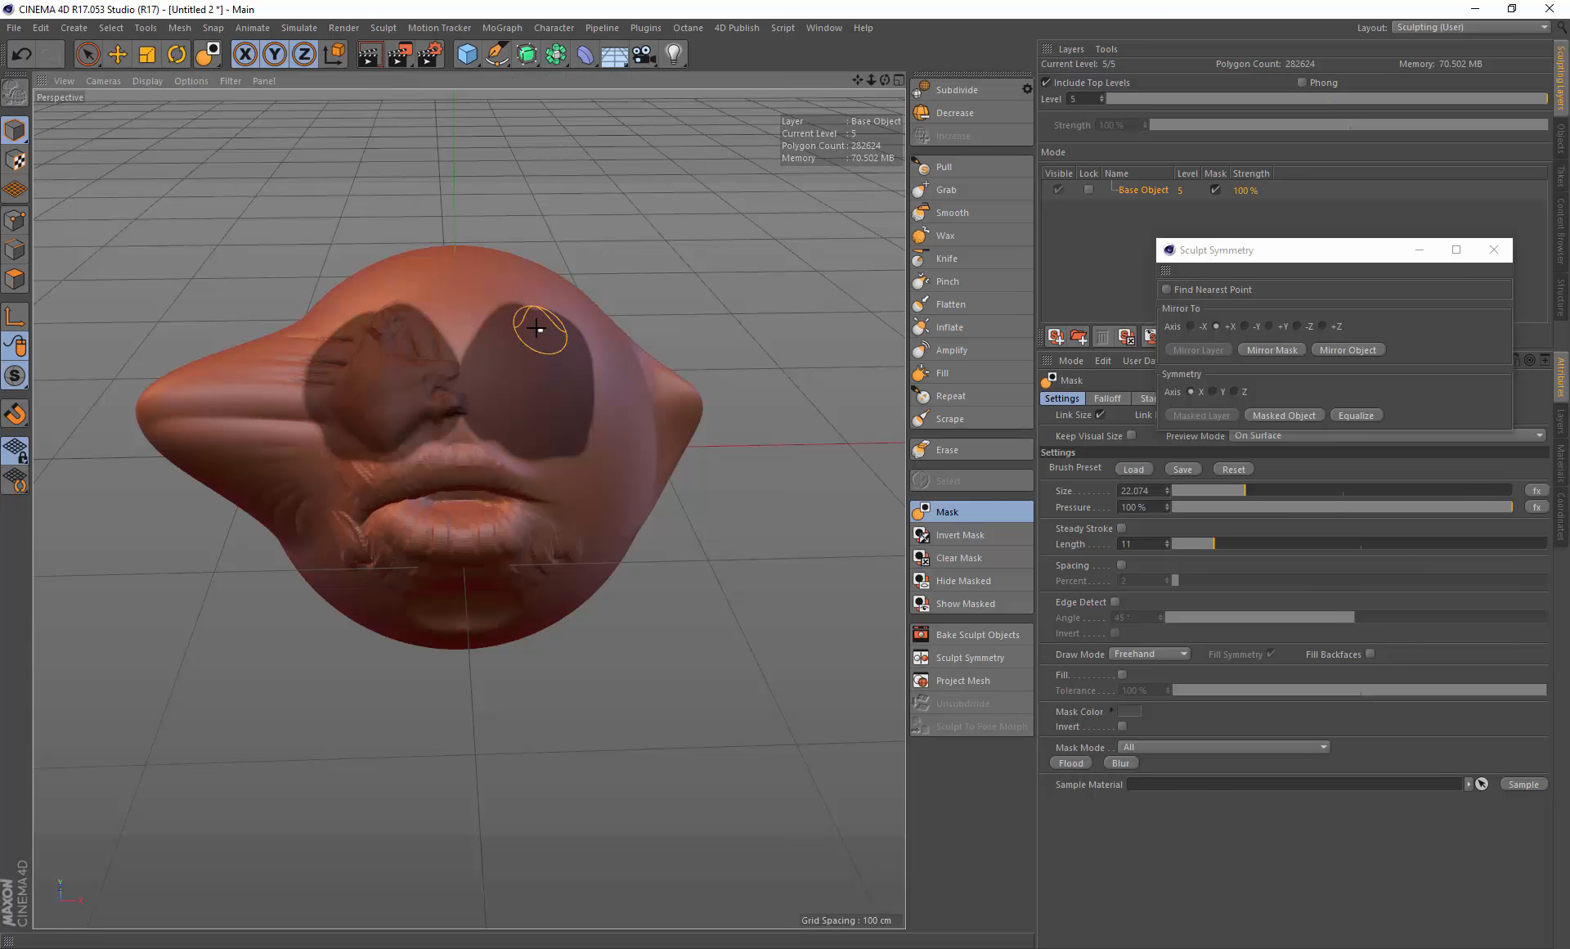
mouse_move(543, 326)
left_mouse_down("alt")
mouse_move(564, 298)
mouse_move(544, 303)
mouse_move(673, 326)
mouse_move(586, 278)
mouse_move(543, 289)
mouse_move(548, 328)
left_mouse_up("alt")
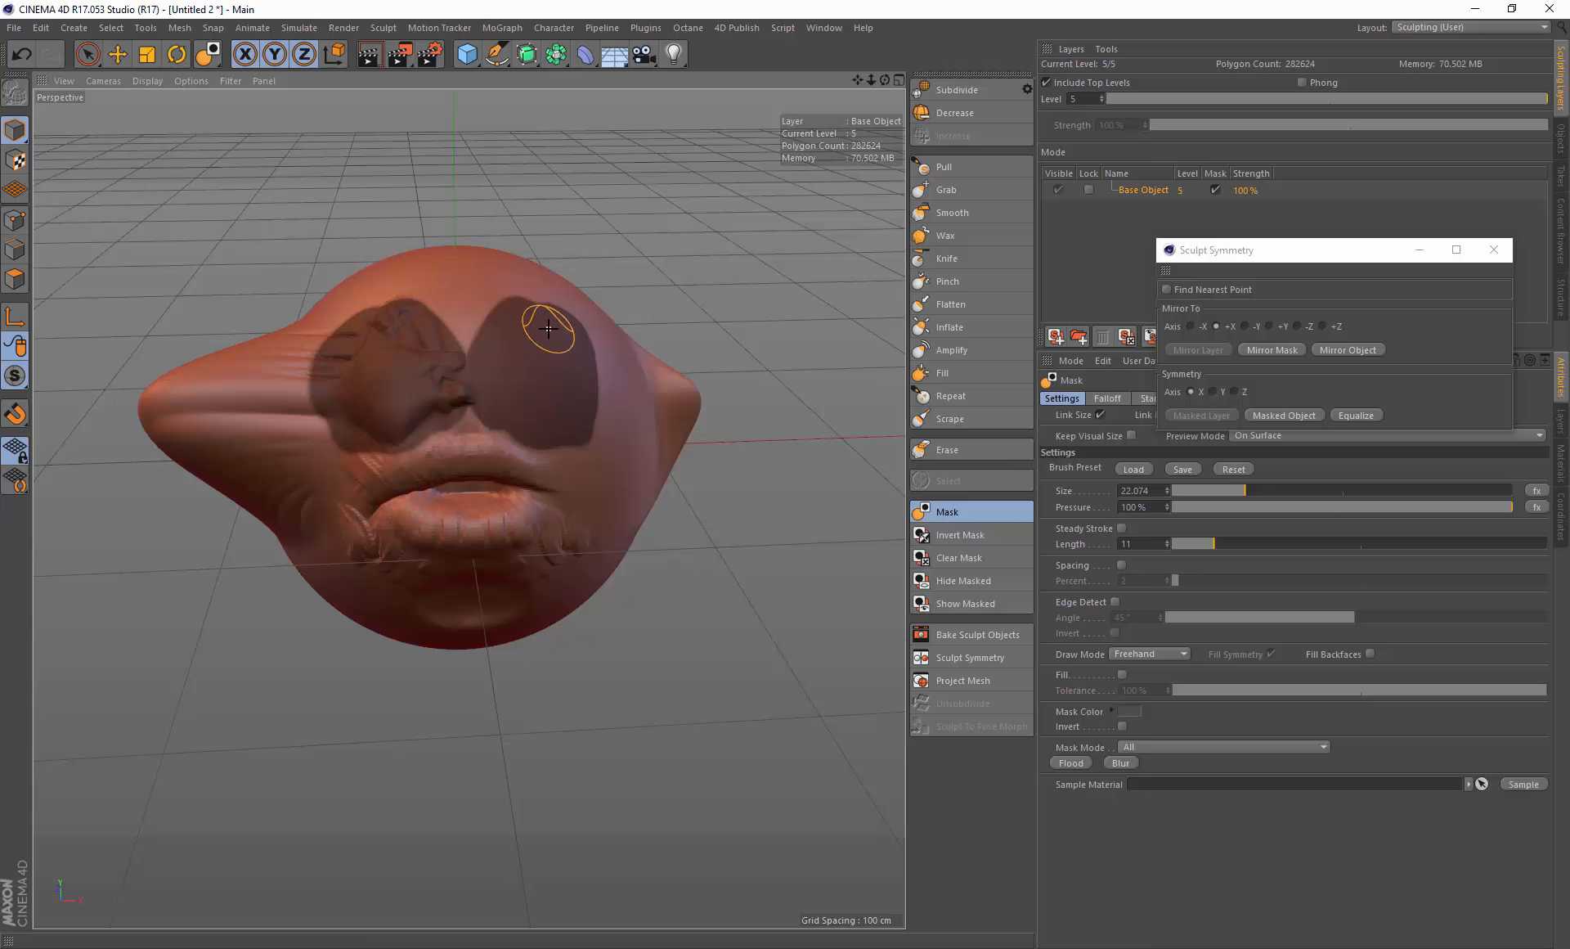
mouse_move(548, 328)
left_mouse_down("alt")
mouse_move(463, 449)
mouse_move(540, 343)
left_mouse_up("alt")
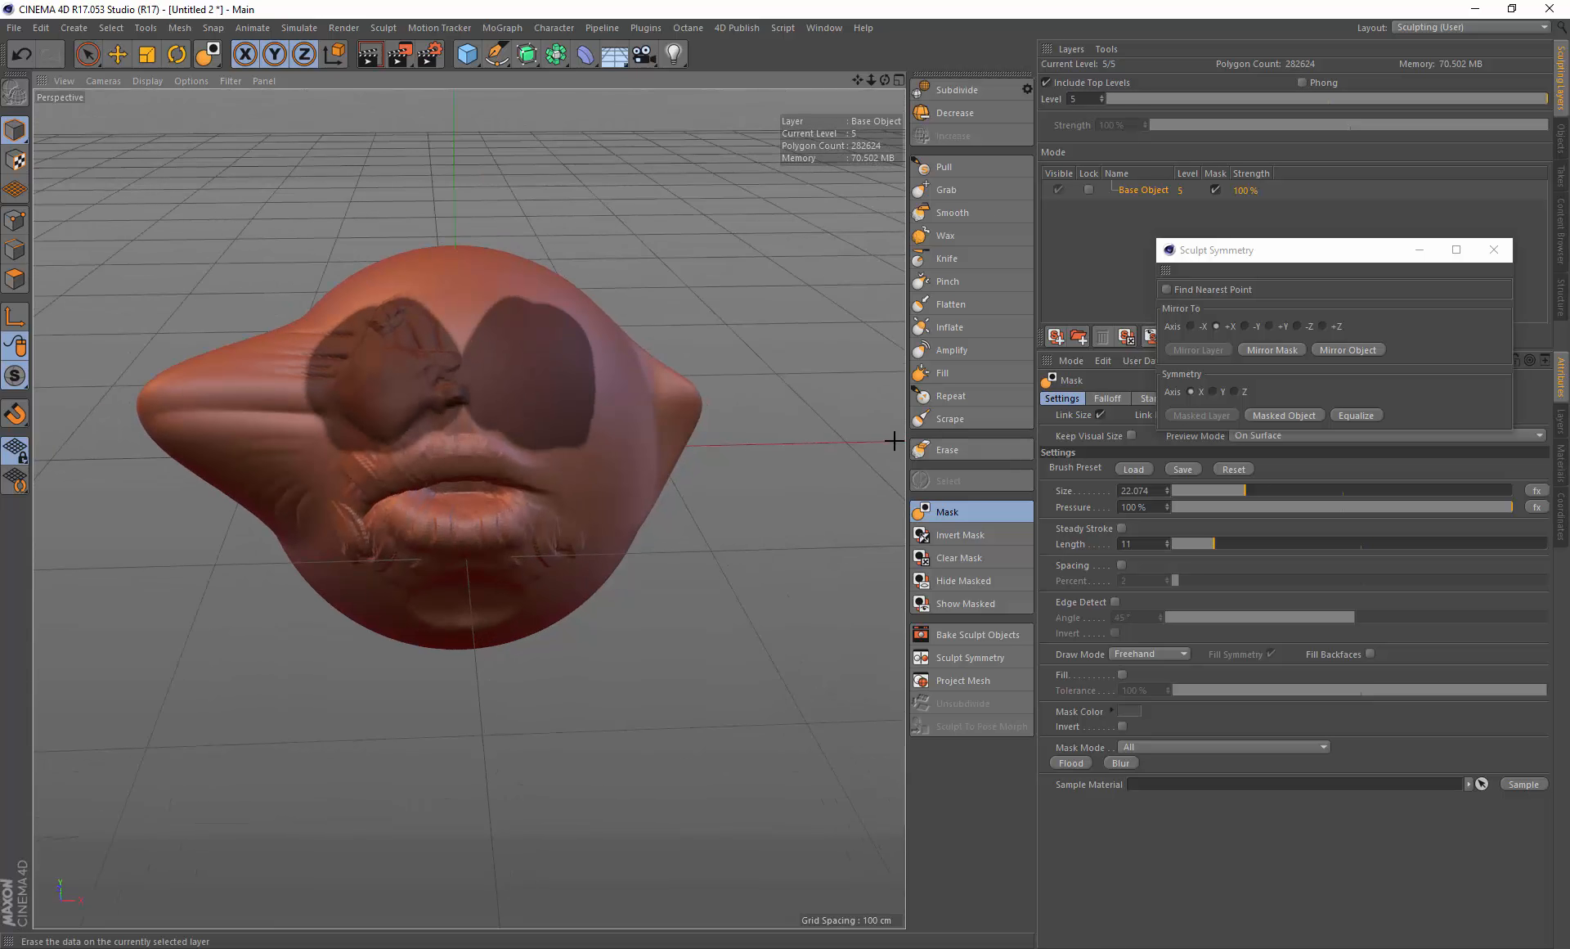